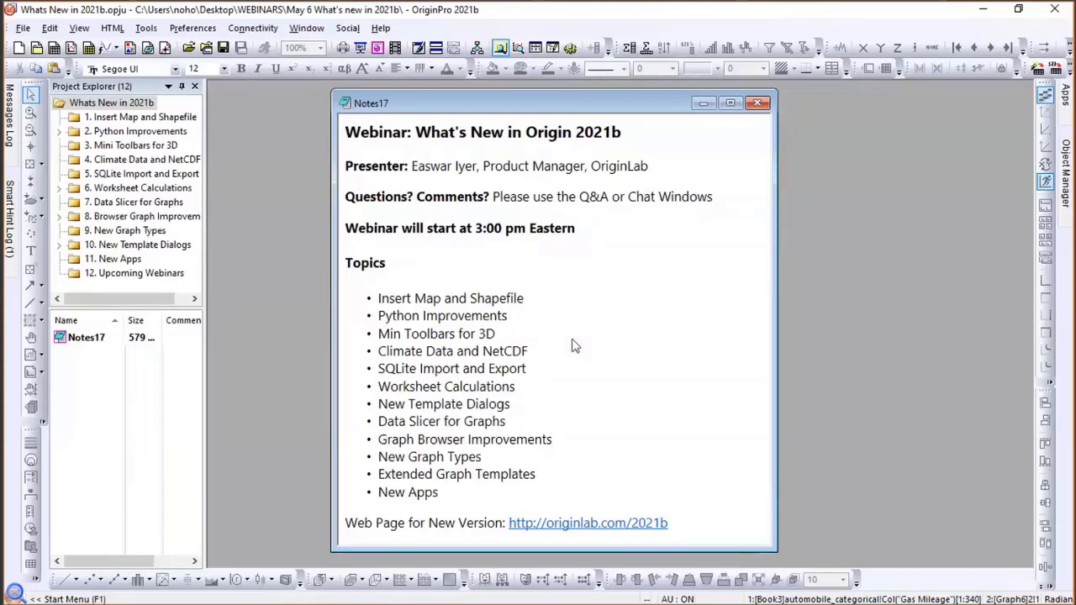
Switch to the OriginLab site in the browser and open the Origin Software Release History page from the Help Center.
key("alt+Tab")
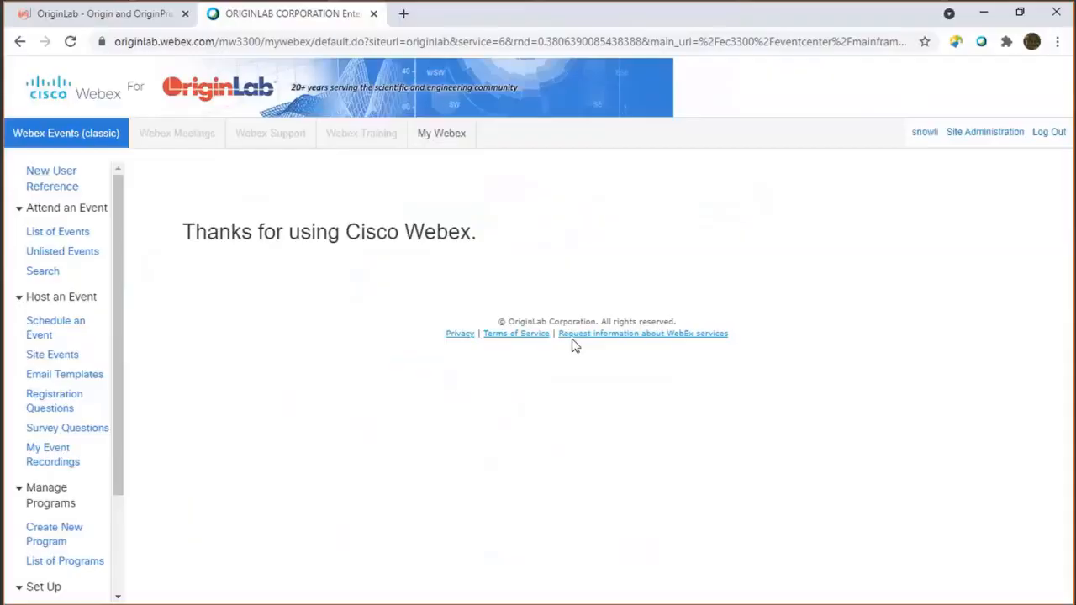
left_click(90, 17)
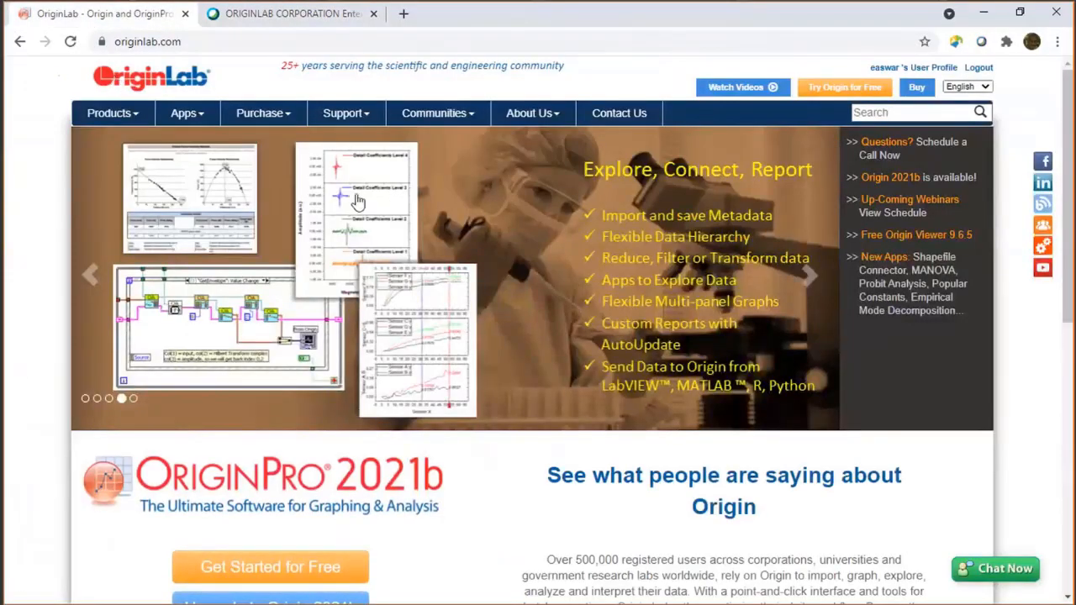
mouse_move(358, 120)
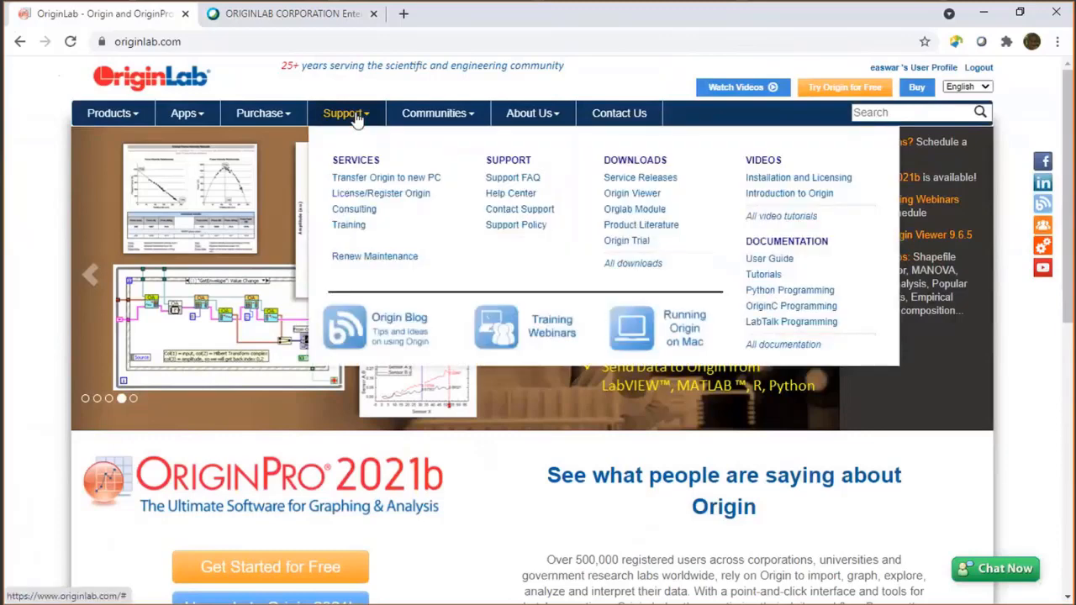
left_click(518, 200)
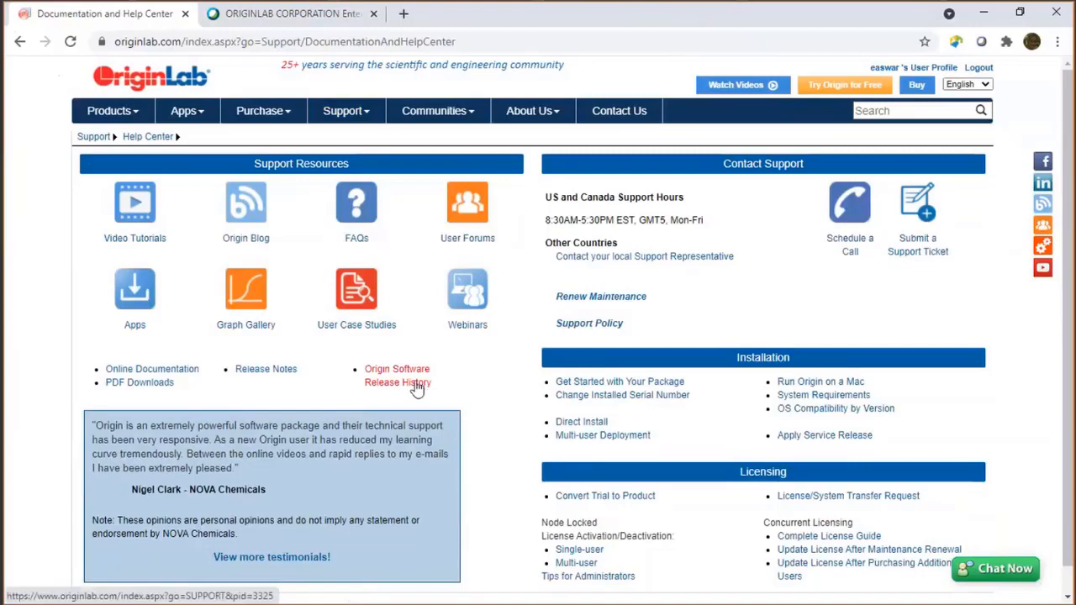
left_click(417, 386)
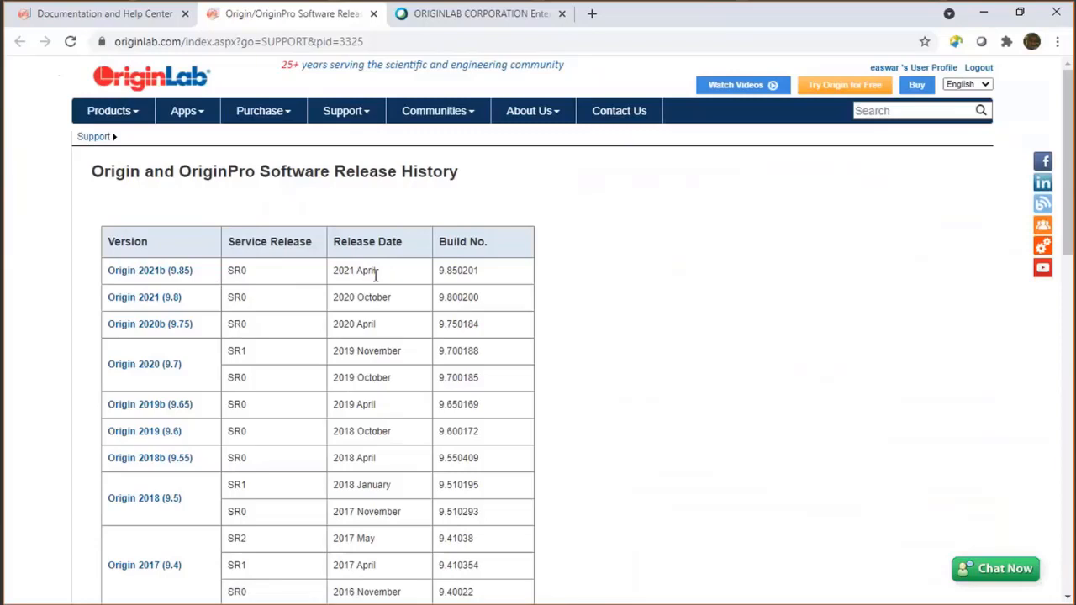
Return to the OriginLab home page and open the Origin 2021b feature highlights page.
left_click(166, 77)
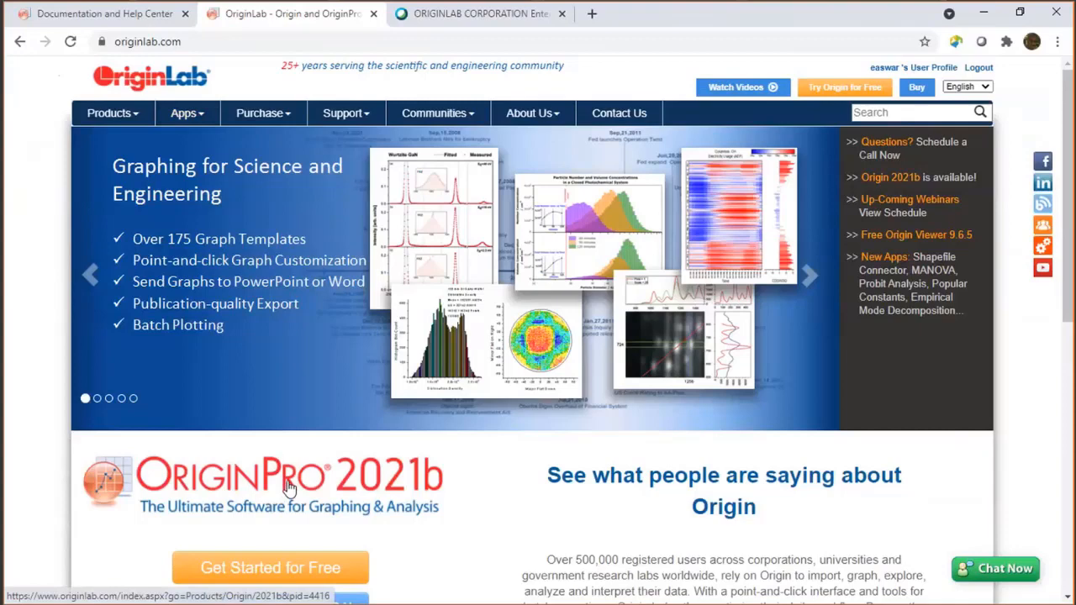
scroll(286, 483, "down", 1)
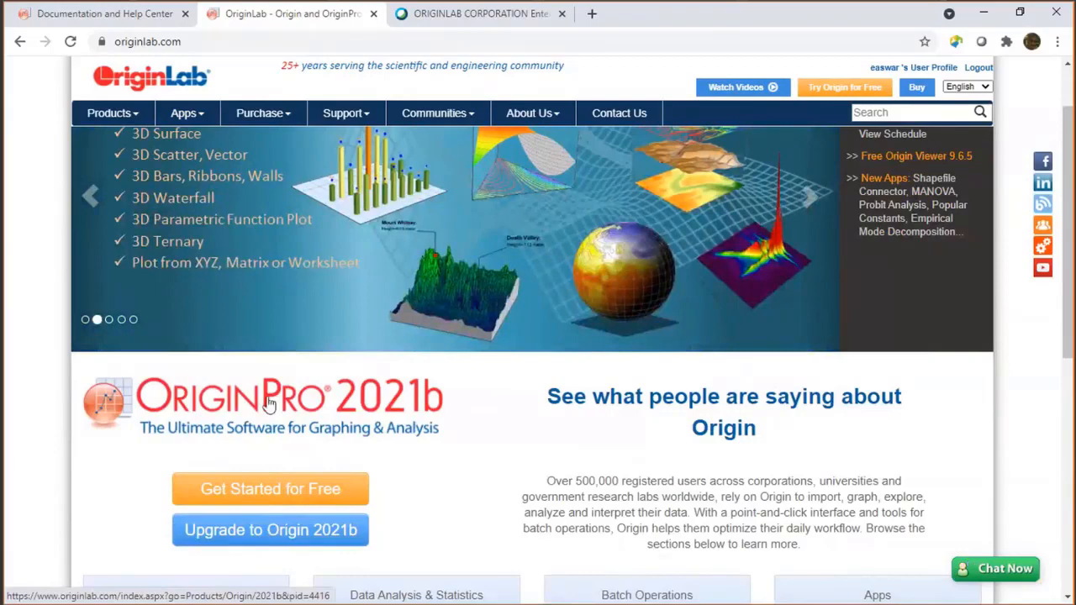
left_click(253, 532)
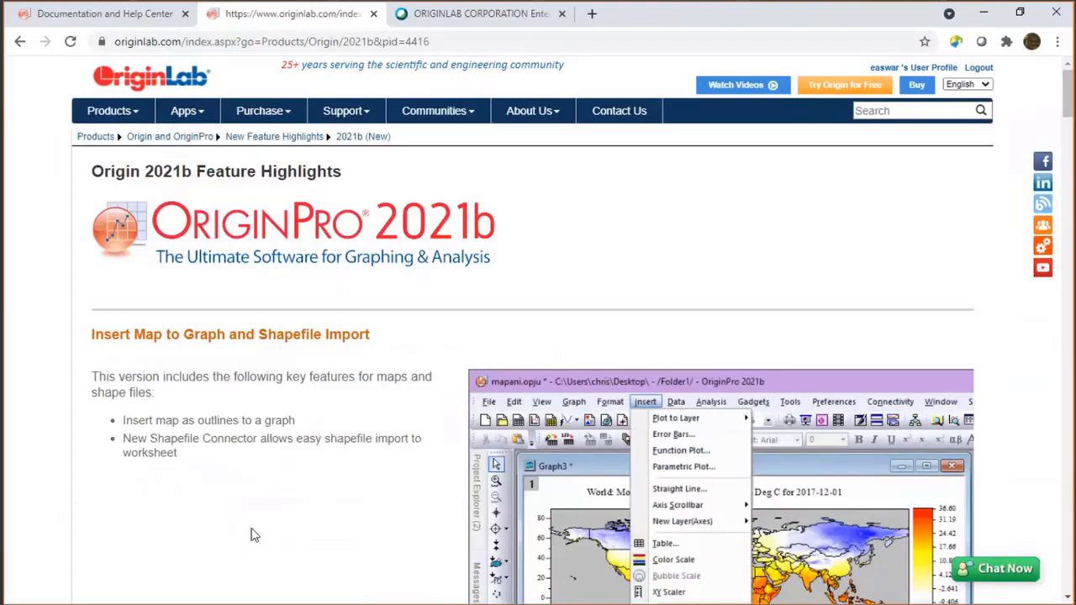
Look through the 2021b feature highlights, from Embedded Python to Other Features, and return to the start of the page.
scroll(254, 536, "down", 12)
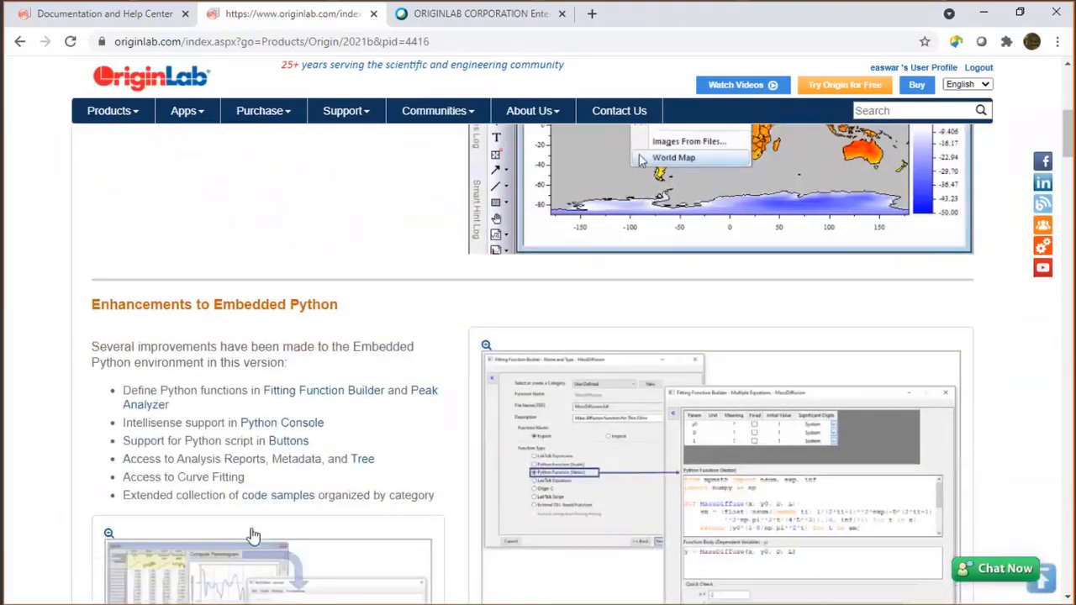
scroll(254, 536, "down", 12)
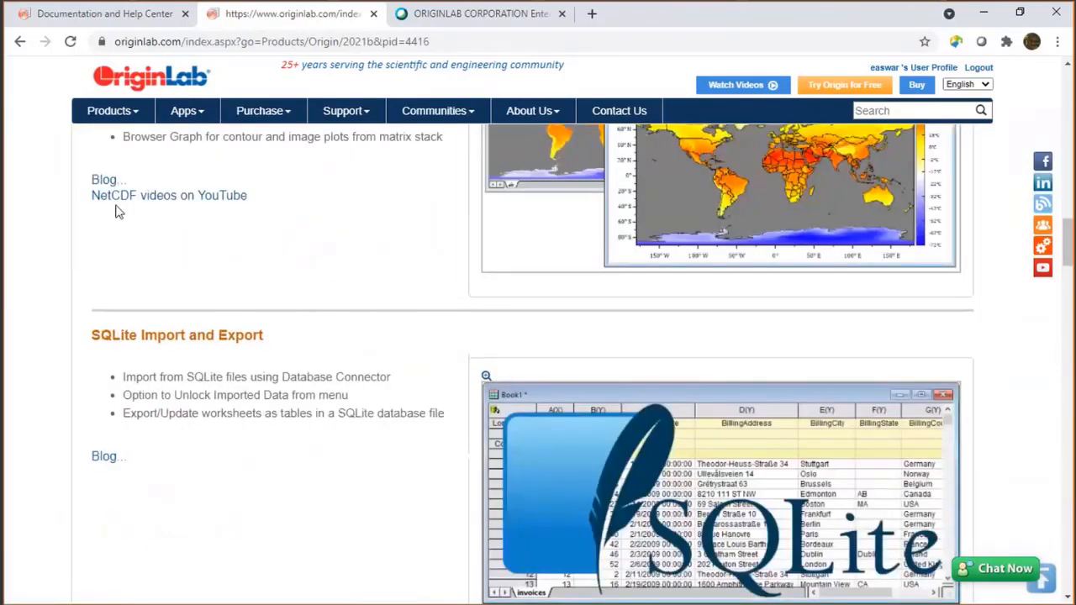
scroll(216, 378, "down", 5)
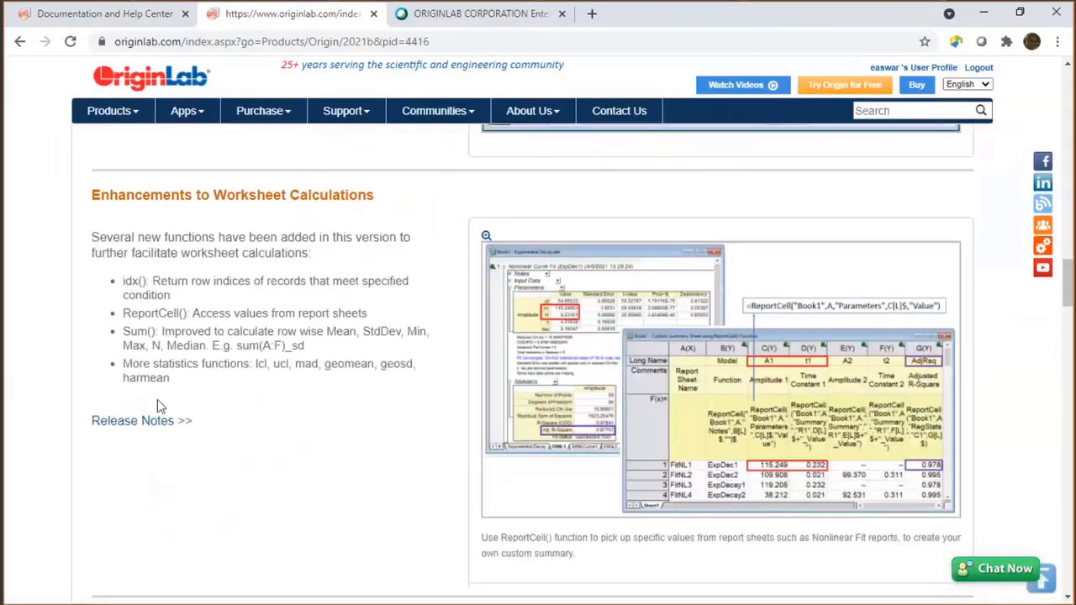
scroll(435, 423, "down", 10)
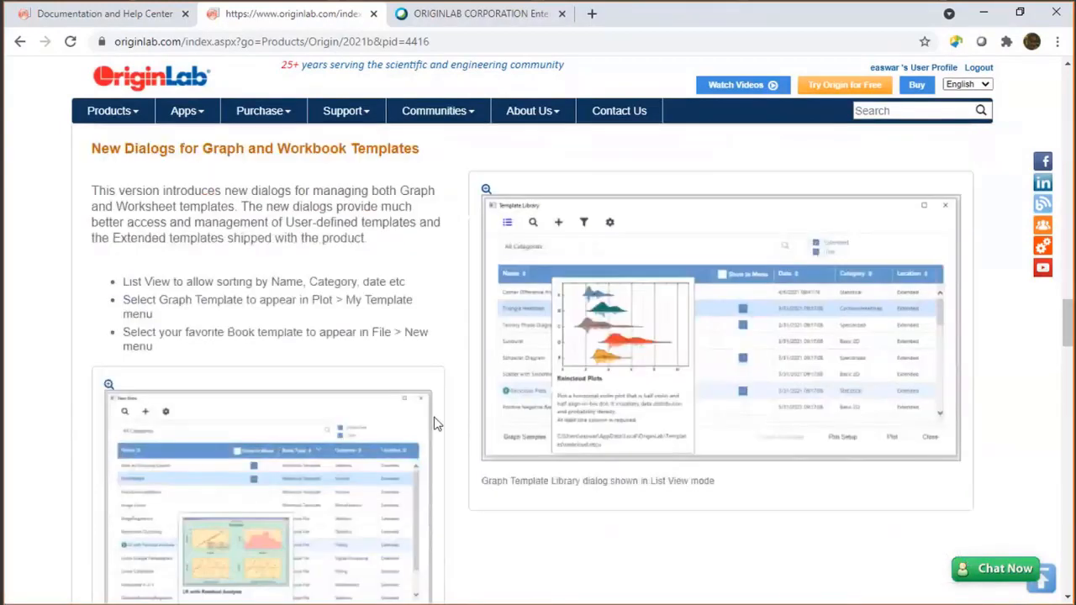
scroll(435, 423, "down", 15)
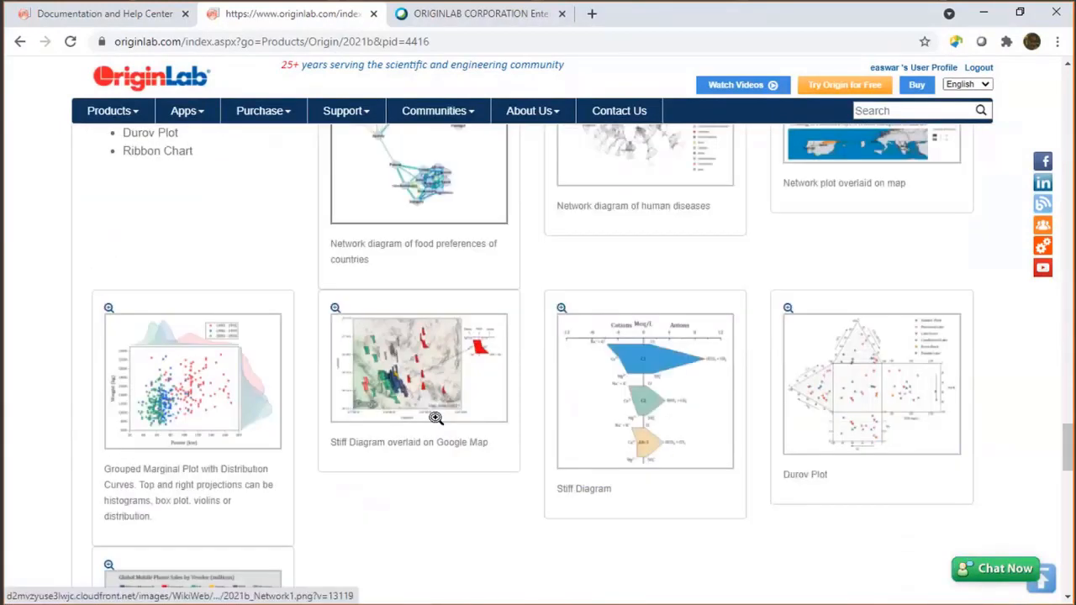
scroll(435, 417, "down", 15)
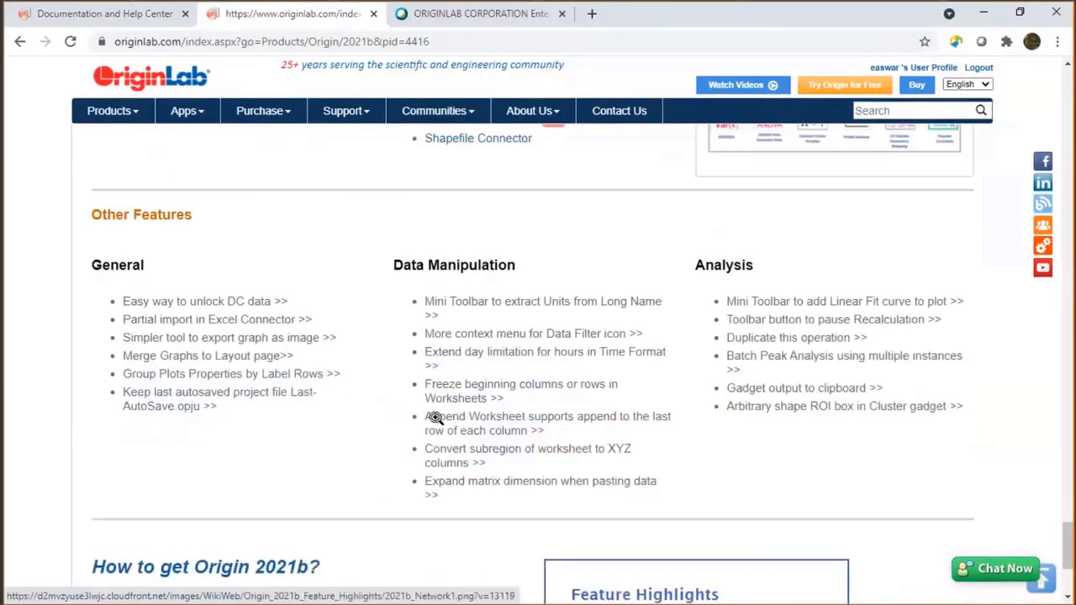
scroll(435, 418, "down", 3)
scroll(434, 417, "up", 3)
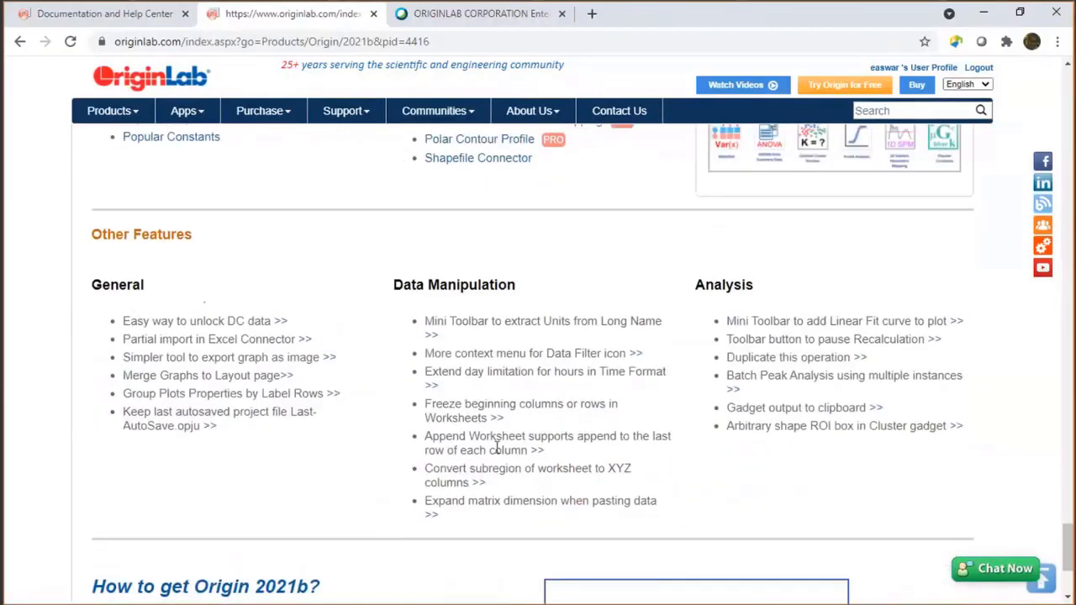
scroll(577, 401, "up", 10)
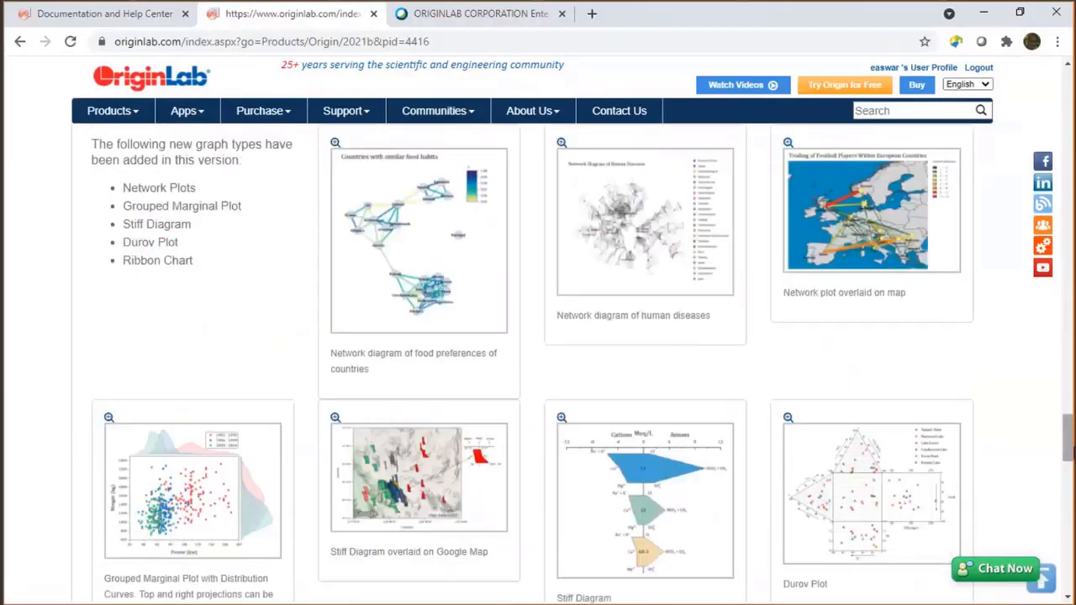
left_click_drag(1069, 450, 1069, 94)
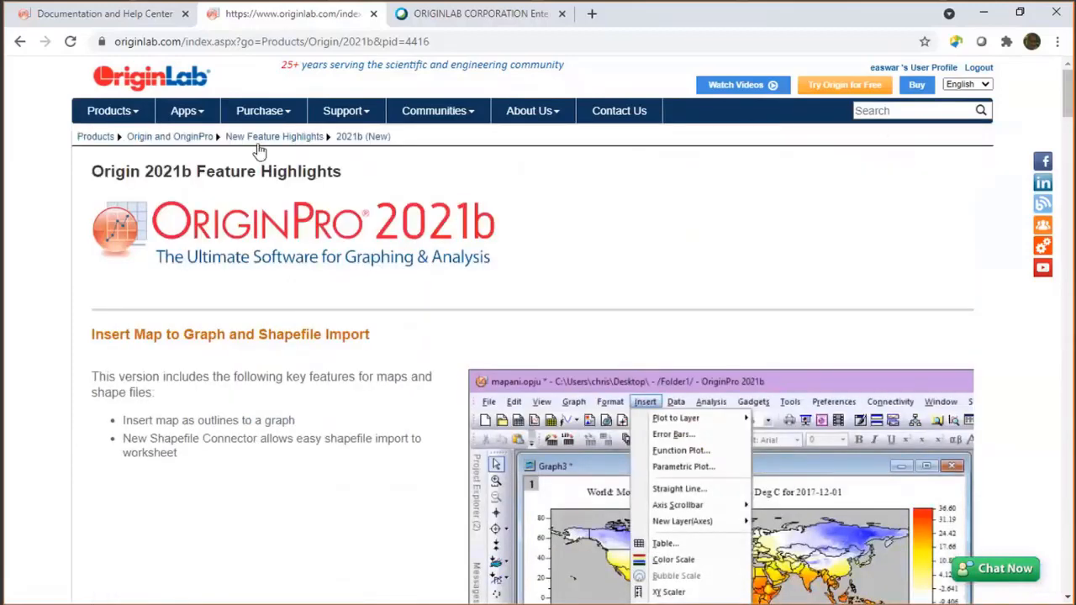
Open the New Feature Highlights page for version 2020 and skim its contents.
mouse_move(259, 144)
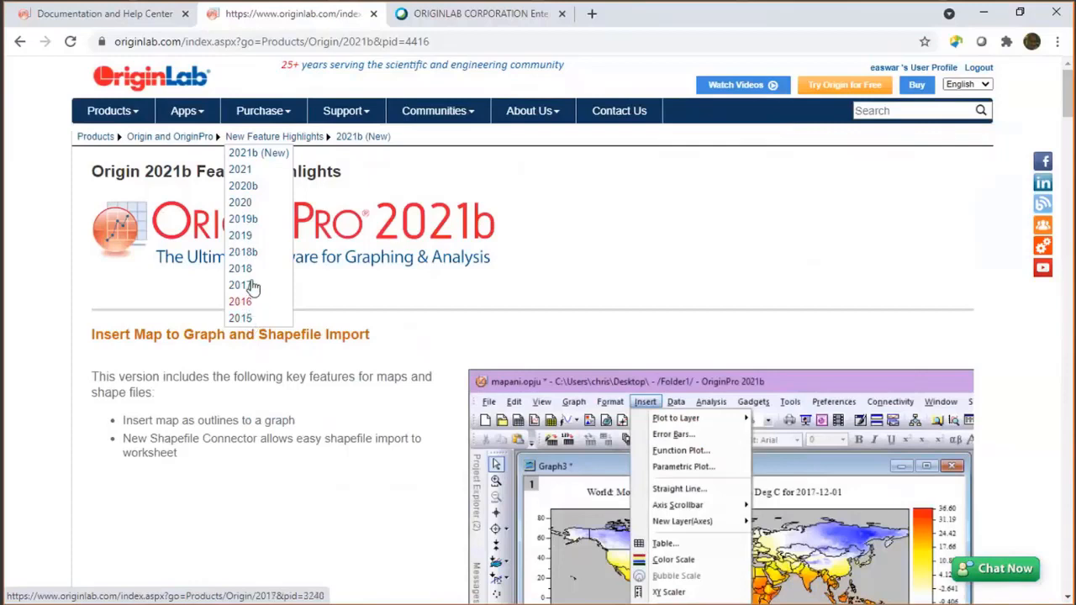
left_click(244, 204)
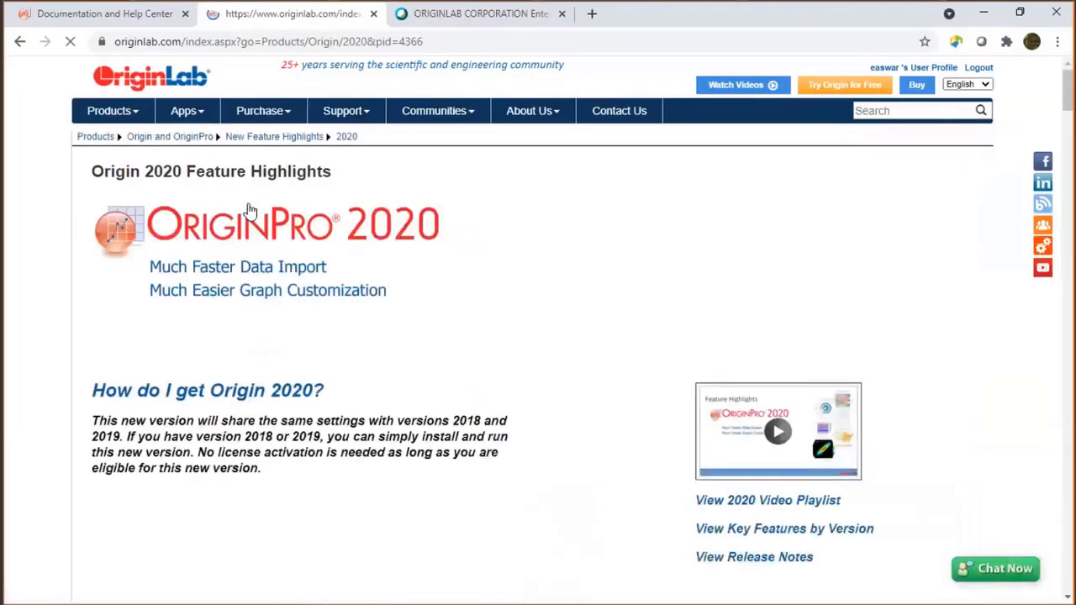
scroll(249, 210, "down", 7)
scroll(250, 210, "up", 7)
Switch back to OriginPro, open the project folder "1. Insert Map and Shapefile" and bring its Good Latitudinal Arrangement matrix forward.
key("alt+Tab")
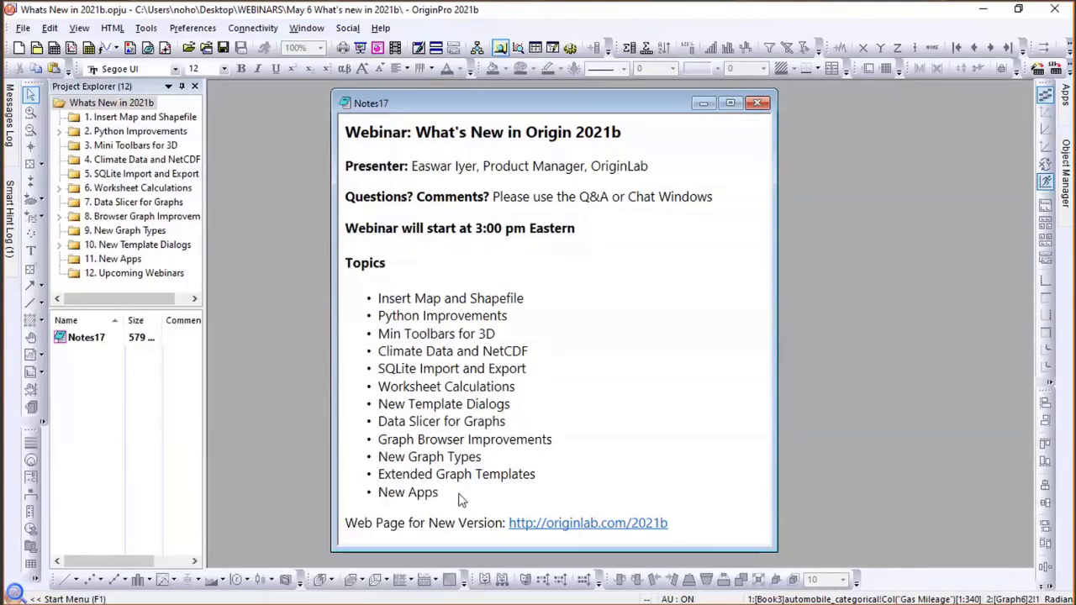
left_click(148, 118)
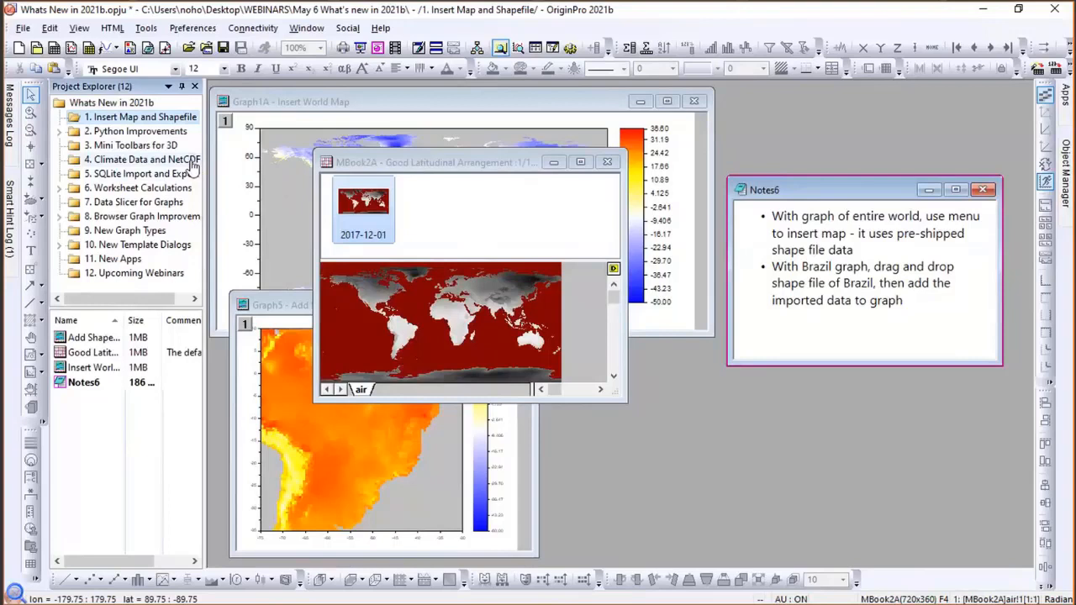
left_click(386, 161)
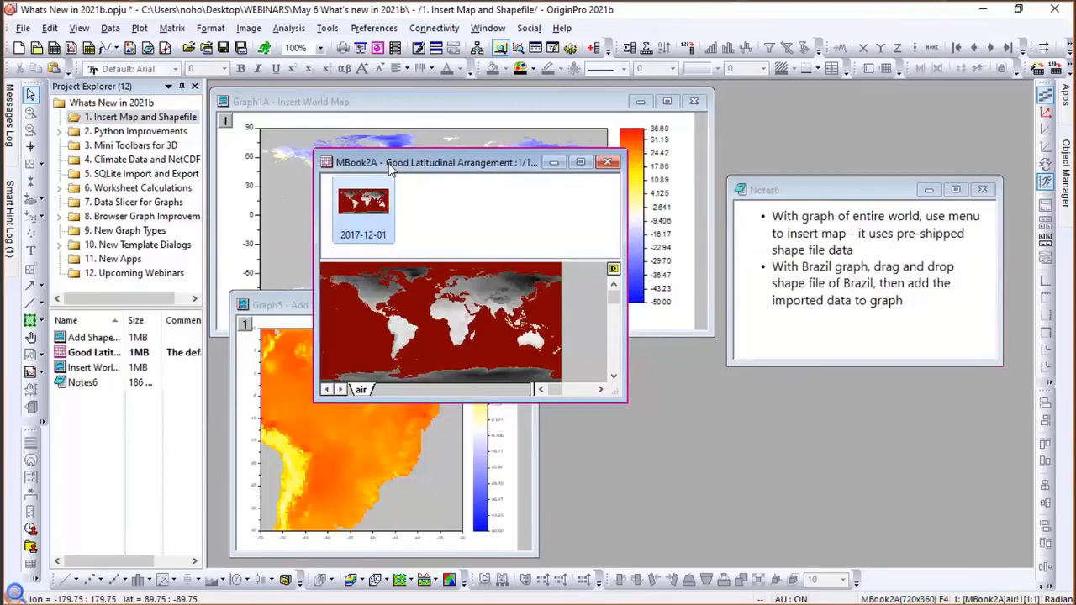
Insert the World Map outlines into the "Insert World Map" graph and enlarge its window.
left_click(358, 105)
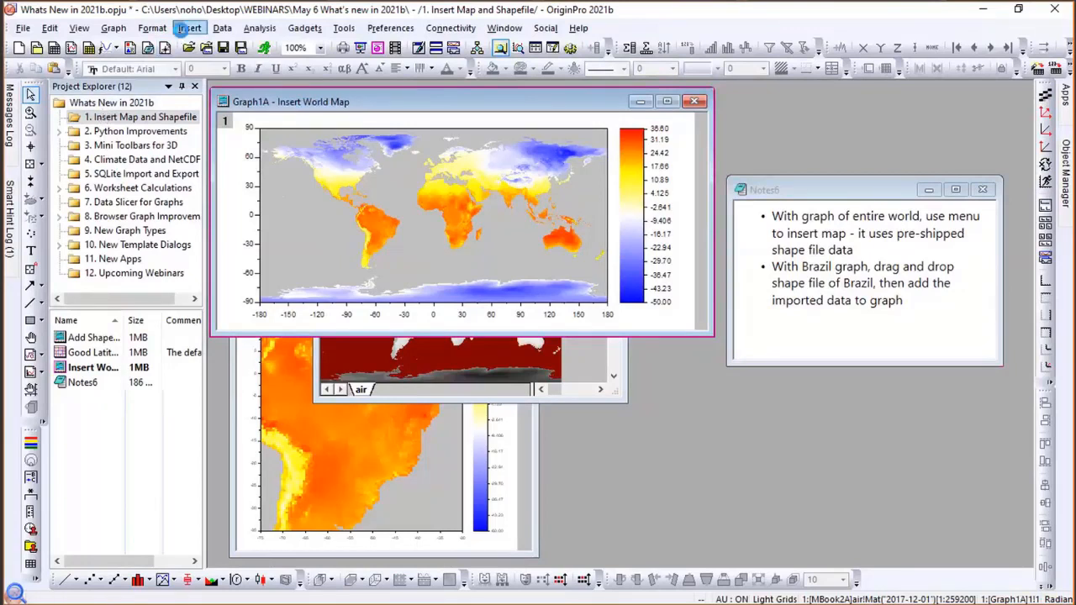
left_click(190, 30)
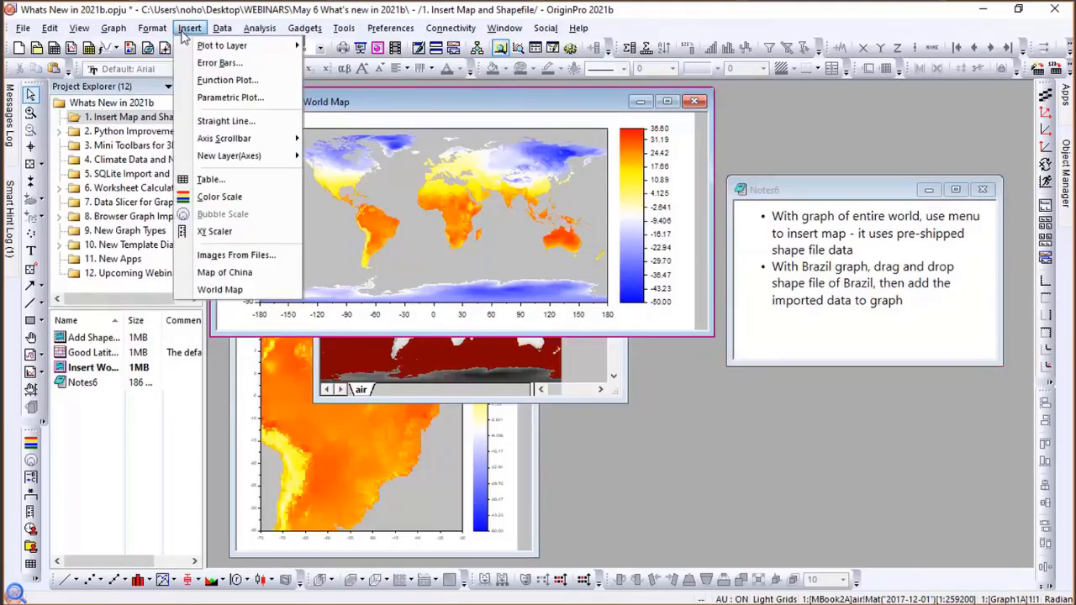
left_click(218, 289)
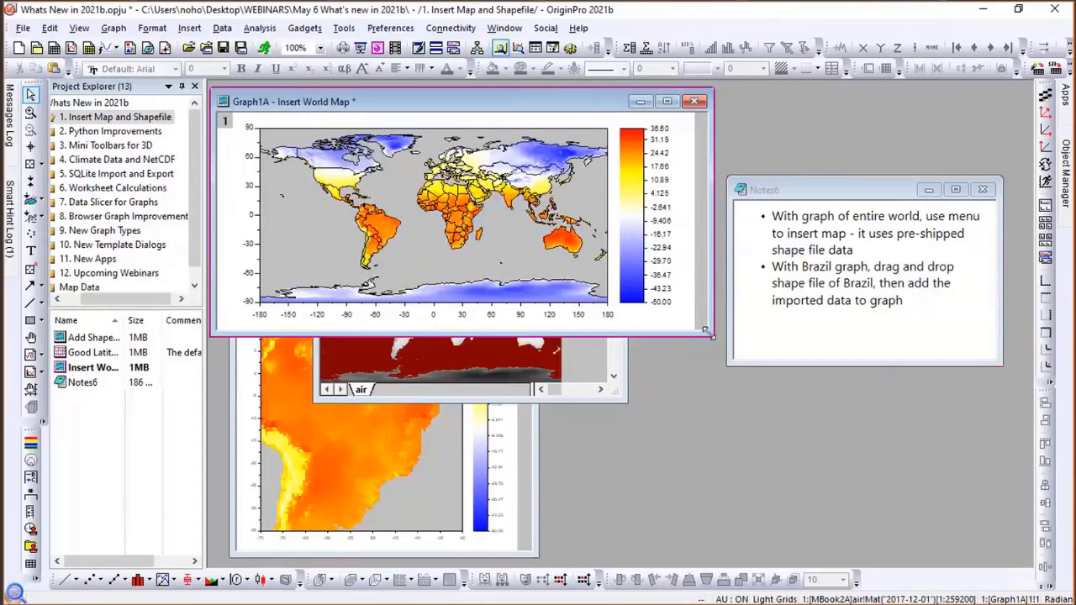
left_click_drag(711, 334, 901, 431)
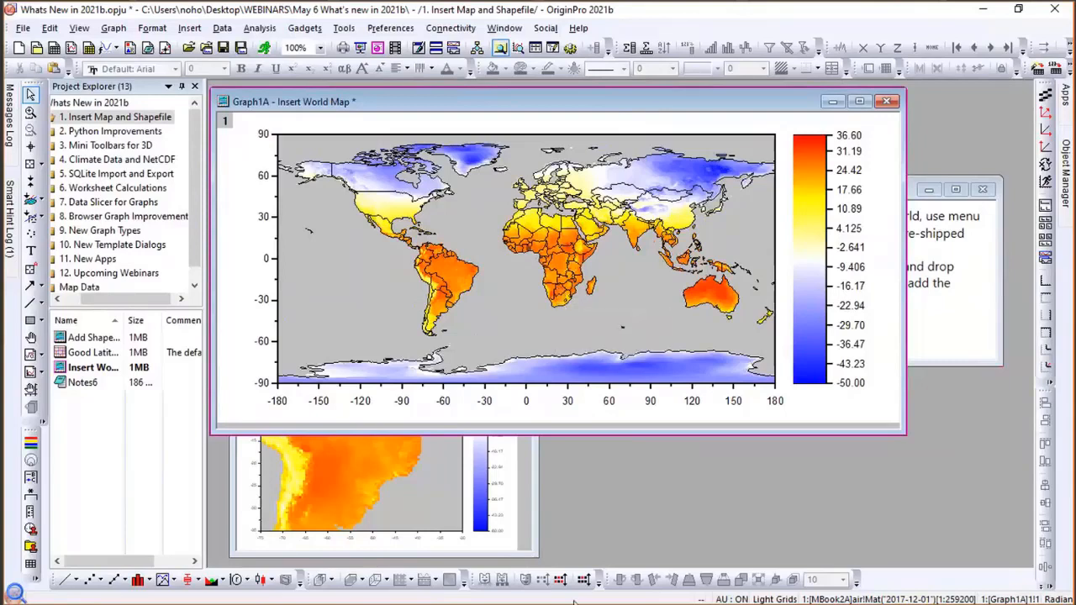
Switch to the Data folder in File Explorer and import Brazil.shp into the Origin workspace as a new workbook.
key("alt+Tab")
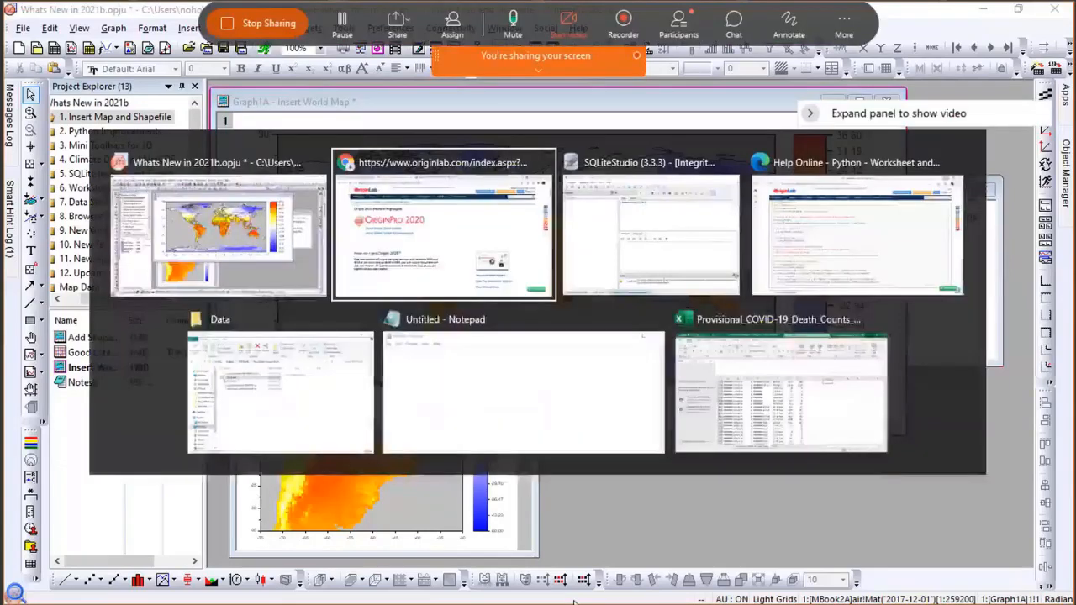
key("Tab")
key("Tab")
key("Tab")
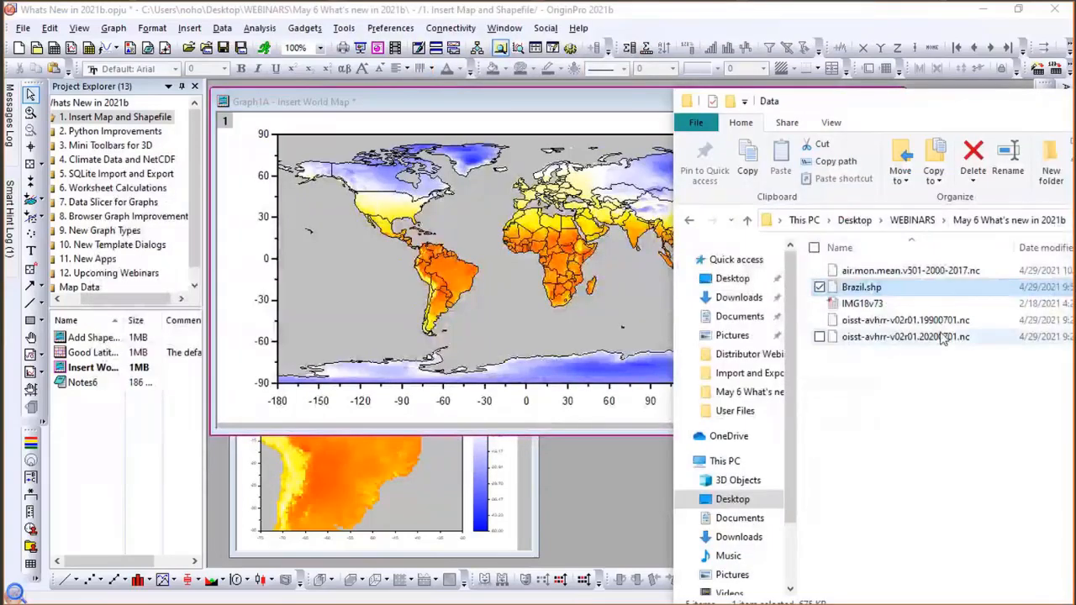
left_click_drag(1059, 113, 895, 80)
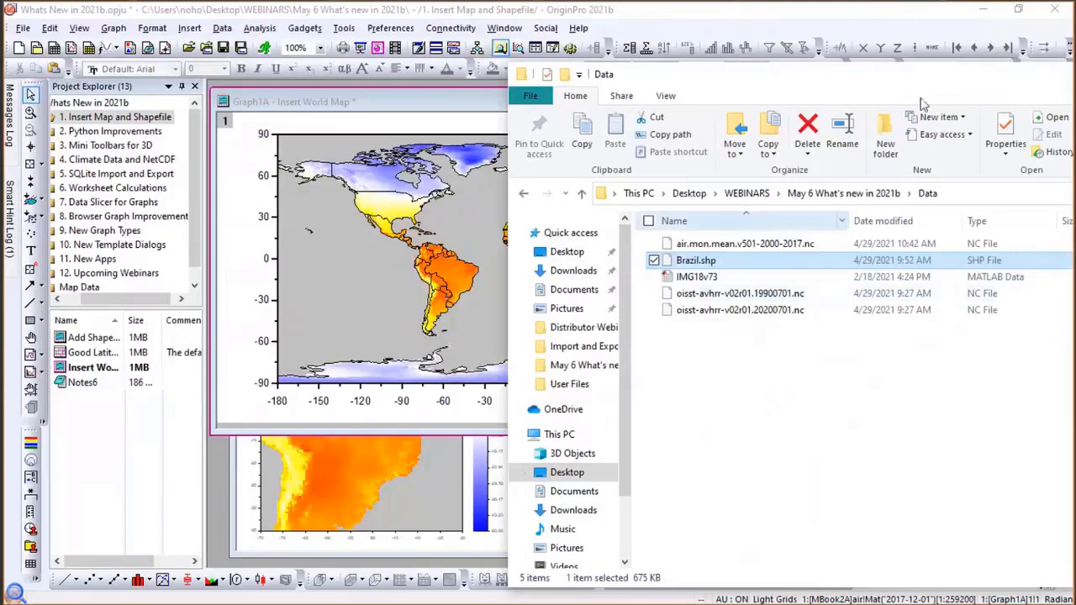
left_click_drag(858, 74, 1007, 91)
left_click_drag(890, 284, 578, 479)
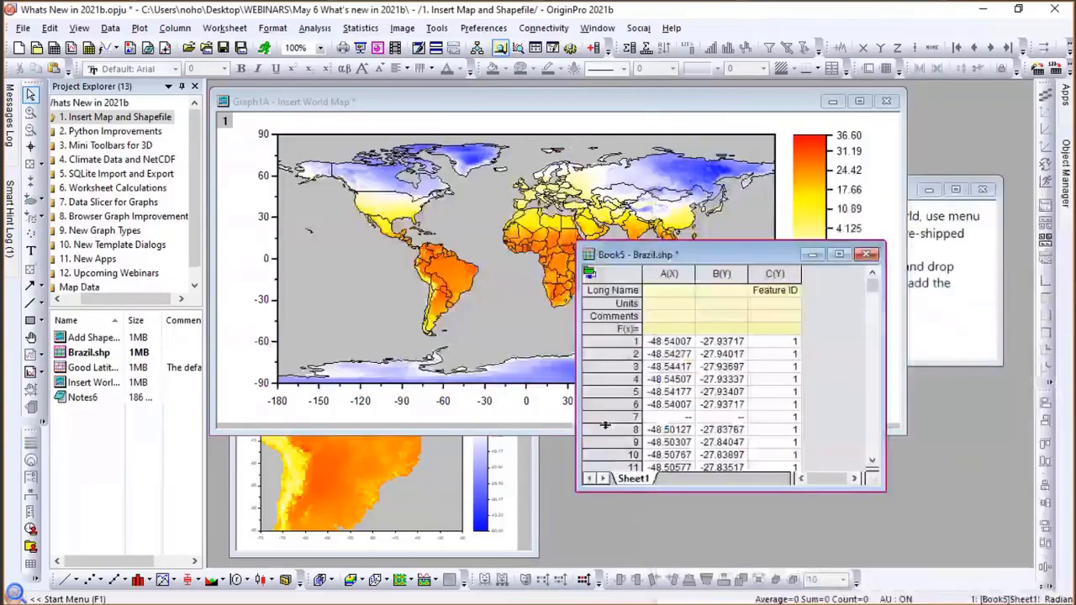
Add column B(Y) of the Brazil.shp workbook to the "Add Shapefile of Brazil" graph as an outline.
left_click(523, 455)
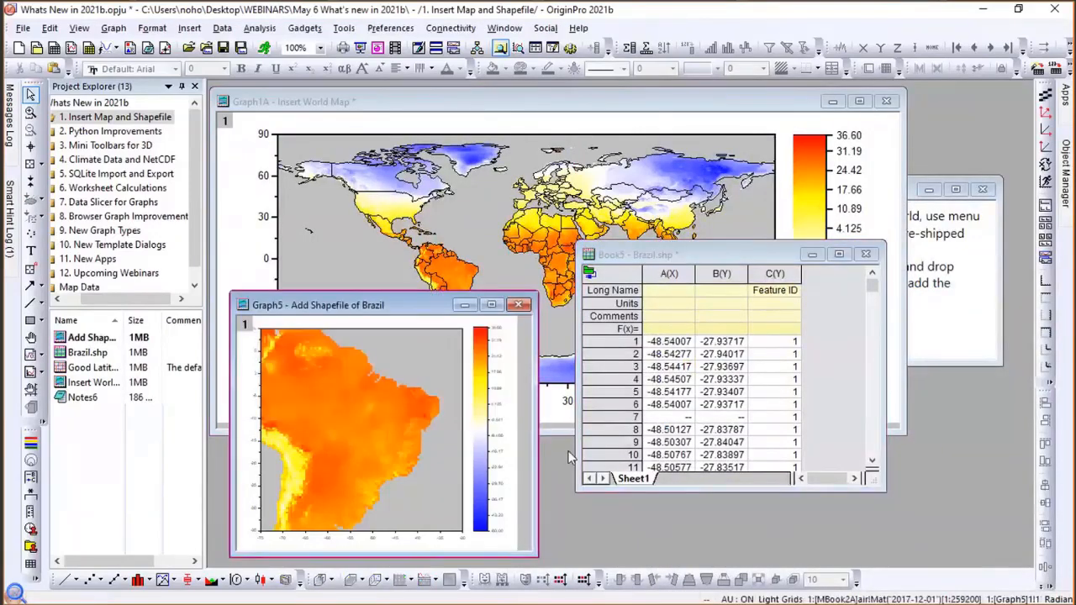
left_click(722, 275)
left_click(723, 275)
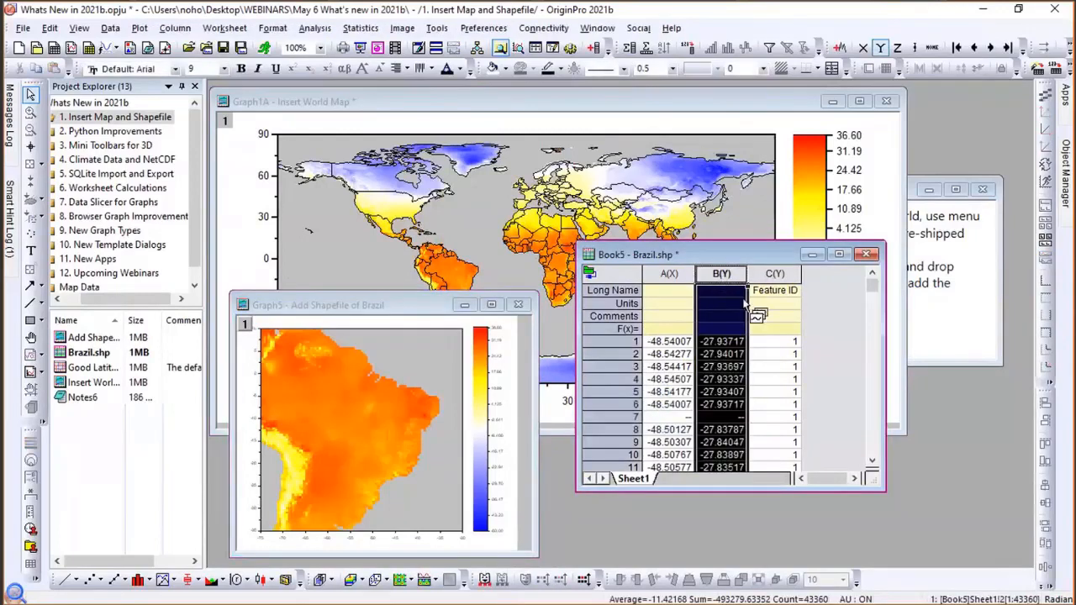
left_click_drag(746, 308, 386, 387)
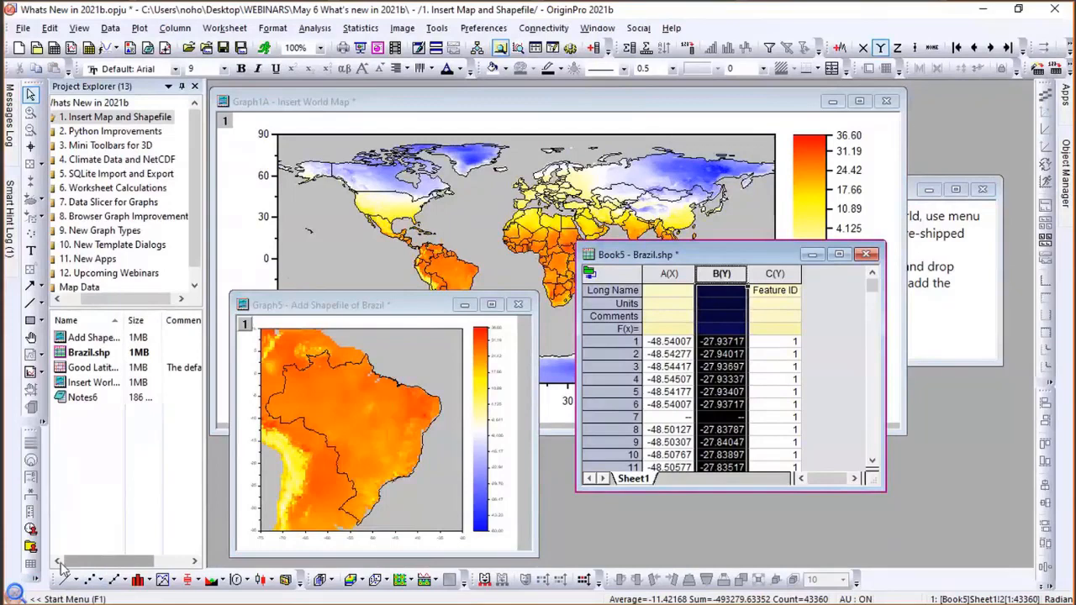
Open the project folder "2. Python Improvements" to read its notes on embedded Python.
left_click(113, 135)
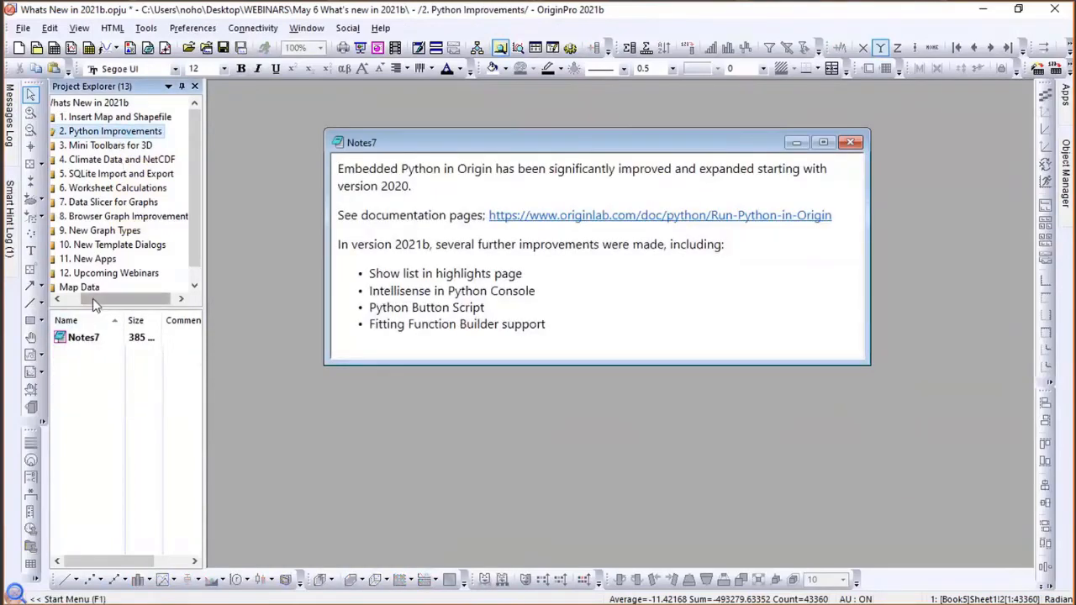
left_click_drag(94, 299, 64, 308)
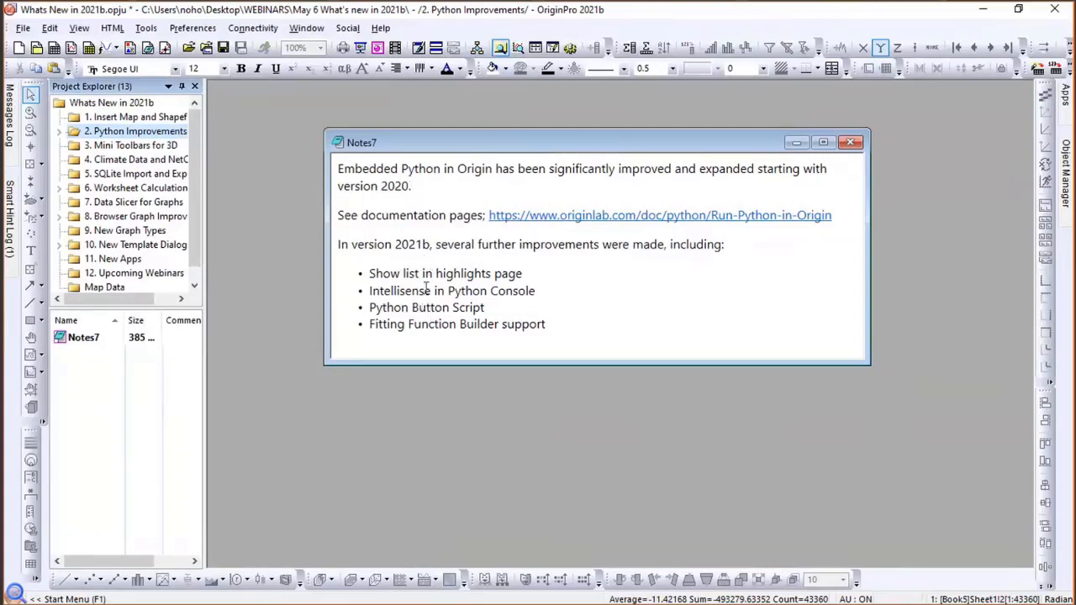
Copy the Run-Python-in-Origin documentation link from the notes and open that page in the web browser.
key("ctrl+s")
key("ctrl+s")
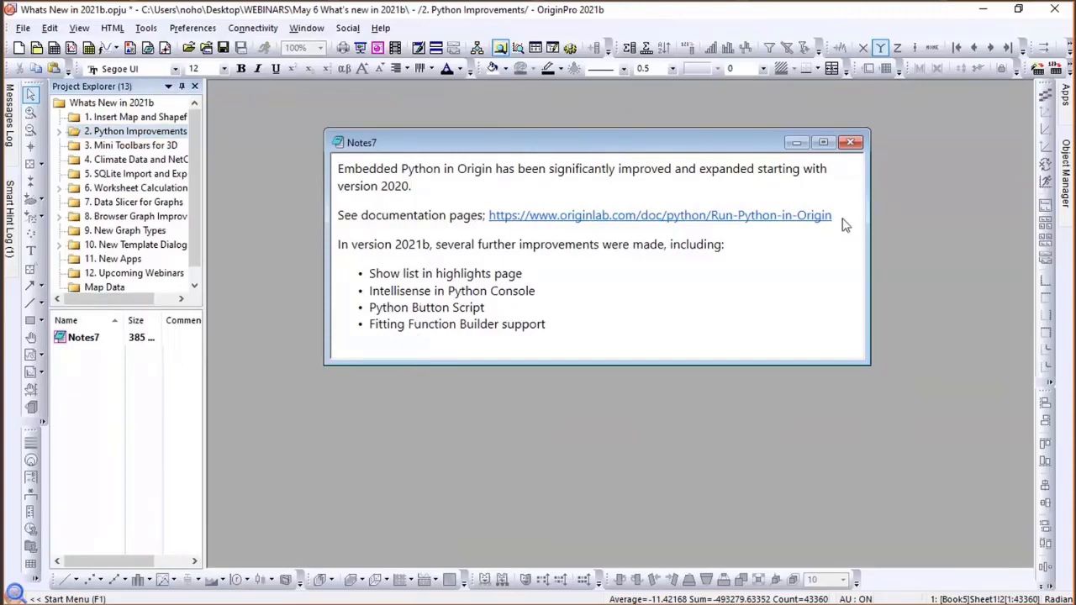
left_click_drag(833, 217, 495, 219)
key("ctrl+c")
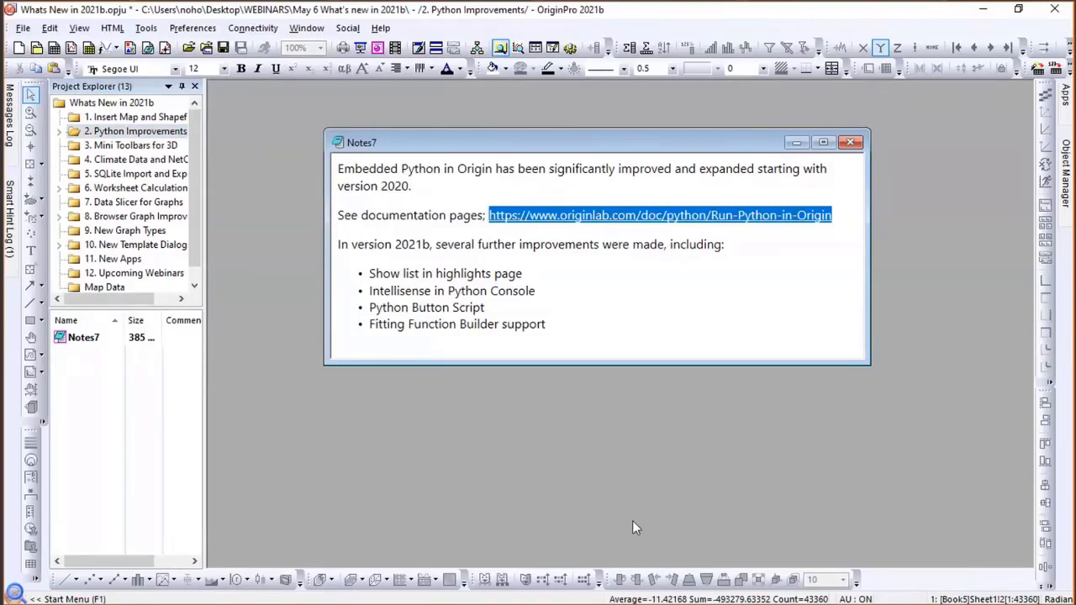
key("alt+Tab")
key("alt+Tab")
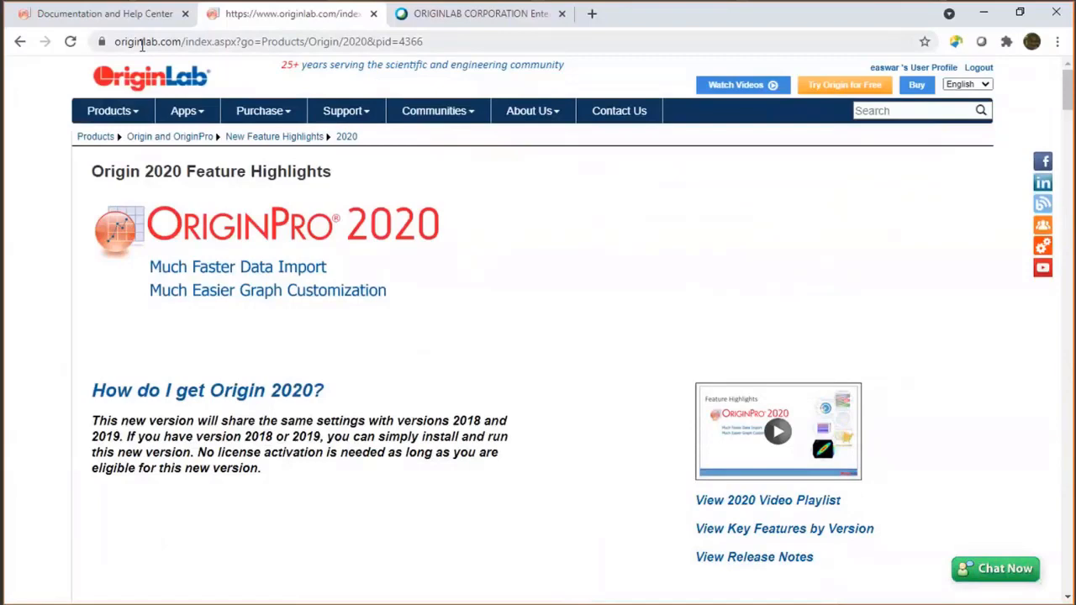
left_click(142, 43)
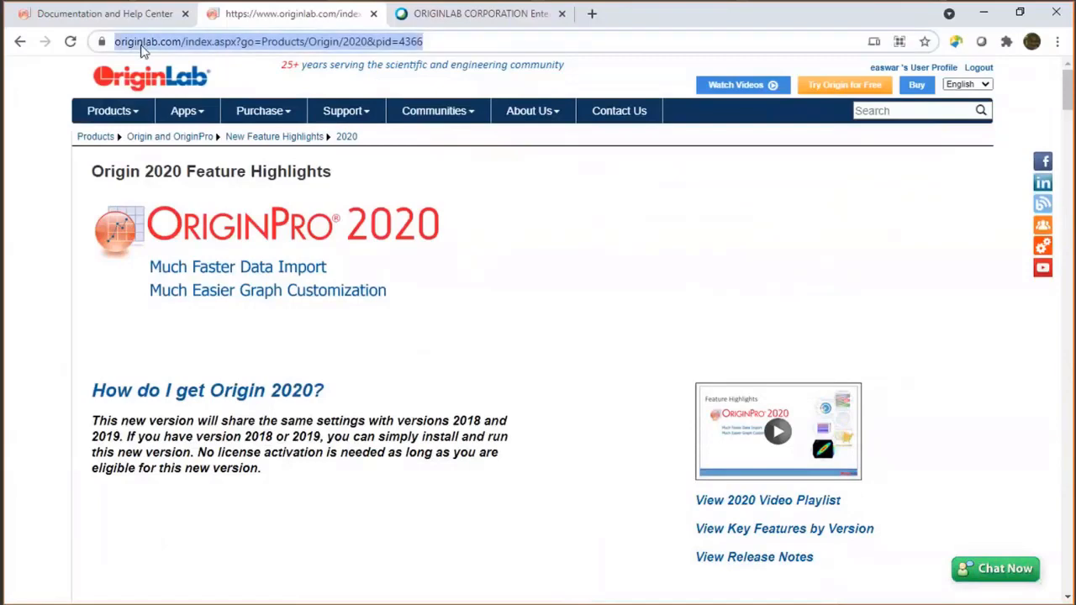
key("ctrl+v")
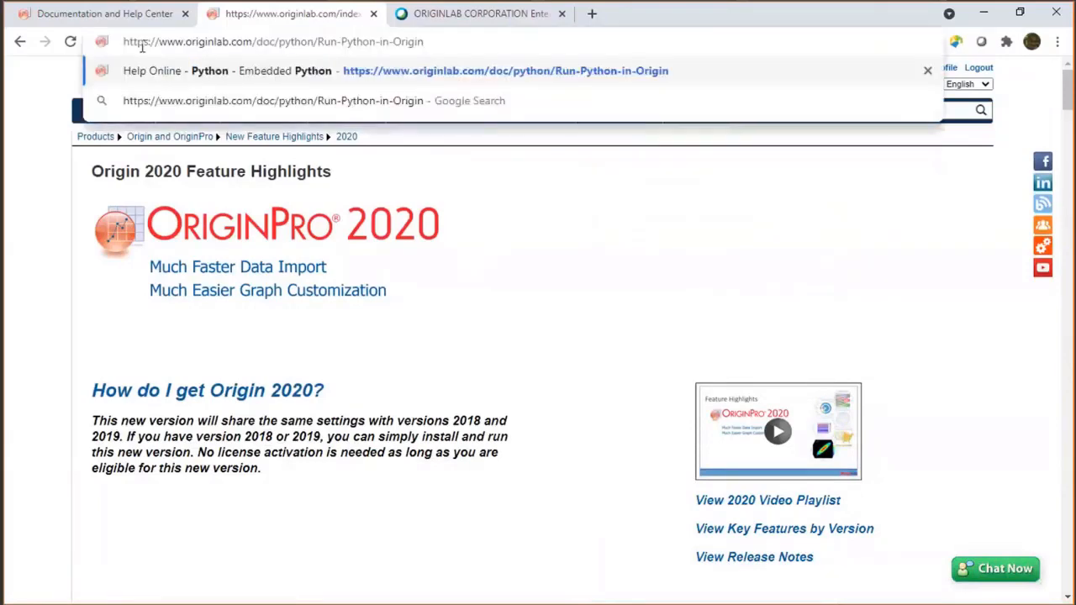
key("Return")
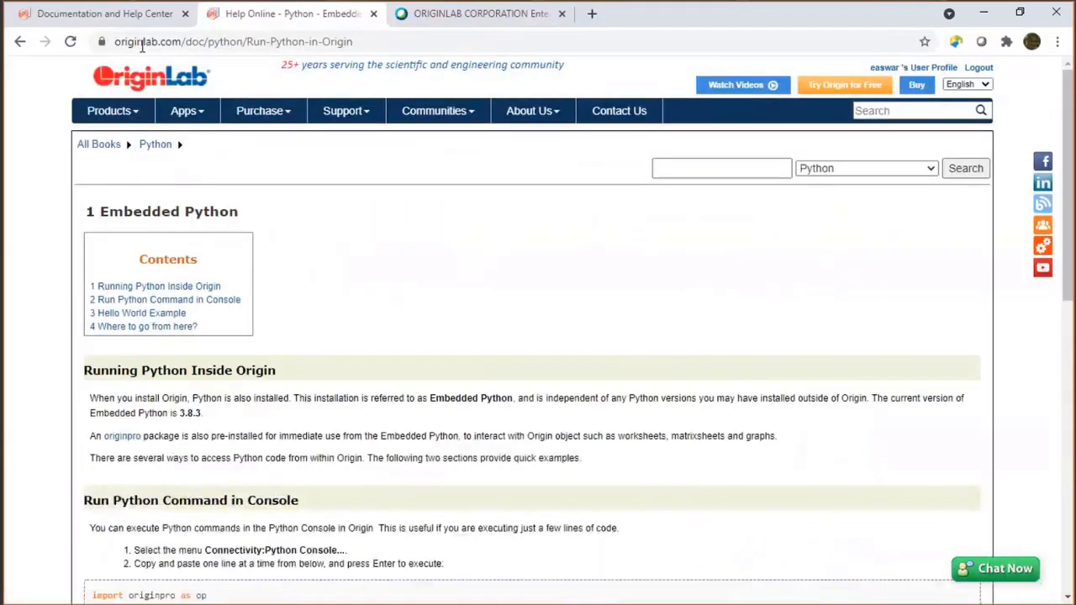
View the Python (External) book in the online documentation, followed by the main Python book.
mouse_move(99, 146)
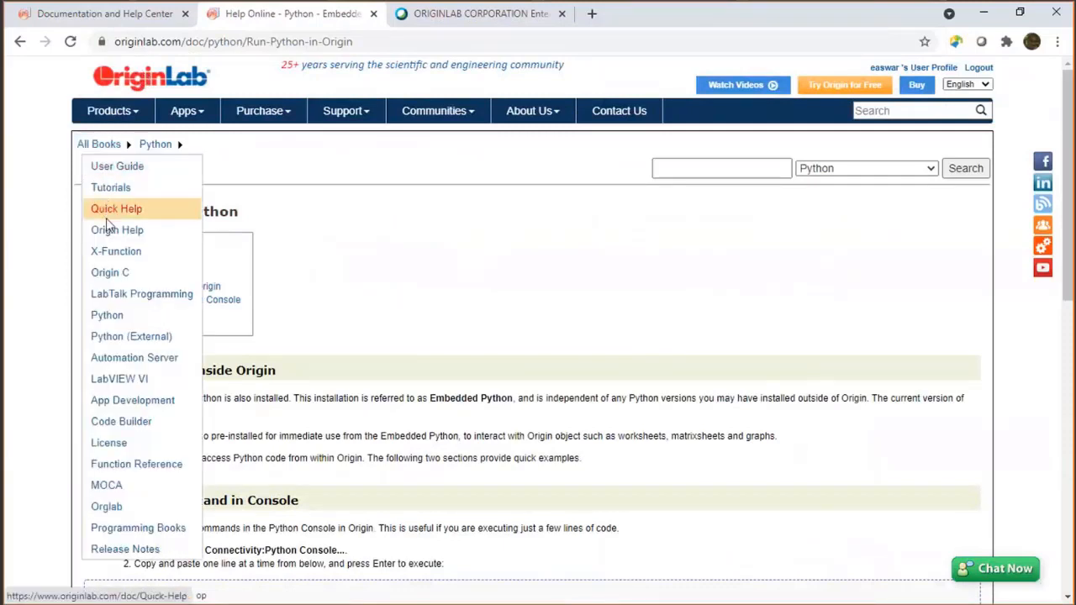
left_click(110, 340)
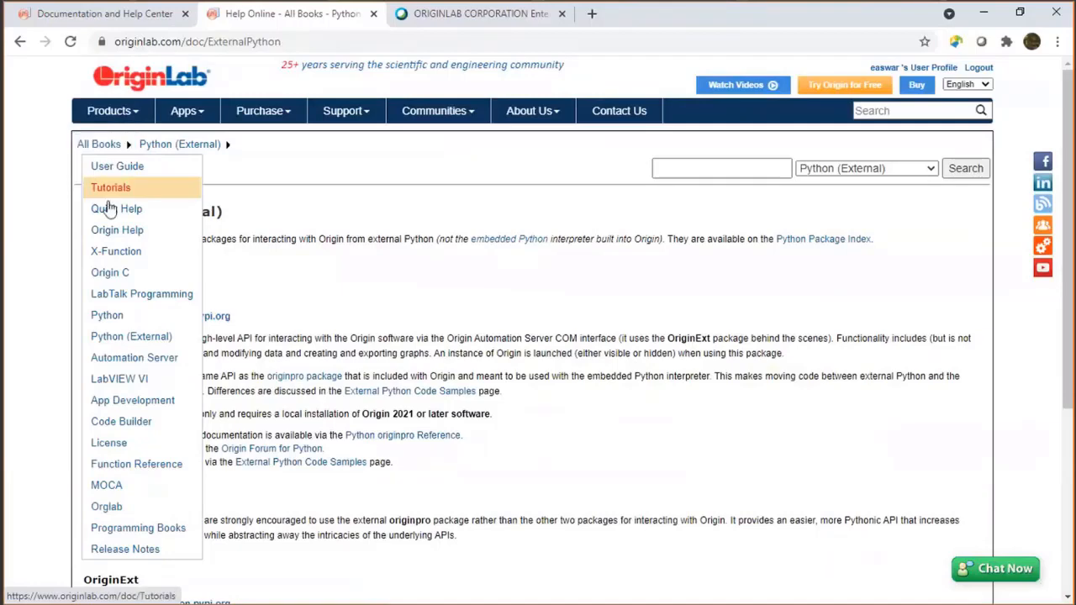
left_click(108, 316)
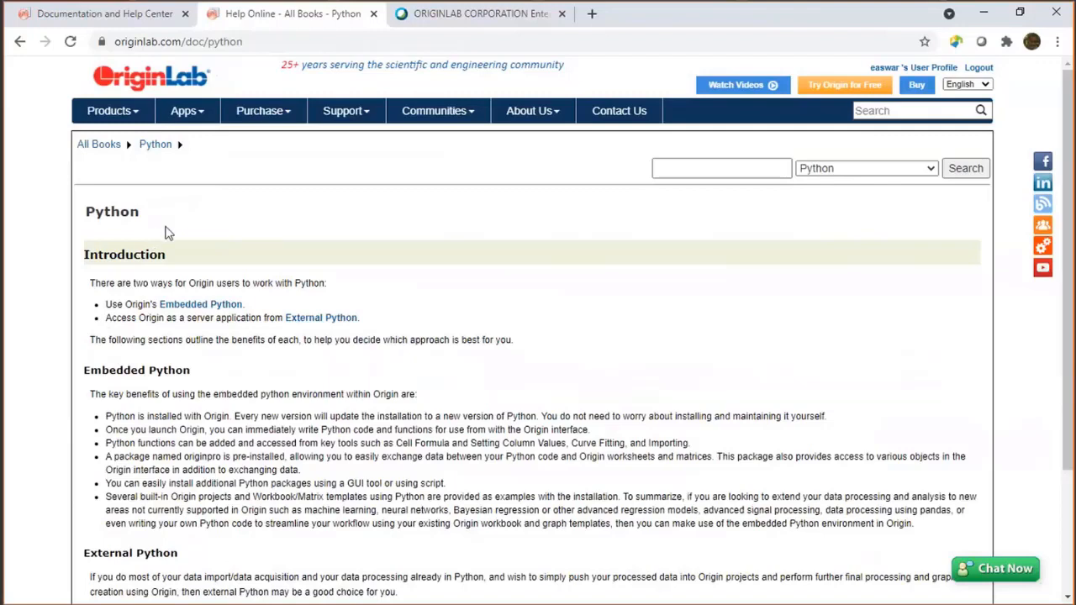
Open the Graphing page of the Python Code Samples and look through its example scripts.
mouse_move(156, 146)
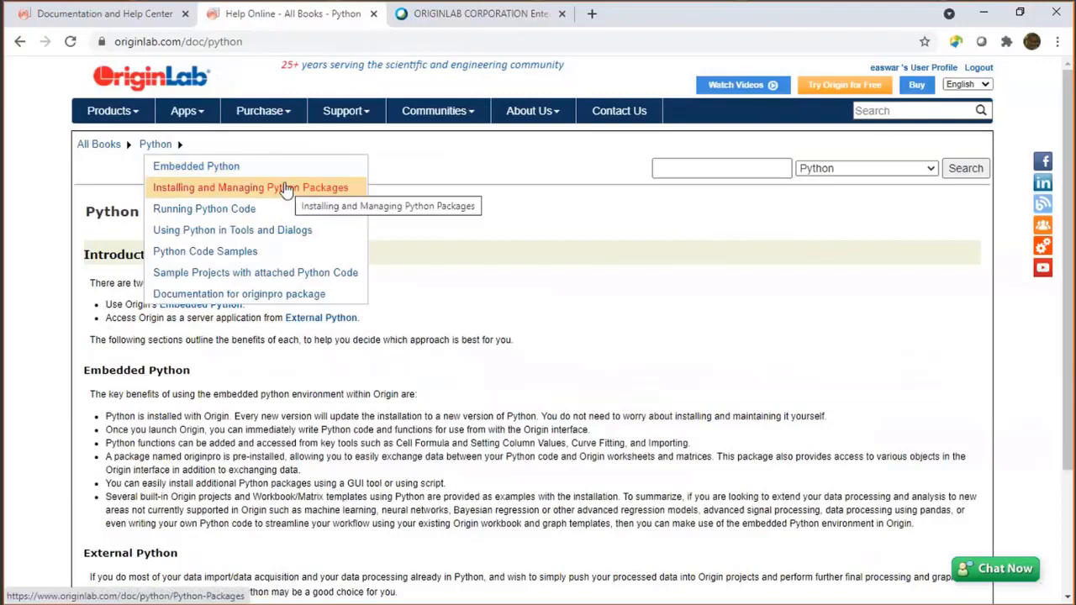
left_click(252, 254)
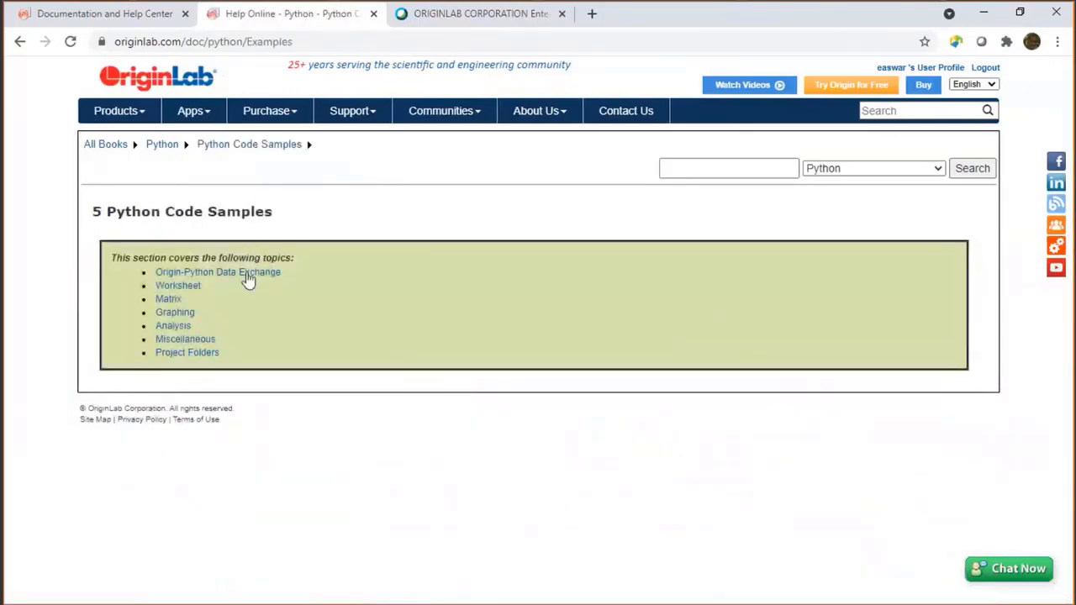
left_click(180, 316)
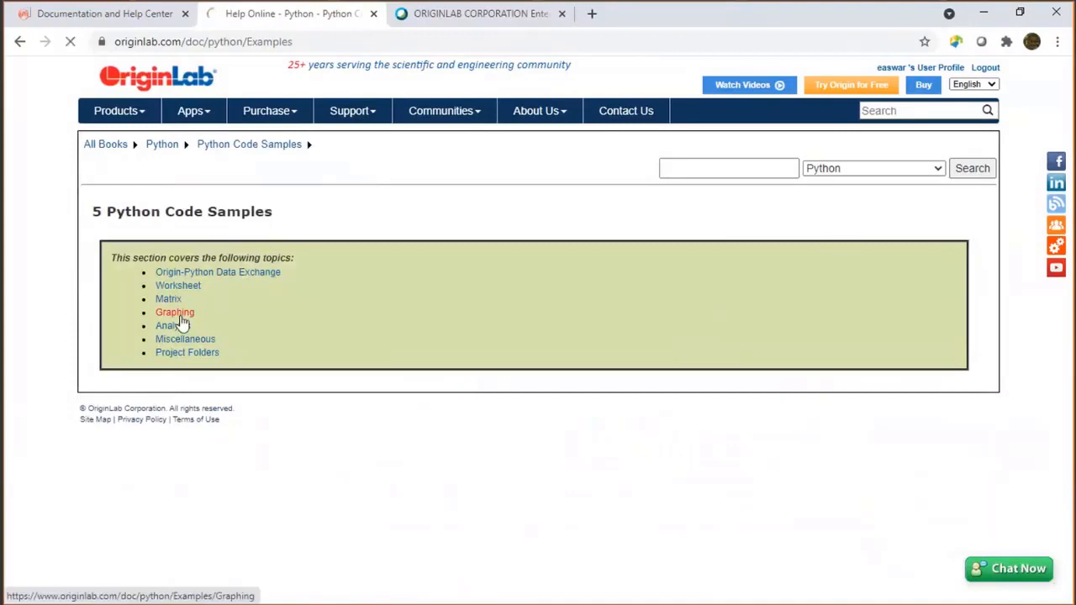
scroll(181, 318, "down", 10)
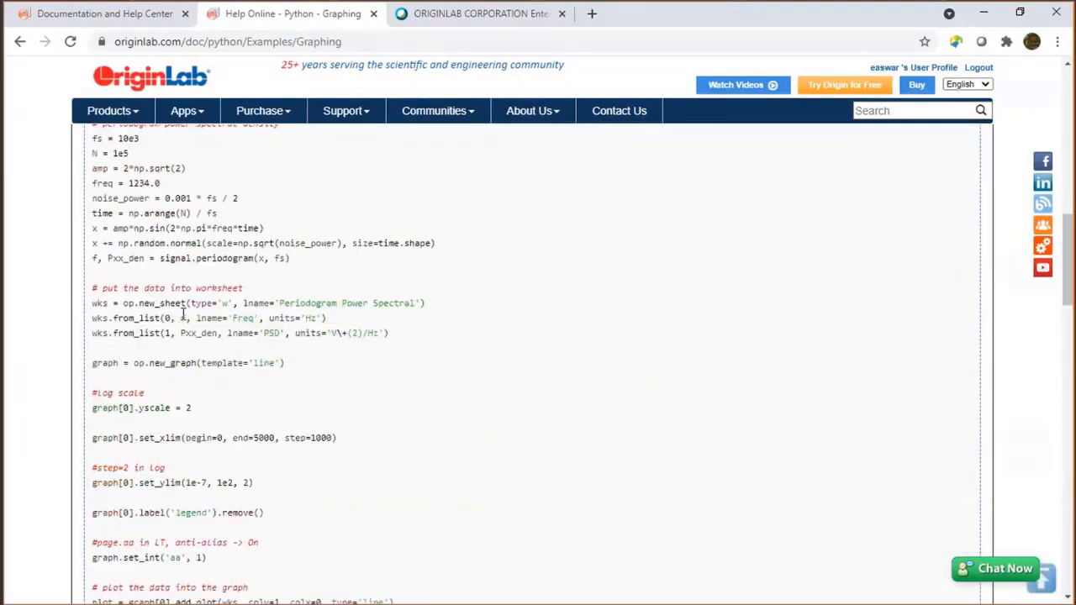
scroll(181, 318, "down", 5)
scroll(188, 313, "up", 20)
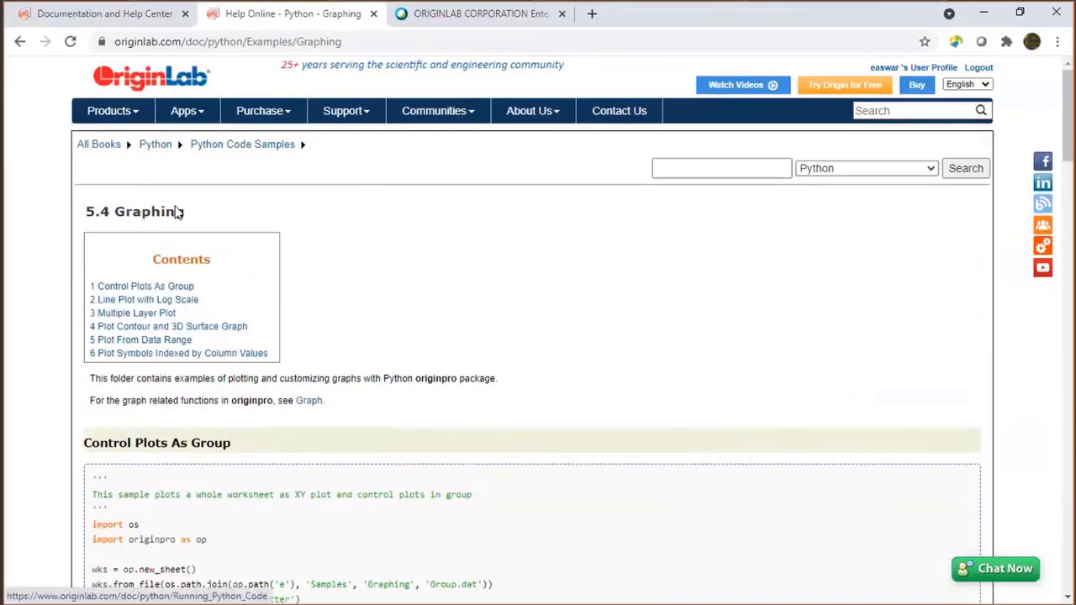
View the Running Python Code page and the Forum for Python on the Origin Forum.
left_click(176, 210)
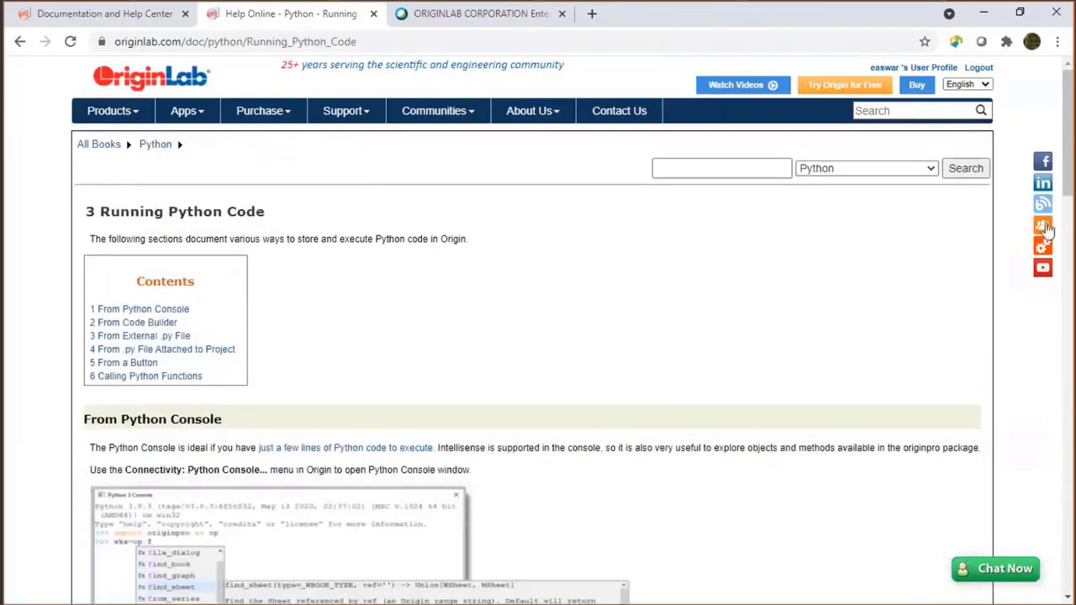
left_click(1044, 226)
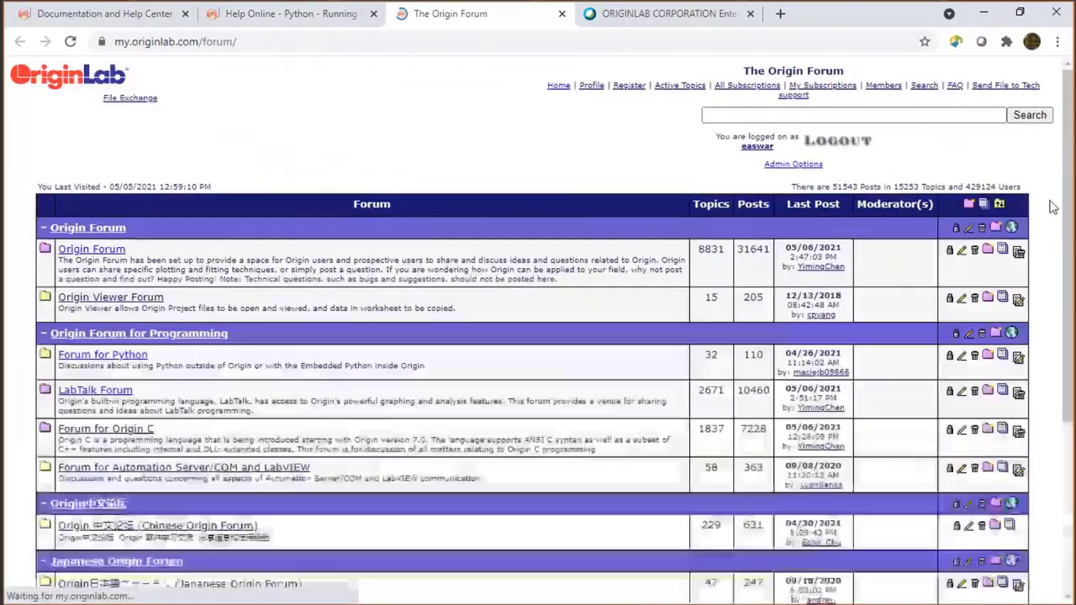
left_click(66, 19)
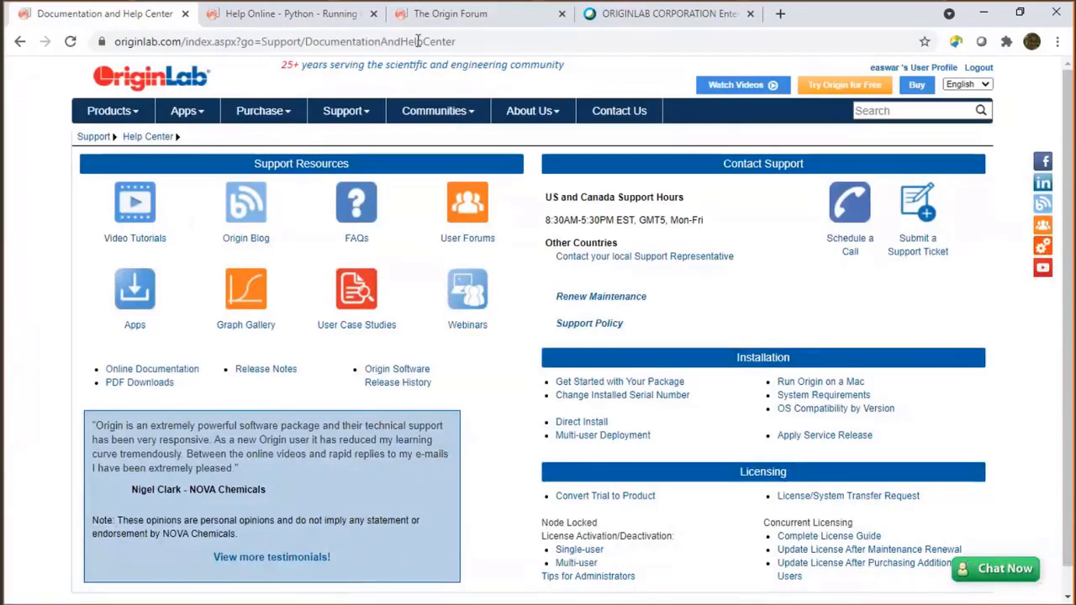
left_click(418, 19)
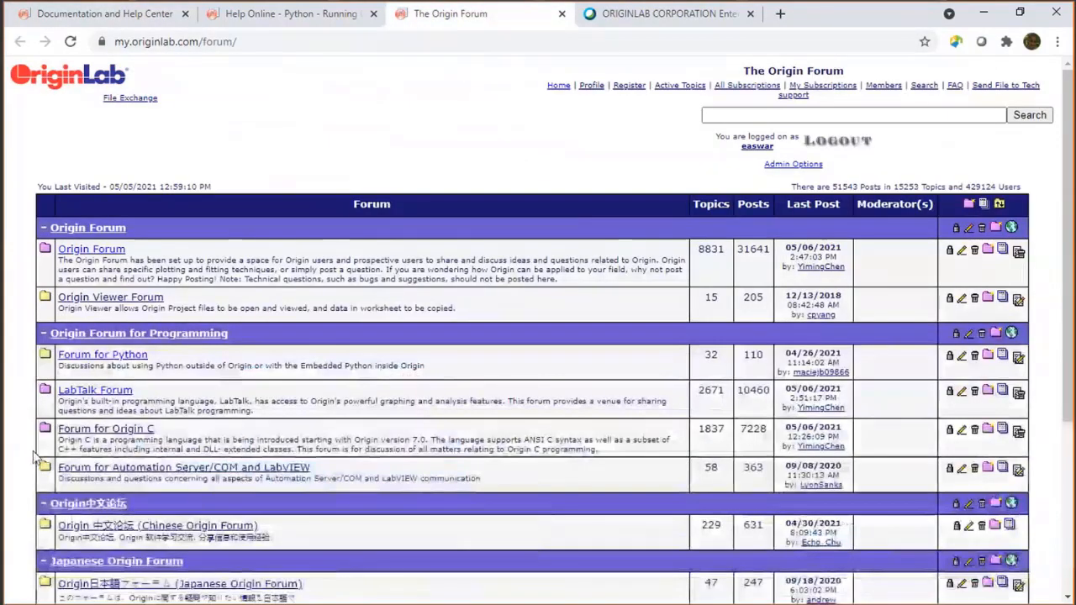
left_click(105, 358)
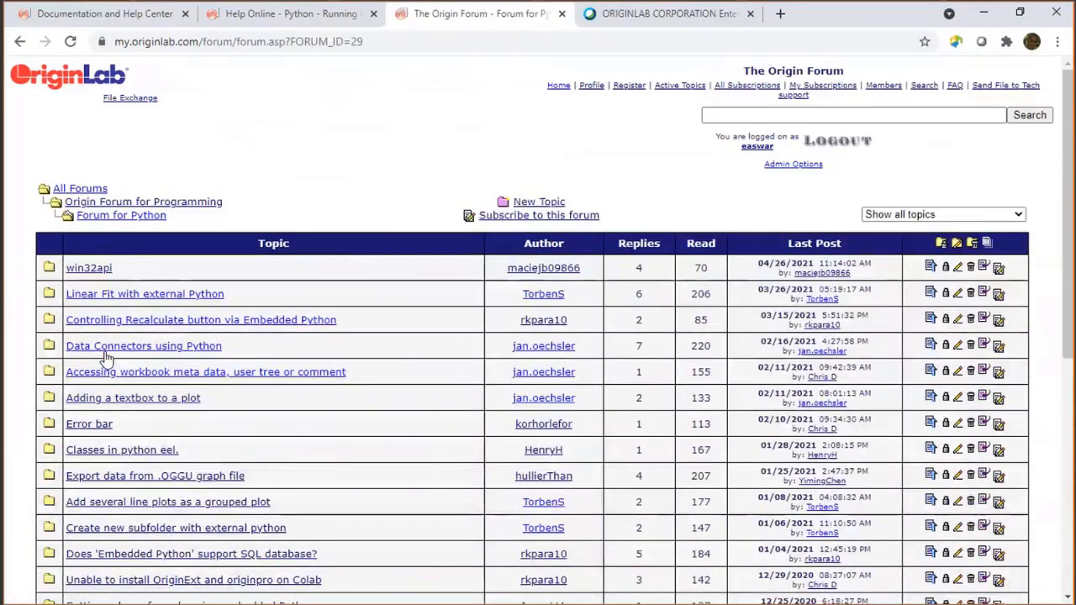
Switch back to OriginPro and open the "1. Console" subfolder of "2. Python Improvements".
left_click(109, 14)
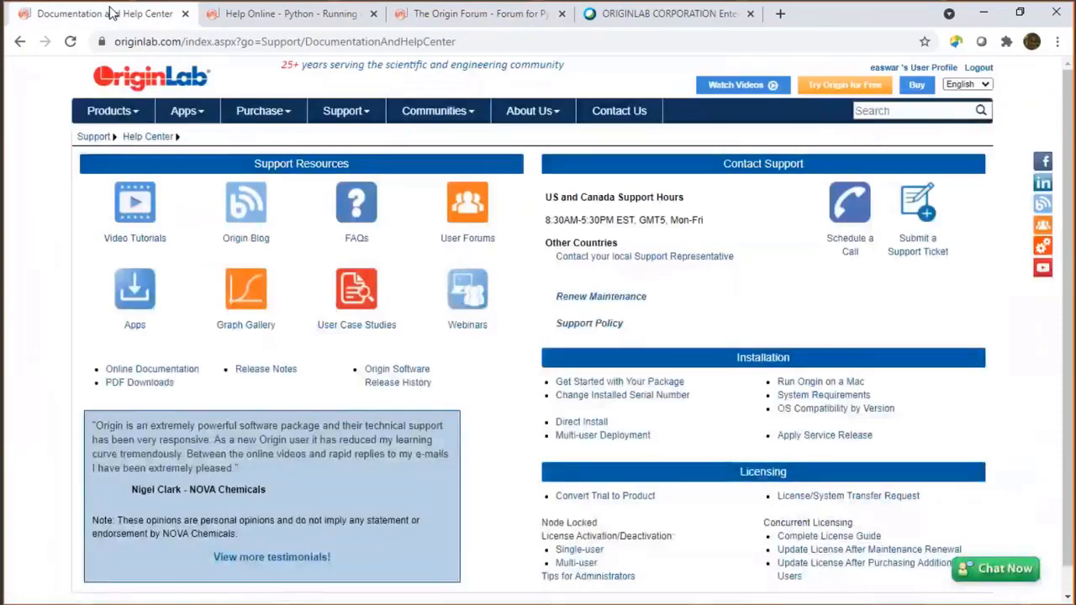
key("alt+Tab")
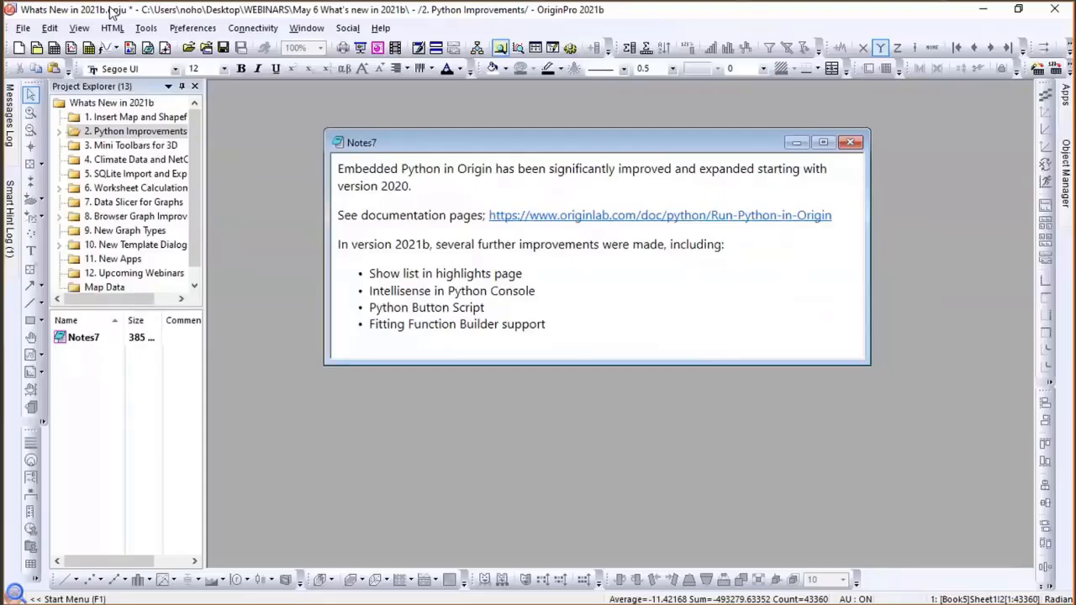
left_click(60, 133)
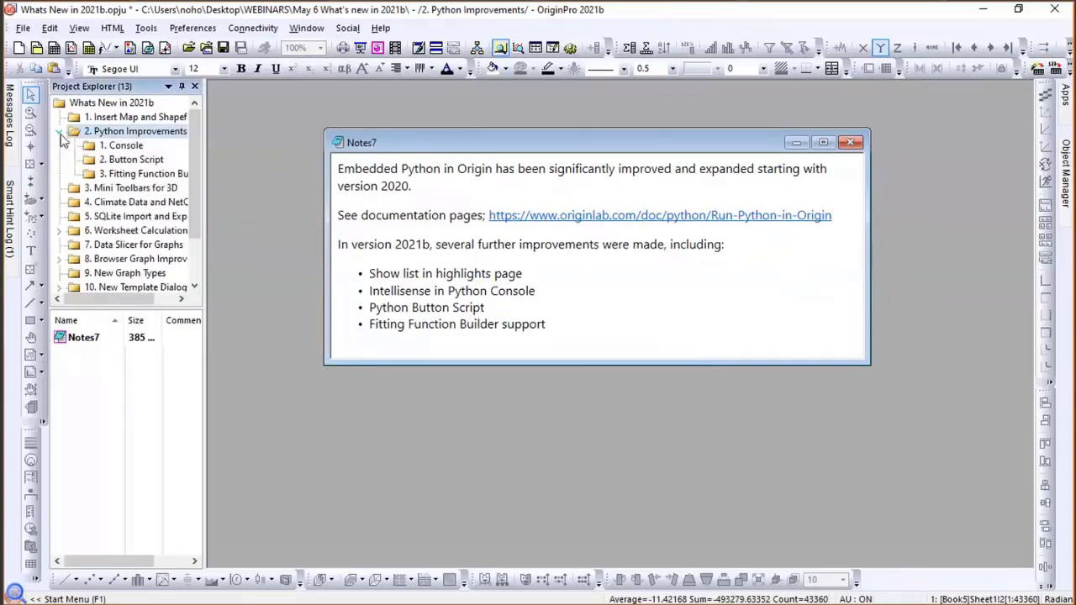
left_click(120, 151)
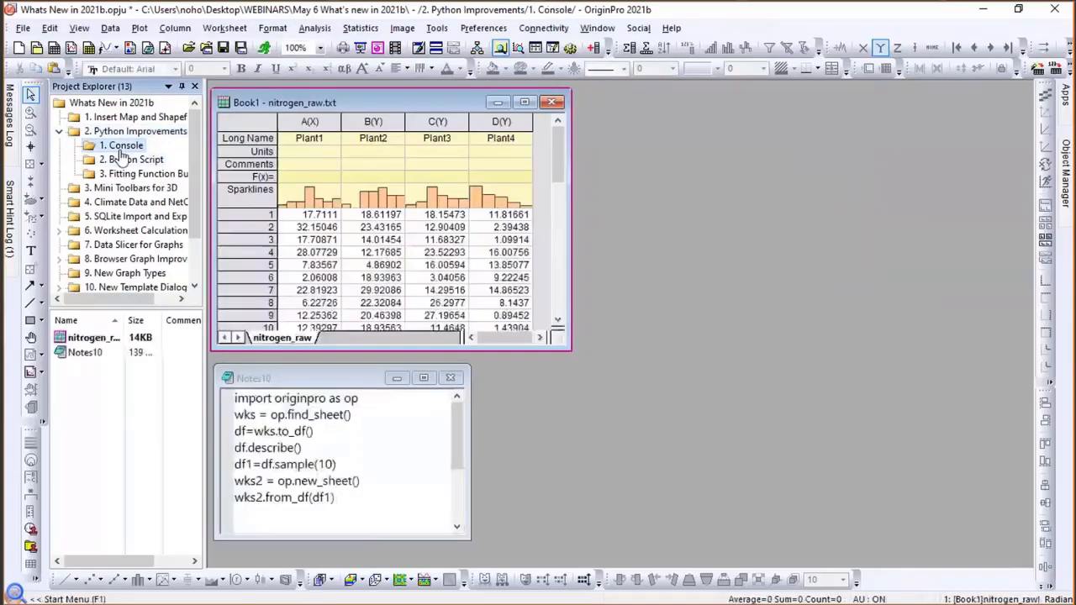
Activate the nitrogen_raw workbook, open the Python Console and run "import originpro as op".
left_click(370, 107)
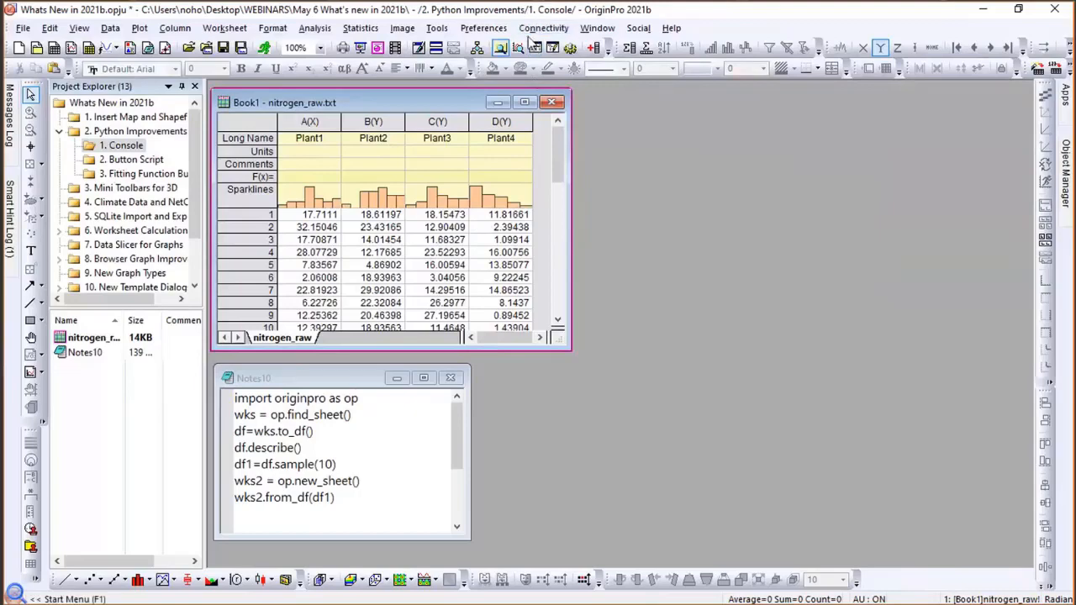
left_click(532, 33)
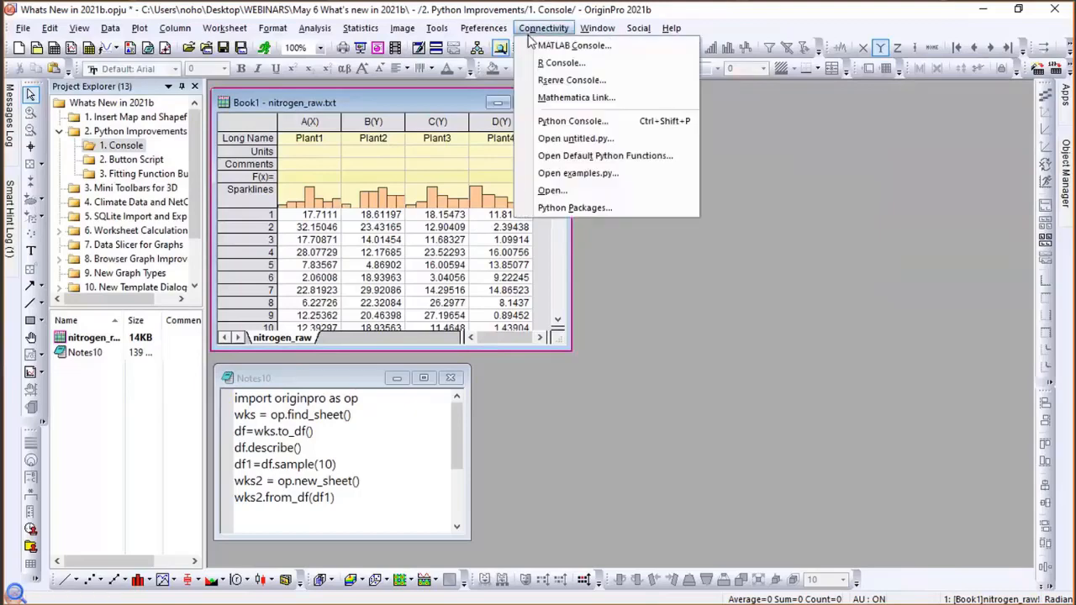
left_click(553, 125)
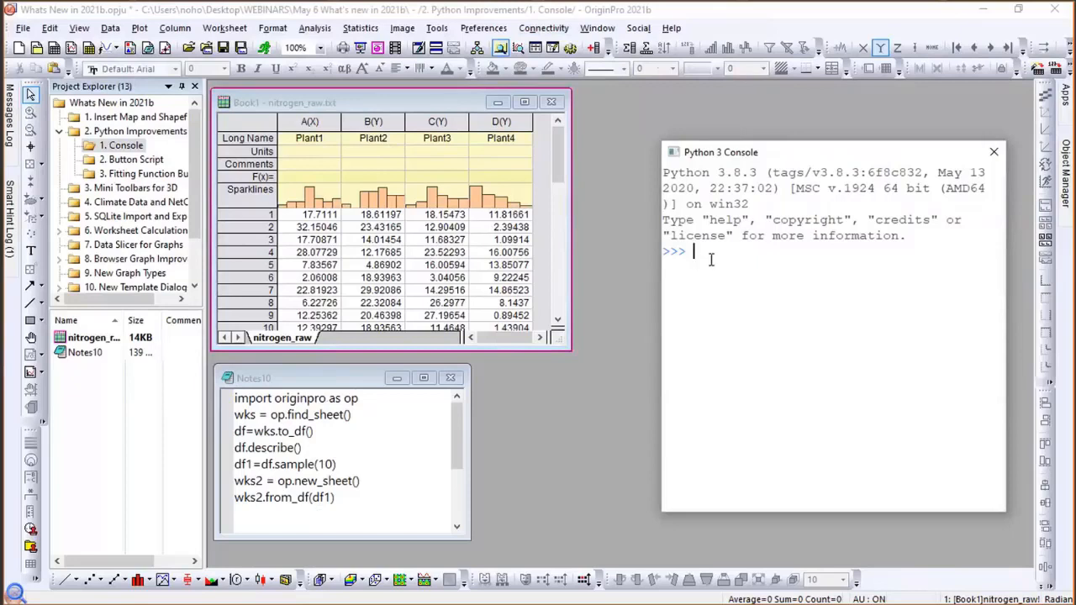
type("import originpro as op")
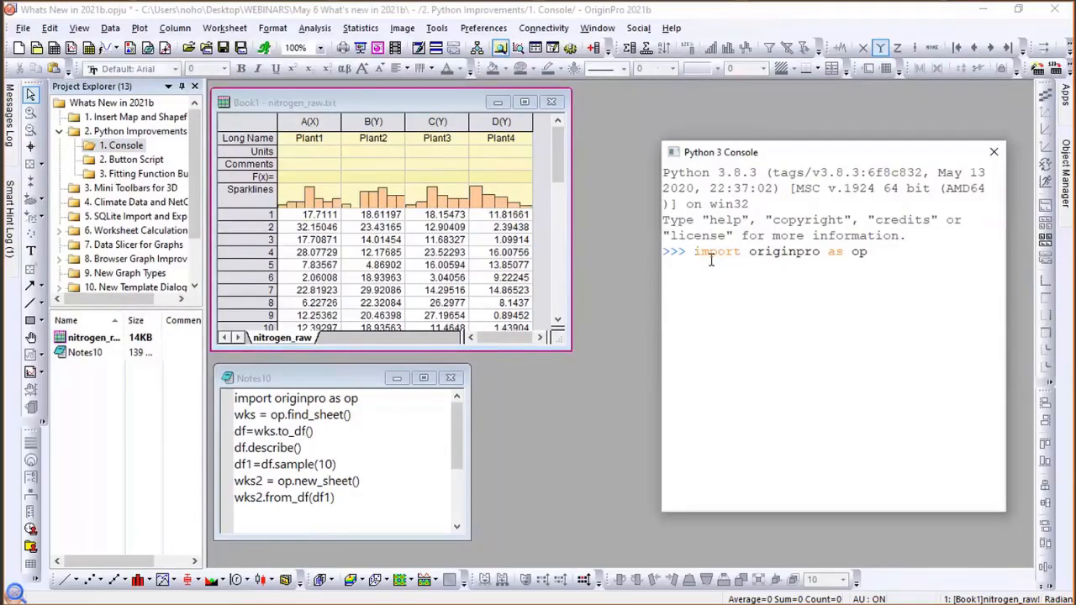
key("Return")
Run "wks = op.find_sheet()" in the Python Console, choosing find_sheet from the Intellisense suggestions and reading its parameter help.
type("wks = op")
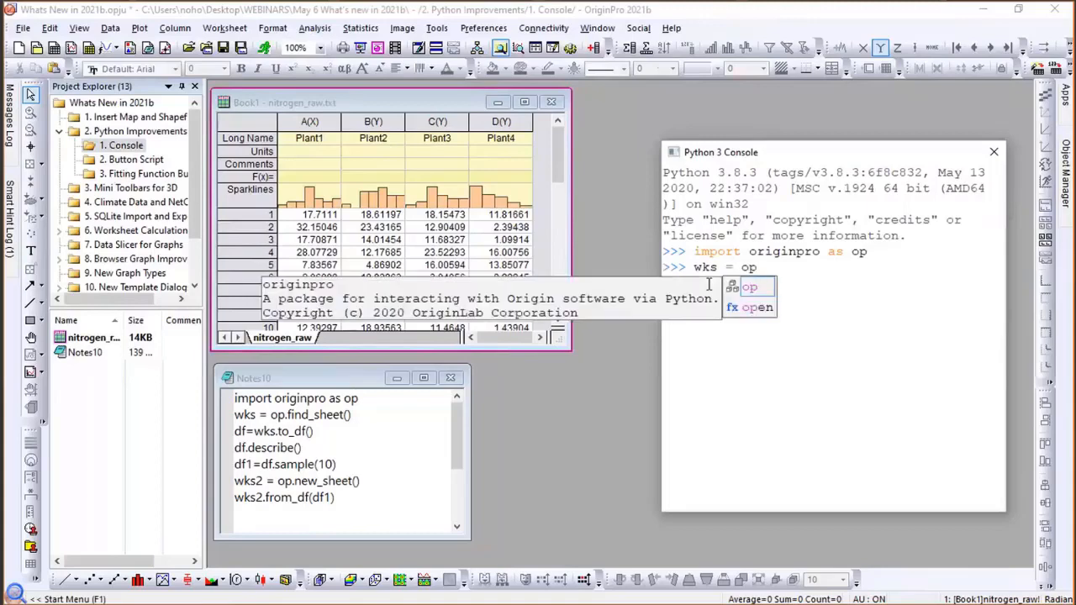
type(".")
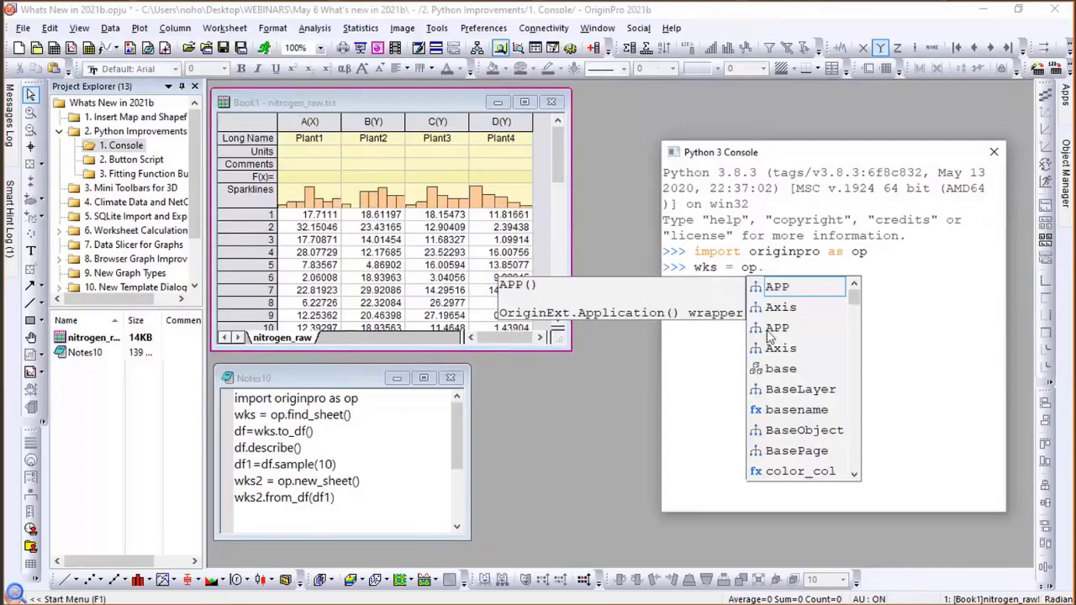
scroll(780, 336, "down", 5)
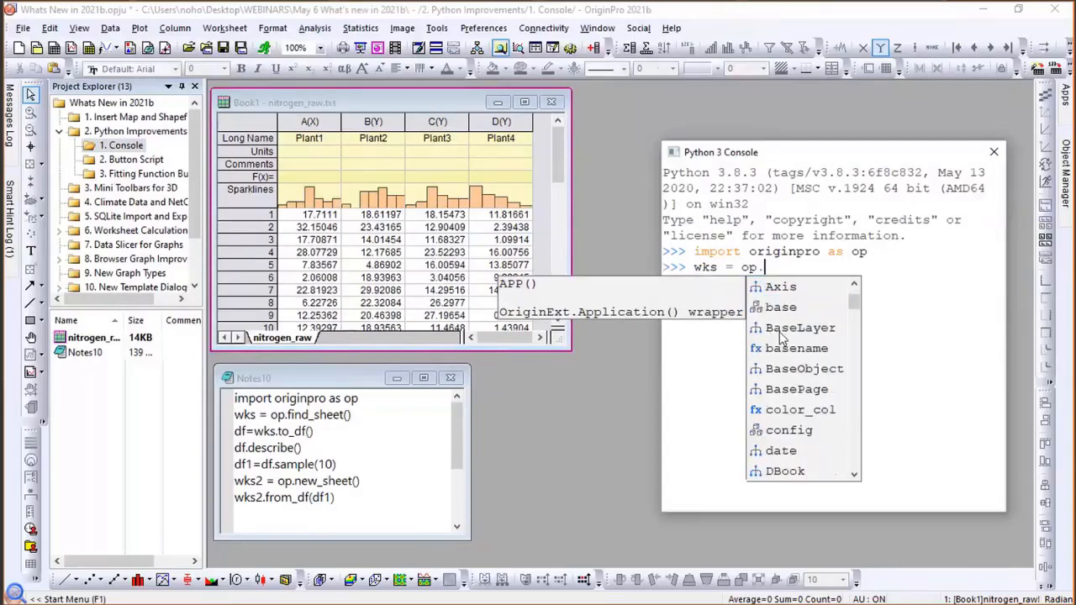
scroll(780, 336, "down", 1)
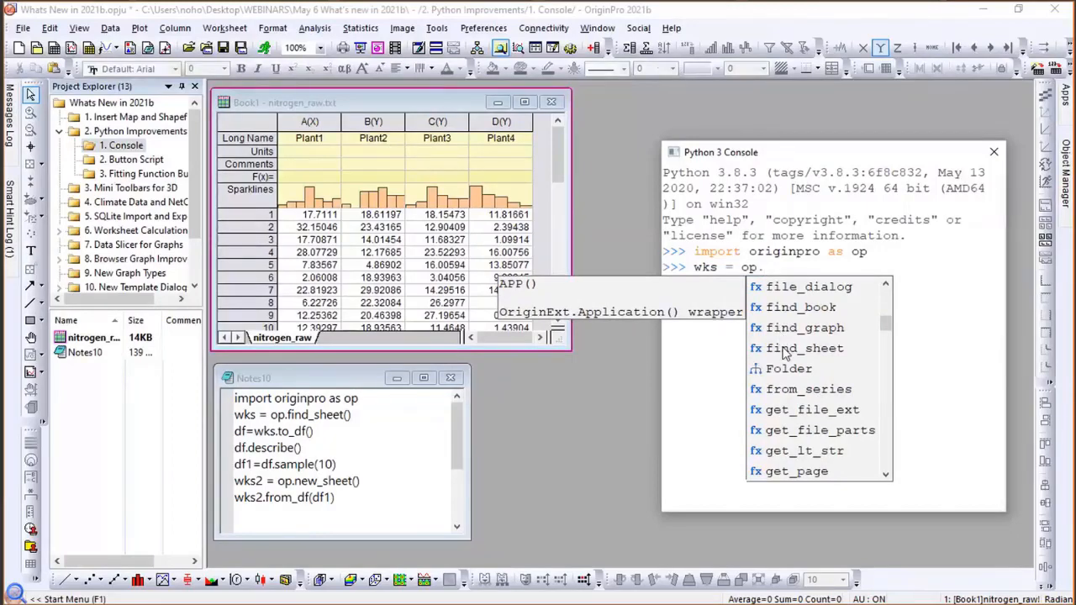
left_click(785, 353)
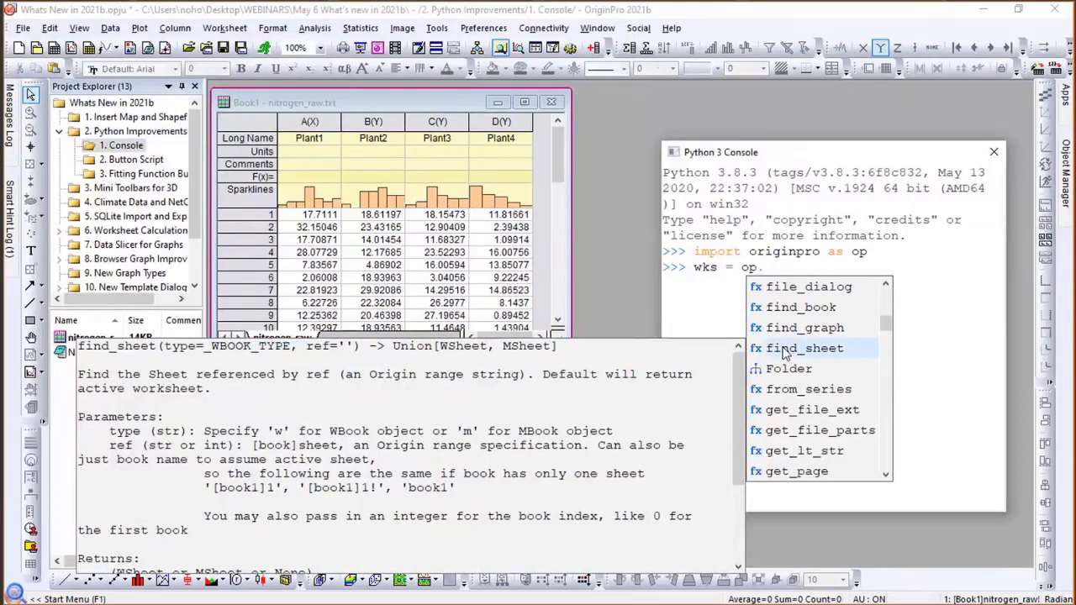
double_click(784, 350)
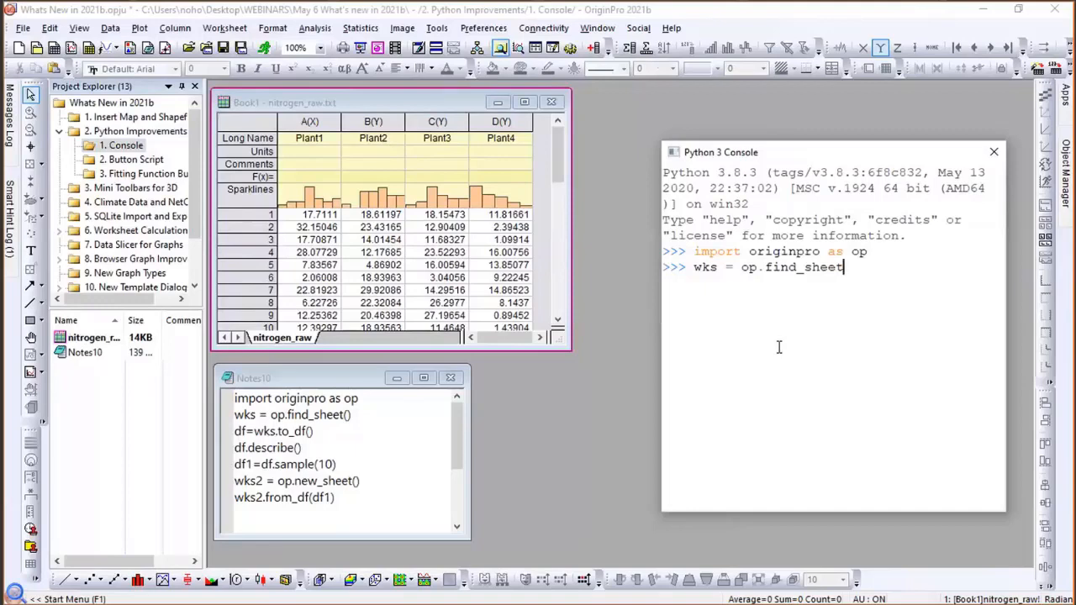
type("(")
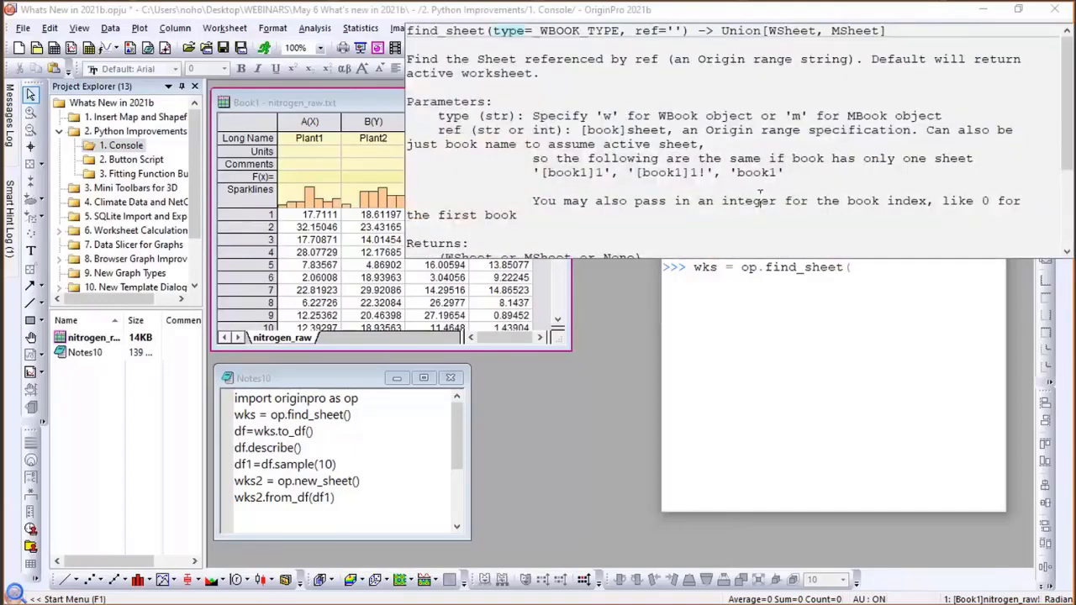
scroll(760, 198, "down", 3)
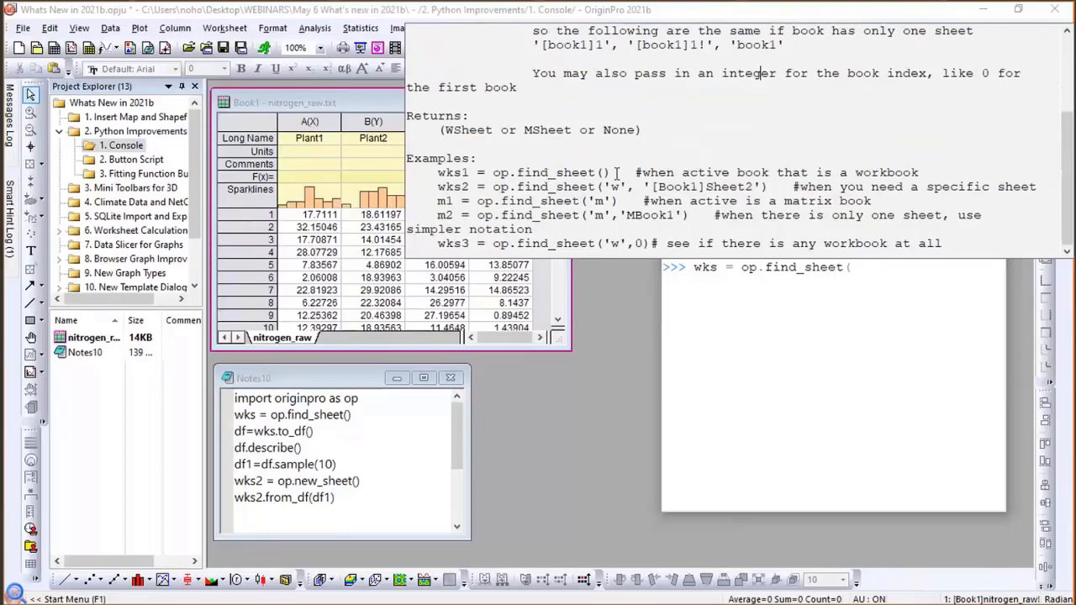
left_click(858, 270)
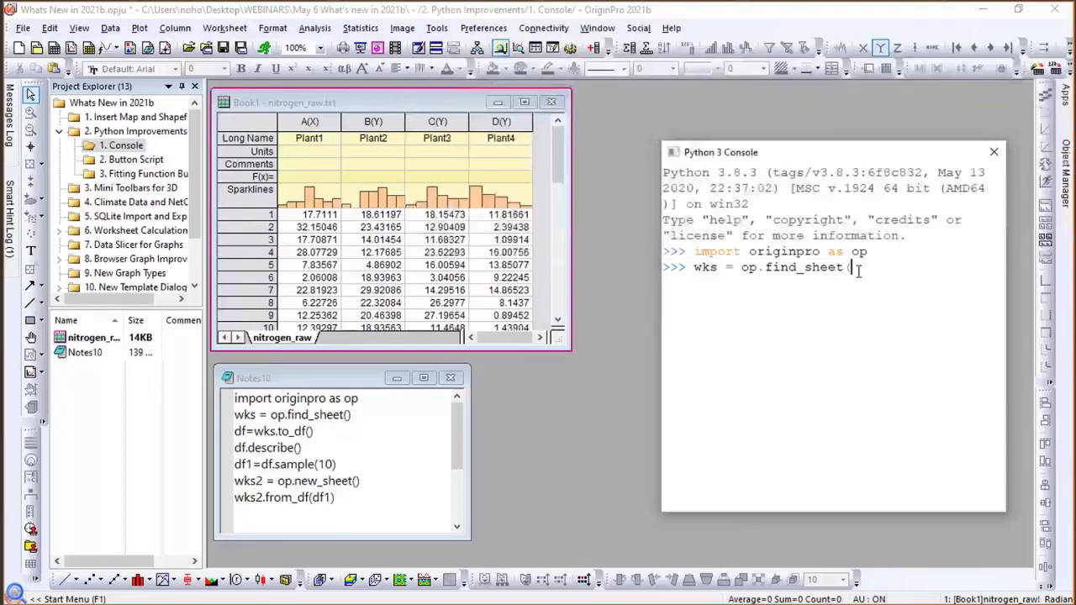
type(")")
key("Return")
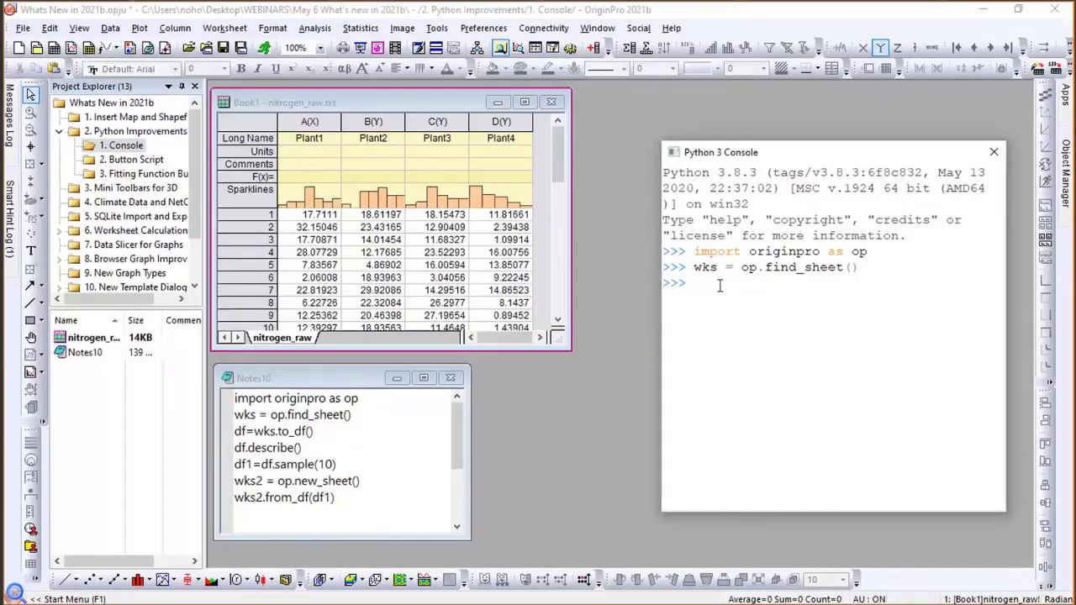
Run "df=wks.to_df()" to load the worksheet data into a dataframe.
type("df=op")
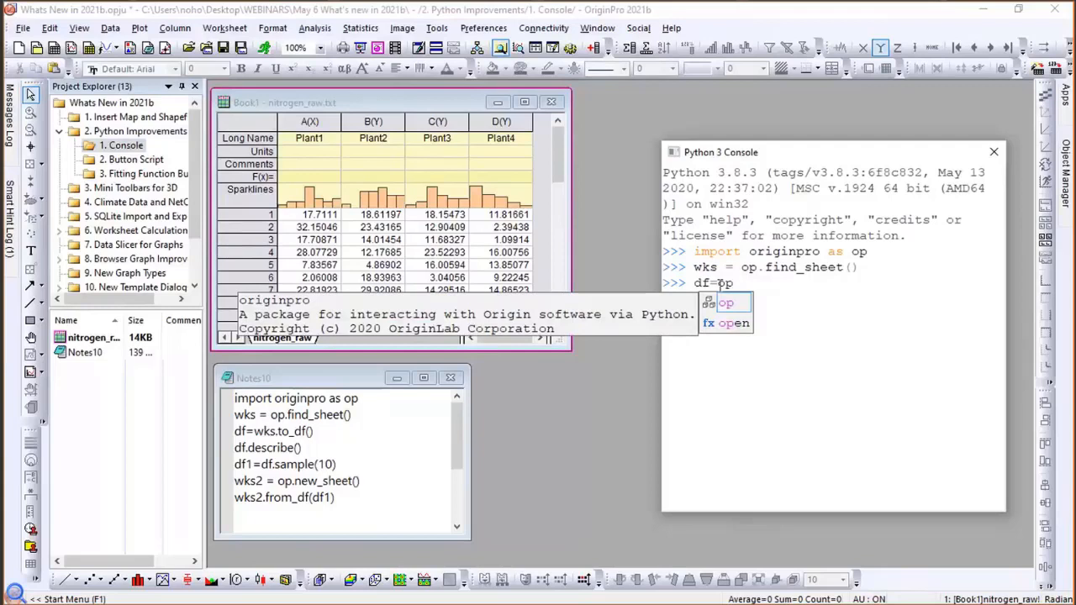
type(".wks")
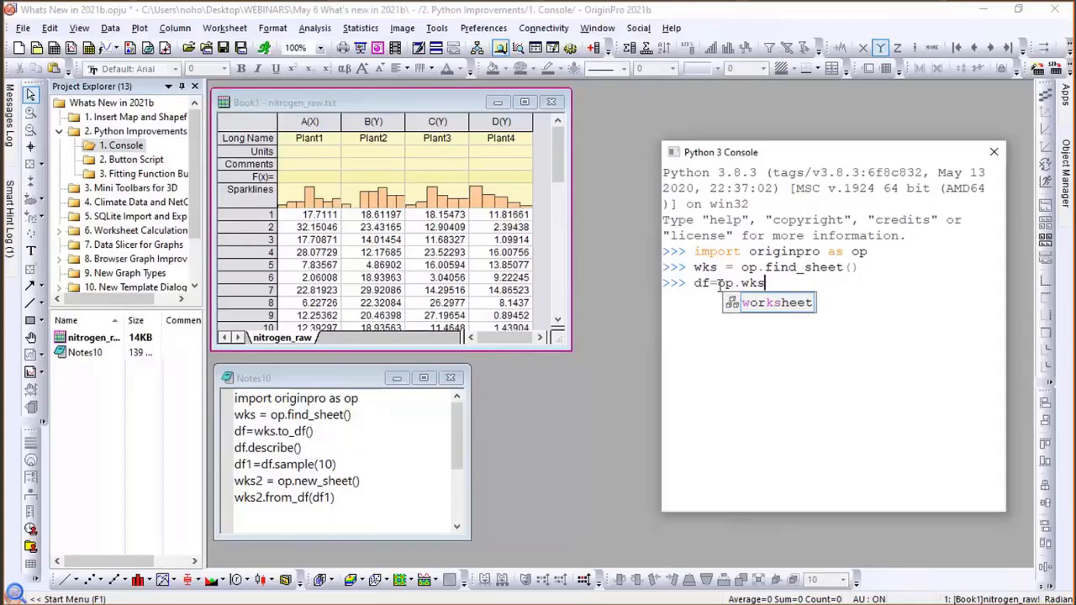
key("BackSpace")
key("BackSpace")
key("BackSpace")
key("BackSpace")
key("BackSpace")
key("BackSpace")
type("w")
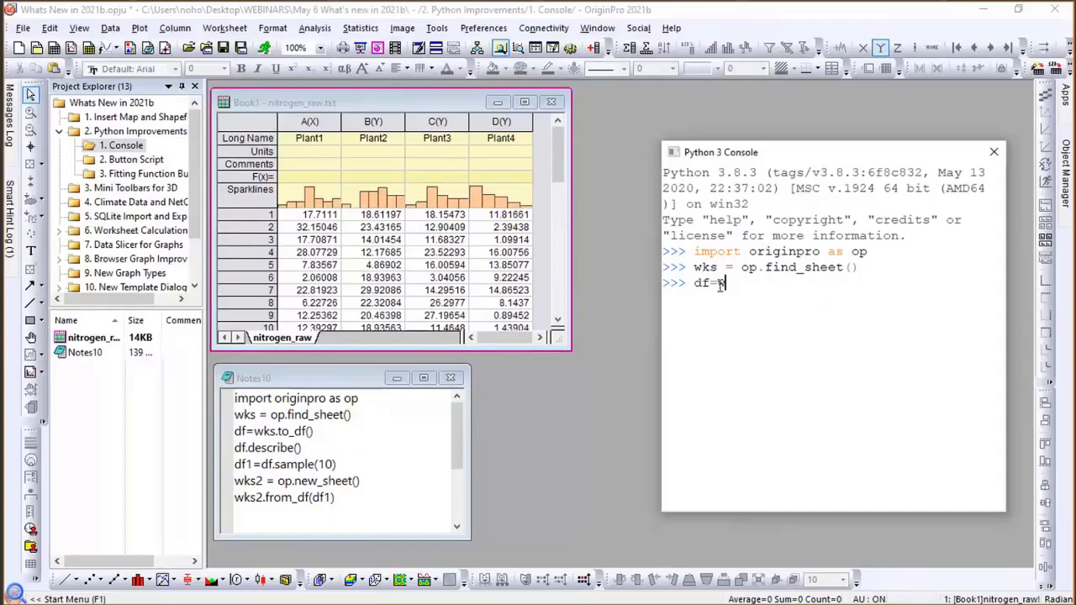
type("ks.t")
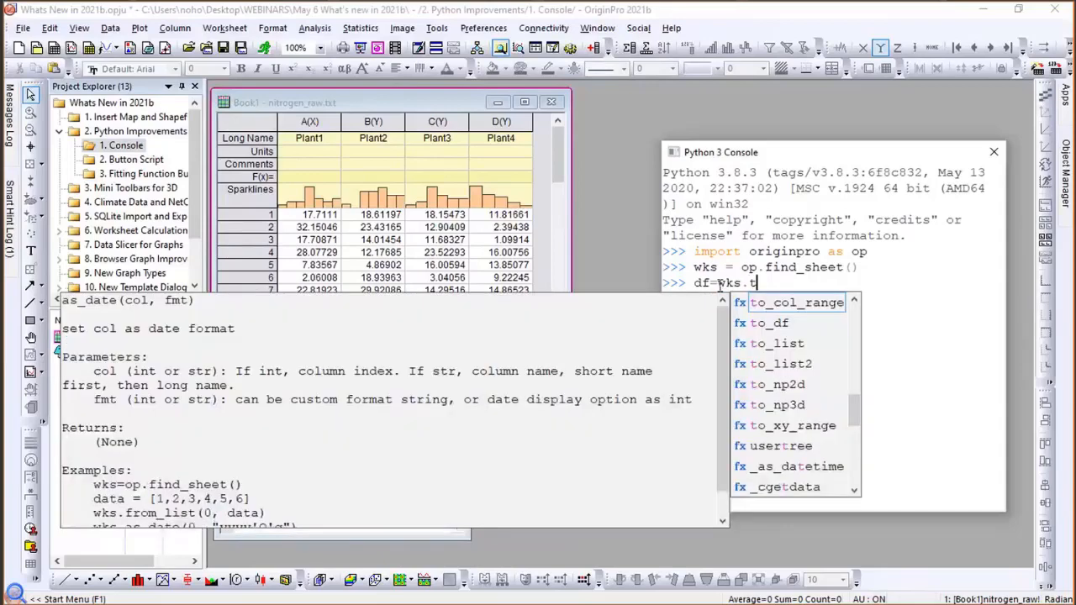
type("o_")
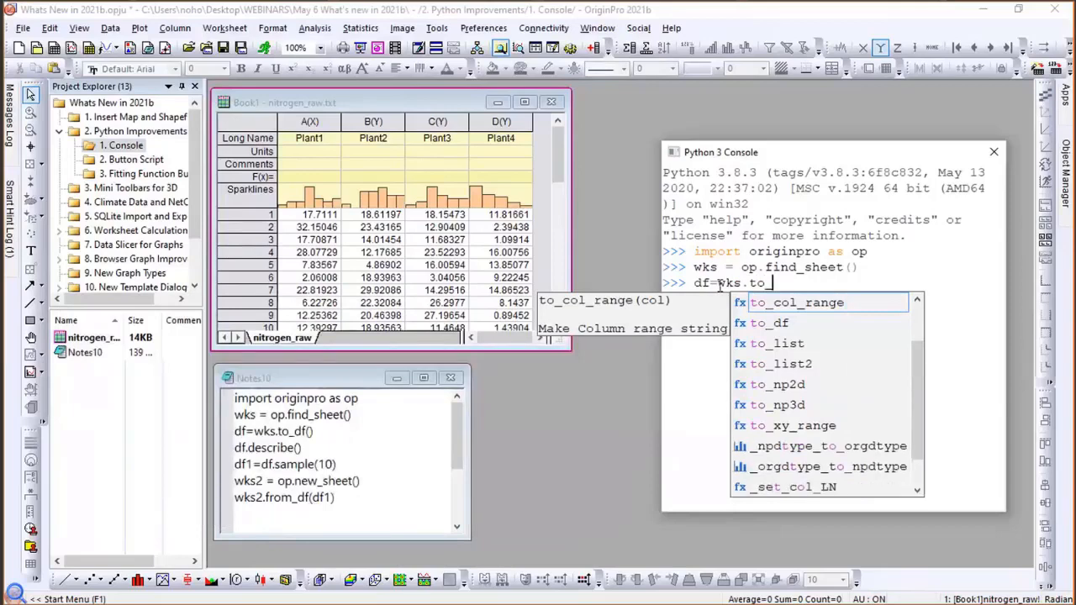
type("df()")
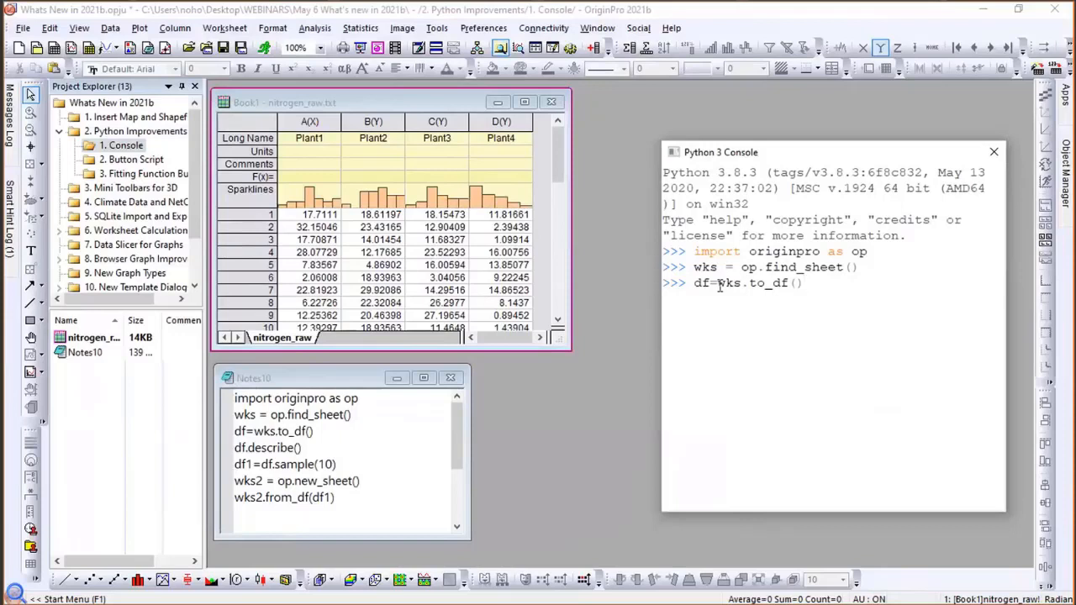
key("Return")
Run "df.describe()" for the dataframe's descriptive statistics and widen the Python Console so each row fits on one line.
type("df.describe()")
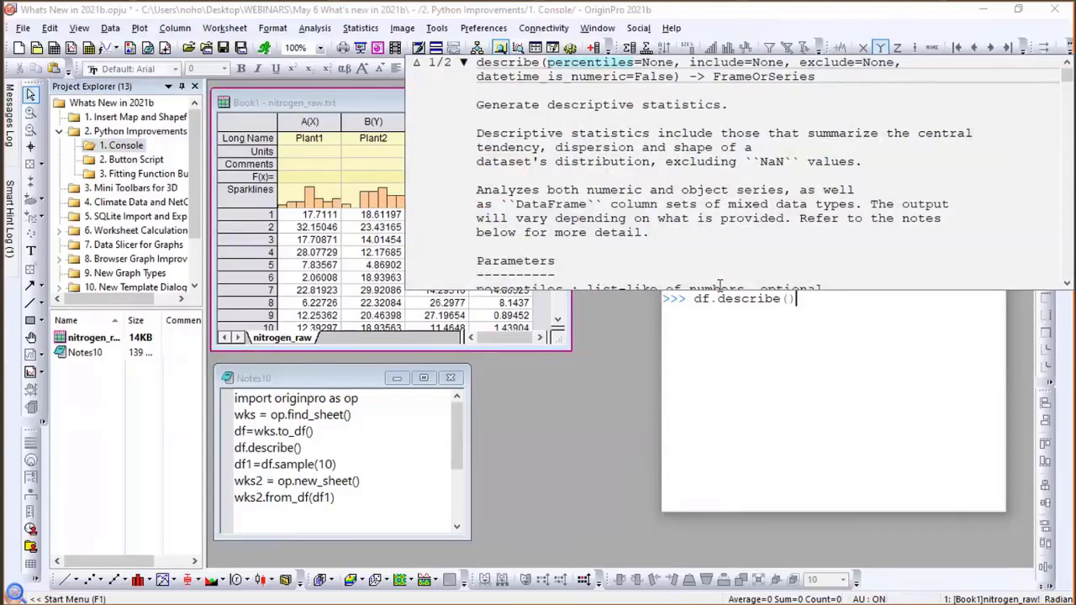
key("Return")
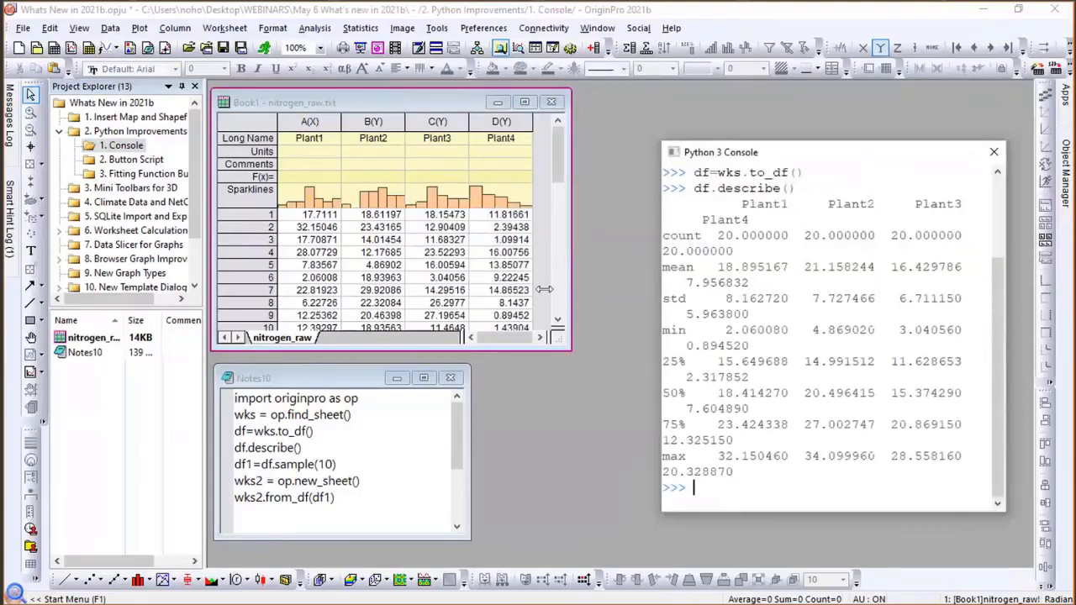
left_click_drag(545, 290, 548, 289)
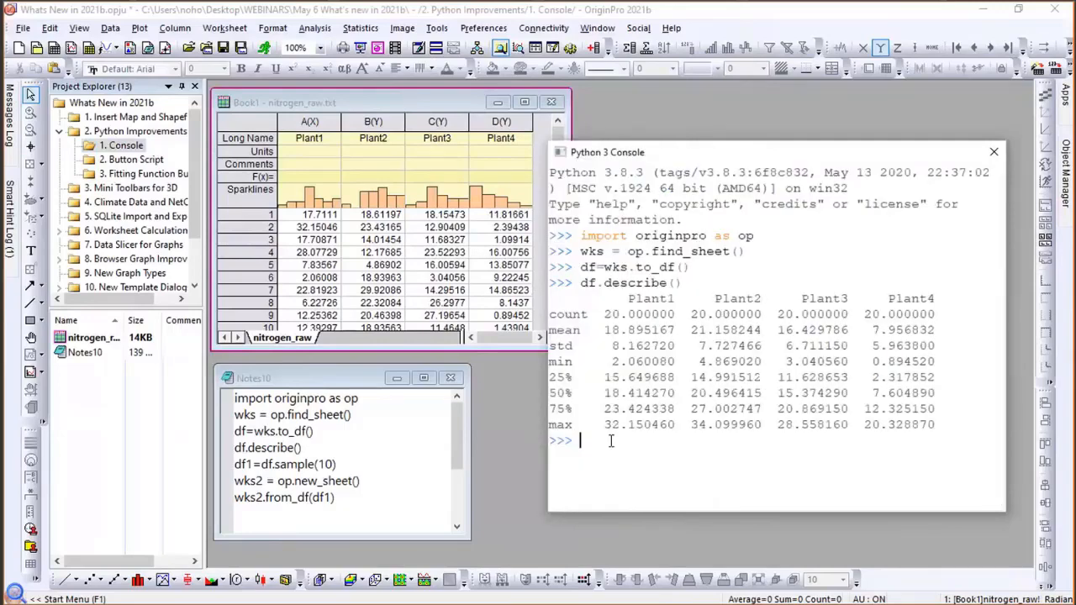
Run "df1=df.sample(10)" to store a random sample of 10 rows in a second dataframe.
type("df1=df.")
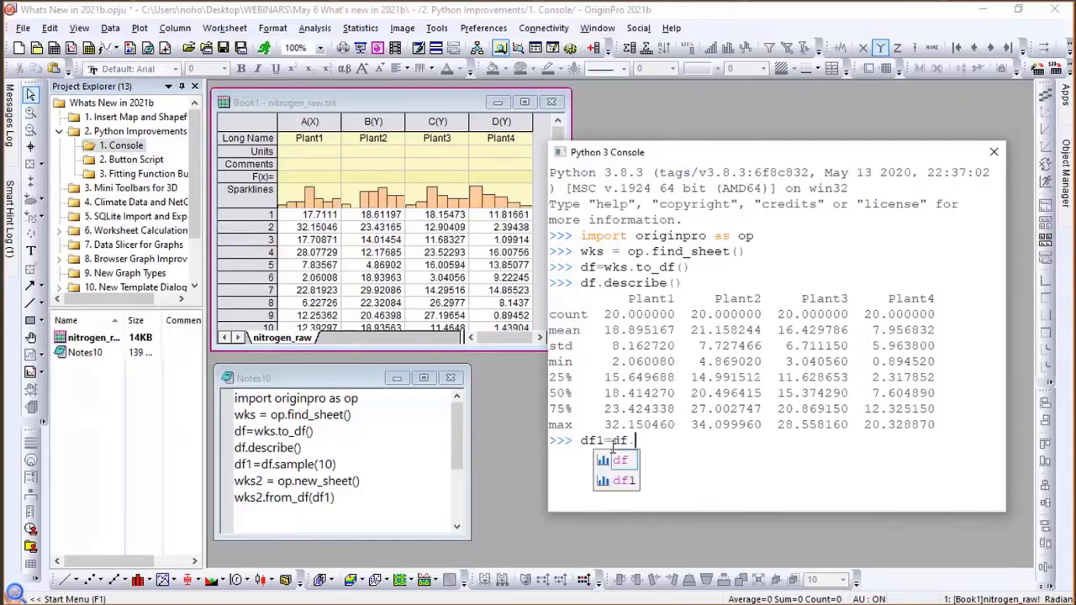
type("samp")
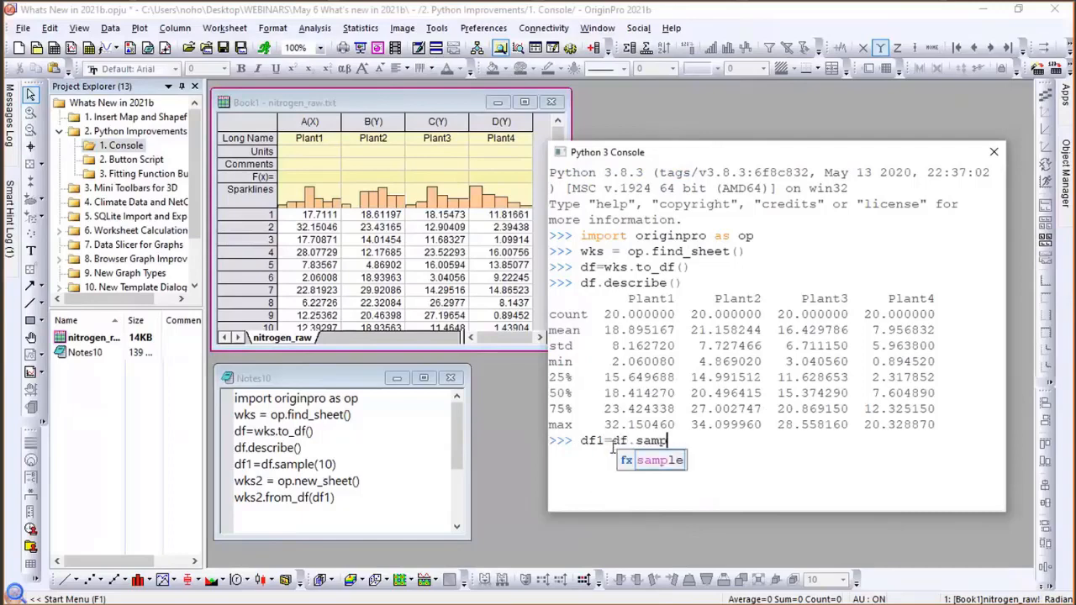
type("le(10")
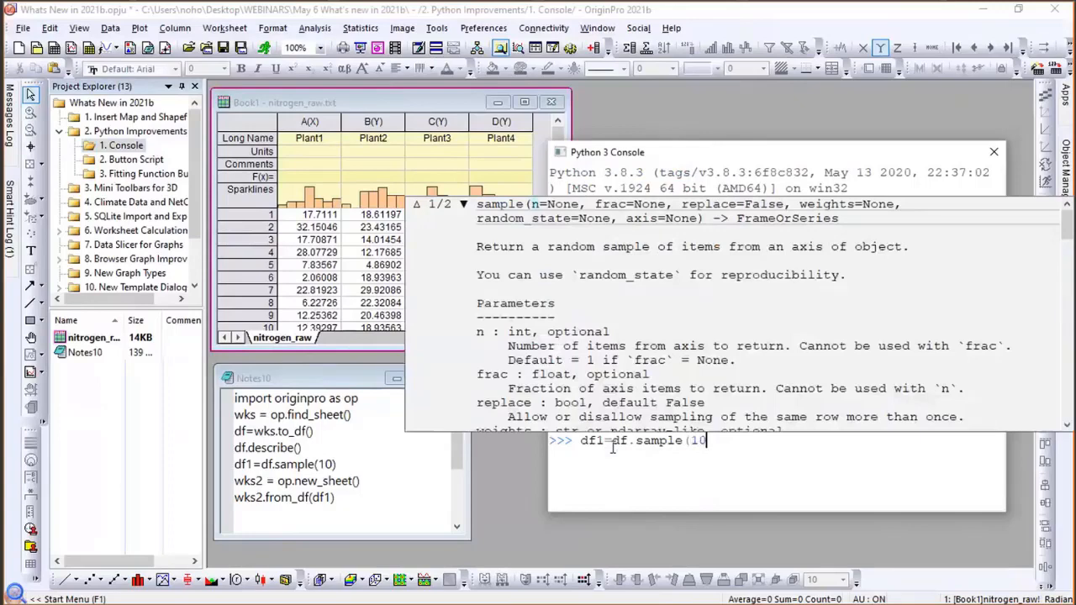
type(")")
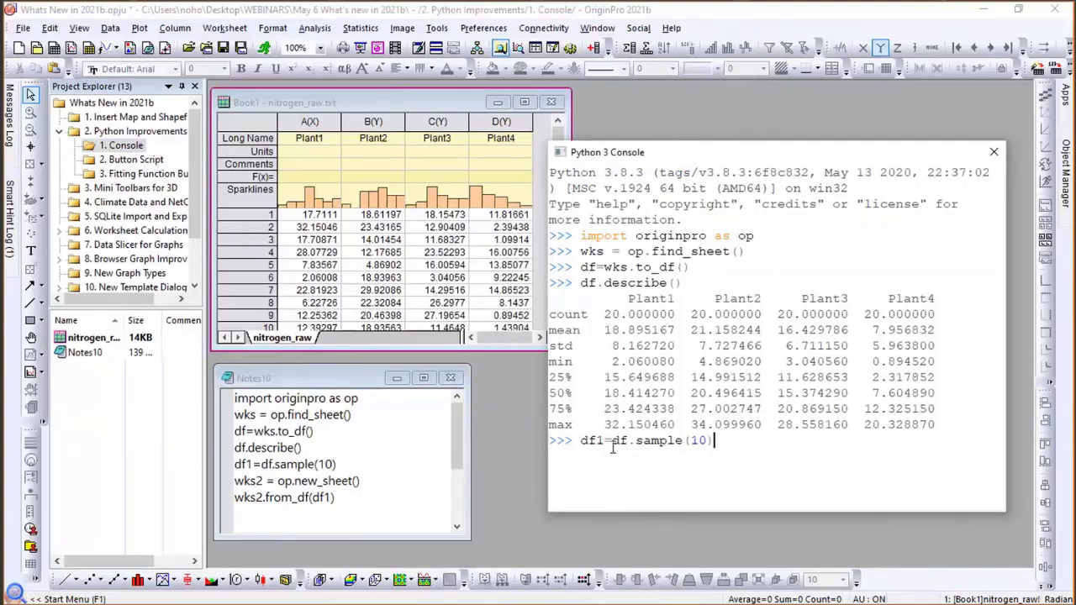
key("Return")
Create a new worksheet by running "wks2=op.new_sheet()", choosing new_sheet from the Intellisense suggestions.
type("wks2=op.new")
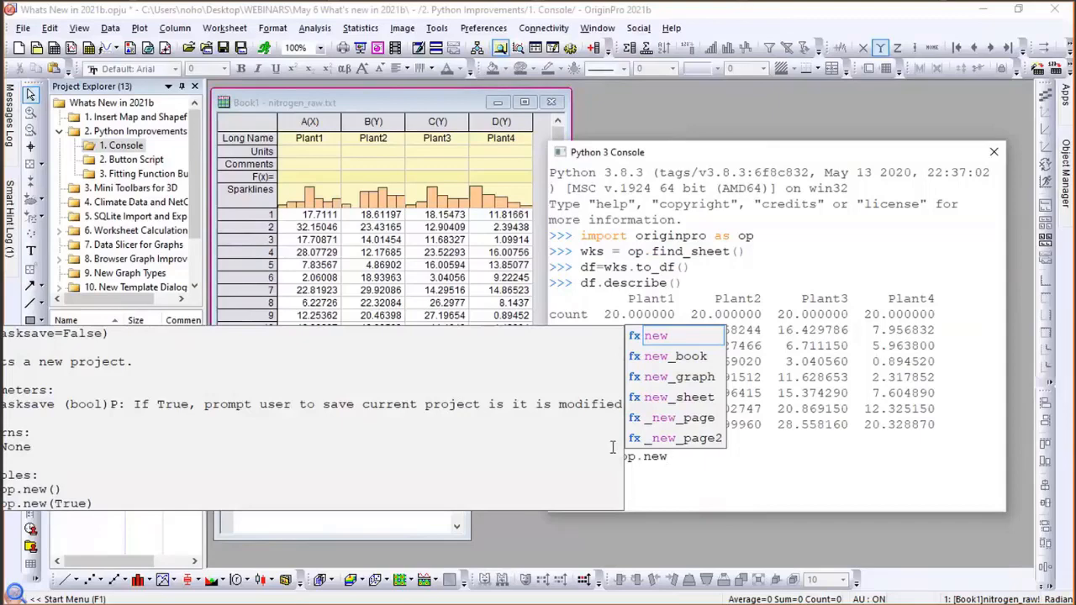
double_click(652, 398)
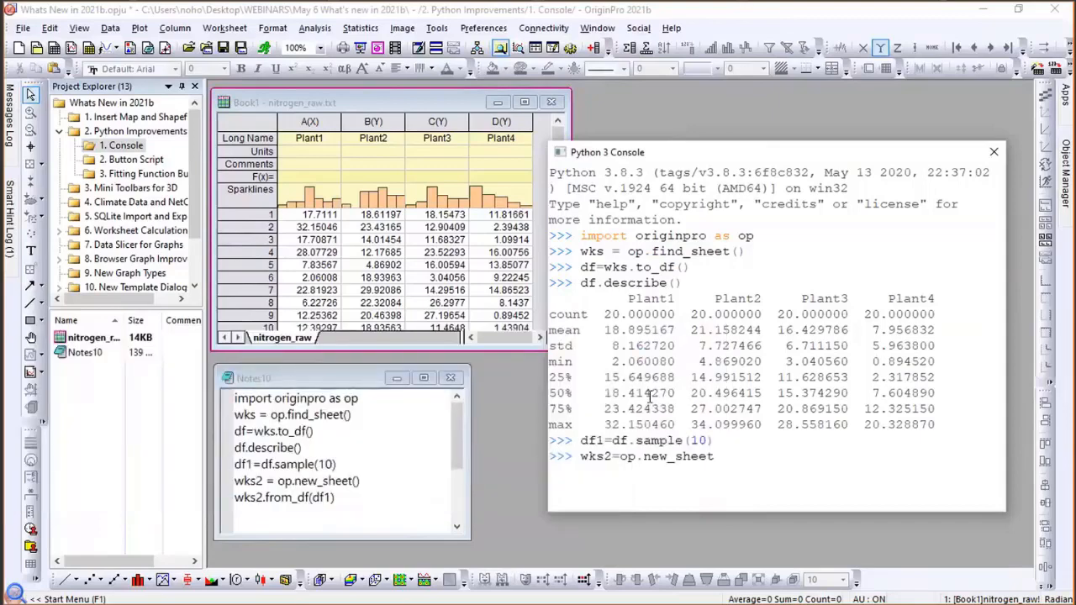
type("()")
key("Return")
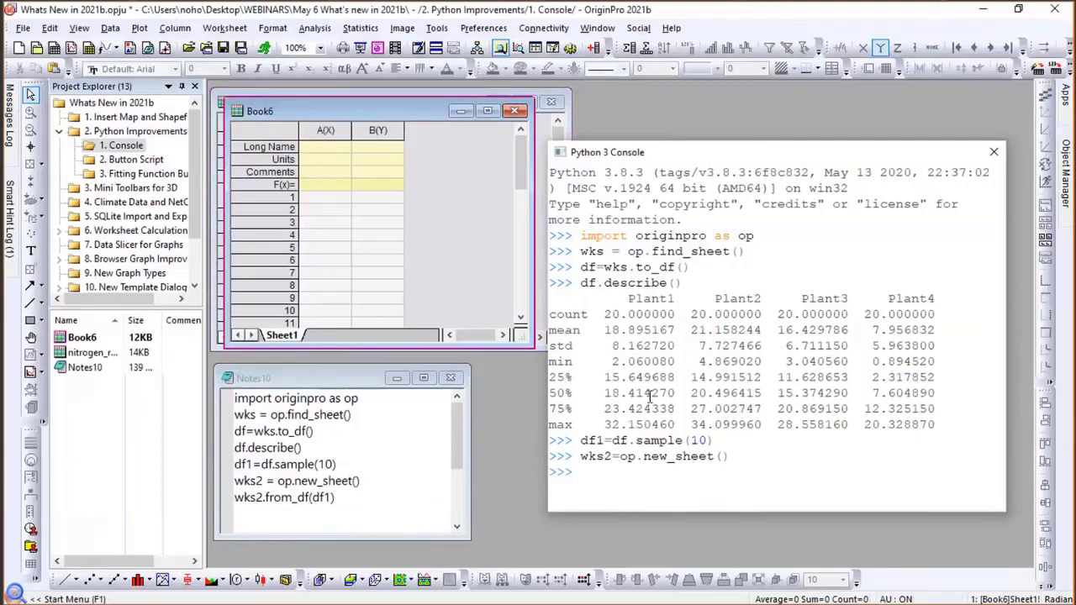
Write the sampled dataframe to the new worksheet by running "wks2.from_df(df1)" in the Python Console.
left_click(626, 473)
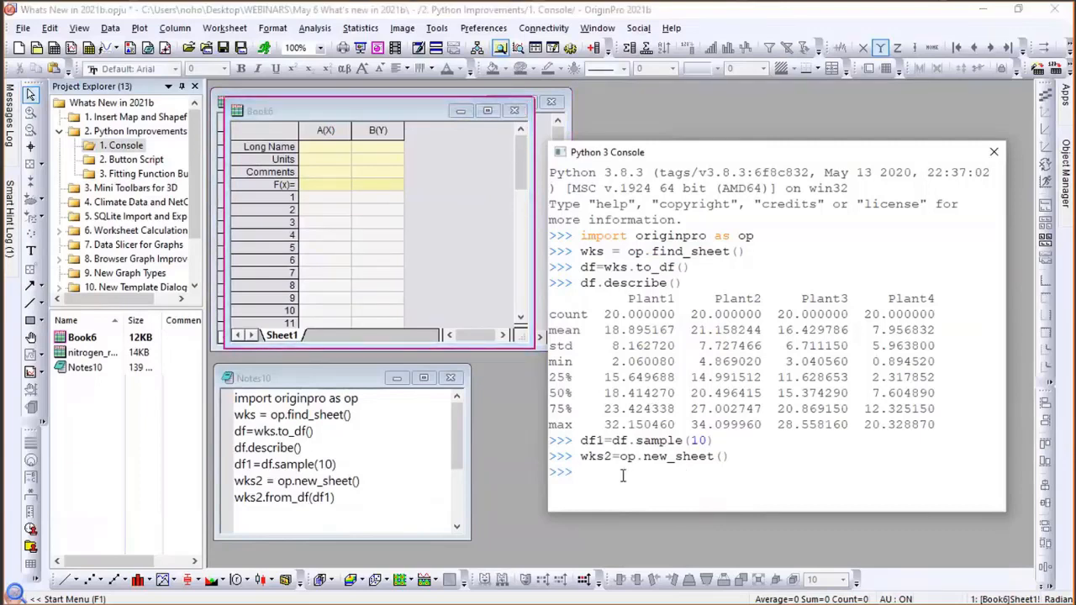
type("wks2.")
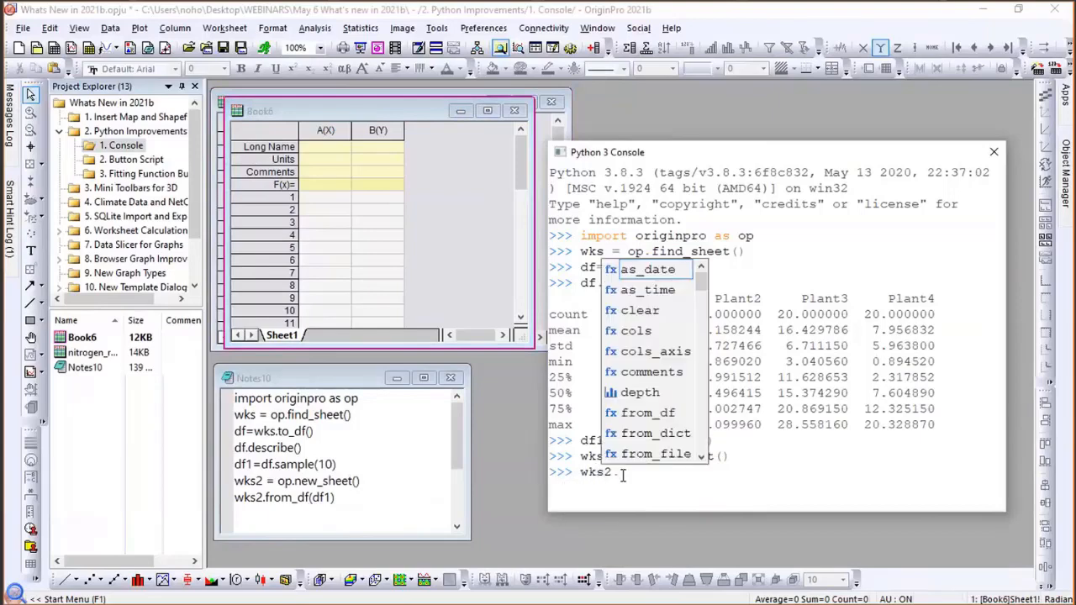
type("from")
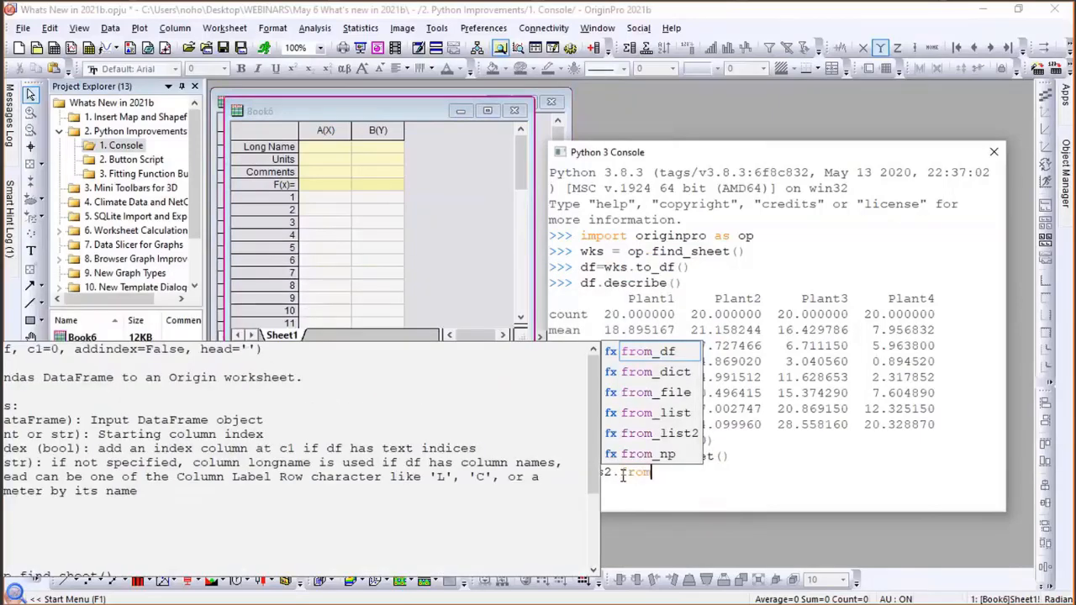
type("_df")
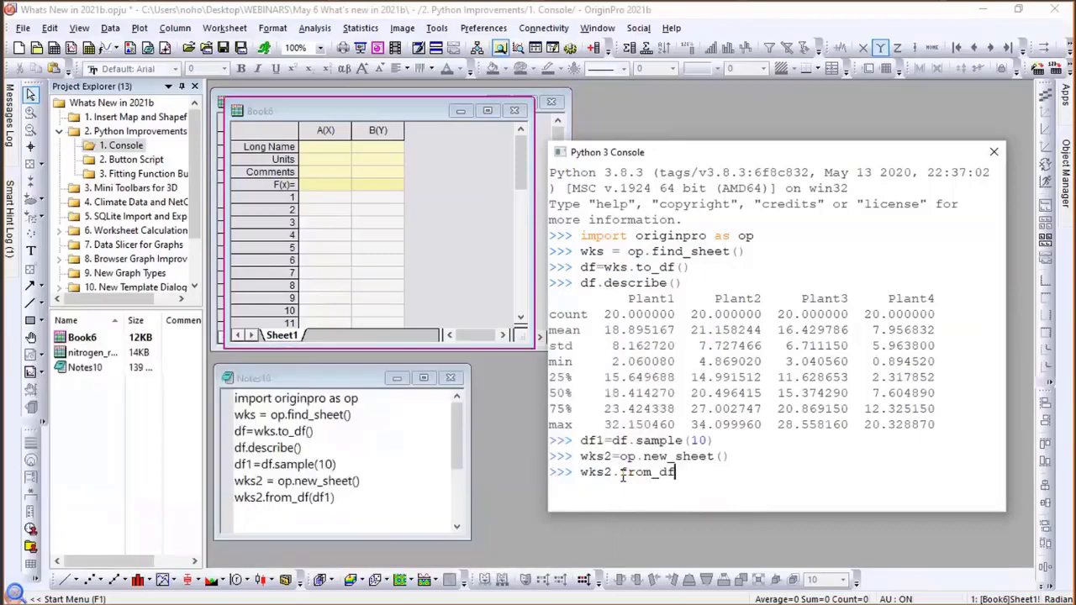
type("(")
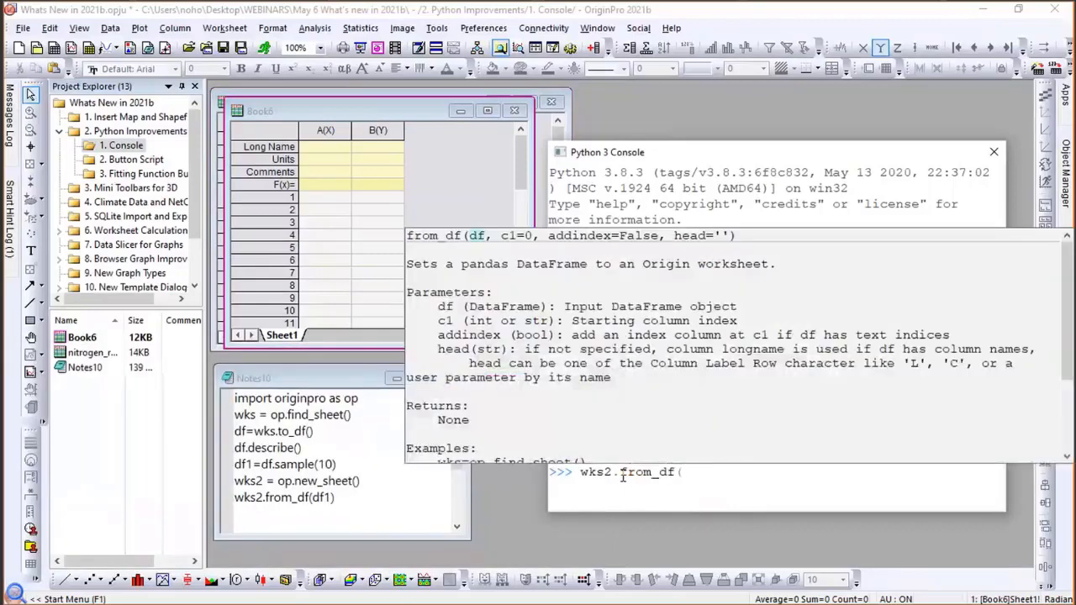
type("df1)")
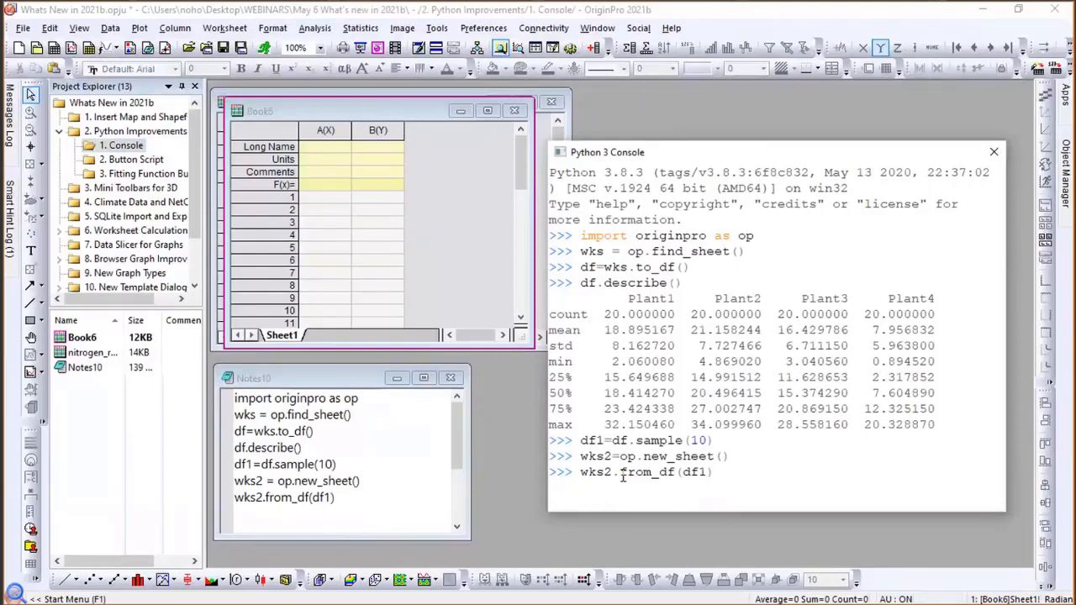
key("Return")
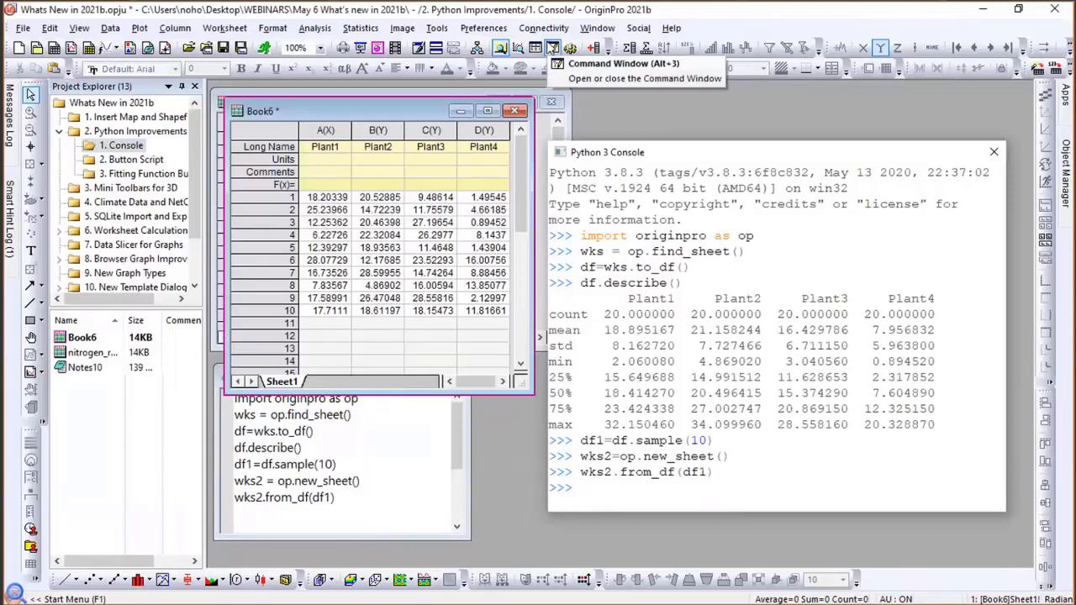
Open the untitled.py script in Code Builder.
left_click(545, 30)
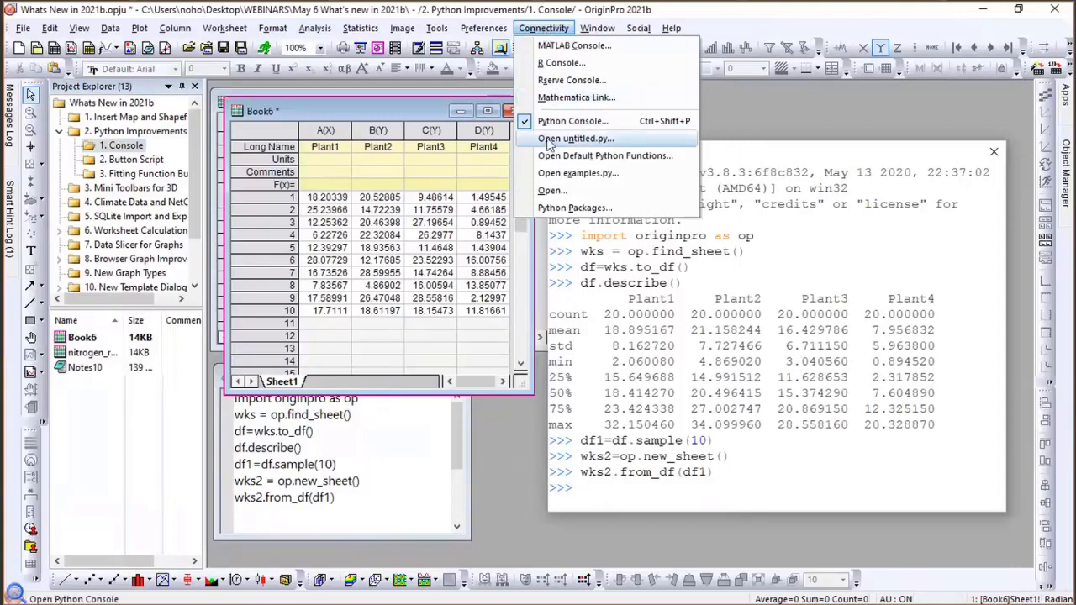
left_click(548, 141)
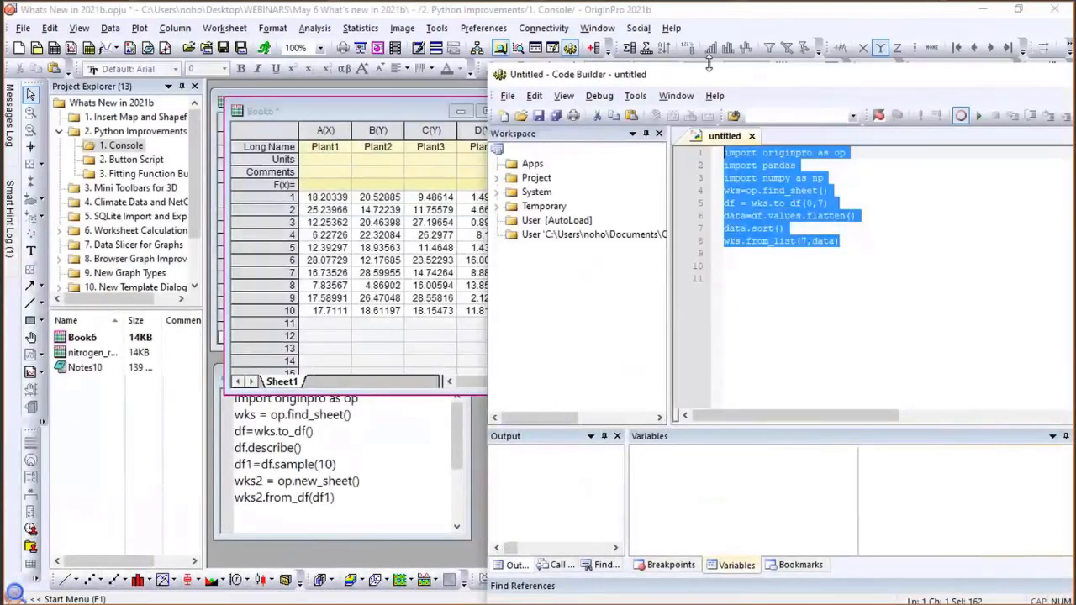
Close Code Builder and the Python Console, and switch to the project folder "2. Button Script".
left_click(757, 165)
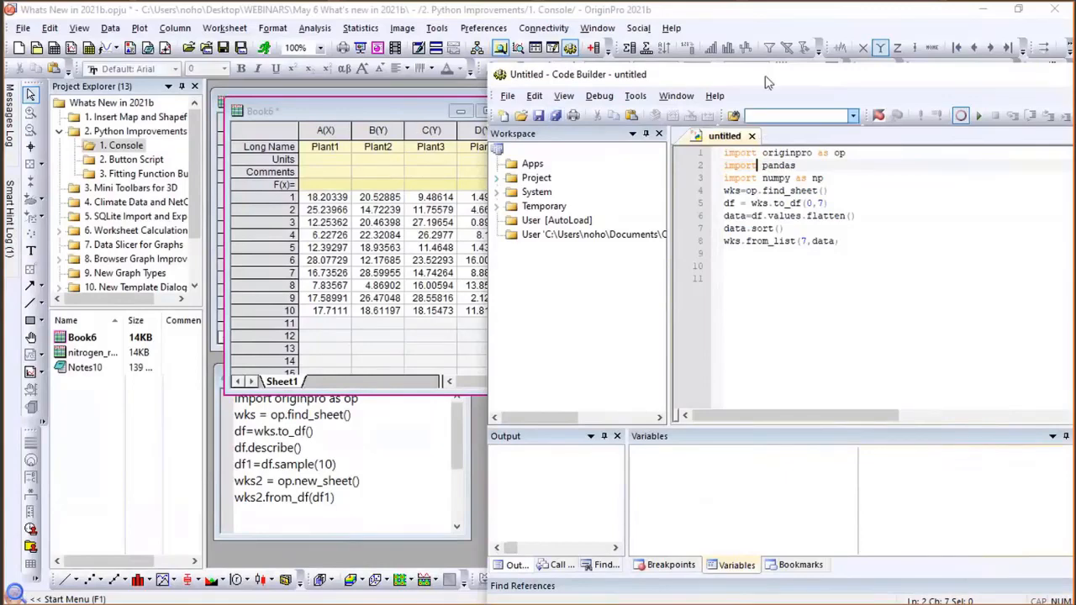
left_click_drag(599, 75, 305, 64)
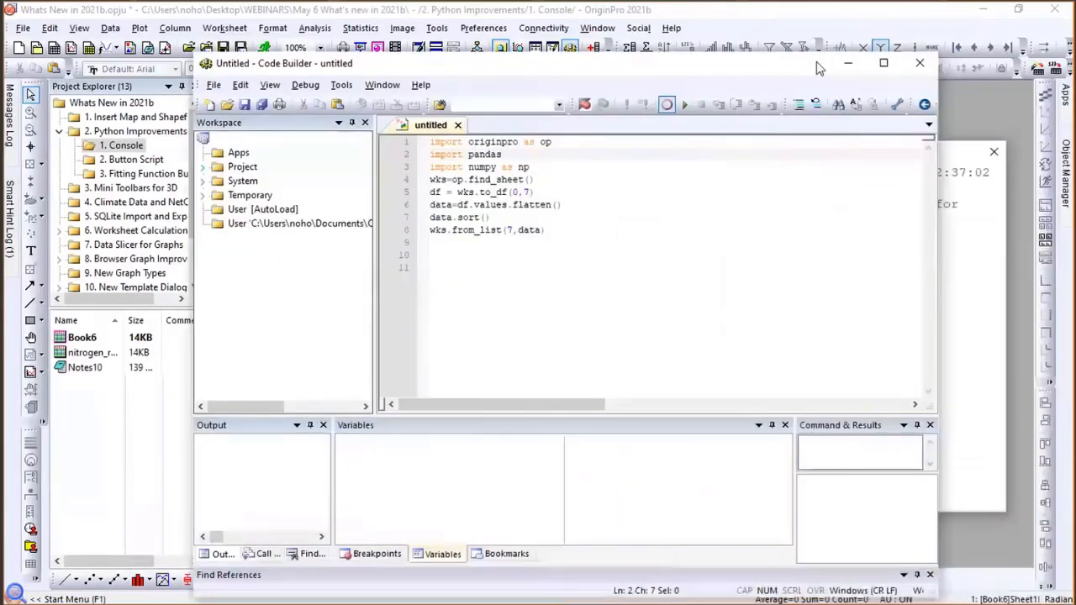
left_click(922, 63)
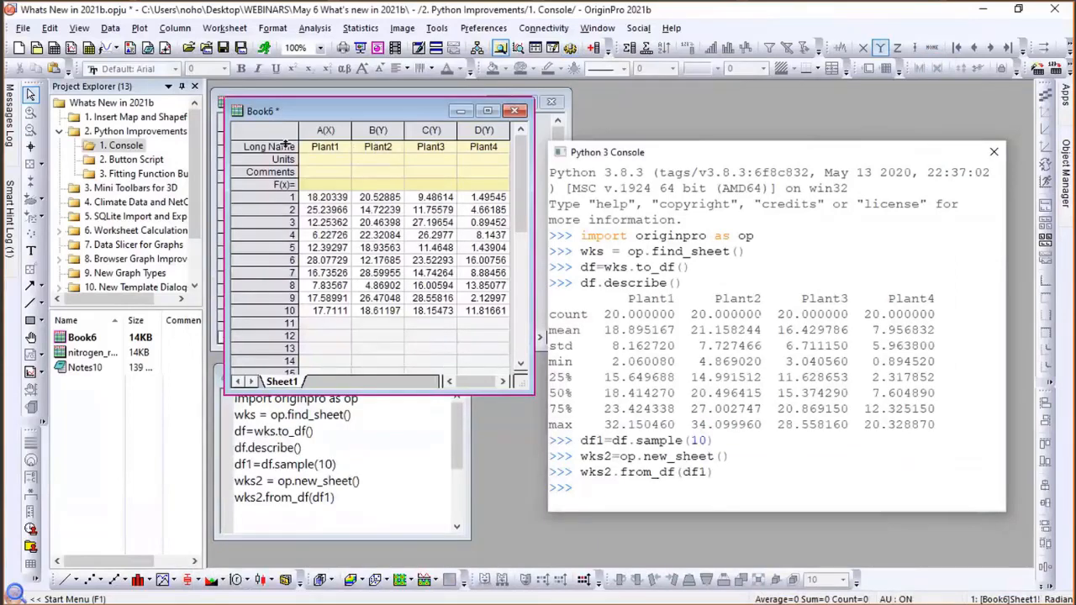
left_click(146, 165)
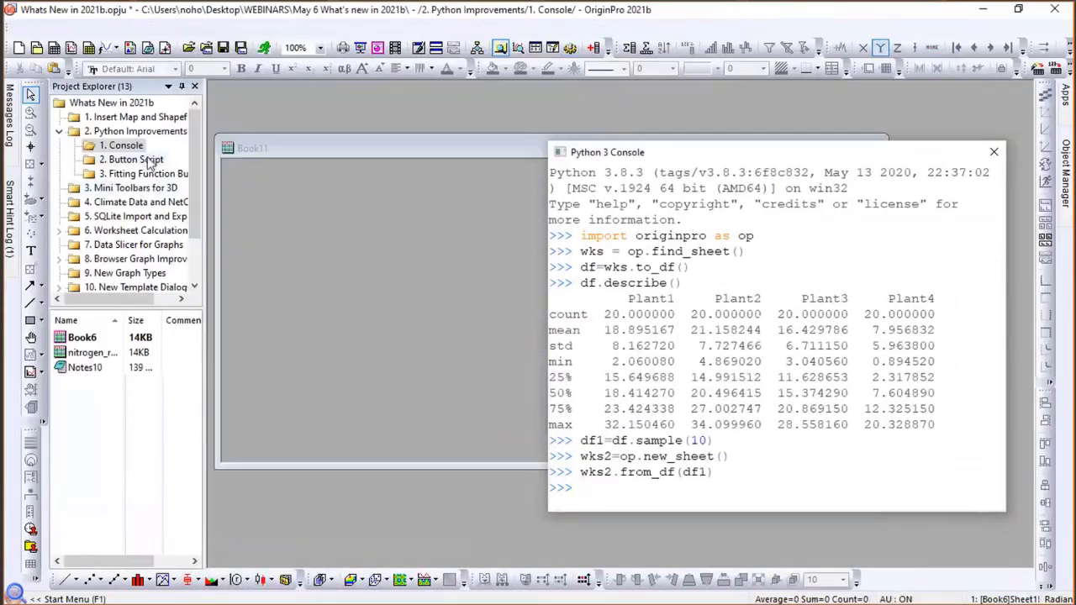
left_click(990, 154)
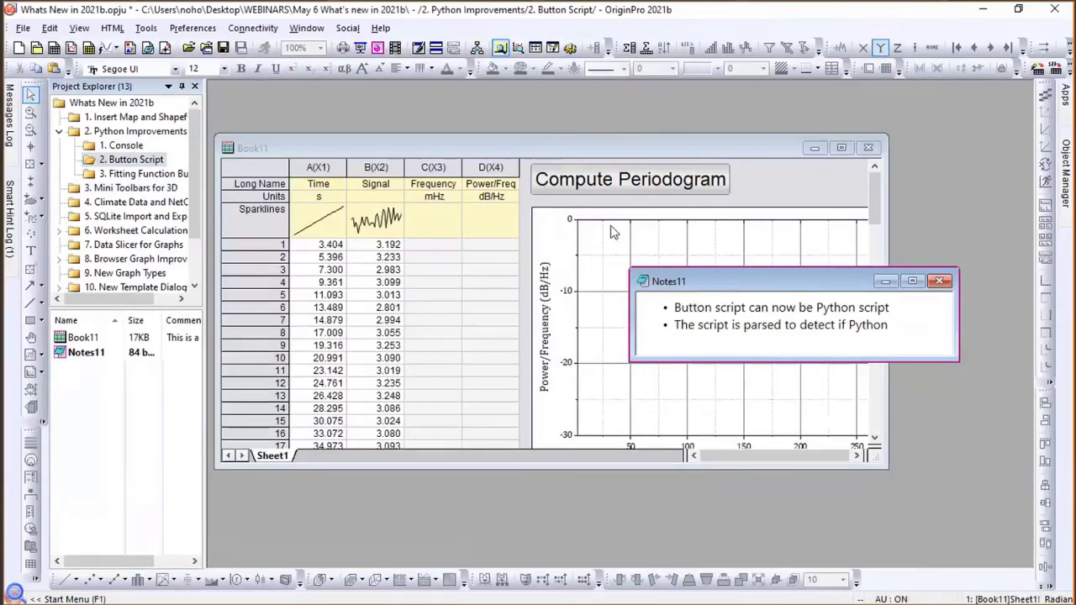
Open the programming settings of the Compute Periodogram button in Book11, then enlarge and move the dialog aside to examine its Python script.
left_click(607, 183)
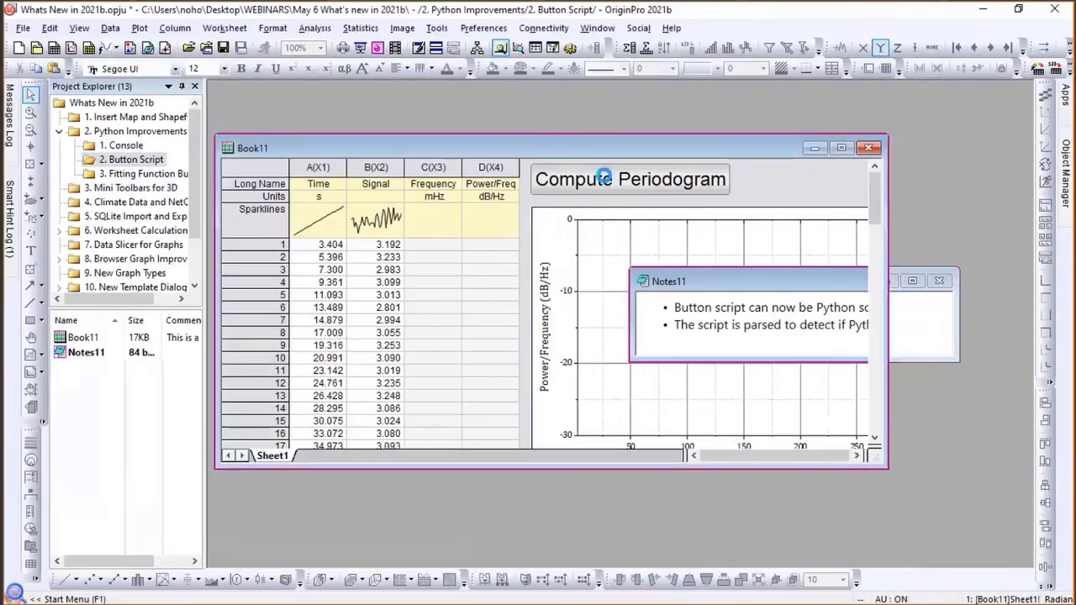
double_click(605, 183, "alt")
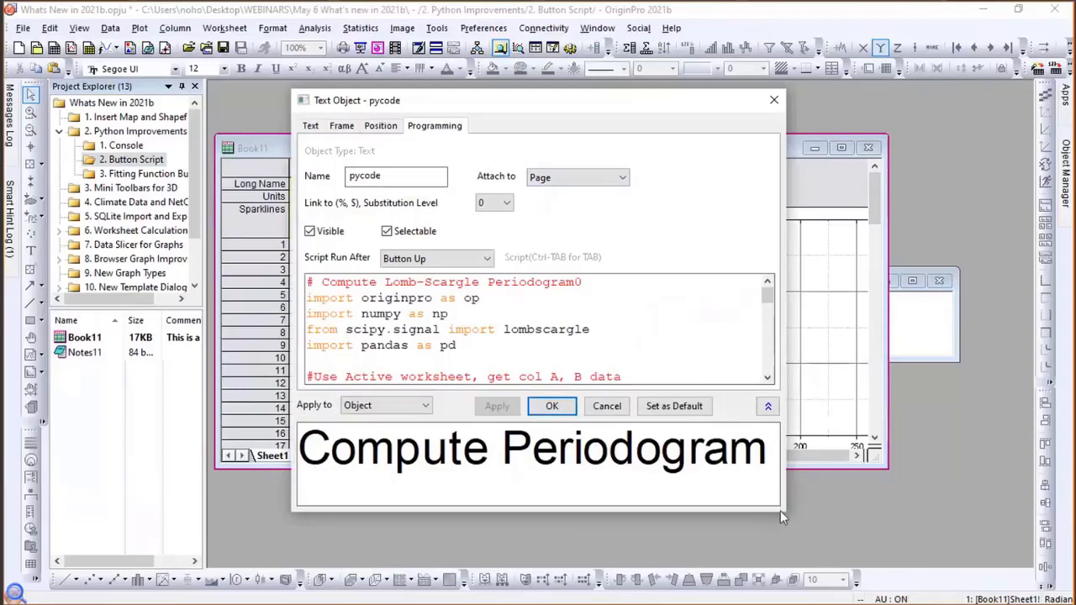
left_click_drag(786, 513, 880, 569)
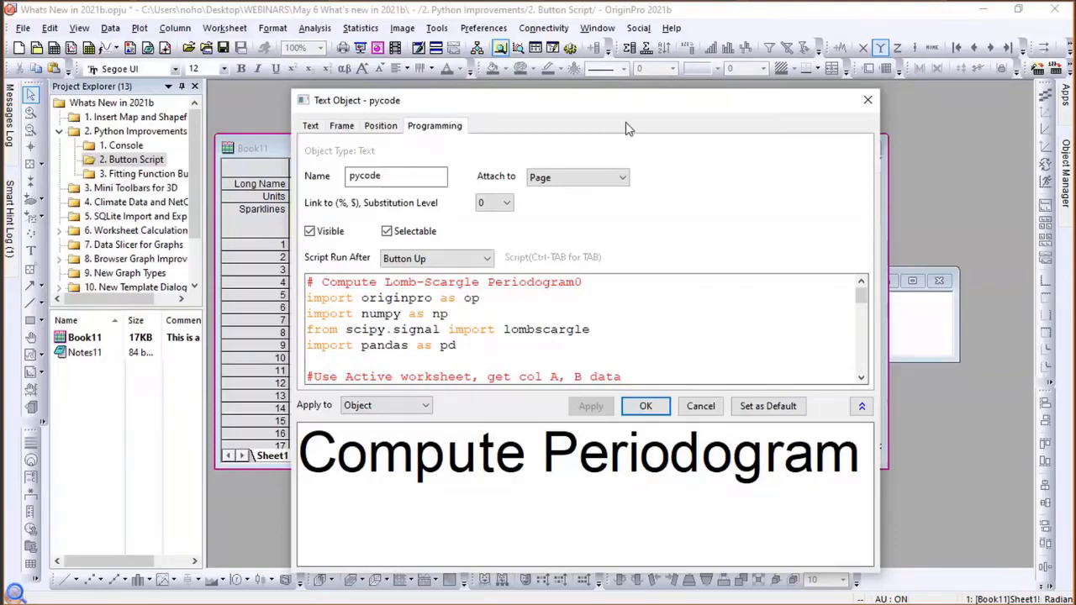
left_click_drag(626, 101, 801, 114)
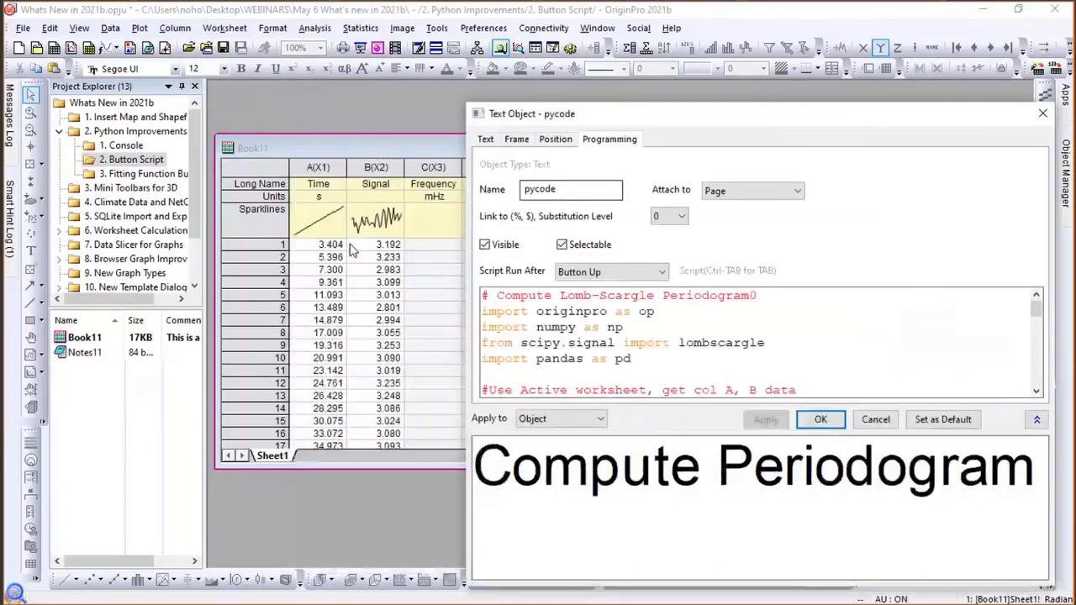
Accept the button's script settings and run Compute Periodogram on the Book11 signal data.
left_click(823, 420)
left_click(622, 179)
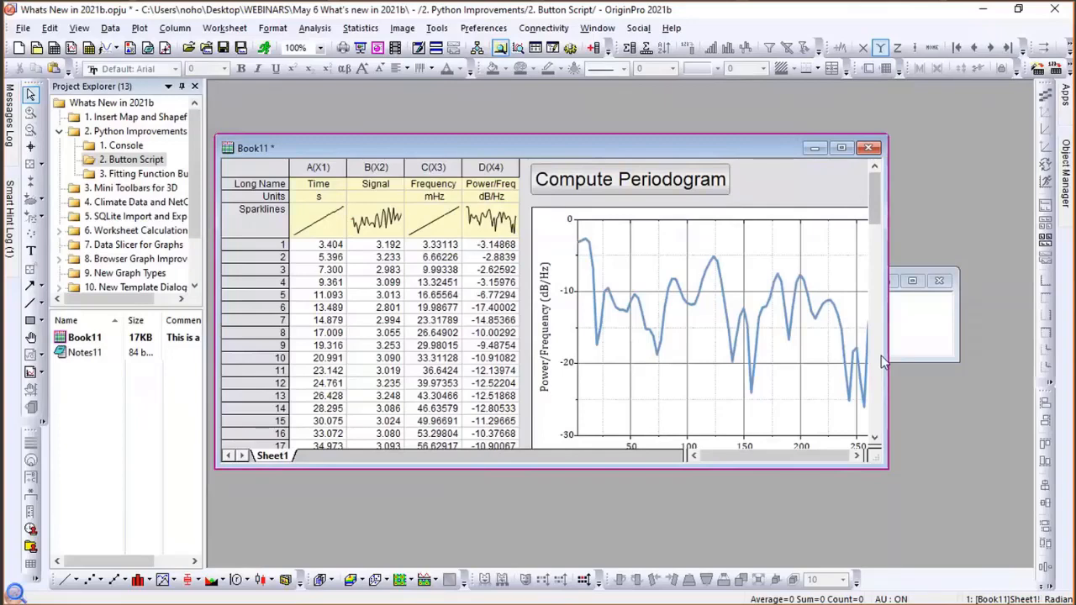
Switch to the project folder "3. Fitting Function Builder" and move the Notes9 window farther off the graph.
mouse_move(9, 223)
left_click(135, 177)
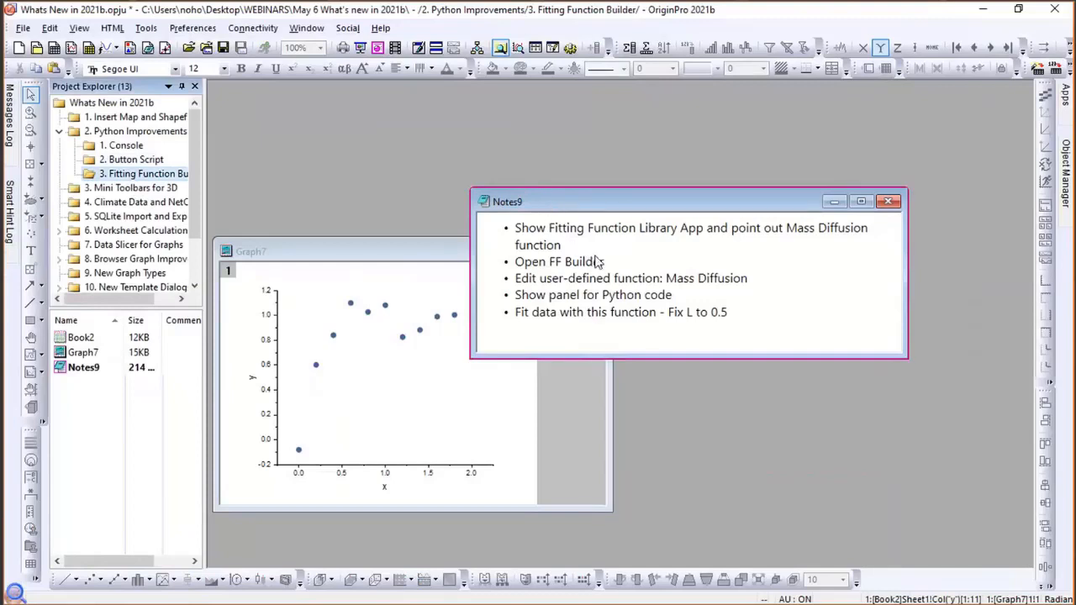
left_click_drag(552, 207, 598, 258)
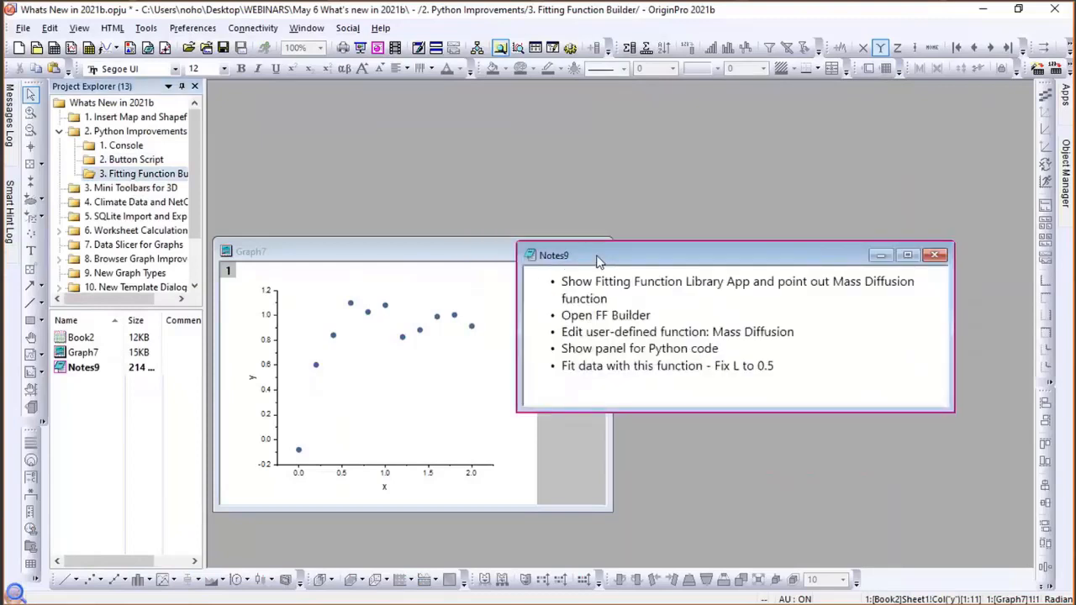
Find the Fitting Function Library among all installed apps and launch it.
left_click(1066, 113)
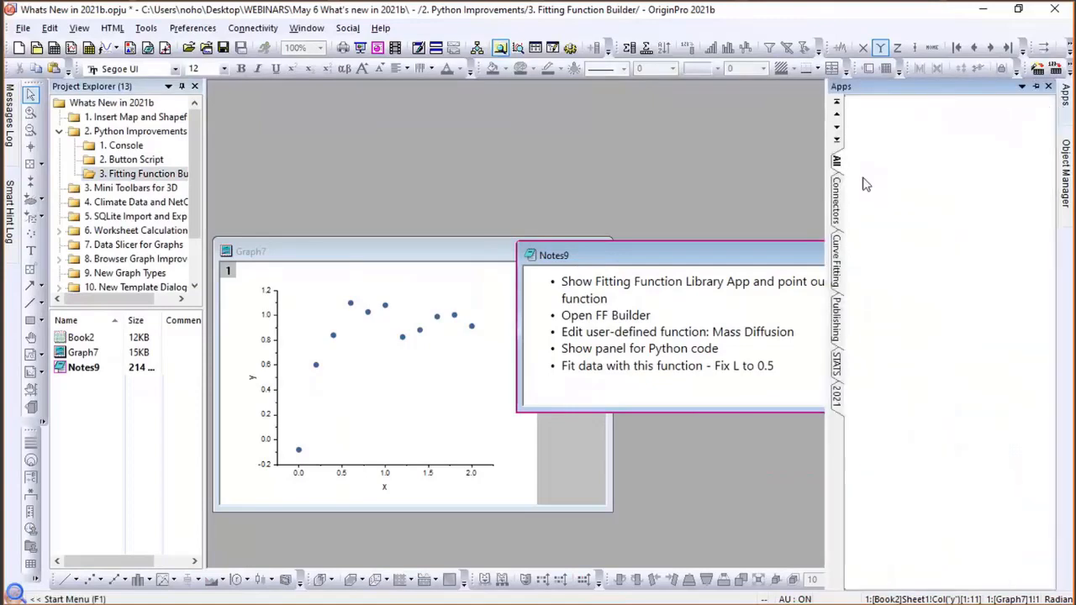
left_click(837, 191)
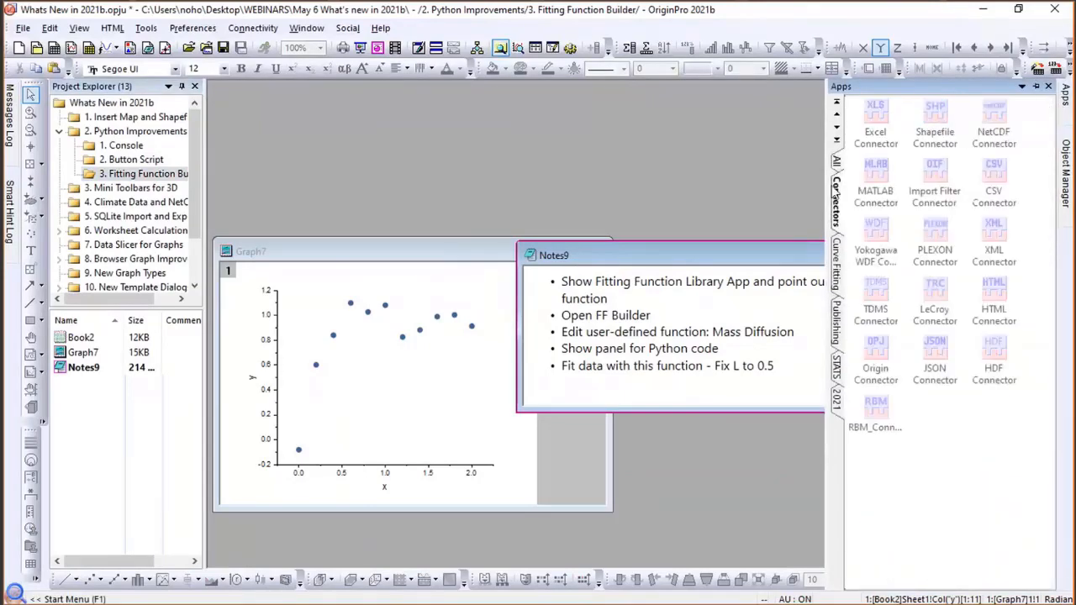
left_click(837, 161)
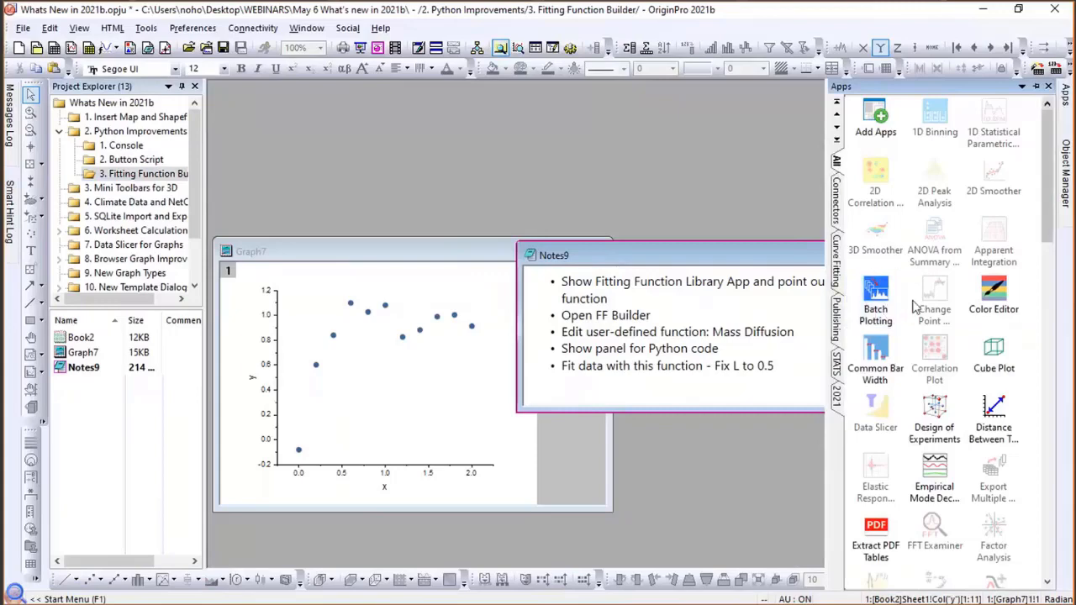
scroll(915, 308, "down", 2)
scroll(915, 309, "down", 2)
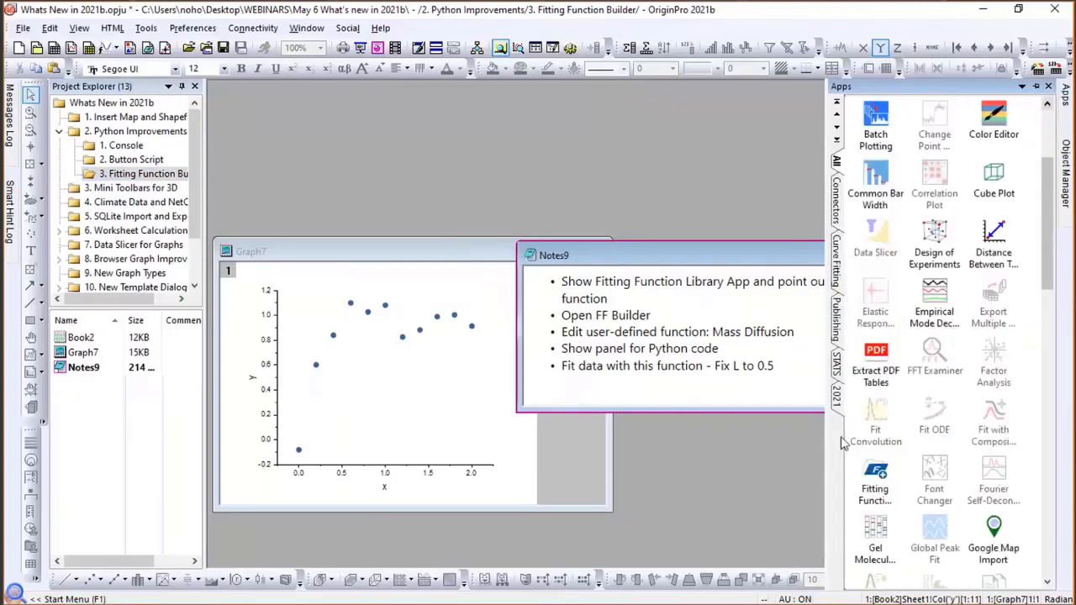
mouse_move(880, 475)
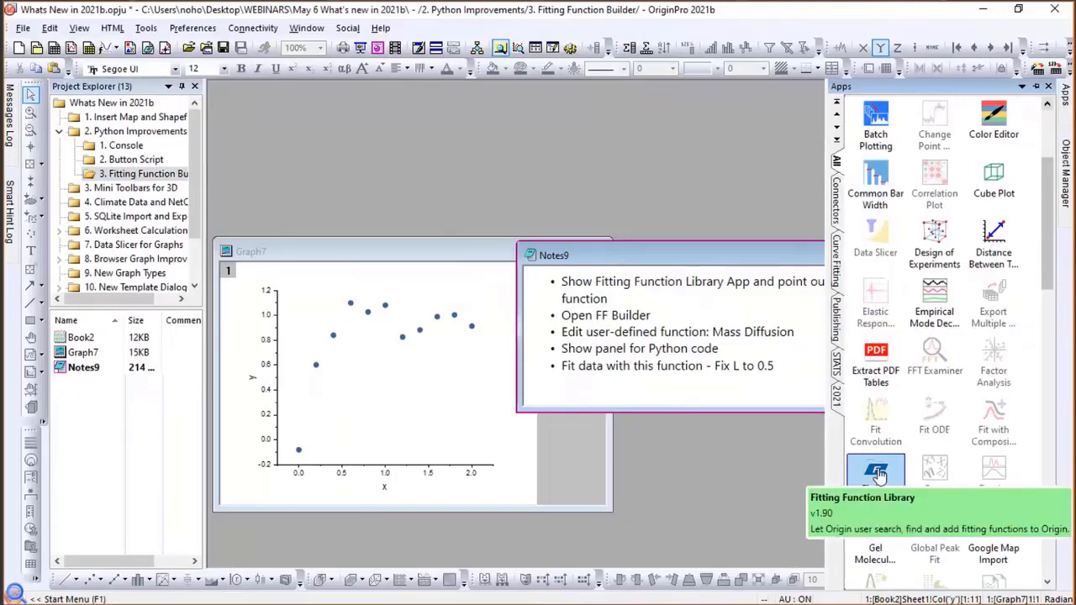
left_click(880, 476)
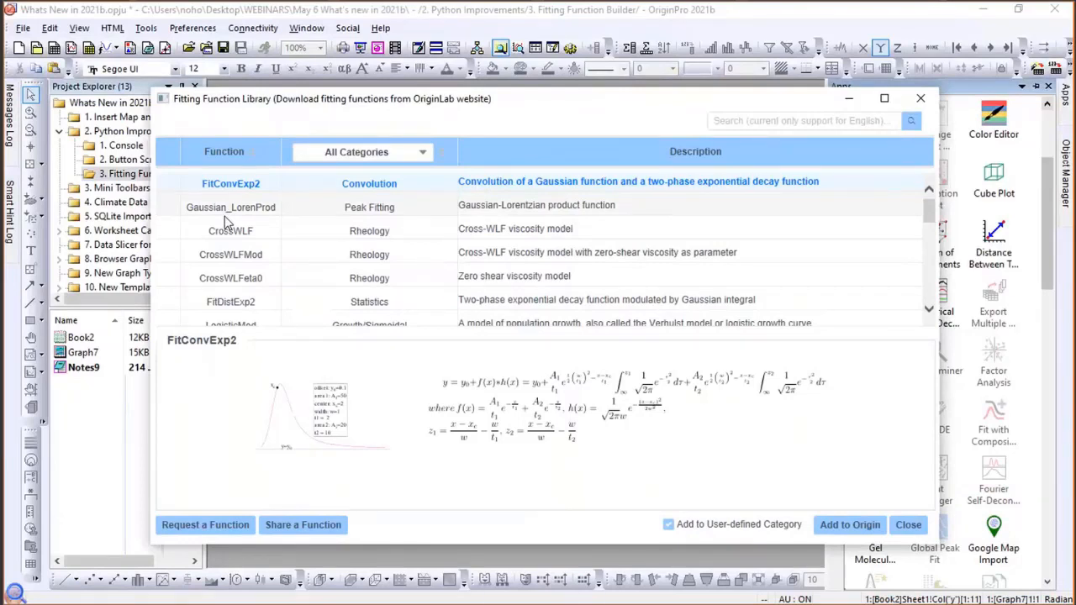
Look up the MassDiffusion function in the Fitting Function Library, examine its curve and equation, and close the library.
scroll(225, 216, "down", 2)
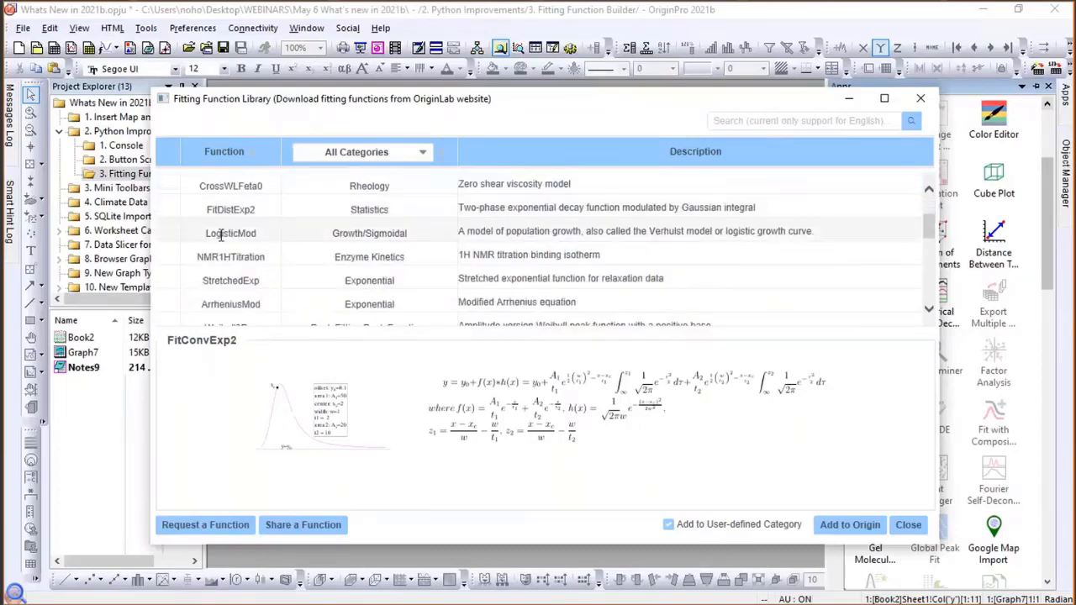
scroll(222, 239, "down", 2)
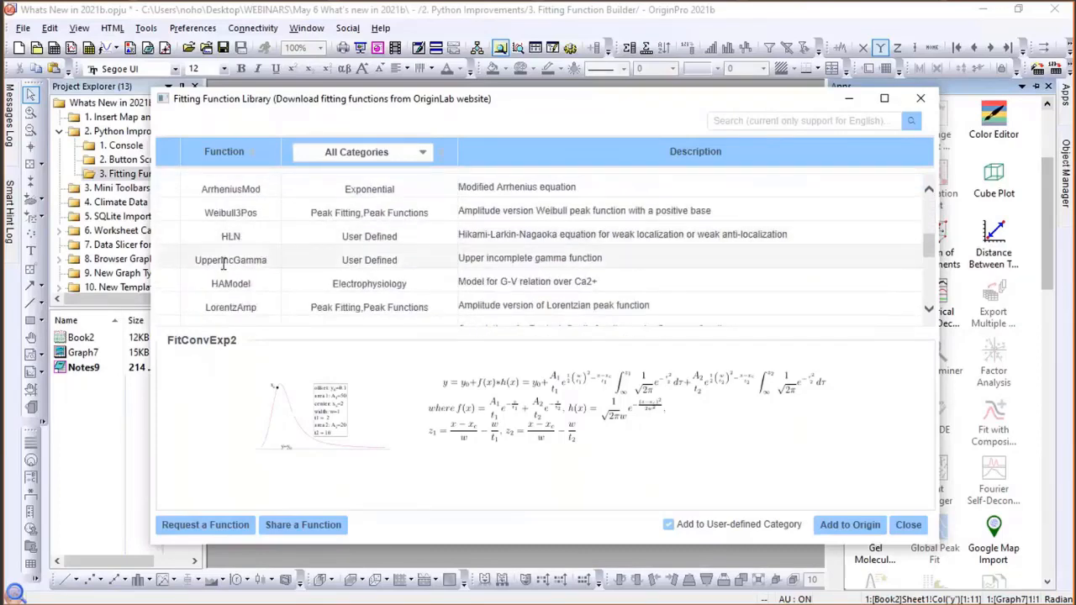
scroll(224, 263, "down", 4)
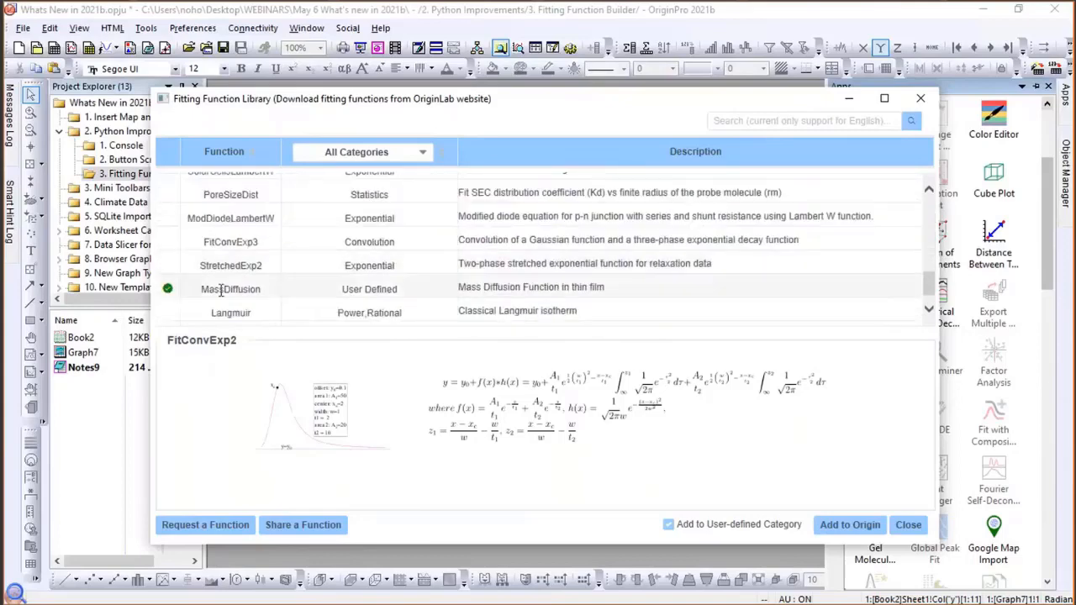
left_click(229, 289)
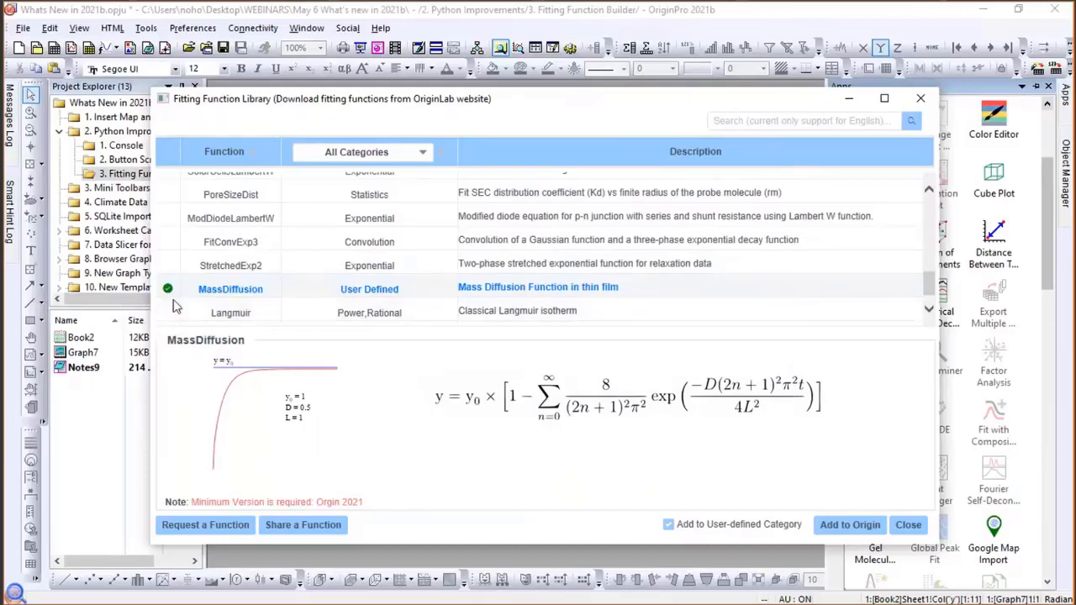
left_click(213, 267)
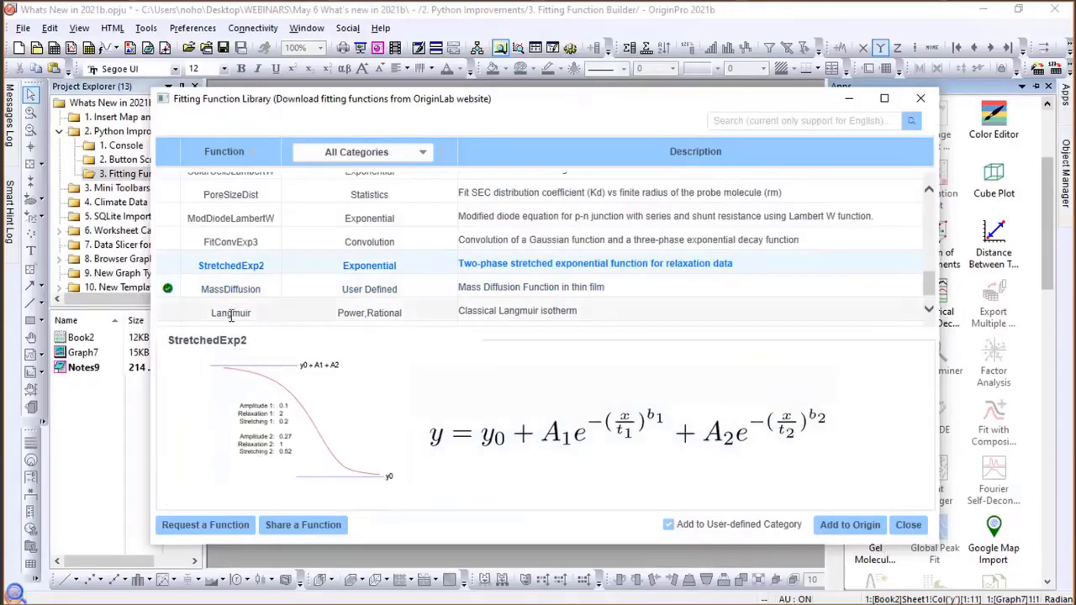
left_click(239, 290)
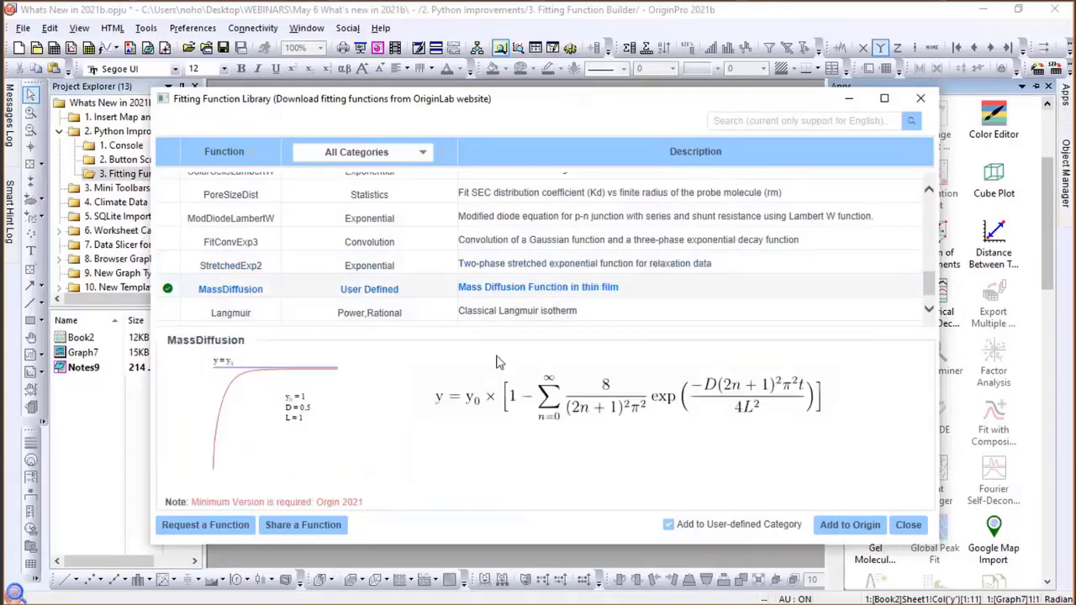
left_click(911, 526)
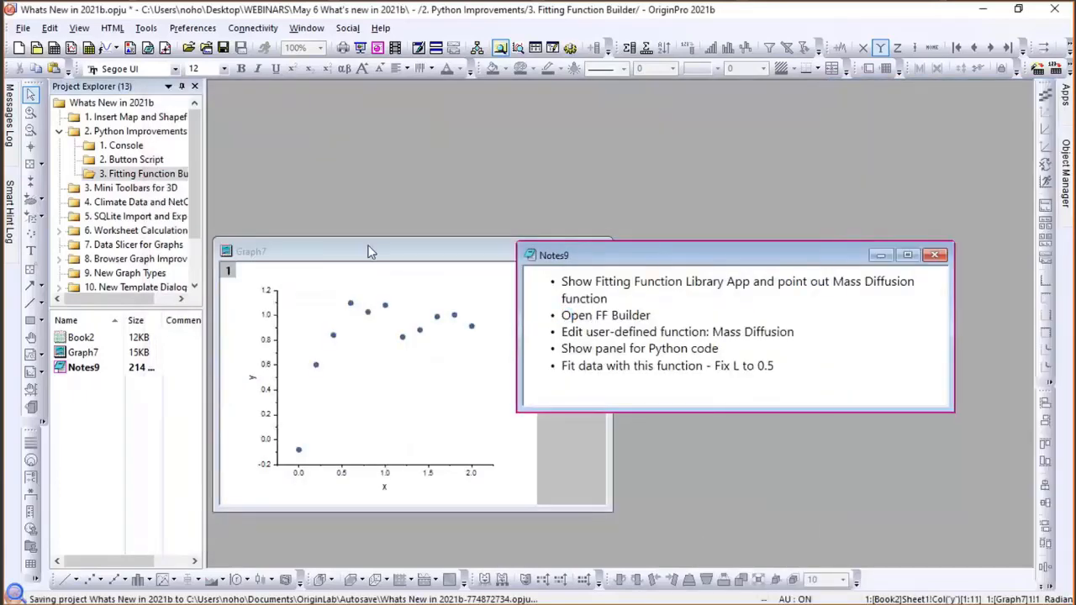
Open the Fitting Function Builder with Graph7 active and choose to edit the user-defined function MassDiffusion.
left_click(370, 250)
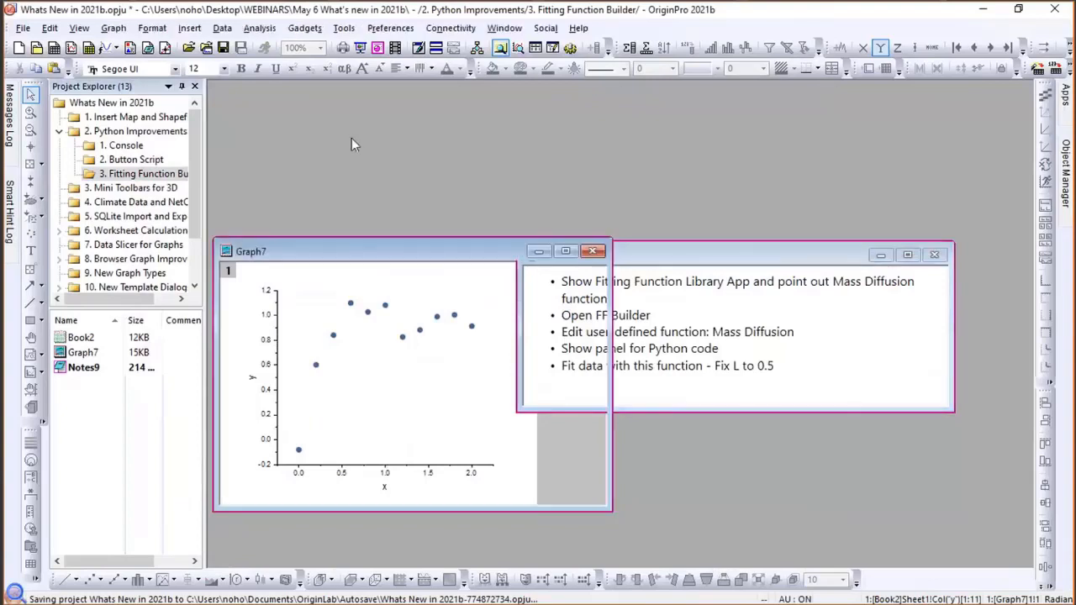
left_click(344, 28)
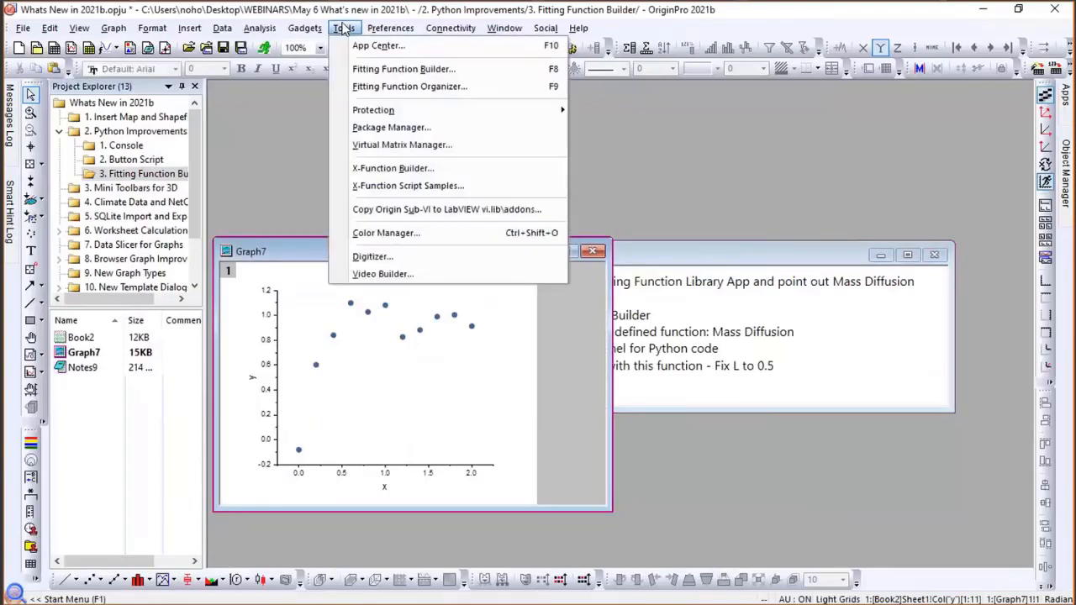
left_click(368, 71)
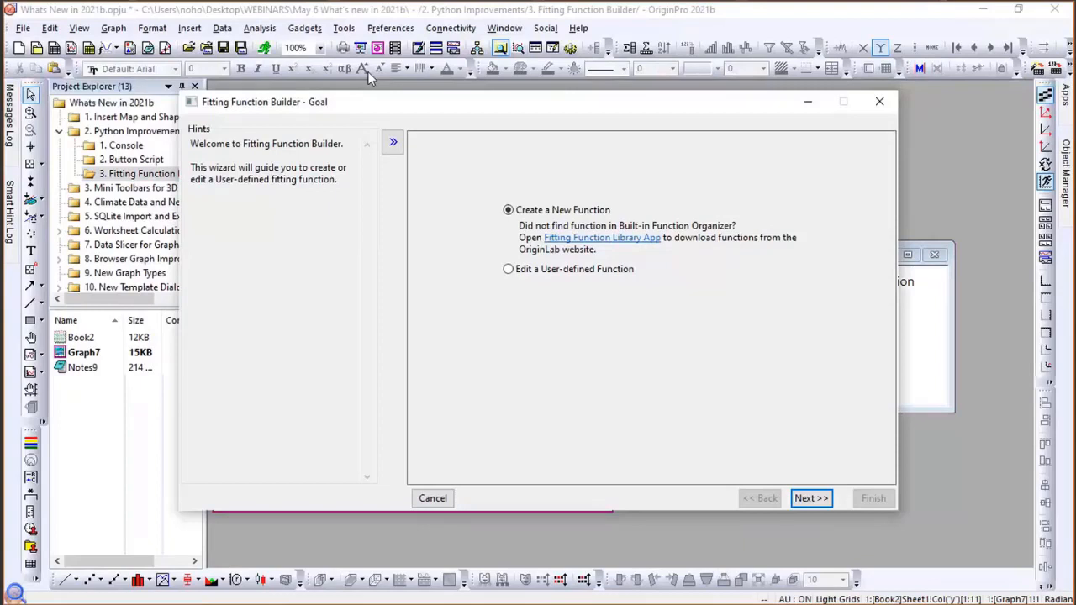
left_click(509, 271)
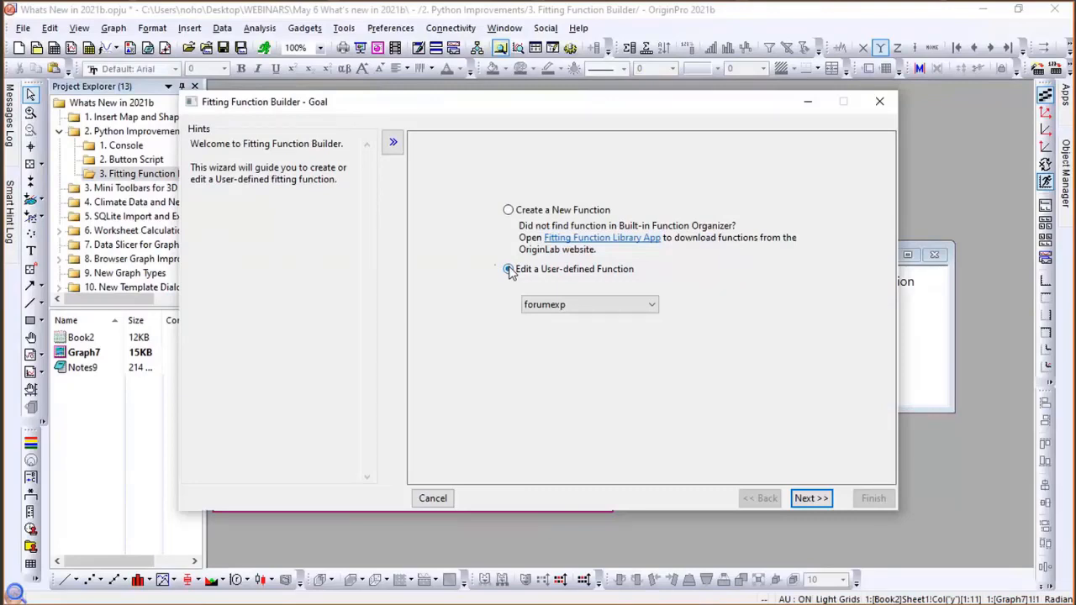
left_click(569, 305)
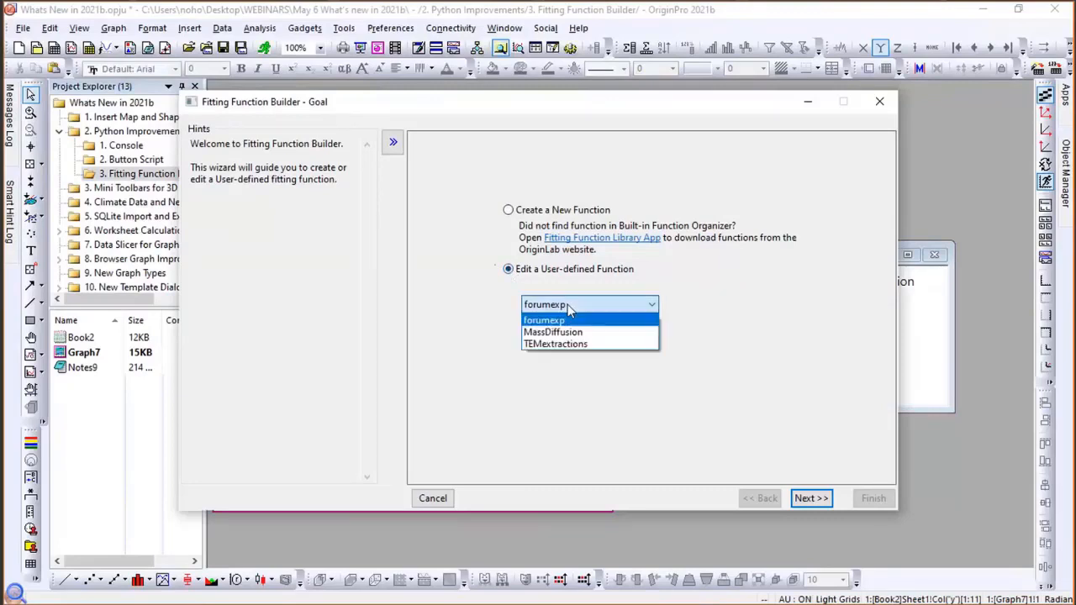
left_click(575, 333)
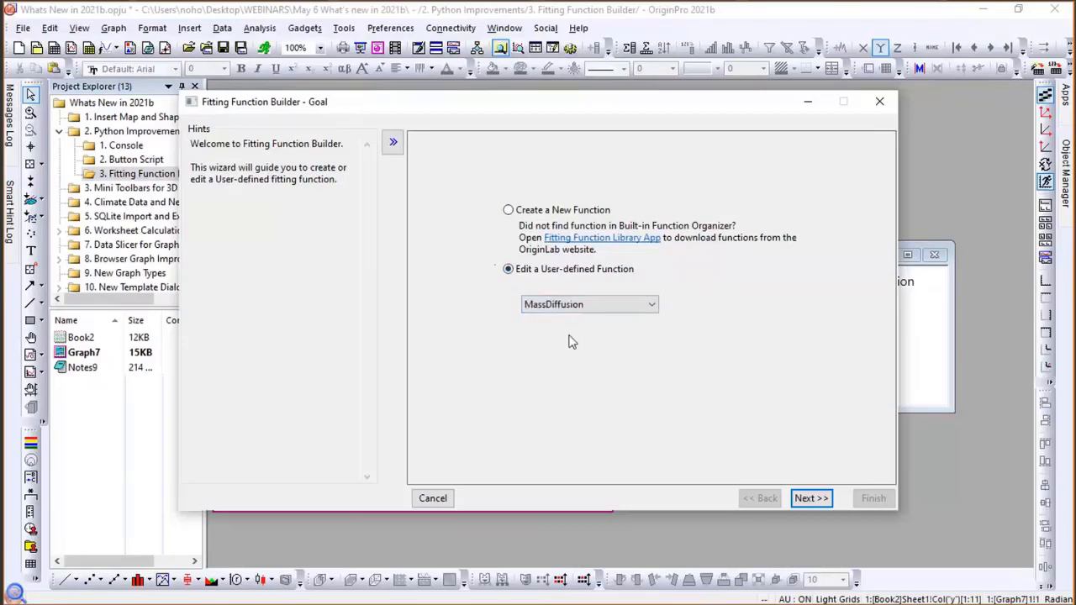
Advance through MassDiffusion's type and variable settings to its Python function code, and enlarge the dialog to examine the code.
left_click(829, 504)
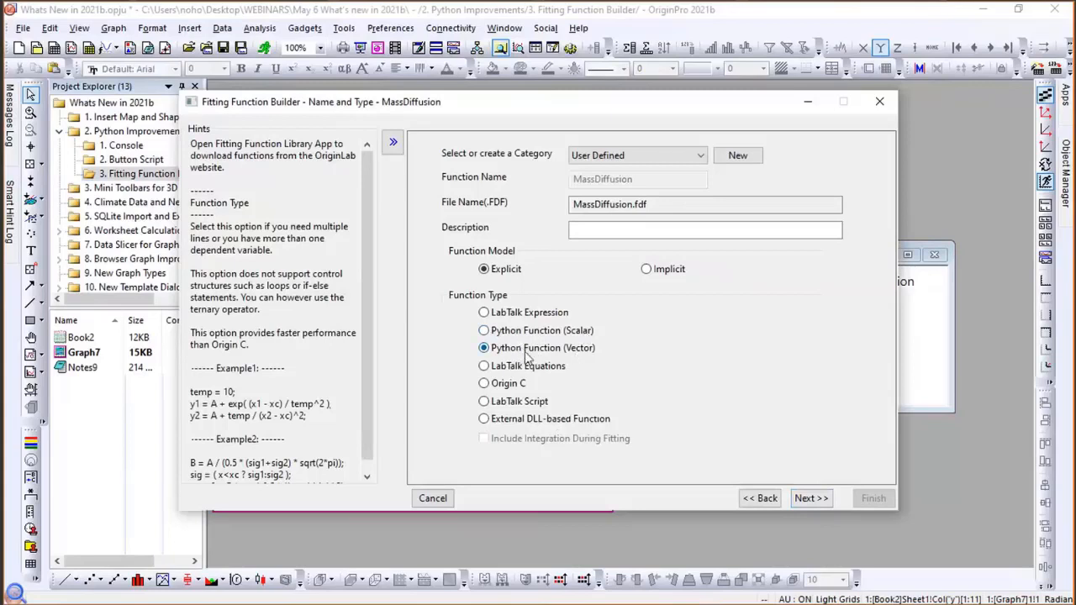
left_click(798, 498)
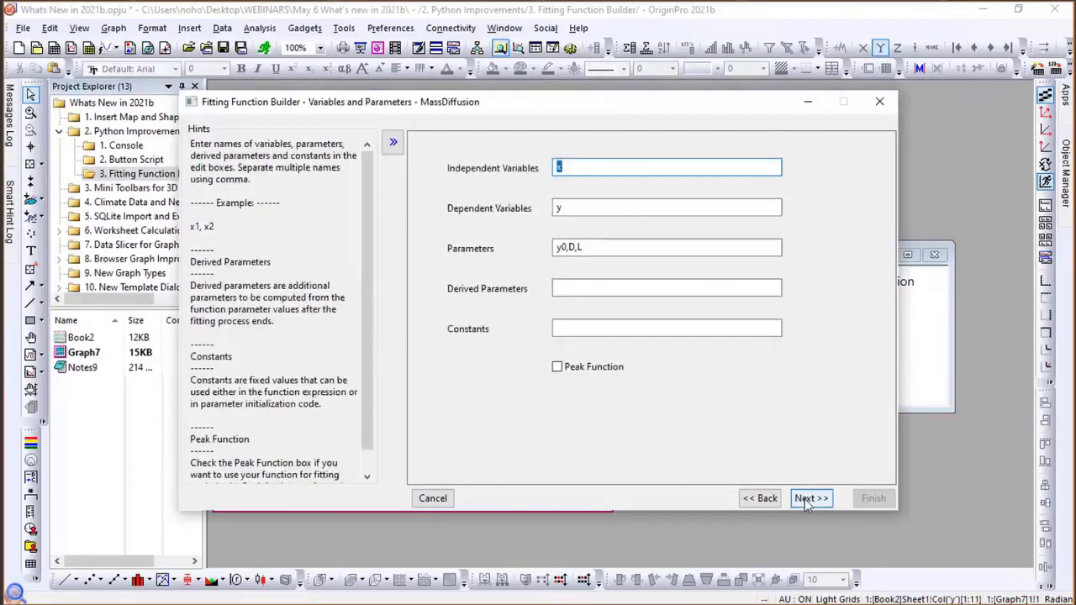
left_click(805, 499)
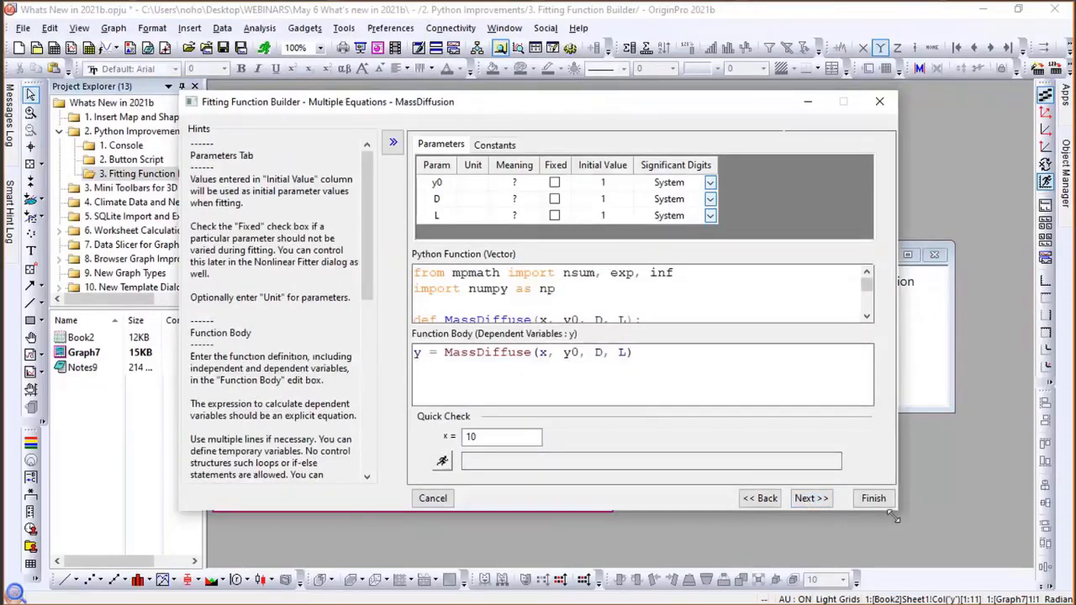
left_click_drag(894, 517, 909, 575)
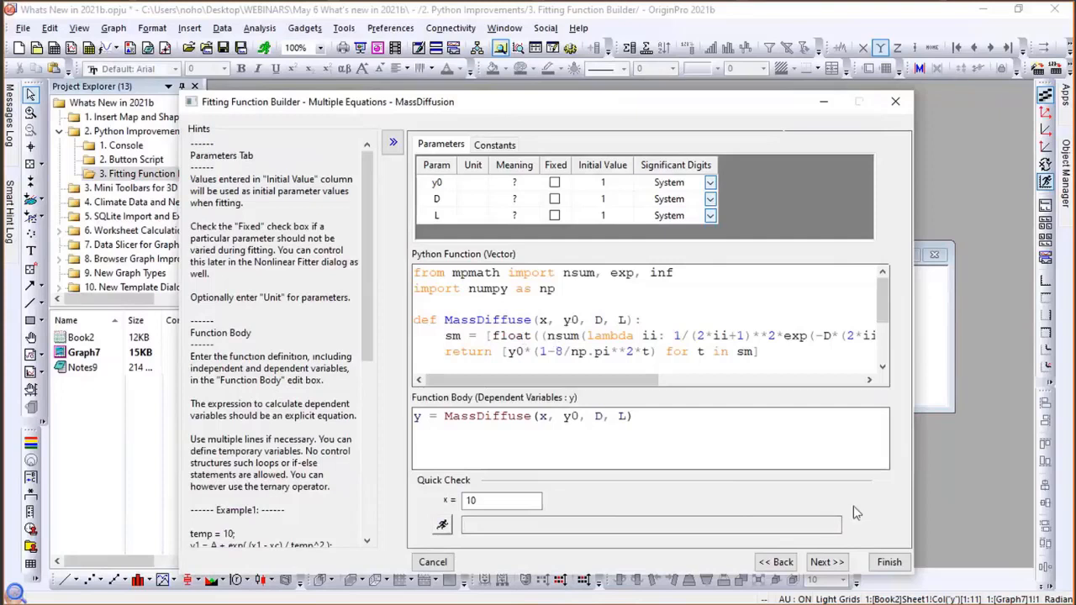
Close the Fitting Function Builder without saving changes and open the Nonlinear Curve Fit dialog for Graph7's data.
left_click(433, 561)
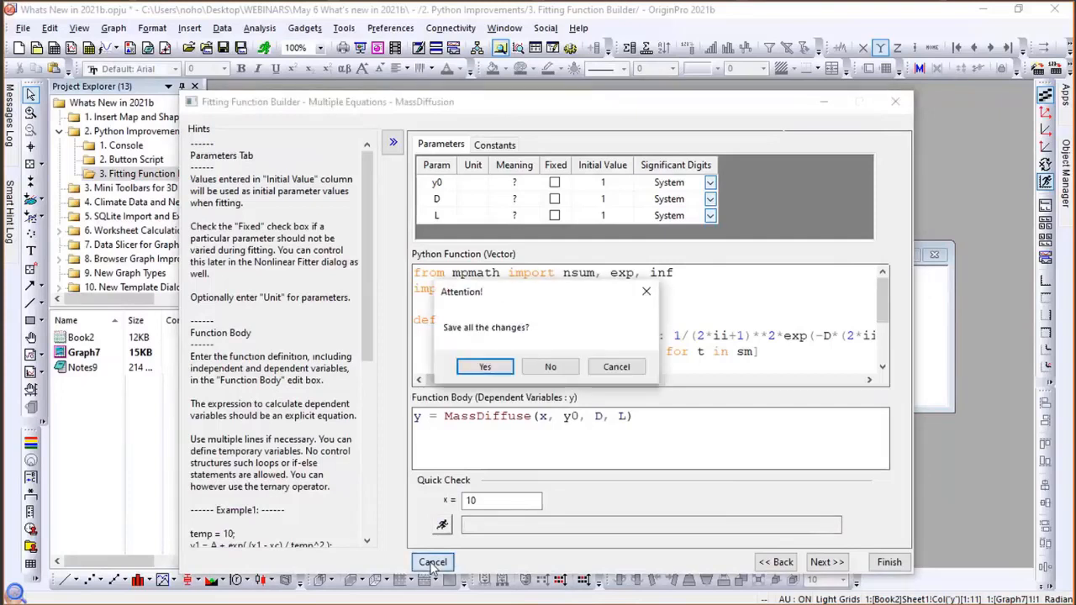
left_click(551, 368)
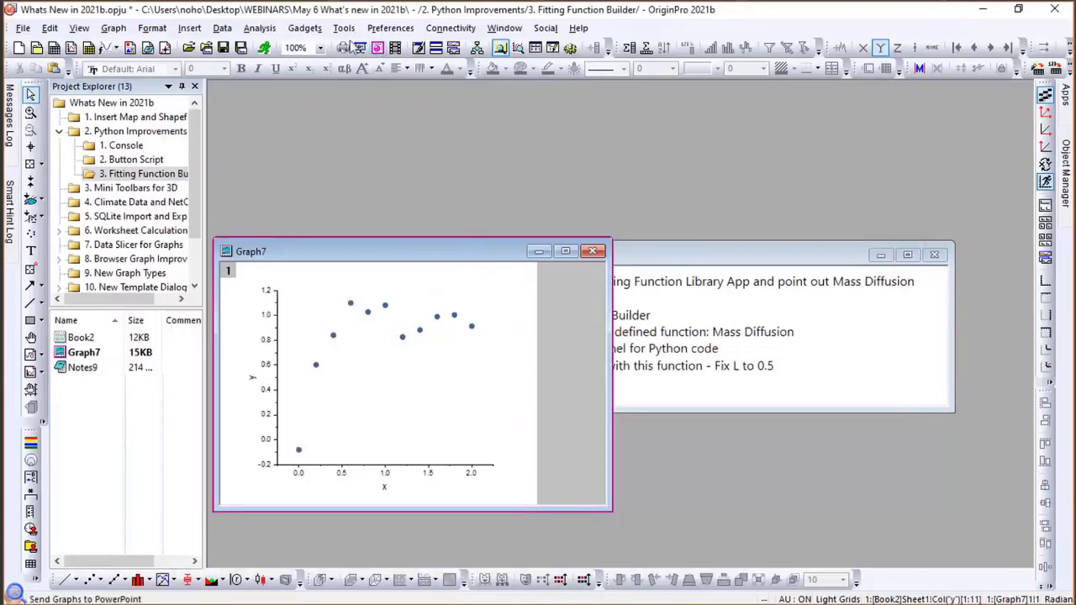
left_click(256, 30)
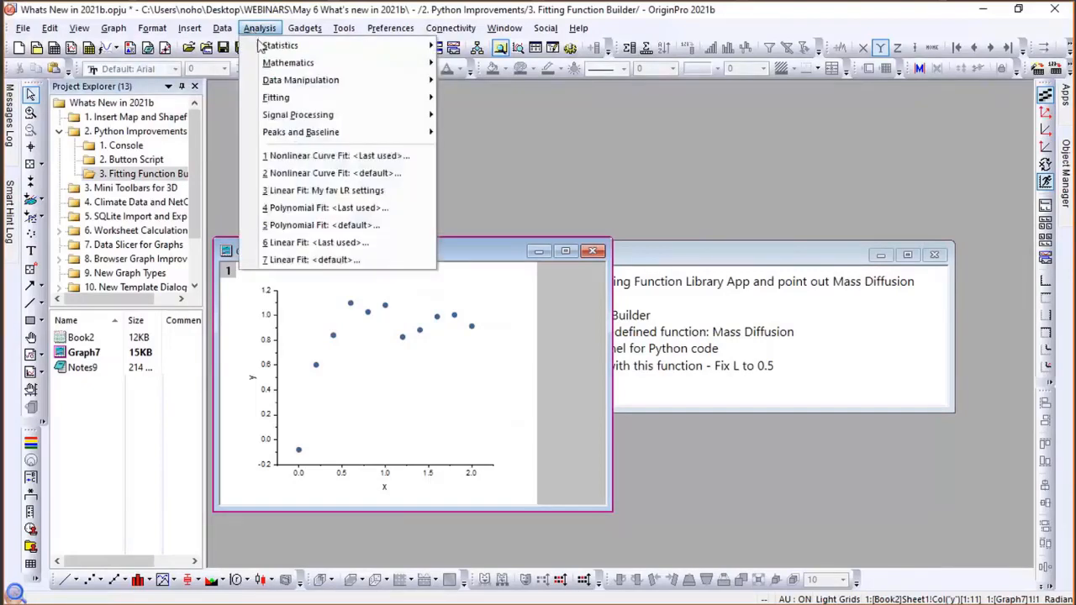
mouse_move(277, 100)
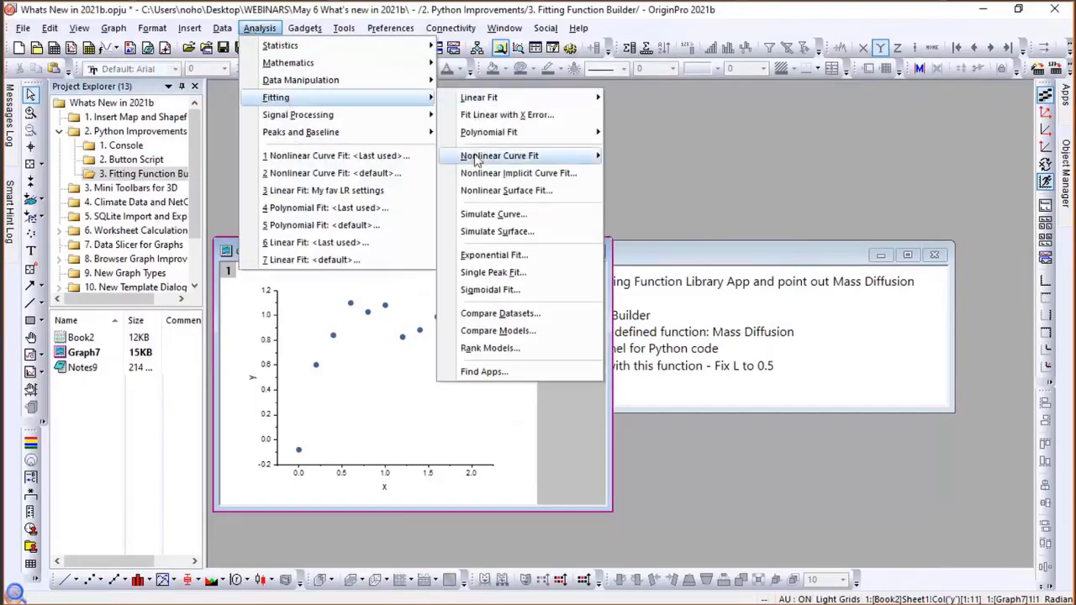
mouse_move(532, 158)
left_click(650, 180)
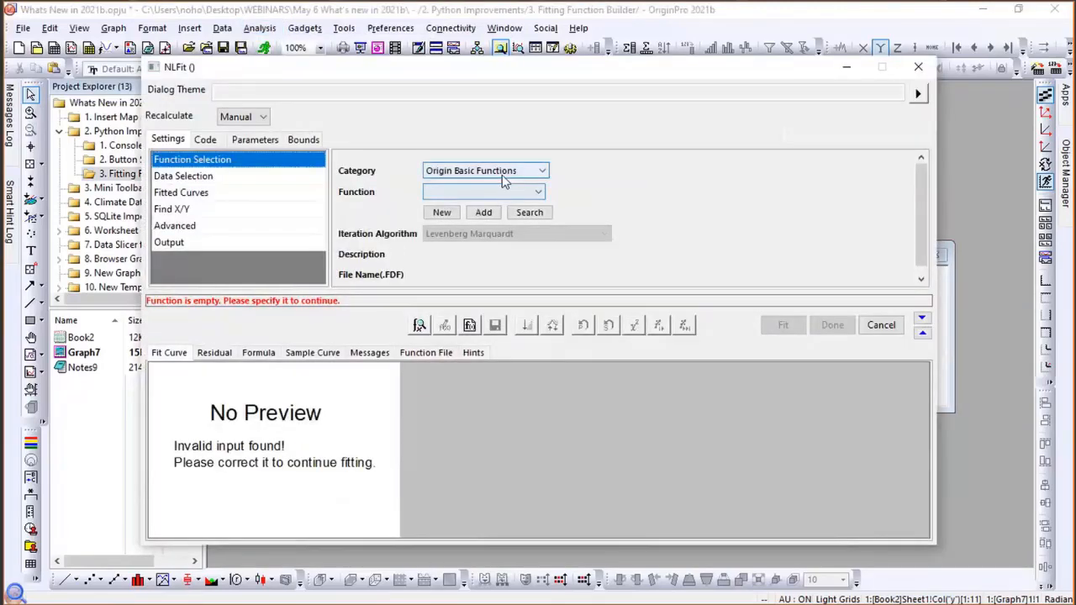
Select the MassDiffusion function from the User Defined category for the nonlinear fit.
left_click(502, 172)
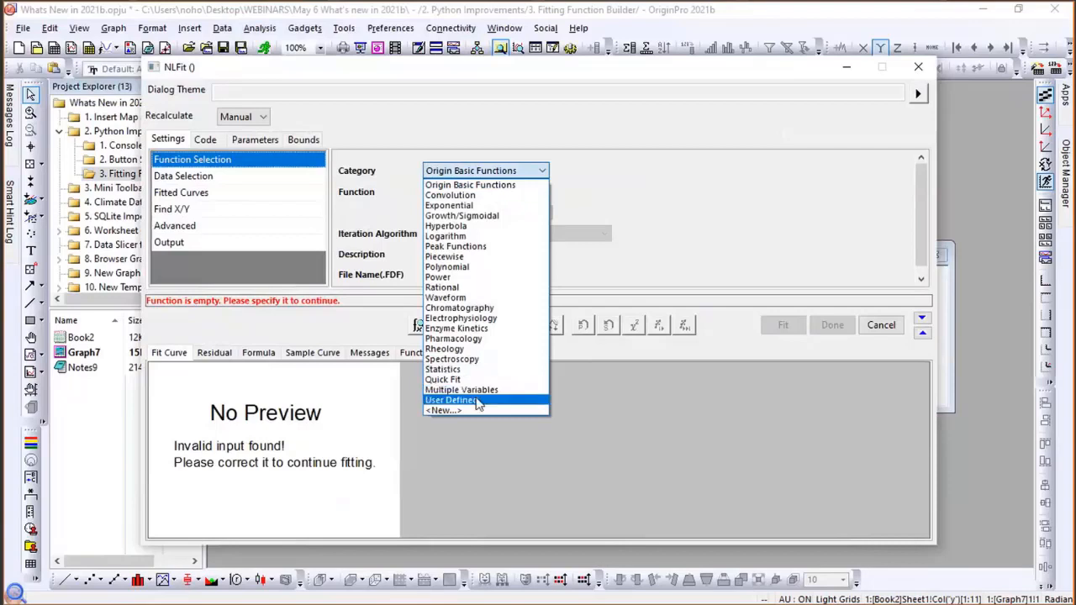
left_click(476, 401)
left_click(464, 192)
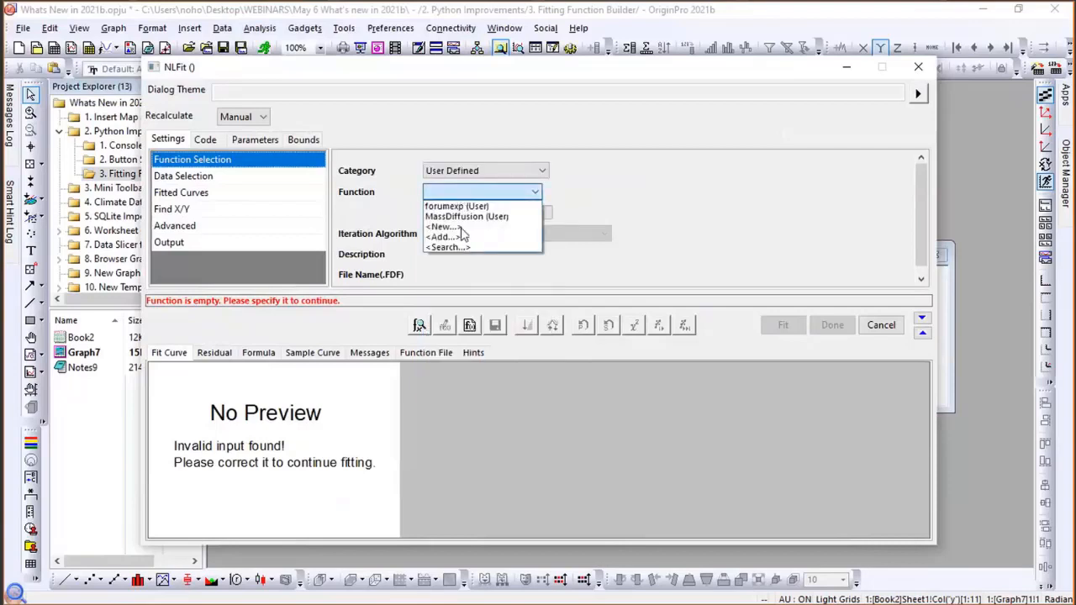
left_click(461, 217)
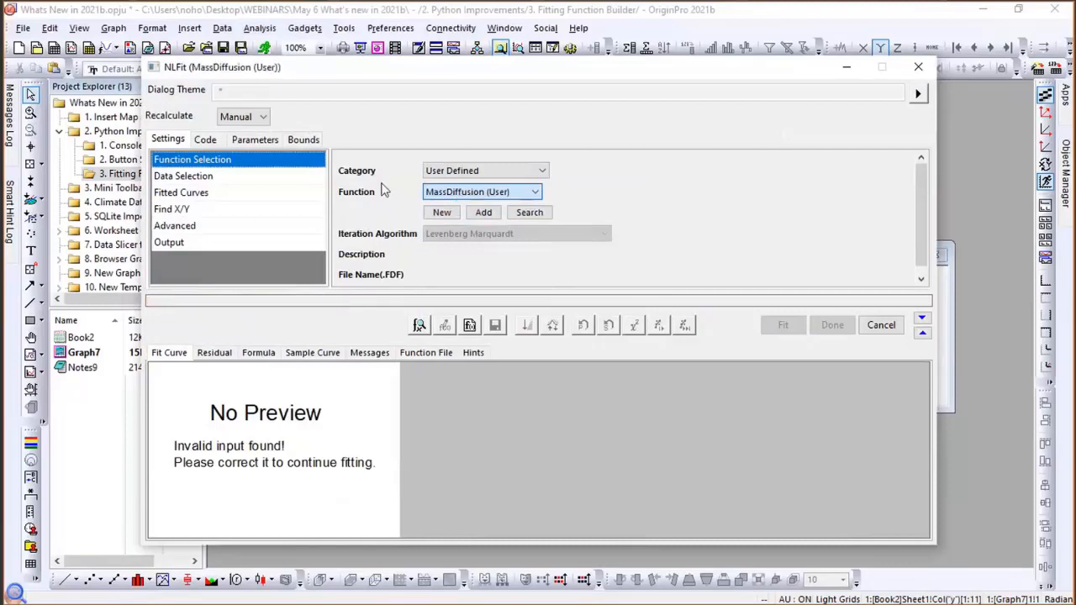
Fix parameter L at 0.5 and run the MassDiffusion fit until it converges, keeping the graph preview in view.
left_click(254, 140)
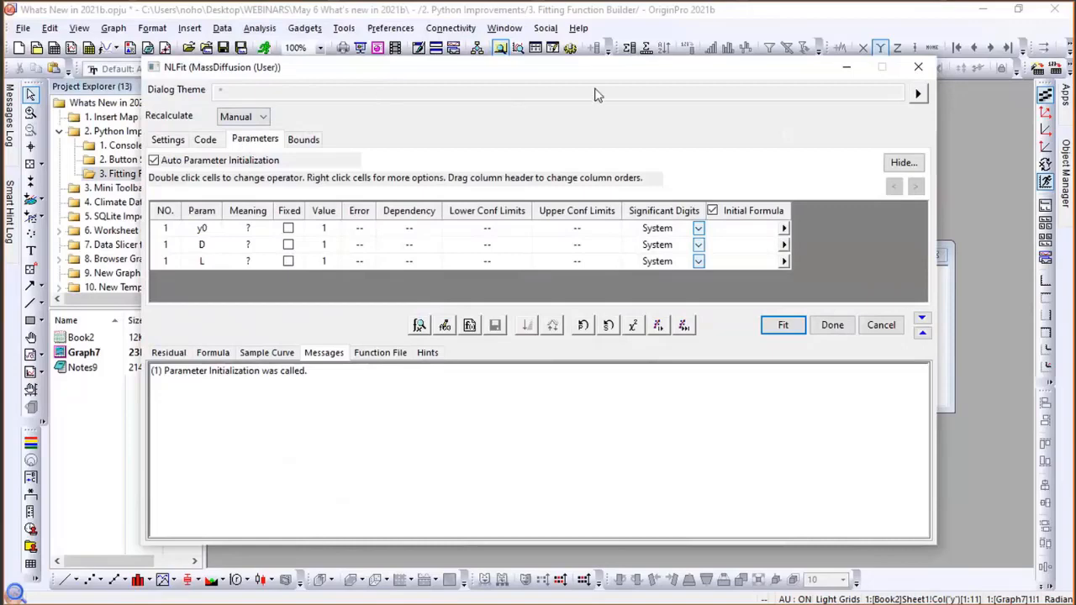
left_click_drag(594, 69, 894, 82)
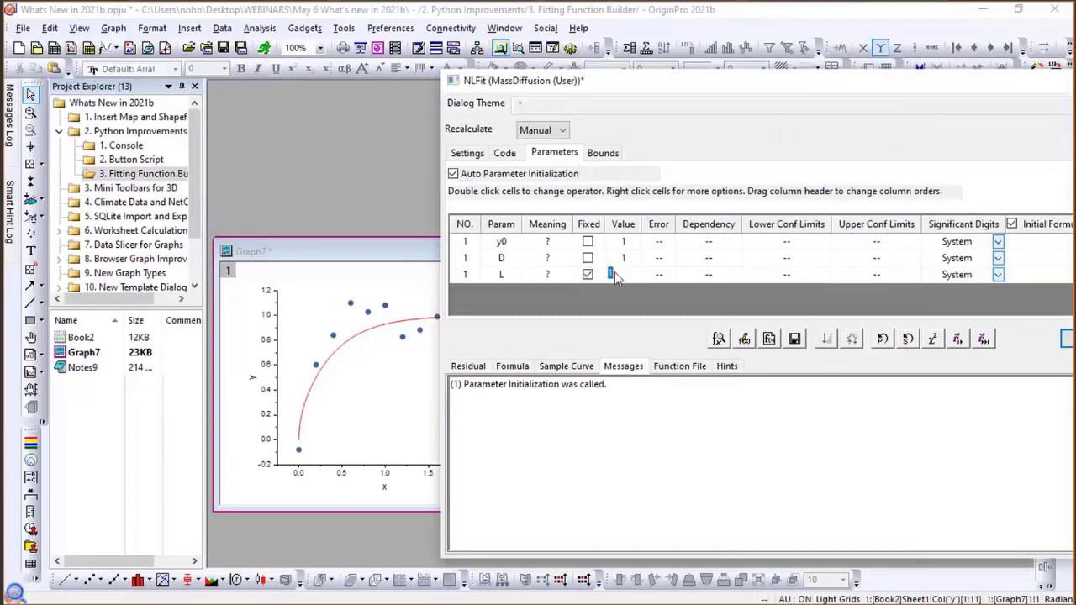
left_click(614, 275)
type("0.5")
left_click(983, 338)
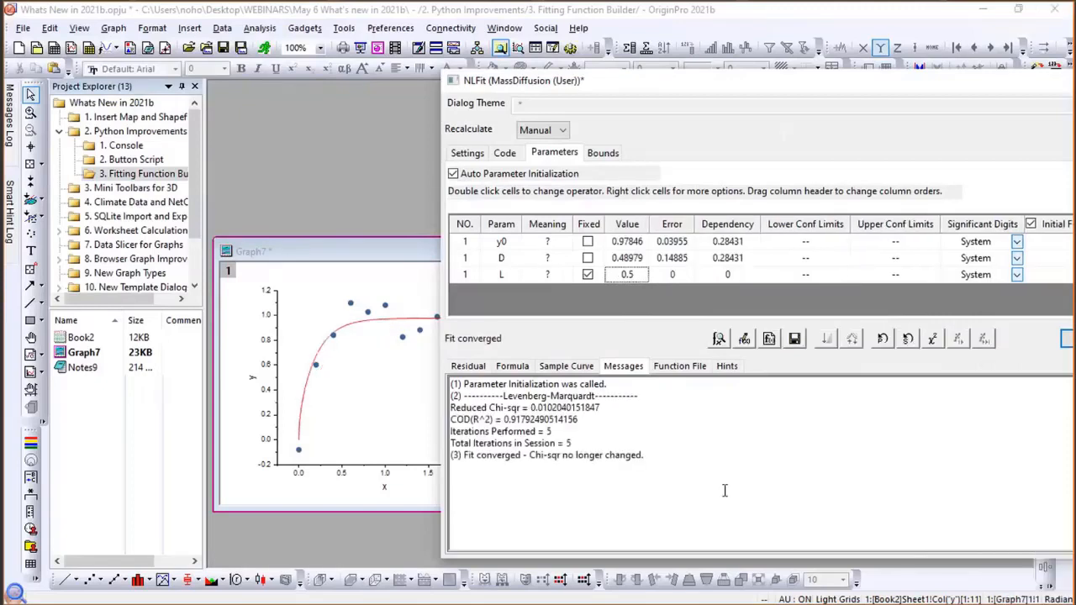
Output the fit results, switching to the report sheet, and enlarge its window to examine the parameters and statistics.
left_click_drag(819, 87, 719, 83)
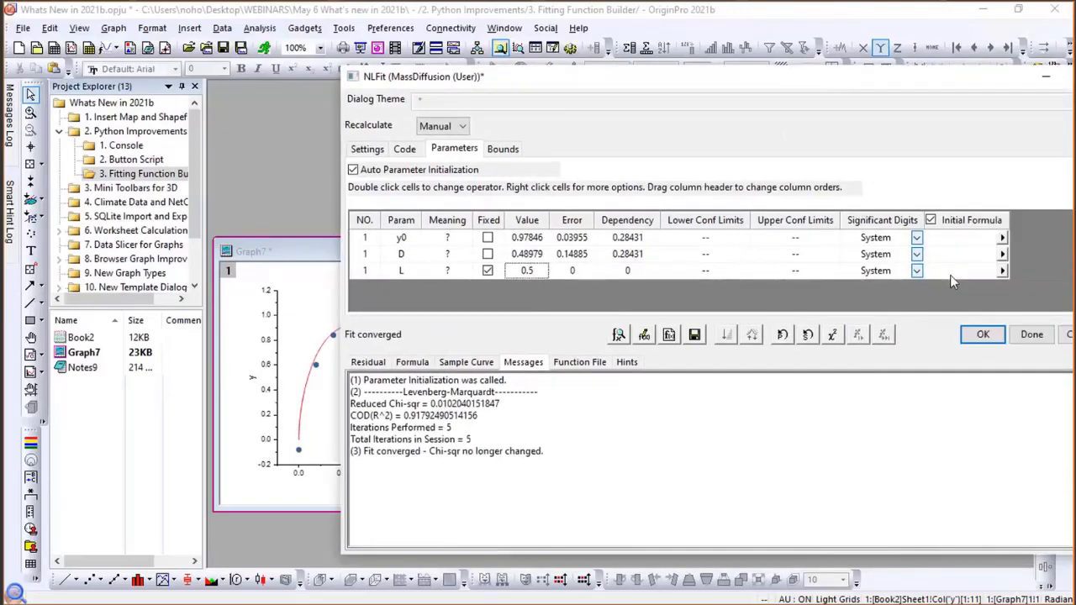
left_click(979, 335)
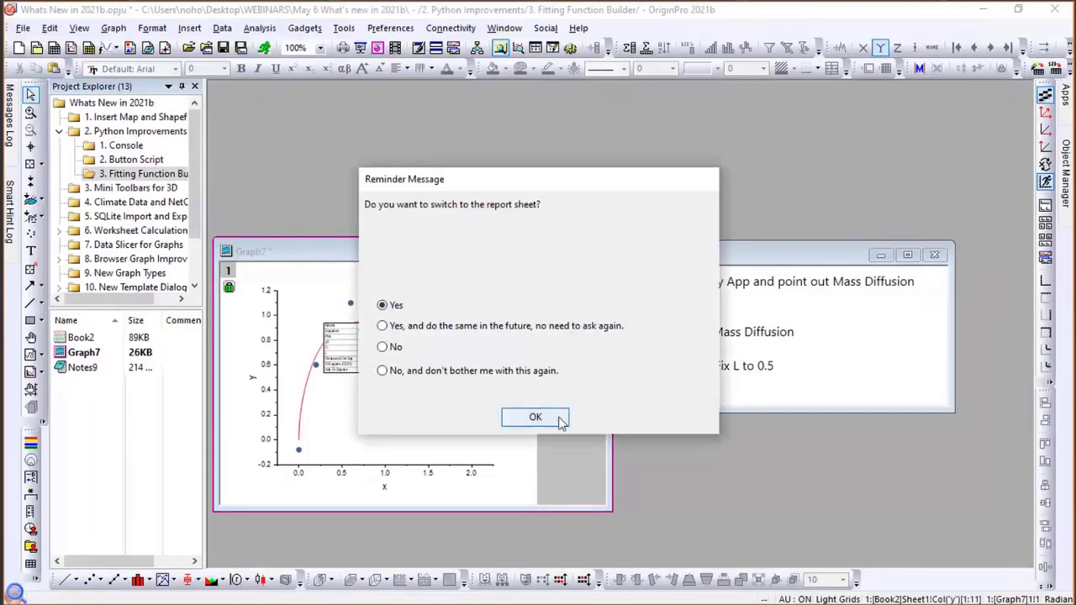
left_click(560, 420)
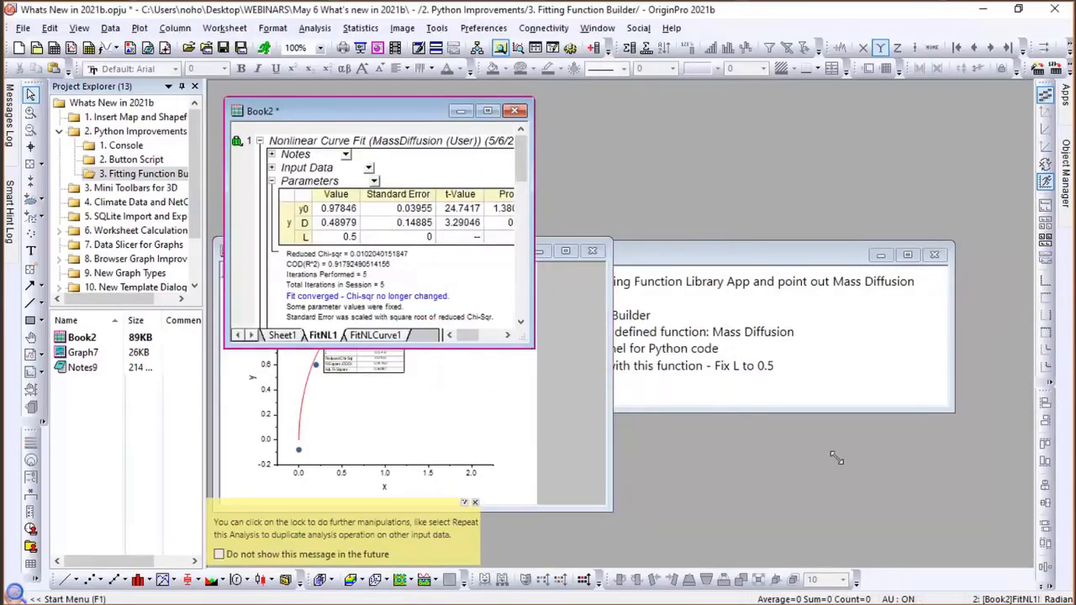
left_click_drag(837, 459, 855, 459)
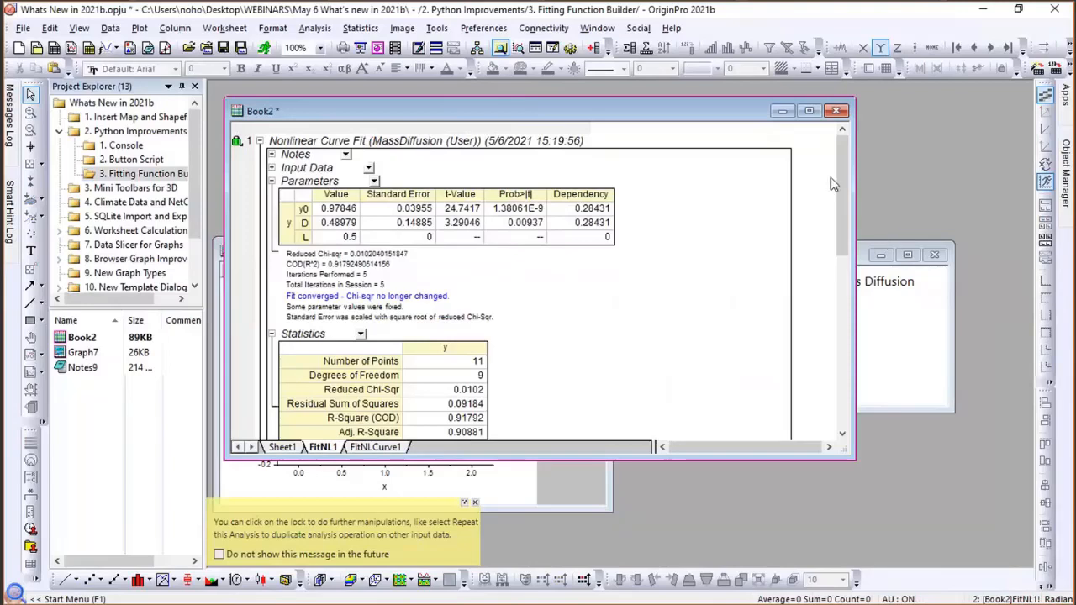
mouse_move(846, 181)
left_mouse_down()
mouse_move(859, 357)
mouse_move(860, 189)
left_mouse_up()
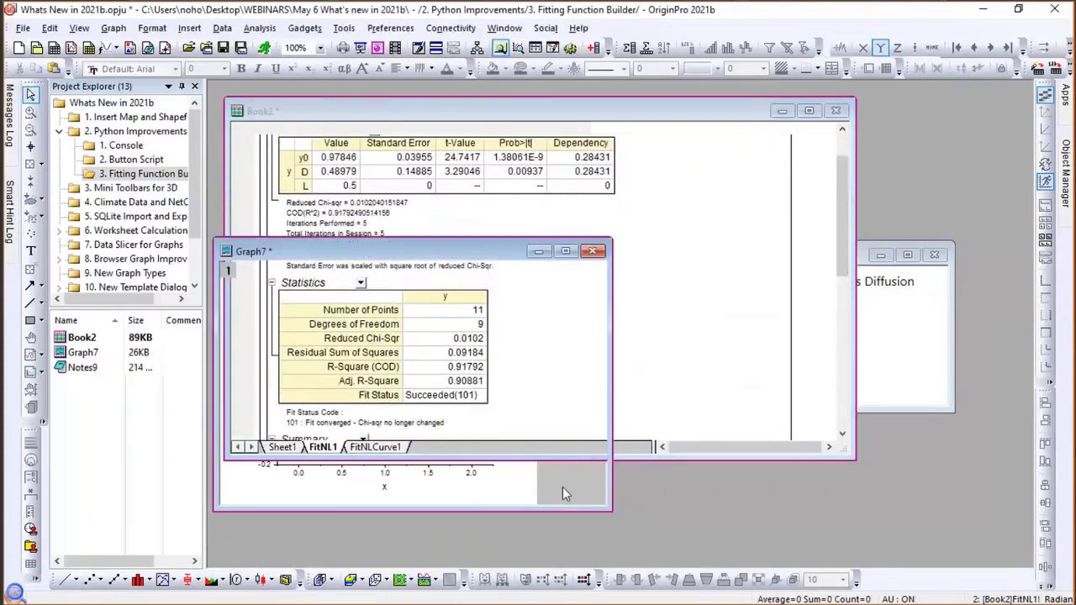
Bring Graph7 to the front and move the fit results table to the empty area below the fitted curve.
left_click(563, 487)
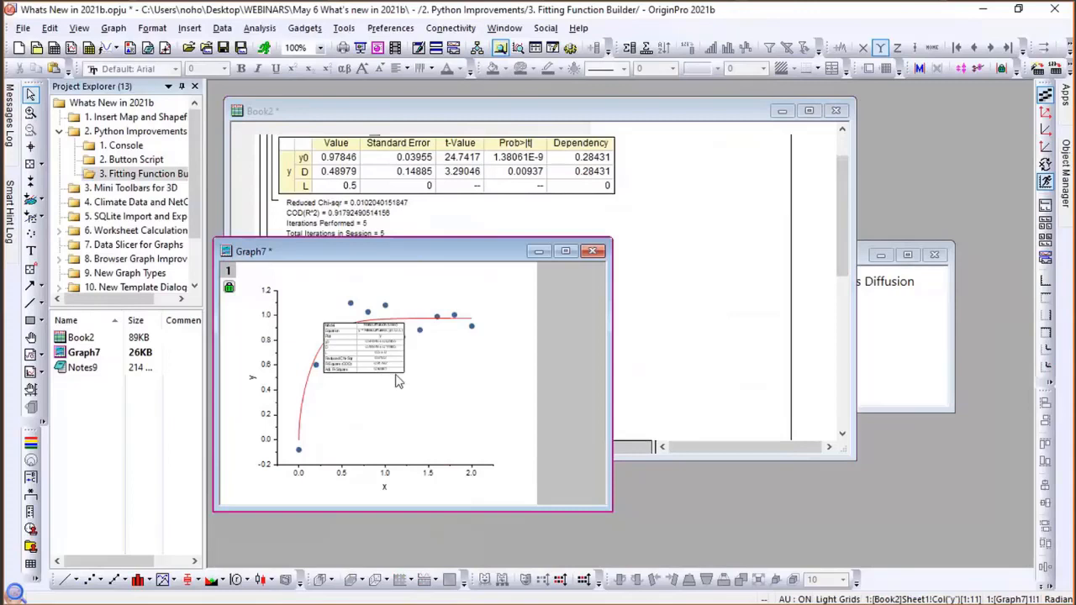
left_click_drag(392, 352, 428, 420)
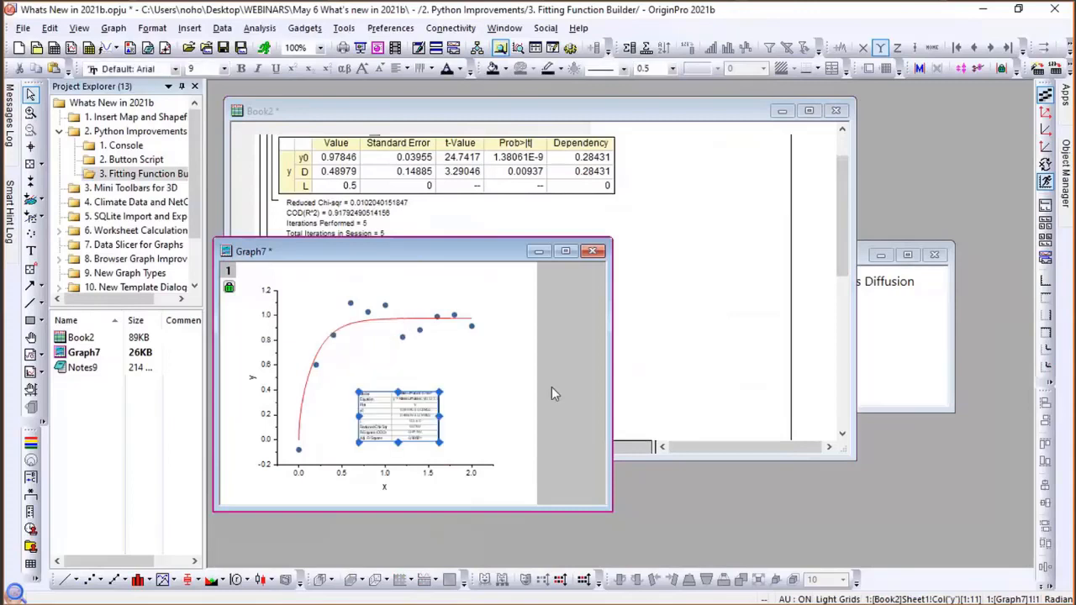
left_click(552, 385)
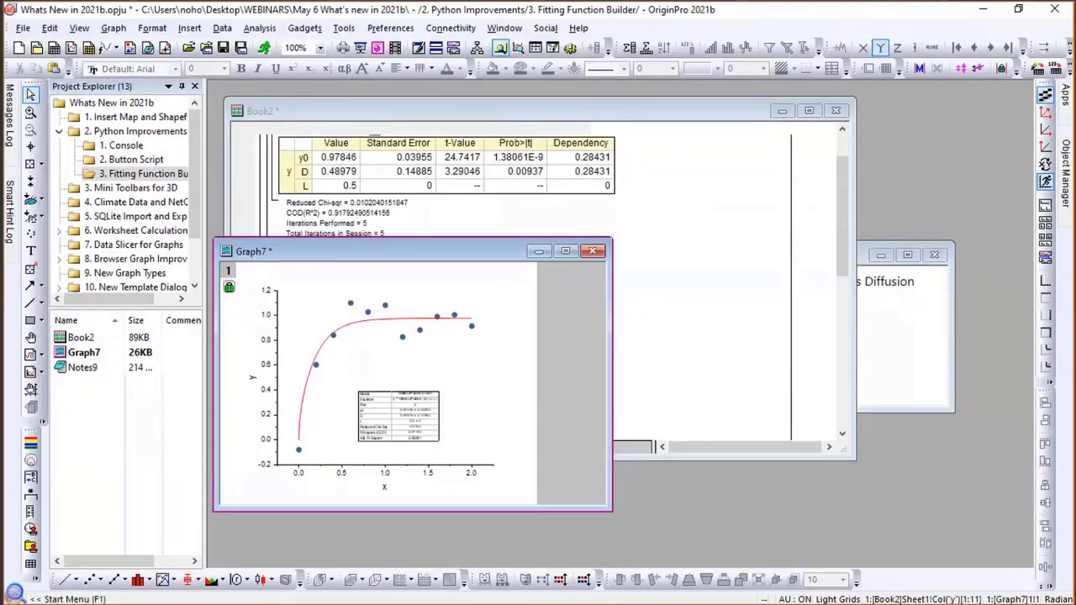
Open the project folder 3. Mini Toolbars for 3D, move the Notes14 window aside and activate Graph8.
left_click(132, 190)
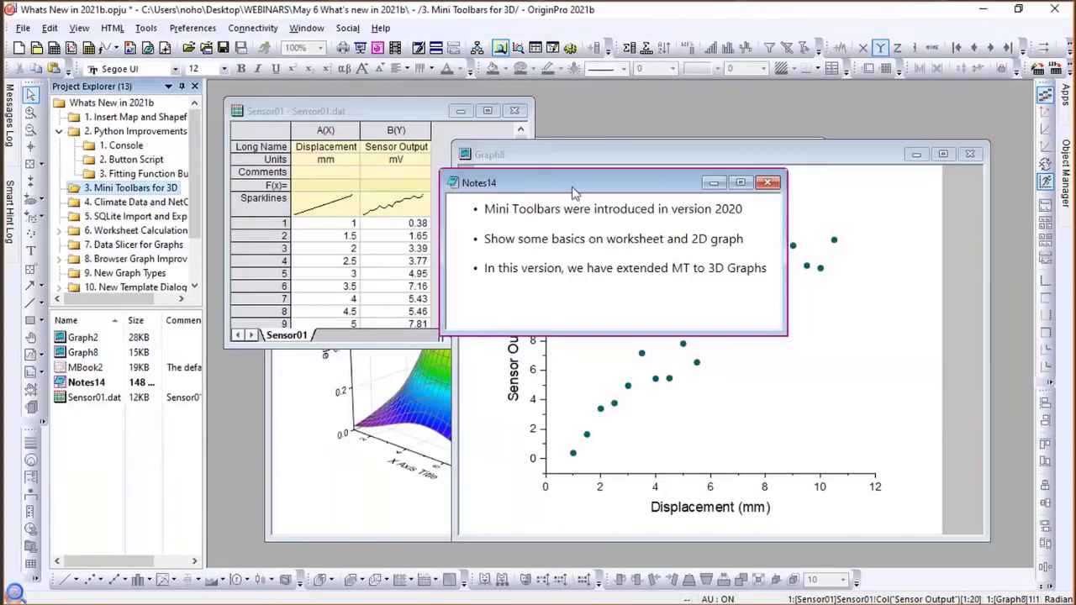
left_click_drag(412, 341, 371, 354)
left_click(535, 151)
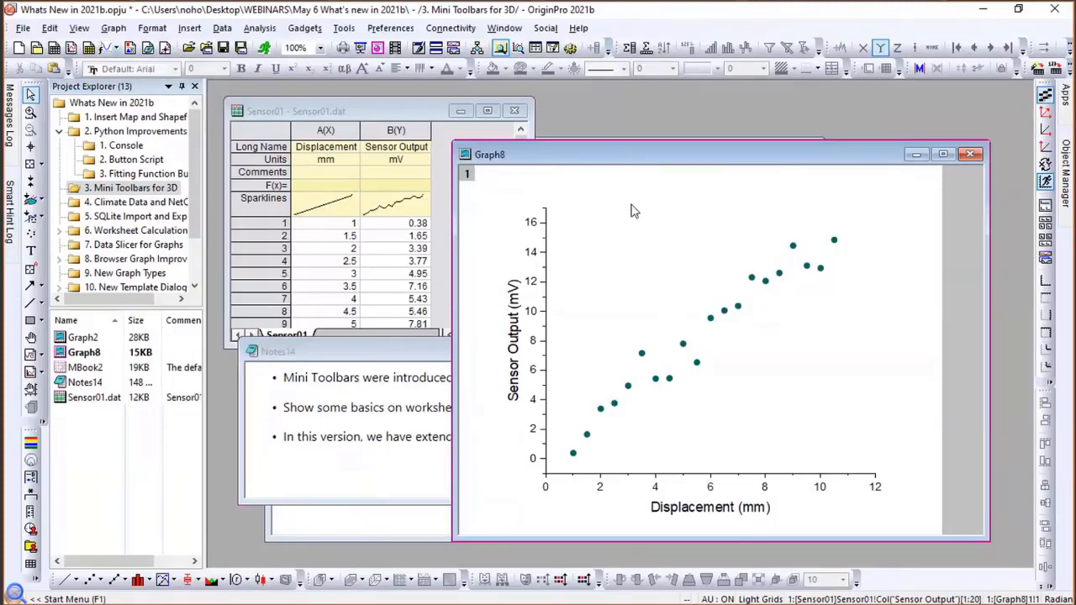
Change Graph8's scatter symbols to red open circles using the plot's mini toolbar.
left_click(752, 282)
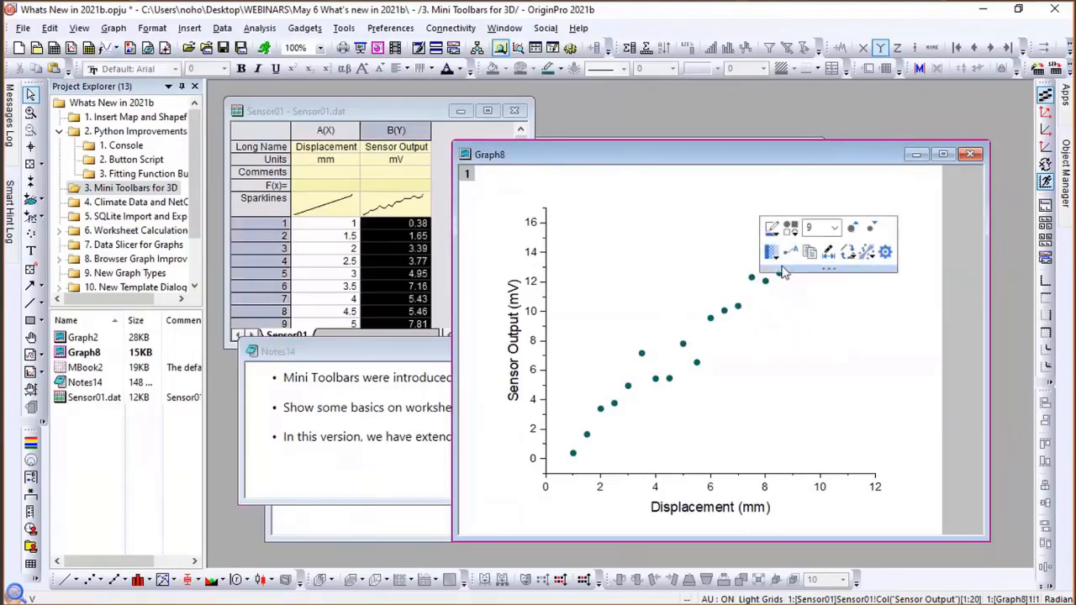
left_click(772, 228)
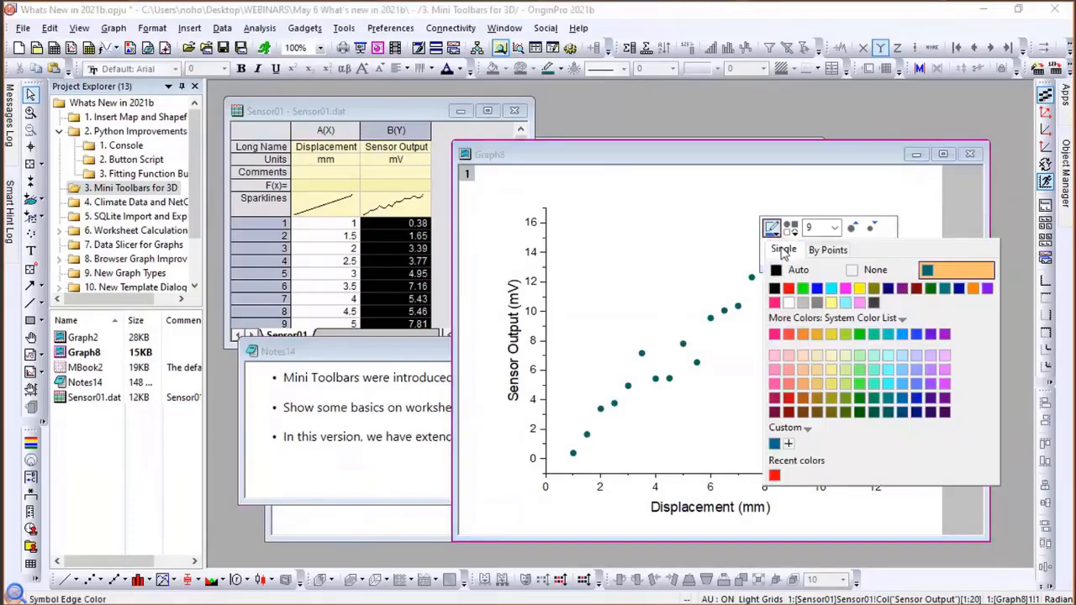
left_click(786, 289)
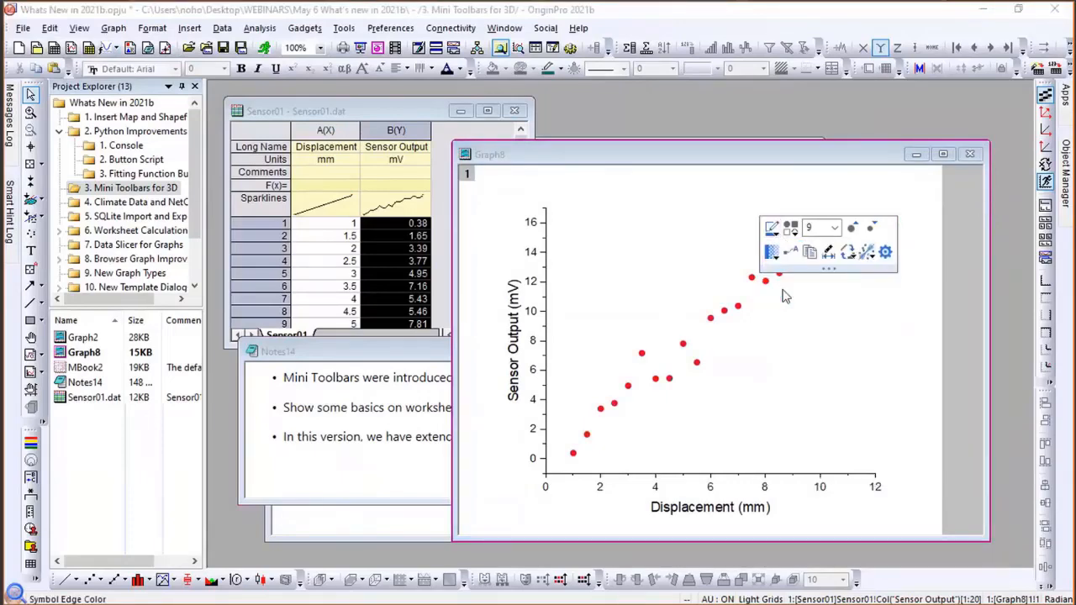
left_click(791, 228)
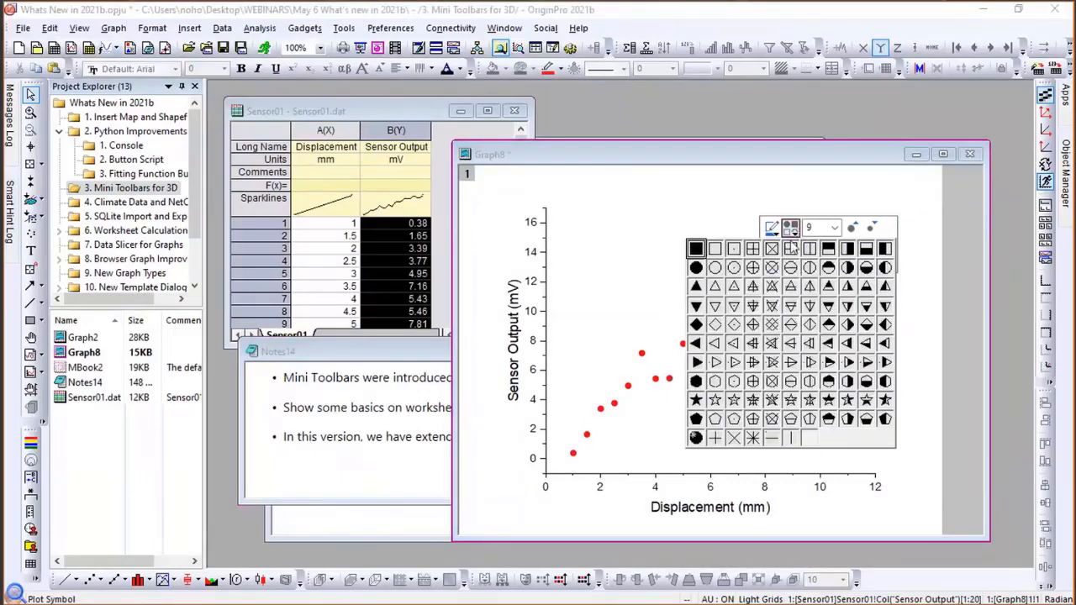
left_click(729, 271)
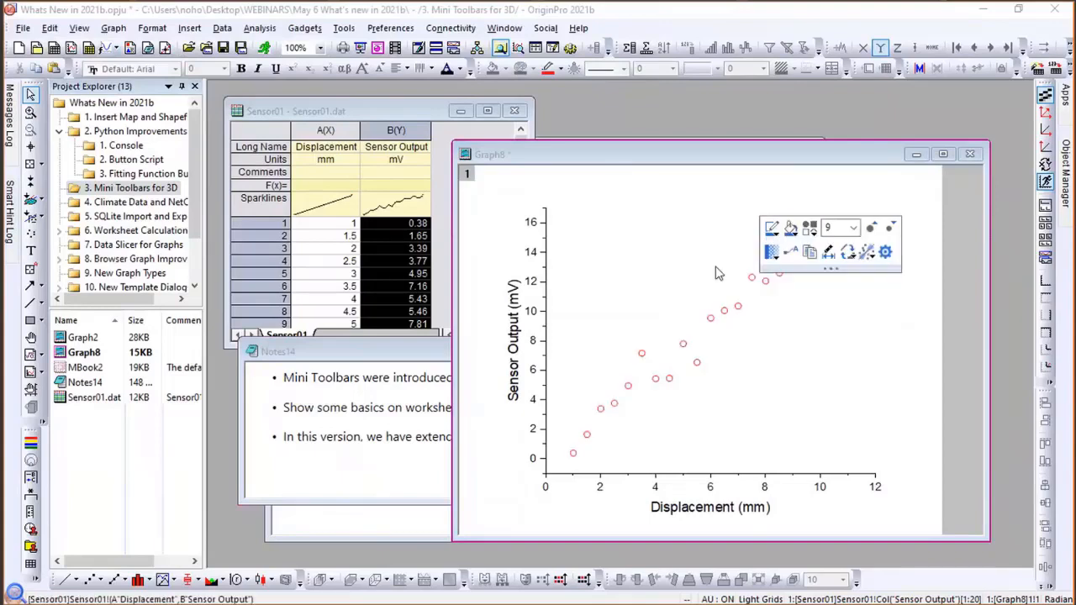
Show a frame around Graph8's layer and fit the page to its layers with a border width of 2.
left_click(637, 269)
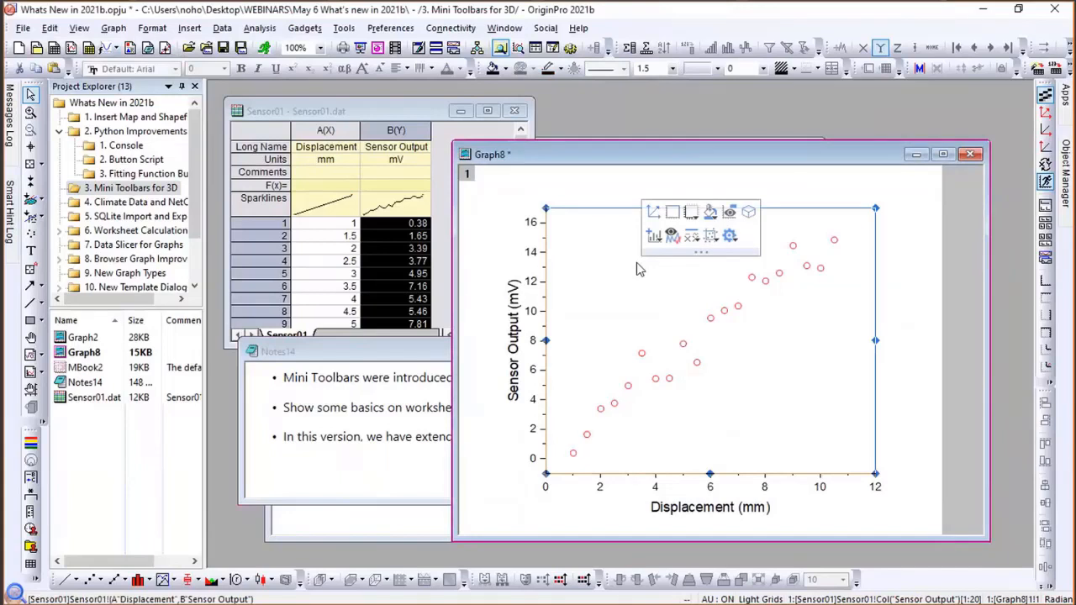
left_click(673, 214)
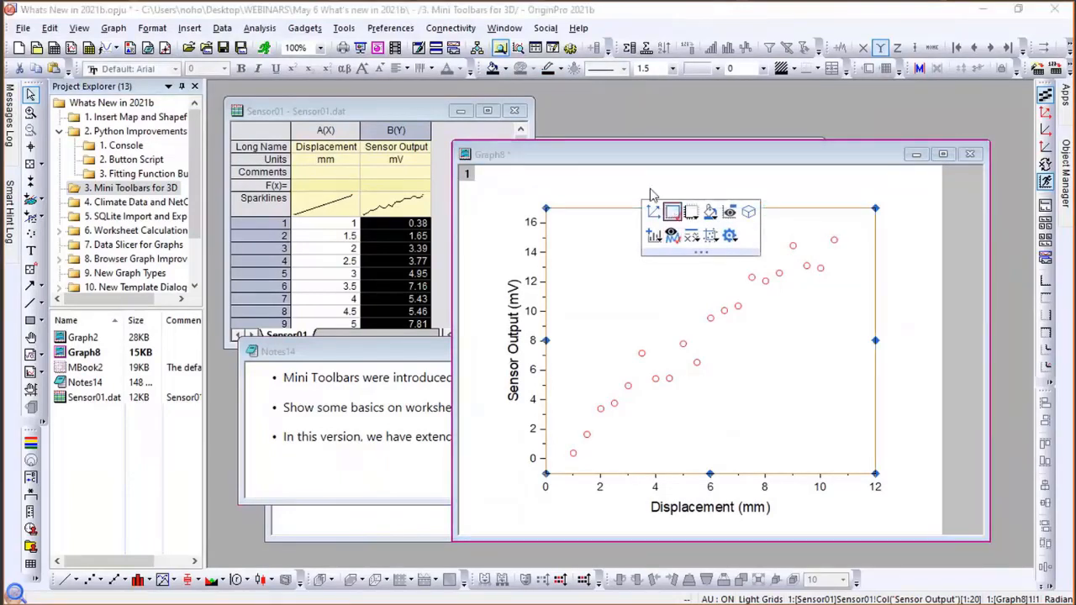
left_click(942, 214)
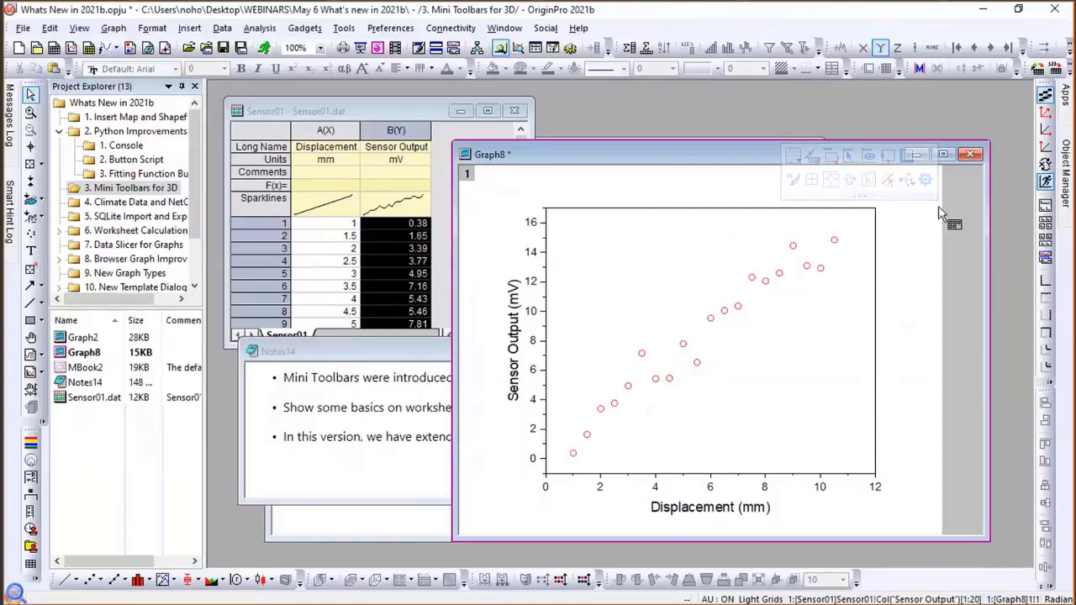
left_click(938, 206)
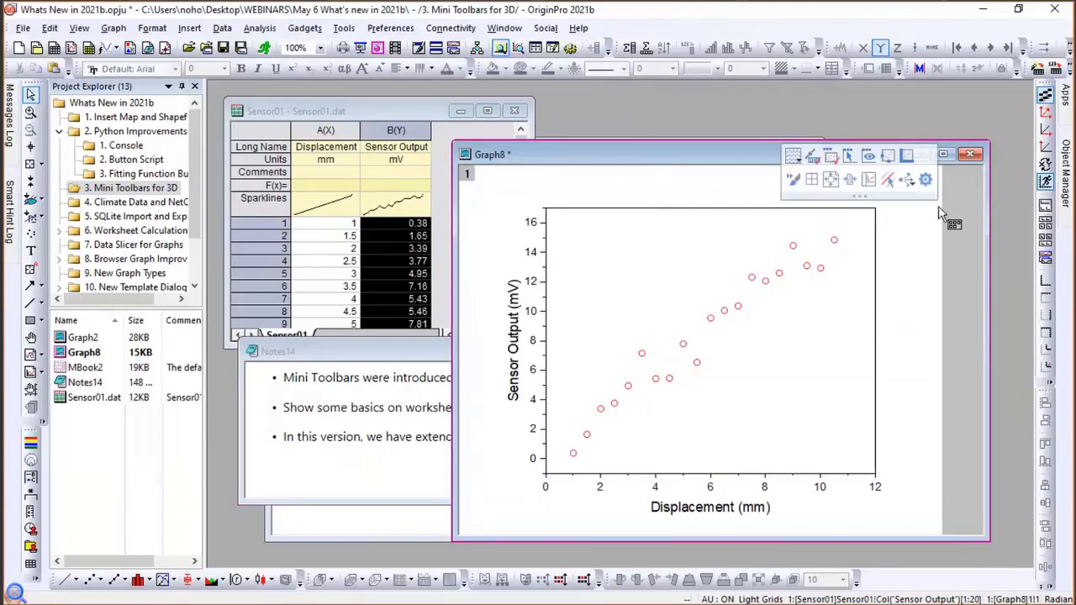
left_click(849, 180)
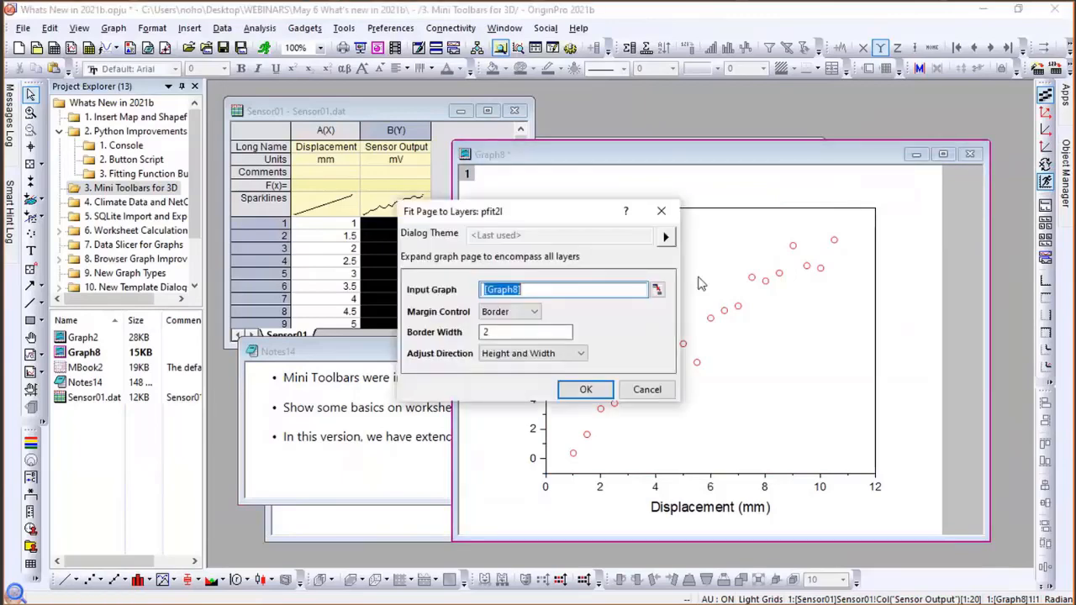
left_click(566, 397)
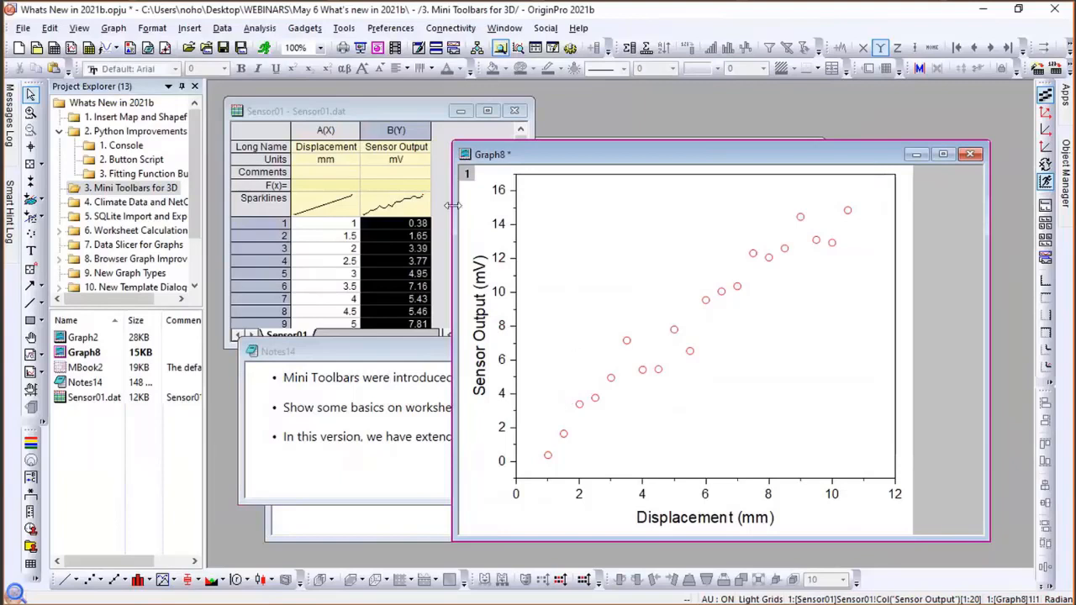
Examine the mini toolbars offered for the Sensor Output column and for the empty area of the Sensor01 worksheet.
left_click(408, 133)
left_click(404, 131)
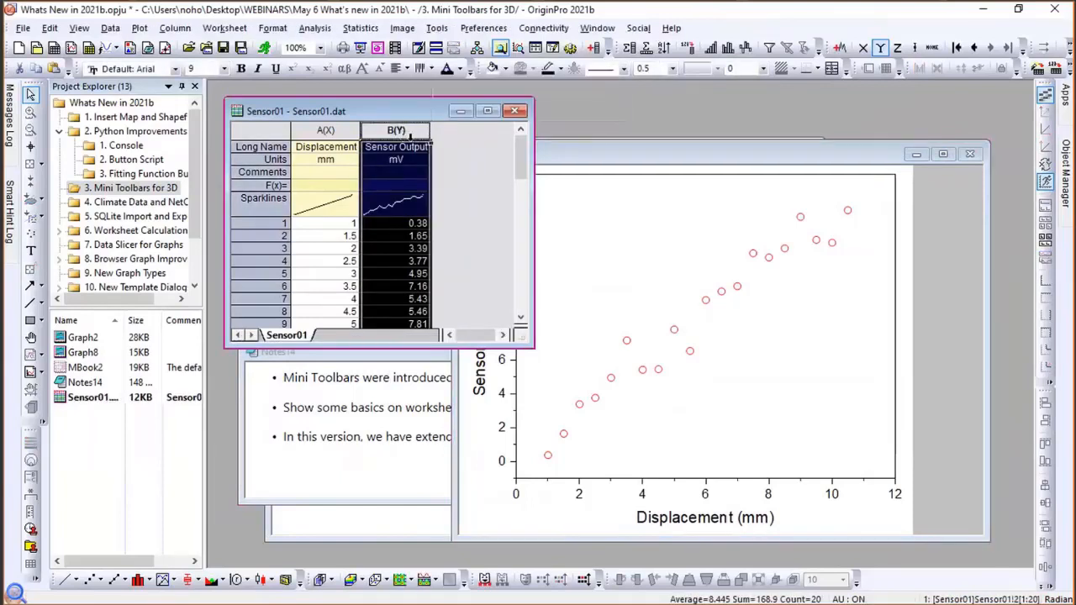
mouse_move(412, 135)
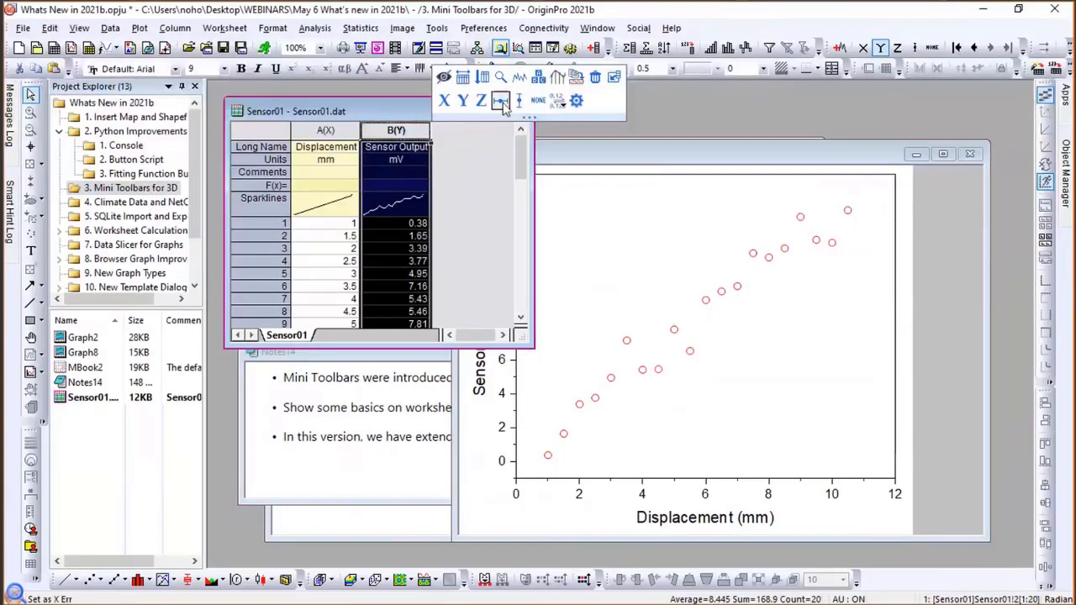
left_click(511, 191)
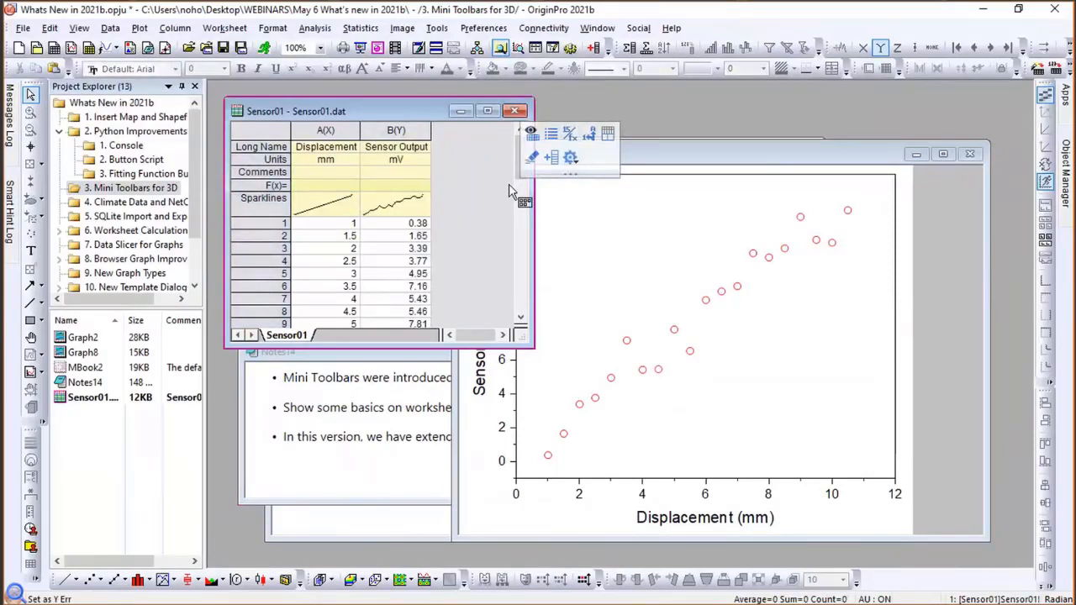
Apply the Thermometer palette to Graph2's 3D surface, and try raising and lowering its major color levels by one.
left_click(374, 536)
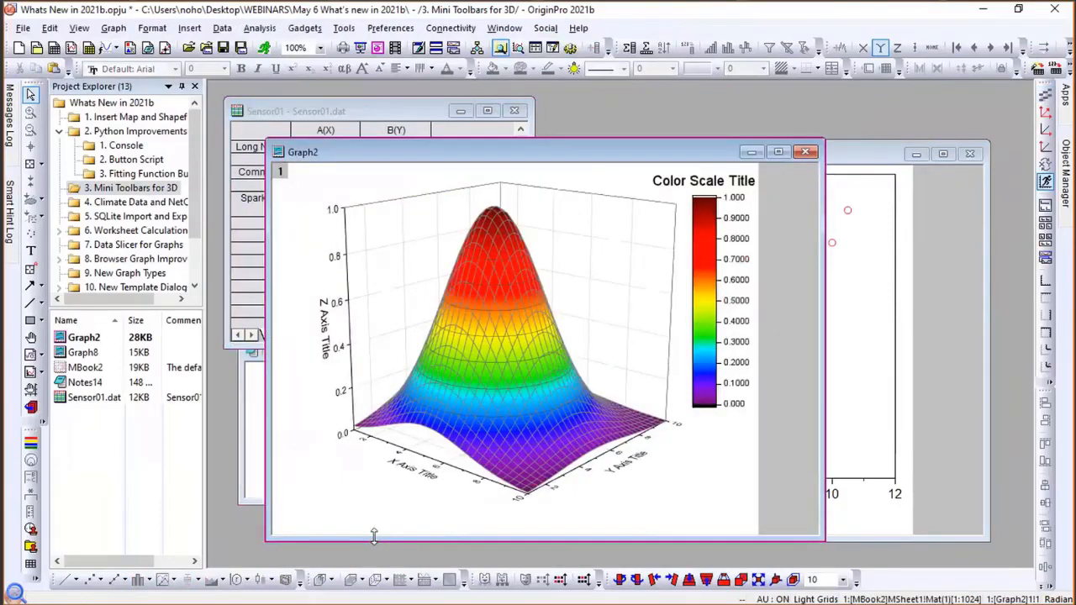
left_click(491, 310)
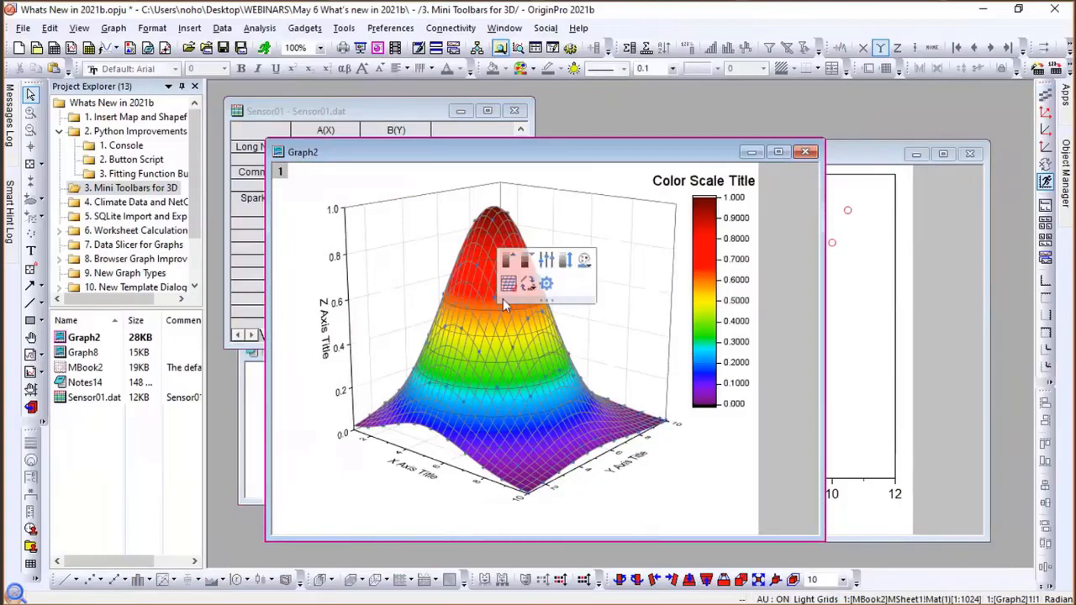
left_click(585, 262)
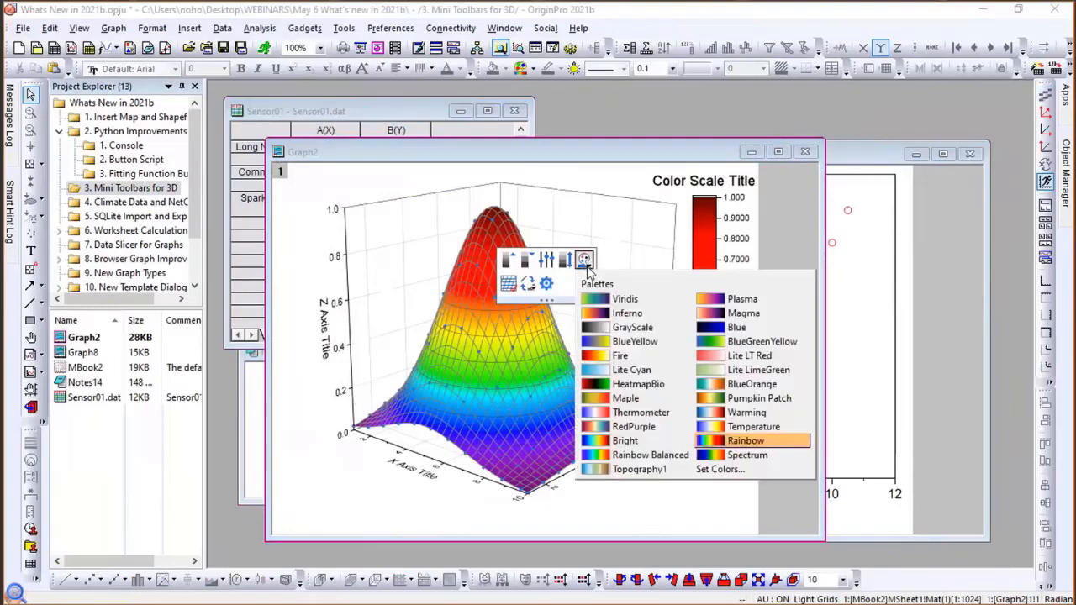
left_click(618, 413)
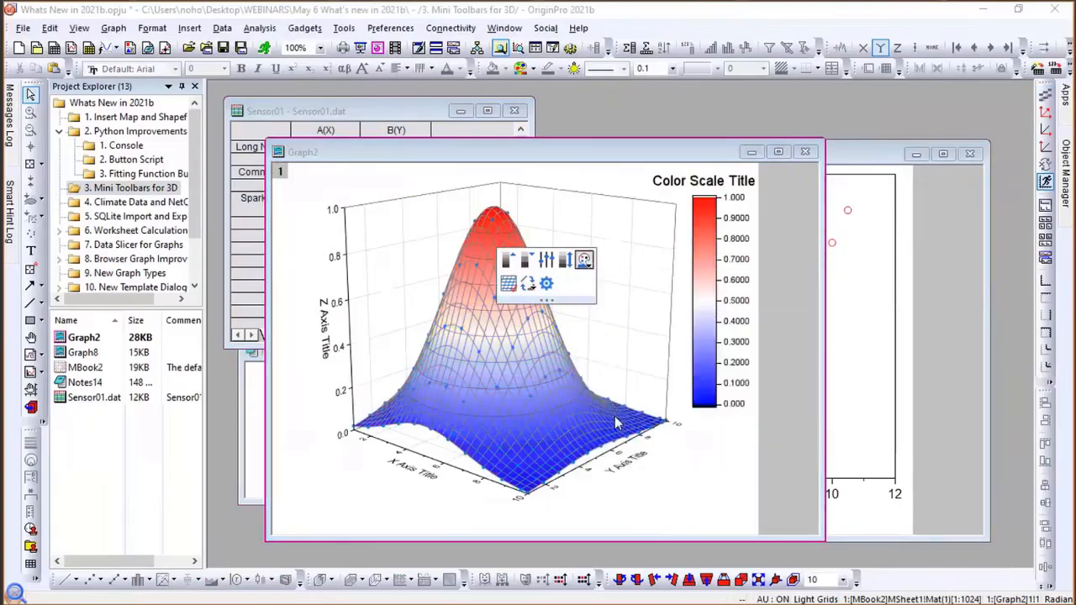
left_click(510, 262)
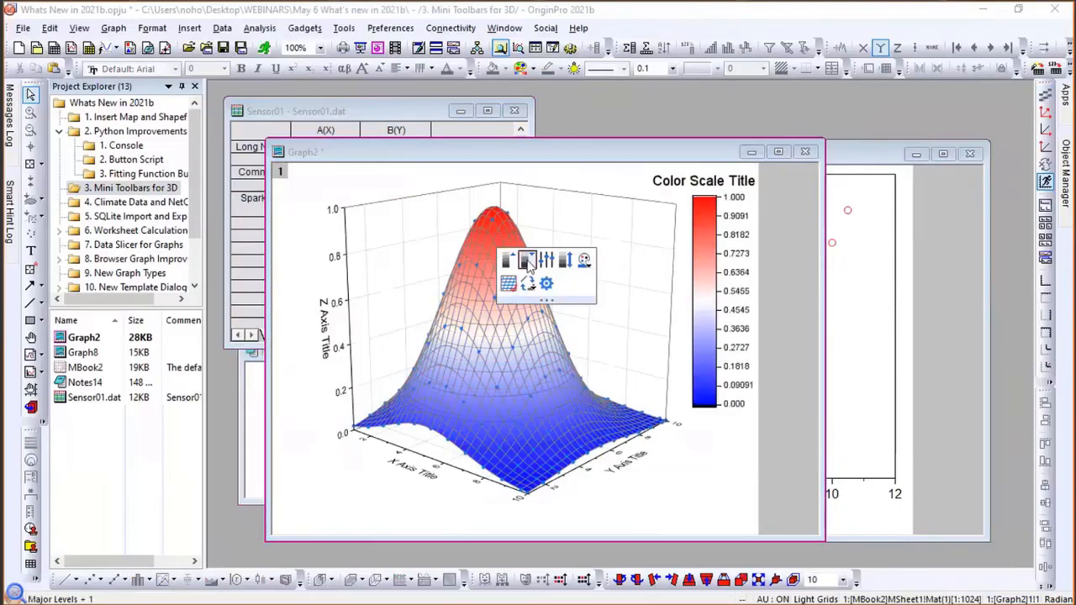
left_click(526, 264)
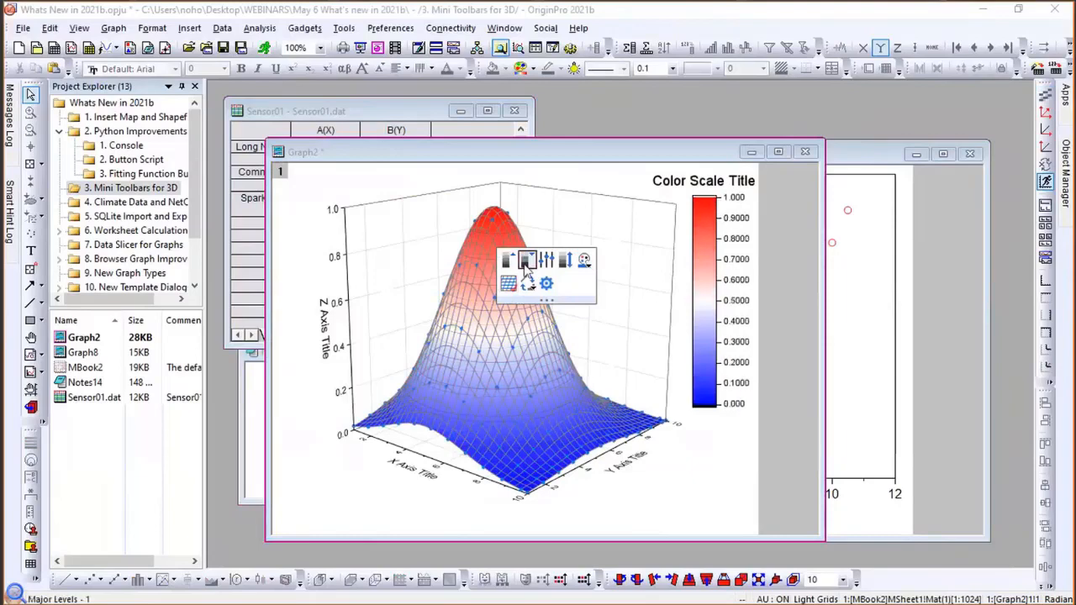
Rotate Graph2's 3D surface freely in Rotate Mode and look at the cube display options in its mini toolbar.
left_click(614, 313)
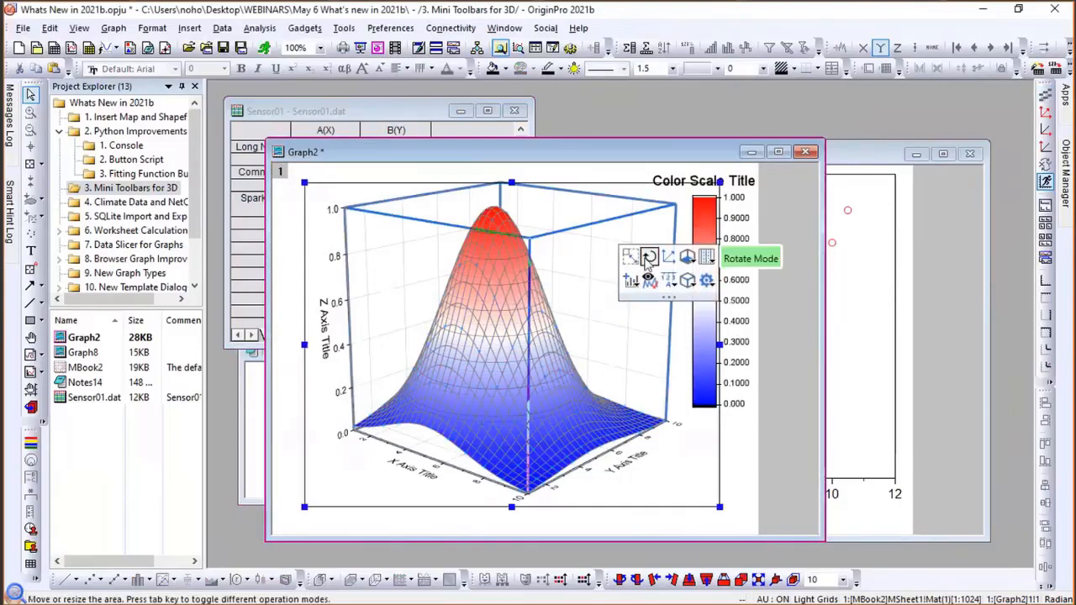
left_click(649, 256)
left_click_drag(516, 298, 567, 295)
left_click(605, 272)
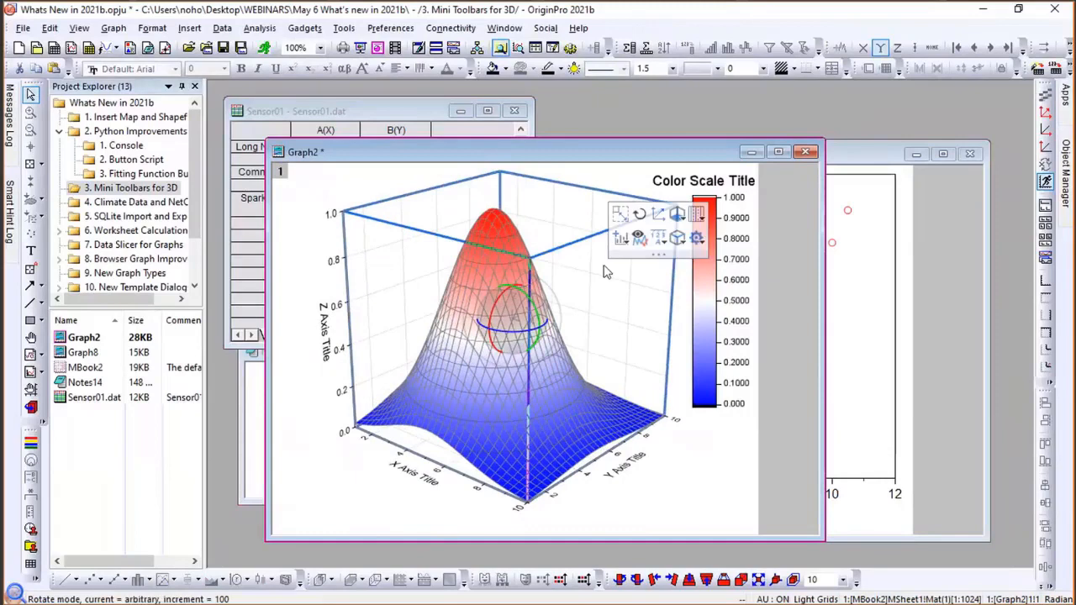
left_click(681, 241)
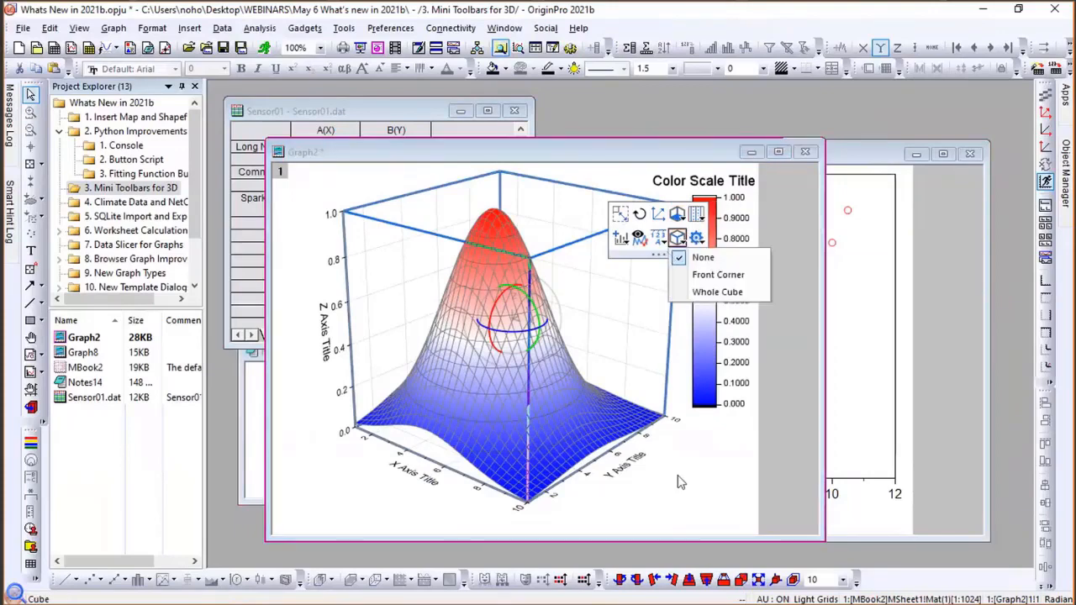
left_click(681, 480)
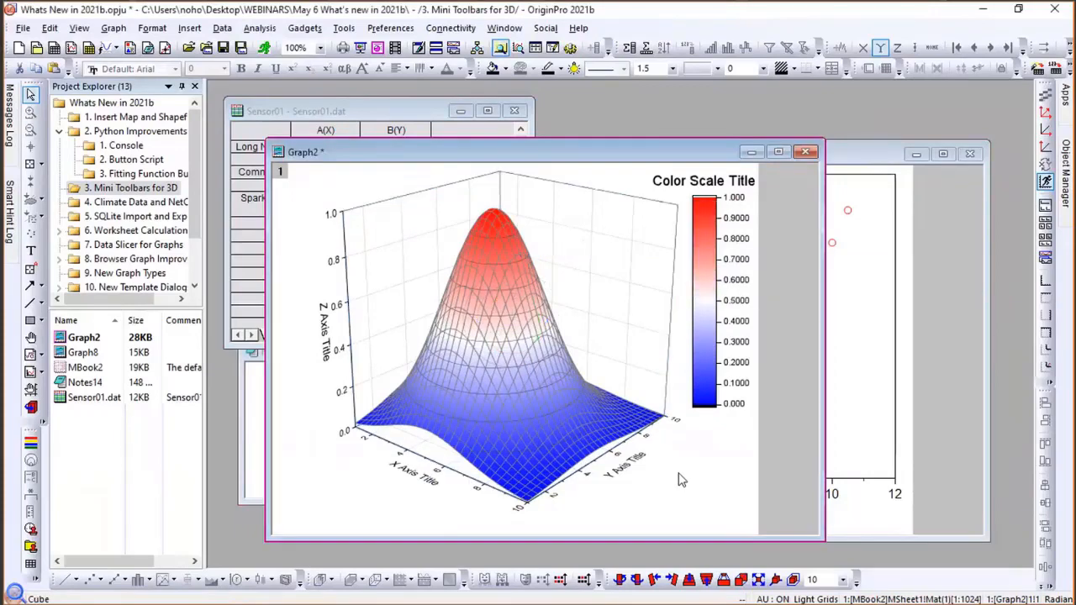
left_click(752, 475)
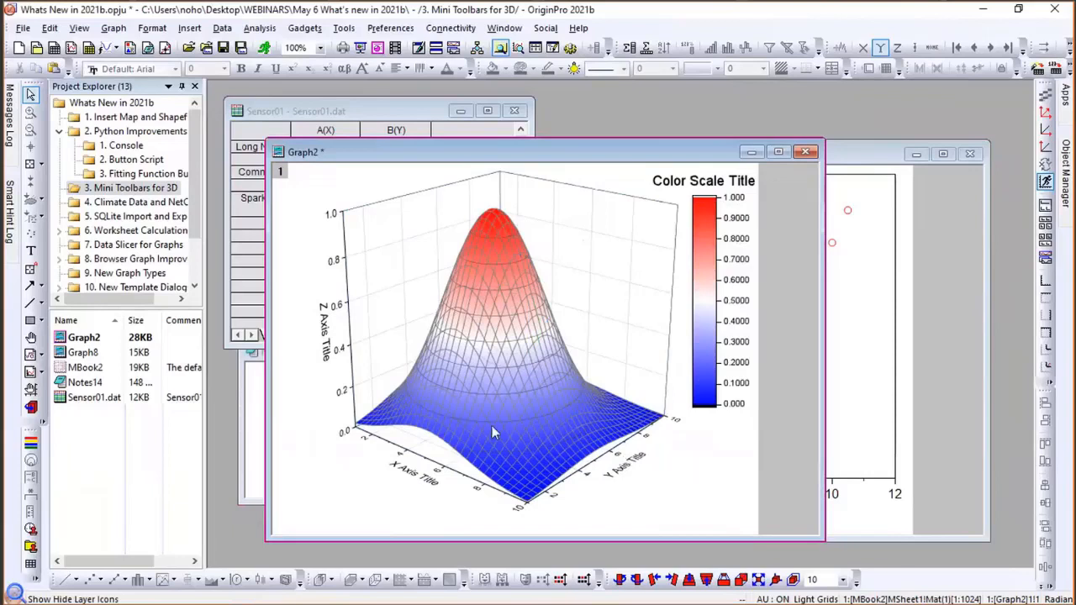
Open the project folder 4. Climate Data and NetCDF and look over the NetCDF blog page linked in Notes16, returning to Origin.
left_click(110, 205)
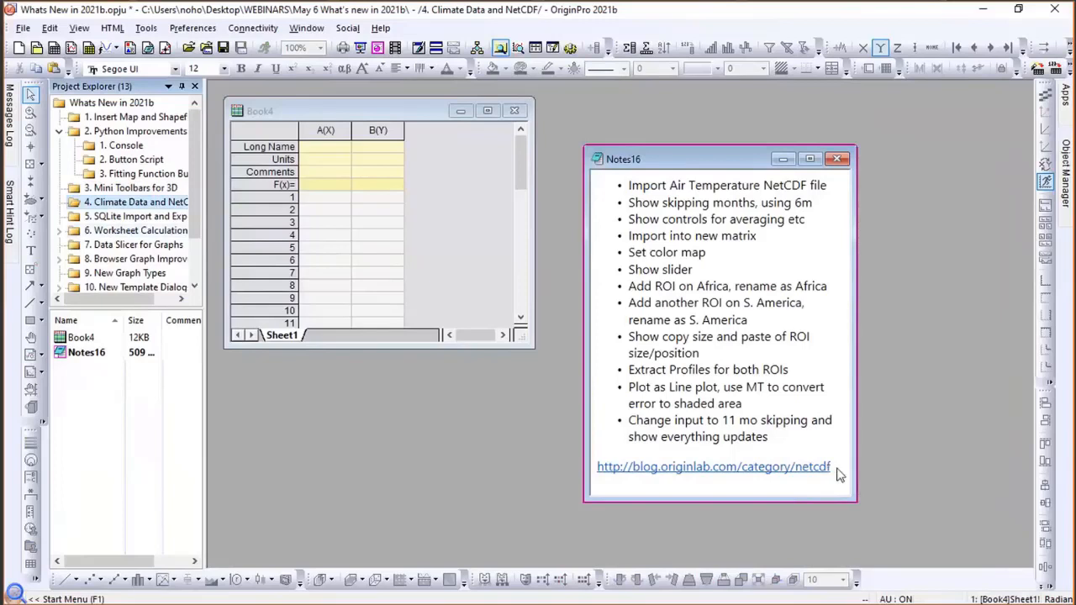
left_click_drag(831, 469, 601, 480)
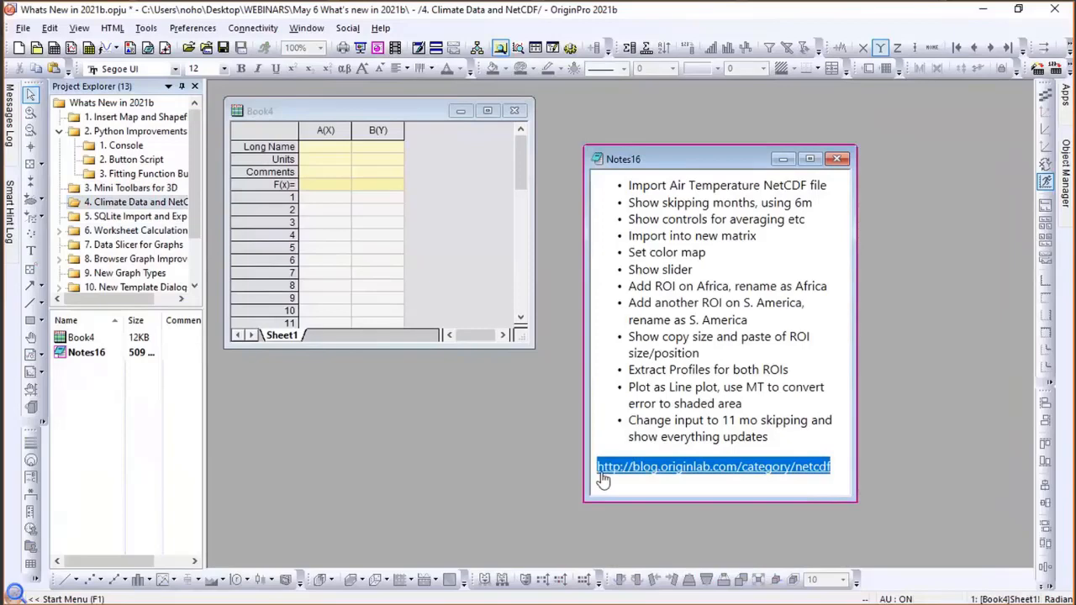
left_click(620, 472)
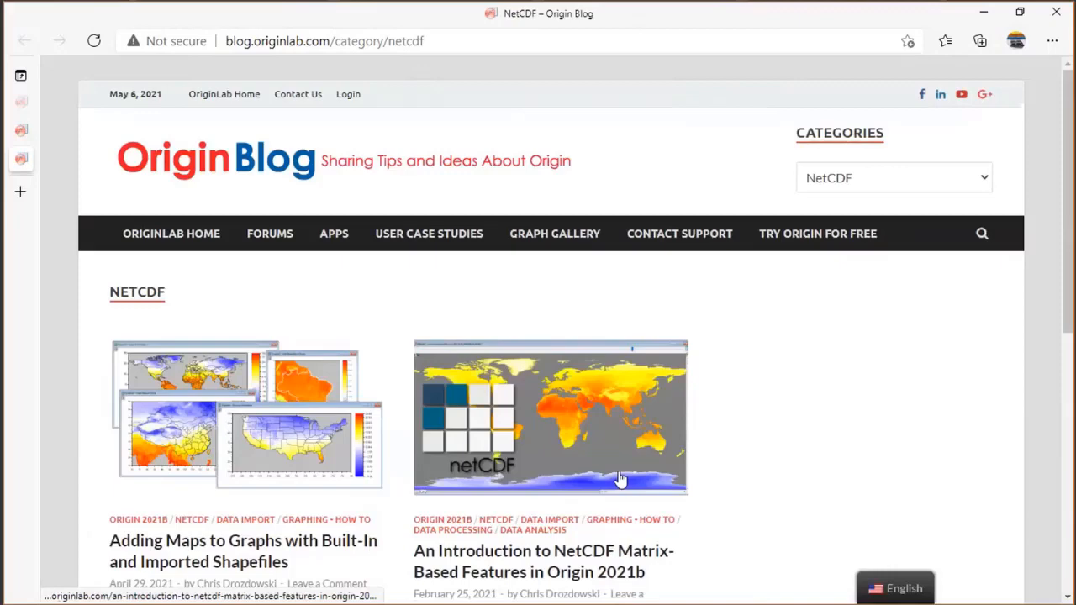
scroll(619, 478, "down", 3)
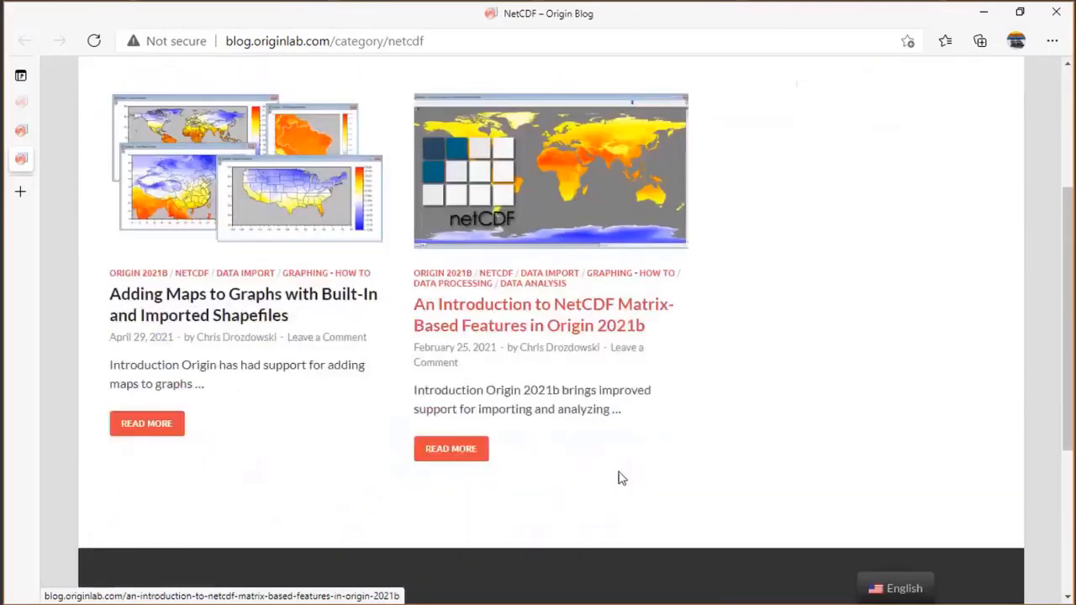
scroll(620, 478, "up", 2)
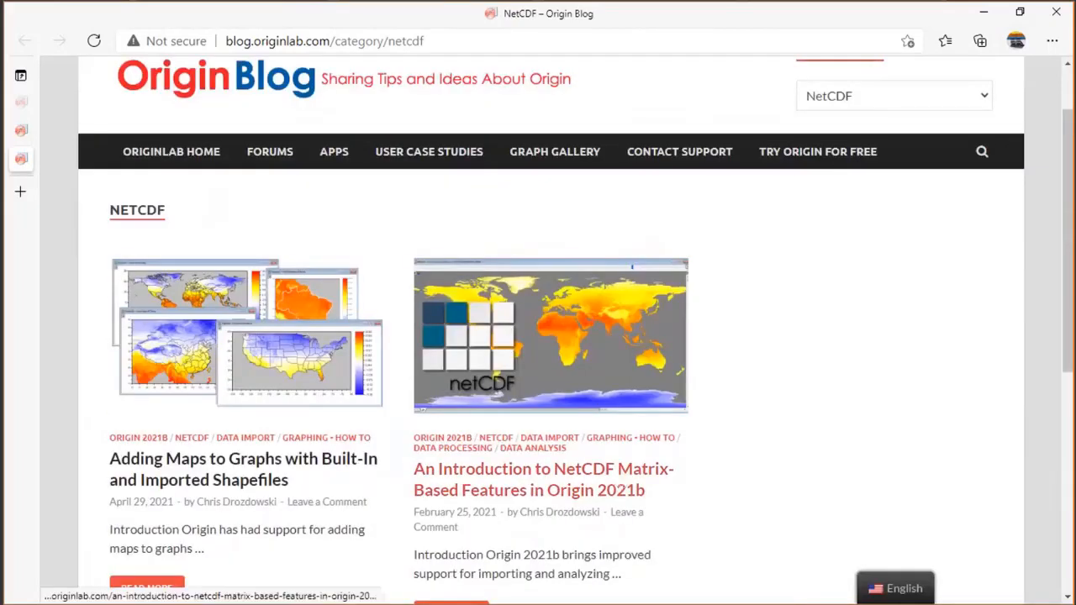
key("alt+Tab")
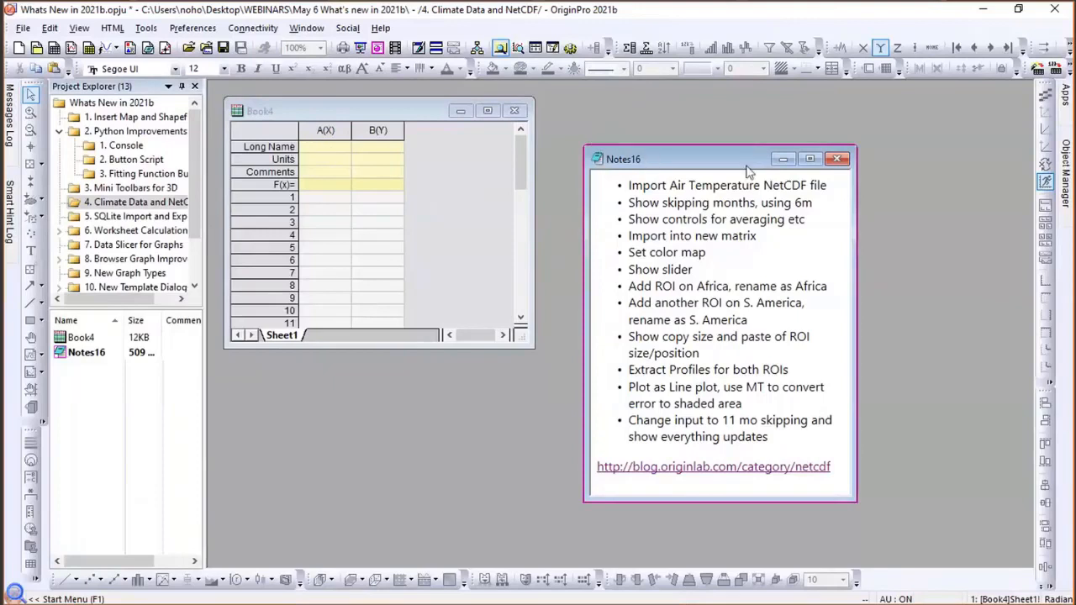
Move Notes16 aside and connect Book4 to the NetCDF file air.mon.mean.v501-2000-2017.nc.
left_click_drag(792, 165, 928, 173)
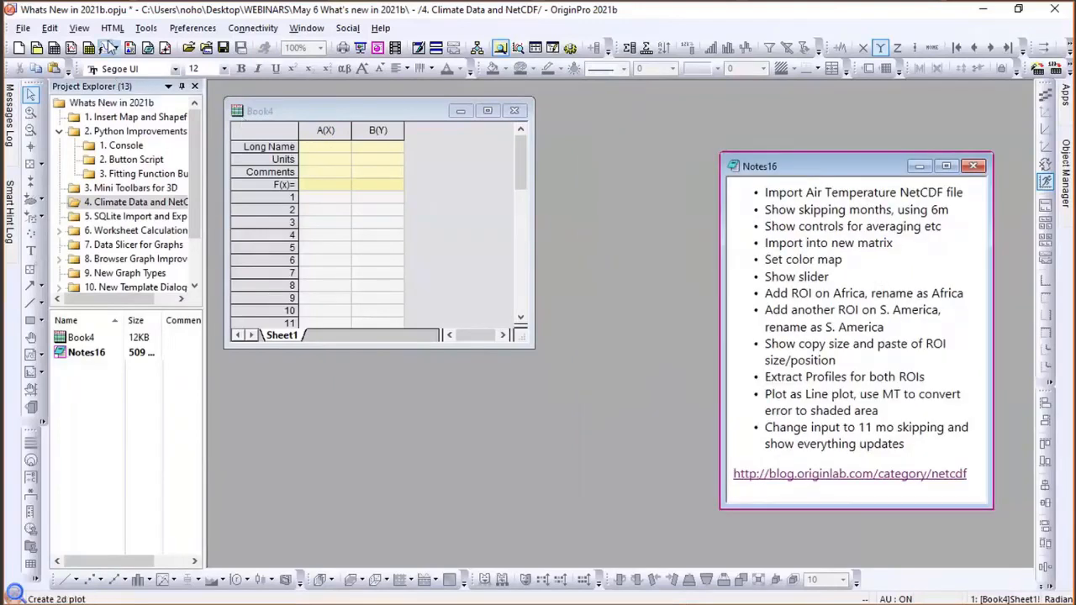
left_click(308, 104)
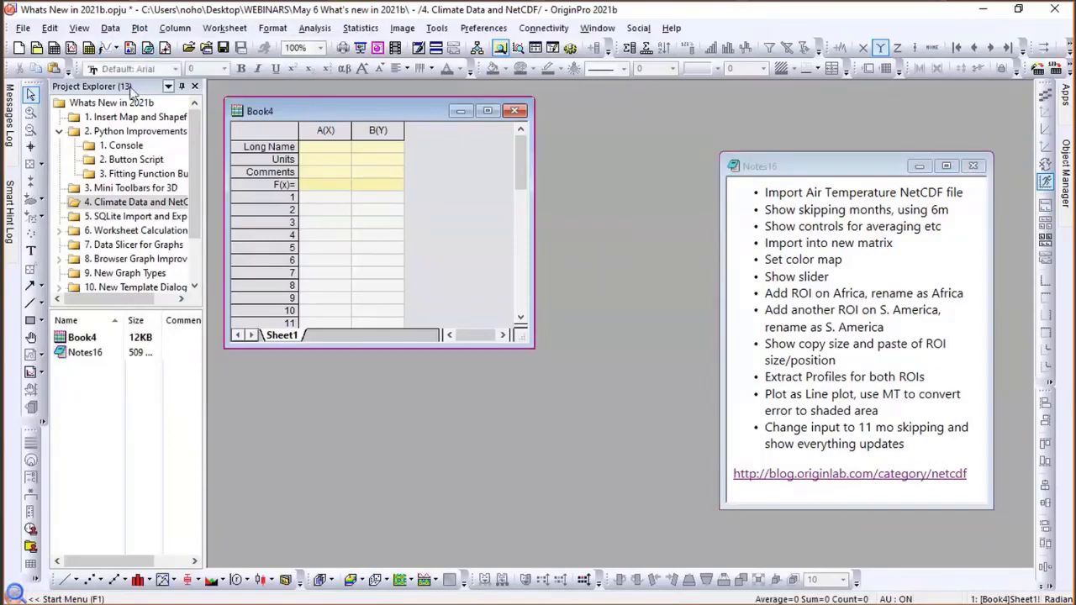
left_click(109, 29)
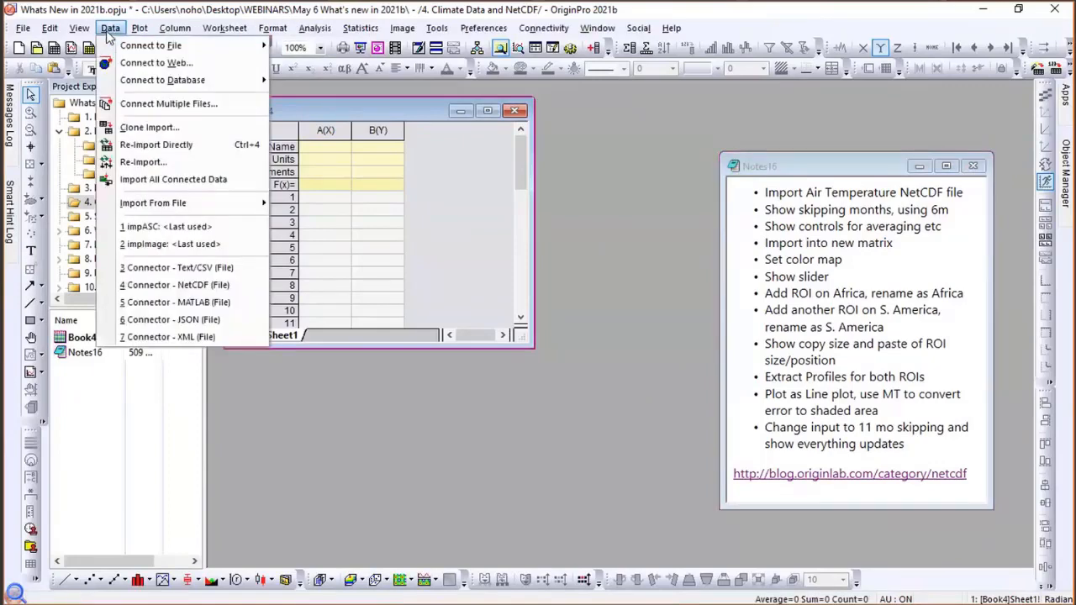
mouse_move(126, 47)
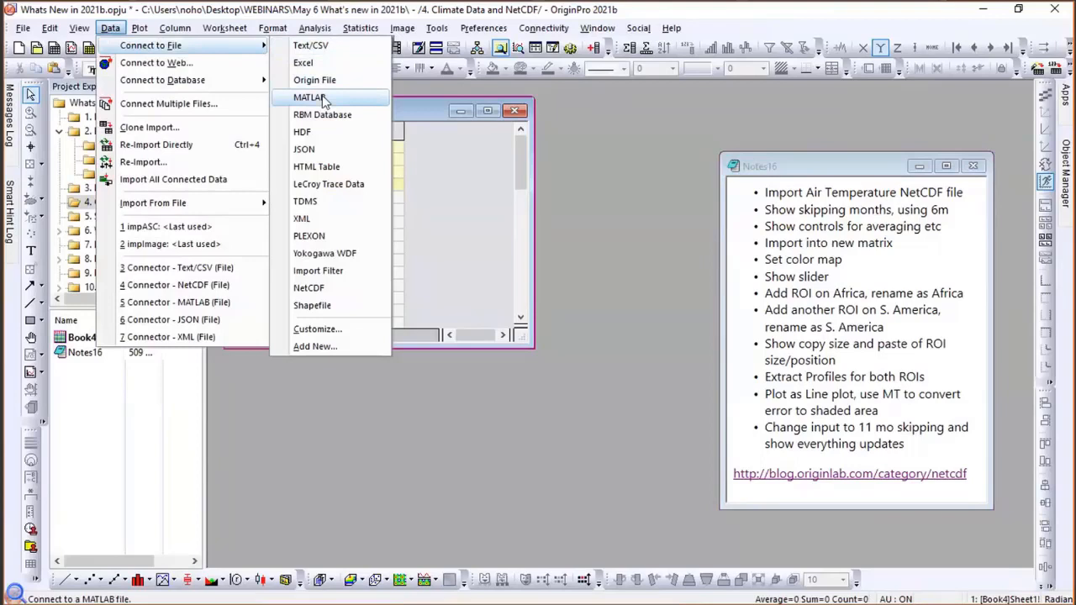
left_click(329, 289)
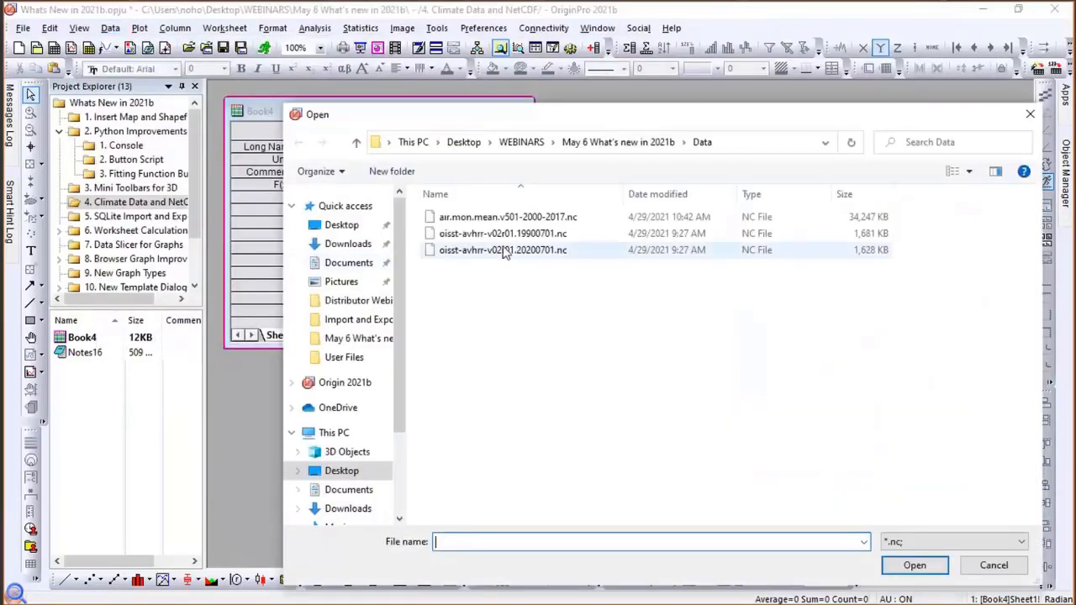
left_click(462, 220)
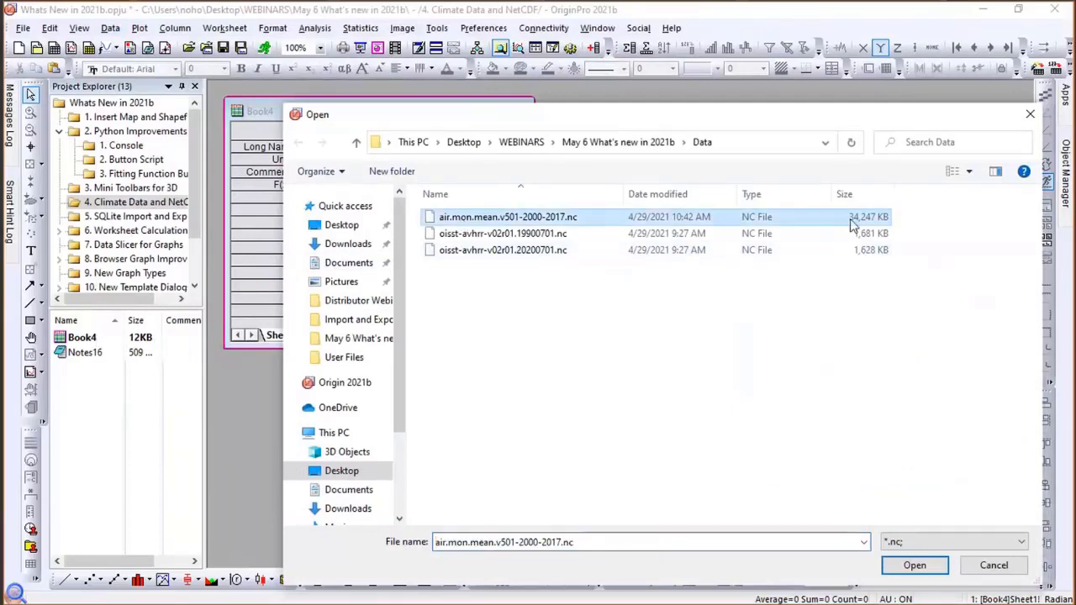
left_click(898, 568)
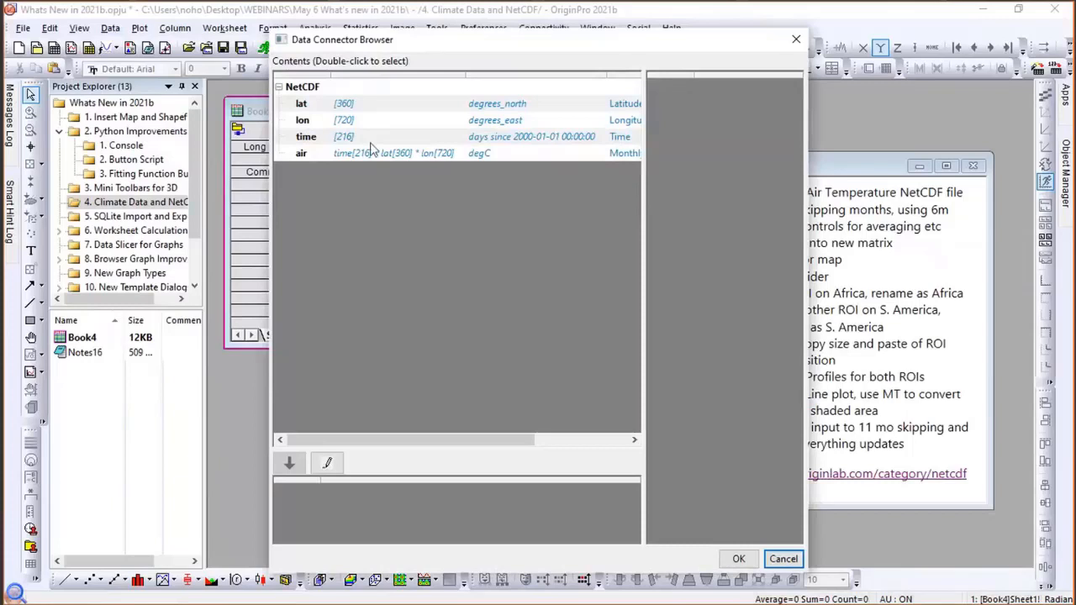
Examine the attributes of the NetCDF root and the air variable, and add air to the import using a new Matrixbook.
left_click(313, 88)
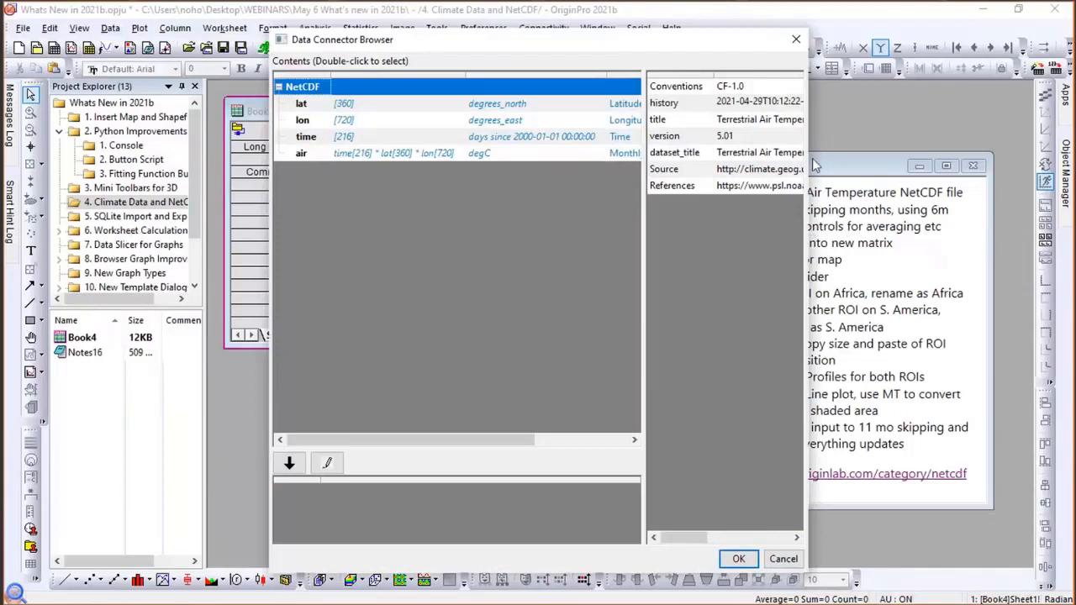
left_click_drag(809, 166, 976, 166)
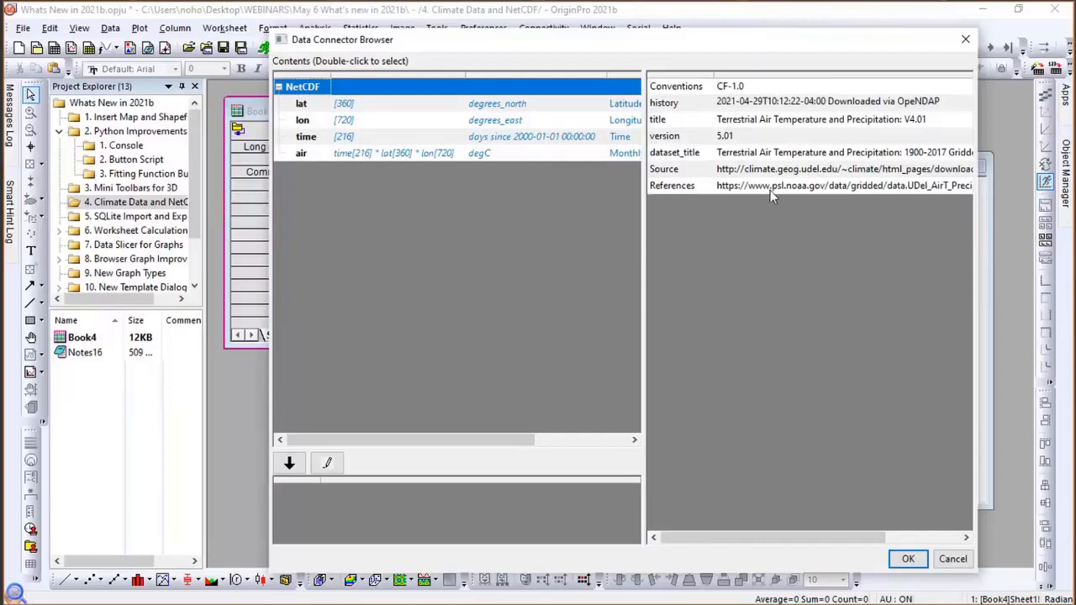
left_click(348, 153)
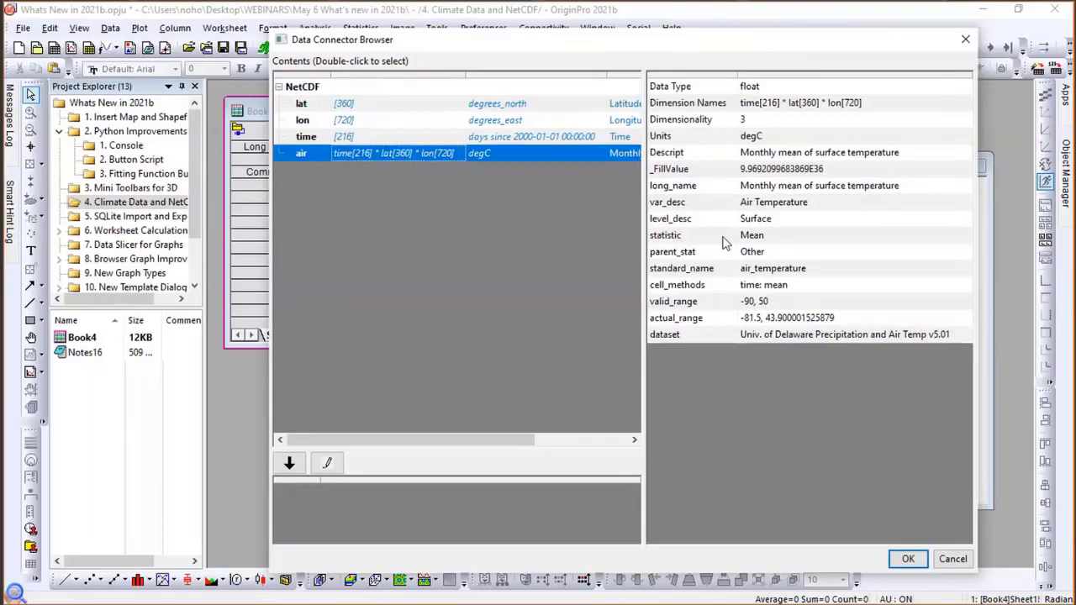
double_click(357, 154)
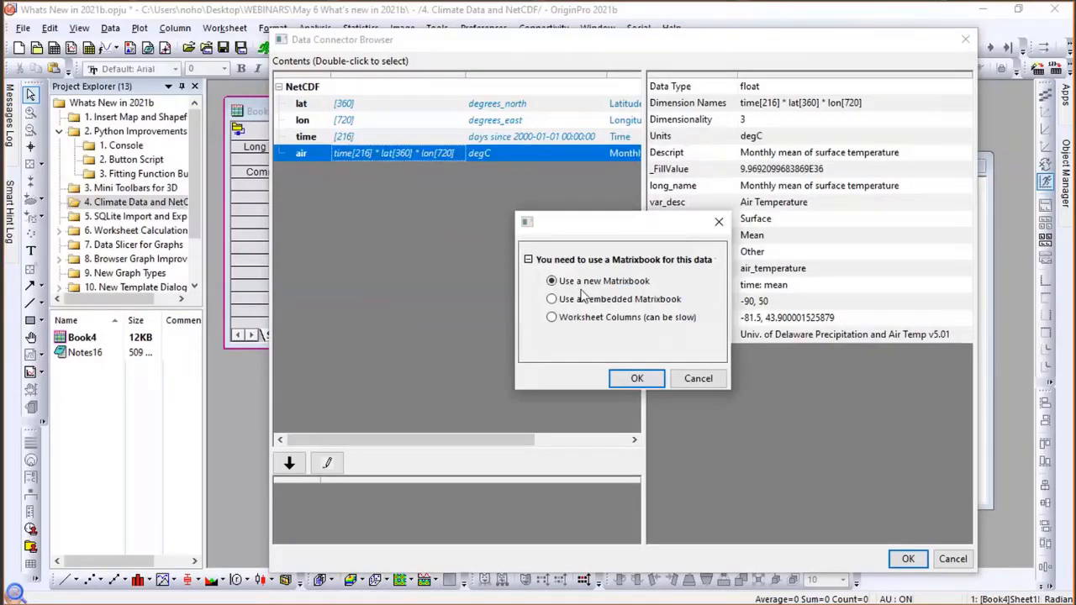
left_click(637, 378)
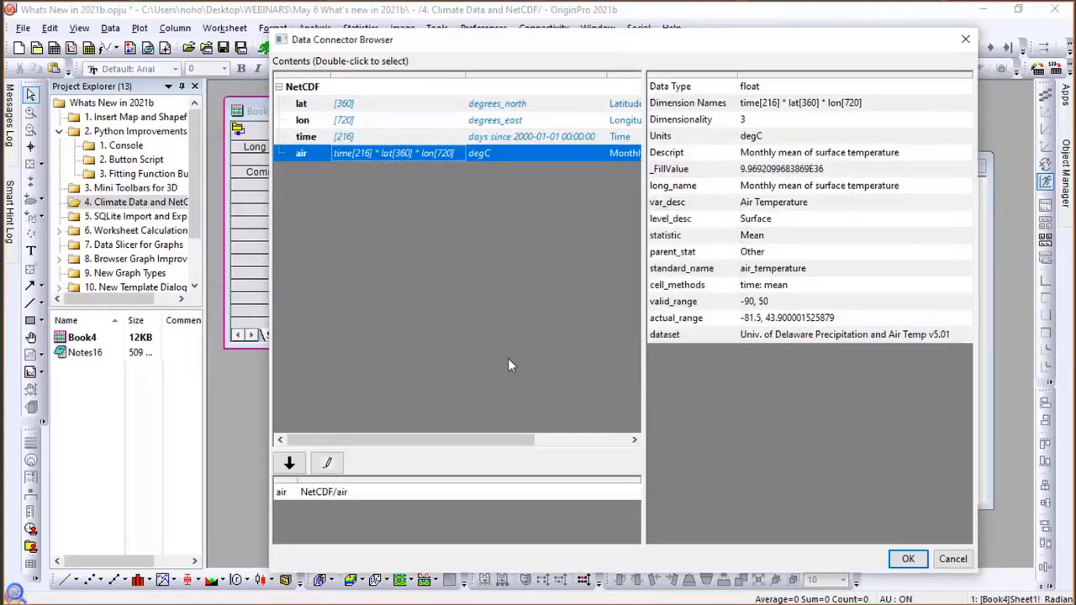
Enable time axis skipping in the air variable's import options, reading 1 and skipping 6m.
left_click(328, 465)
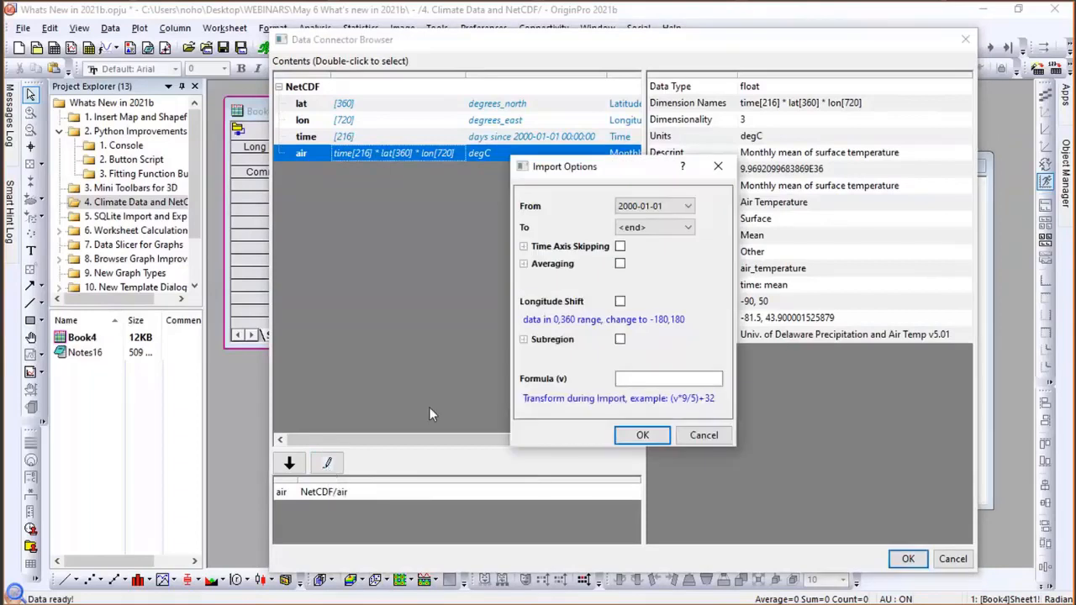
left_click(690, 210)
left_click(690, 216)
left_click(620, 247)
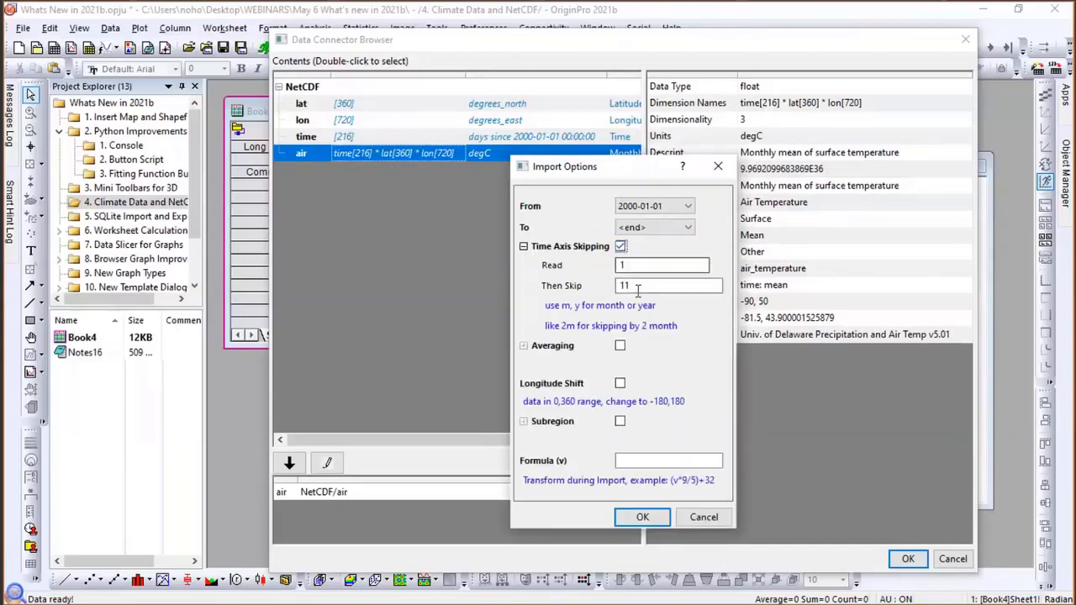
double_click(618, 286)
type("6m")
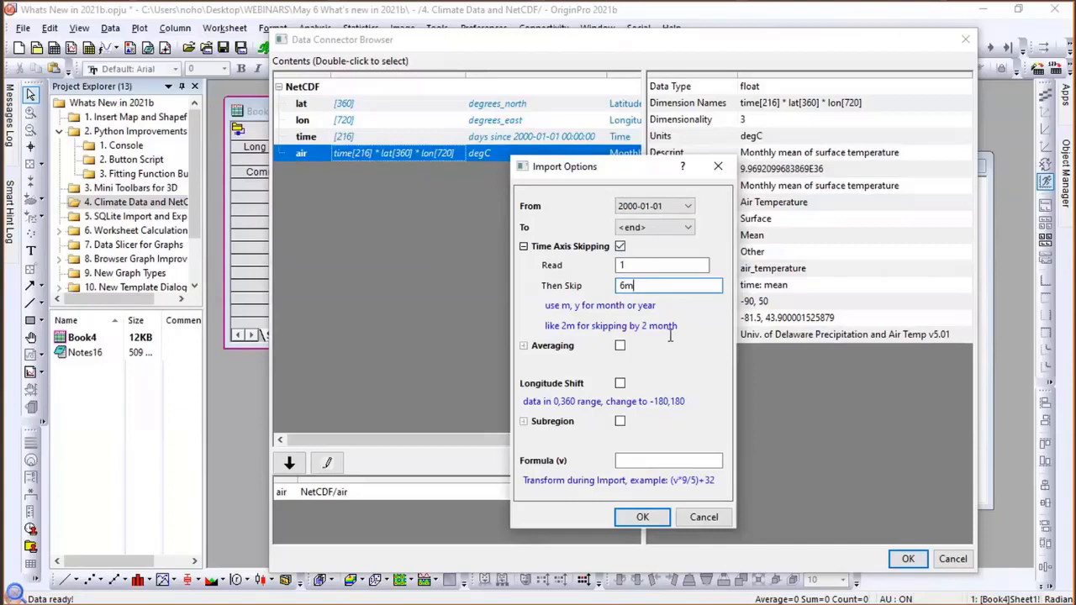
left_click(644, 517)
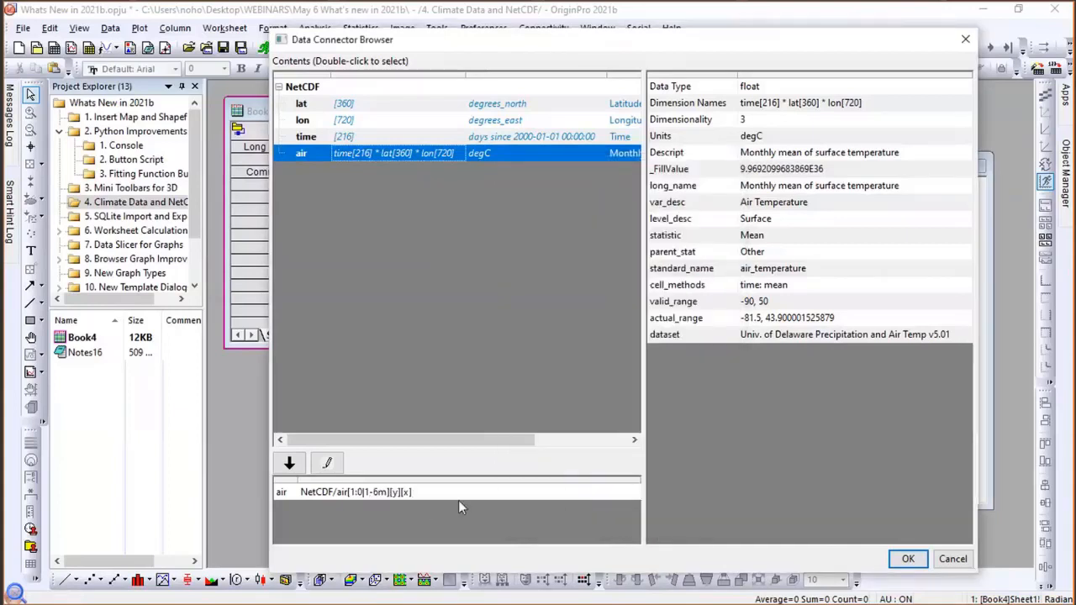
Import the air data with these settings and enlarge the resulting matrix window.
left_click(906, 559)
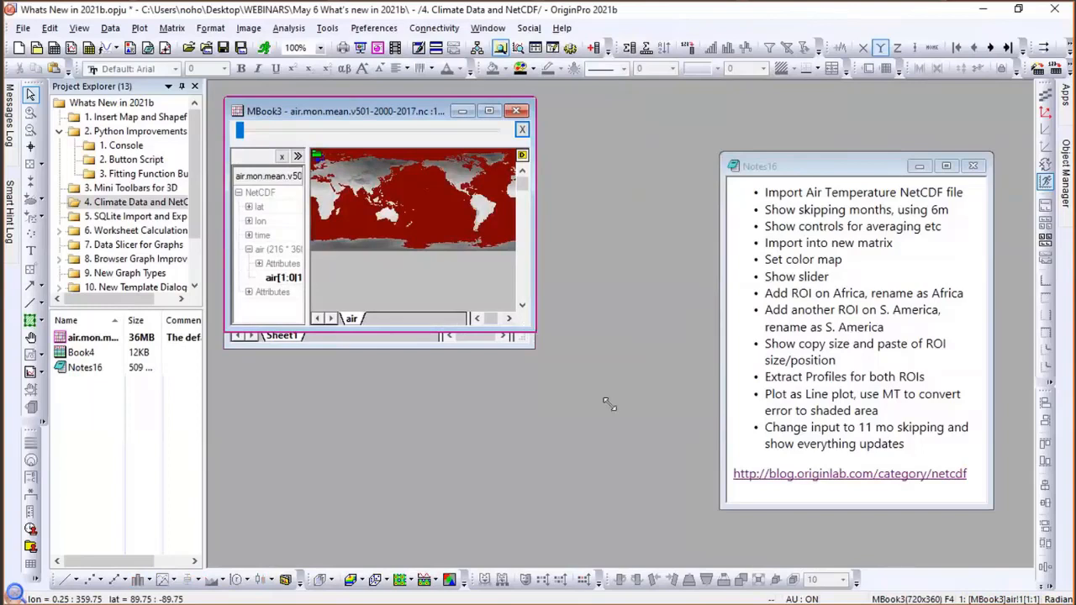
left_click_drag(702, 432, 704, 433)
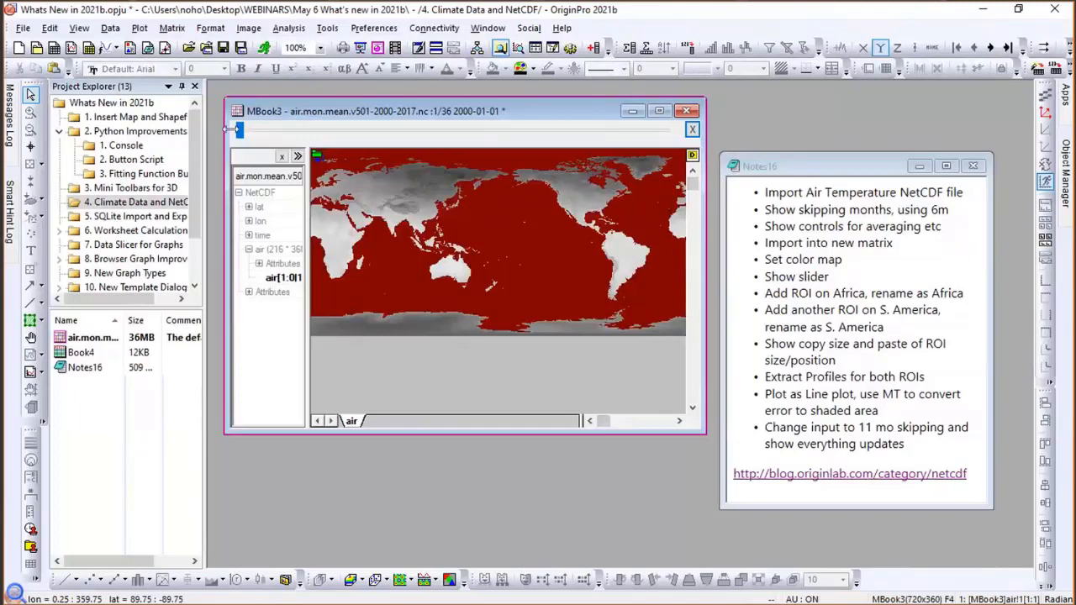
Browse the first few time frames of the air temperature matrix, going back to 2000-01-01.
left_click_drag(240, 134, 225, 152)
left_click_drag(239, 135, 248, 134)
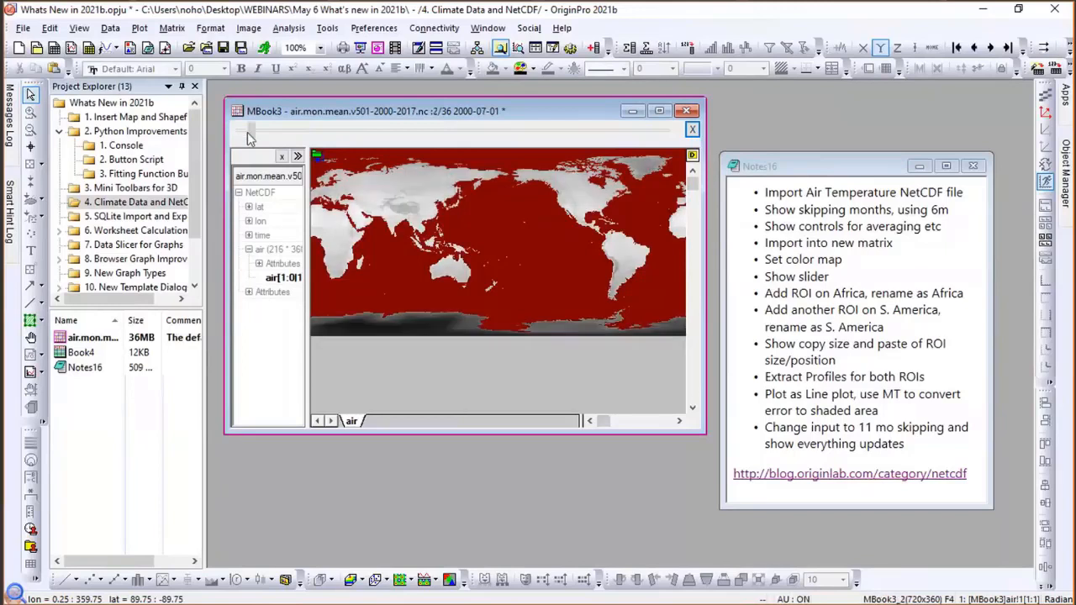
left_click_drag(247, 134, 259, 134)
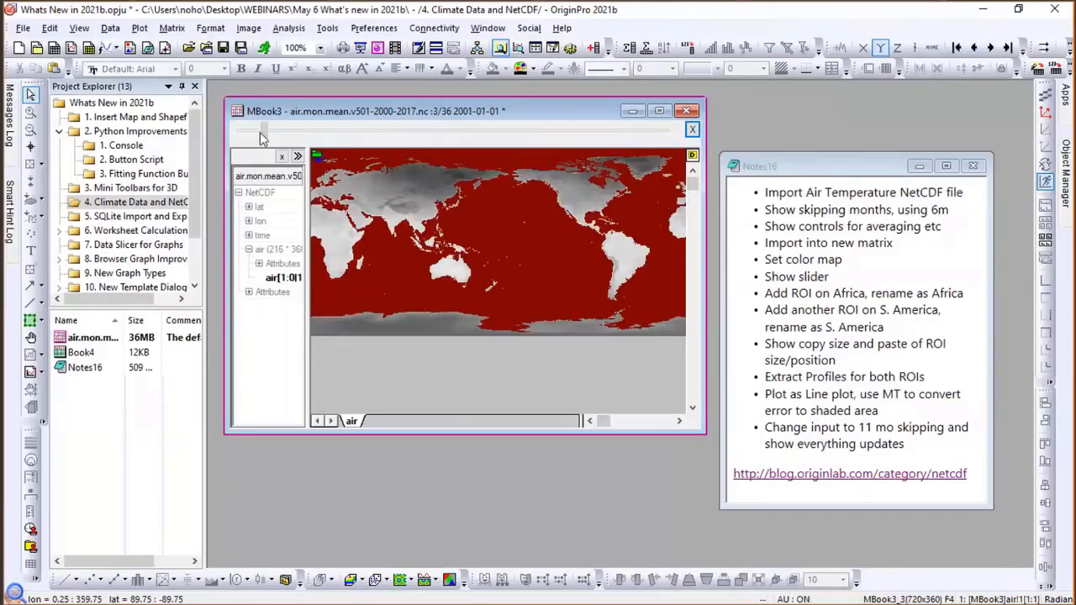
left_click_drag(259, 134, 241, 136)
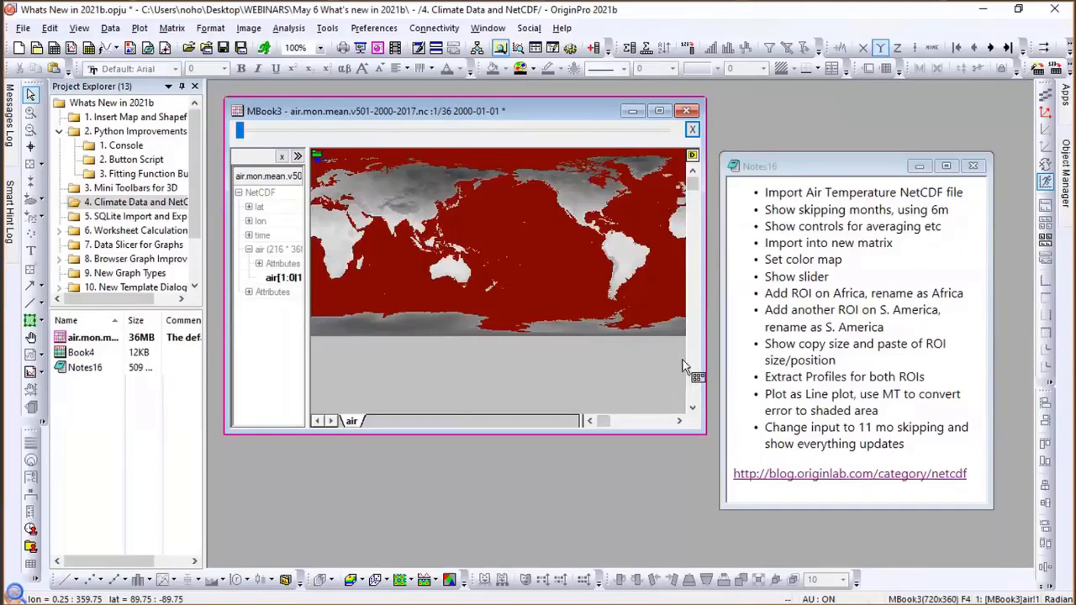
Set the color of the missing-value ocean areas on the air temperature map to light gray.
mouse_move(682, 362)
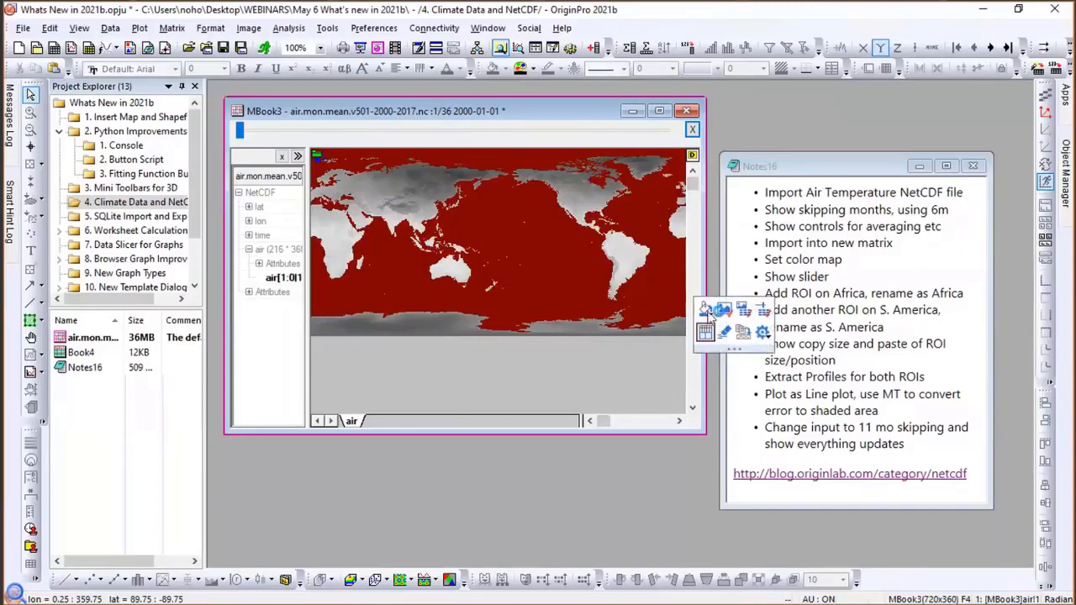
left_click(723, 310)
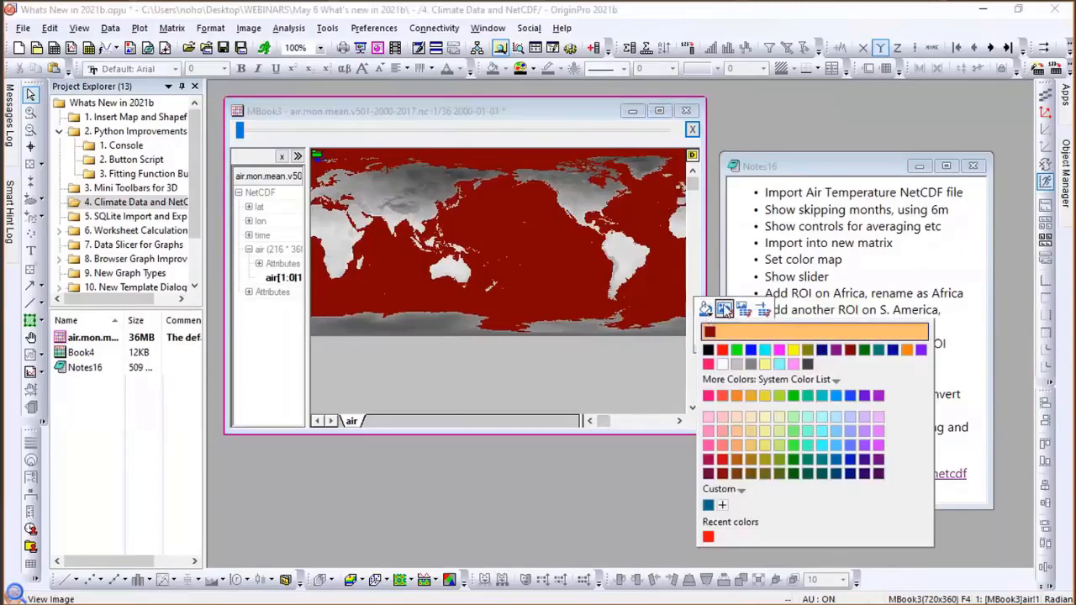
left_click(737, 368)
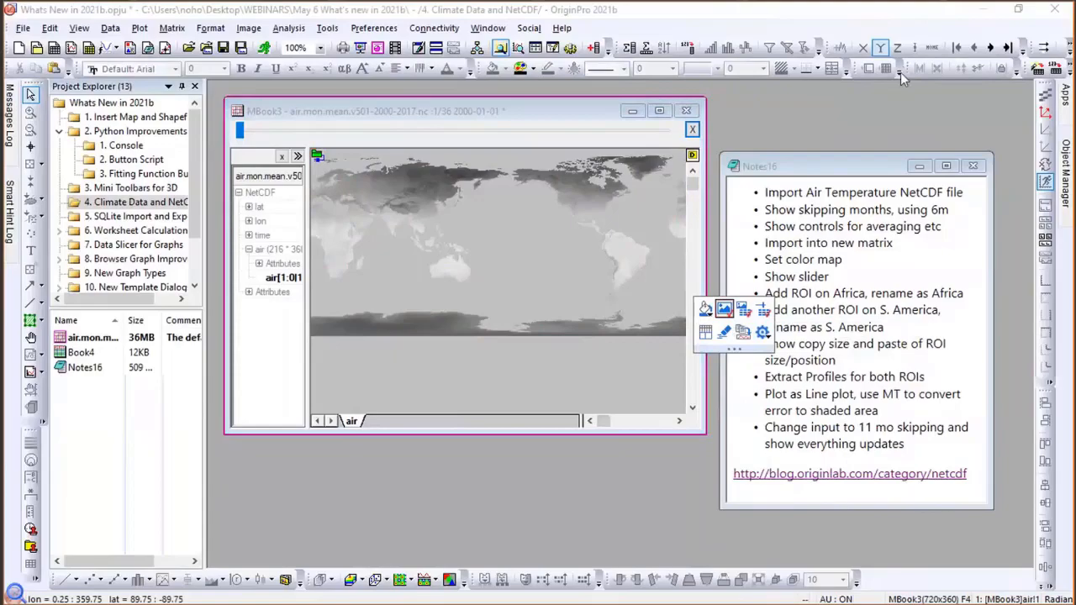
Apply the Temperature palette to the air temperature map and enlarge the matrix window.
left_click(1018, 9)
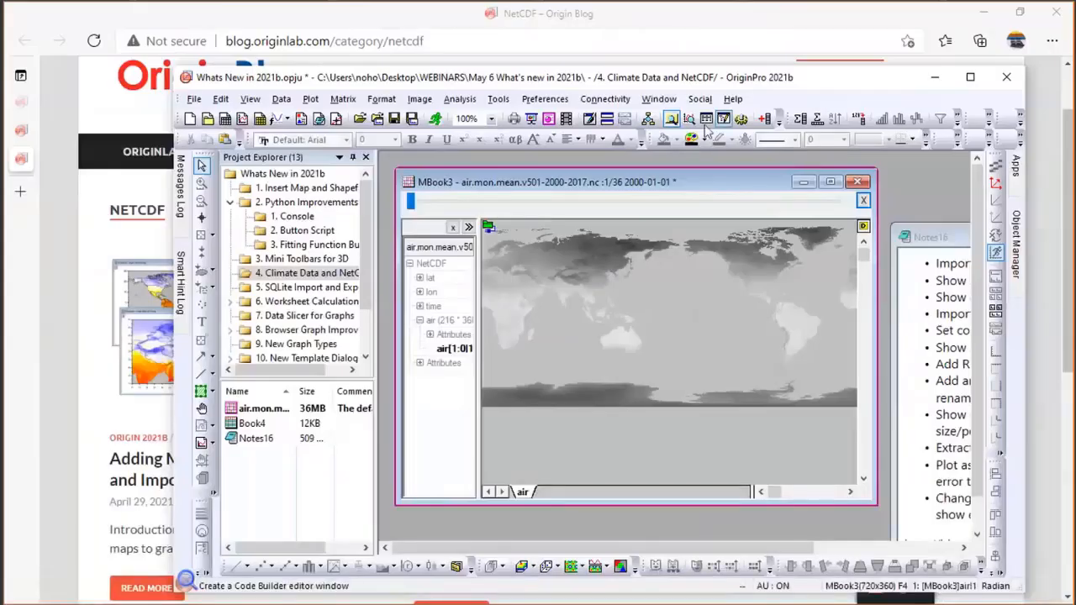
left_click(704, 140)
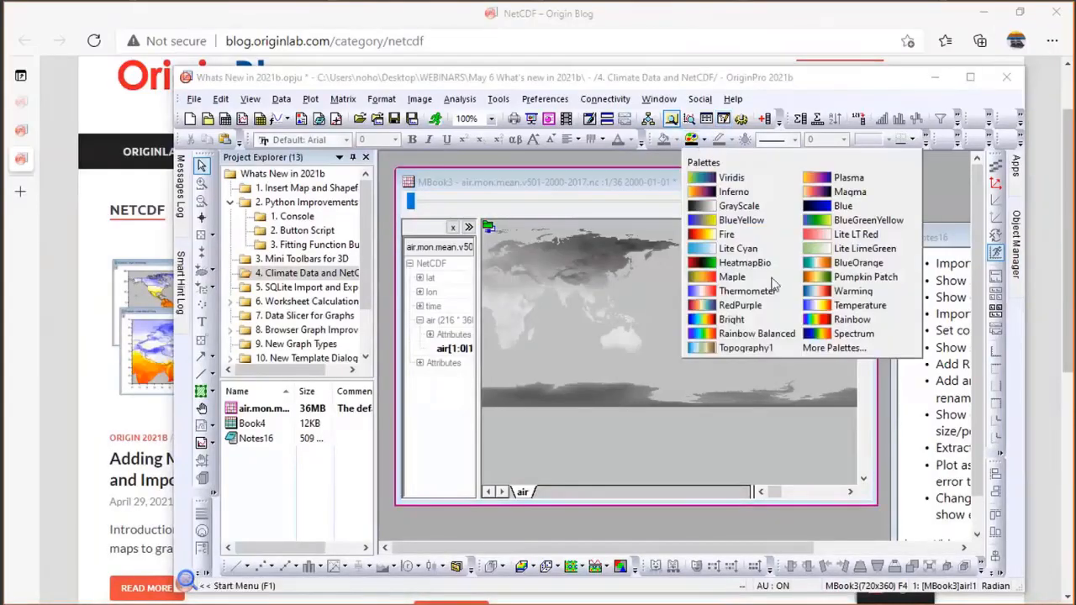
left_click(816, 306)
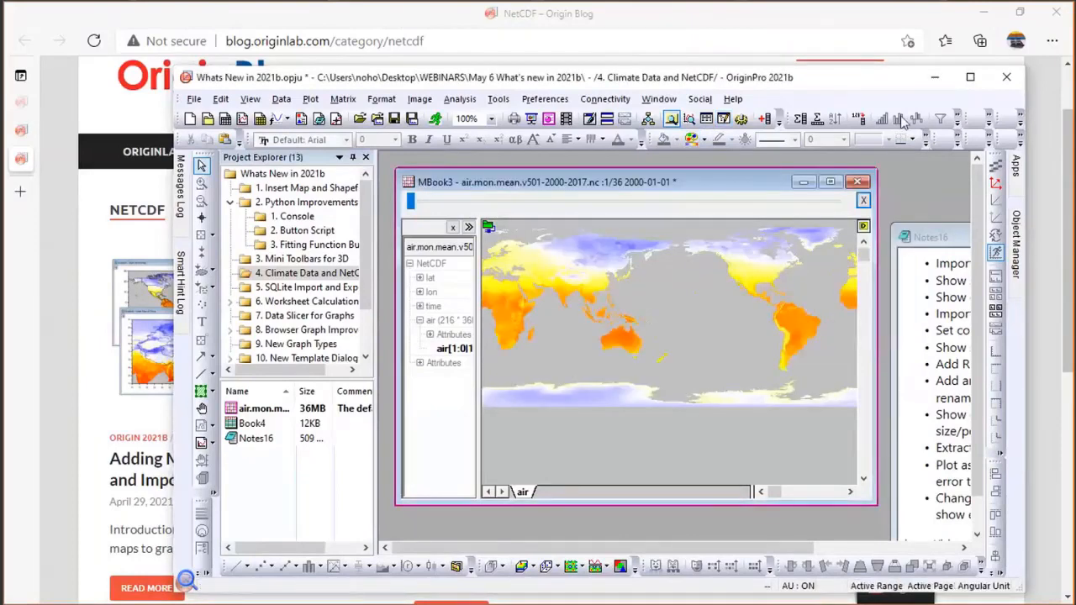
left_click(970, 78)
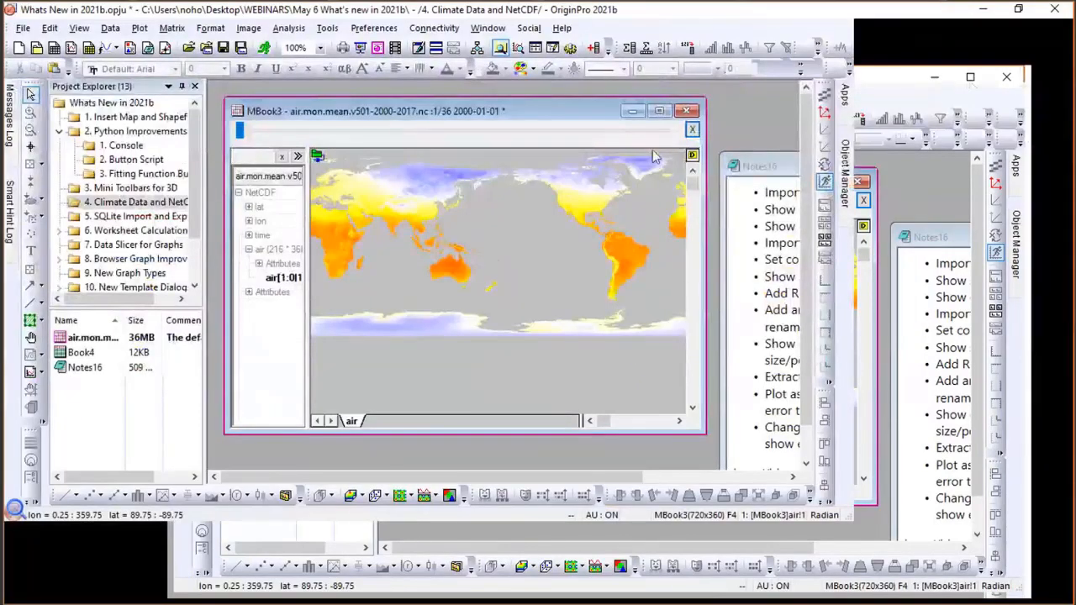
mouse_move(240, 132)
left_mouse_down()
mouse_move(657, 137)
mouse_move(239, 153)
left_mouse_up()
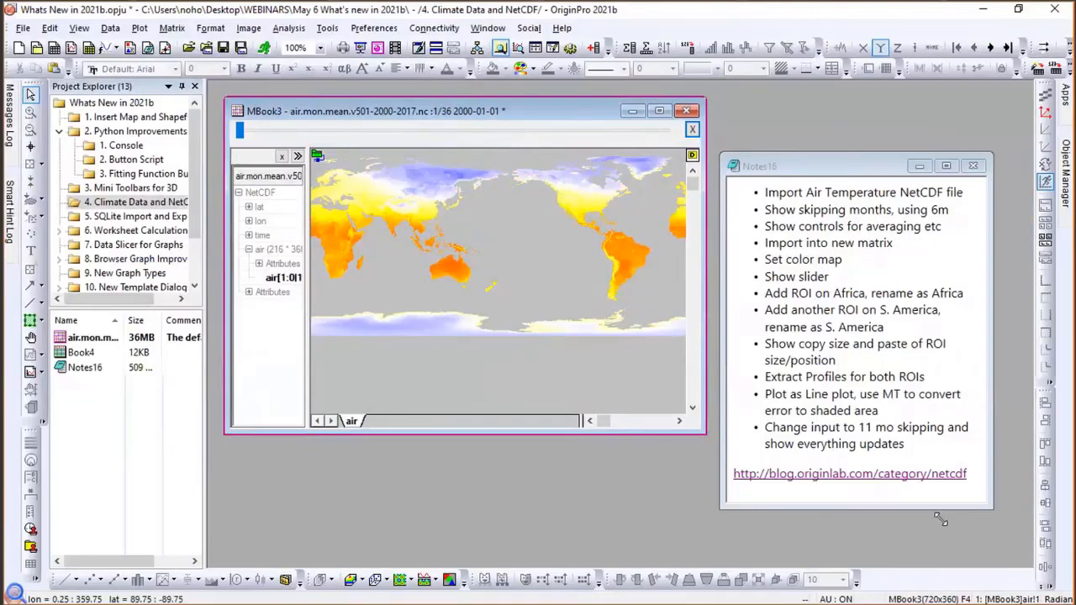
left_click_drag(942, 521, 947, 519)
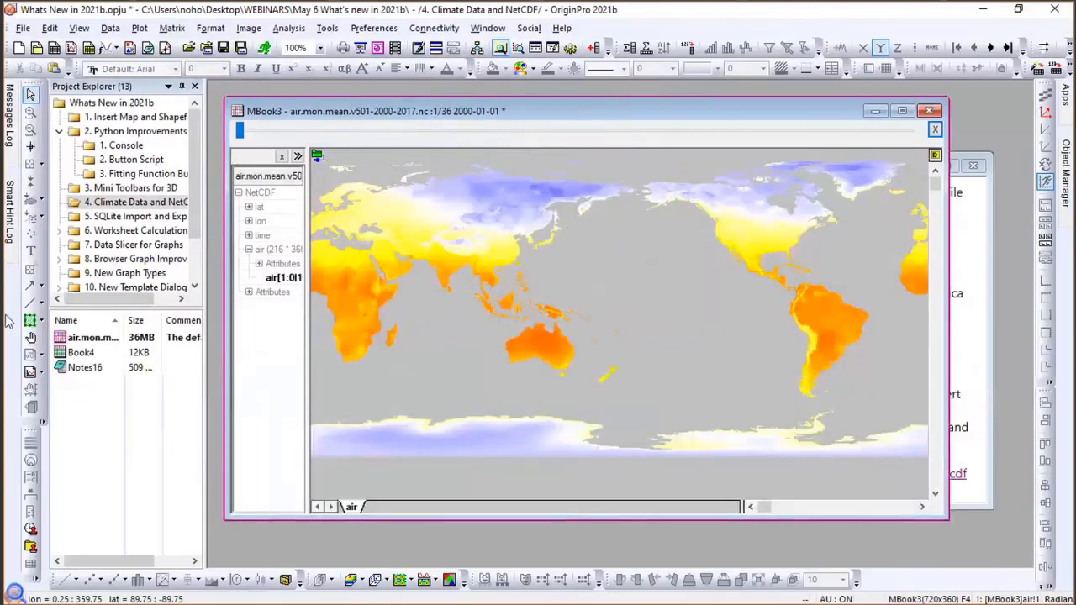
Draw a rectangular ROI over central Africa, about longitude 14 to 39 and latitude 1.8 to -6.4, and name it Africa.
left_click(30, 325)
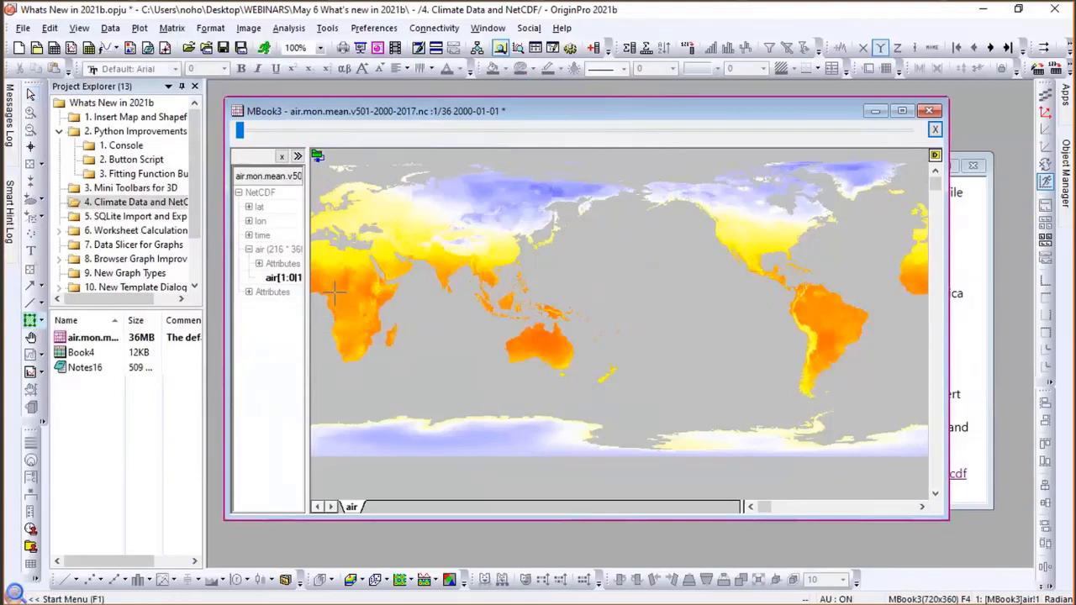
mouse_move(332, 292)
left_mouse_down()
mouse_move(344, 308)
mouse_move(376, 309)
mouse_move(368, 300)
left_mouse_up()
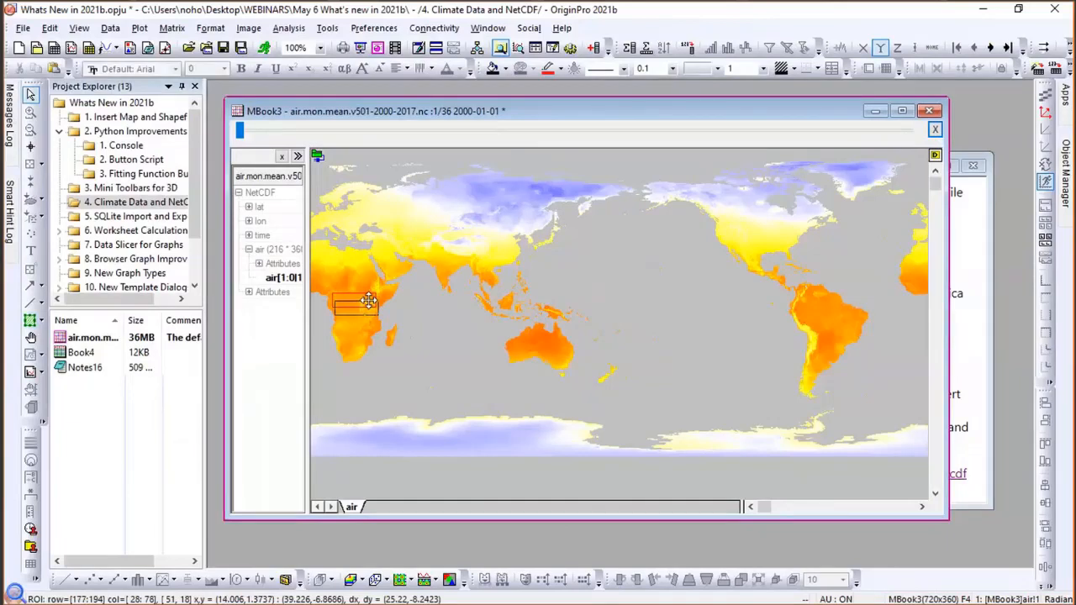
double_click(369, 303)
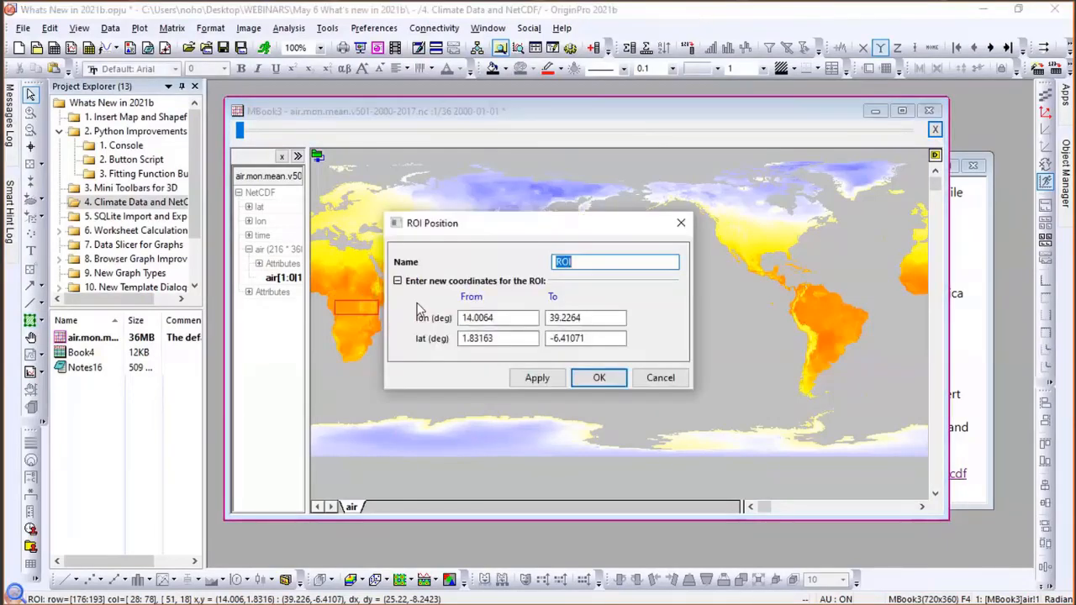
type("Ar")
key("BackSpace")
type("frica")
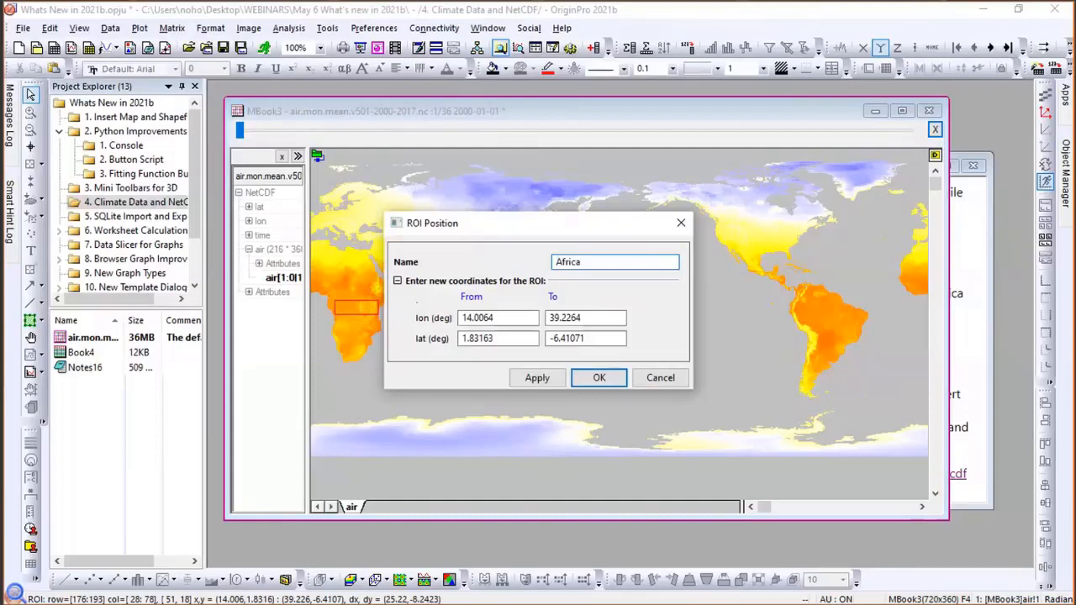
left_click(599, 378)
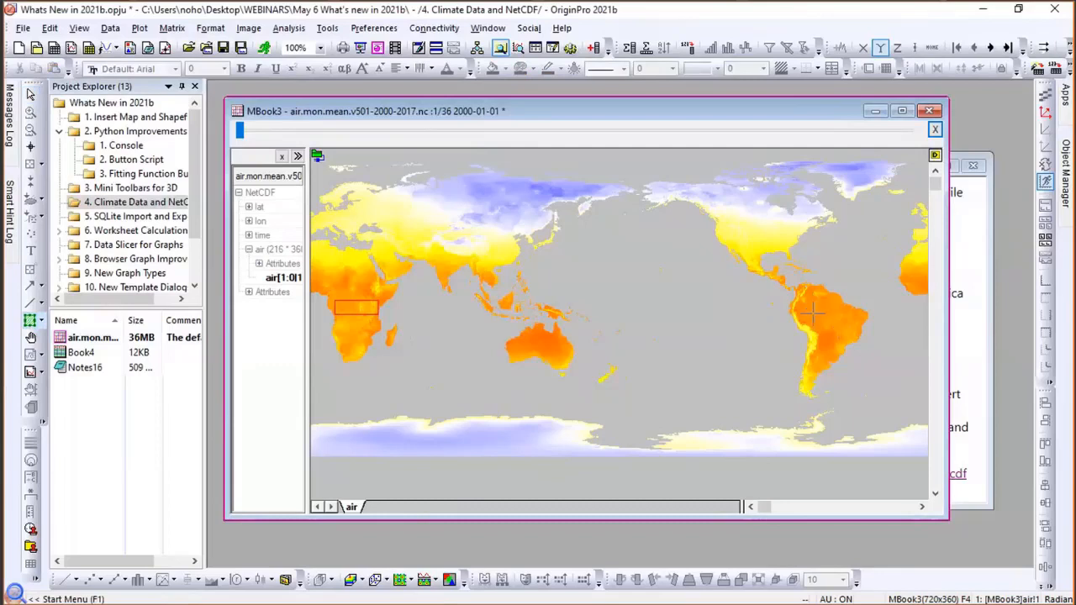
Draw a second ROI over South America, about longitude 292 to 312 and latitude -4.6 to -12.8, and name it S America.
left_click_drag(813, 313, 848, 326)
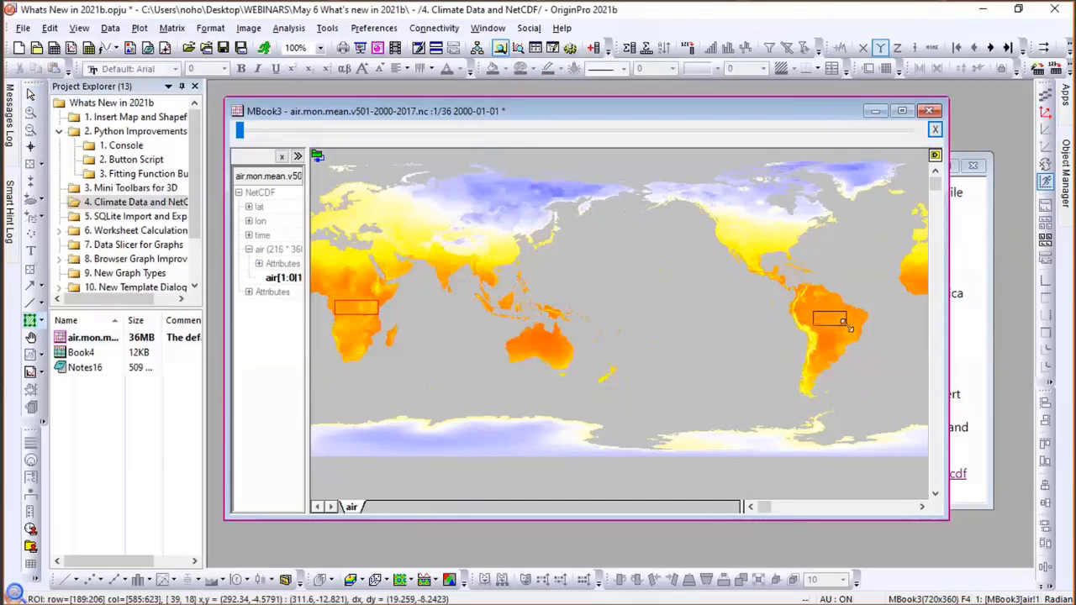
double_click(845, 323)
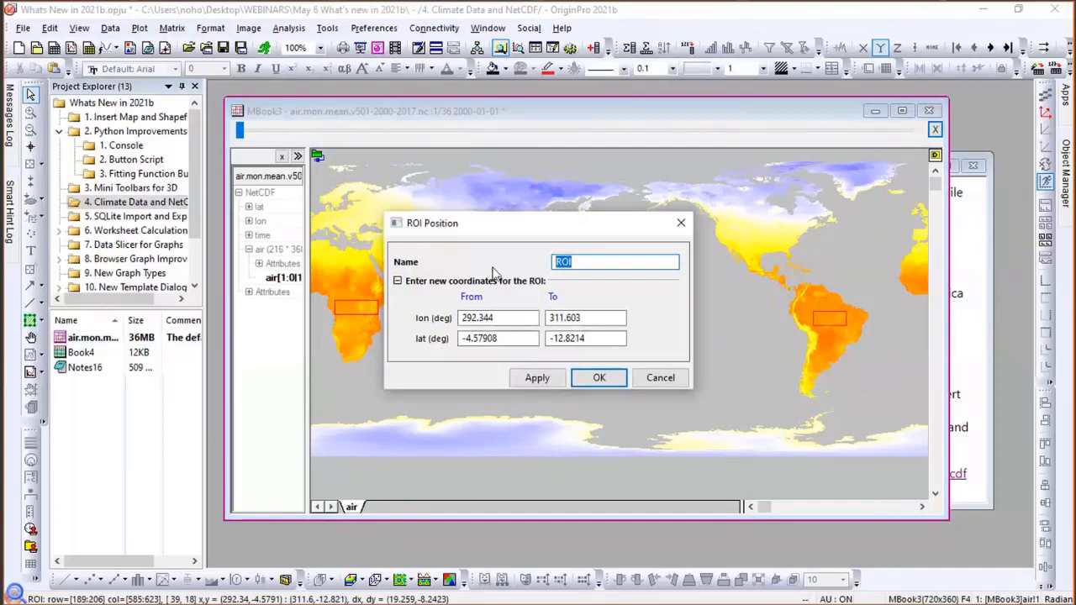
type("S")
type(" merica")
key("BackSpace")
key("BackSpace")
key("BackSpace")
key("BackSpace")
key("BackSpace")
key("BackSpace")
type("America")
left_click(617, 378)
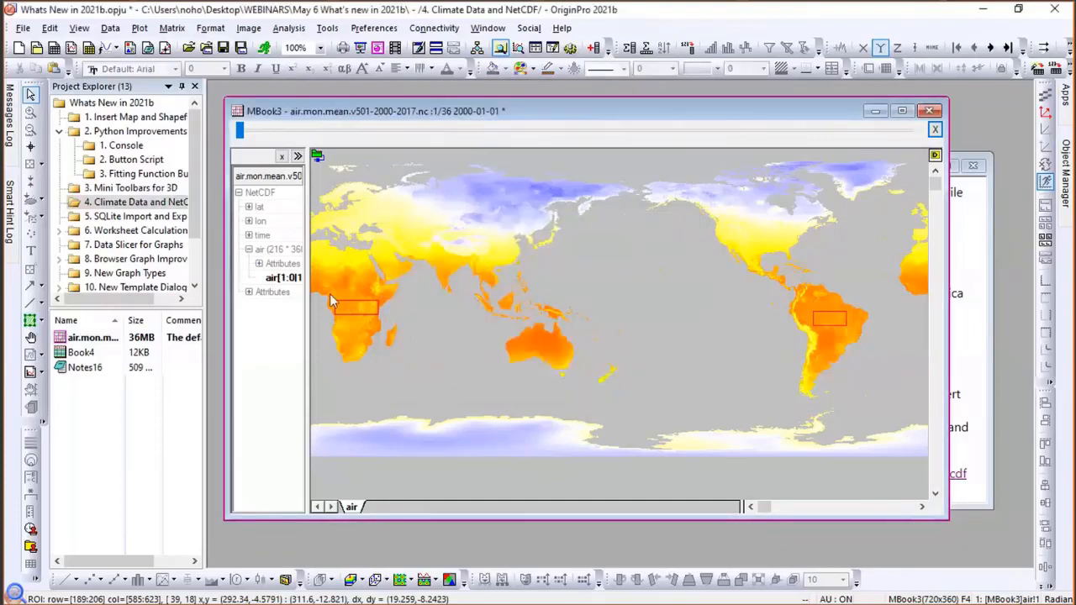
Copy the Africa ROI's positions and paste only the width onto the S America ROI.
left_click(344, 305)
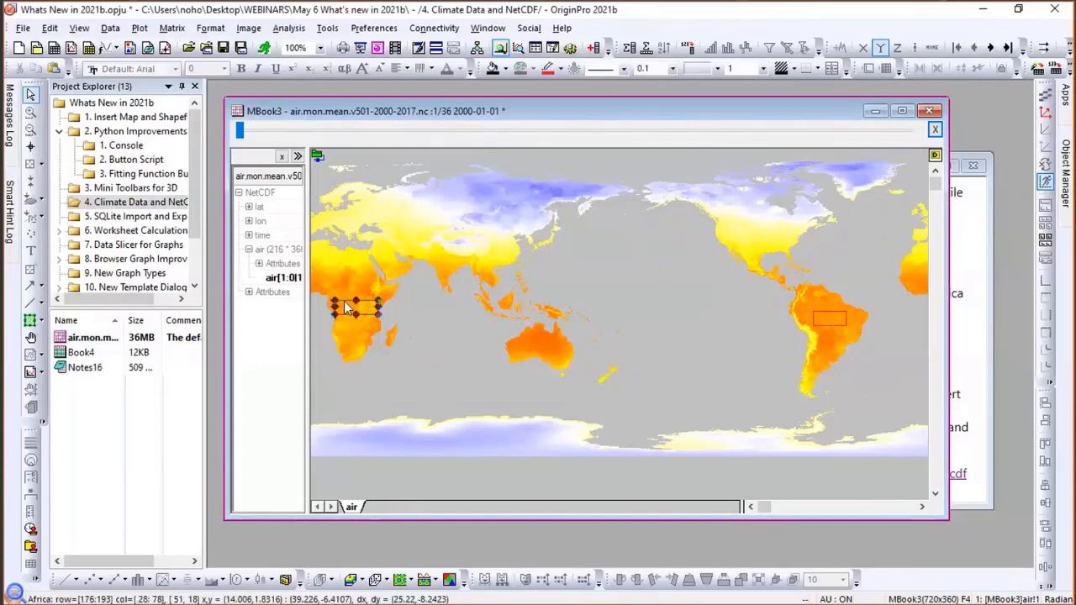
right_click(345, 308)
left_click(406, 418)
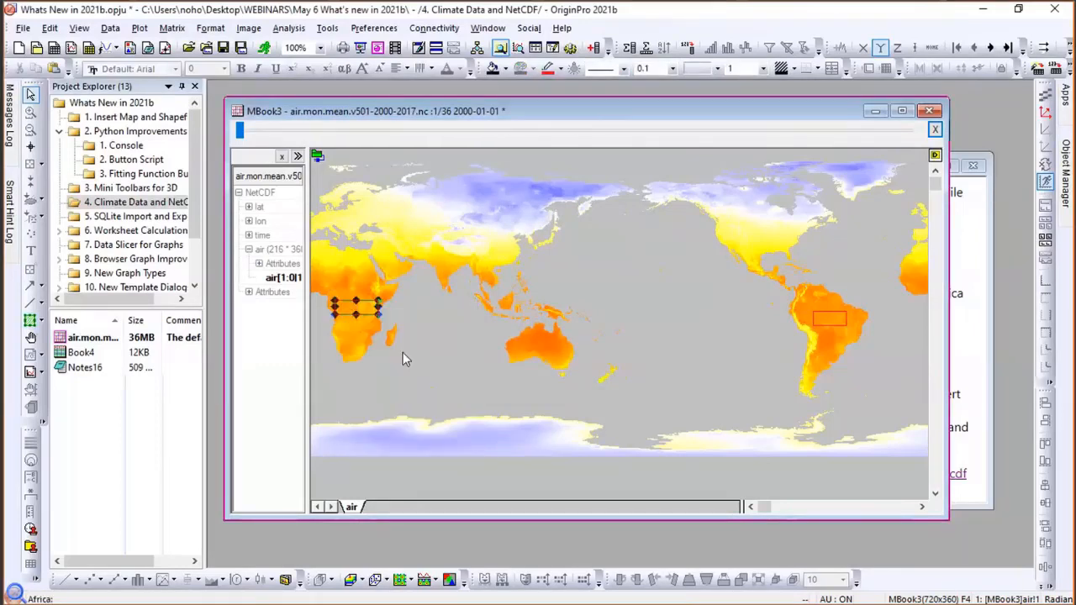
left_click(822, 312)
right_click(822, 312)
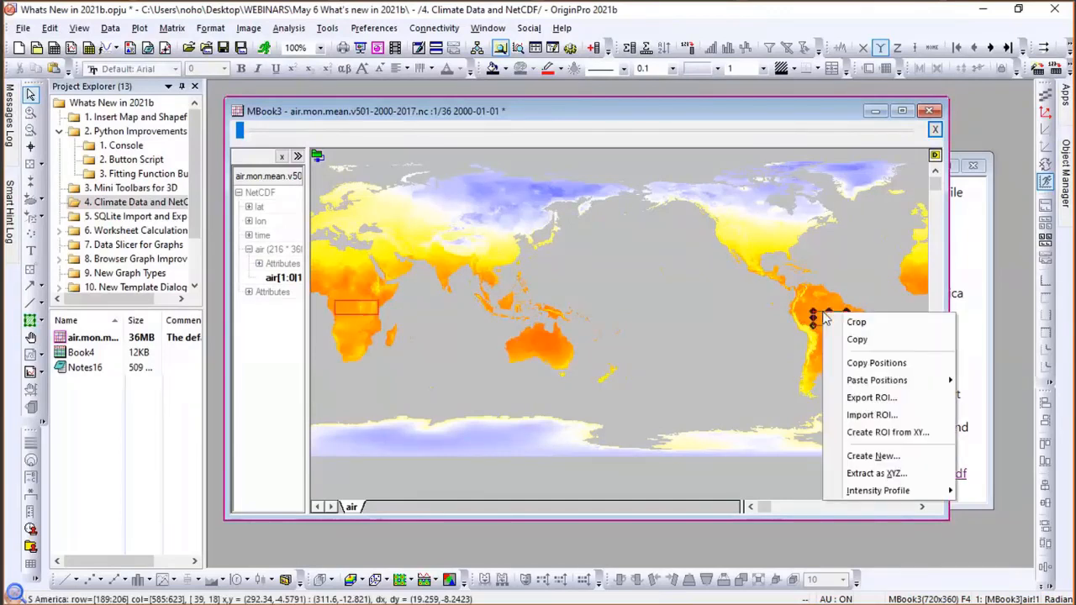
mouse_move(874, 380)
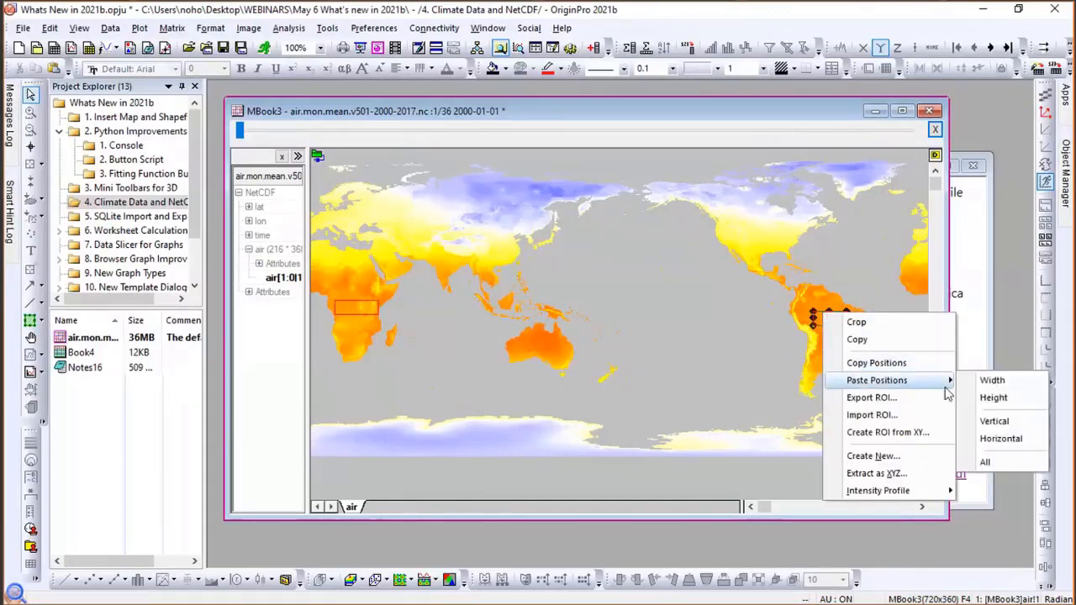
left_click(985, 381)
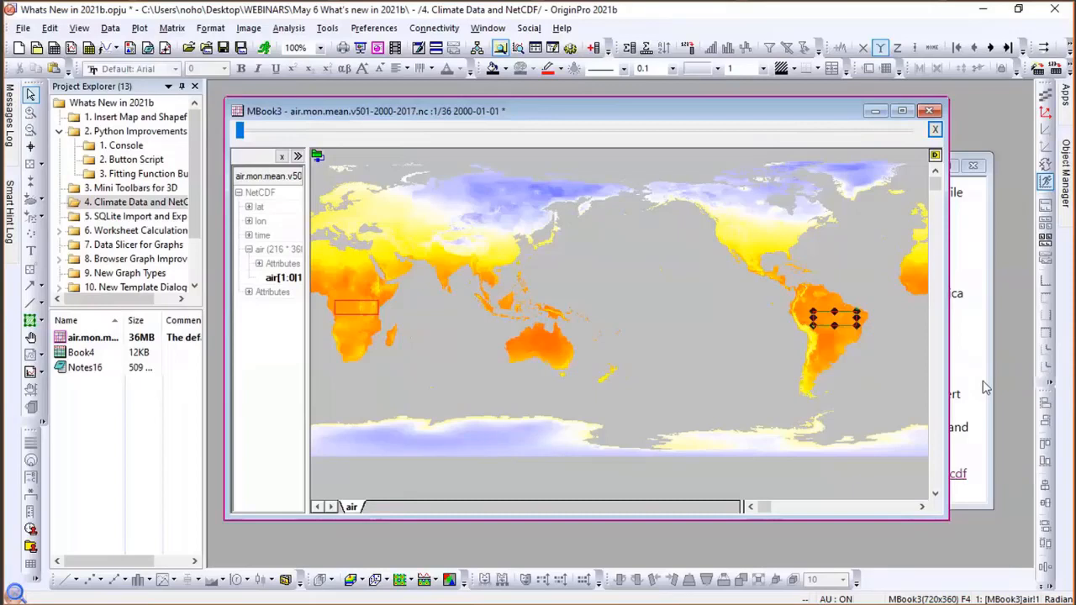
Paste the Africa ROI's height and vertical position onto the S America ROI.
right_click(844, 318)
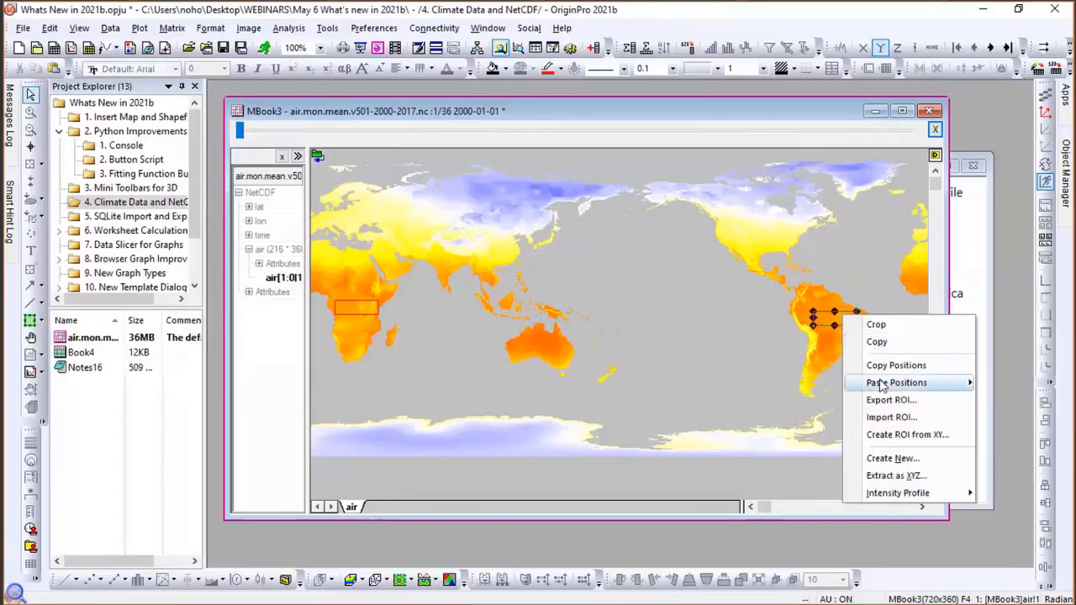
mouse_move(947, 387)
left_click(1013, 400)
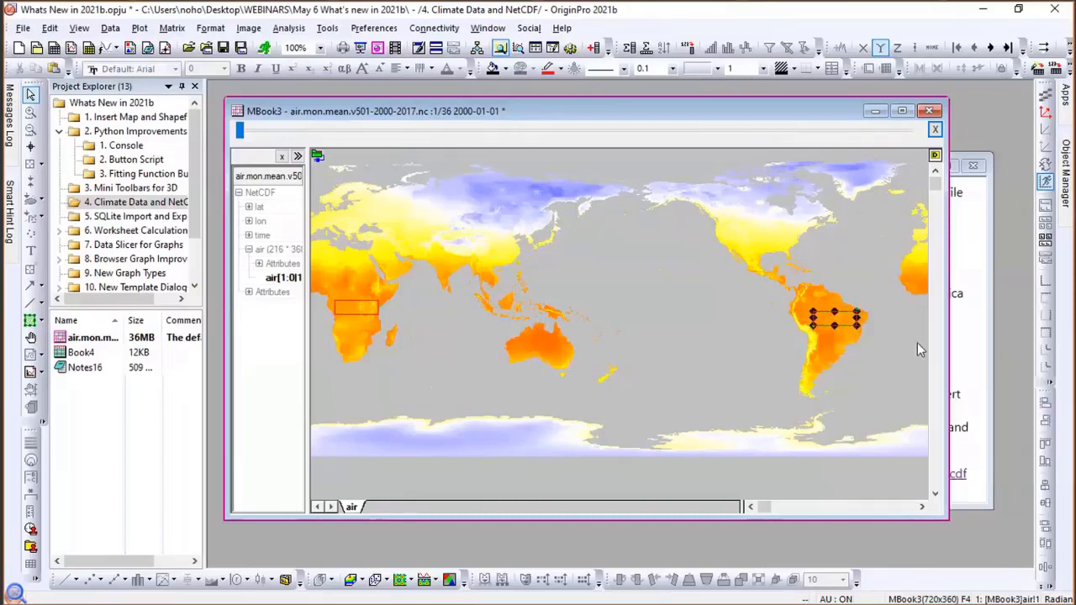
right_click(843, 314)
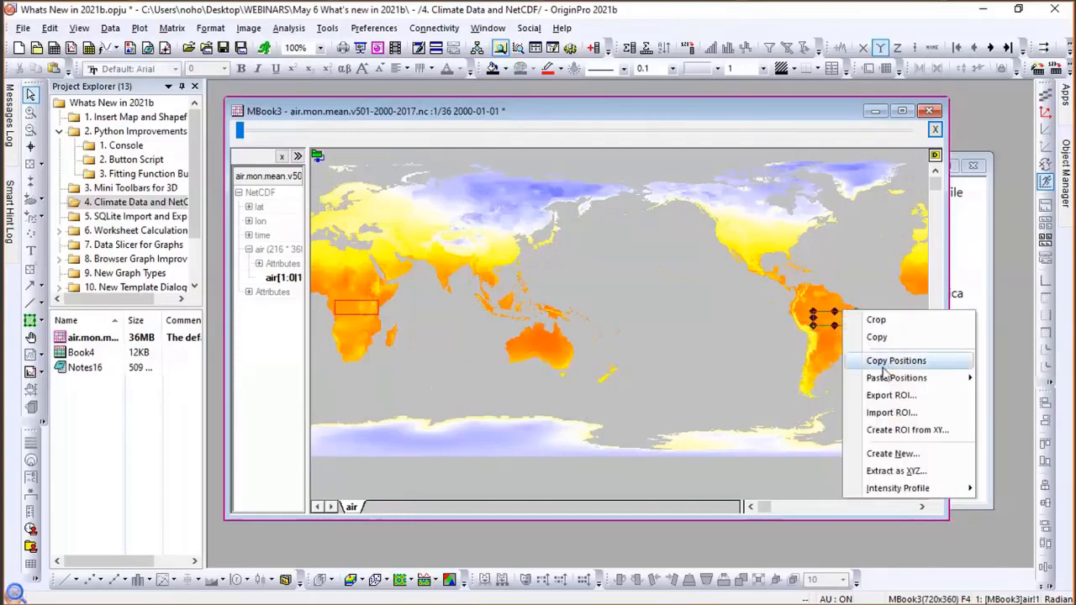
mouse_move(942, 379)
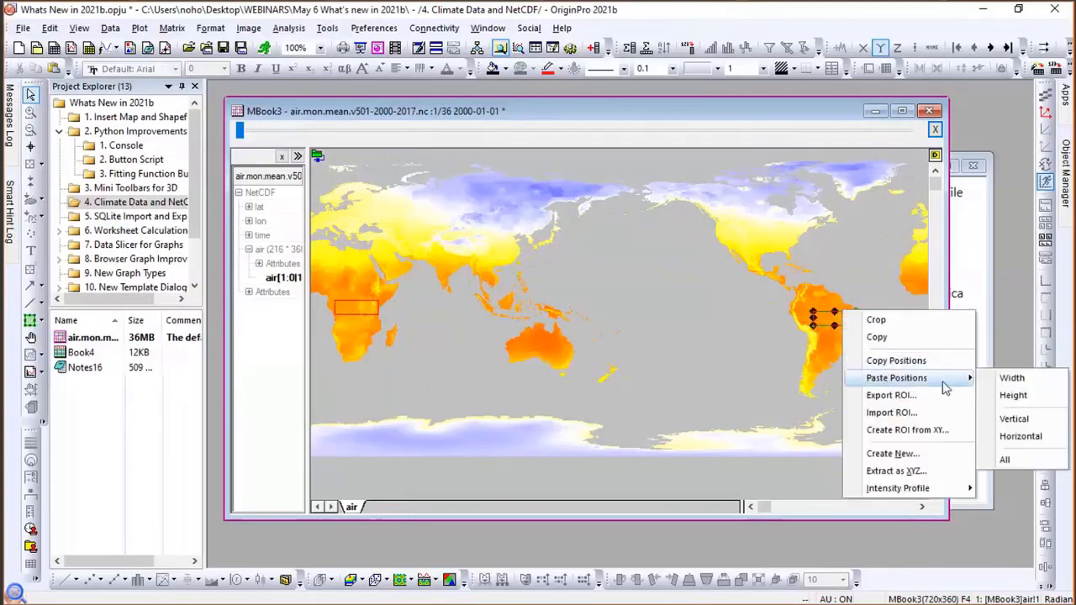
left_click(1017, 418)
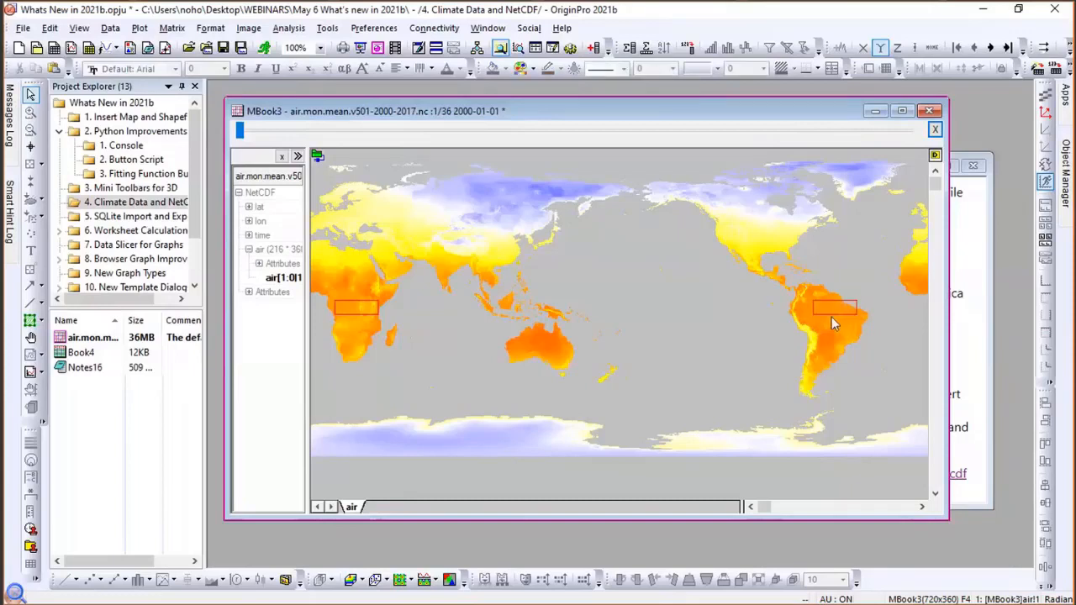
Nudge the S America ROI westward until its edge lies near the continent's western coast, and deselect it.
key("Left")
key("Left")
key("Left")
key("Left")
key("Left")
key("Left")
key("Left")
key("Left")
key("Left")
key("Left")
key("Left")
key("Left")
key("Left")
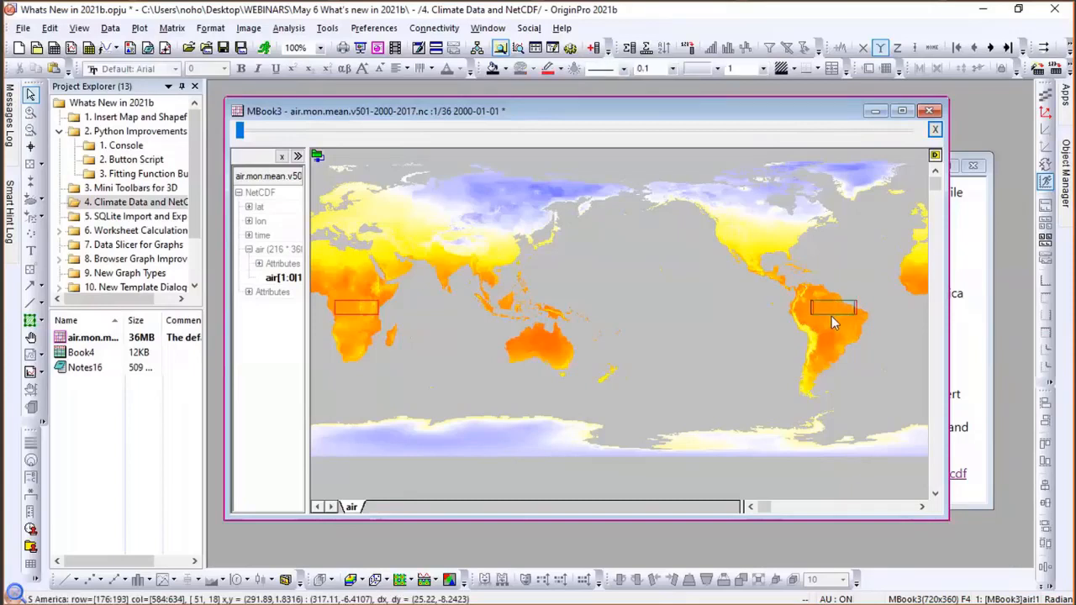
key("Left")
key("Left")
key("Left")
key("Left")
key("Left")
key("Left")
left_click(892, 367)
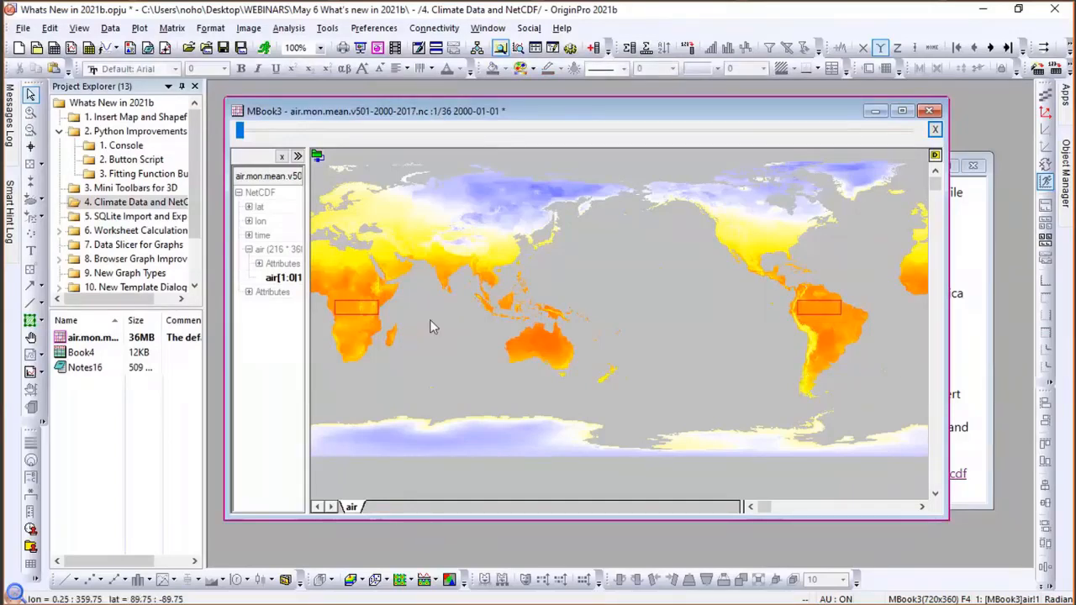
Run an intensity profile on all ROIs of the air matrix, outputting Mean and SD to a new workbook.
double_click(374, 319)
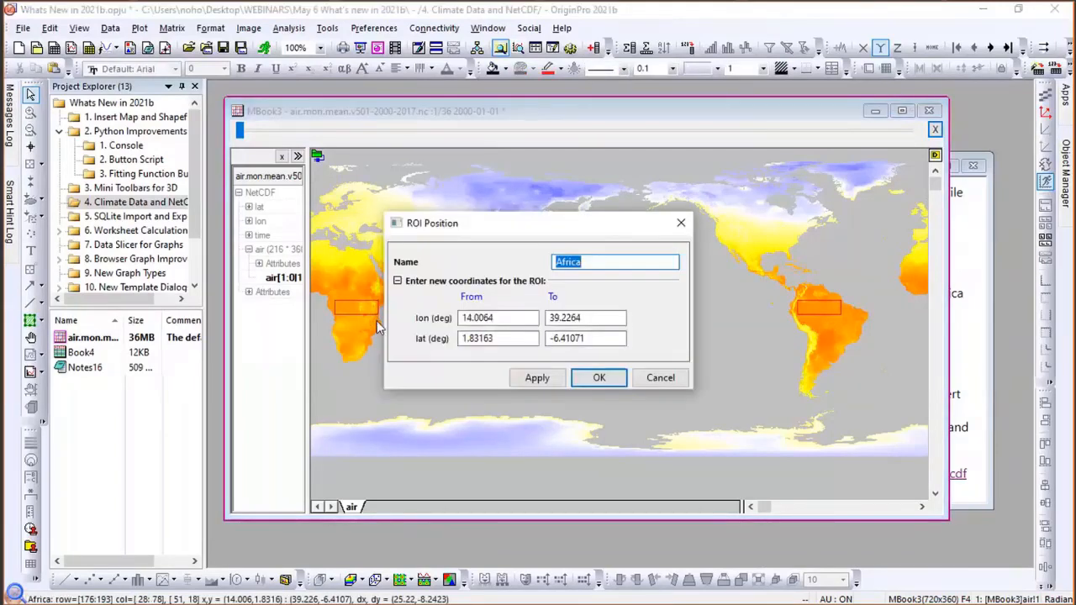
left_click(661, 377)
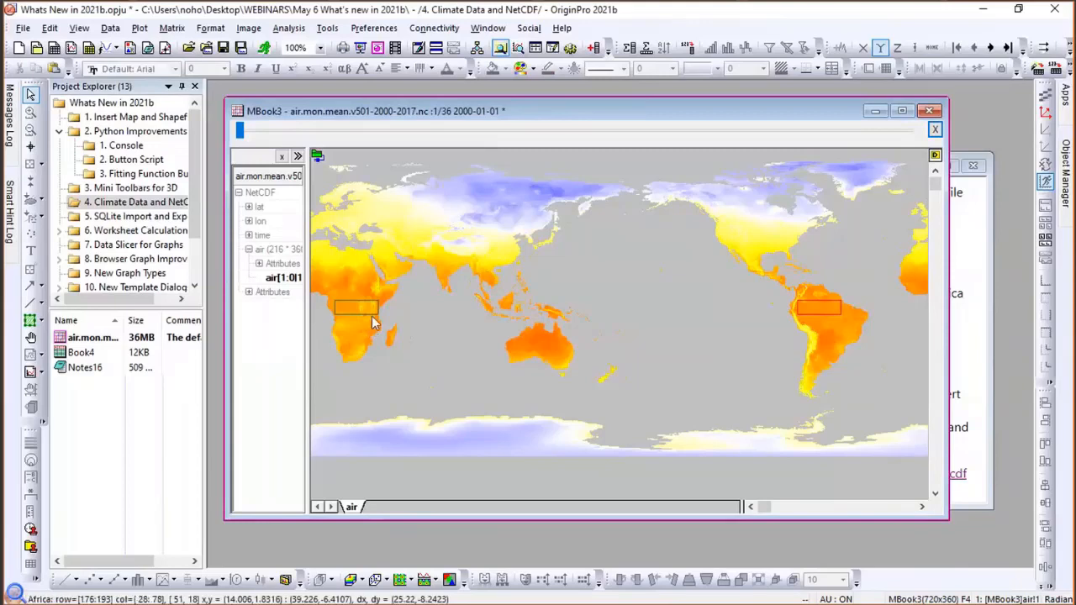
left_click(372, 312)
right_click(372, 317)
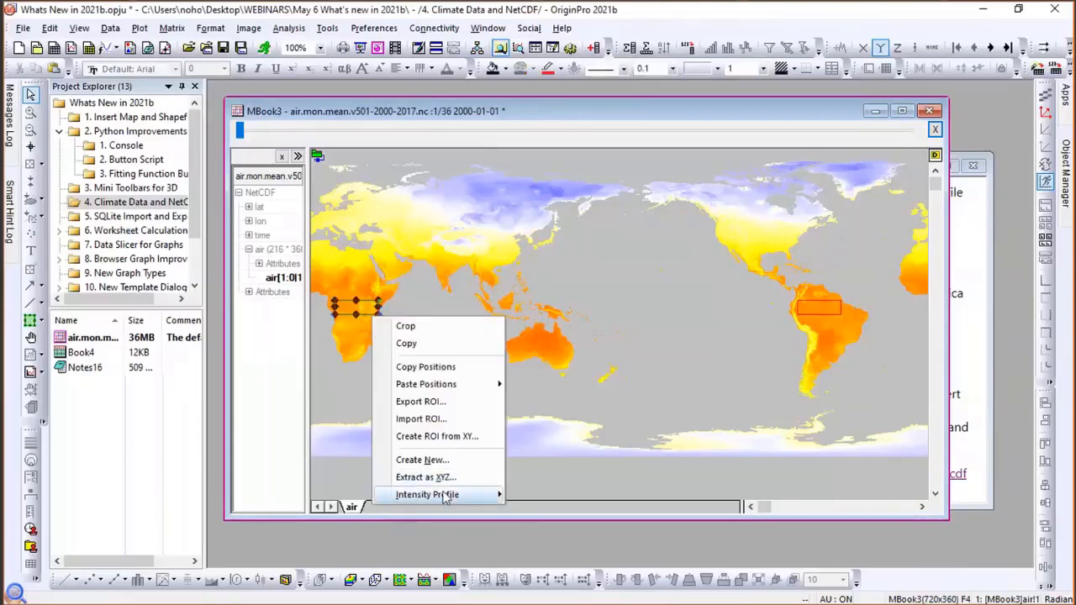
mouse_move(445, 498)
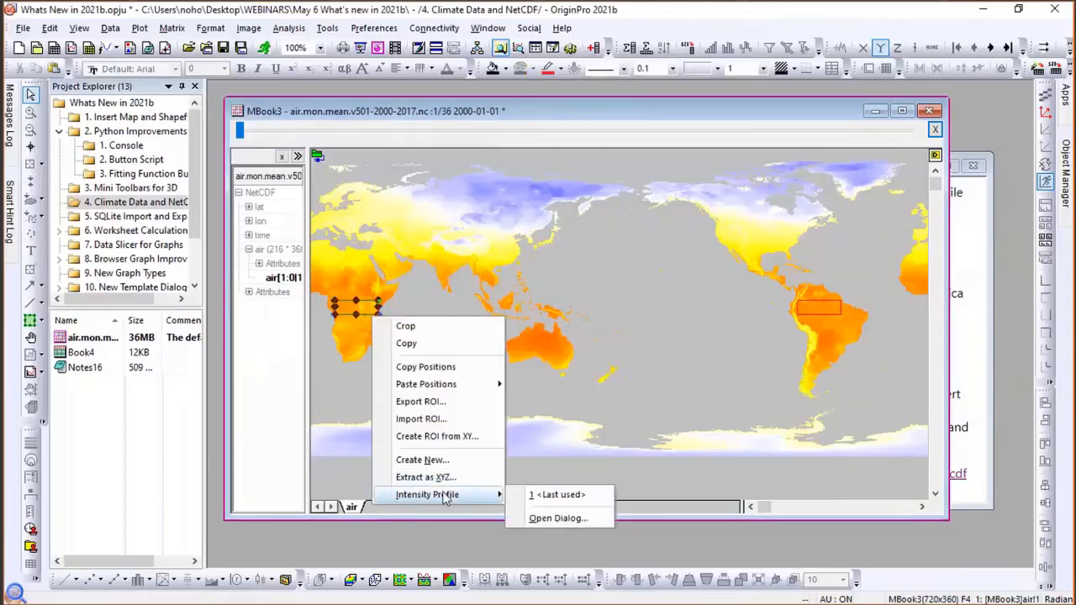
left_click(541, 519)
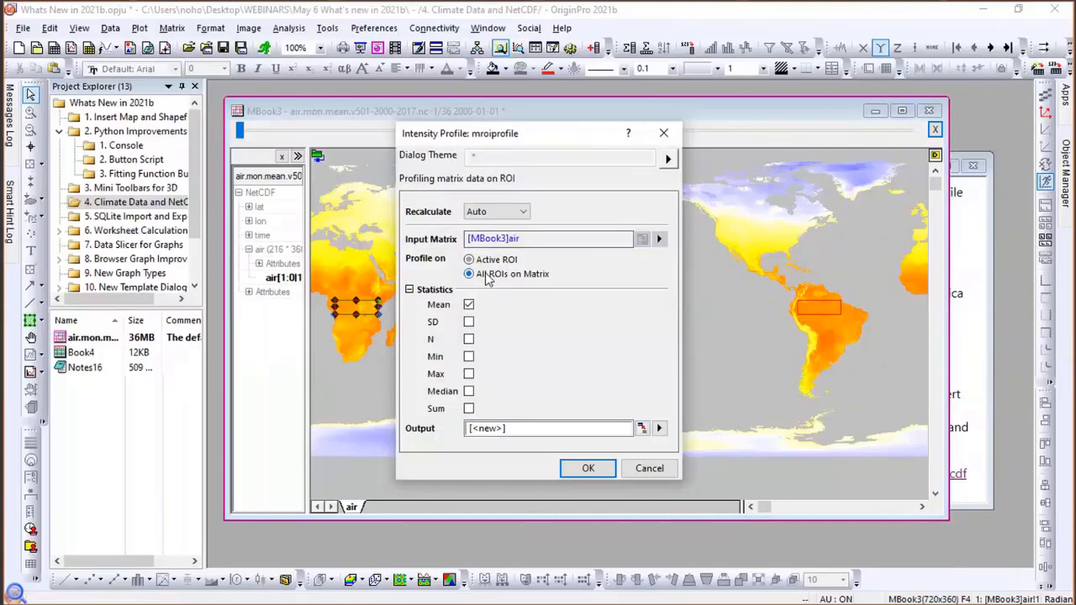
left_click(469, 323)
left_click(586, 468)
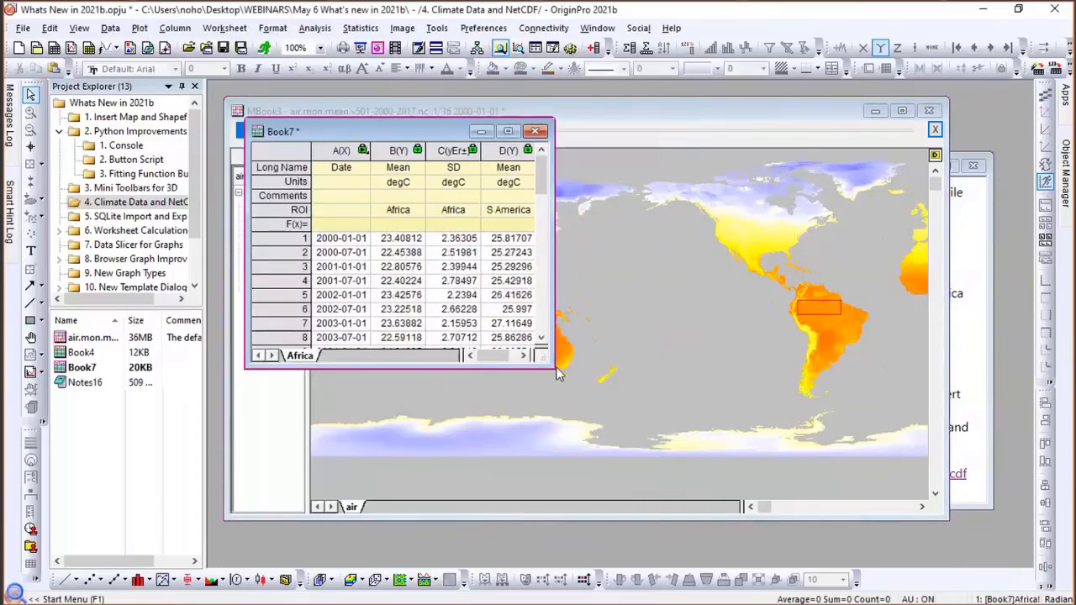
Plot all columns of the profile results worksheet as a line graph with error bars and enlarge the graph window.
left_click_drag(554, 368, 812, 502)
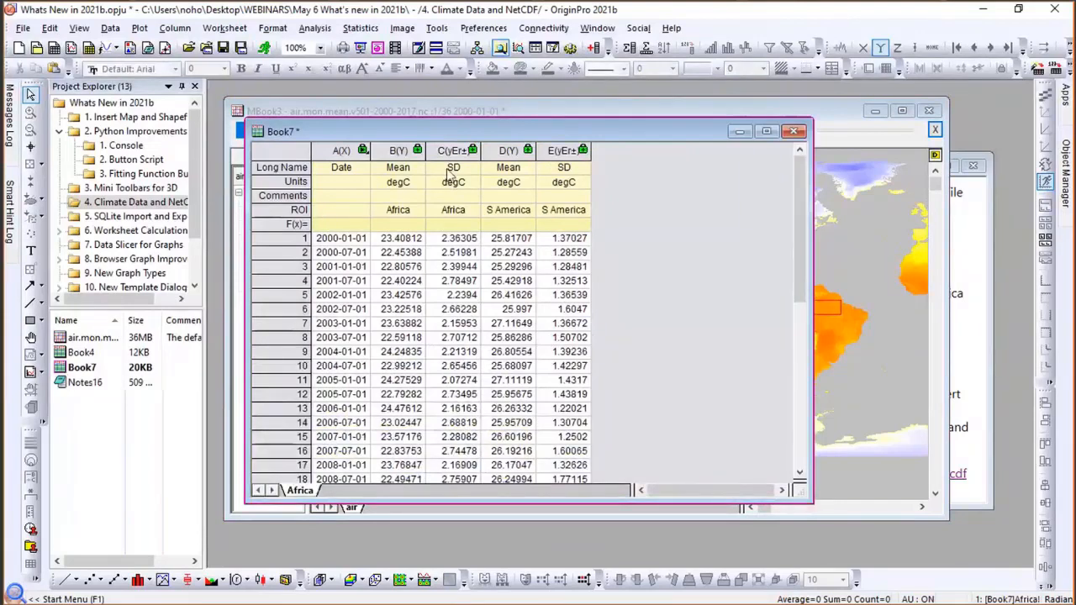
left_click(301, 150)
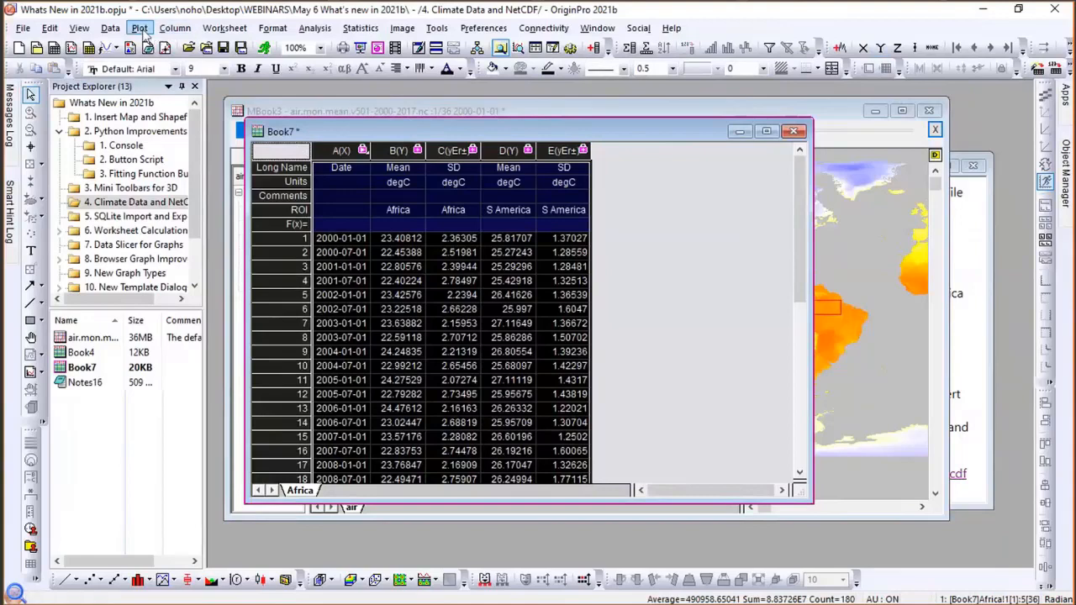
left_click(140, 30)
left_click(406, 71)
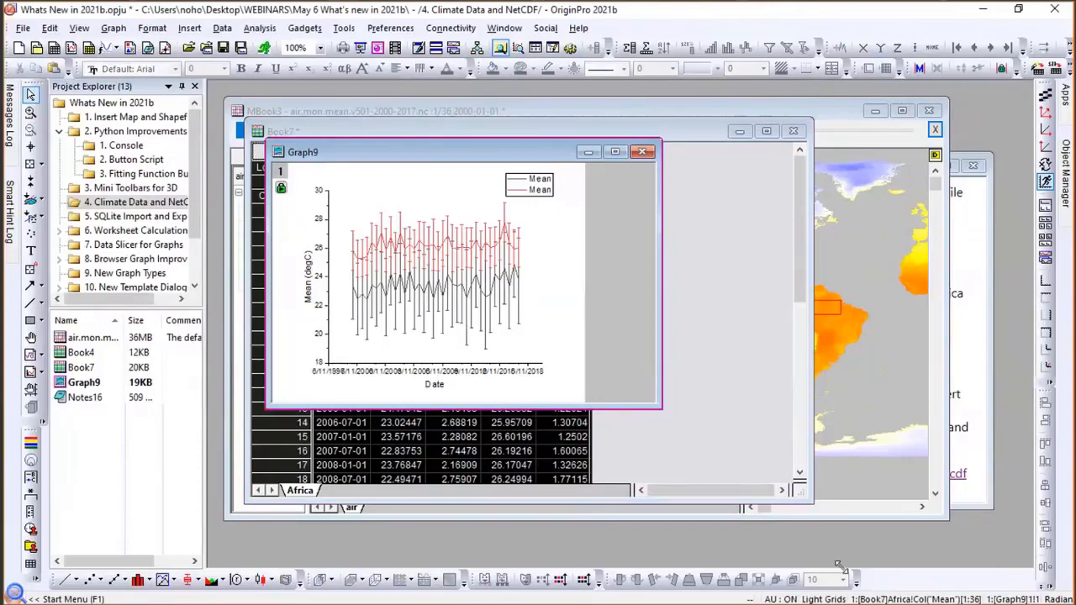
left_click_drag(830, 552, 828, 549)
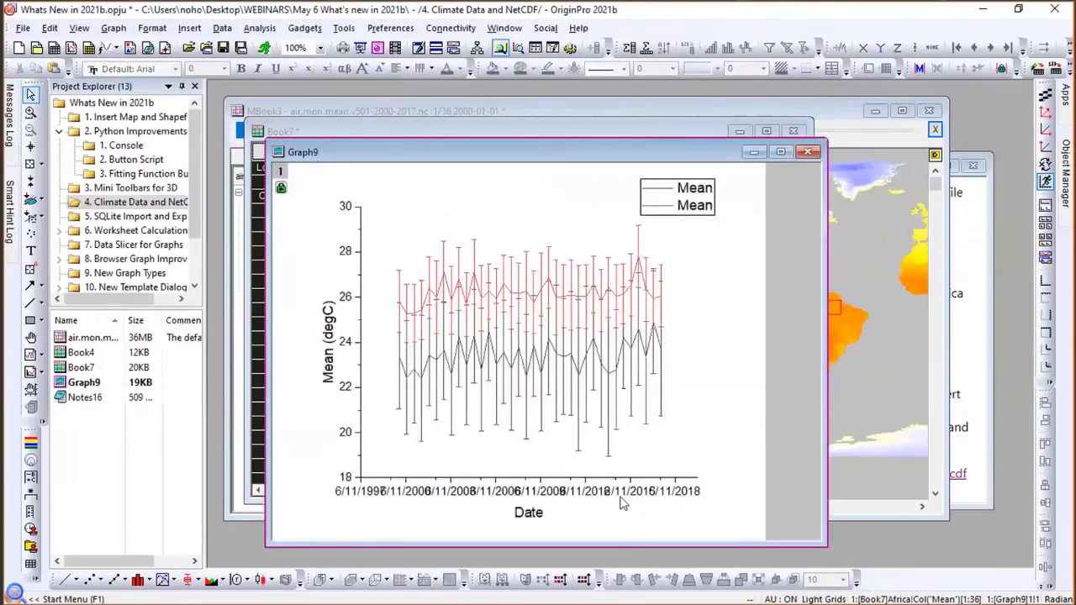
Rotate the date axis tick labels counter-clockwise until they stand vertical.
left_click(622, 502)
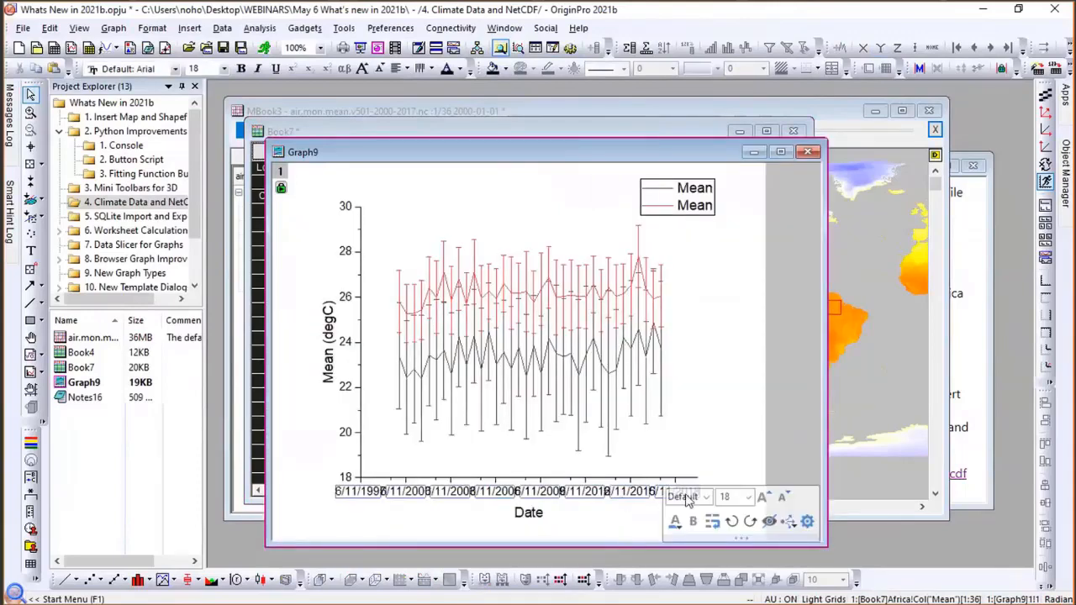
left_click(750, 522)
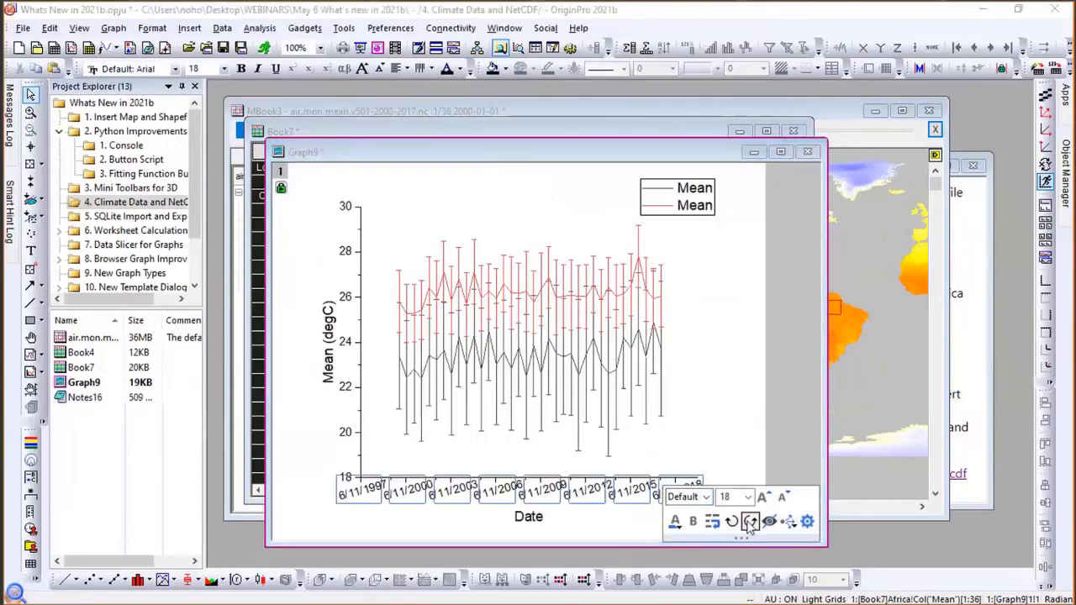
left_click(750, 523)
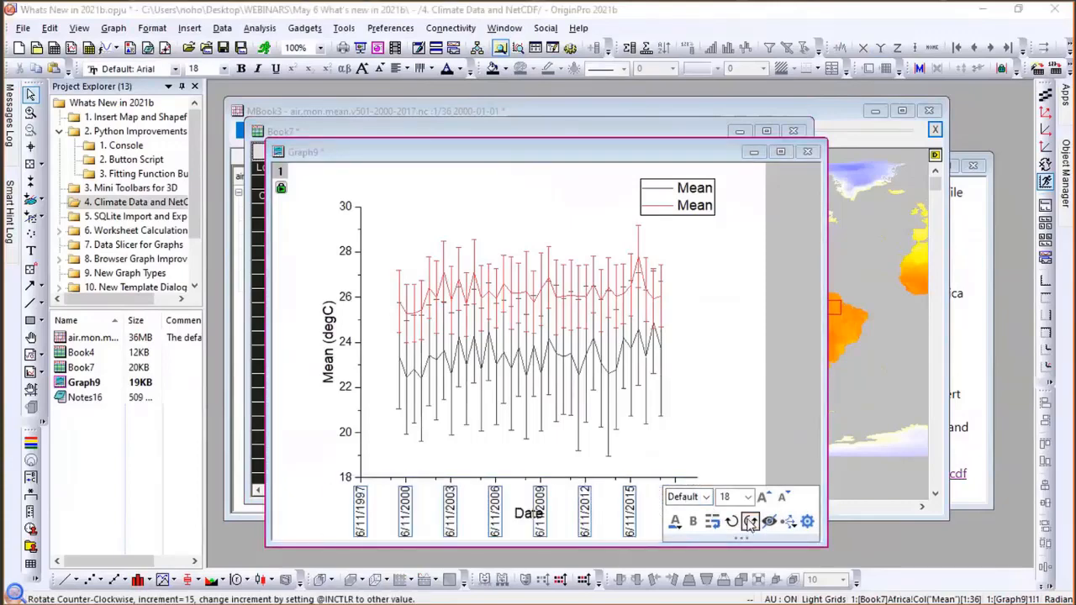
Change the SD error bars of both curves to filled error bands.
left_click(662, 371)
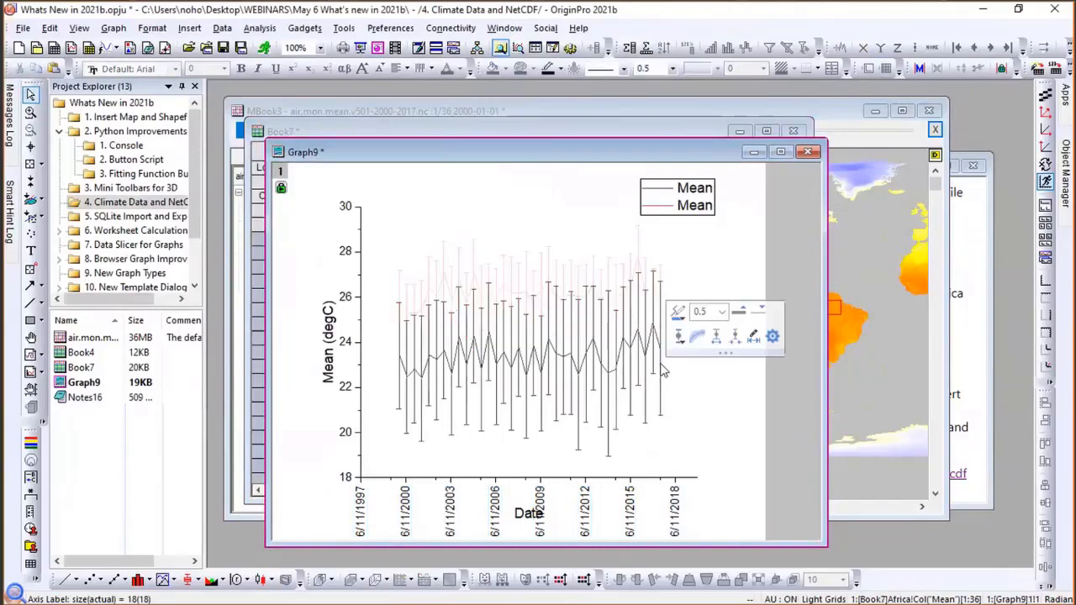
left_click(697, 336)
left_click(790, 257)
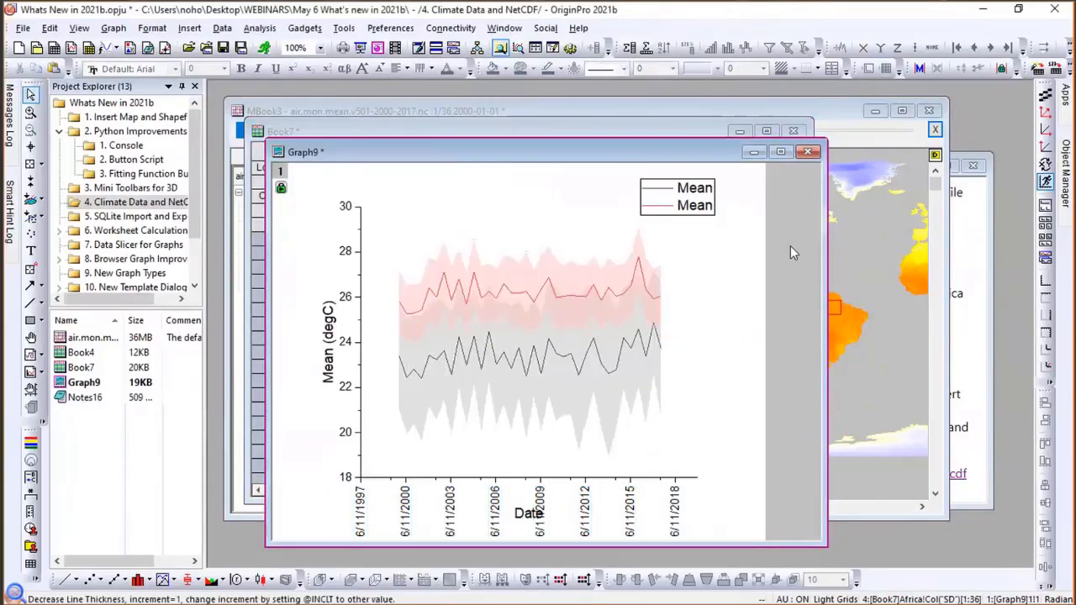
Set the legend entries to use the ROI names and deselect the legend.
left_click(704, 209)
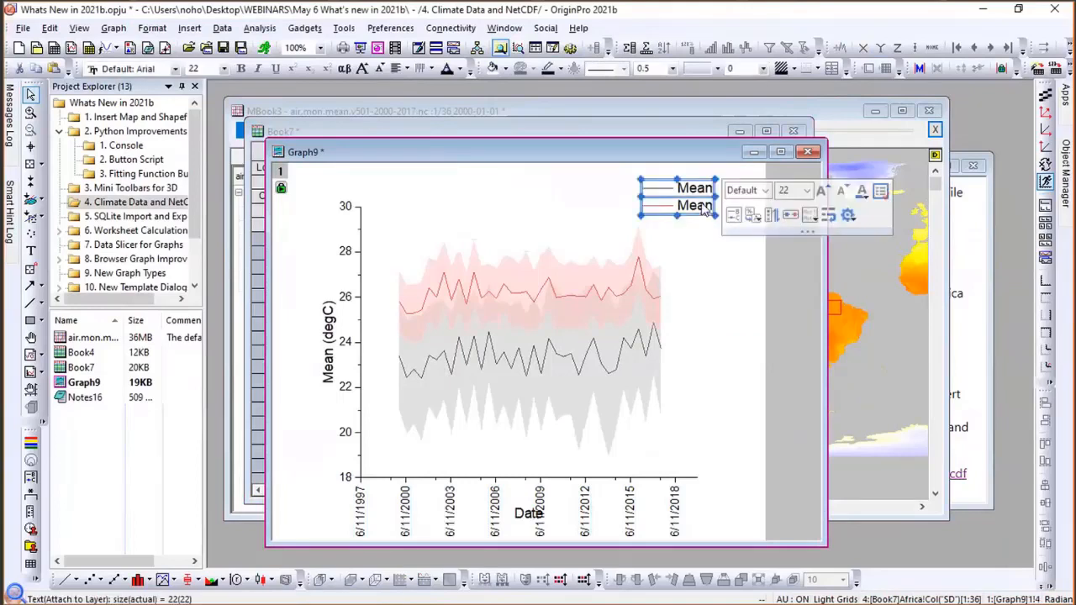
left_click(753, 215)
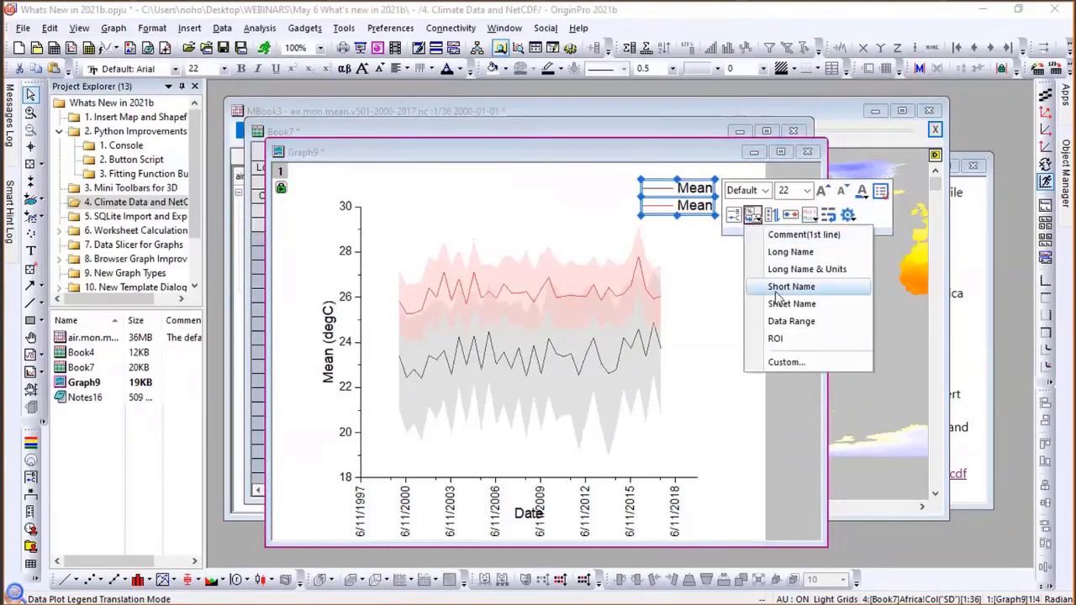
left_click(781, 339)
left_click(722, 252)
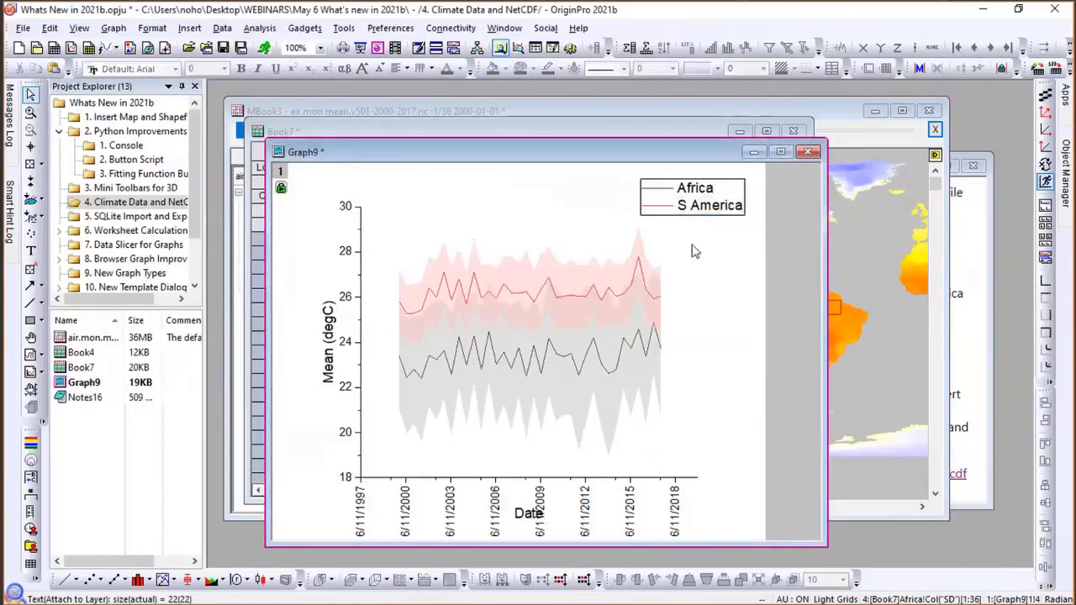
Inspect a data point on the graph and the source columns behind the Africa and S America plots.
mouse_move(647, 289)
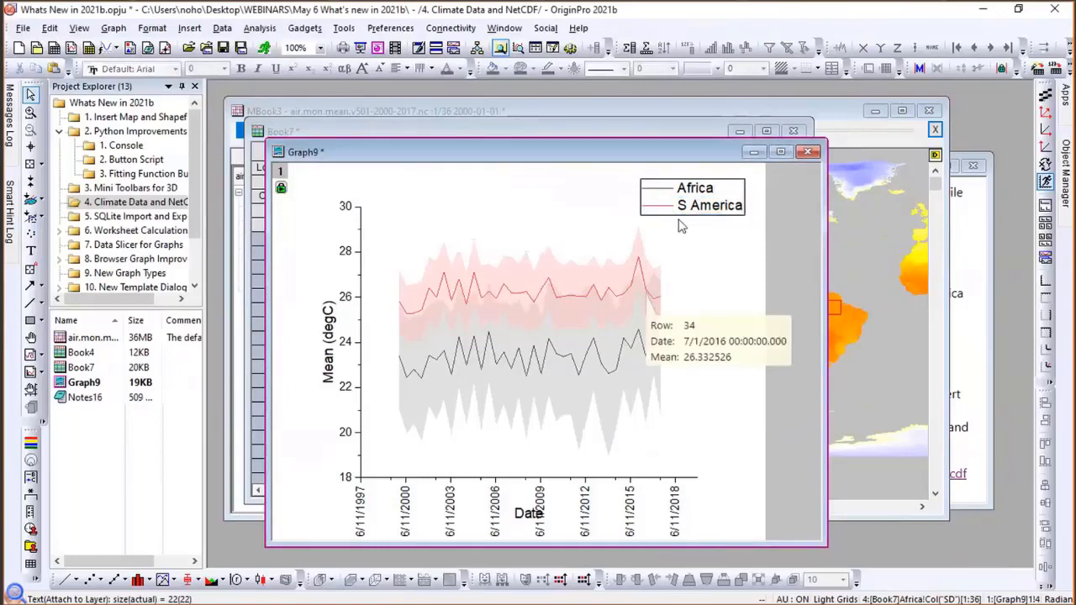
mouse_move(517, 401)
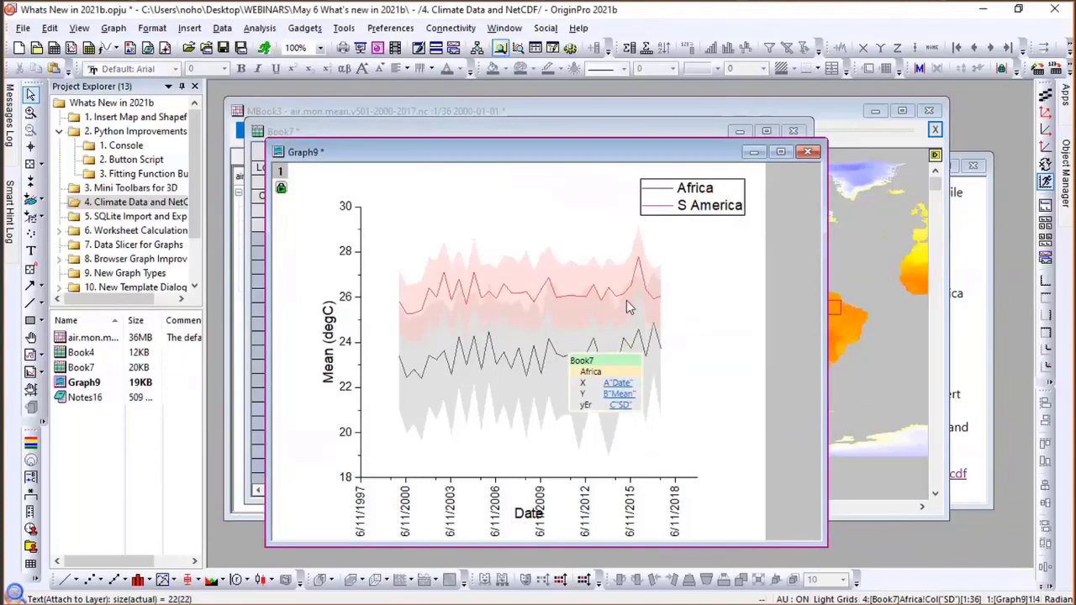
mouse_move(626, 307)
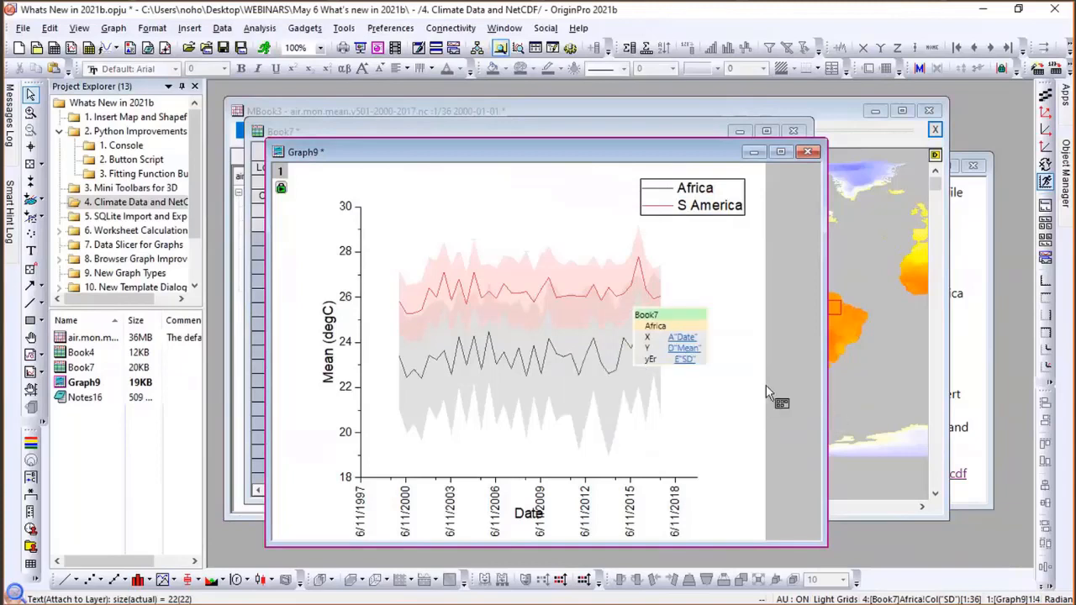
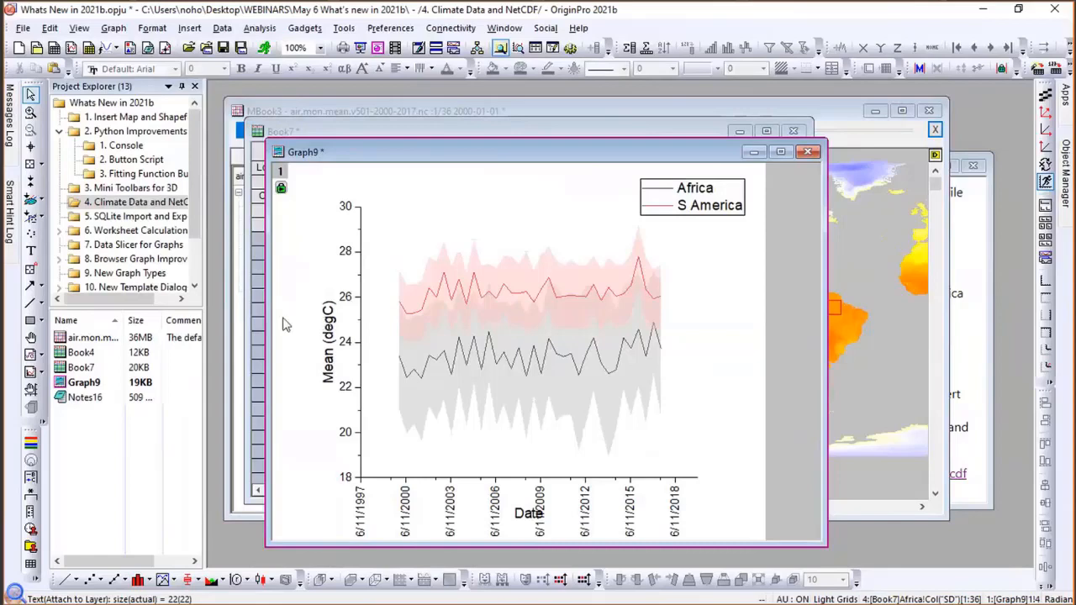
Open the SQLite Import and Export project folder, and view the SQLite home page linked in its notes.
left_click(122, 217)
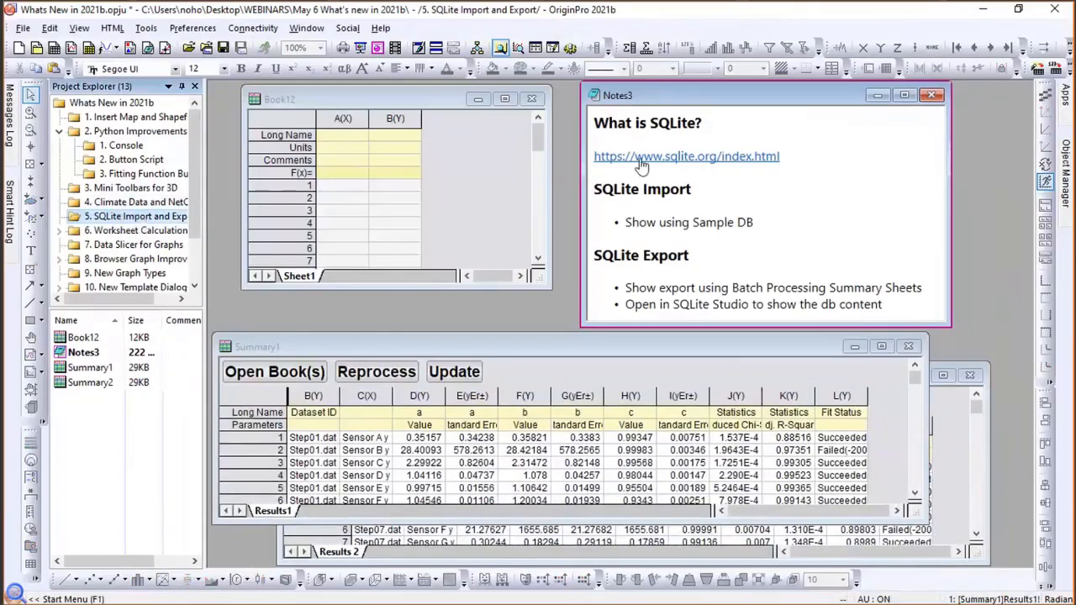
left_click(640, 160)
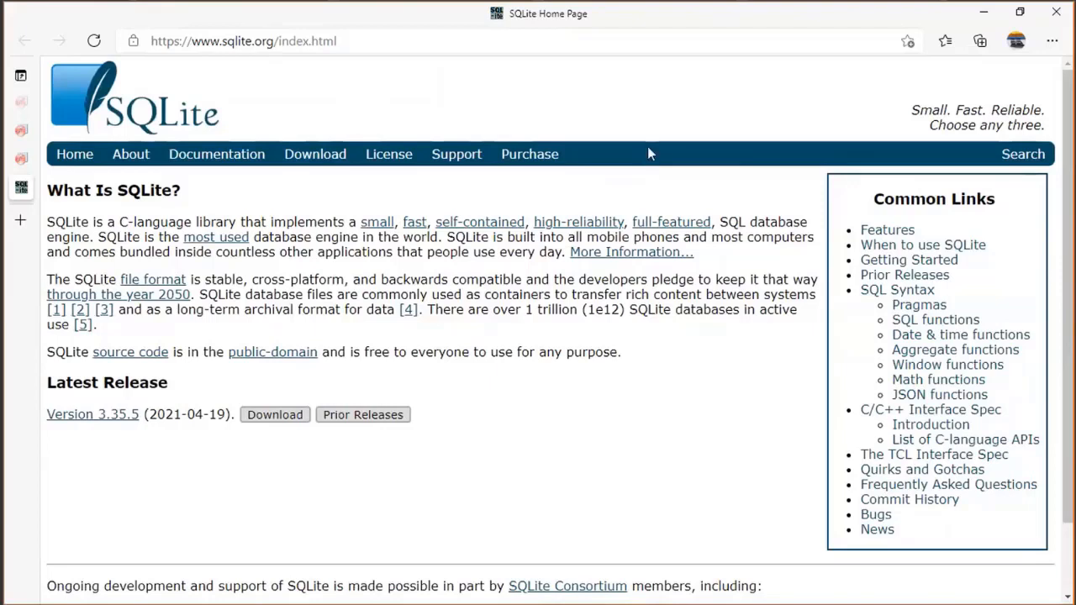
left_click(984, 14)
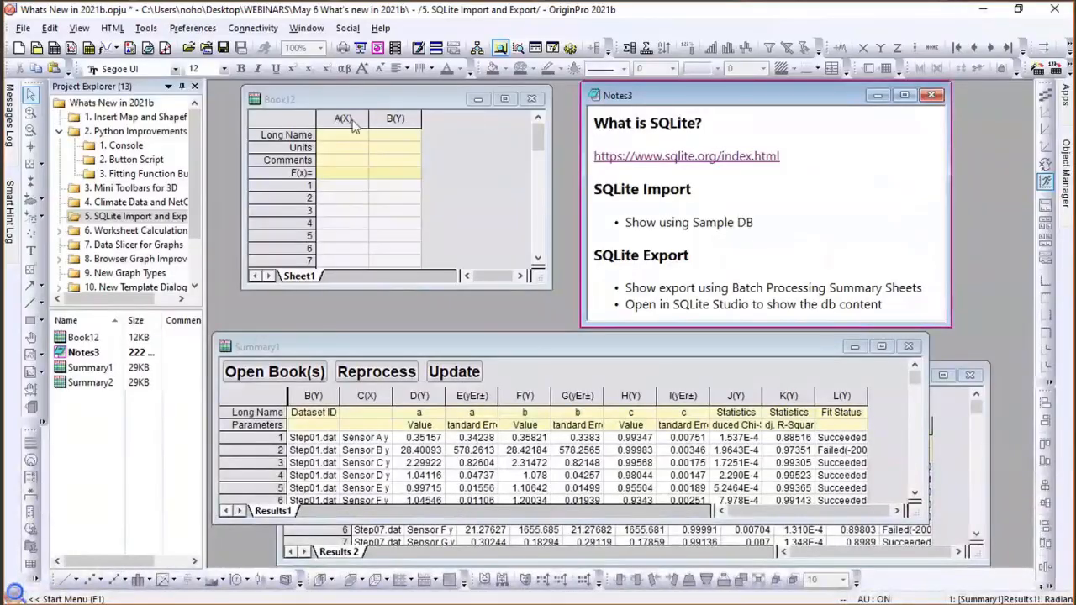
Activate and slightly enlarge Book12, and start a new database connection using an ODBC driver.
left_click(335, 100)
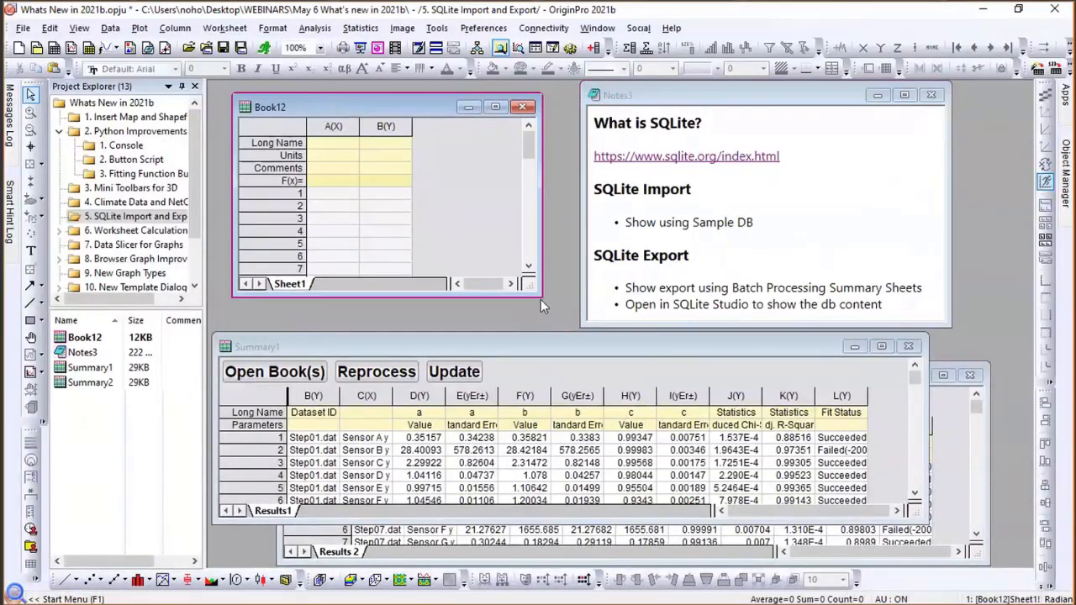
left_click_drag(544, 296, 550, 311)
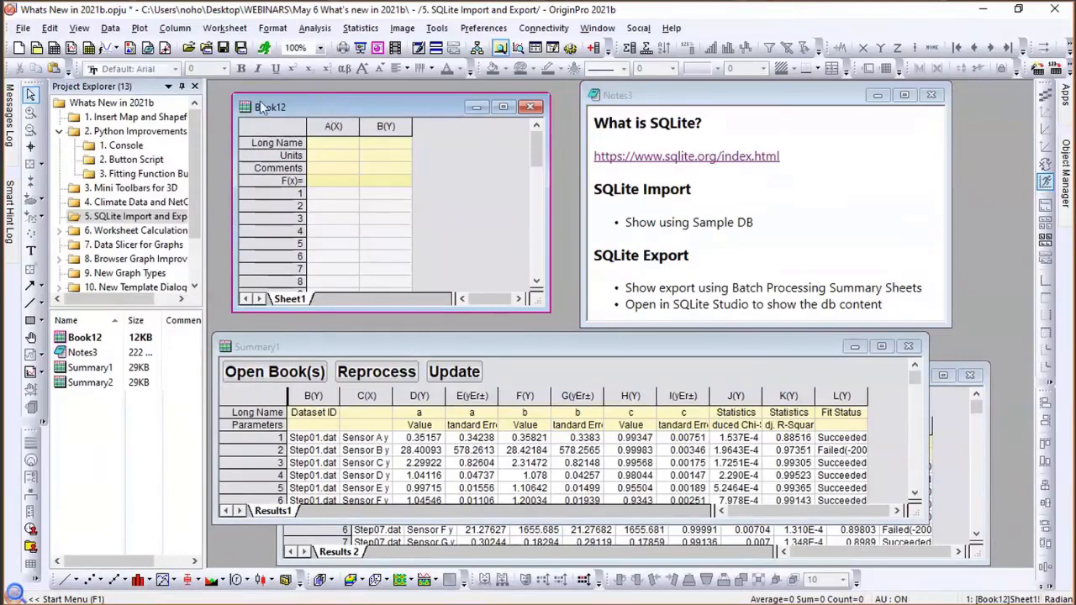
left_click(110, 30)
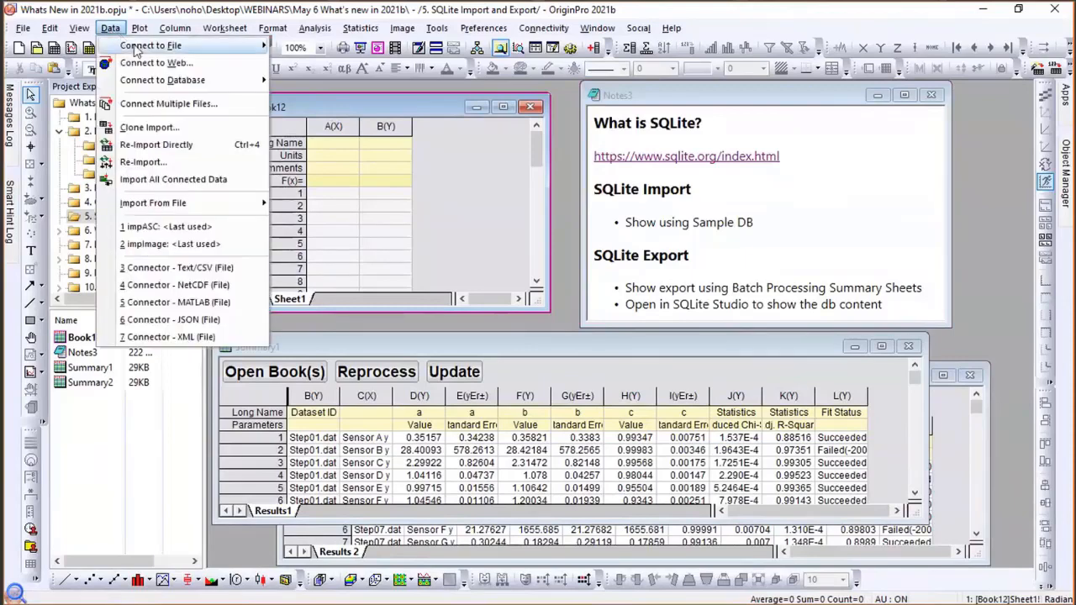
mouse_move(136, 52)
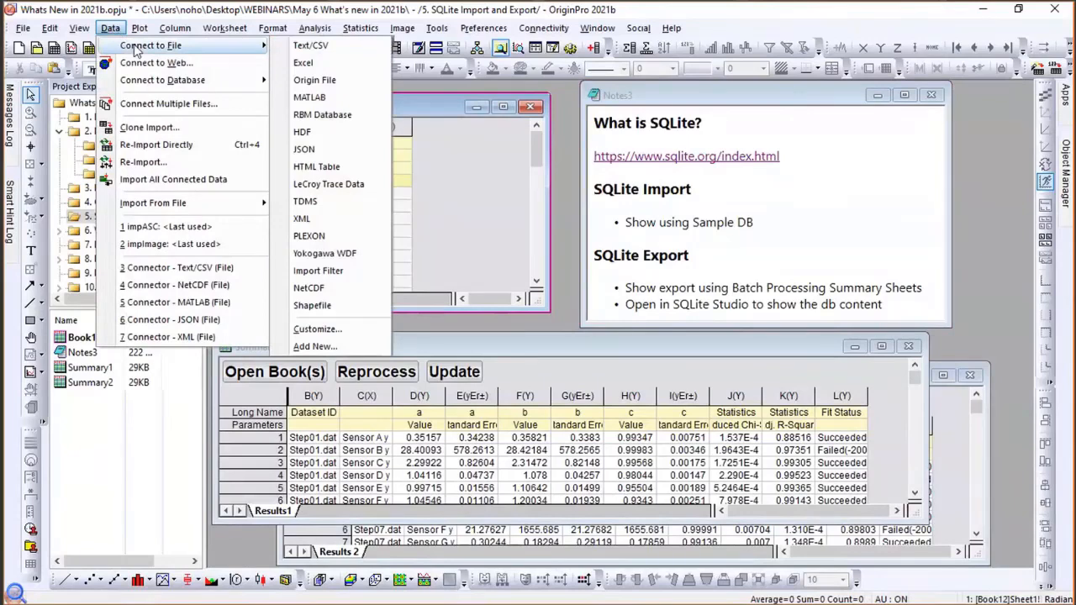
mouse_move(133, 81)
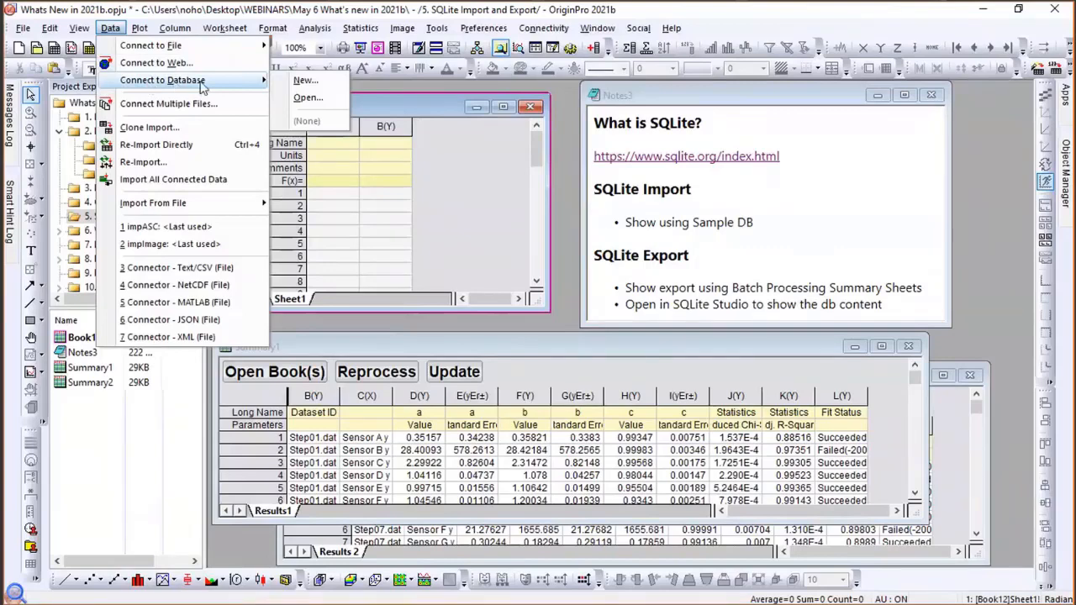
left_click(304, 81)
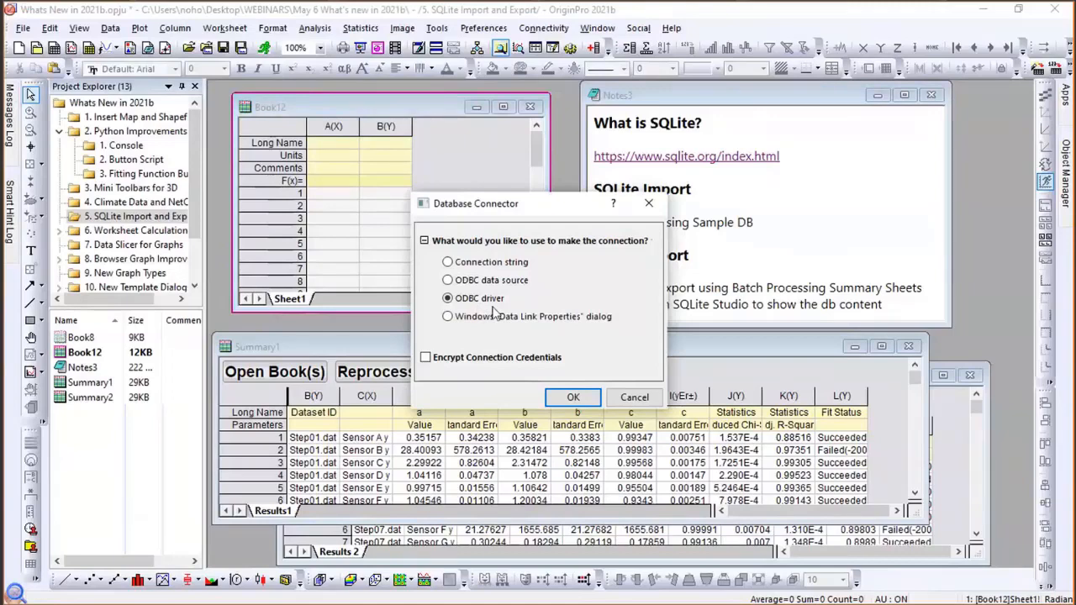
left_click(573, 398)
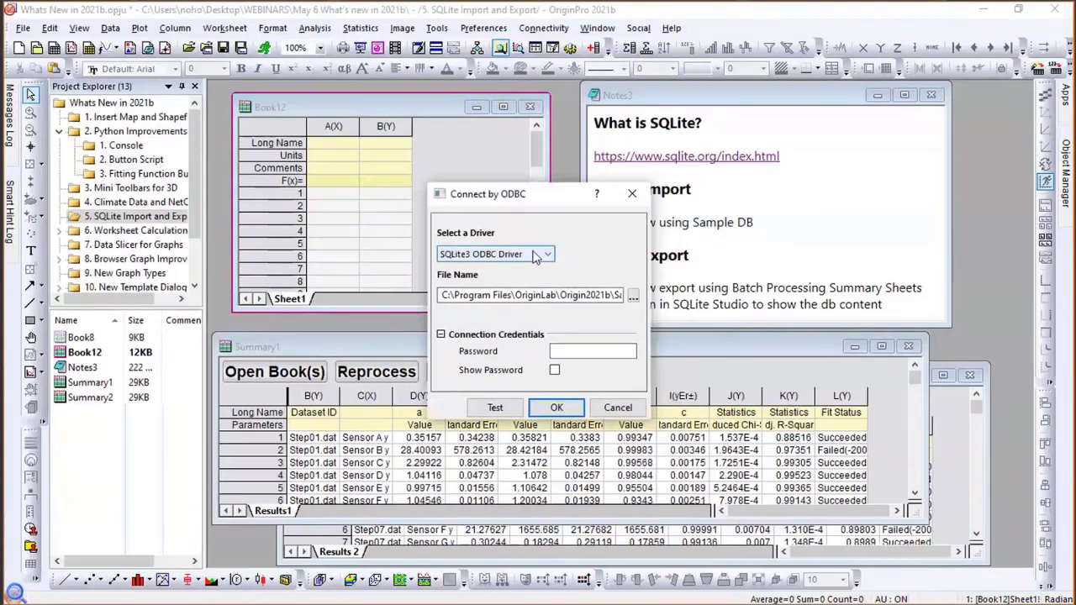
Connect through the SQLite3 ODBC Driver to the sample database Chinook.sqlite in Origin's Import and Export samples folder.
left_click(535, 255)
left_click(535, 255)
left_click(633, 297)
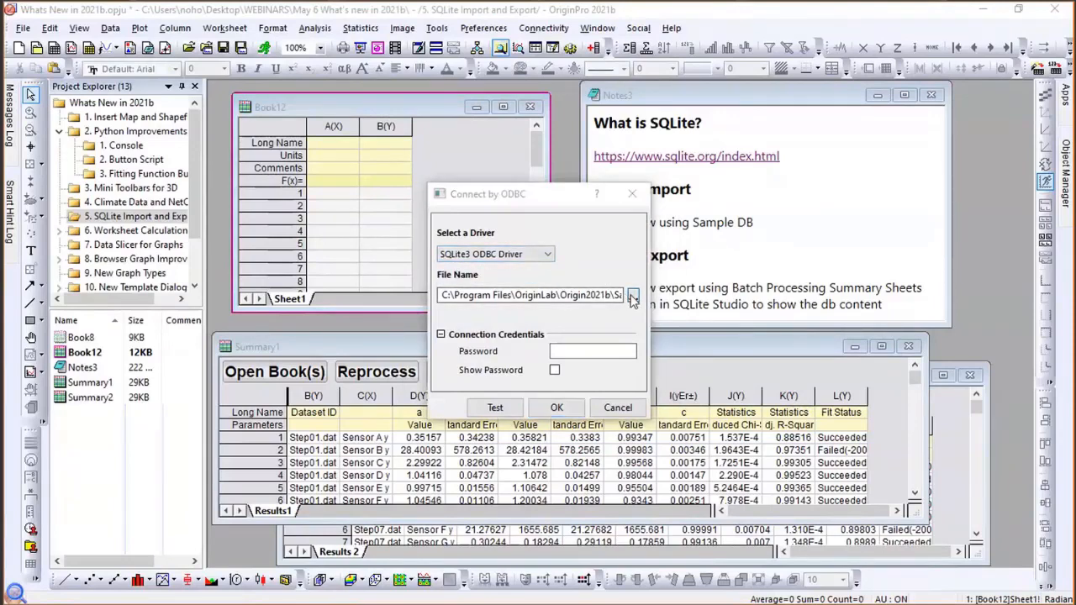
scroll(553, 349, "down", 4)
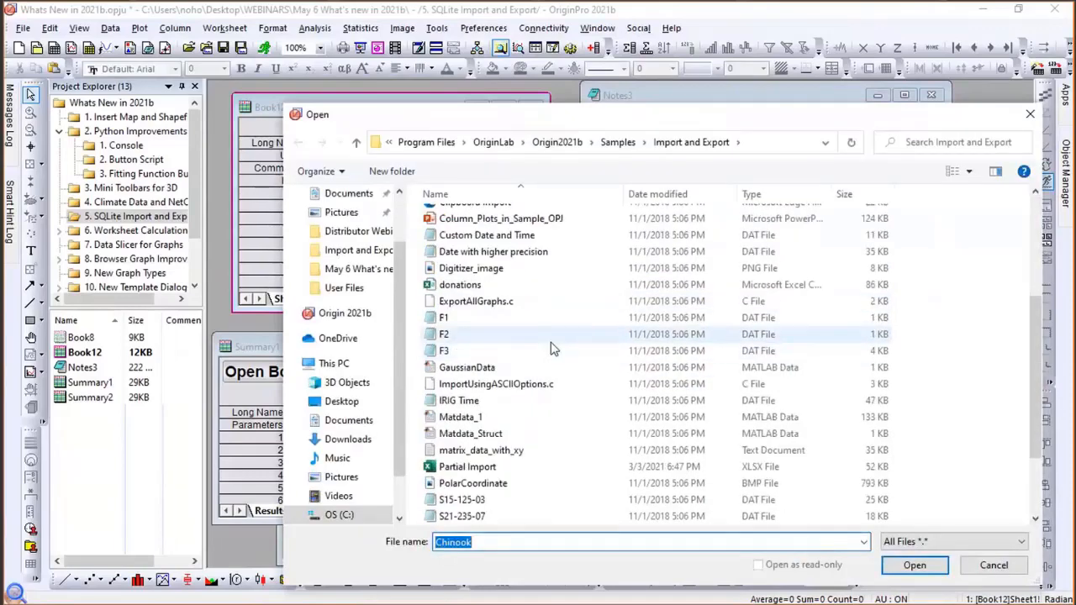
scroll(552, 350, "up", 1)
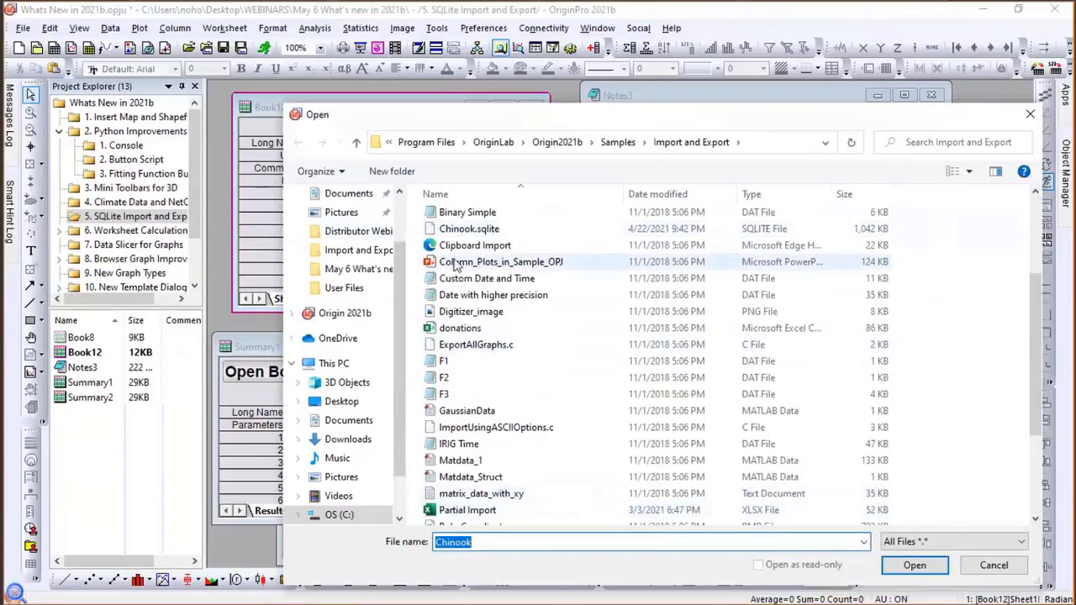
double_click(465, 230)
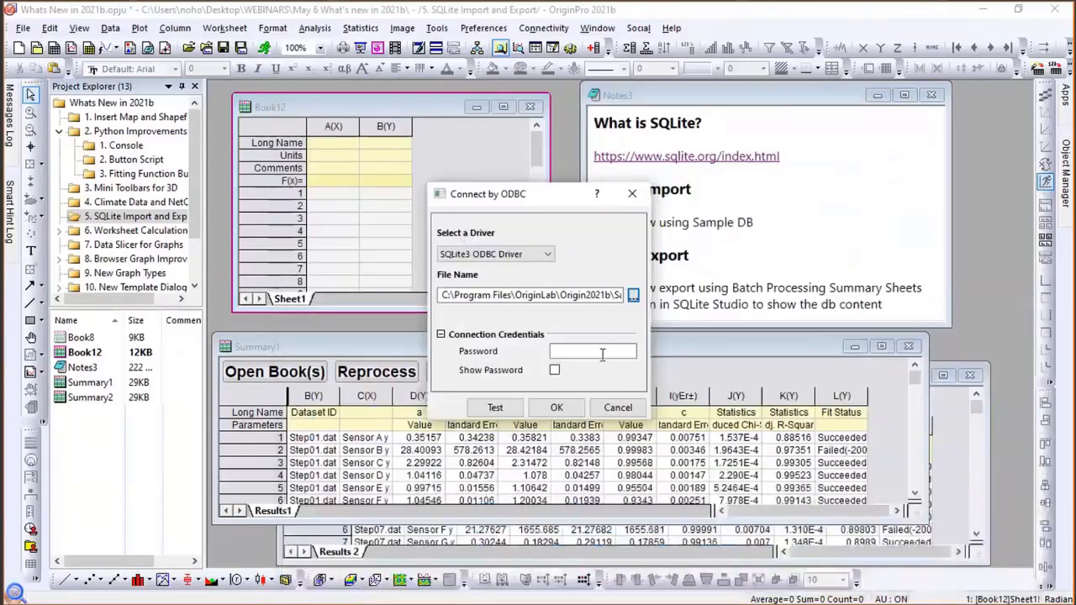
left_click(553, 409)
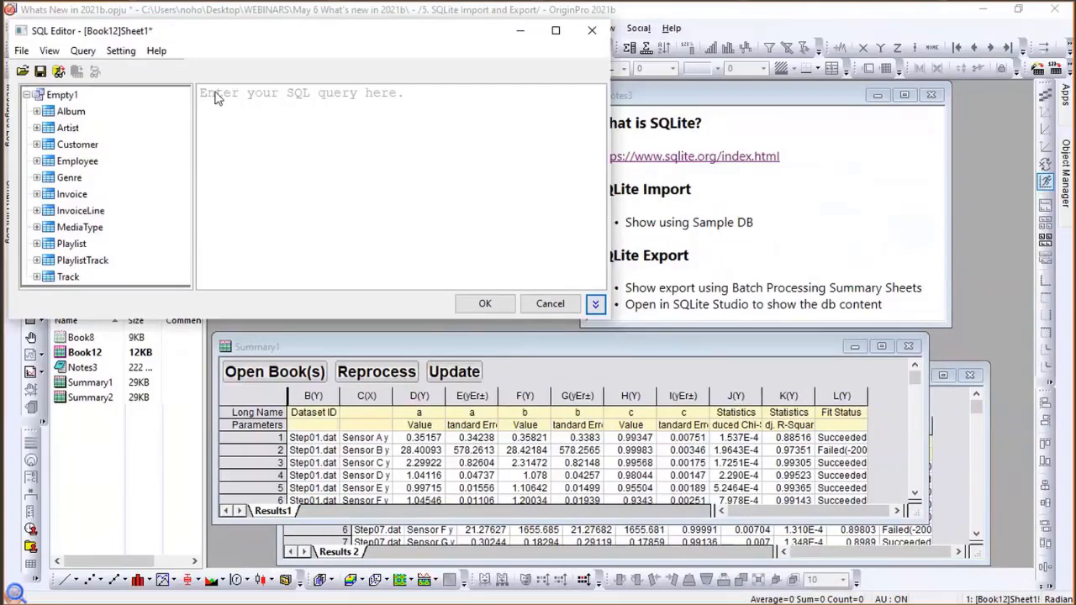
Import the entire Customer table into Book12 from the SQL Editor, and view the database connector's details.
left_click_drag(114, 31, 292, 180)
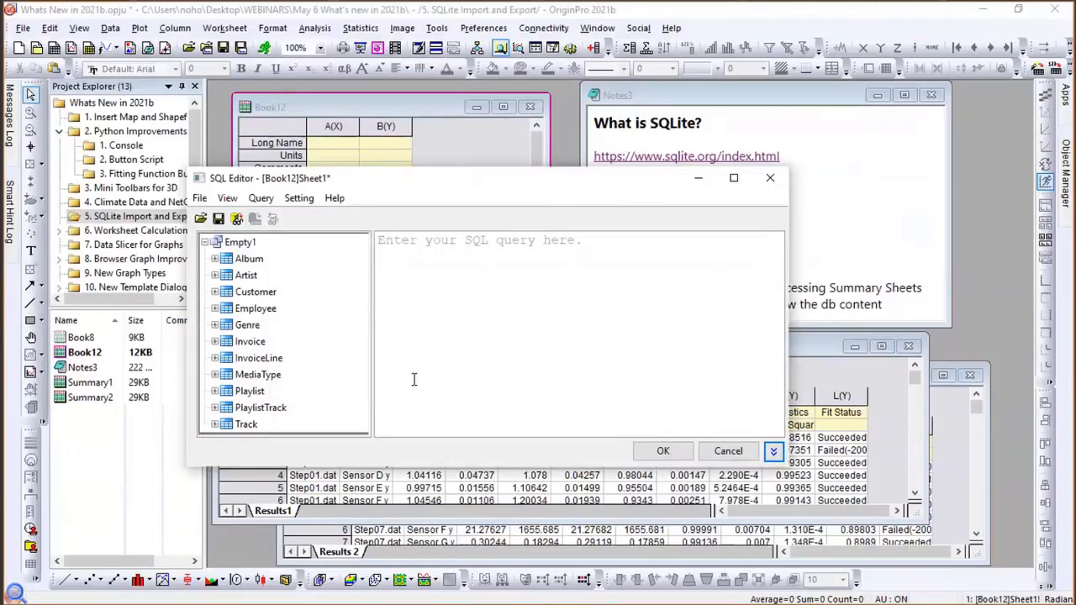
left_click(216, 292)
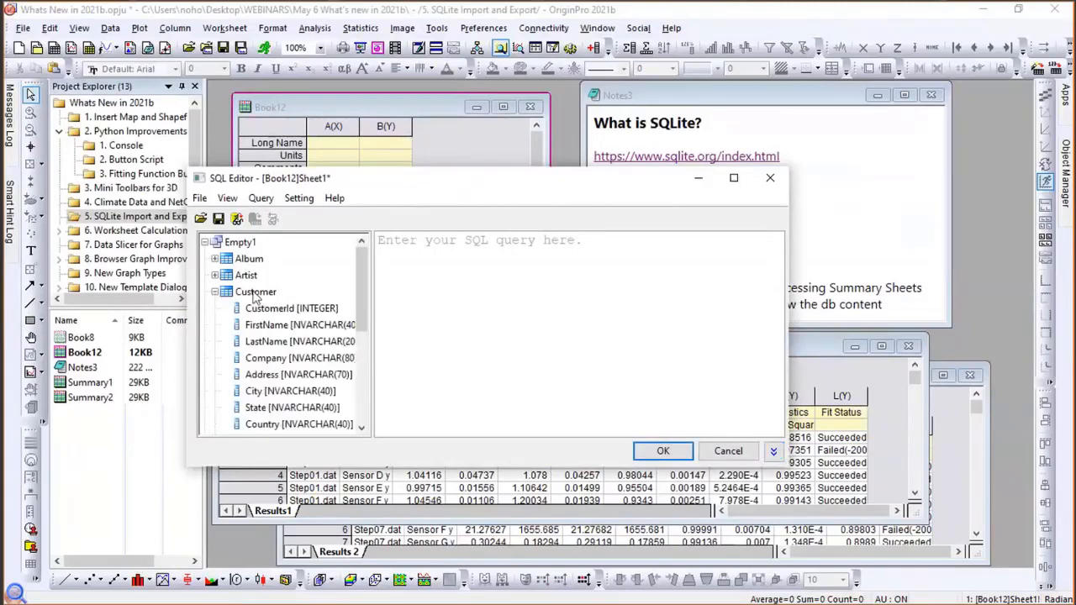
double_click(256, 293)
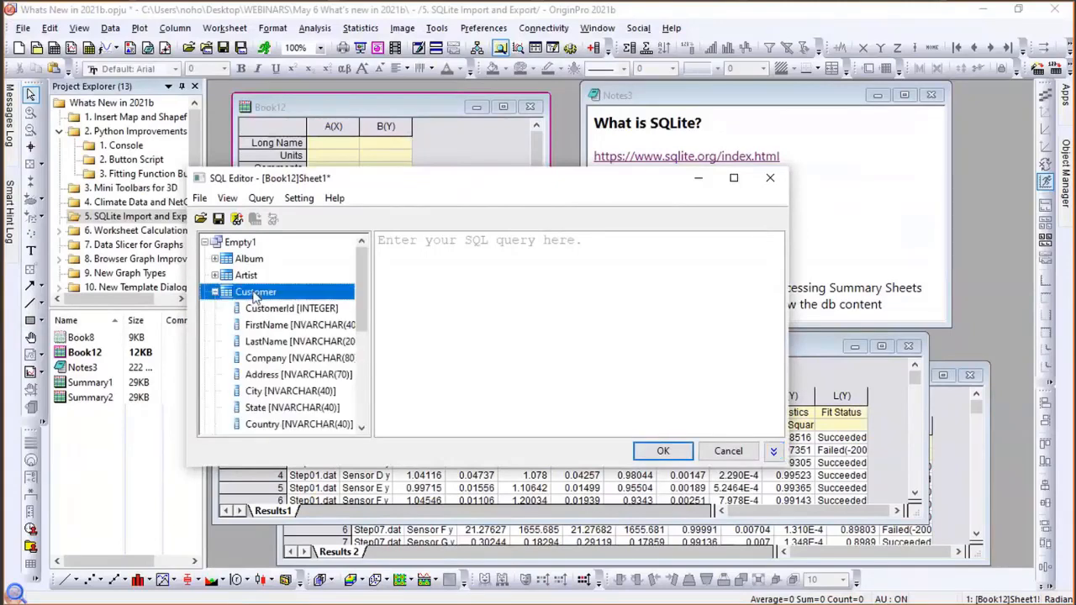
left_click(664, 452)
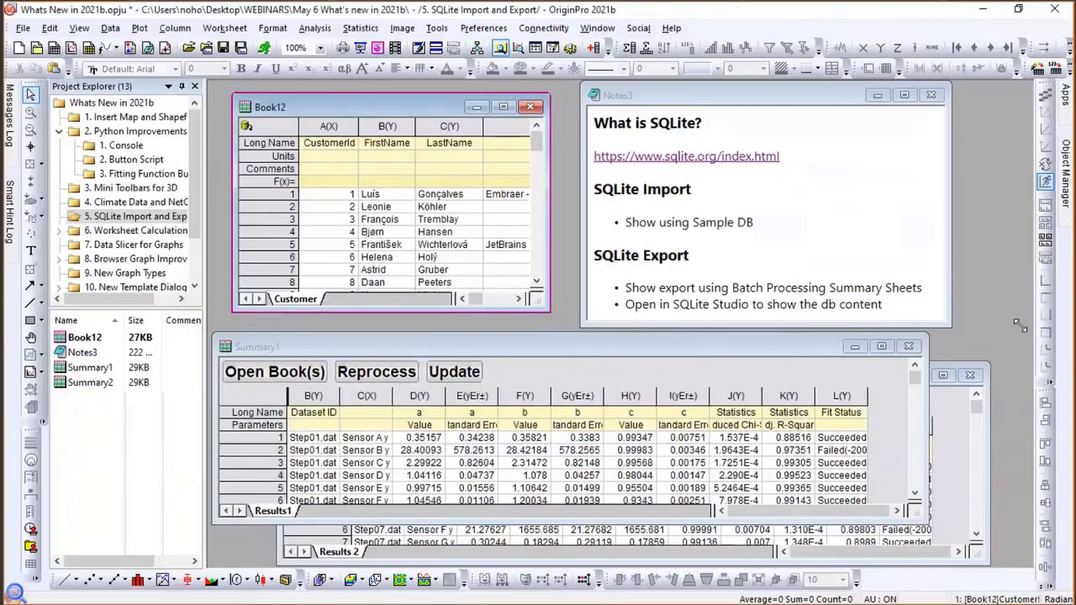
mouse_move(248, 130)
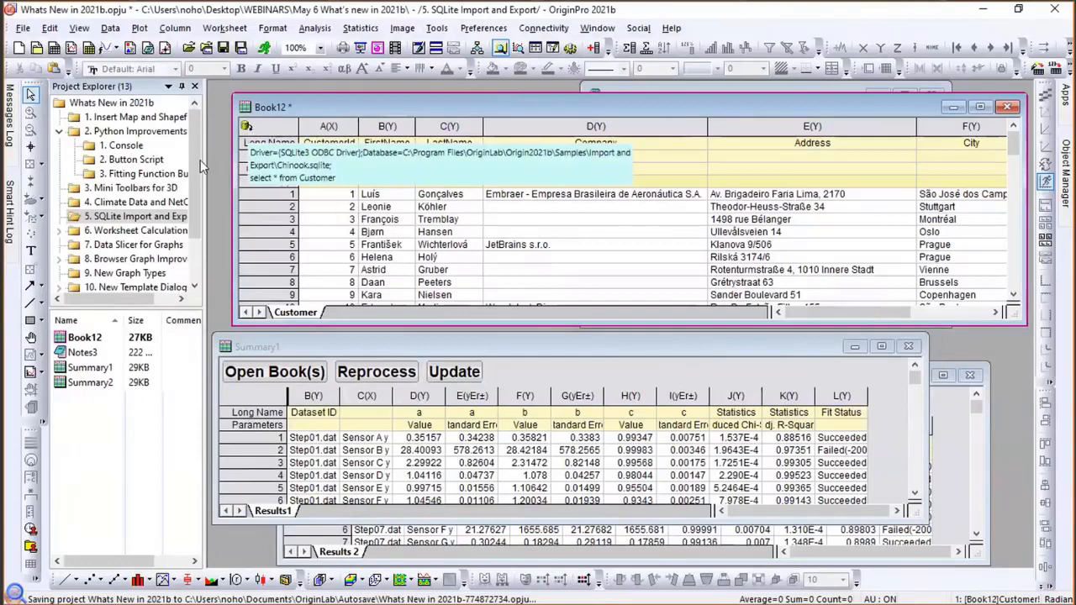
Review the NetCDF connector's data selection and import options for MBook3 in the Climate Data folder, leaving them without changes.
left_click(160, 204)
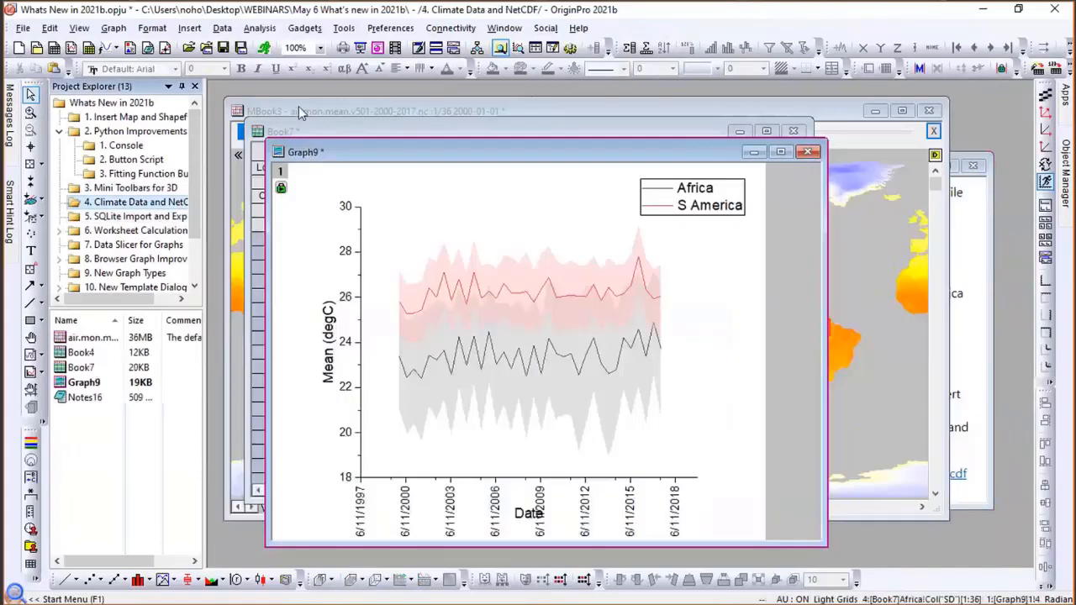
left_click(299, 111)
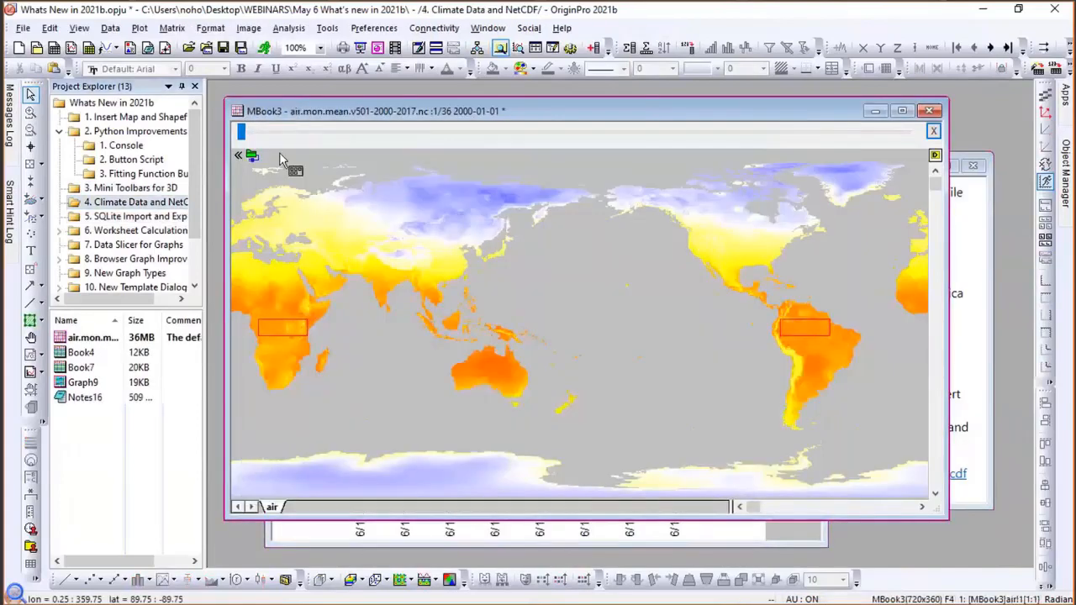
mouse_move(252, 160)
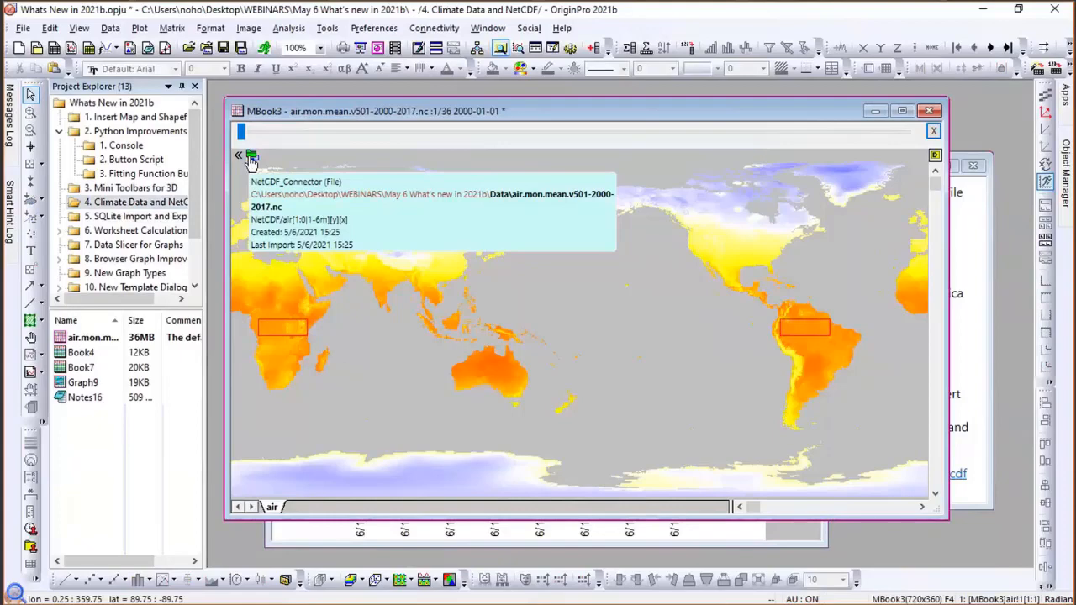
left_click(251, 158)
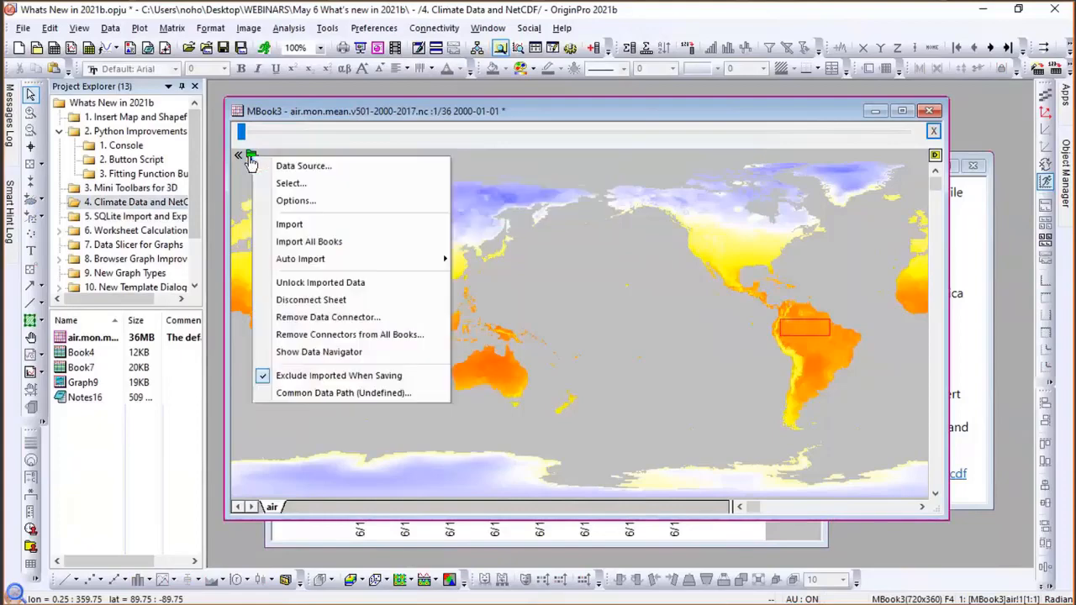
left_click(282, 184)
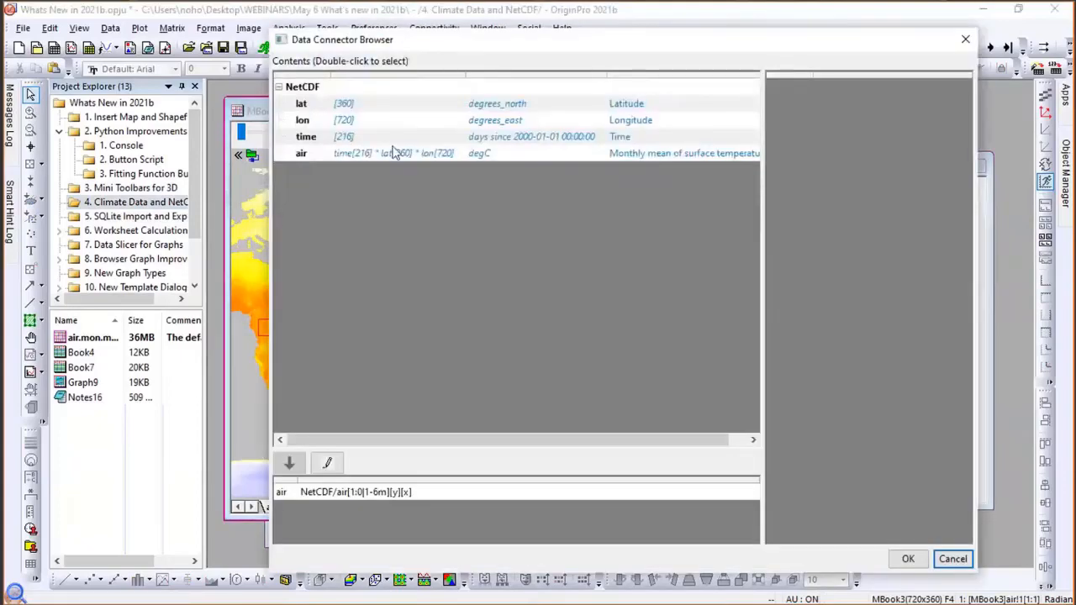
left_click(328, 464)
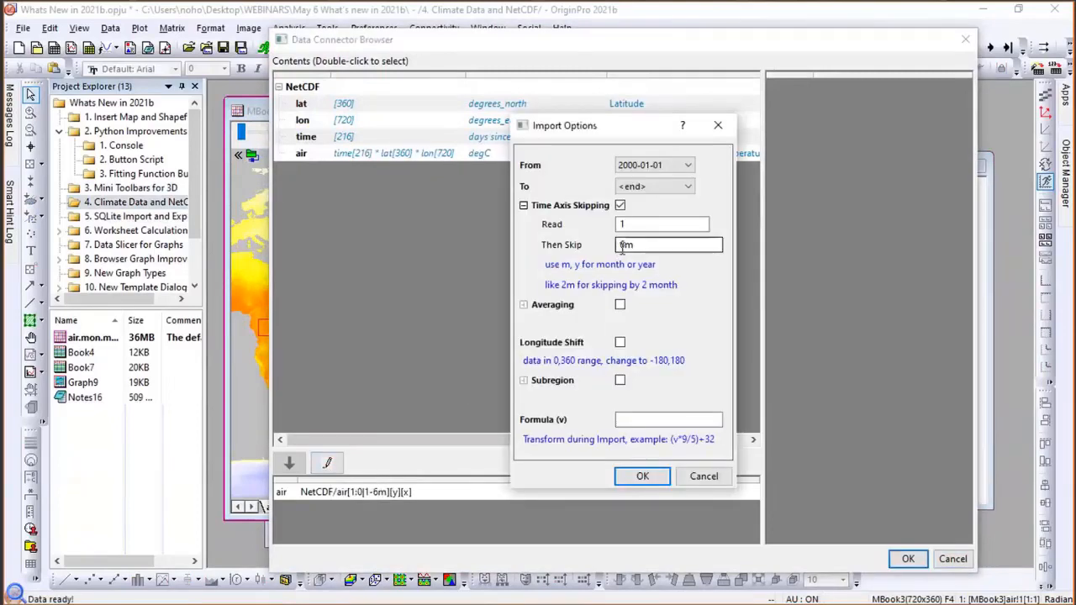
left_click(703, 477)
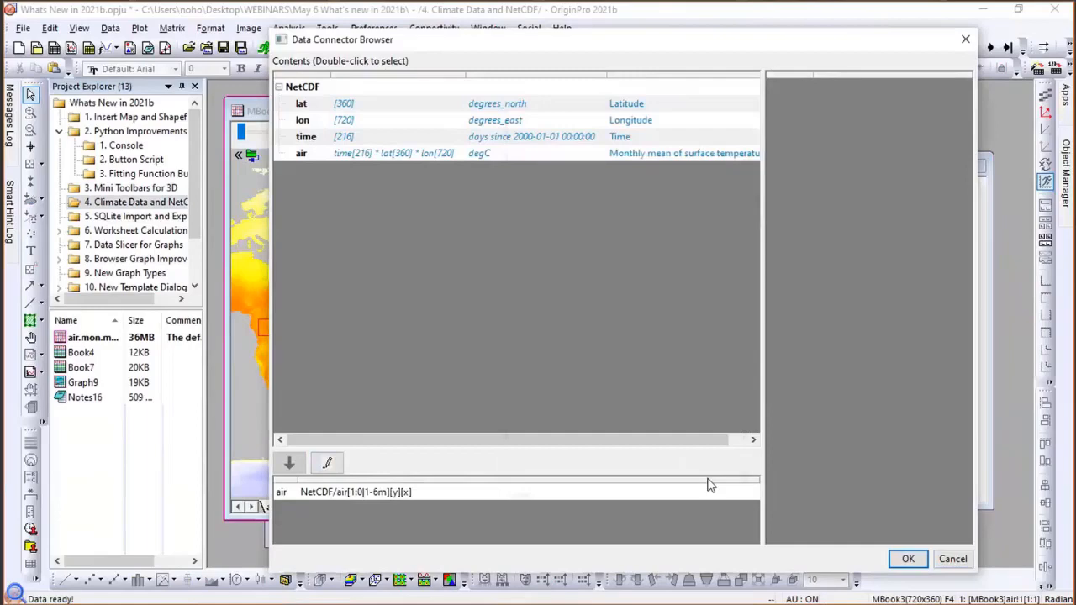
left_click(954, 560)
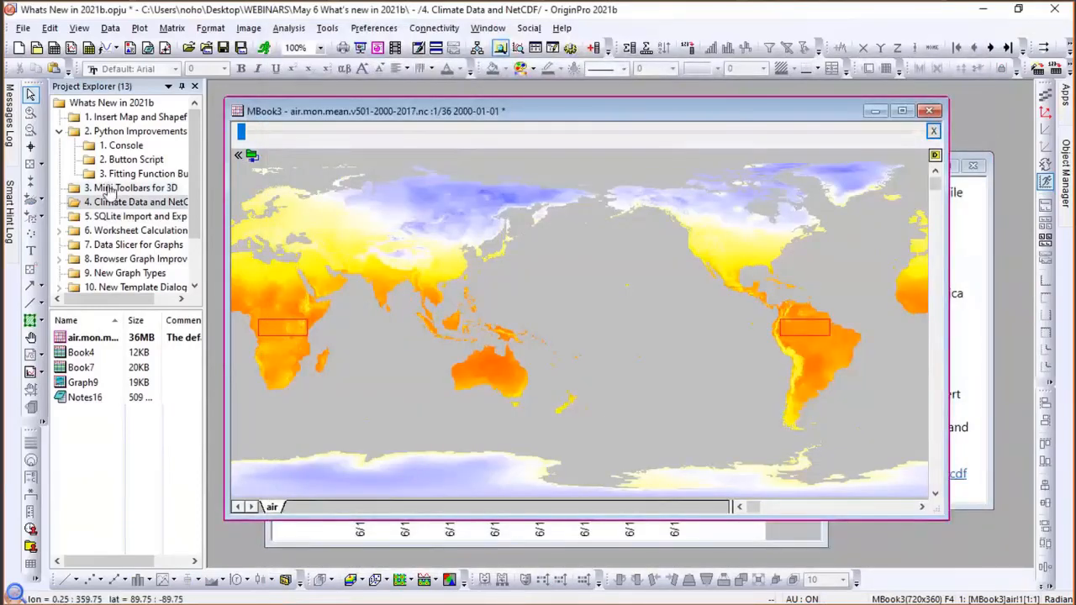
Return to the SQLite Import and Export folder and filter Book12's query with where Country like "Brazil", reimporting the data.
left_click(109, 217)
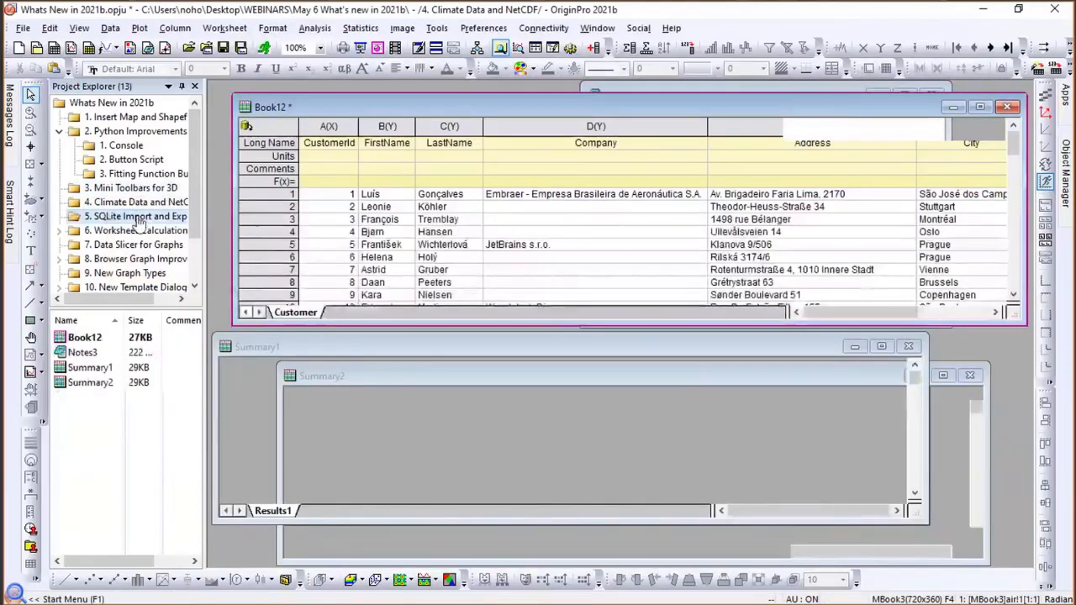
left_click(246, 130)
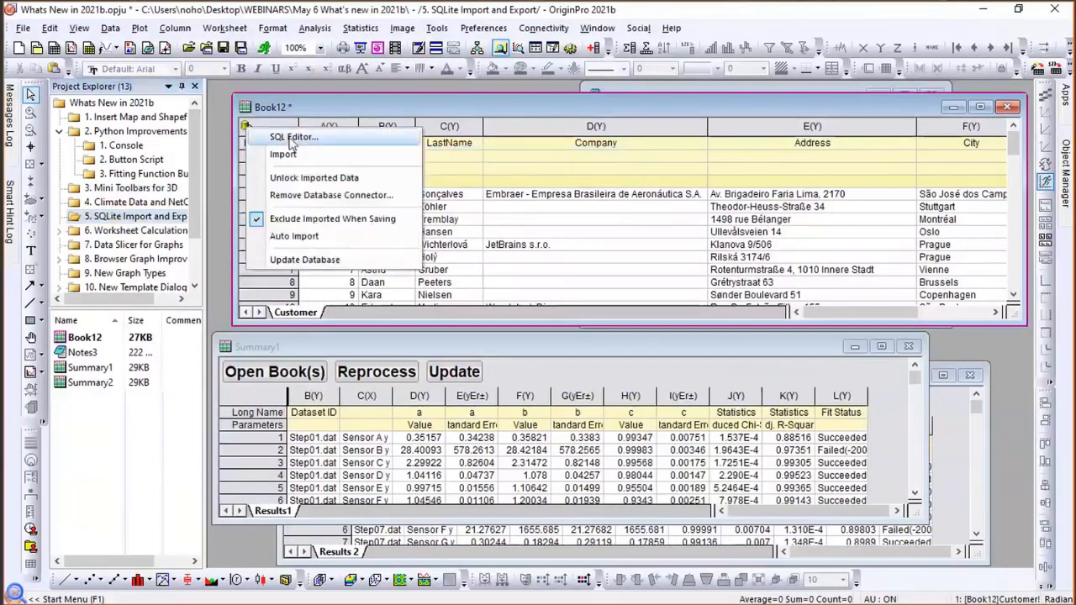
left_click(292, 145)
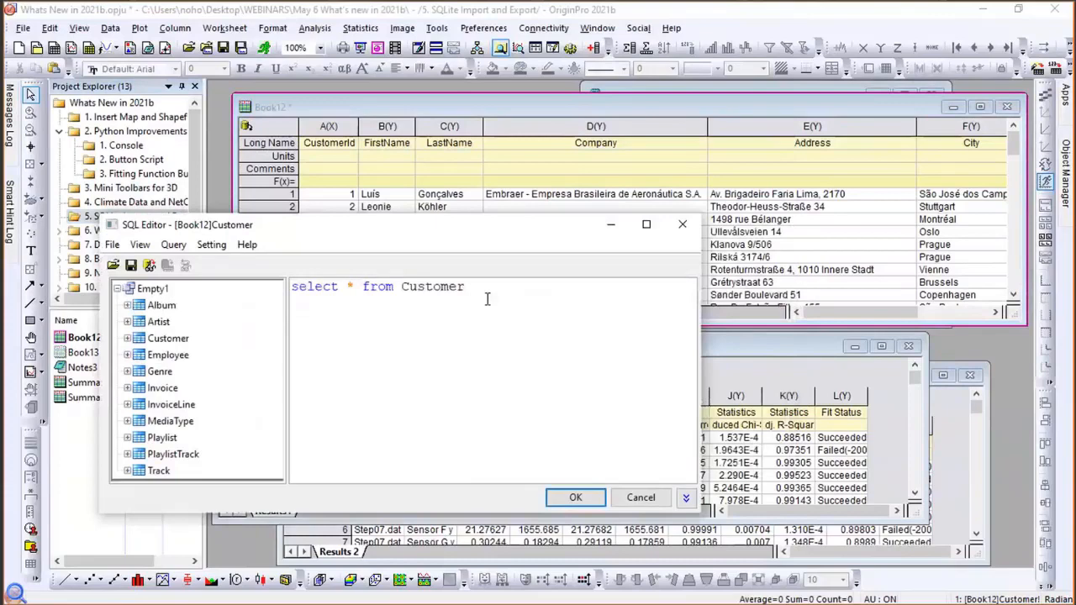
type("where Country like \"B")
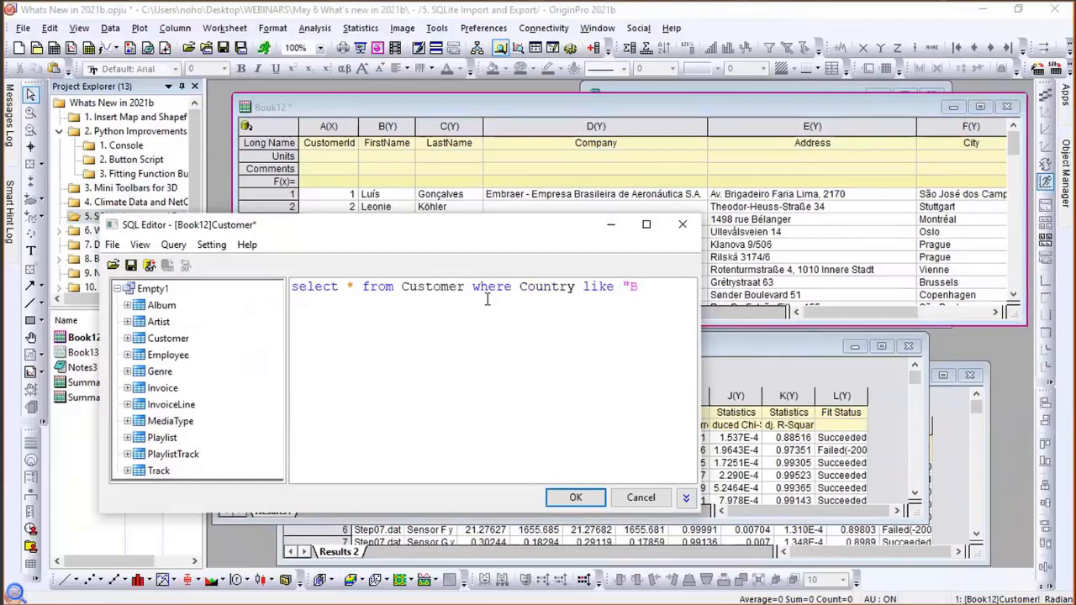
type("razil\"")
left_click(574, 499)
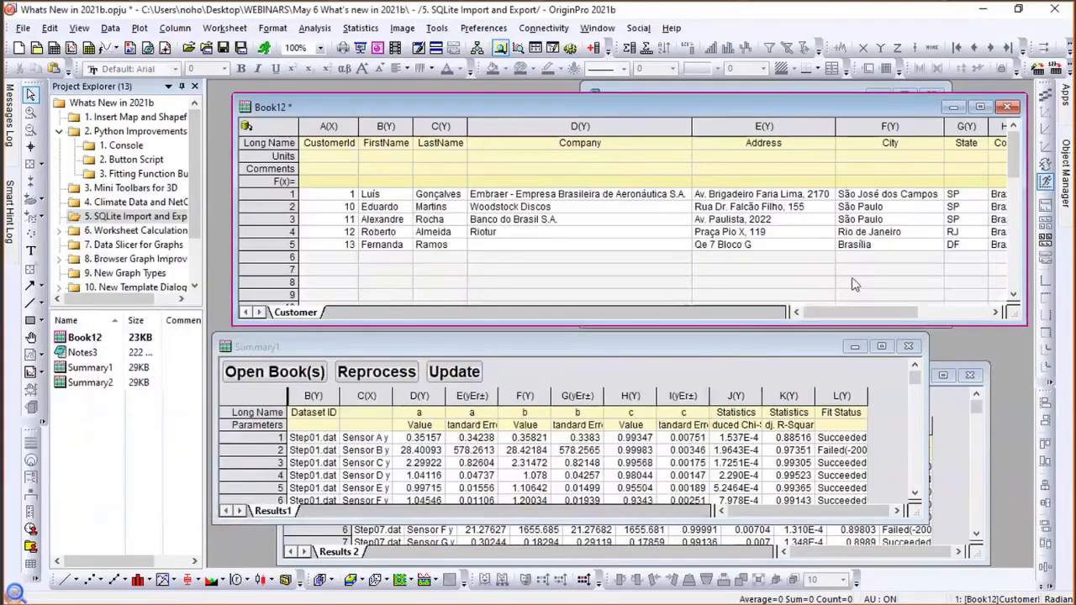
Review the filtered Customer query in Book12's SQL Editor and close it without changes.
left_click_drag(838, 309, 625, 312)
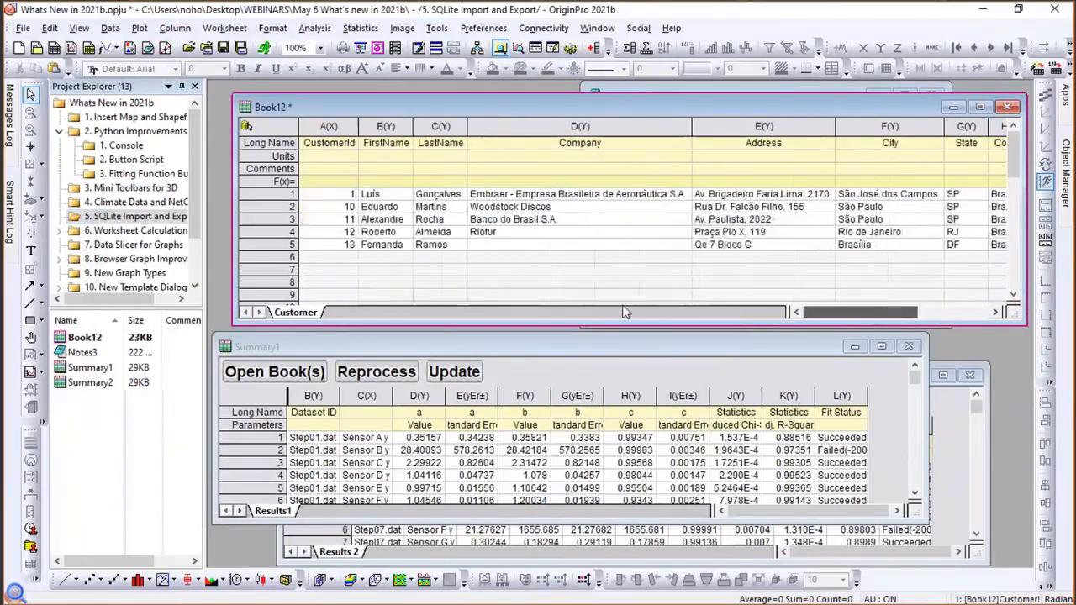
left_click(246, 131)
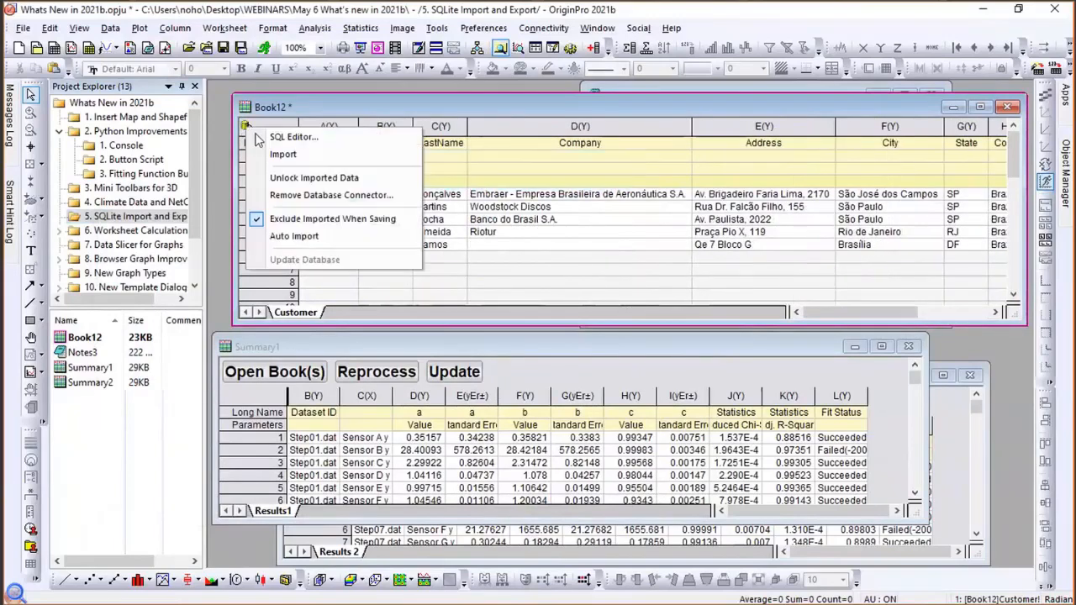
left_click(284, 135)
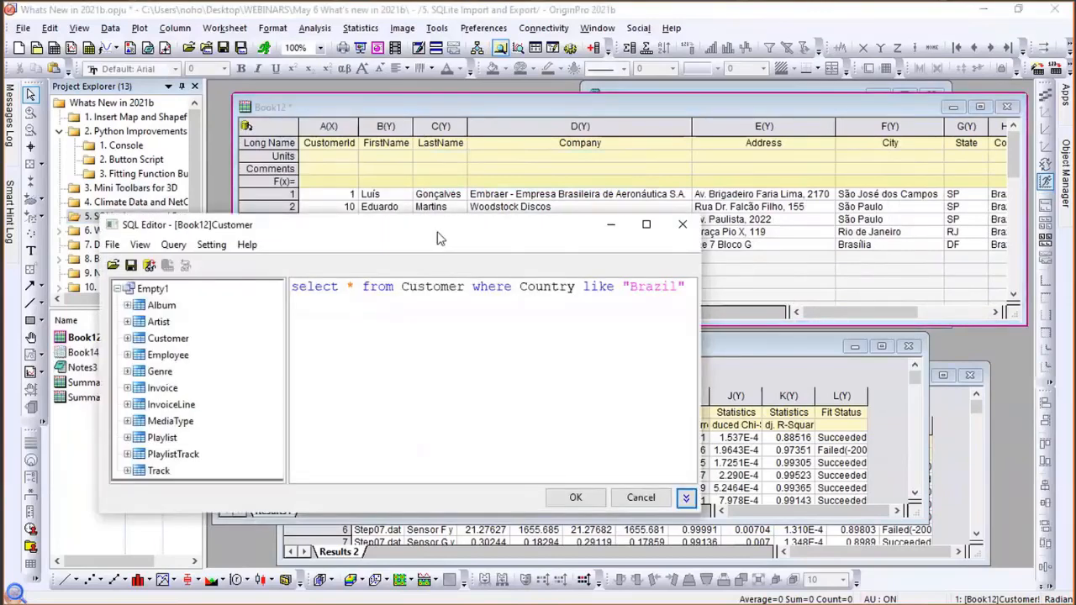
left_click(645, 502)
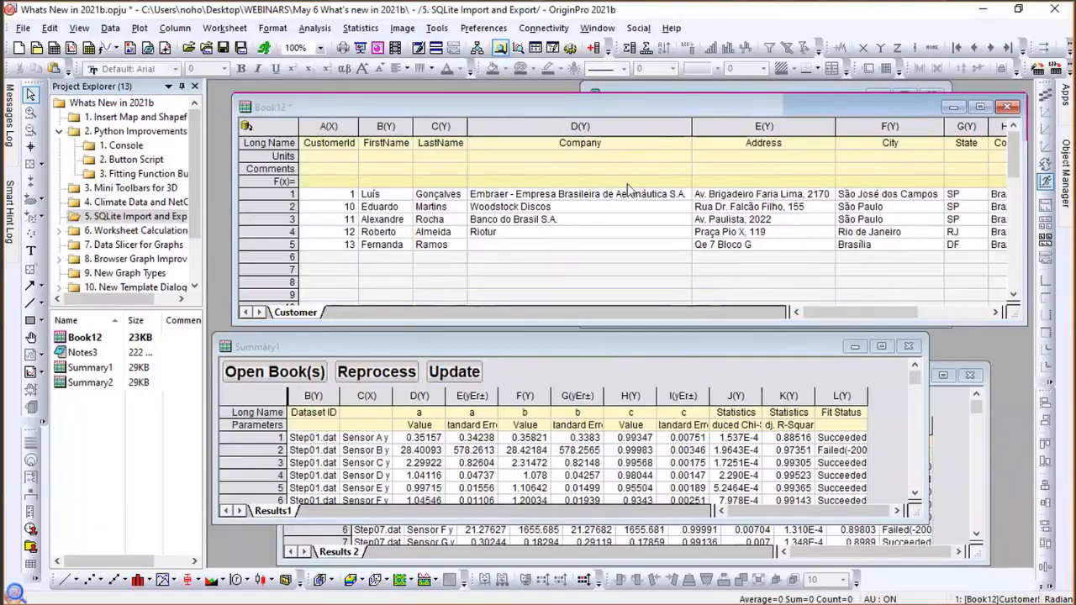
Arrange the Summary1 window above Summary2 so both batch processing result sheets can be seen, and activate Summary1.
left_click_drag(619, 349, 625, 177)
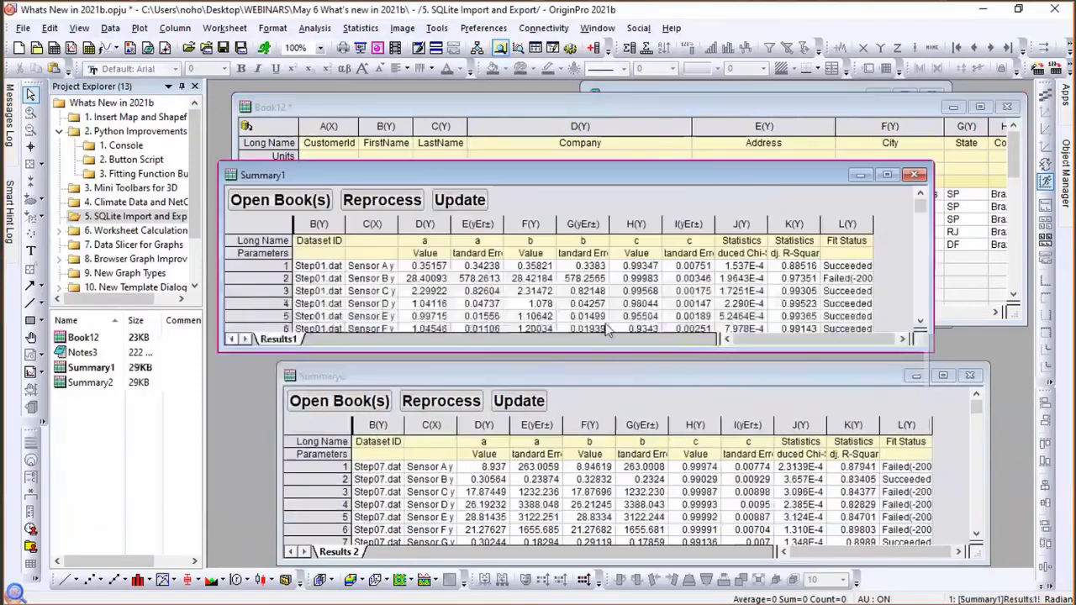
left_click(553, 368)
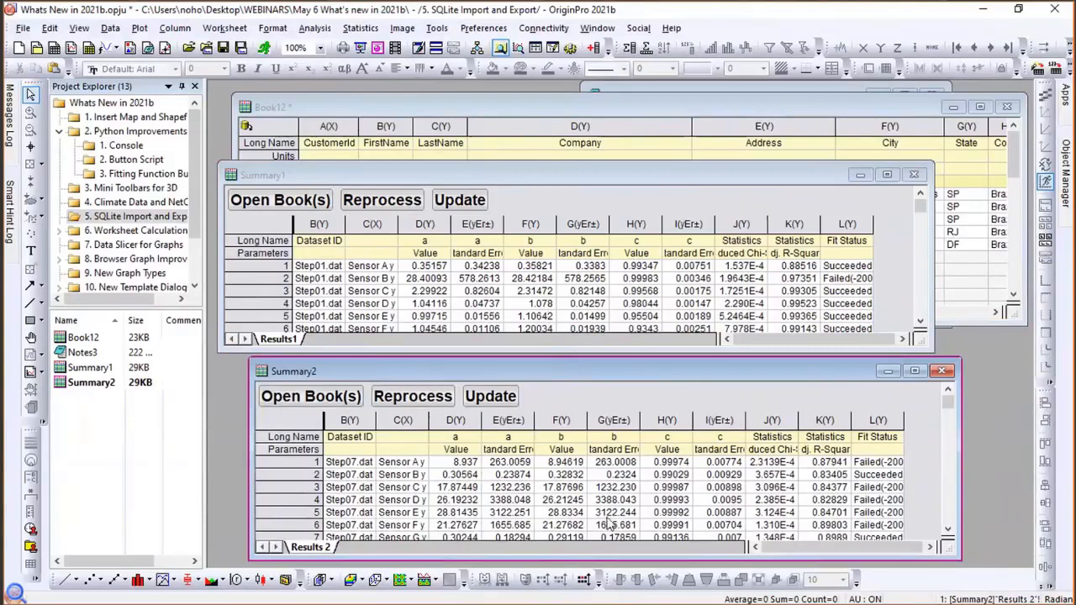
left_click(483, 183)
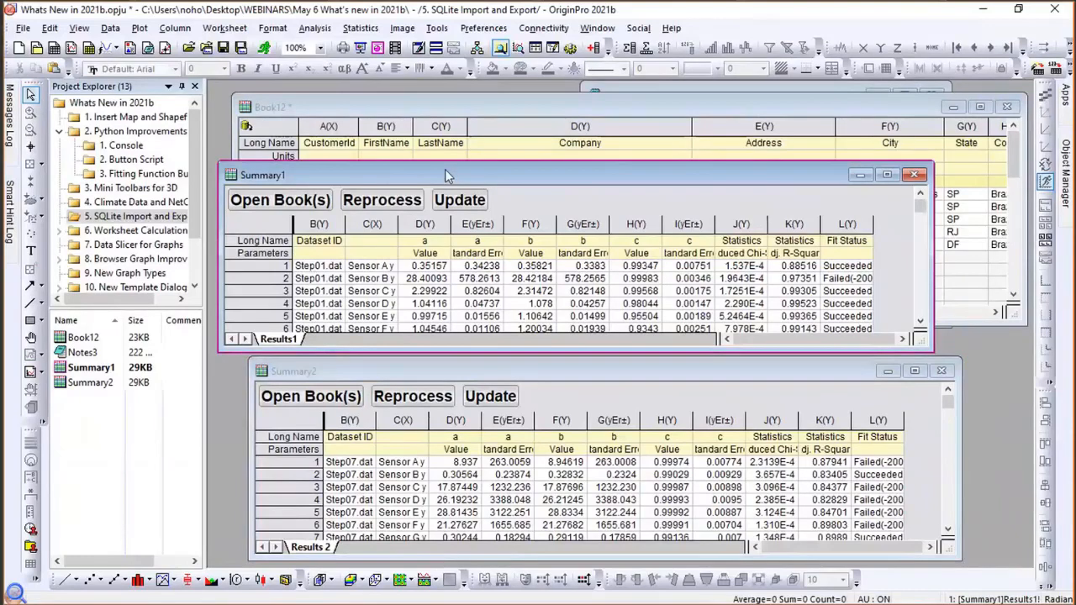
Open the SQLite export settings for the Summary1 worksheet.
left_click(23, 27)
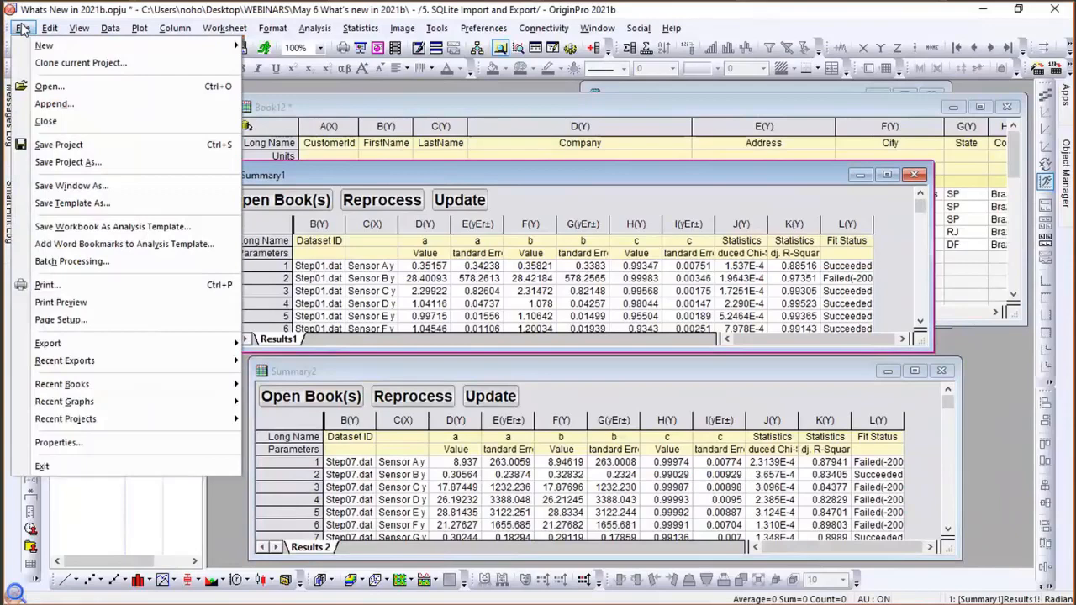
mouse_move(73, 364)
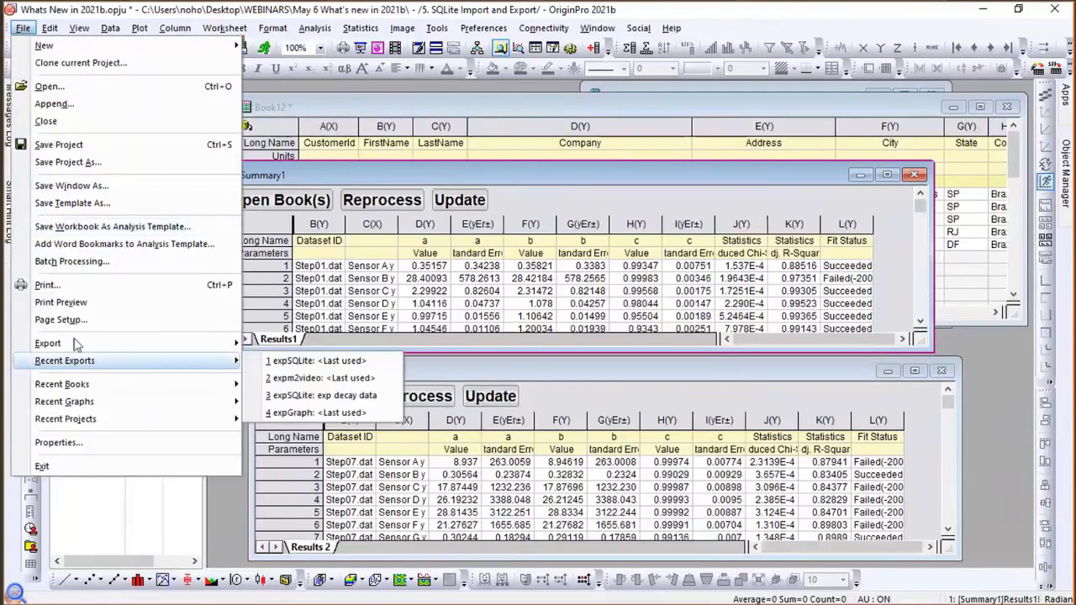
mouse_move(75, 345)
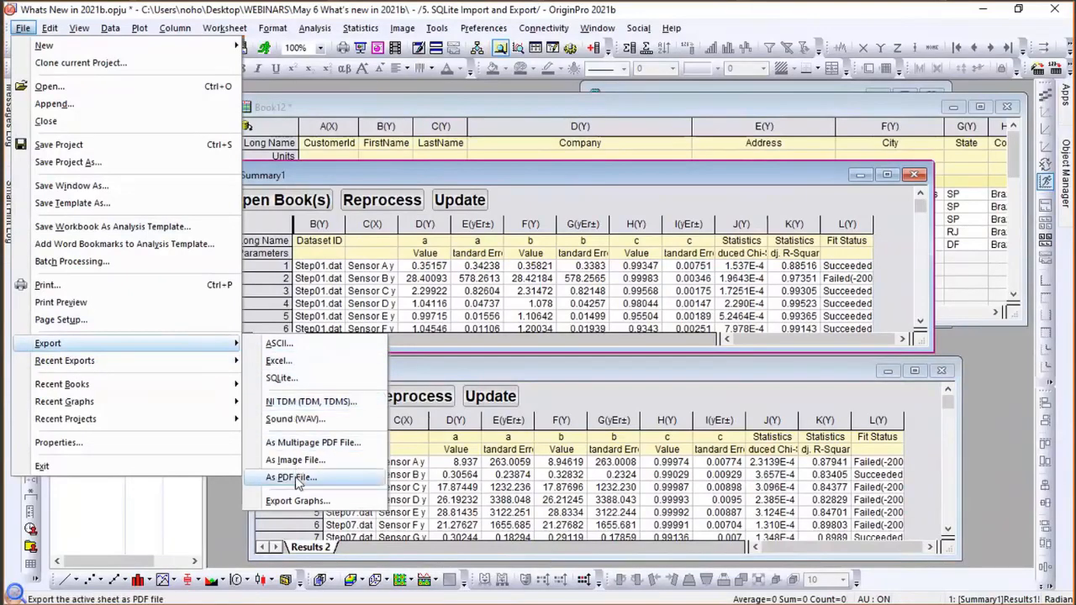
left_click(297, 383)
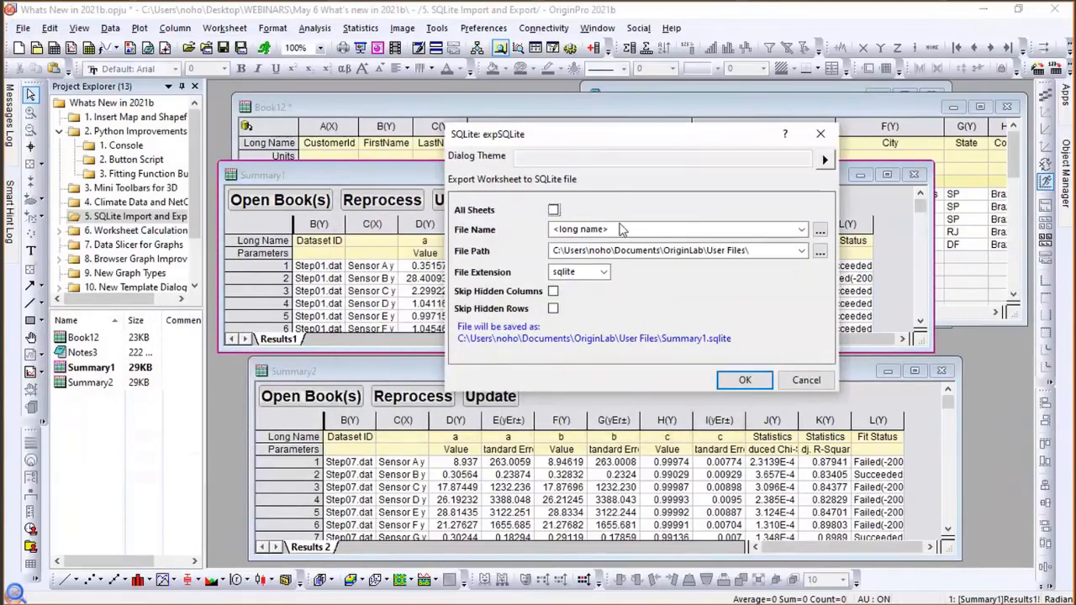
Export the Summary1 worksheet to an SQLite file named Batch Results, skipping hidden columns.
left_click(621, 229)
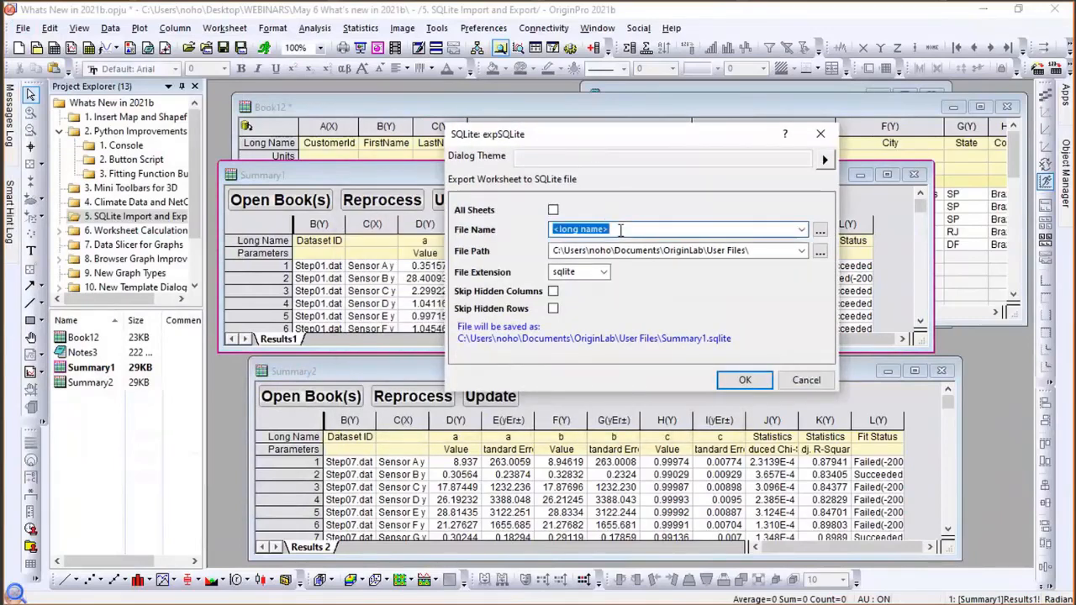
type("B")
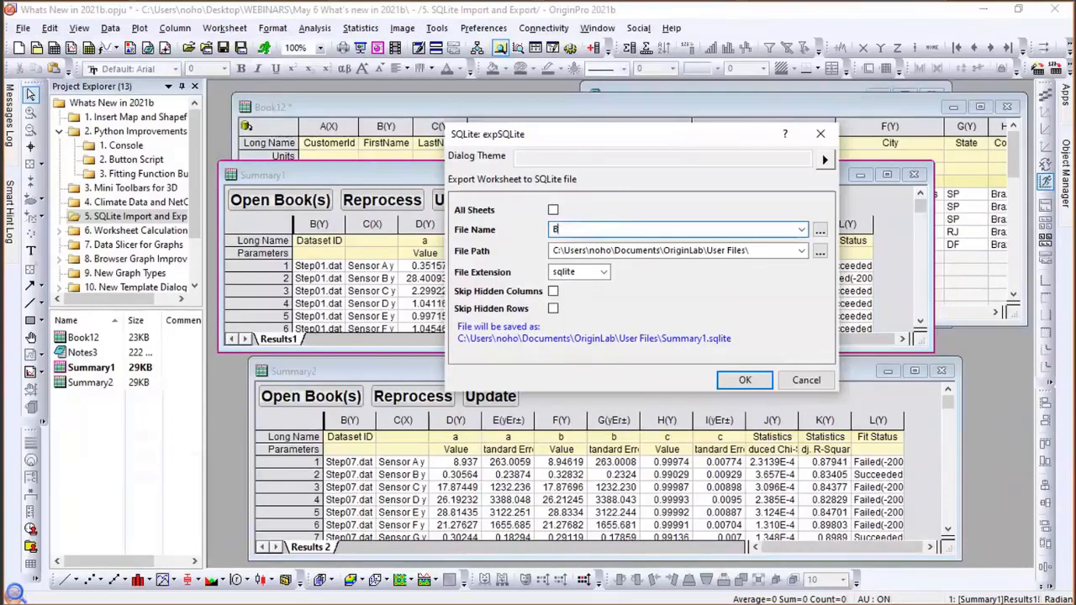
type("atch Results")
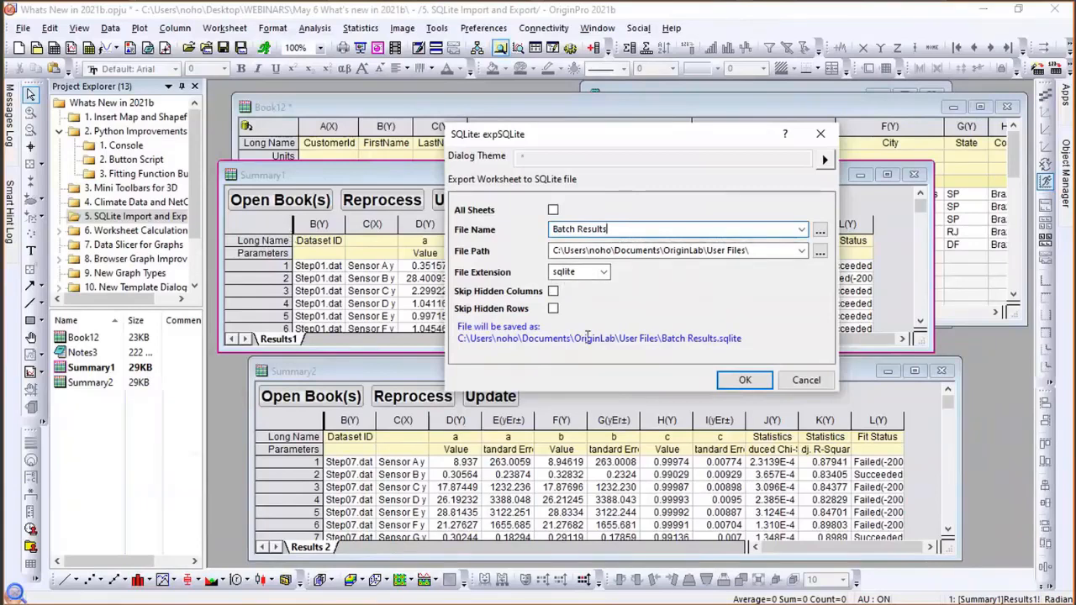
left_click(554, 292)
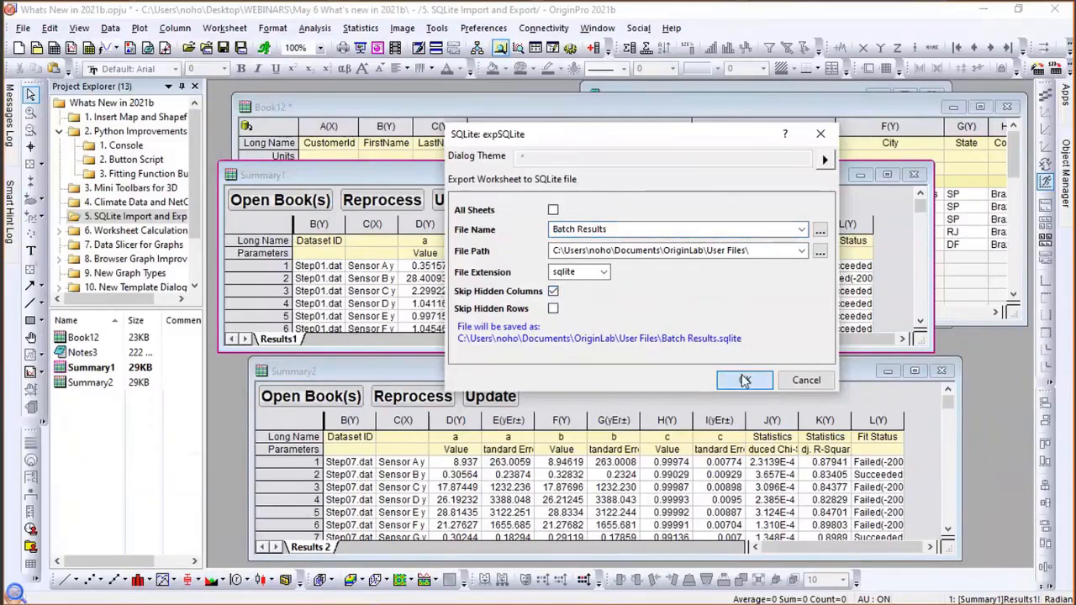
left_click(744, 381)
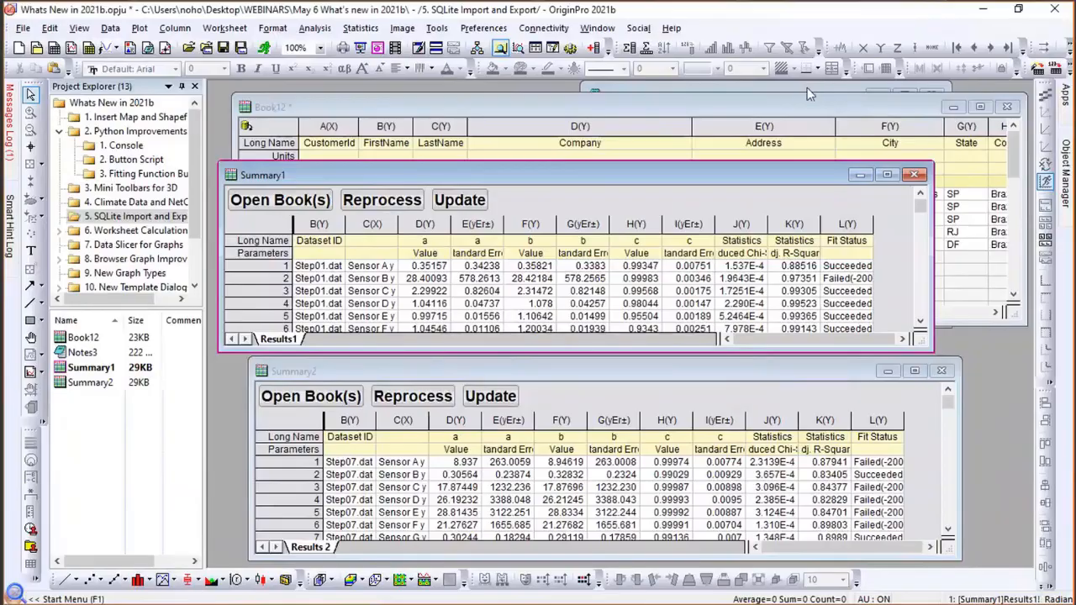
Open Origin's User Files folder in the file explorer and copy its folder path.
left_click_drag(870, 12, 801, 87)
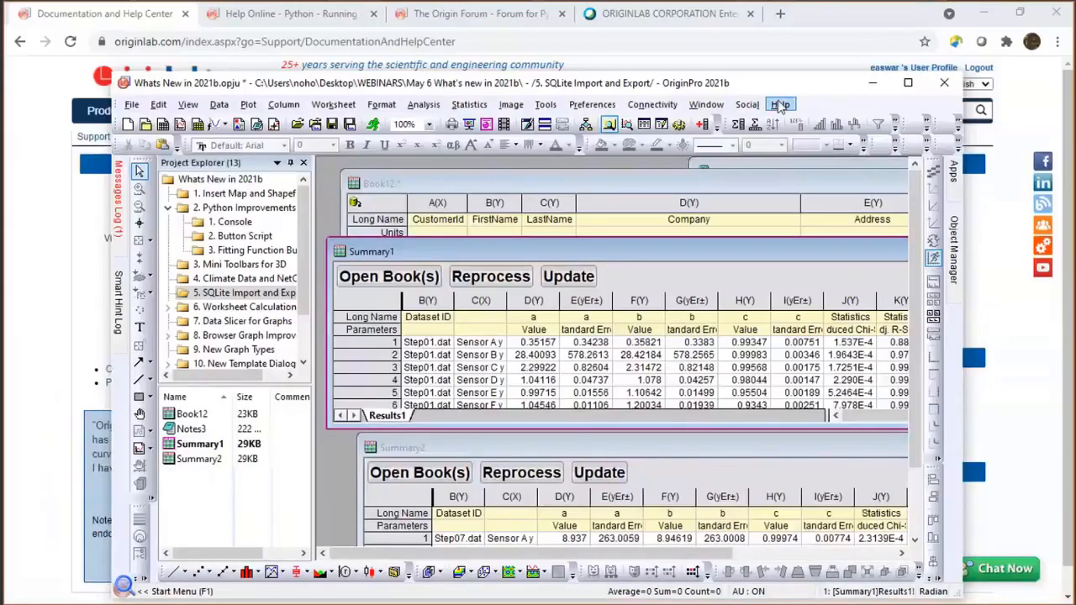
left_click(781, 105)
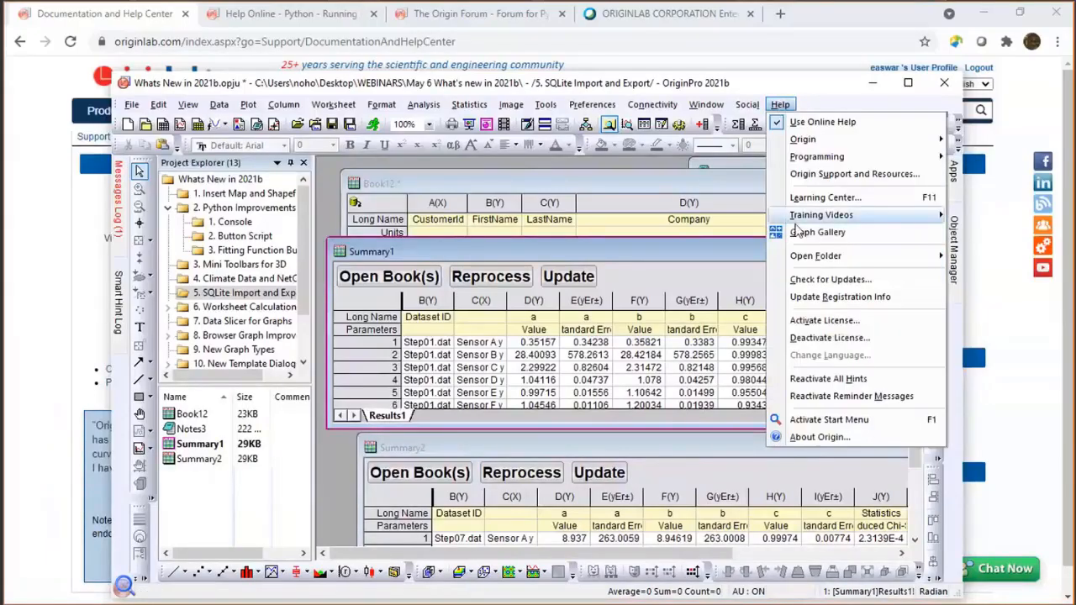
mouse_move(833, 255)
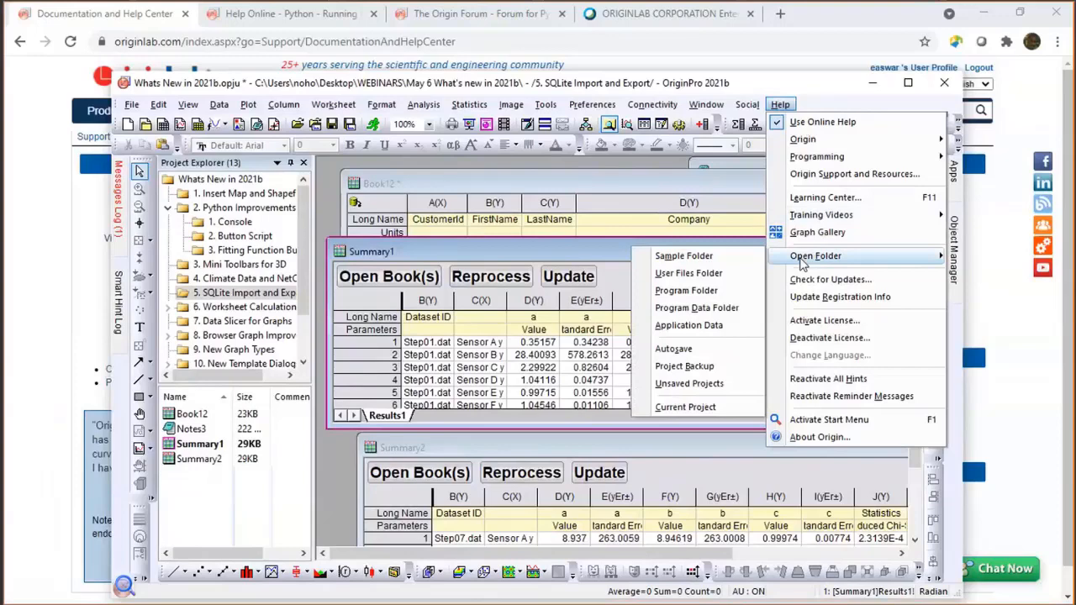
left_click(703, 273)
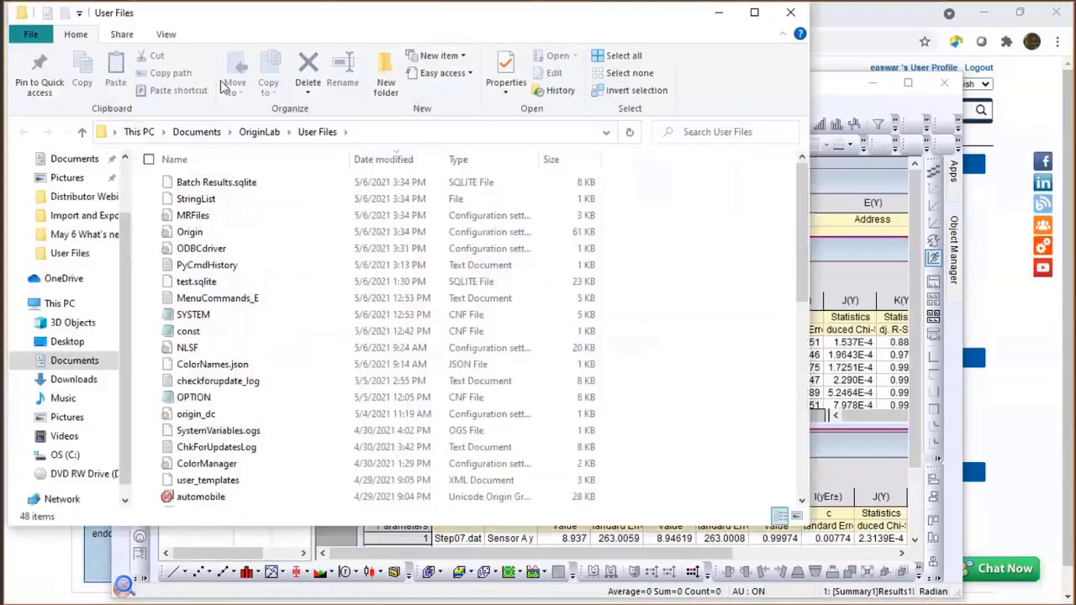
left_click(380, 135)
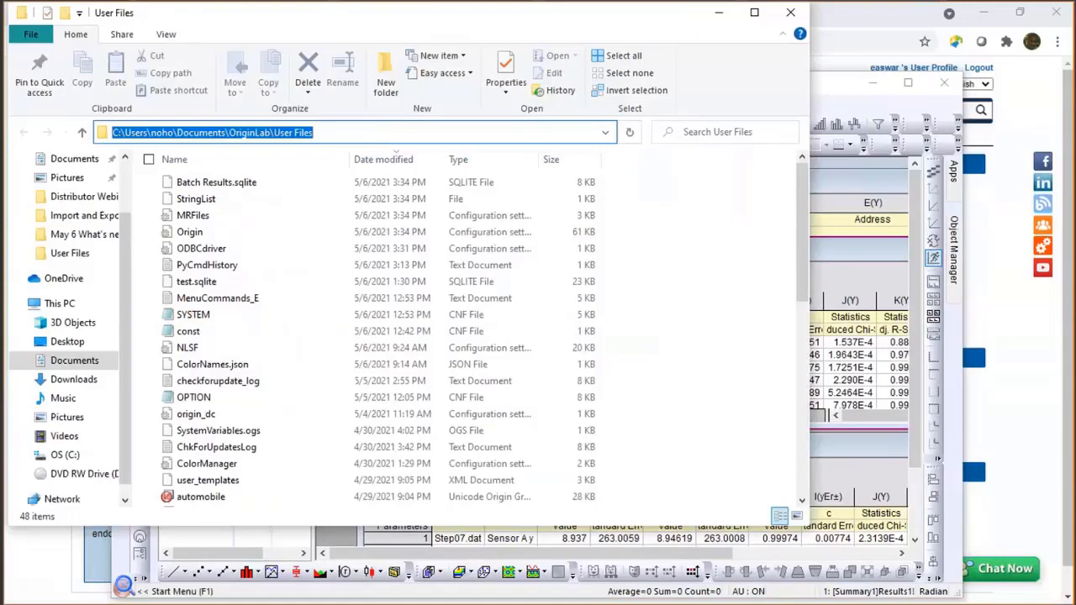
Switch to SQLiteStudio and add Batch Results.sqlite from the User Files folder as an SQLite 3 database.
key("alt+Tab")
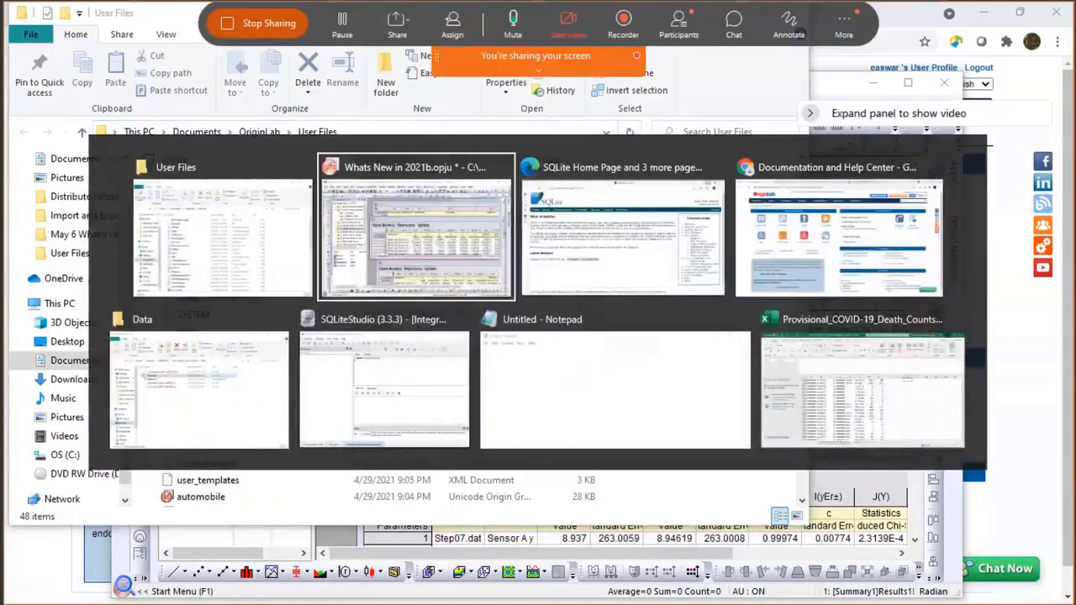
key("alt+Tab")
key("alt+Tab")
key("alt+Tab")
key("alt+Tab")
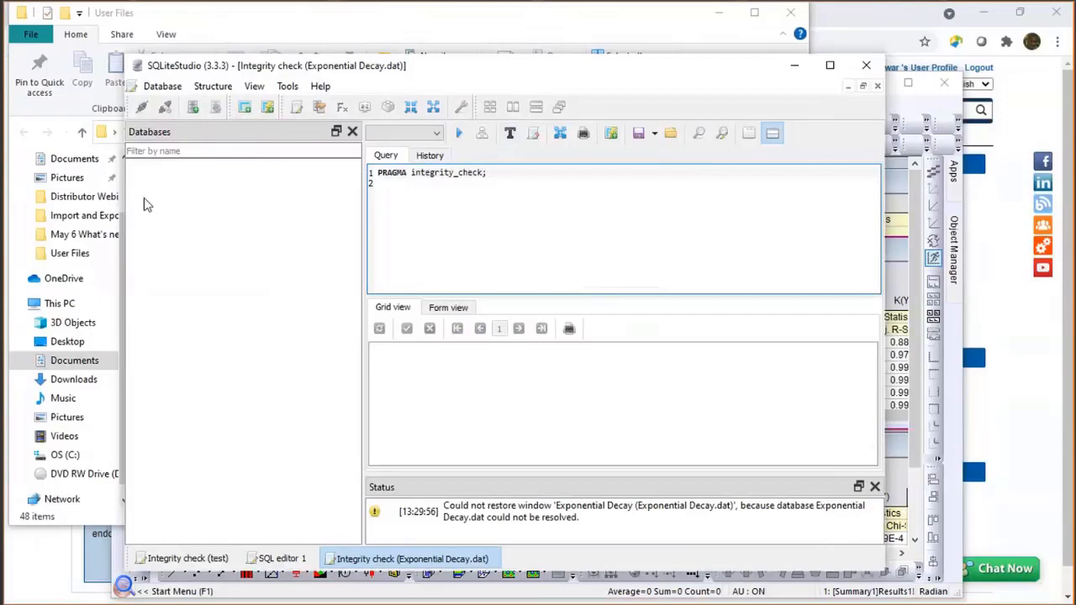
left_click(161, 87)
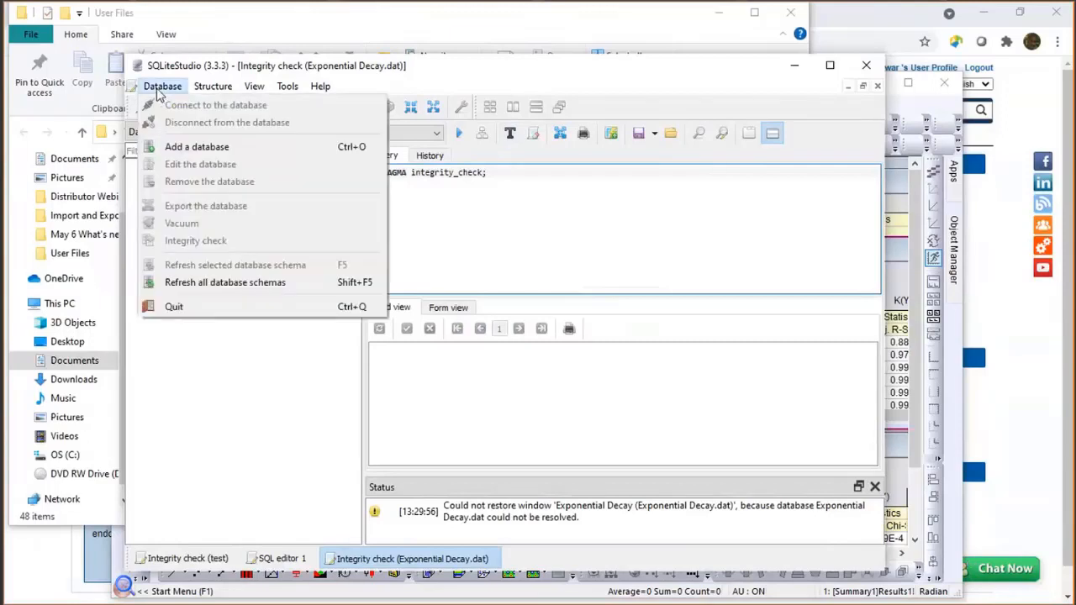
left_click(171, 148)
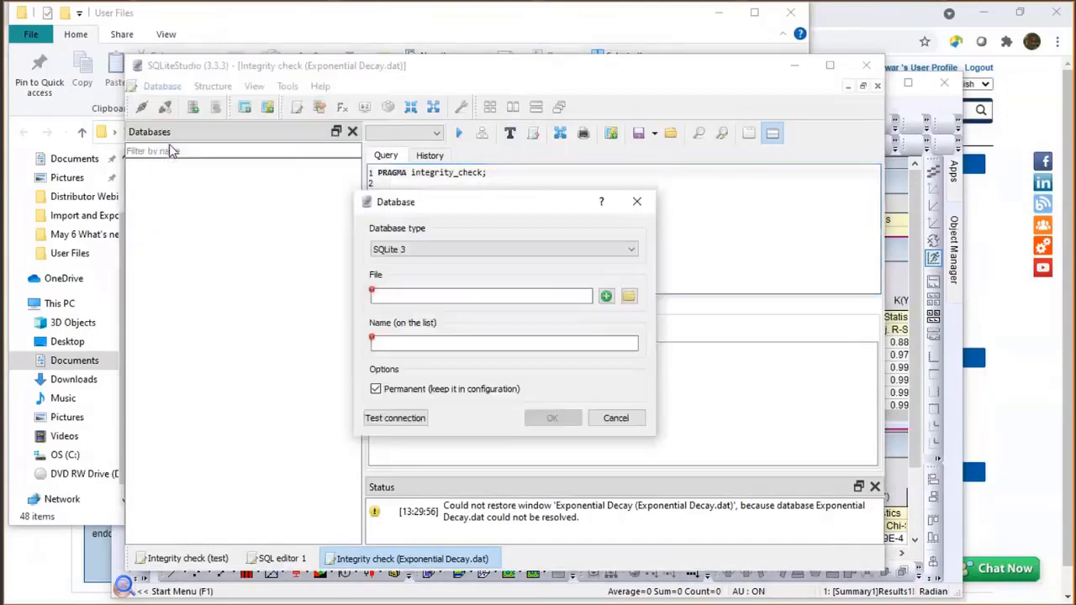
left_click(629, 297)
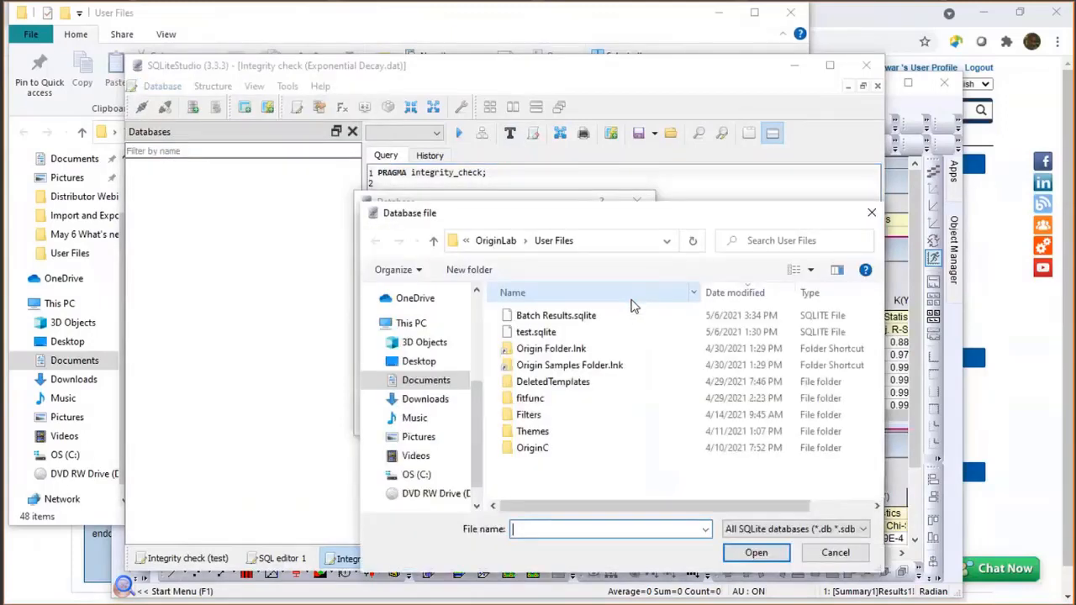
key("ctrl+v")
key("Return")
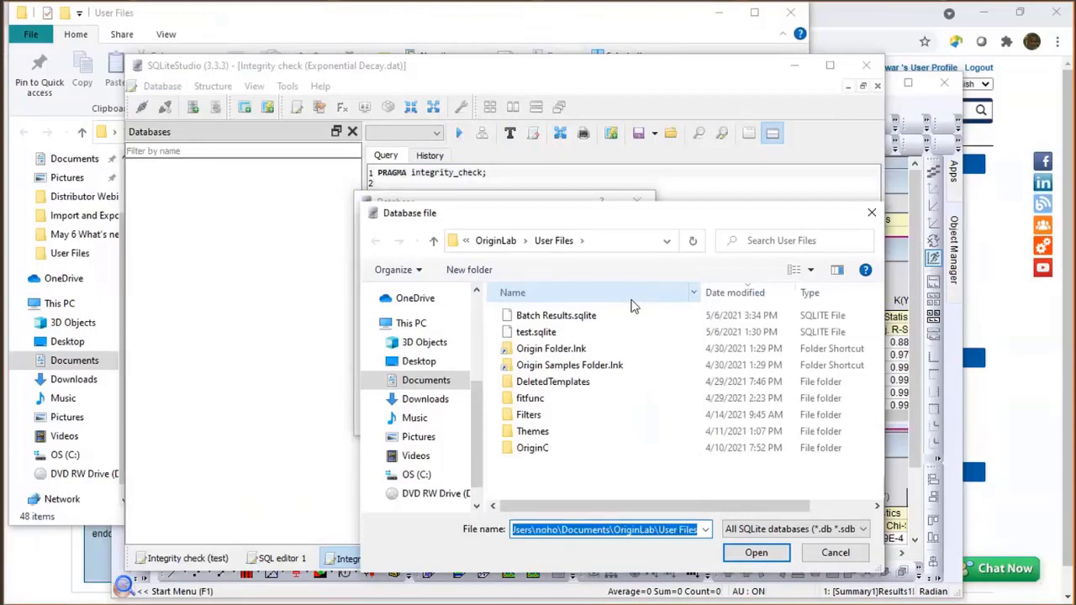
double_click(588, 316)
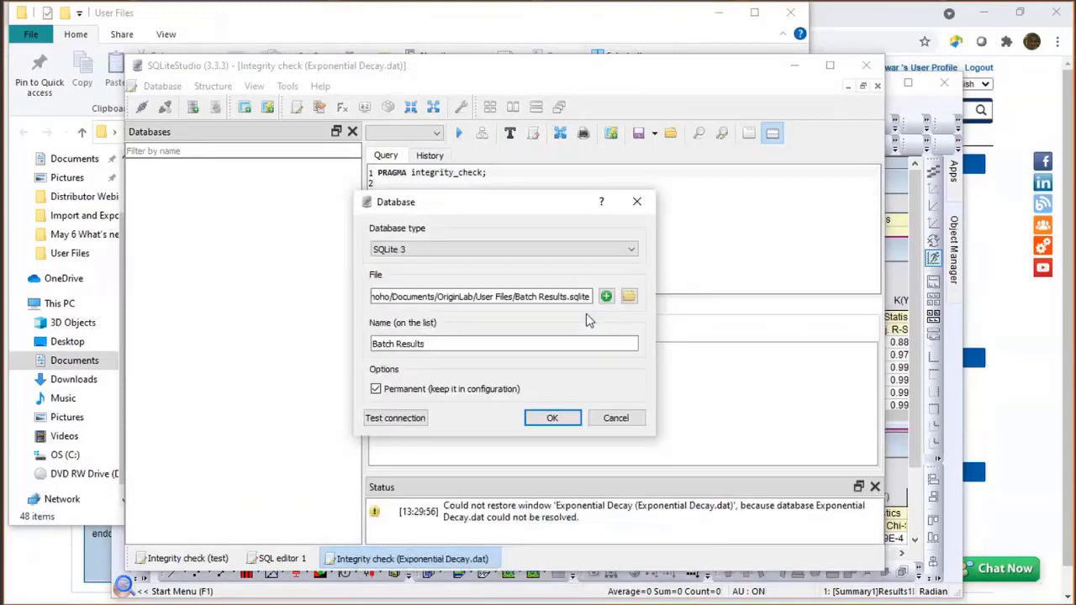
left_click(553, 424)
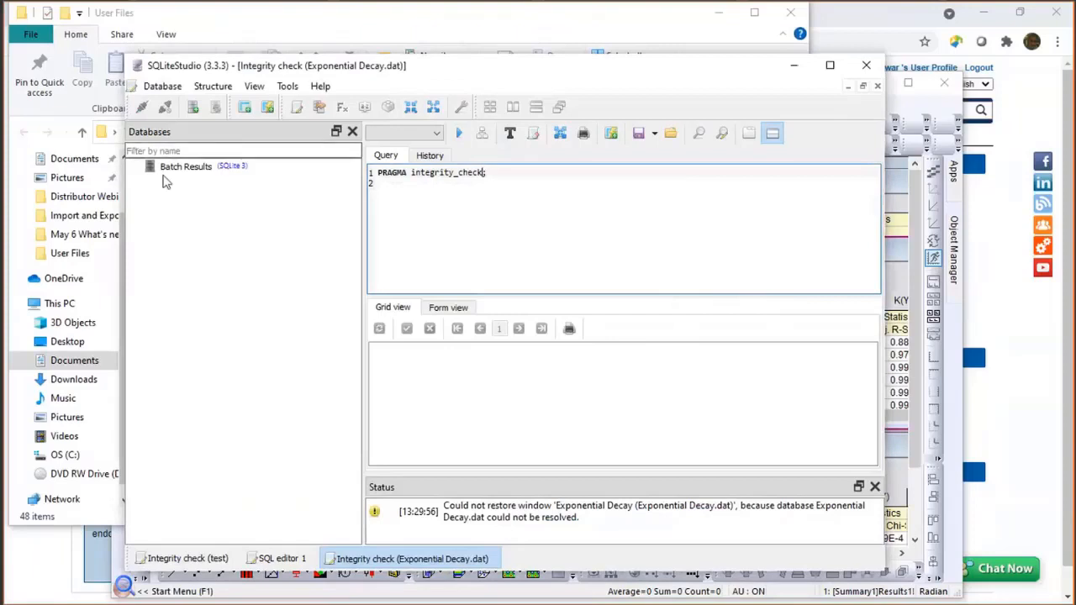
Connect to the Batch Results database and view the data of its Results1 table in the grid.
left_click(154, 170)
double_click(154, 171)
left_click(178, 185)
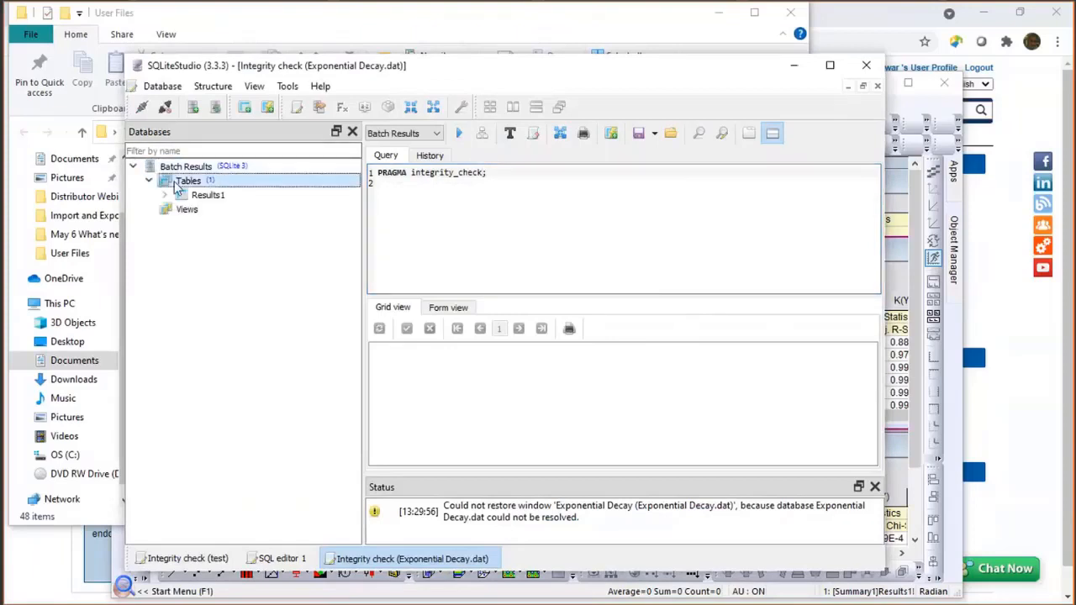
left_click(198, 197)
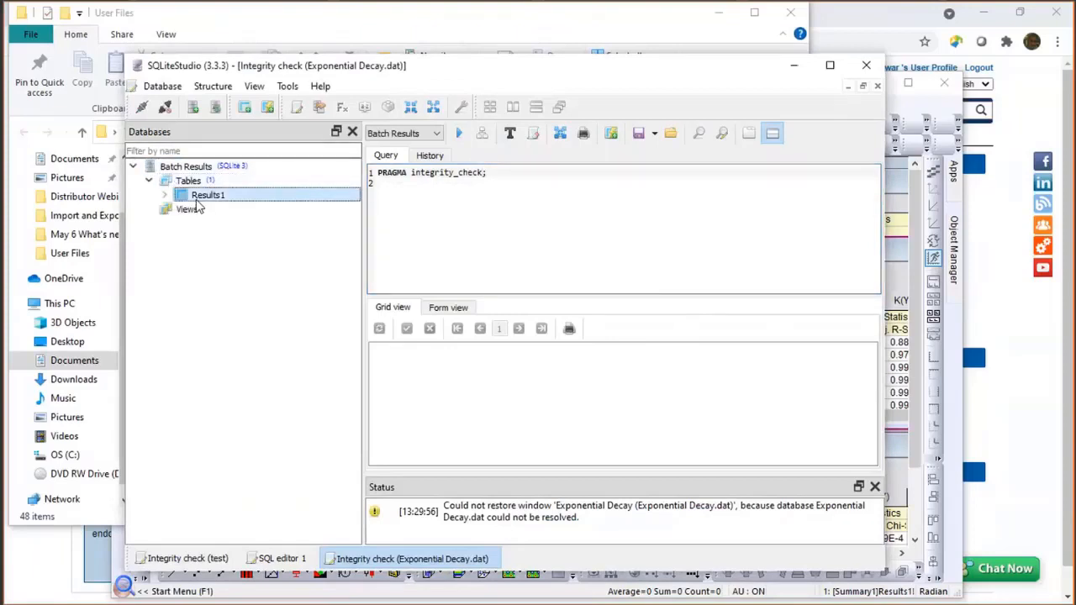
double_click(202, 197)
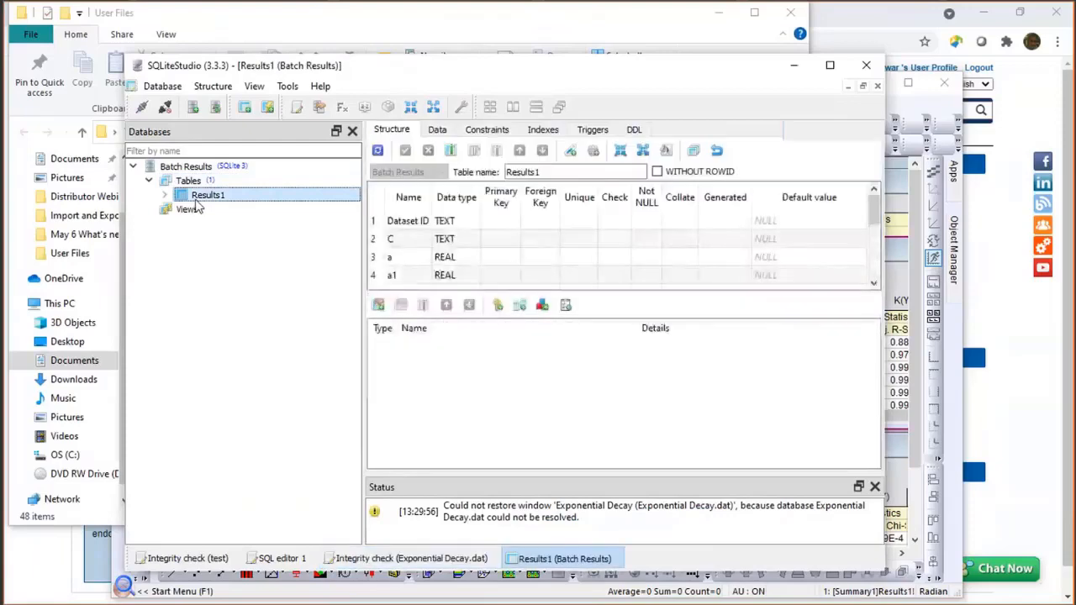
left_click(437, 131)
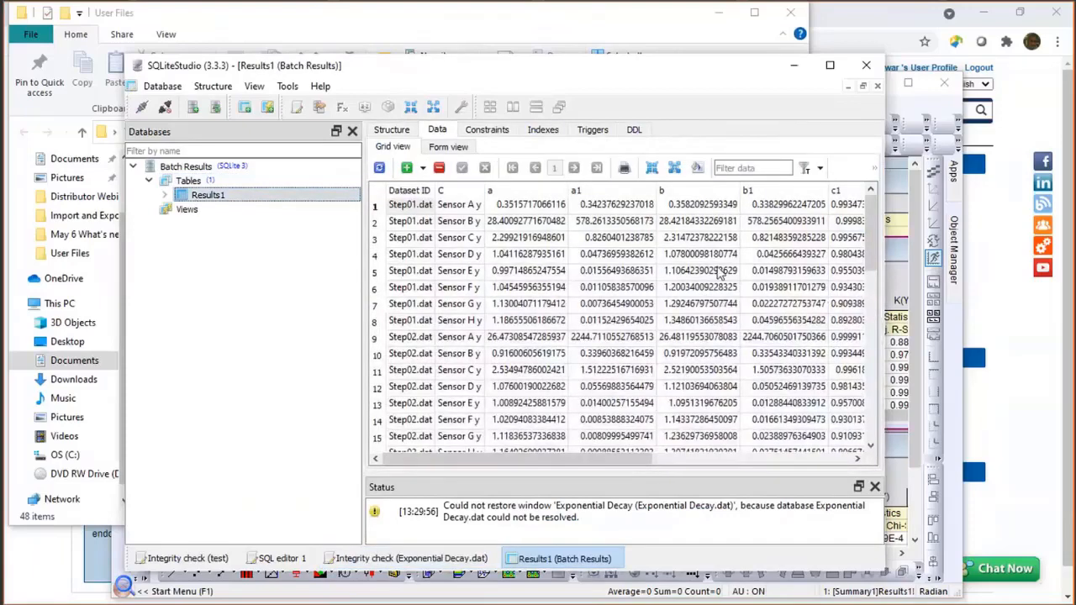
Switch back to OriginPro and export the Summary2 worksheet to the existing Batch Results SQLite file, skipping hidden columns.
key("alt+Tab")
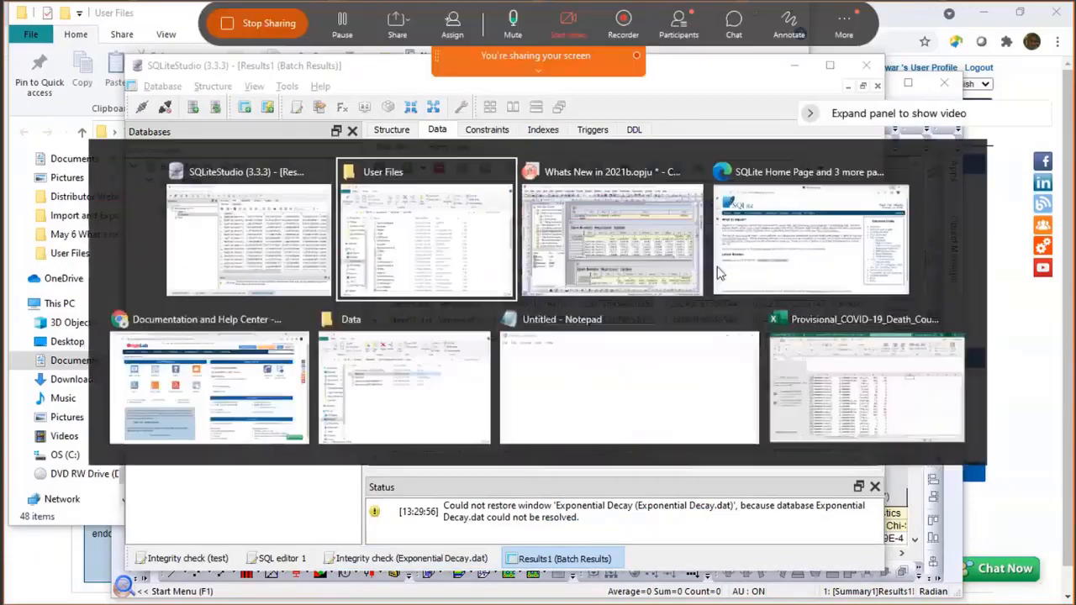
key("alt+Tab")
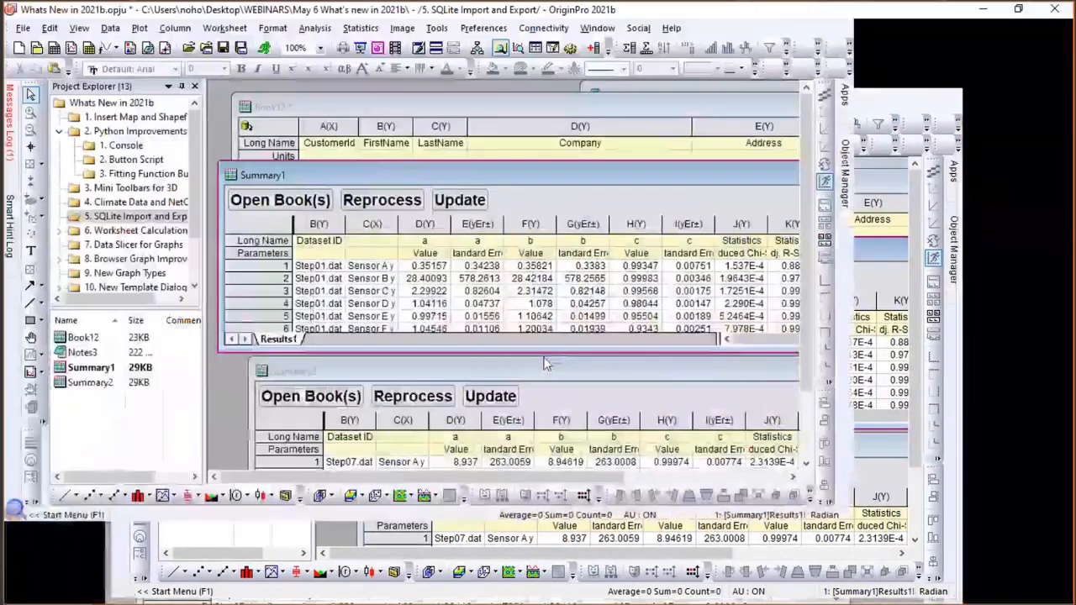
left_click(909, 82)
left_click(499, 365)
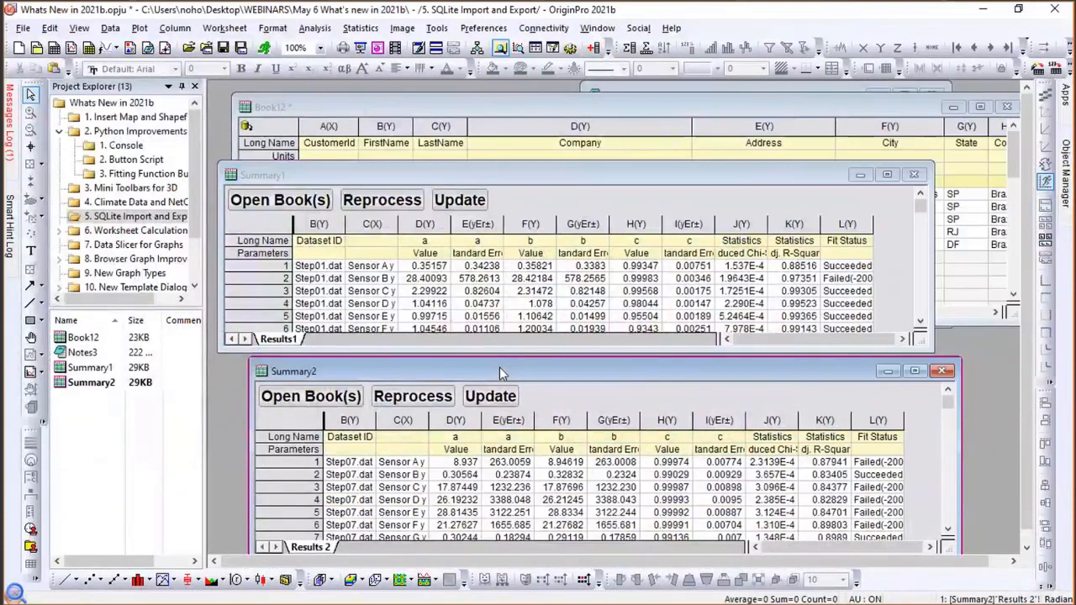
left_click(23, 28)
mouse_move(227, 344)
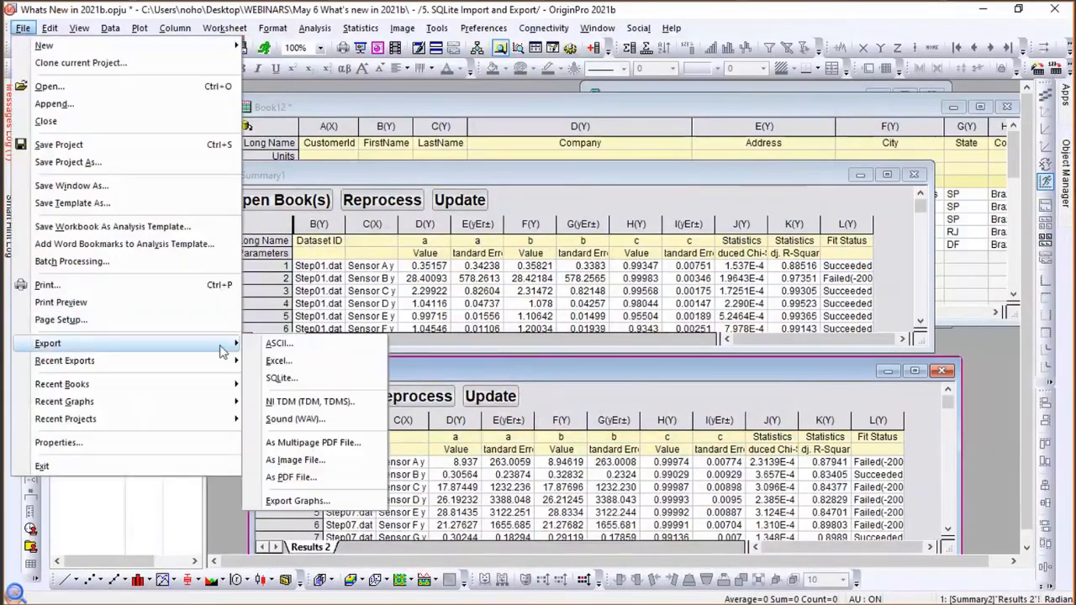
left_click(280, 380)
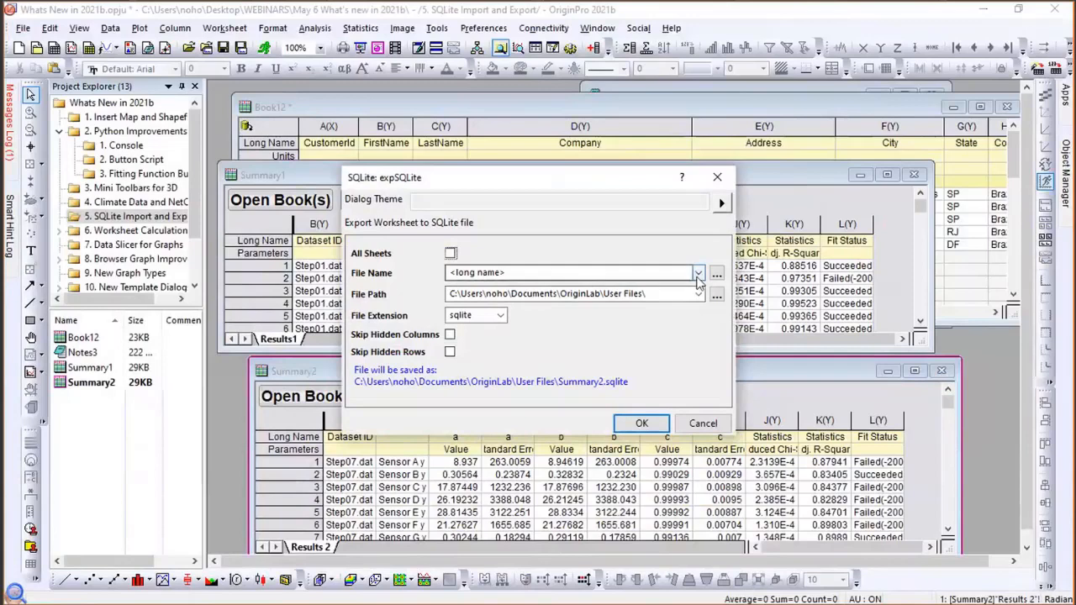
left_click(541, 275)
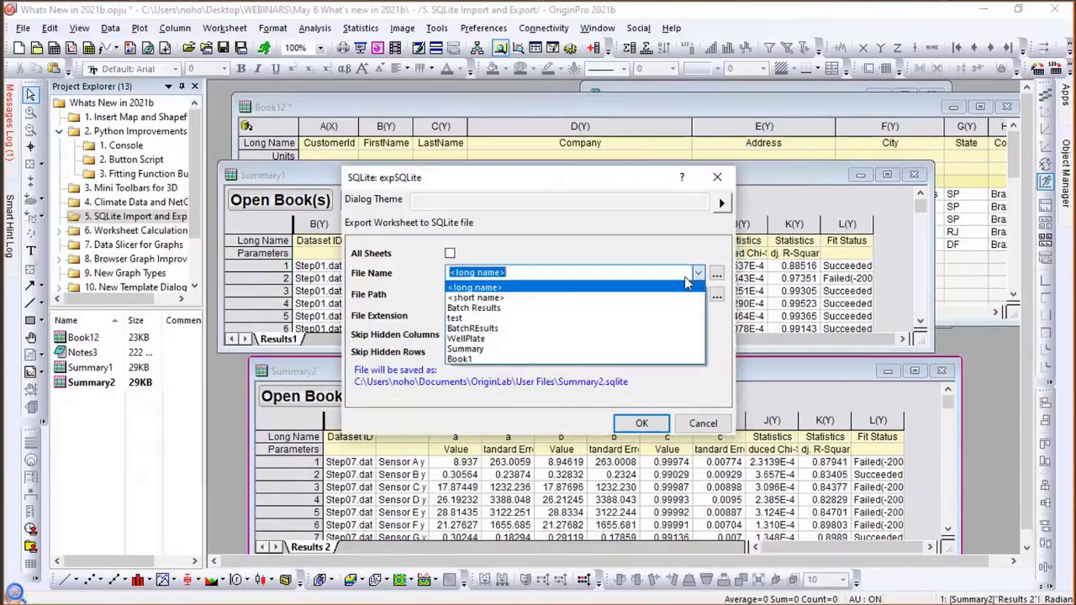
left_click(507, 311)
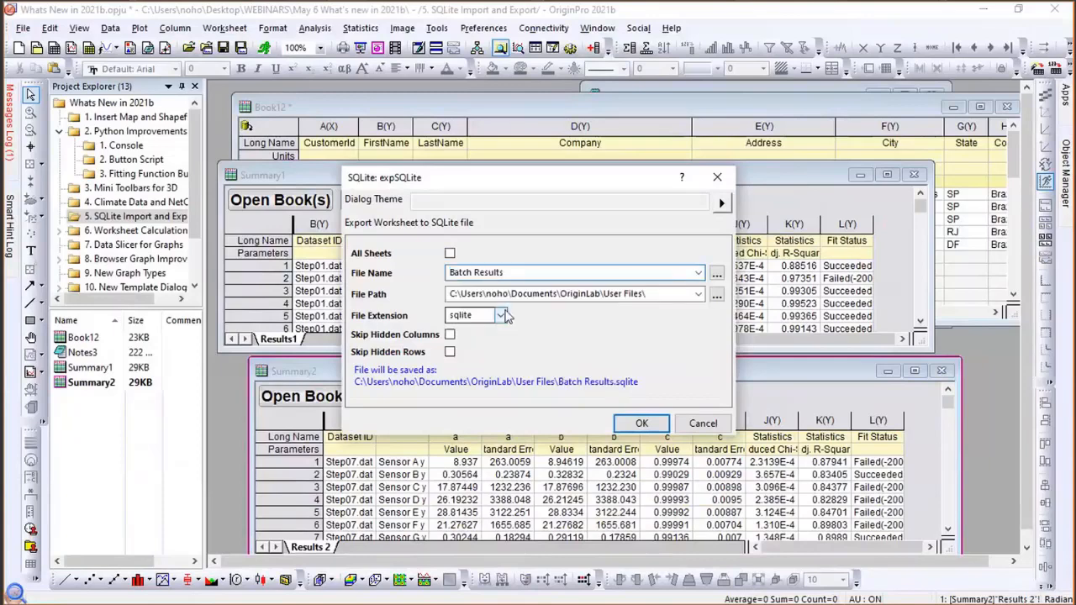
left_click(450, 335)
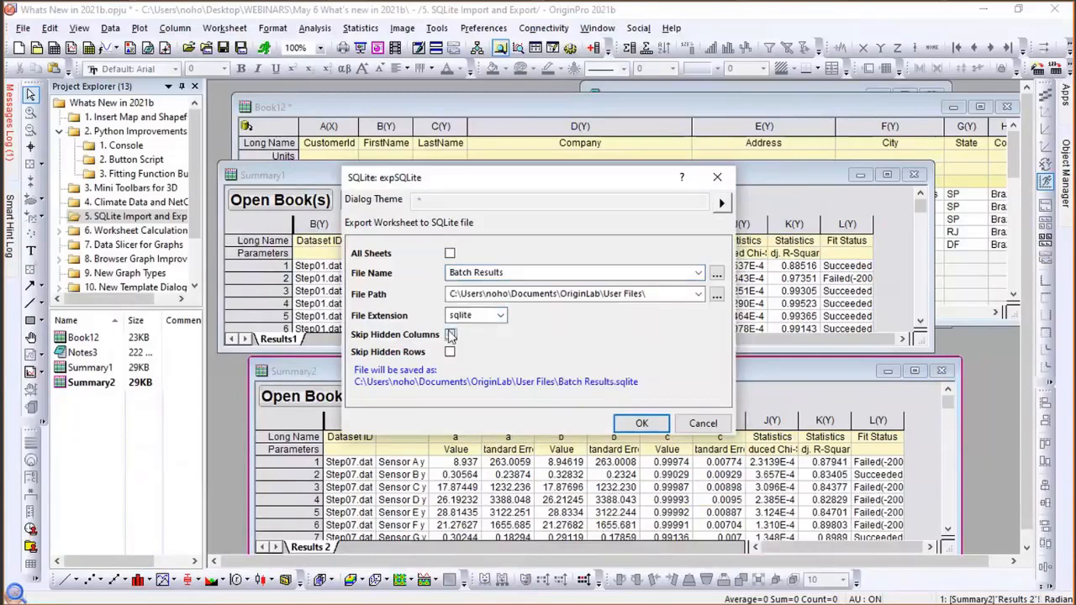
left_click(642, 424)
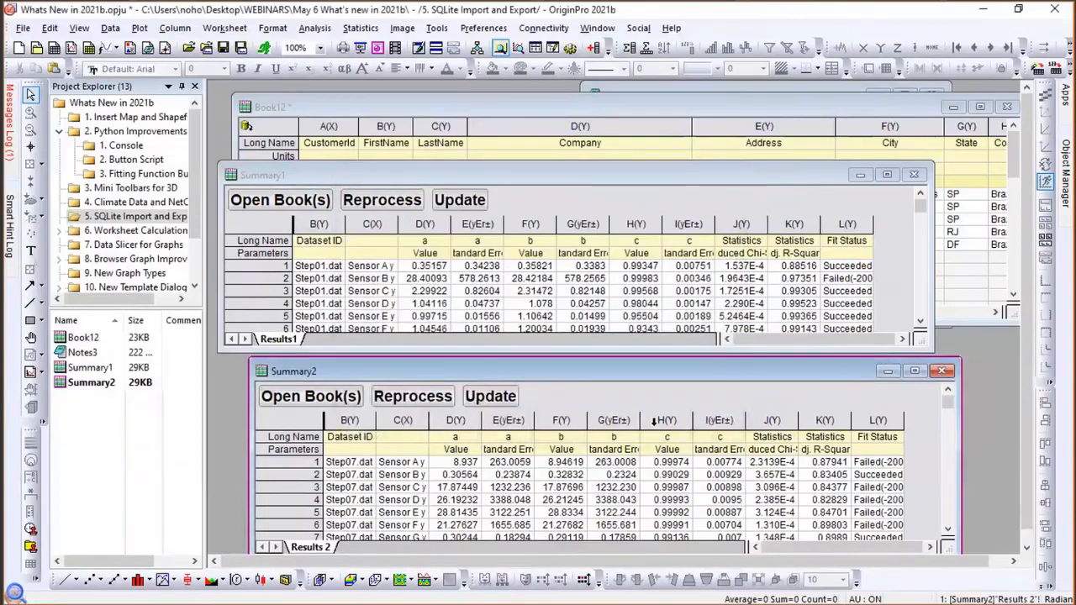
Switch to SQLiteStudio, refresh the Batch Results database schema and open the Results 2 table.
key("alt+Tab")
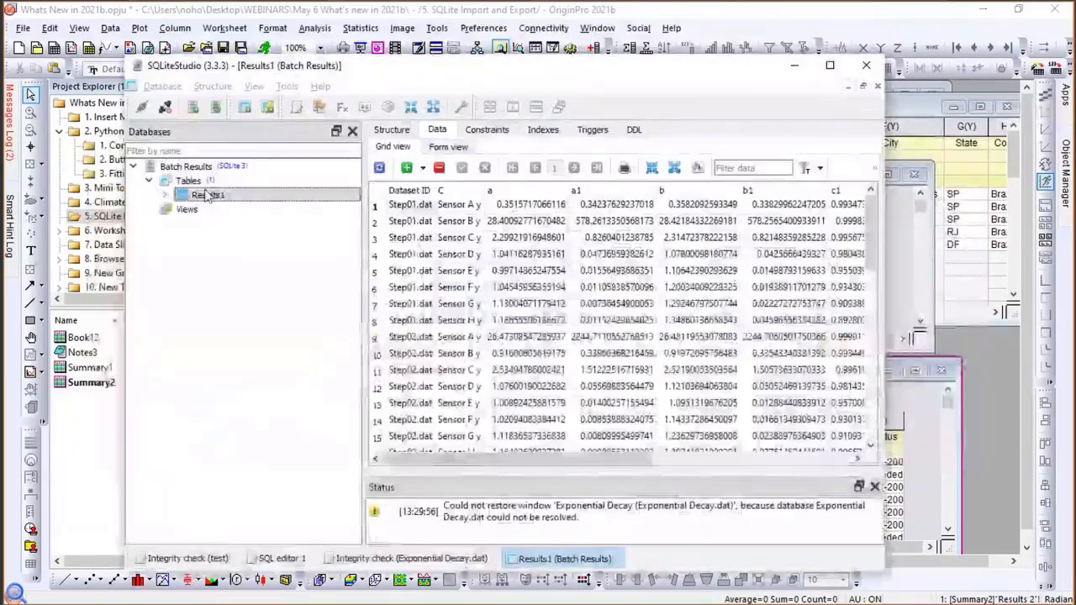
left_click(191, 170)
right_click(192, 175)
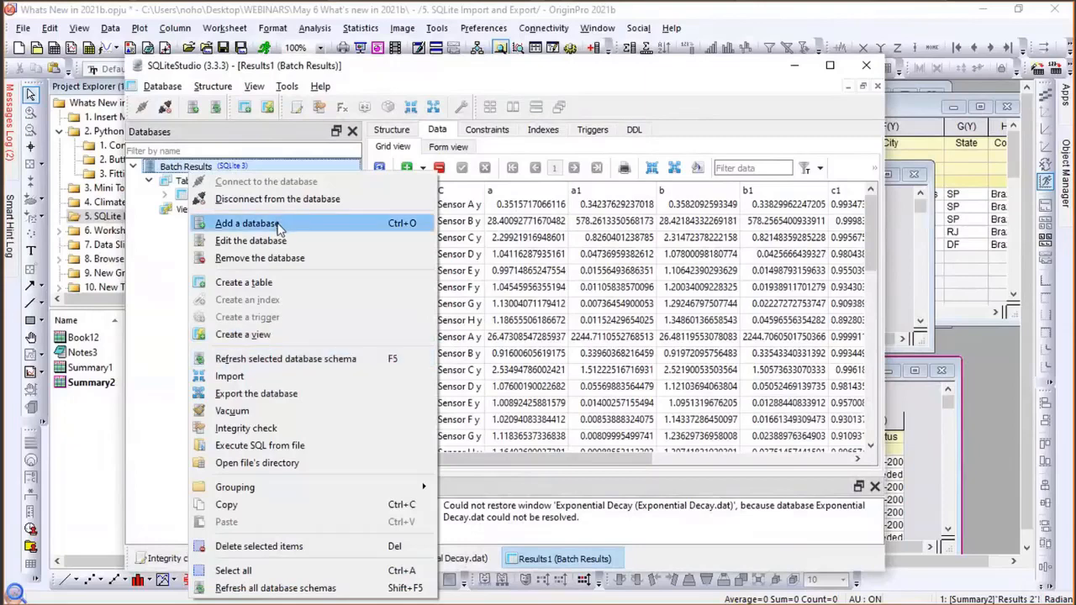
left_click(278, 360)
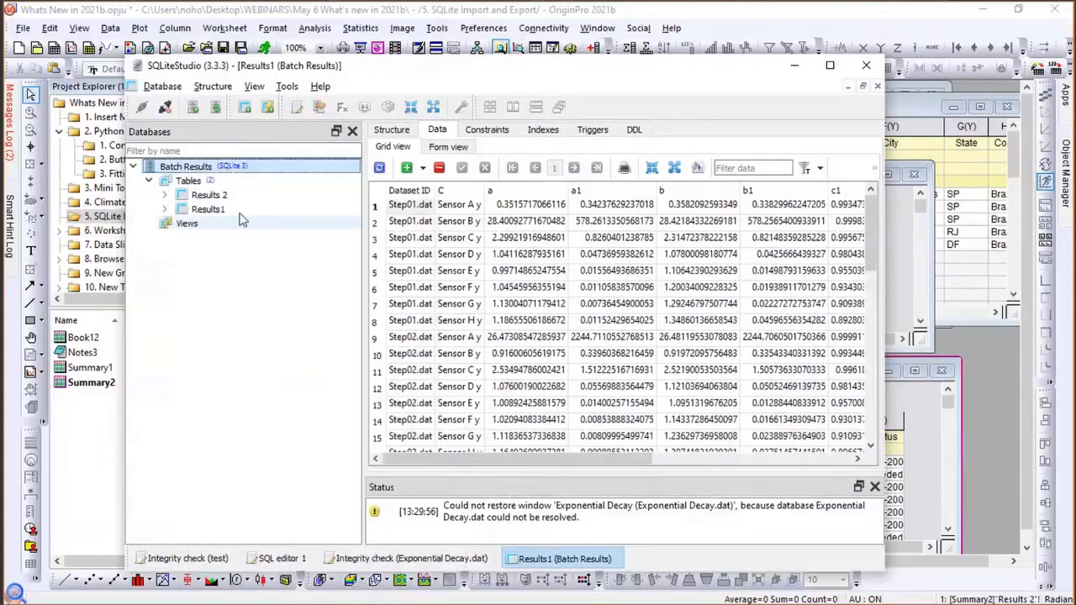
double_click(202, 197)
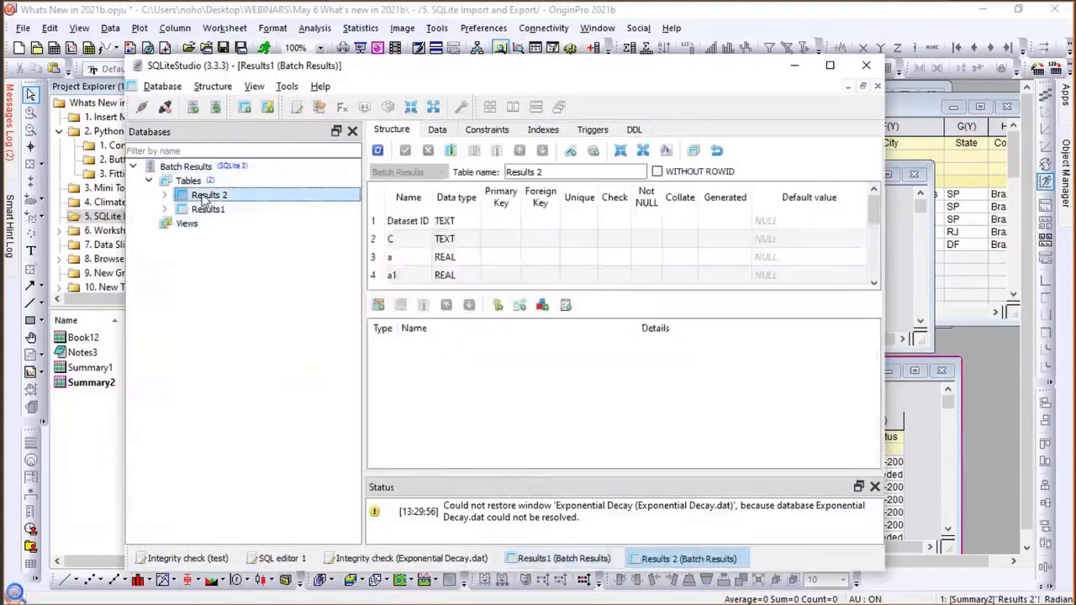
View the data of the Results 2 table in the grid, and return to OriginPro.
left_click(437, 132)
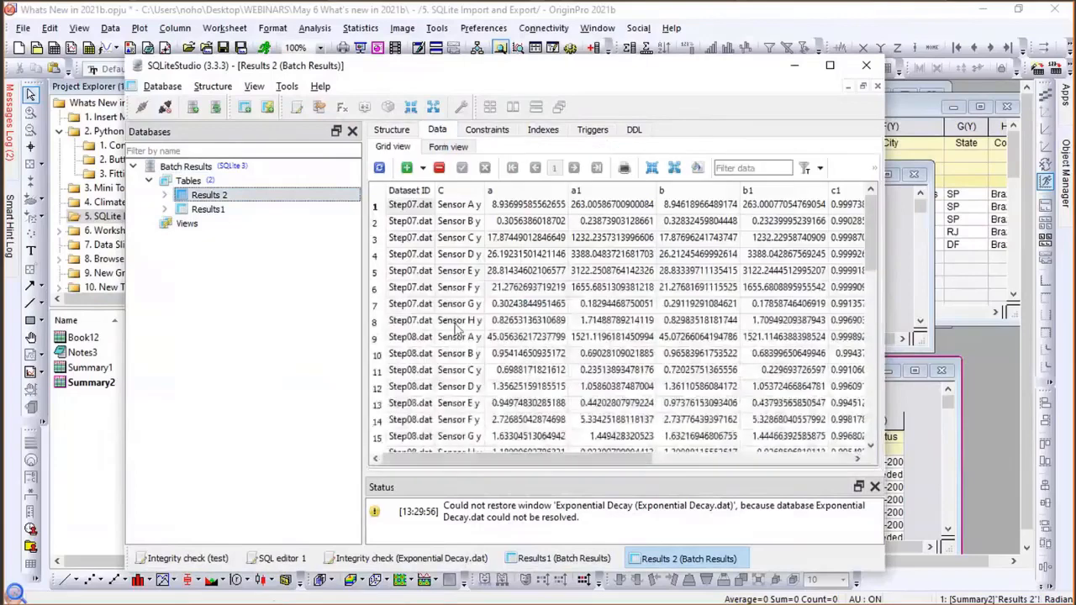
left_click(1004, 441)
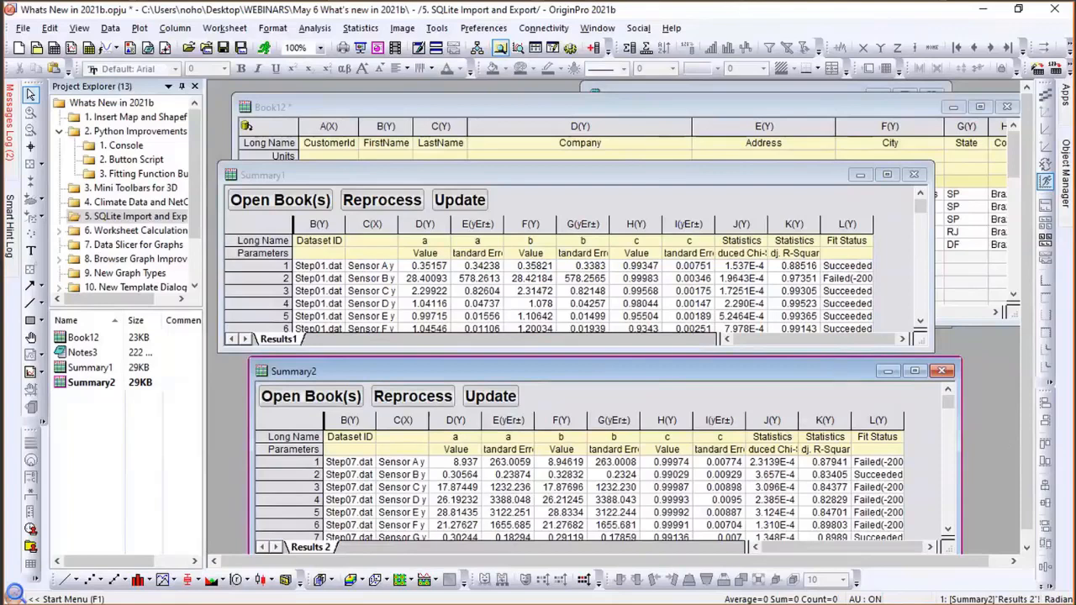
Open the 6. Worksheet Calculations project folder and enlarge the folder tree area to show more folders.
left_click(117, 231)
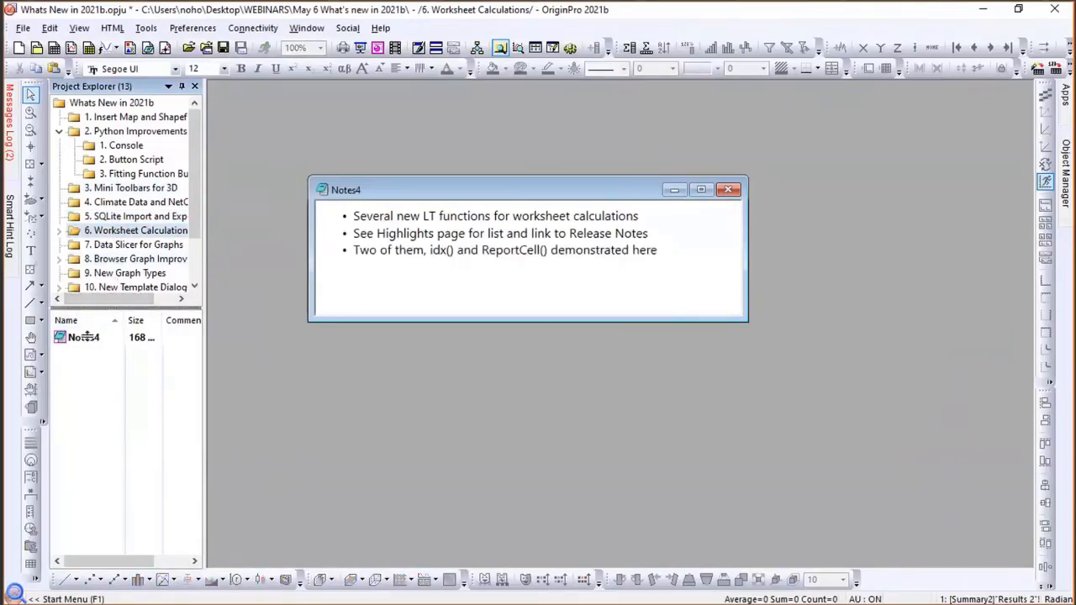
left_click_drag(99, 309, 99, 341)
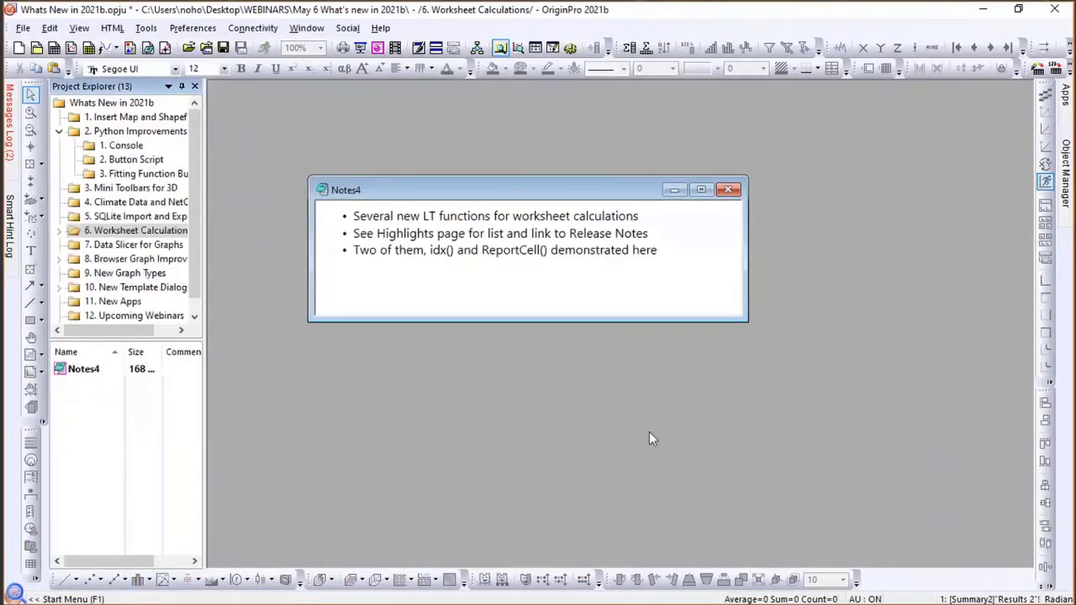
Switch to the Chrome browser, open the OriginPro 2021b highlights page and read its Enhancements to Worksheet Calculations section.
key("alt+Tab")
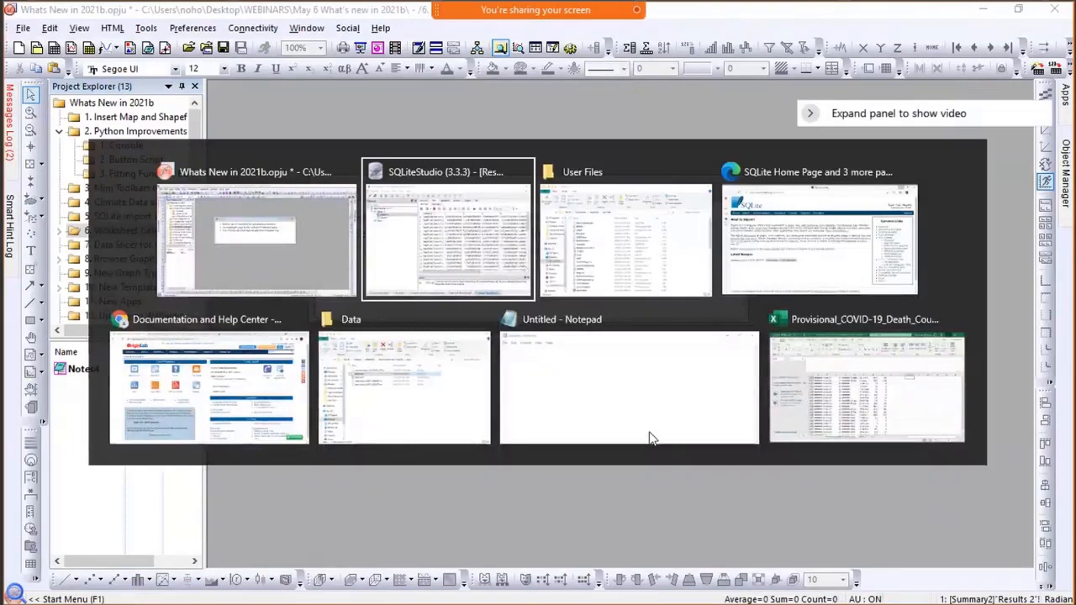
key("alt+Tab")
key("alt+Tab")
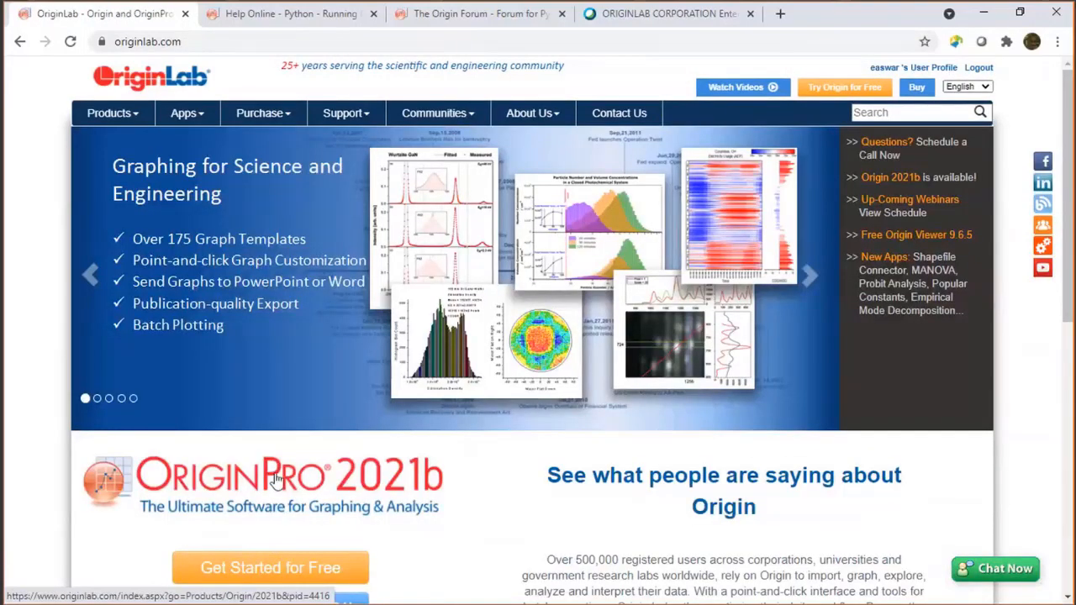
left_click(277, 477)
scroll(353, 336, "down", 2)
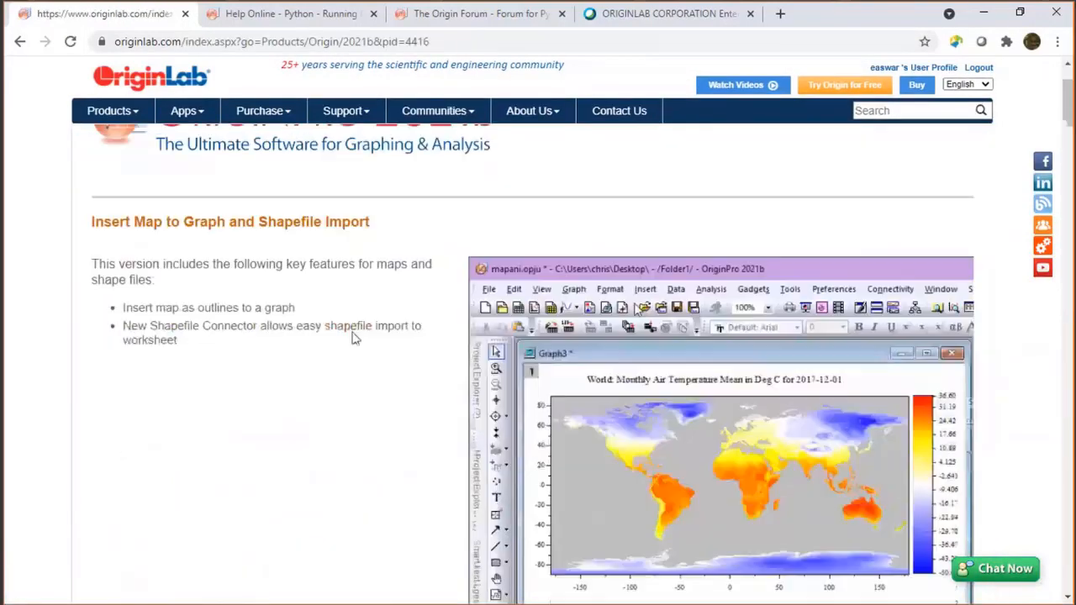
scroll(354, 338, "down", 9)
scroll(353, 338, "down", 1)
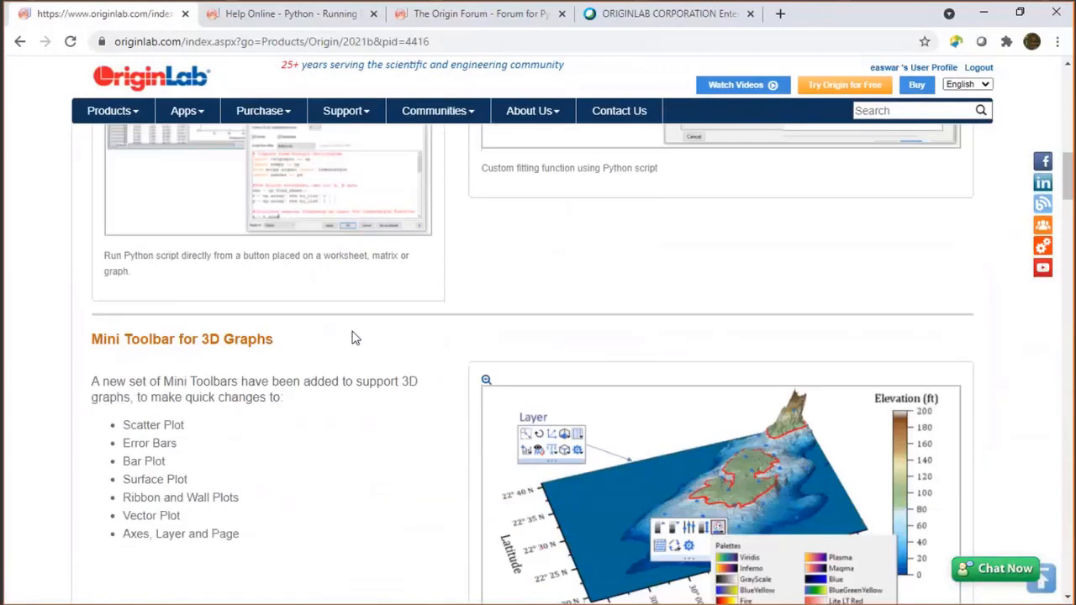
scroll(354, 338, "down", 12)
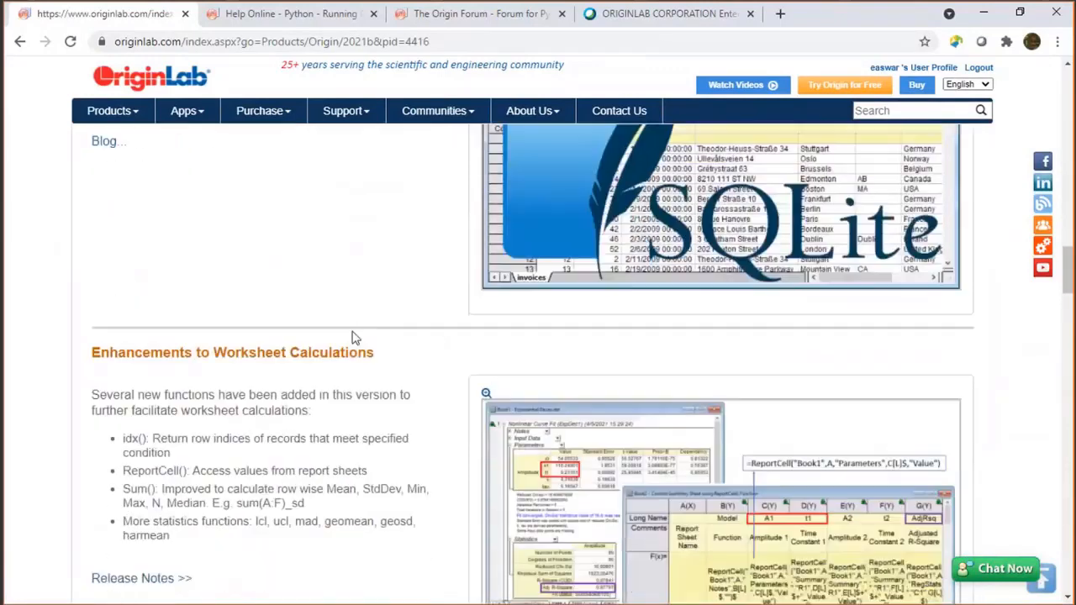
scroll(354, 338, "down", 2)
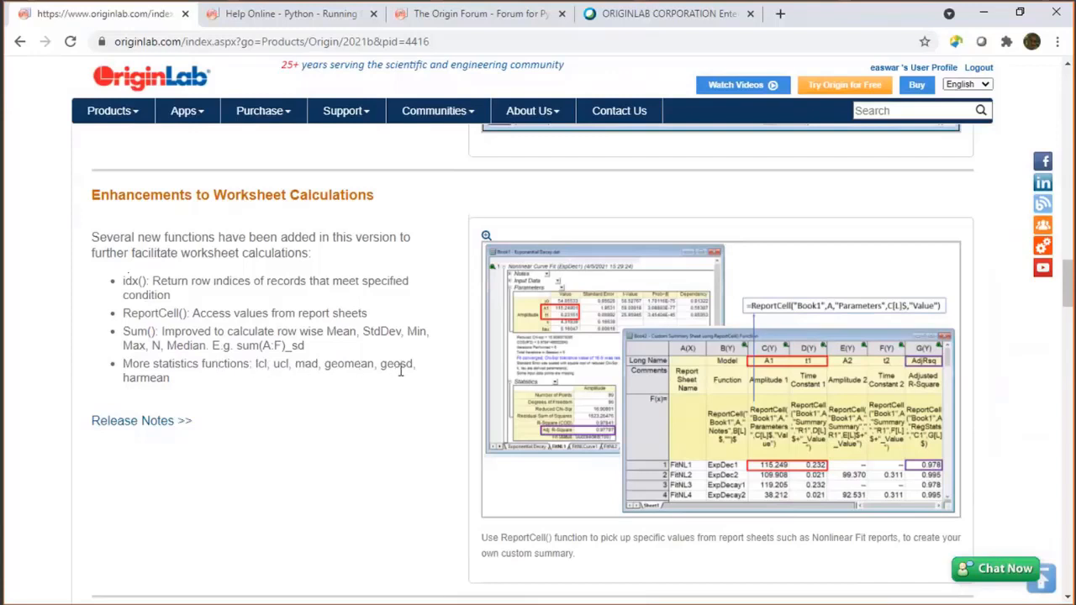
Open the release notes for the worksheet calculation enhancements and look through the list of new functions.
left_click(140, 422)
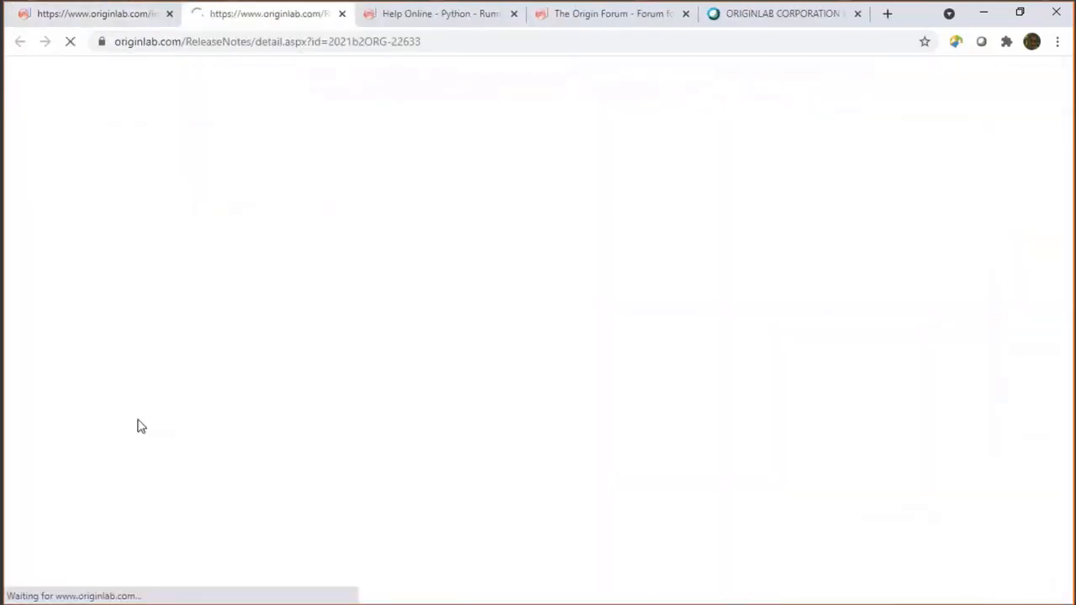
scroll(318, 263, "down", 2)
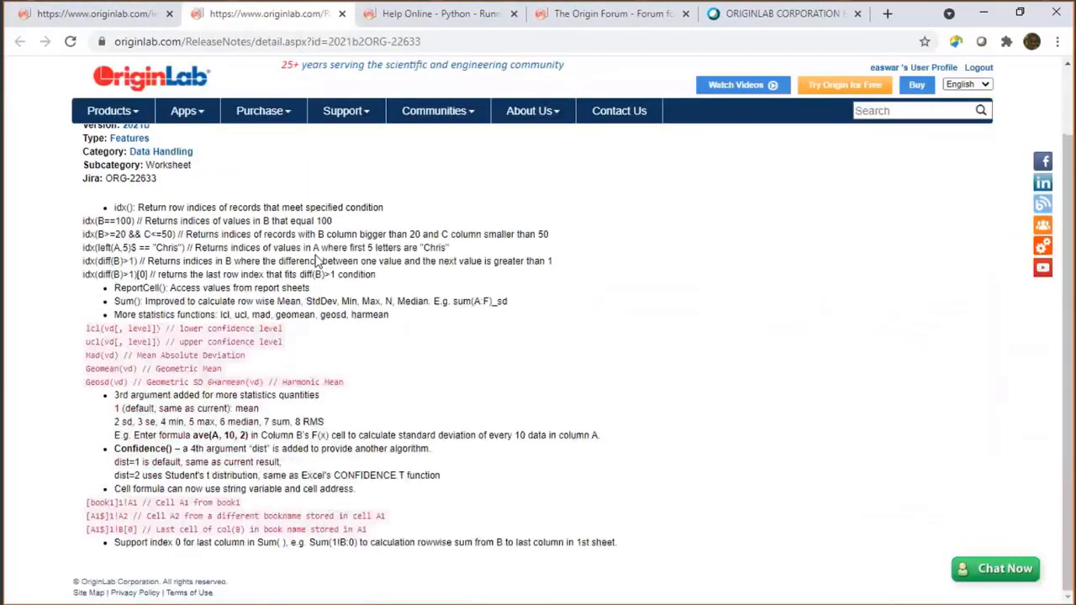
scroll(318, 262, "up", 2)
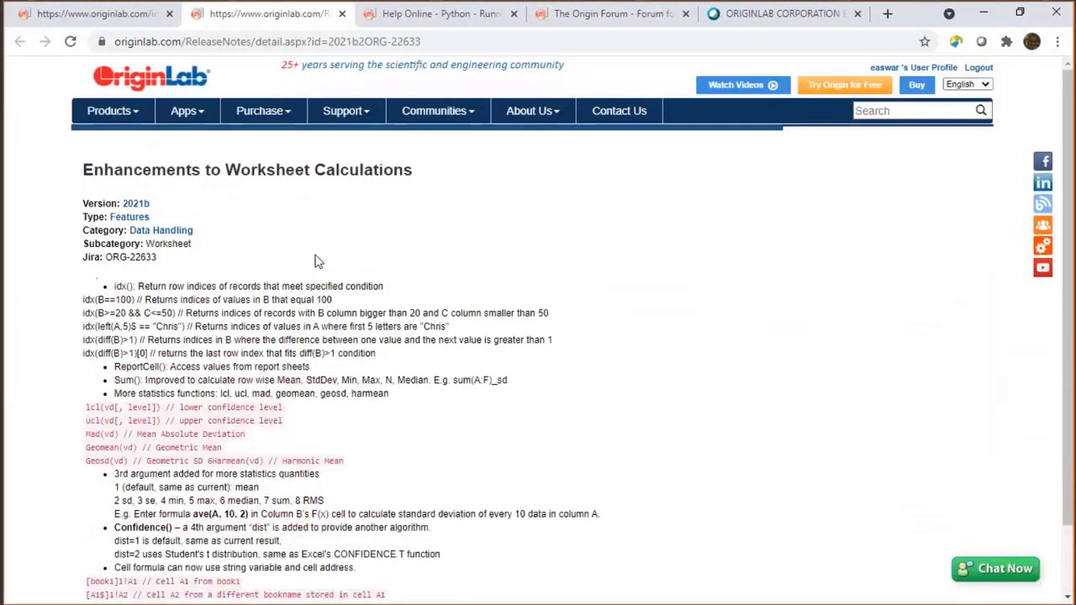
Switch back to OriginPro and open the idx function subfolder of 6. Worksheet Calculations.
key("alt+Tab")
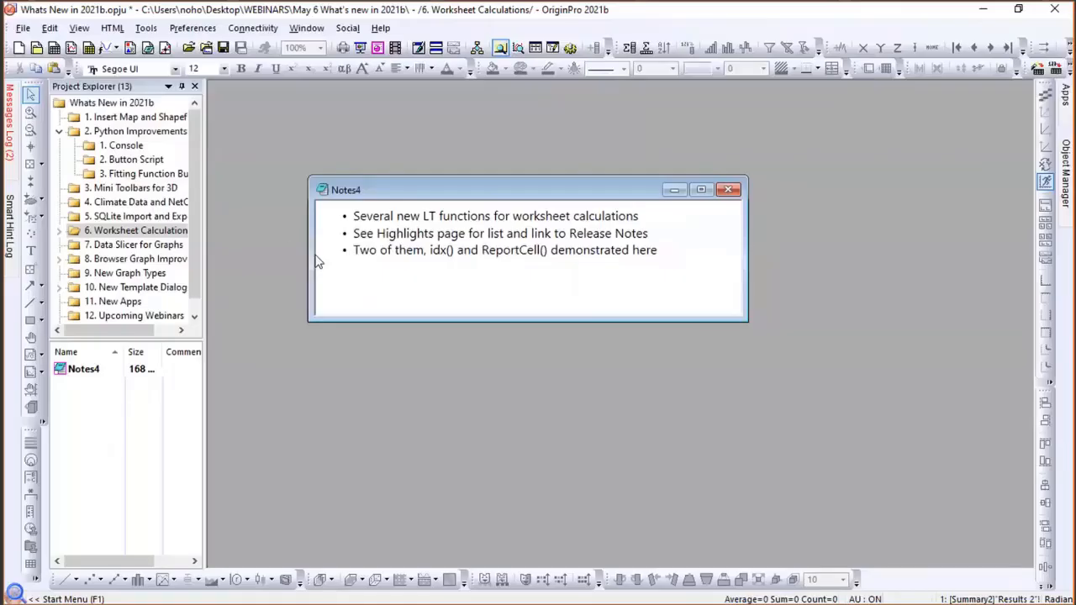
left_click(59, 230)
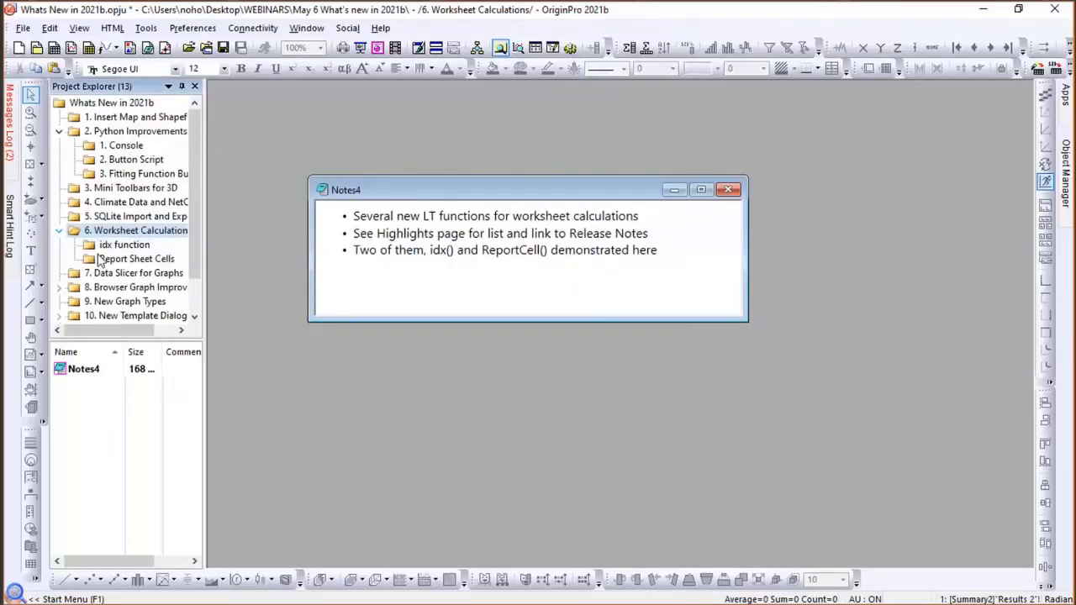
left_click(124, 245)
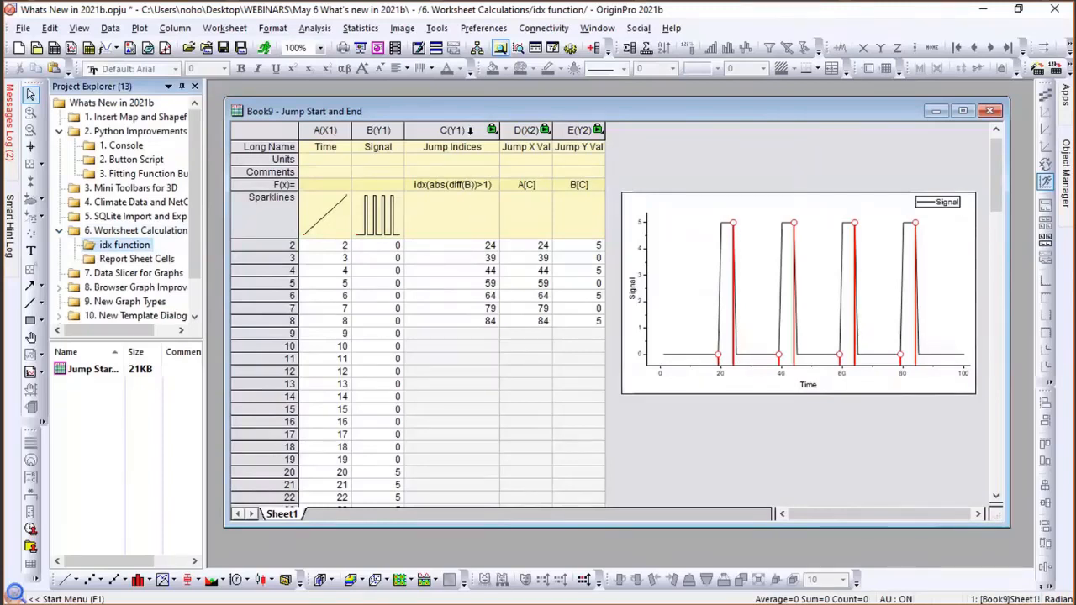
Examine the Jump Indices column's formula and Python function area in Set Values, cancel without changes, and check its index values.
left_click(492, 129)
left_click(513, 160)
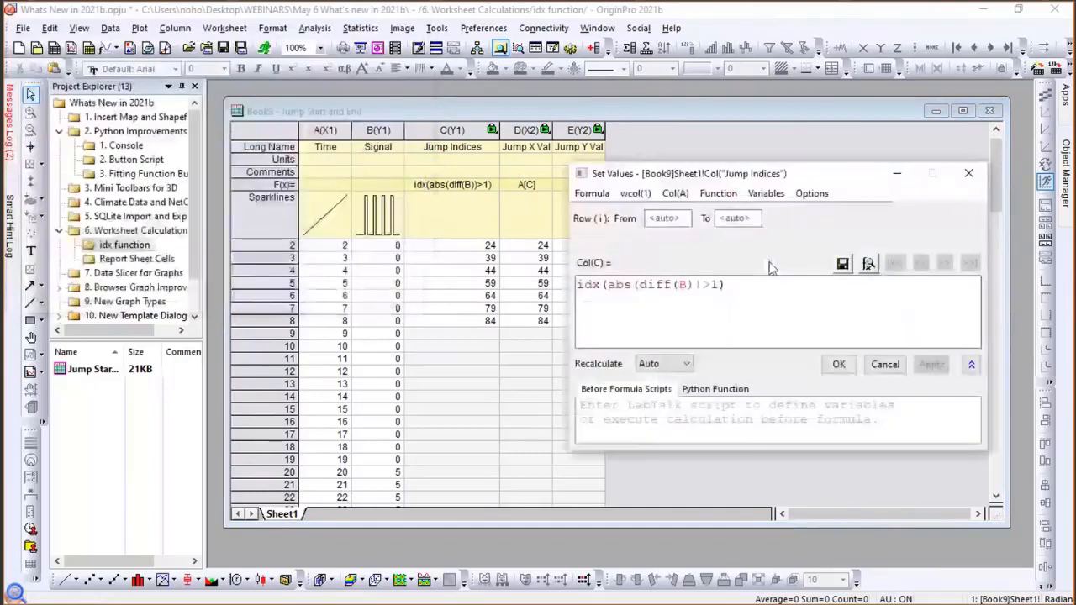
left_click_drag(728, 285, 562, 287)
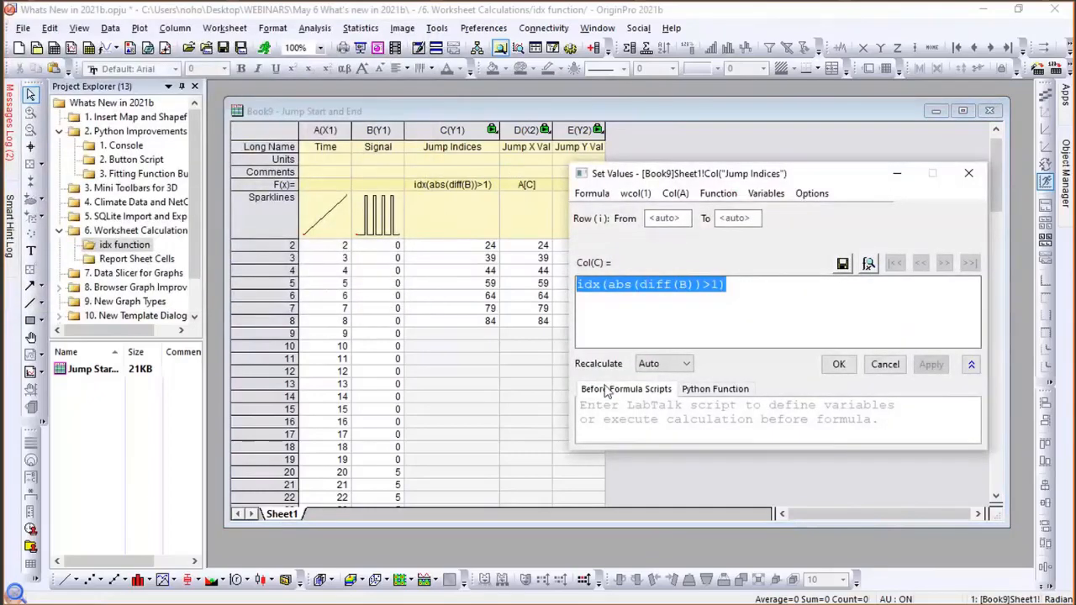
left_click(697, 391)
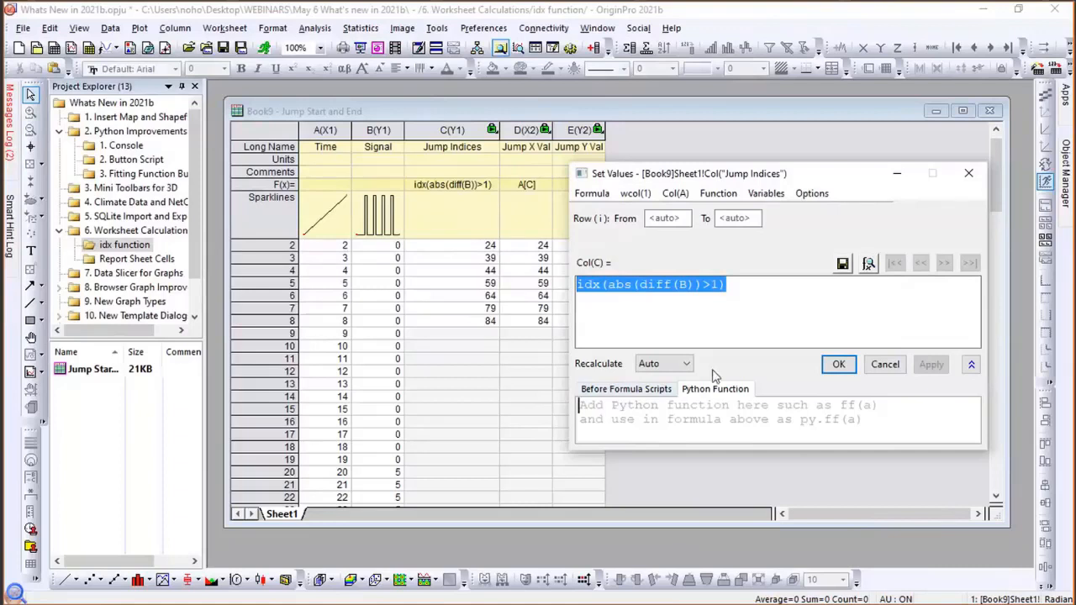
left_click(661, 294)
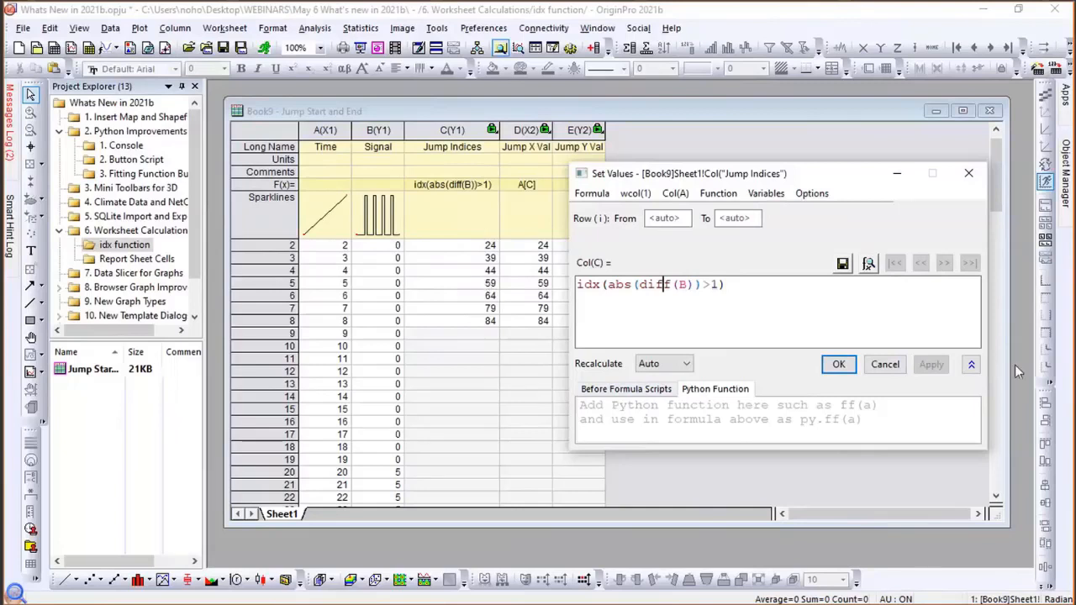
left_click(884, 364)
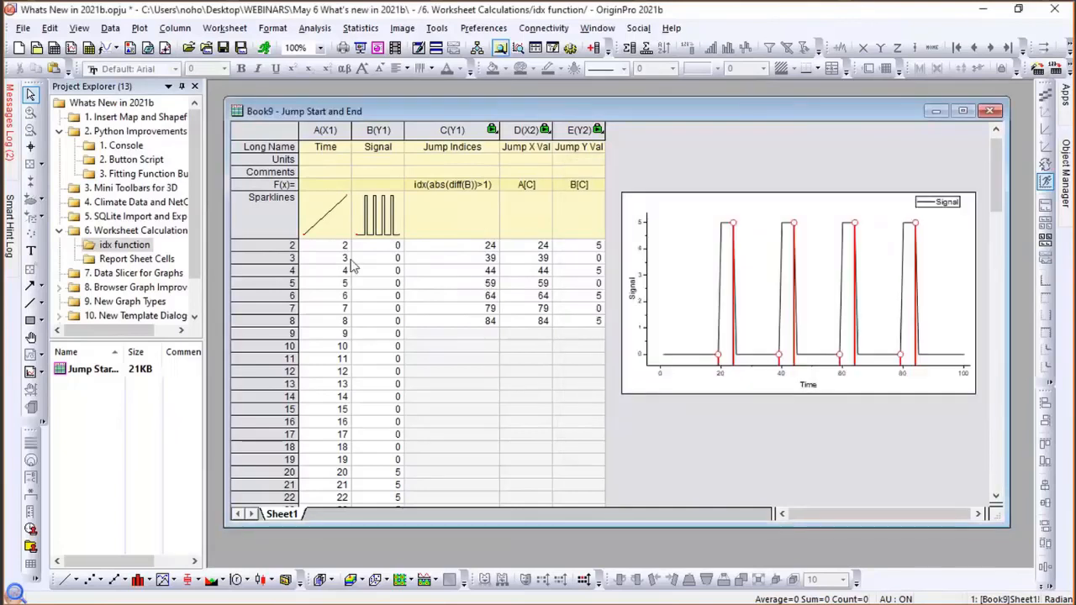
left_click(457, 251)
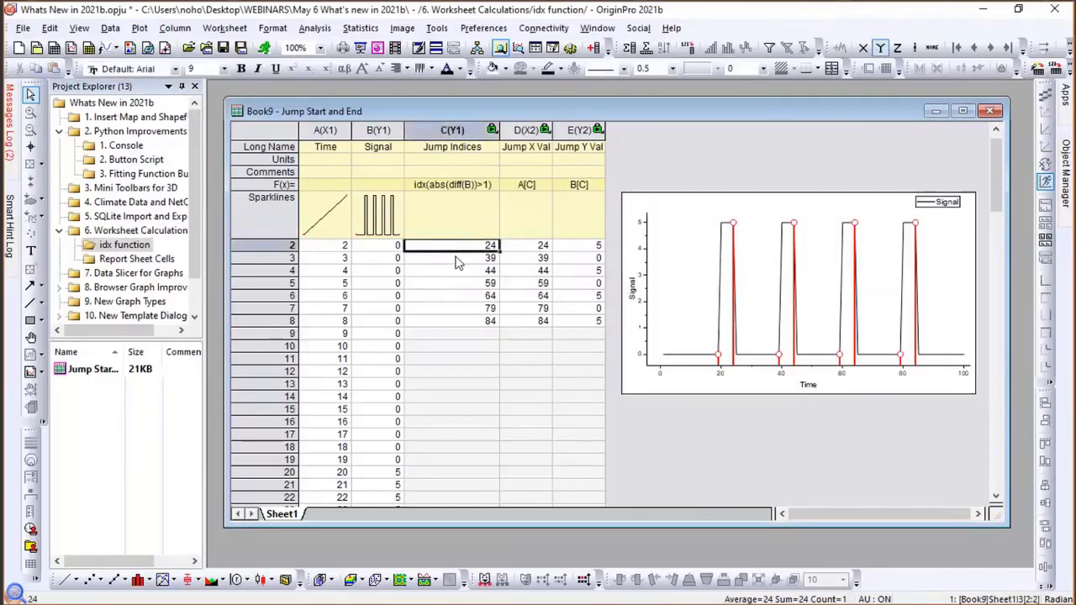
left_click(458, 263)
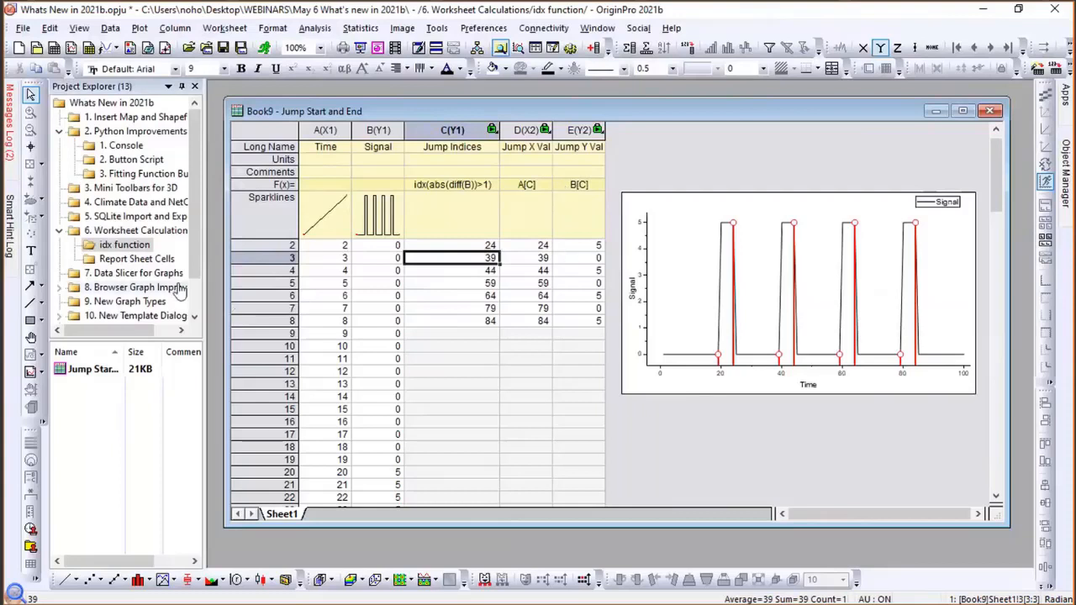
Open the Report Sheet Cells subfolder and view the FitNL2 and FitNL1 report sheets of the Exponential Decay workbook.
left_click(160, 259)
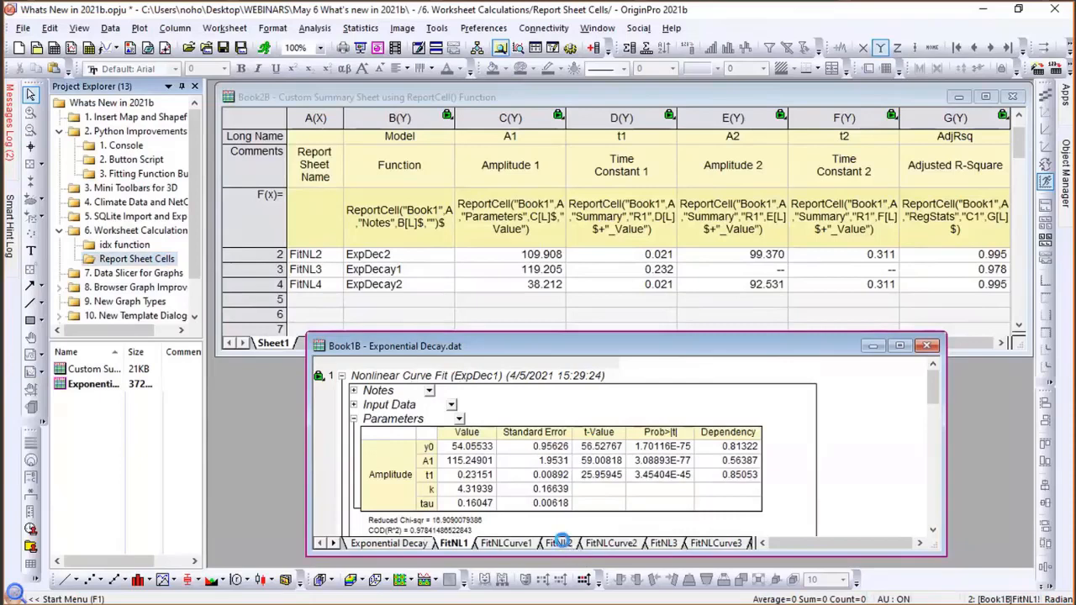
left_click(560, 544)
left_click(453, 544)
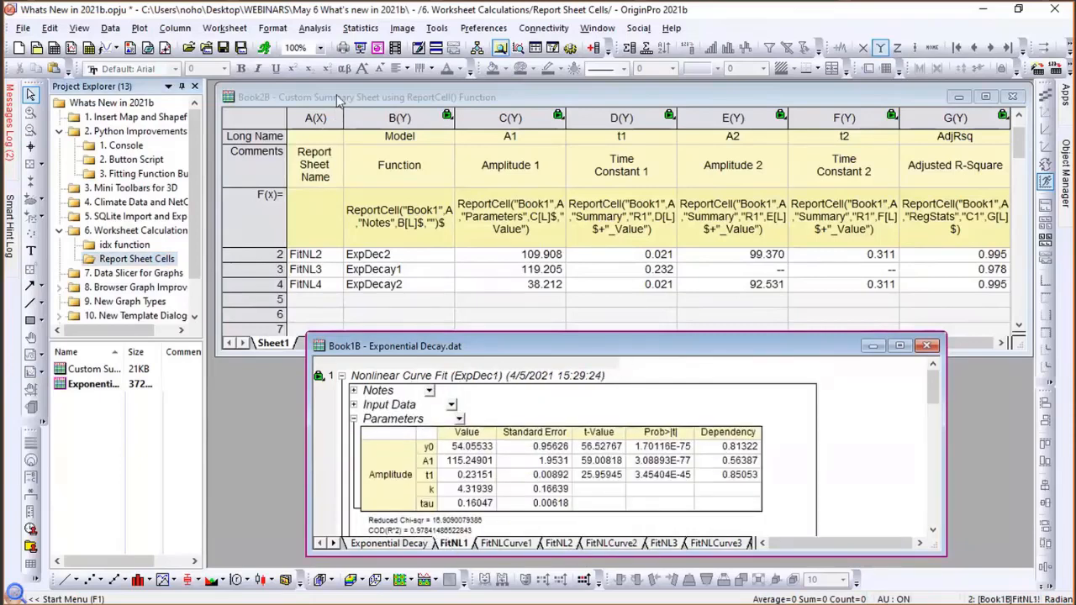
Examine the Model column and its ReportCell formula in the Custom Summary Sheet workbook.
left_click(345, 129)
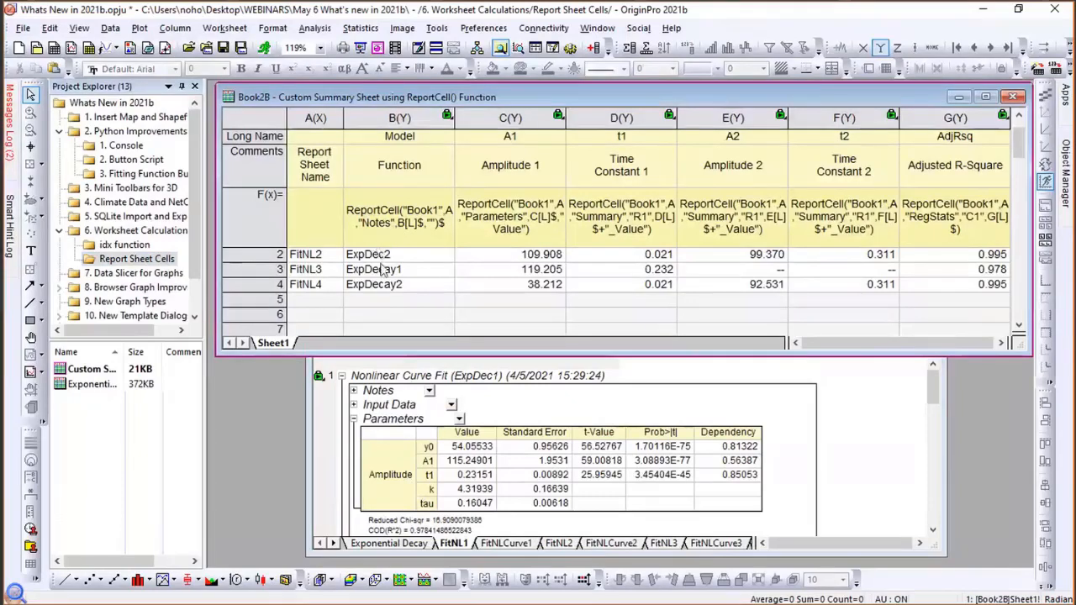
left_click(431, 260)
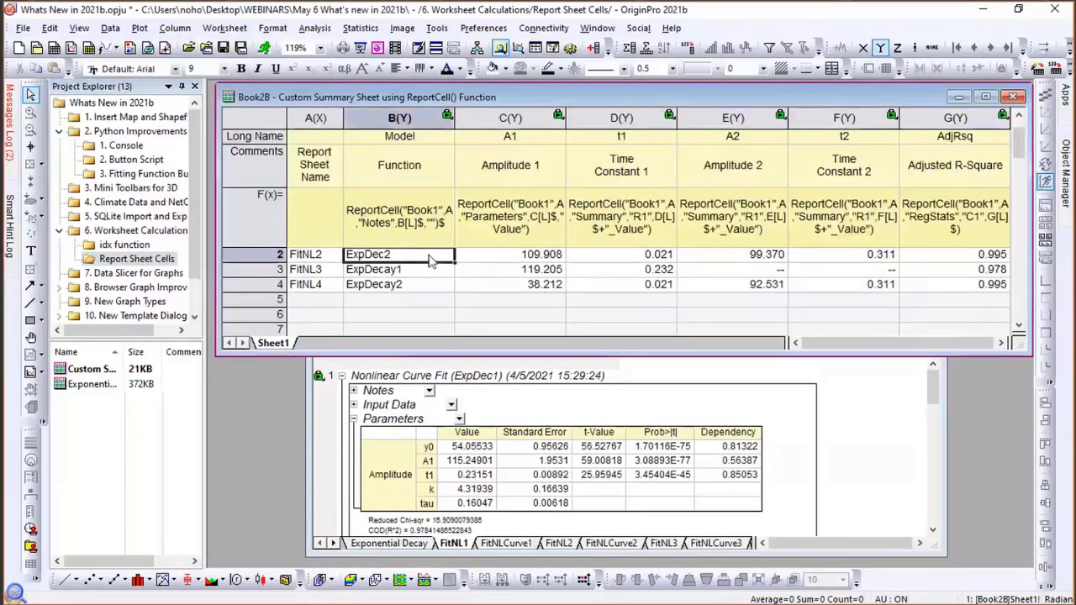
left_click(422, 207)
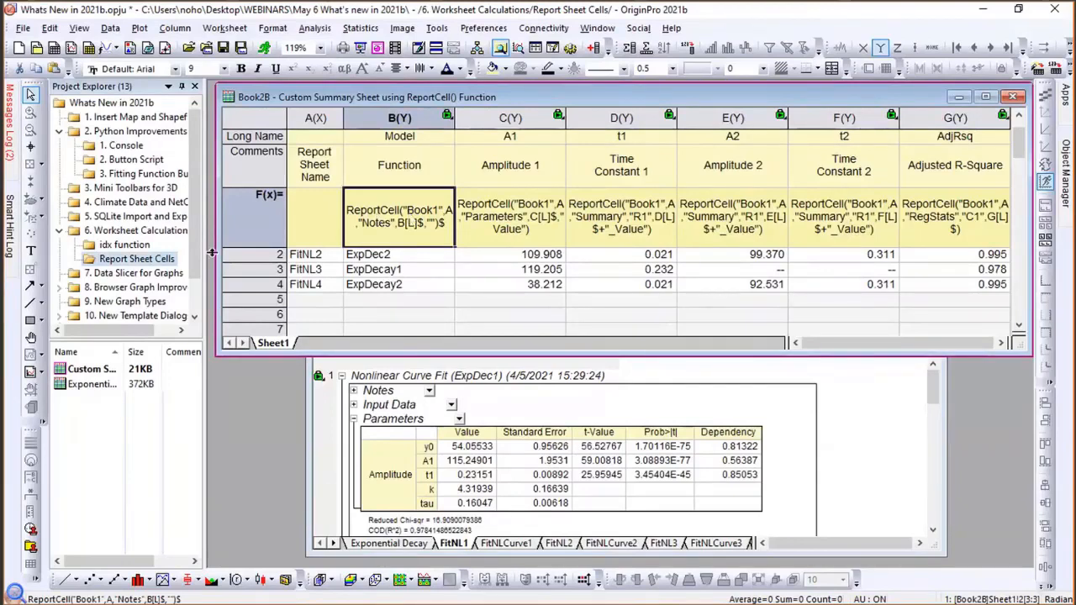
Open the 7. Data Slicer for Graphs folder and activate the automobile_categorical workbook.
left_click(153, 277)
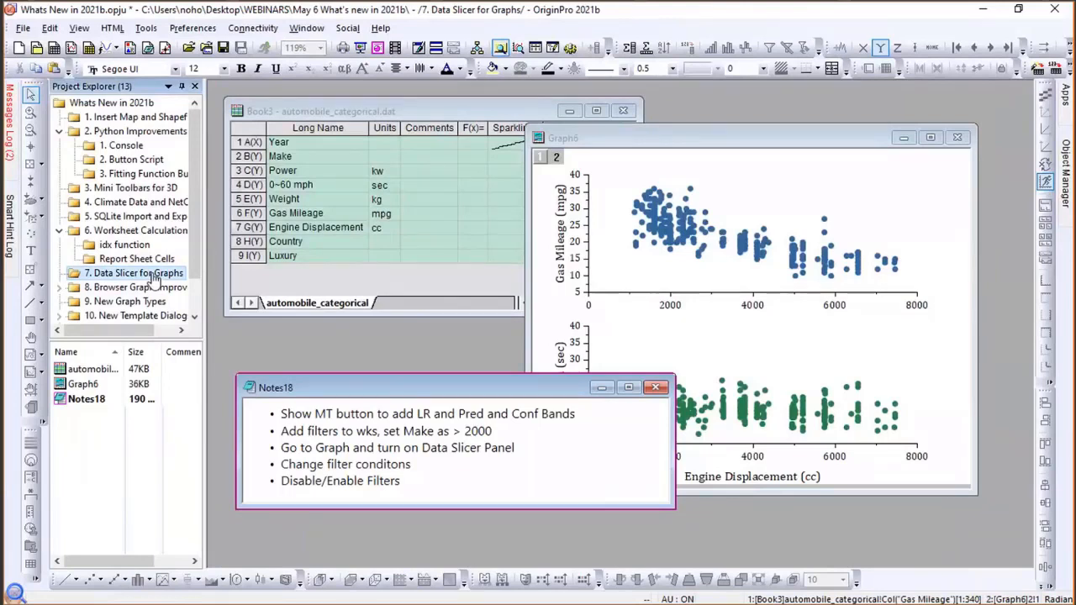
left_click(383, 112)
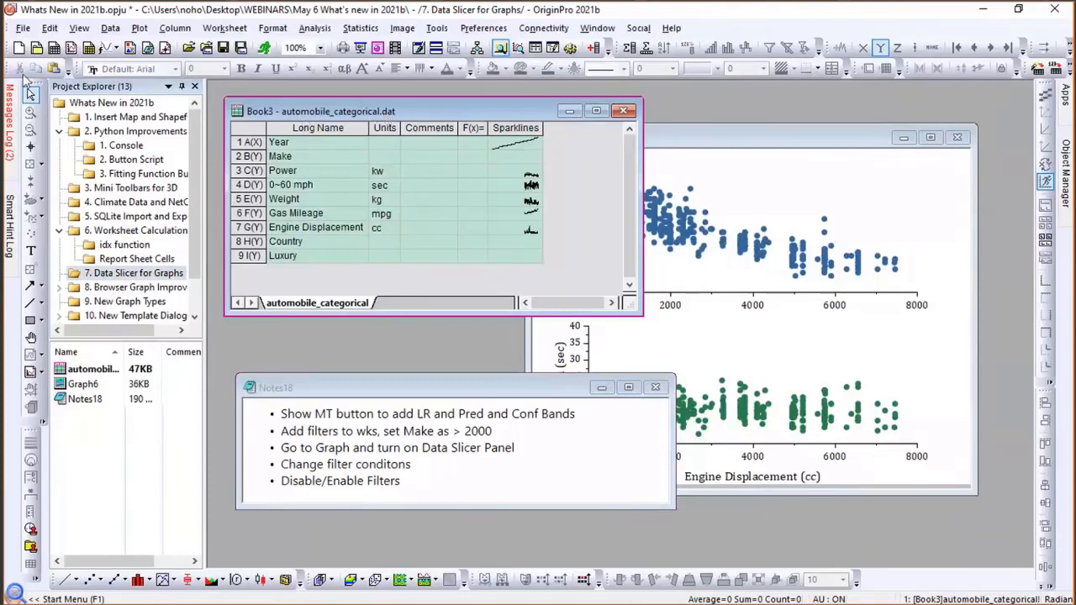
Turn off Column List View for the automobile_categorical worksheet to look at its standard column layout, and turn it back on.
left_click(79, 28)
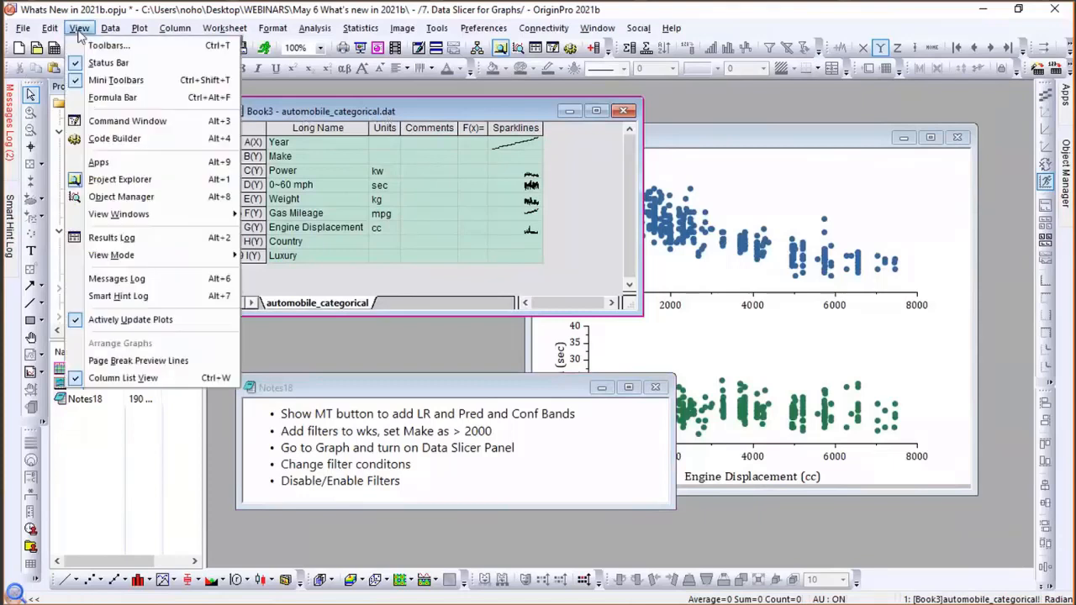
left_click(120, 380)
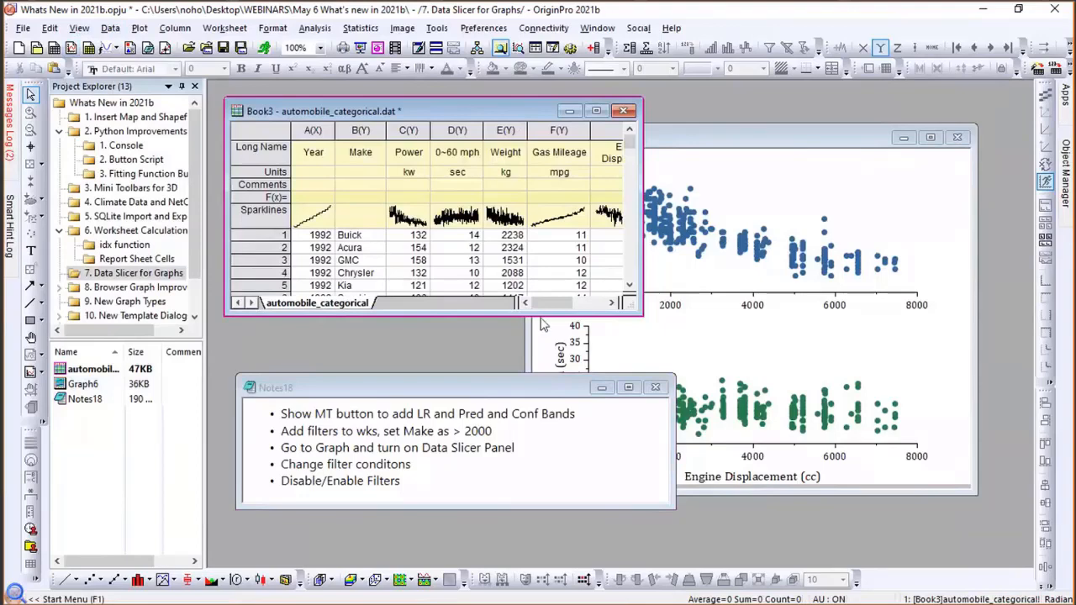
left_click_drag(544, 306, 502, 309)
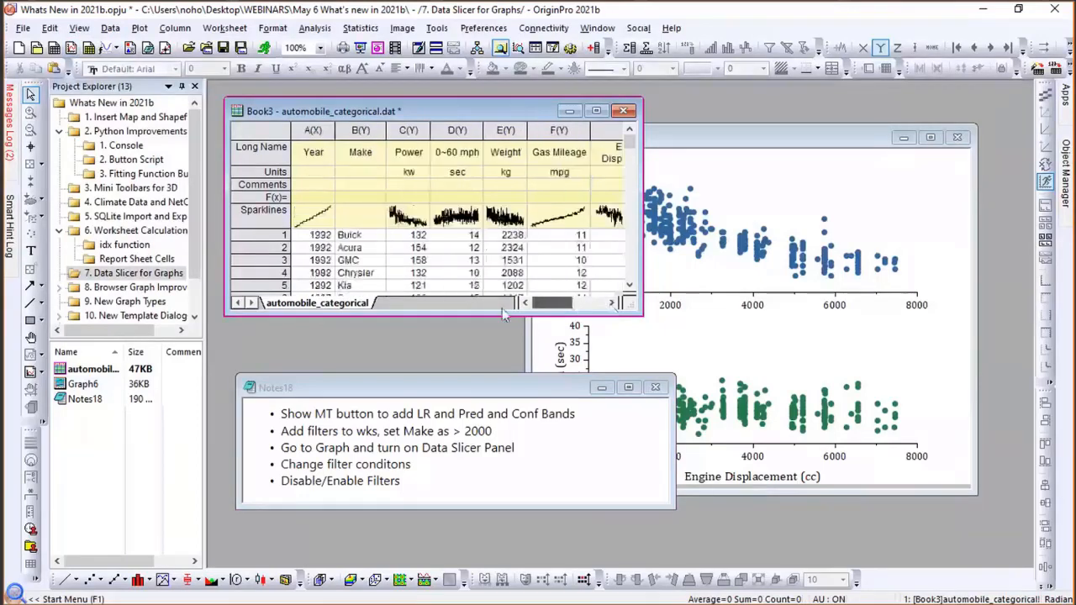
left_click(79, 28)
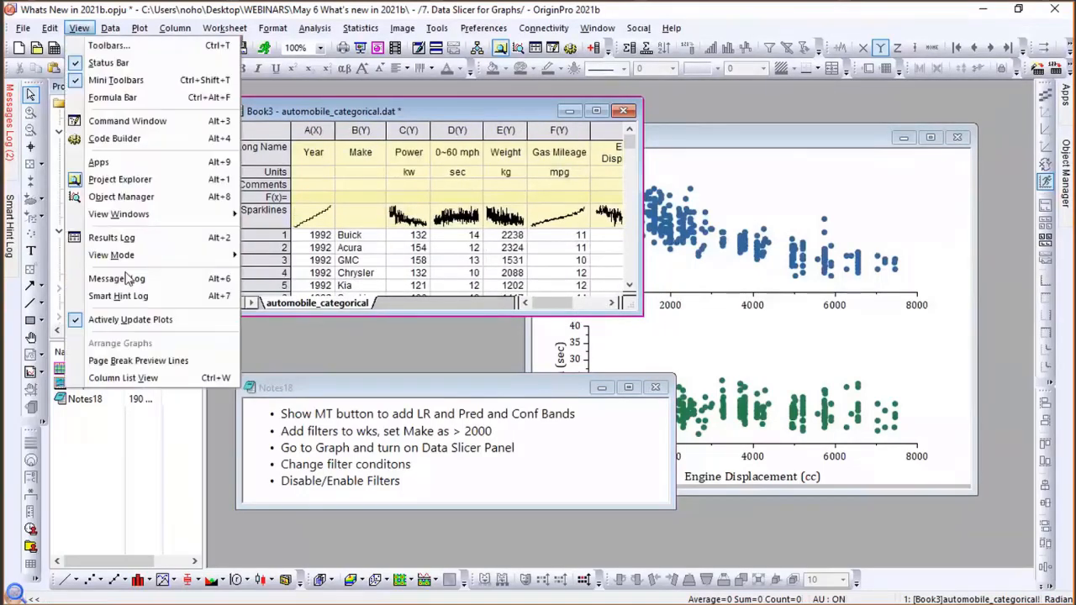
left_click(127, 380)
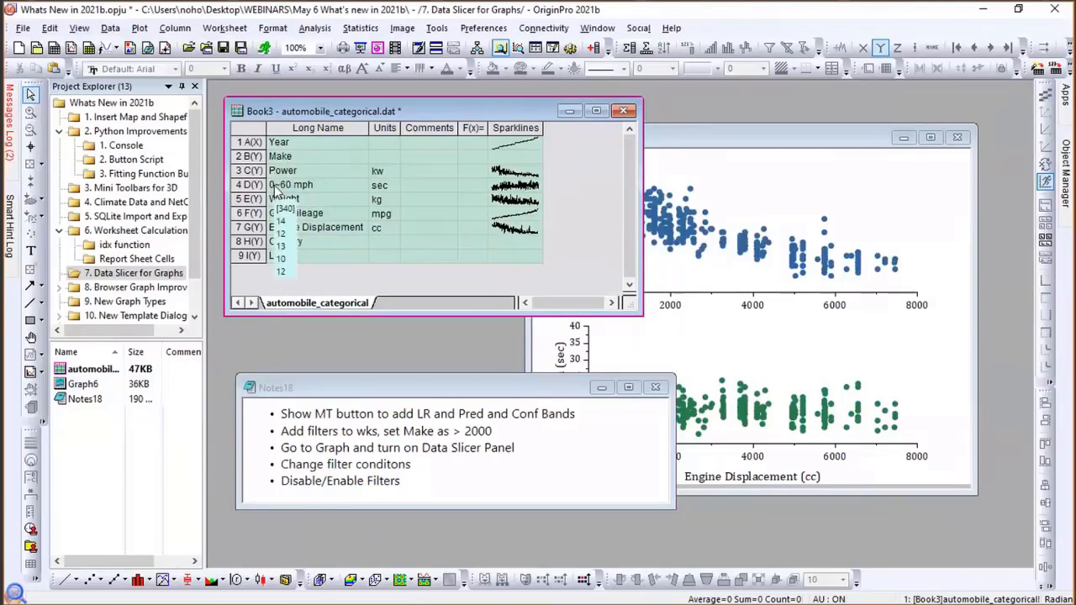
View the Graph6 scatter plots and return to the automobile_categorical worksheet.
left_click(301, 286)
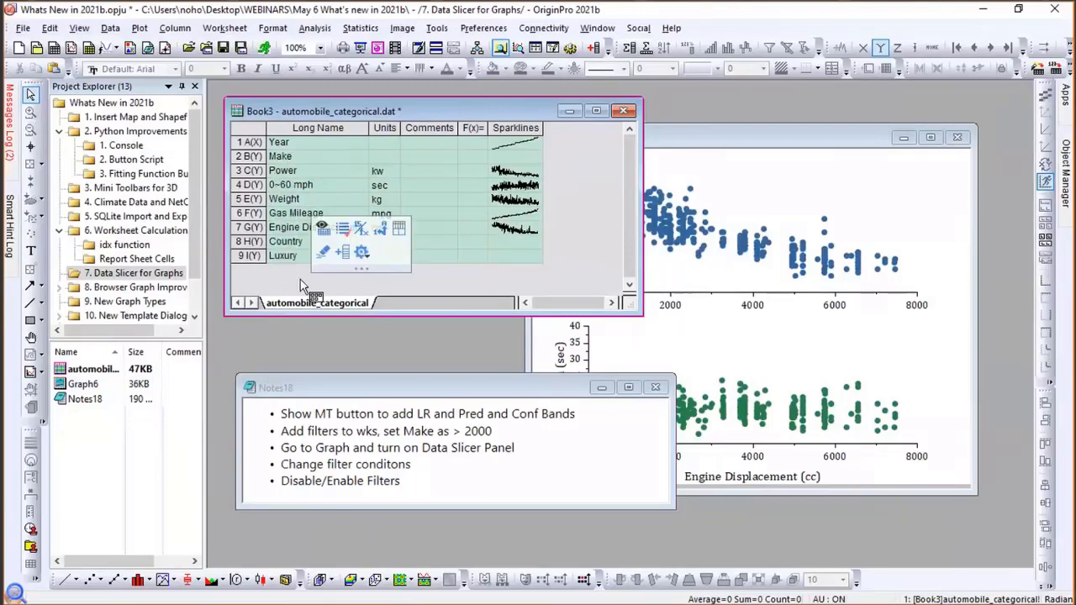
left_click(733, 152)
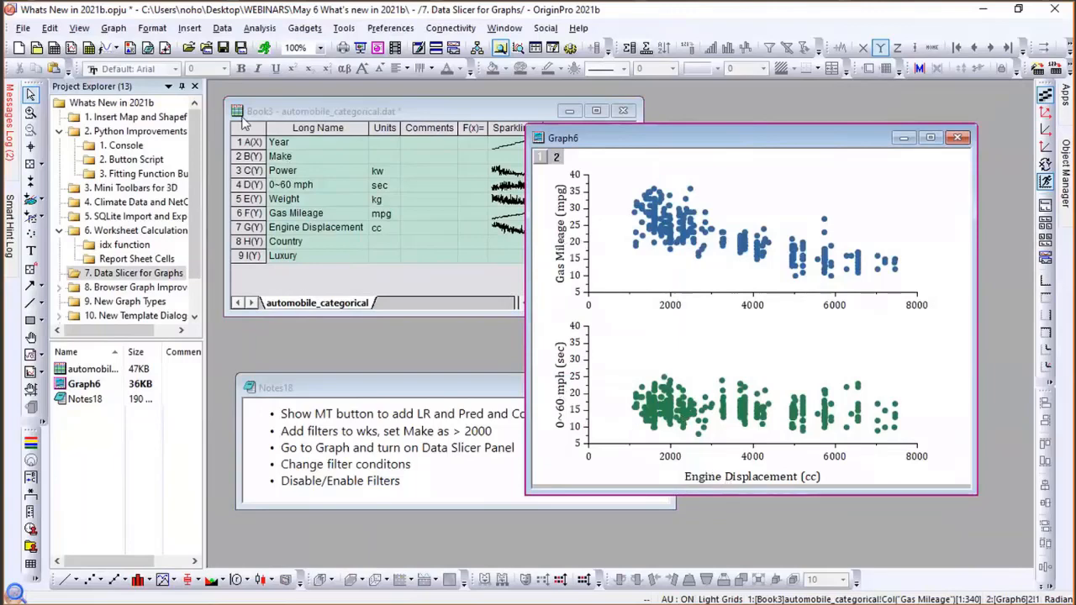
left_click(264, 118)
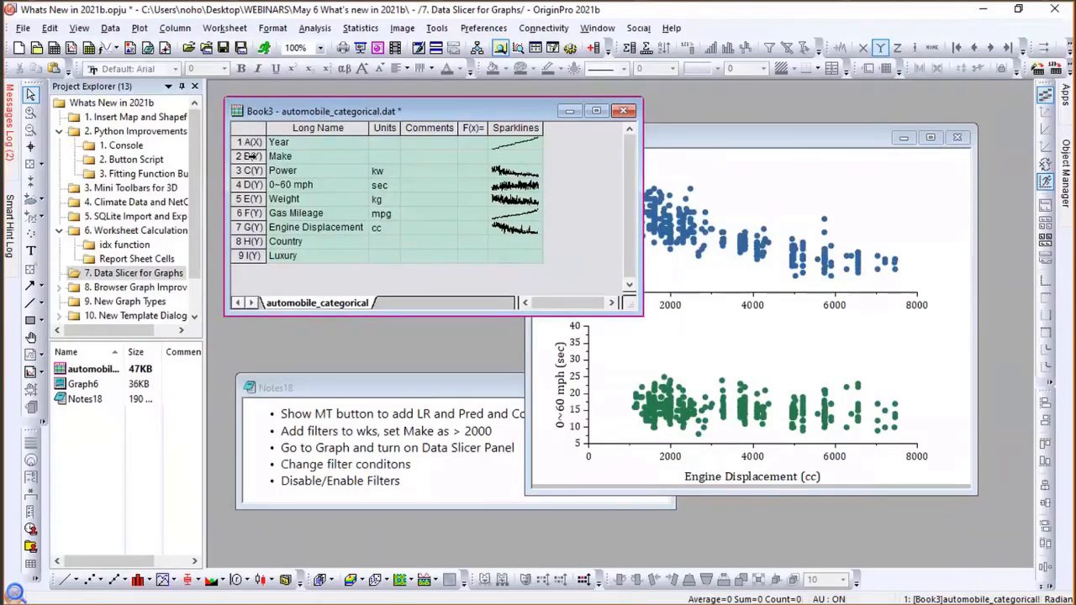
Add a data filter to the Make column and look through its list of makes without changing the selection.
left_click(250, 156)
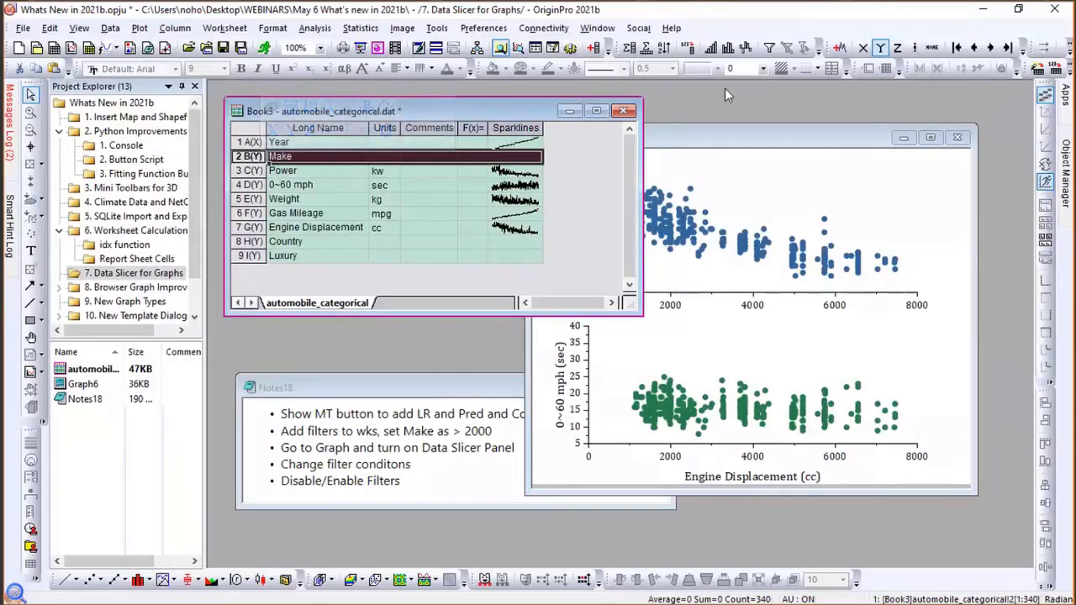
left_click(770, 48)
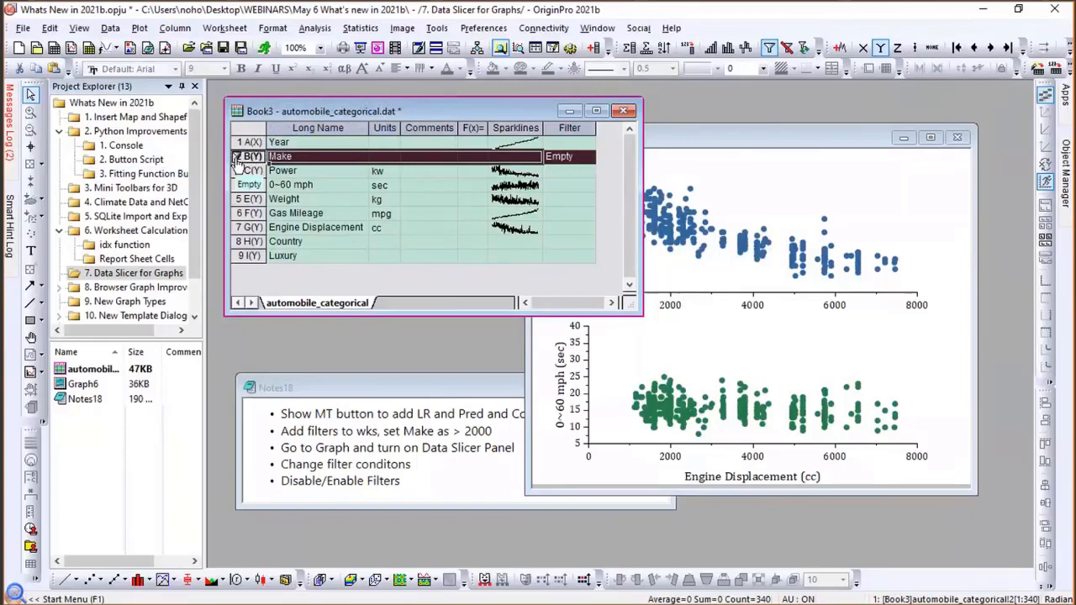
left_click(239, 159)
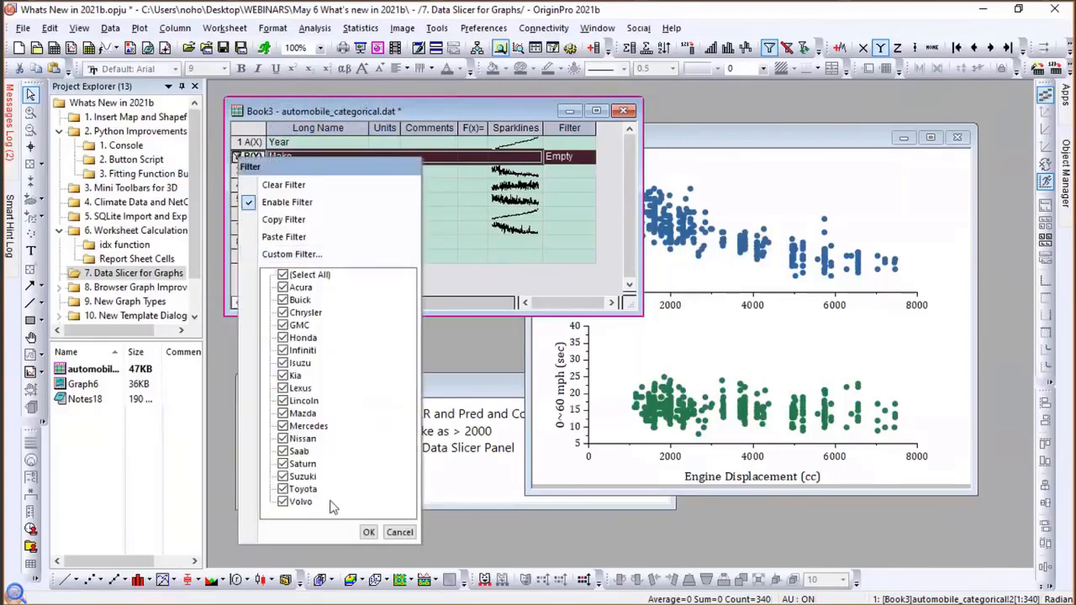
left_click(365, 104)
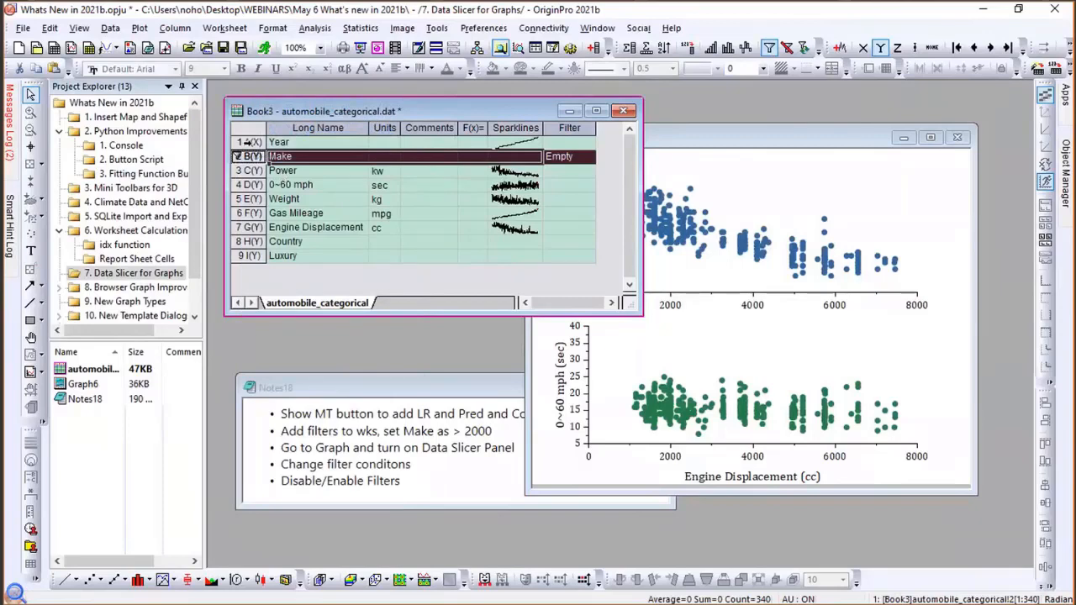
Add a data filter to the Year column that keeps values greater than 2000.
left_click(249, 142)
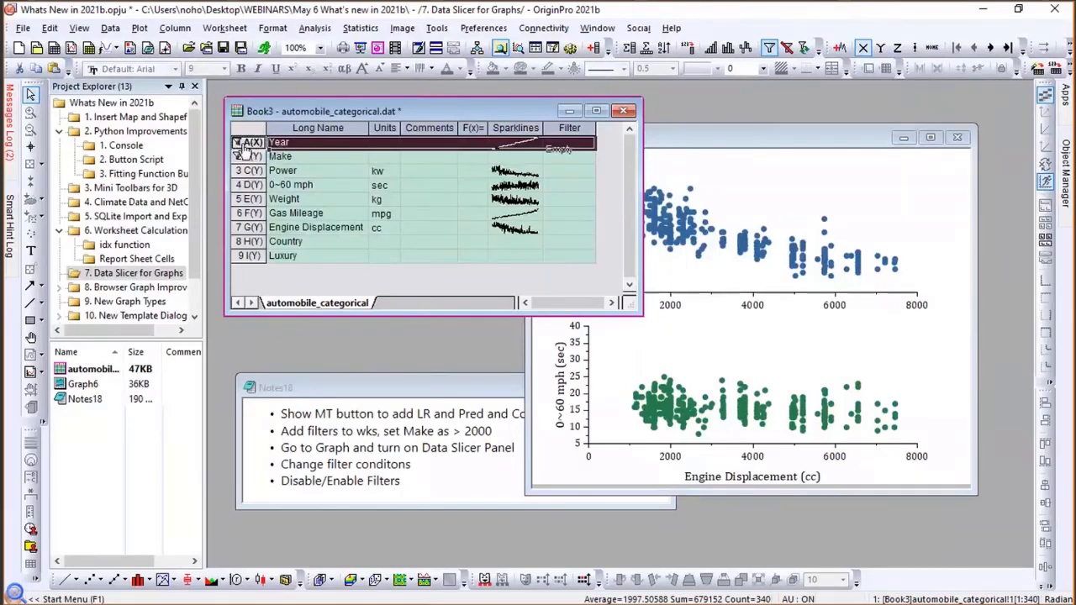
left_click(238, 145)
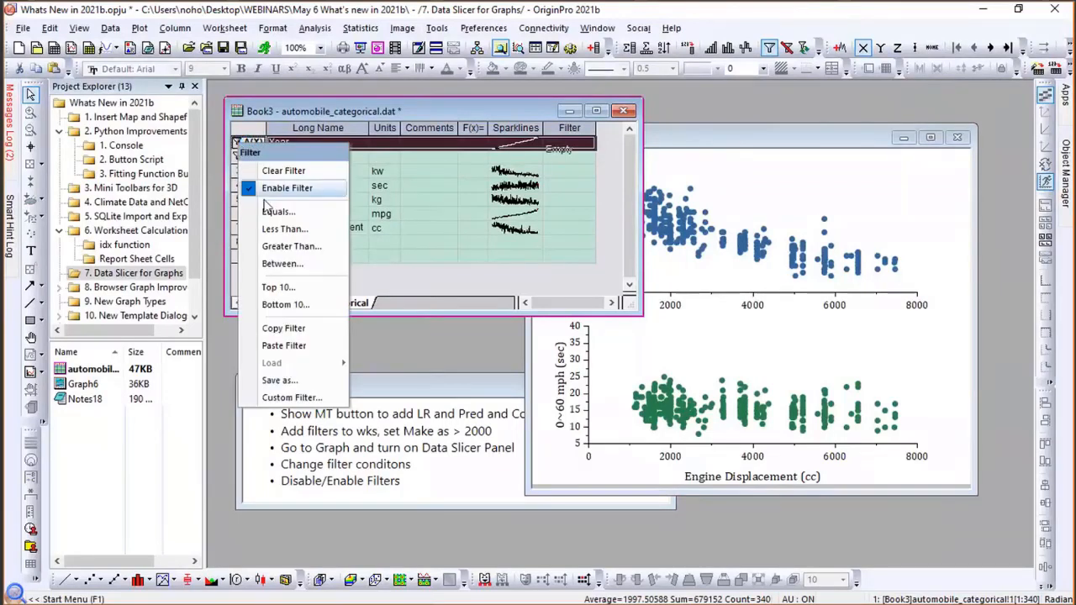
left_click(276, 246)
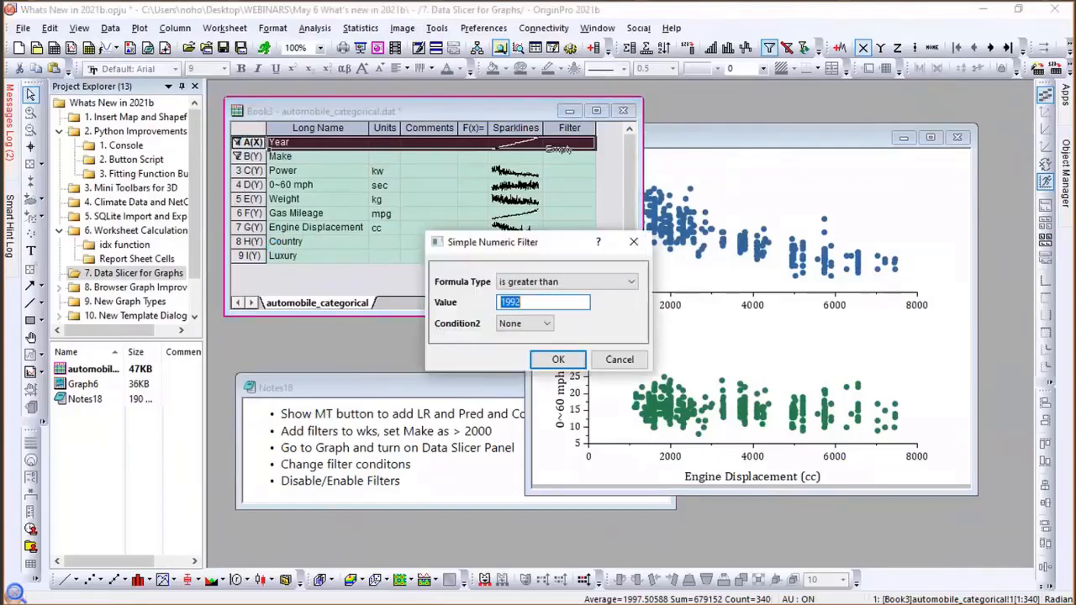
type("2000")
left_click(558, 360)
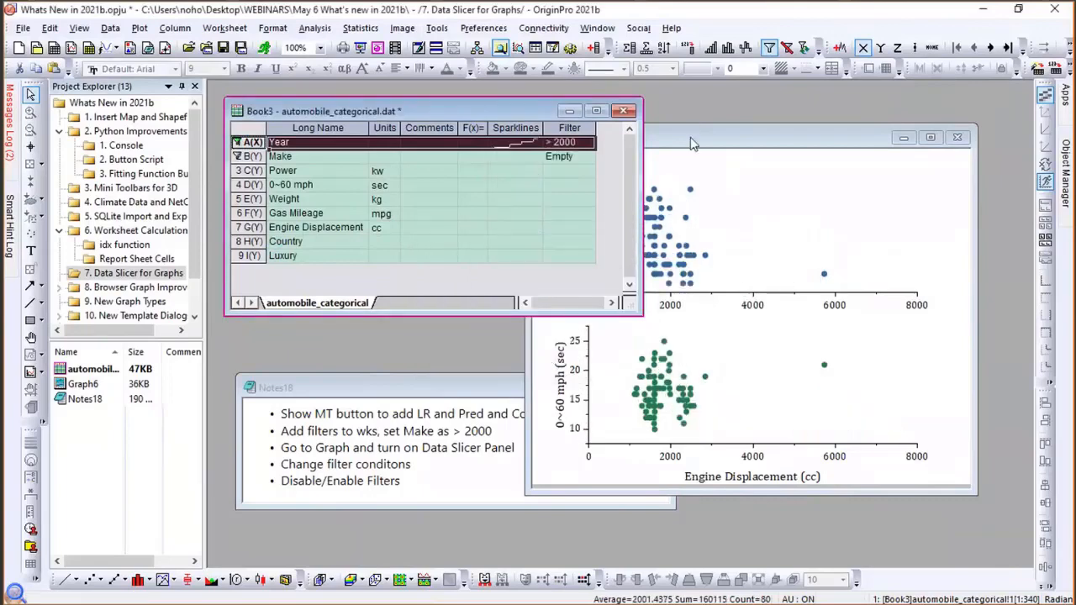
Activate Graph6, move and enlarge its window, and show the Data Slicer for its filters.
left_click(690, 139)
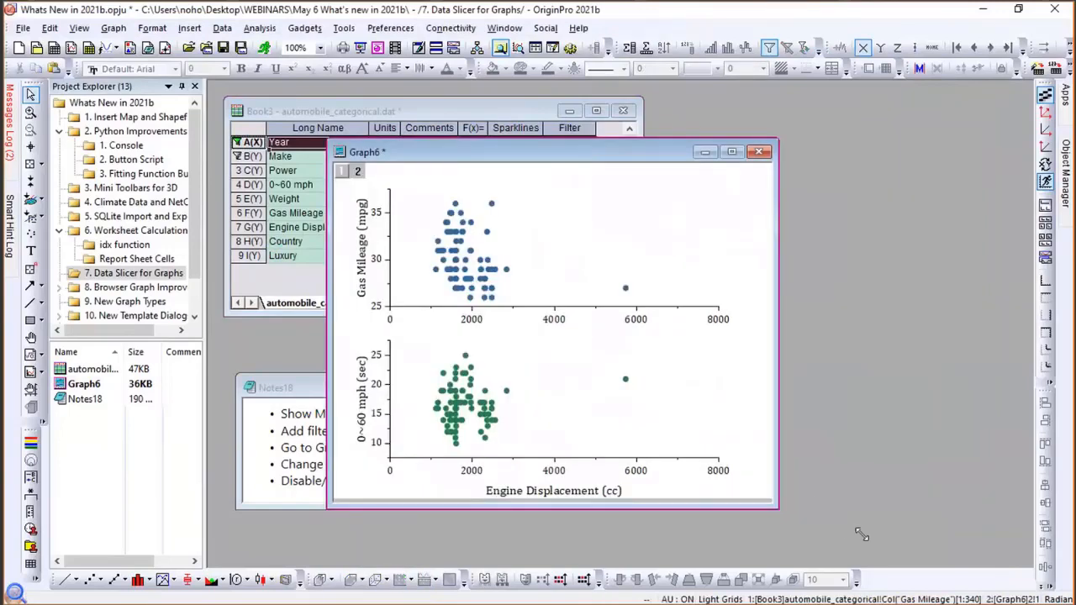
left_click_drag(862, 535, 866, 539)
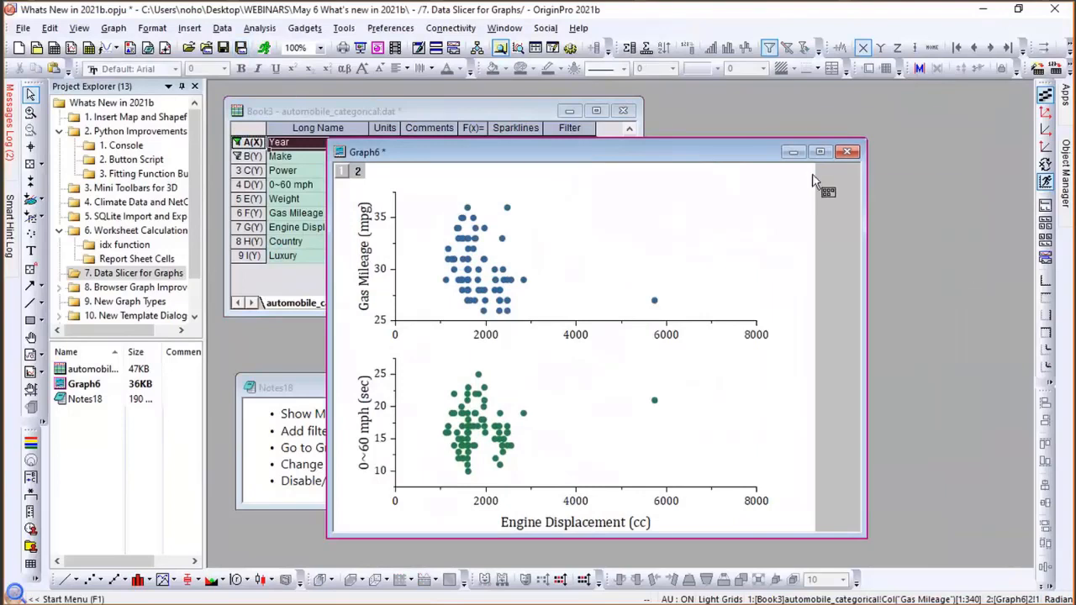
mouse_move(814, 181)
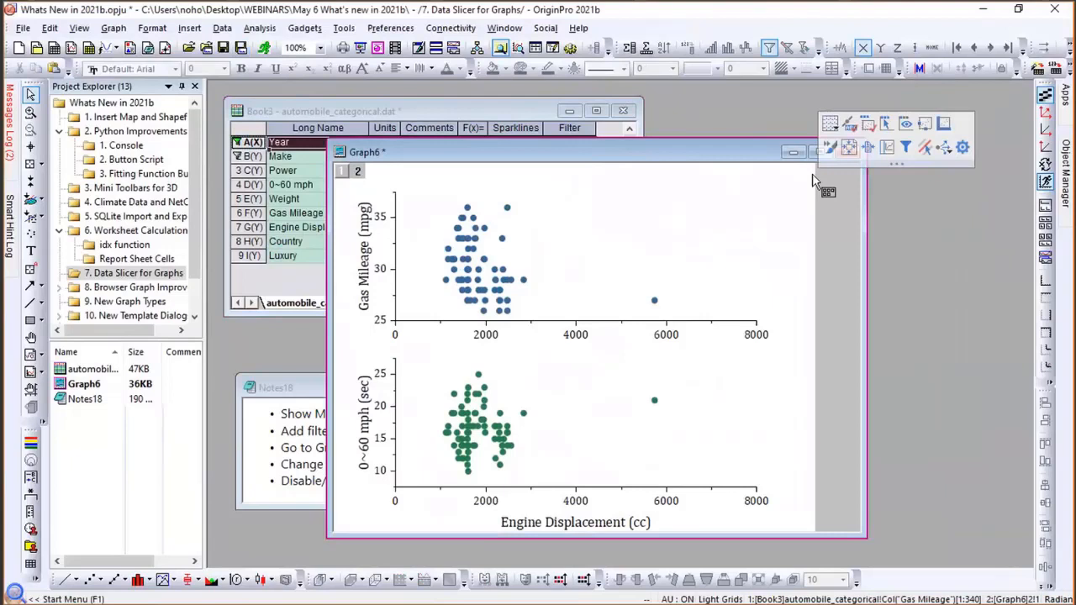
left_click(906, 149)
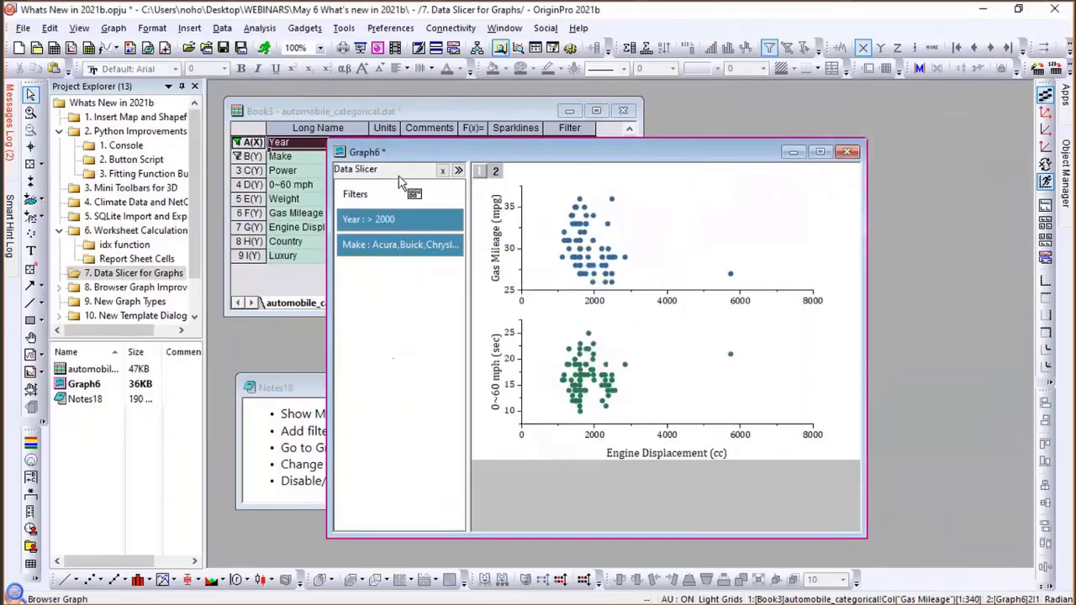
Limit the Make filter in Graph6's Data Slicer to Honda only.
left_click(402, 248)
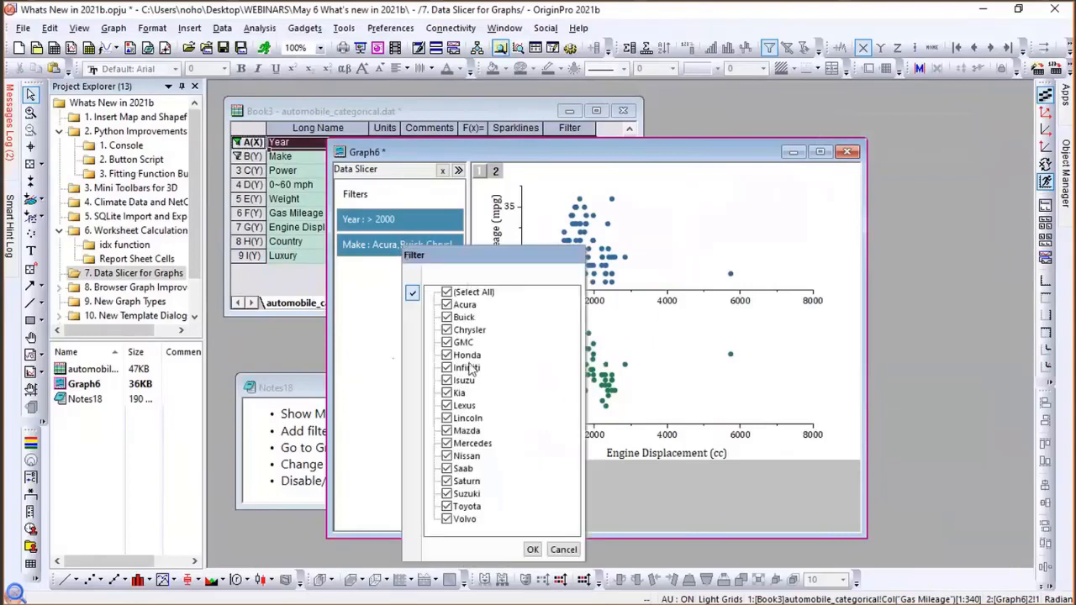
left_click(450, 294)
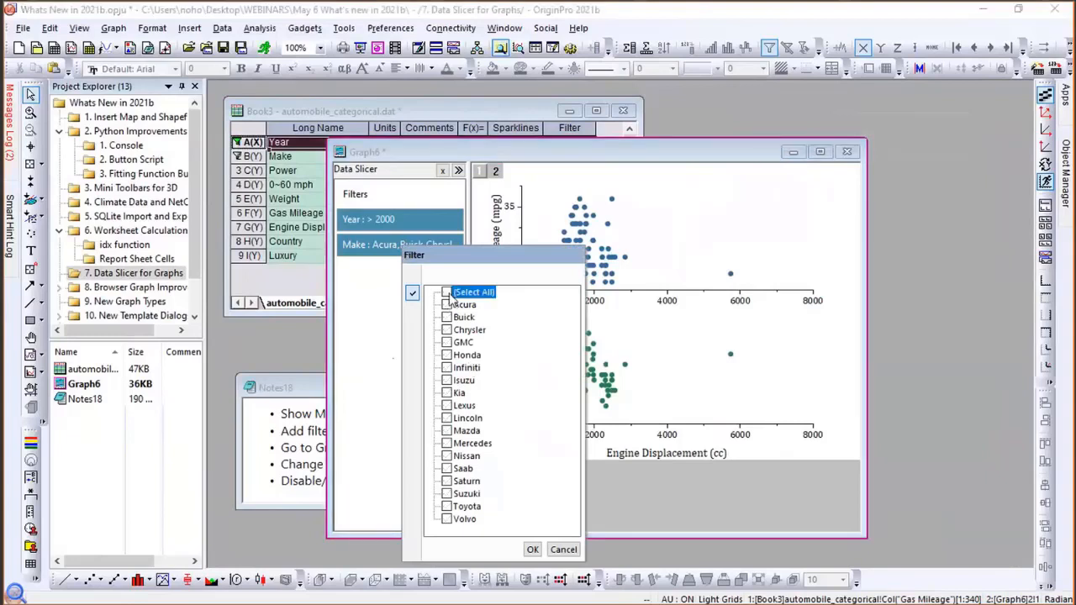
left_click(447, 356)
left_click(533, 548)
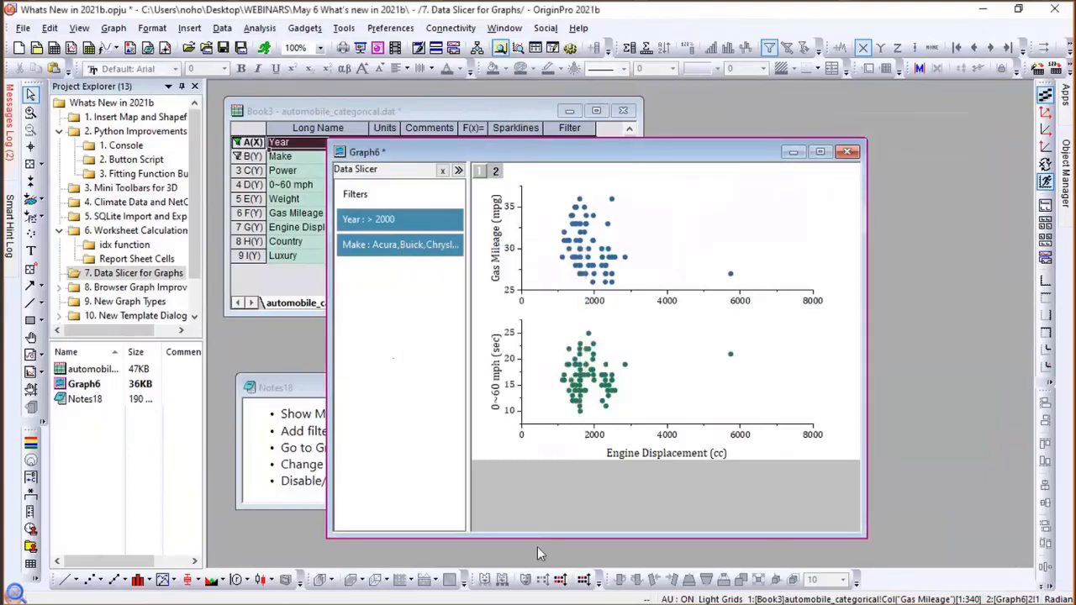
Switch the Make filter in the Data Slicer to Mazda.
left_click(409, 242)
left_click(413, 245)
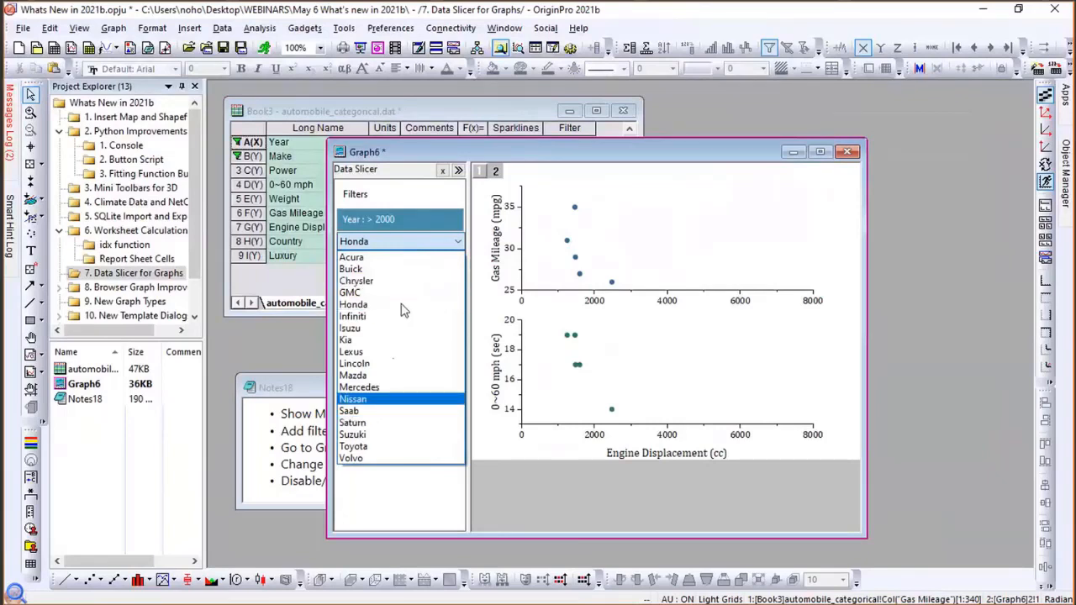
left_click(418, 376)
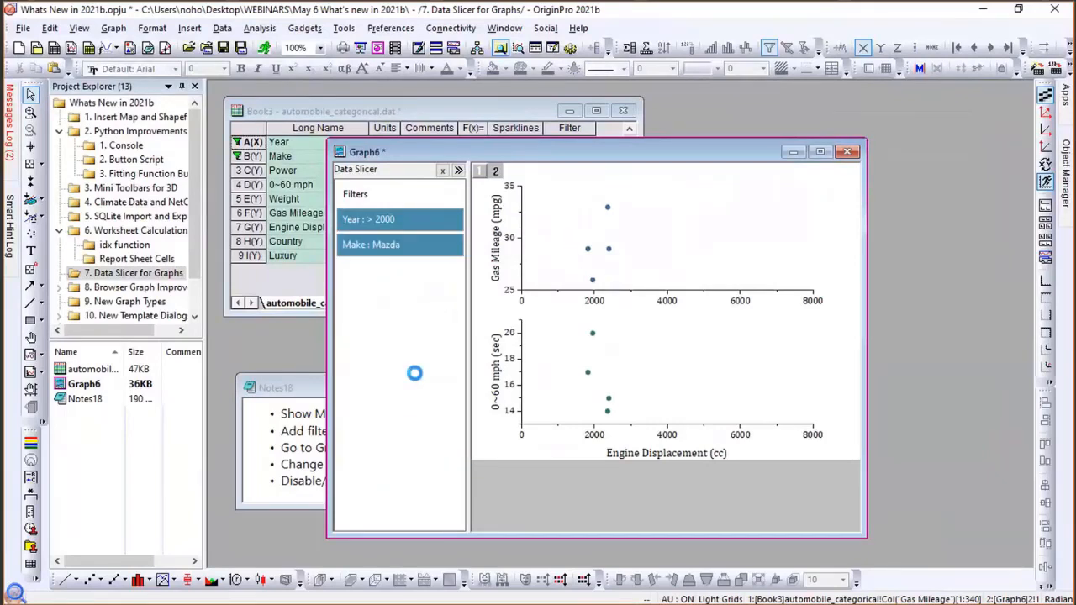
Change the Year filter in the Data Slicer to "is less than" 2000 and disable that filter.
left_click(407, 217)
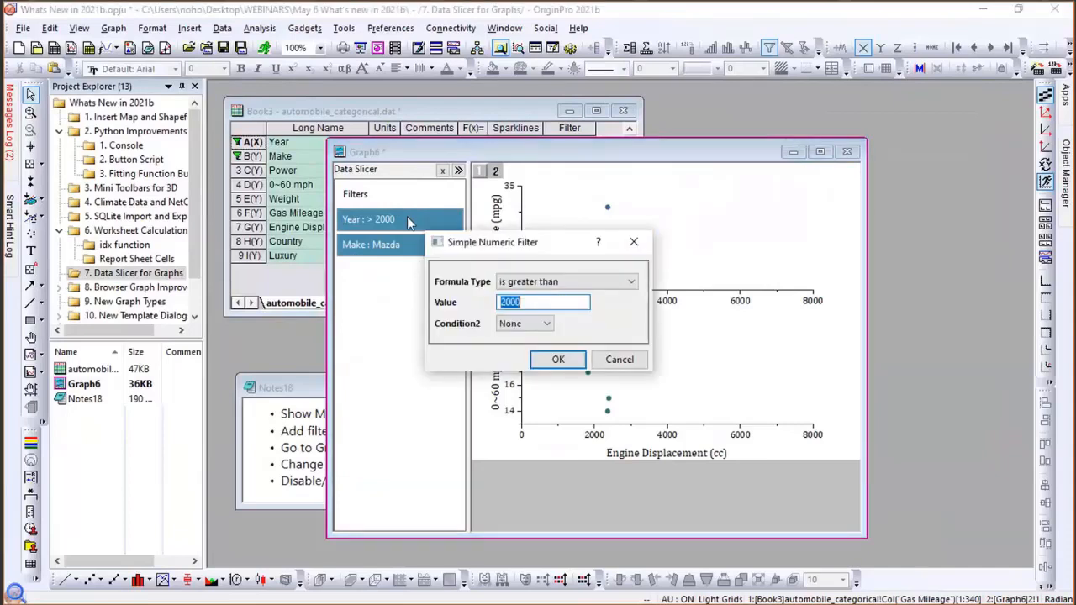
left_click(534, 286)
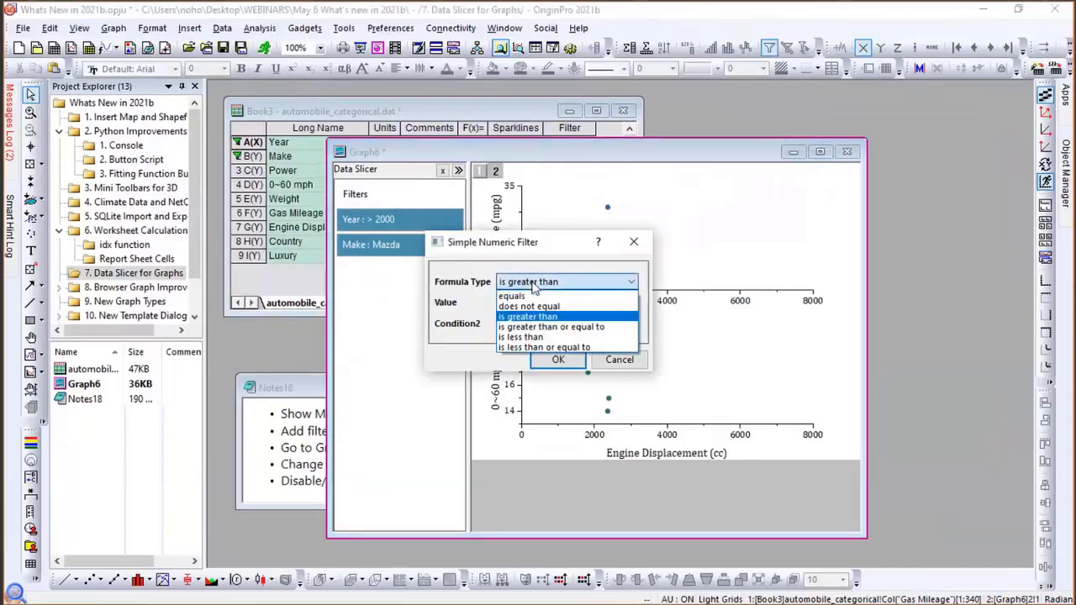
left_click(521, 336)
left_click(552, 360)
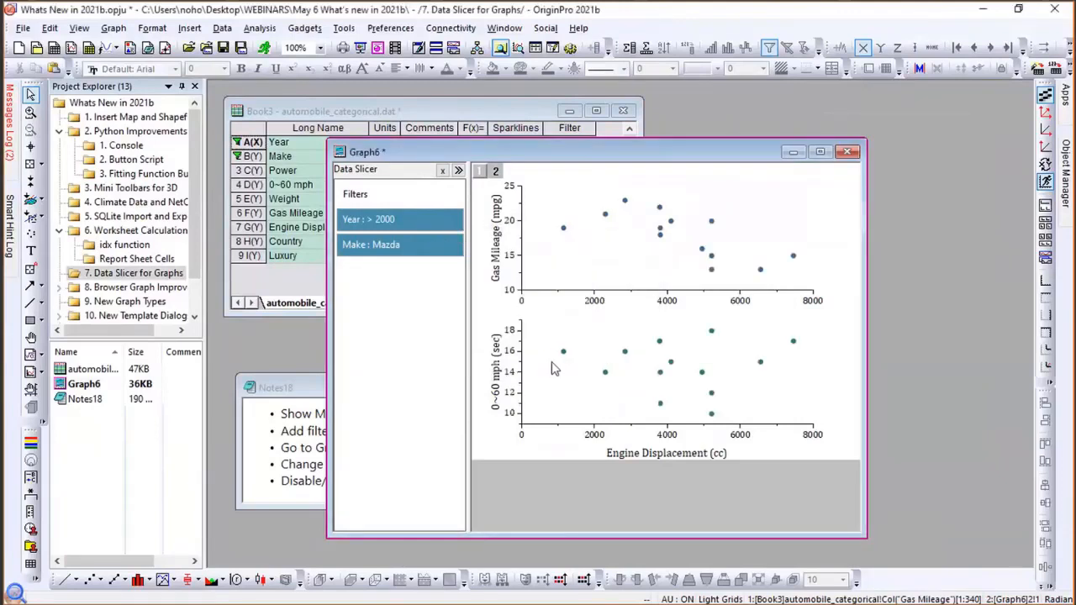
right_click(438, 226)
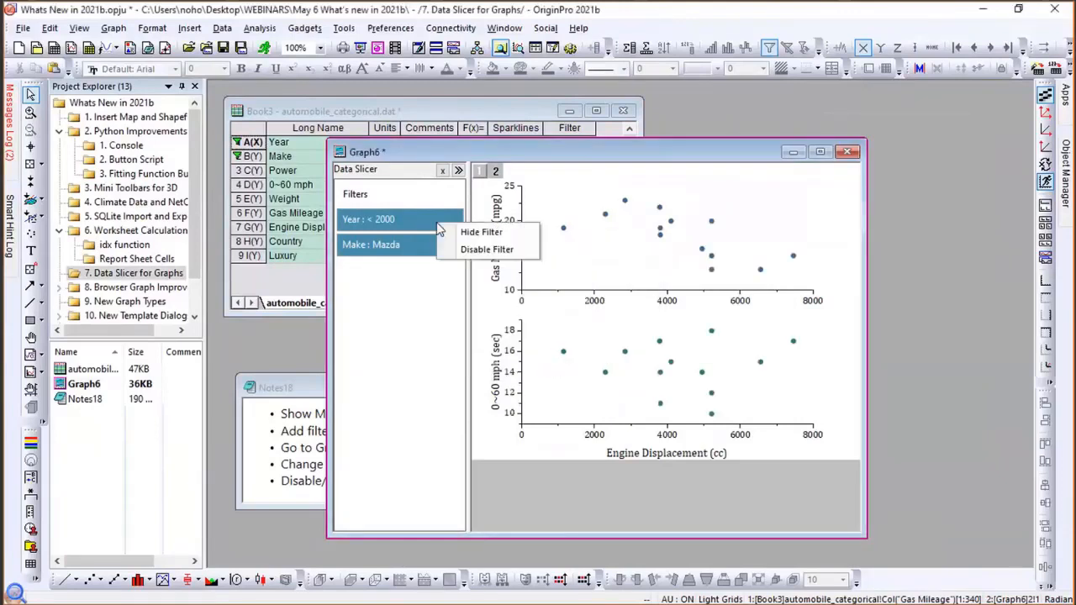
left_click(485, 250)
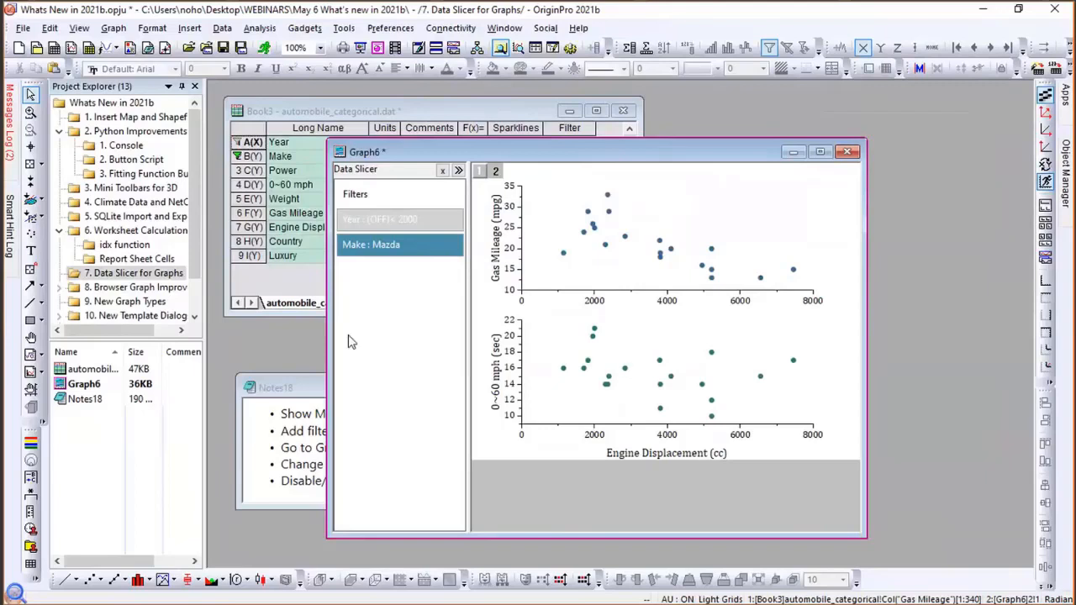
Expand the 8. Browser Graph Improvements folder and its 1. Slider subfolder, and open the 2D Graph folder.
left_click(155, 289)
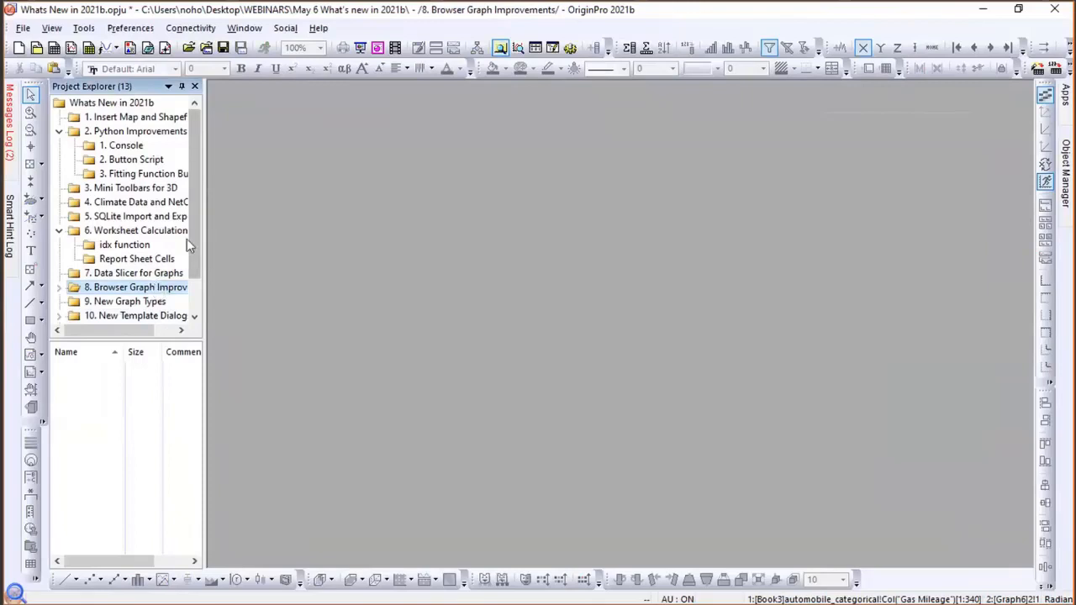
left_click(59, 288)
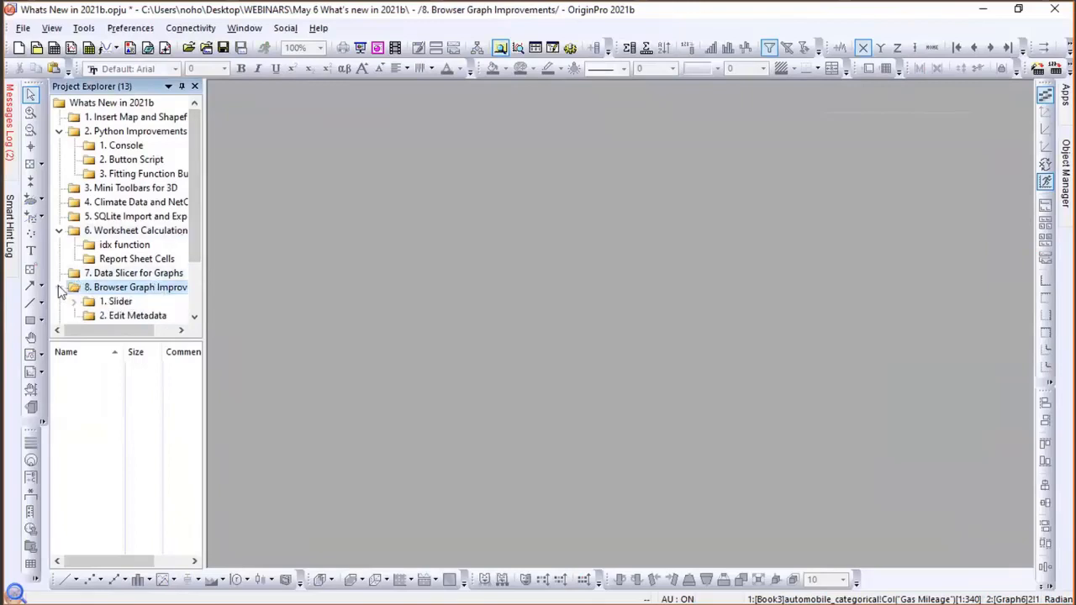
left_click(117, 304)
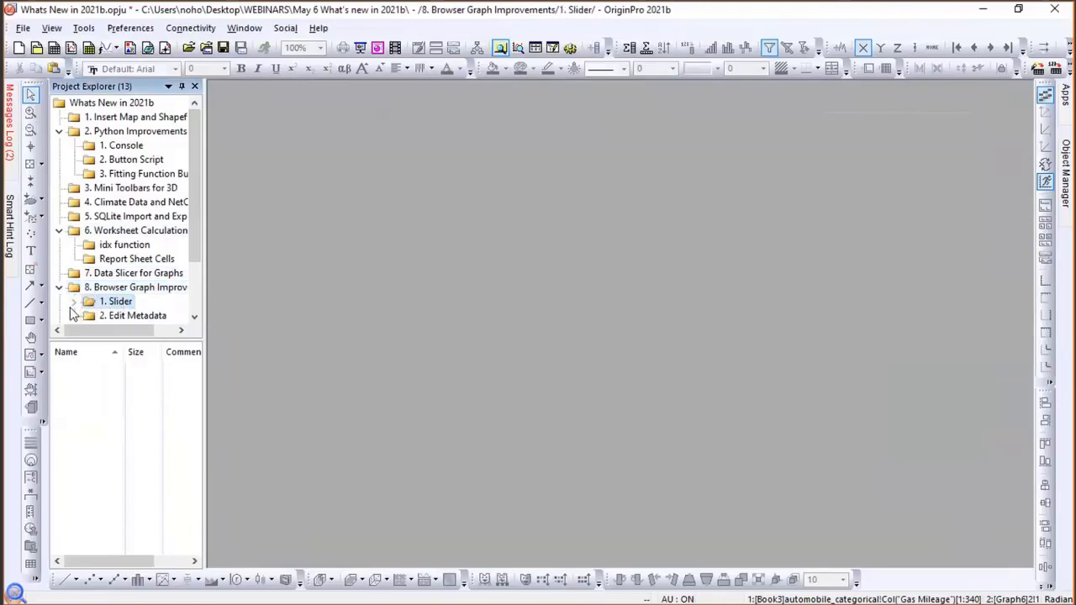
left_click(74, 302)
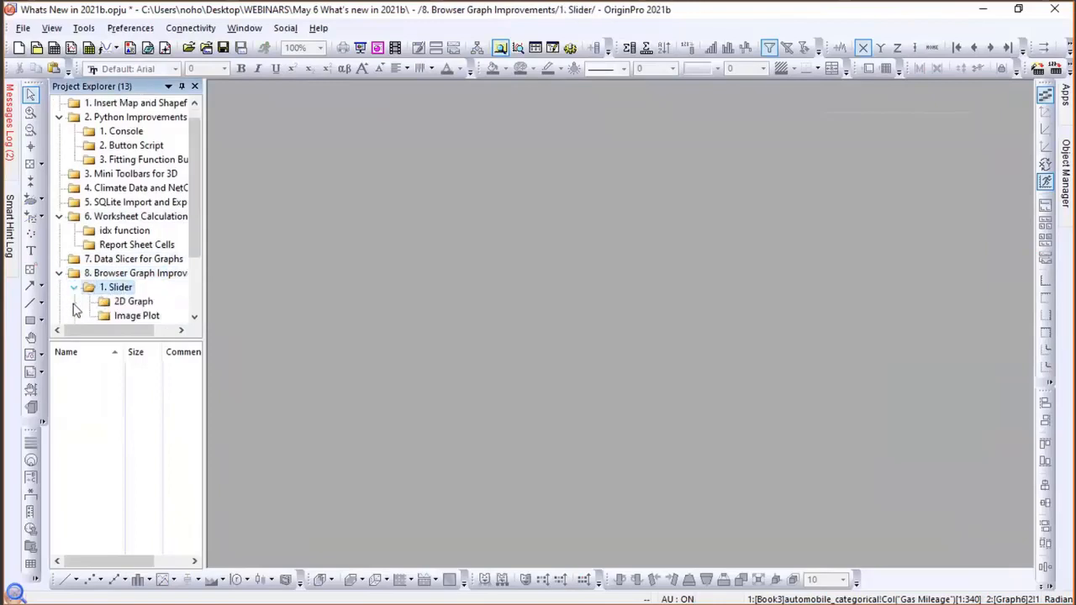
left_click(131, 303)
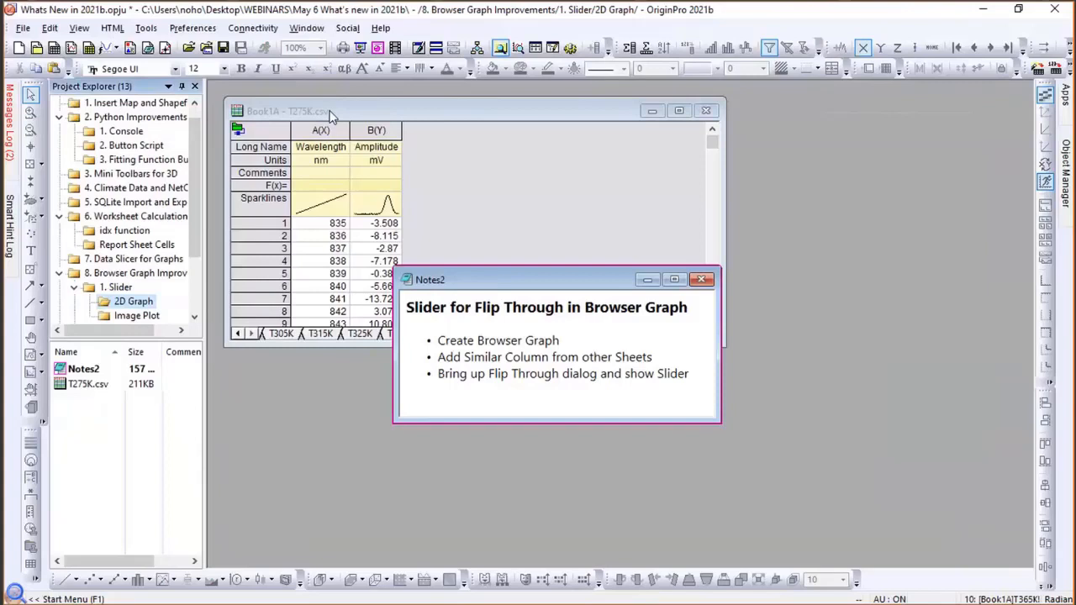
Create a Black Lines browser graph from the Amplitude column of the T275K sheet in Book1A.
left_click(333, 115)
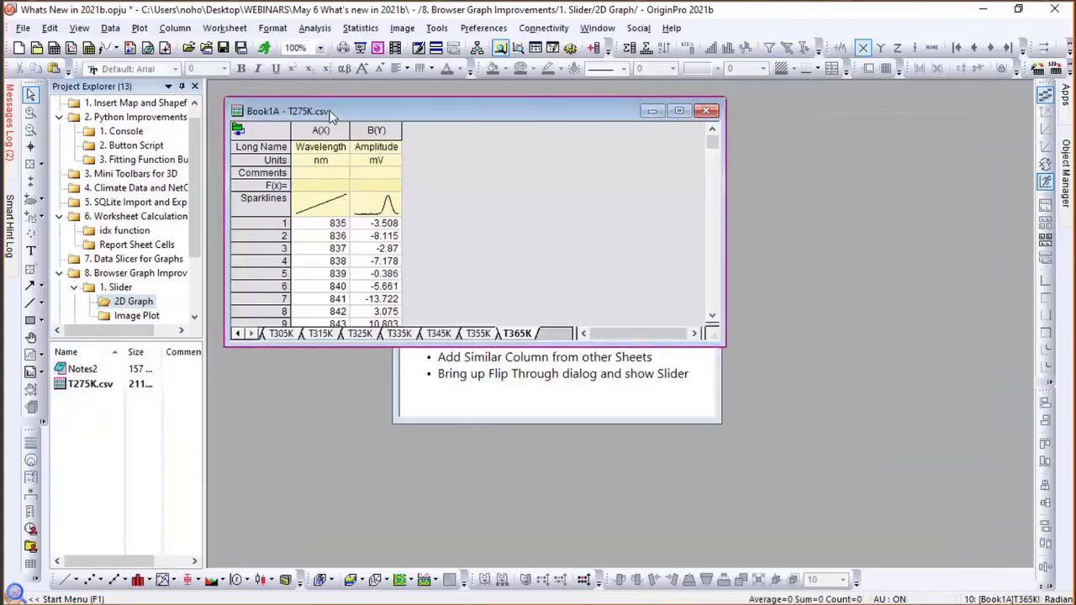
left_click(237, 337)
left_click(238, 337)
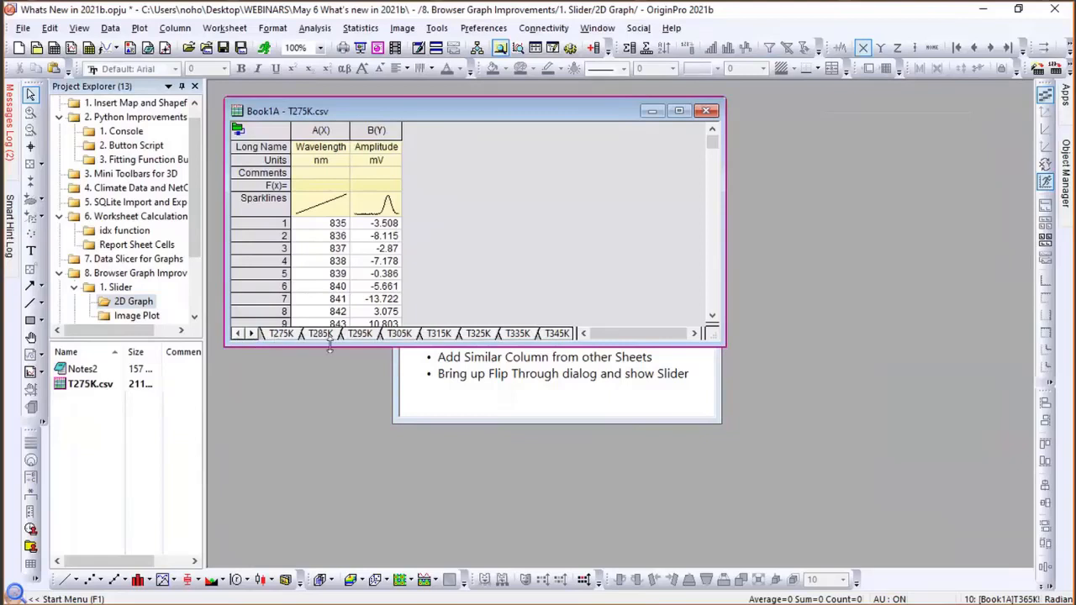
left_click(279, 334)
left_click(387, 133)
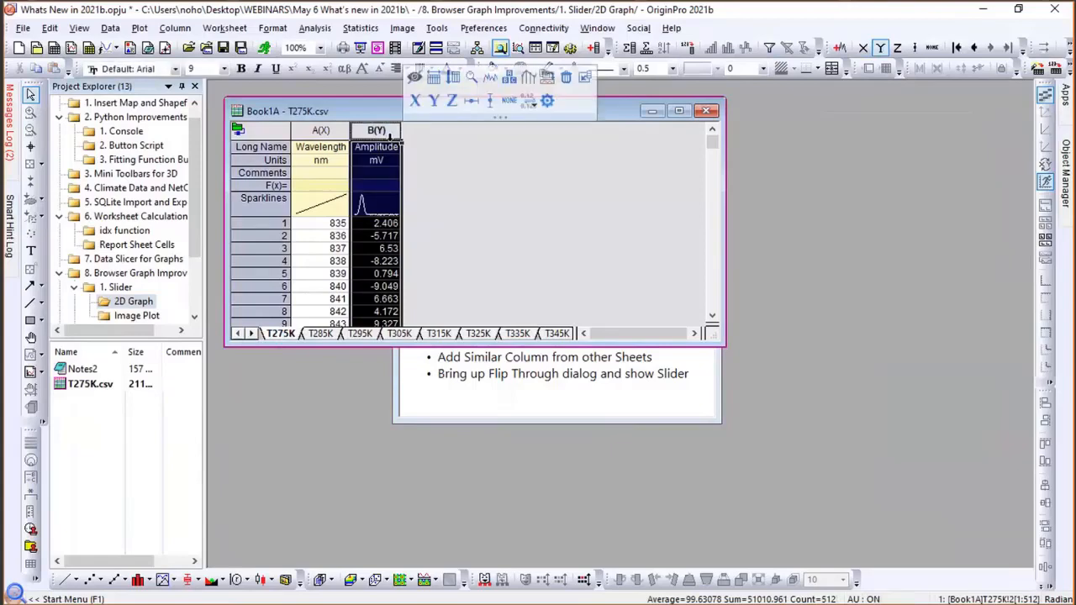
left_click(140, 28)
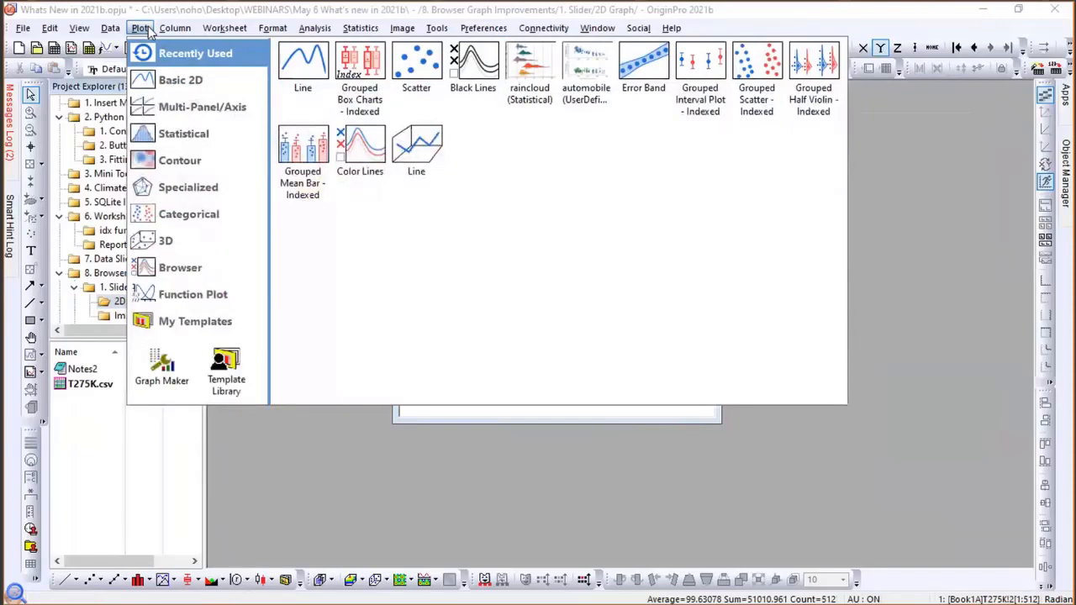
mouse_move(148, 83)
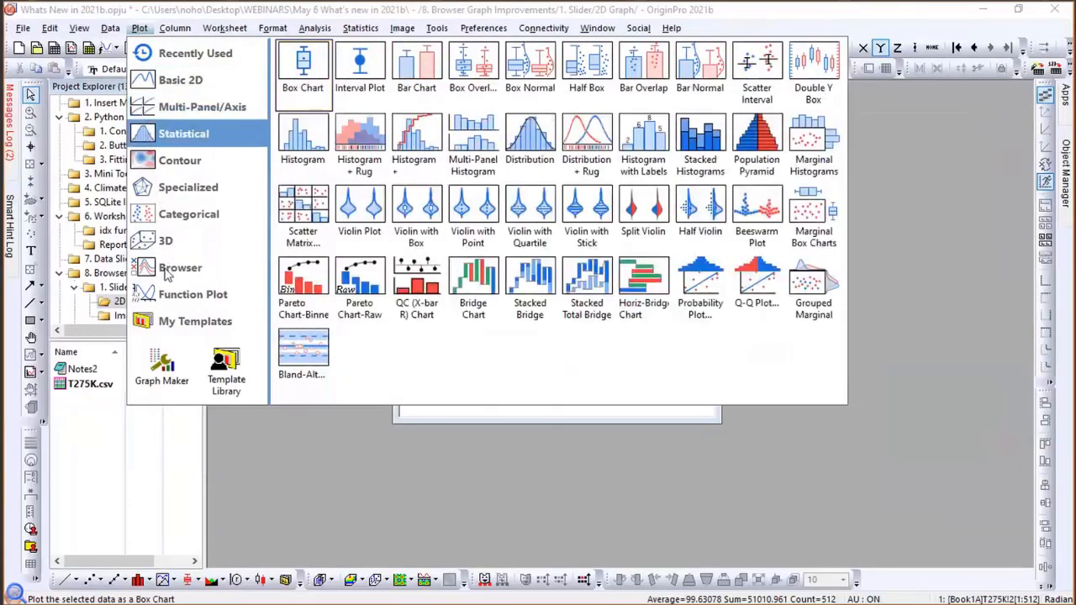
mouse_move(167, 274)
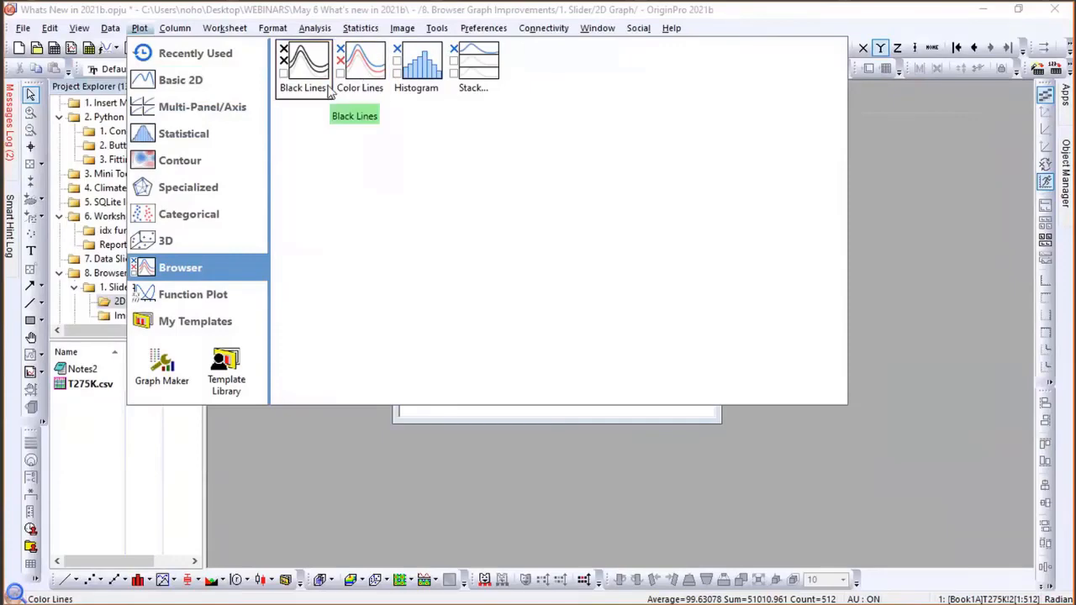
left_click(300, 74)
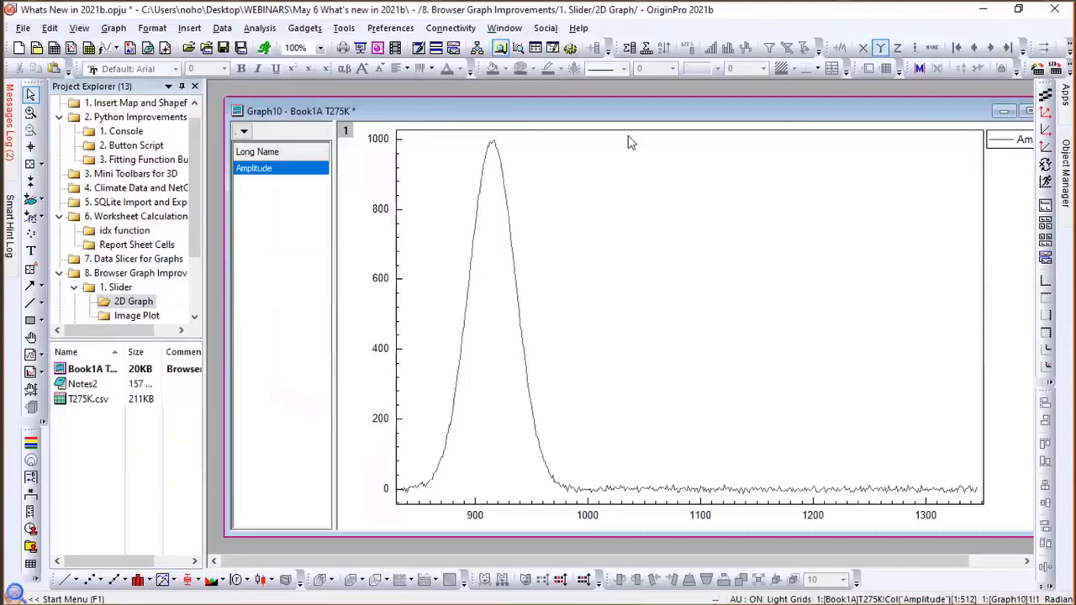
Add the similar columns from the same book to the browser graph Graph10.
left_click_drag(414, 105, 425, 97)
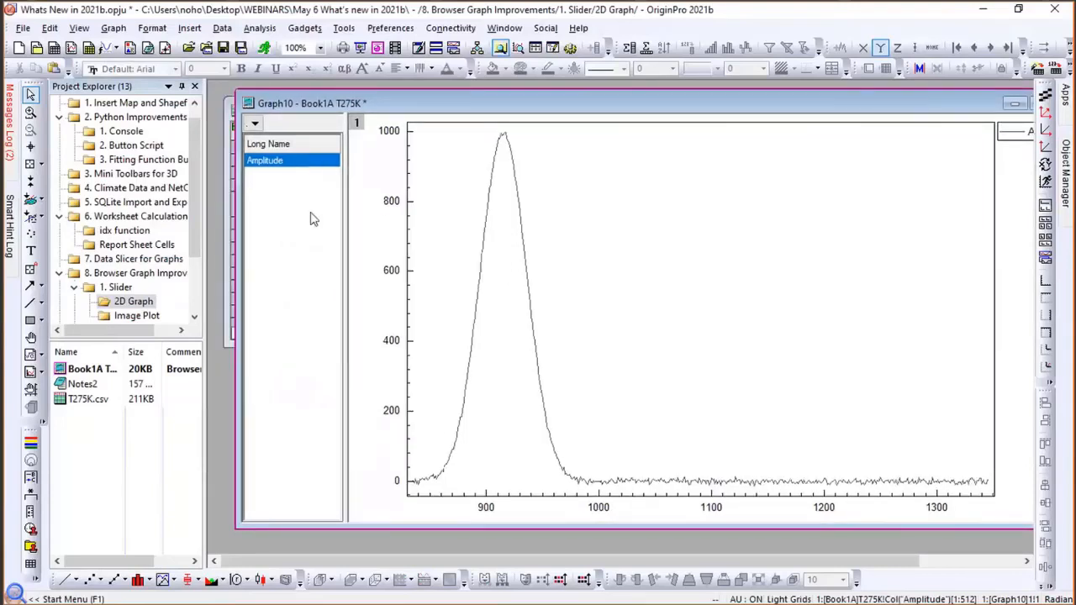
left_click(256, 124)
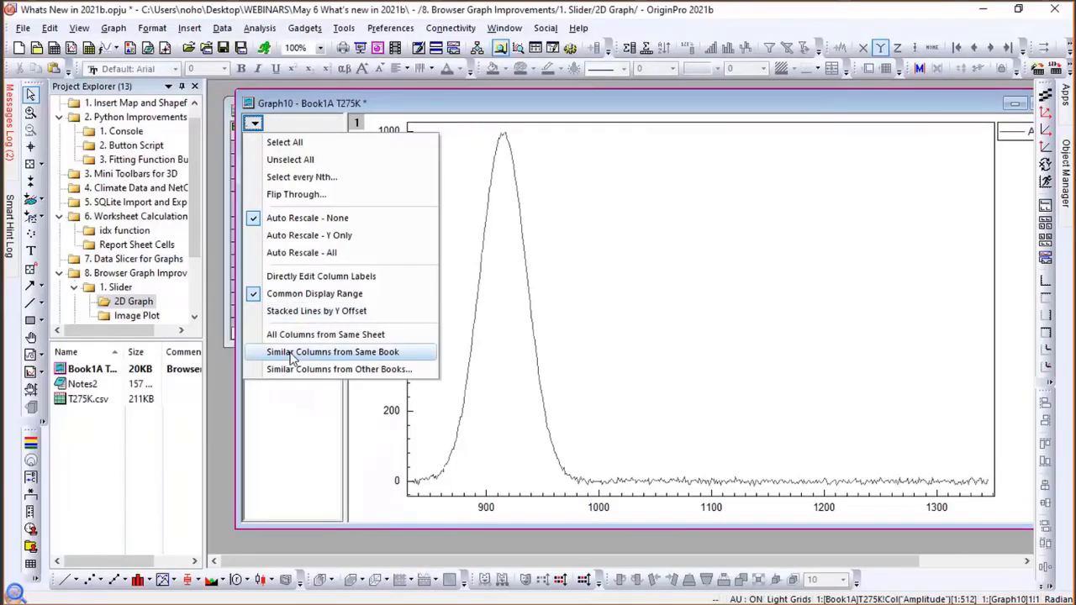
left_click(332, 352)
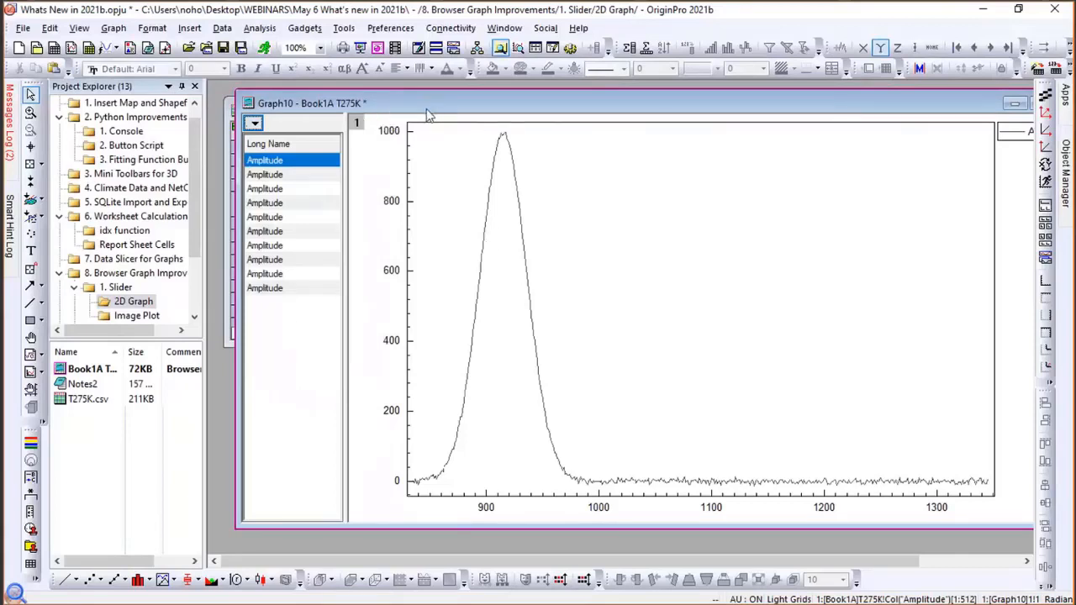
Label the plots in Graph10's browser list by Sheet instead of Long Name.
left_click_drag(432, 110, 478, 115)
right_click(344, 151)
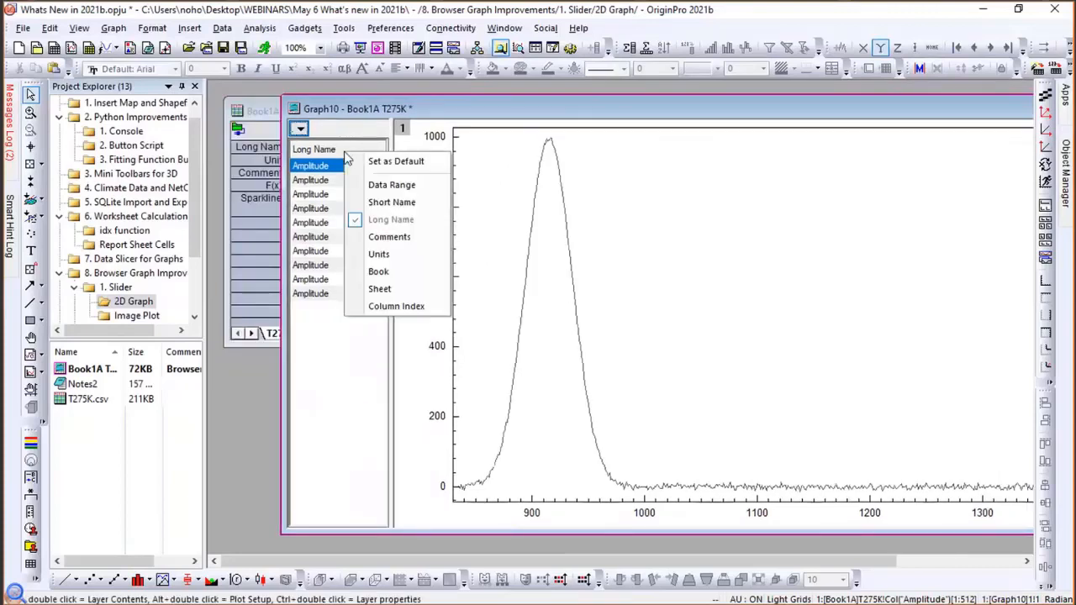
left_click(383, 288)
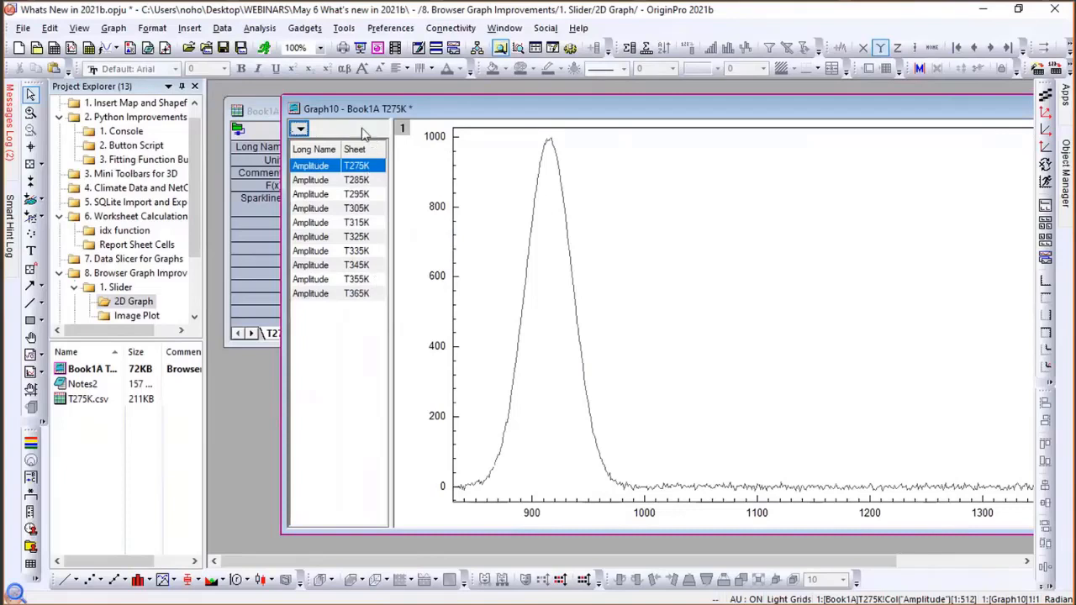
right_click(346, 152)
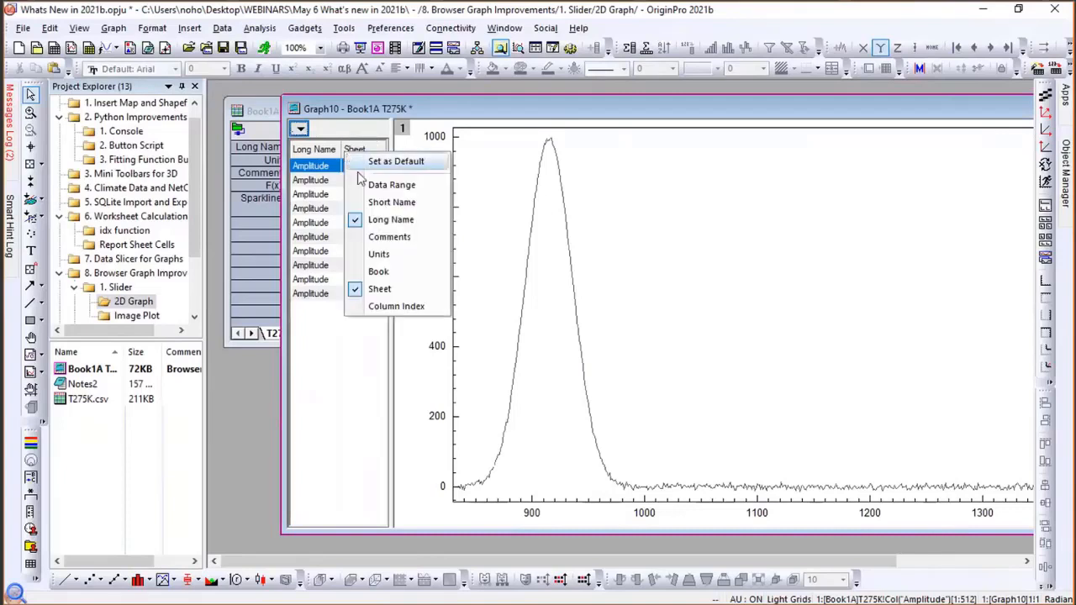
left_click(391, 219)
View the individual curves in Graph10 one by one, from T275K through T315K, using the sheet list.
left_click(323, 182)
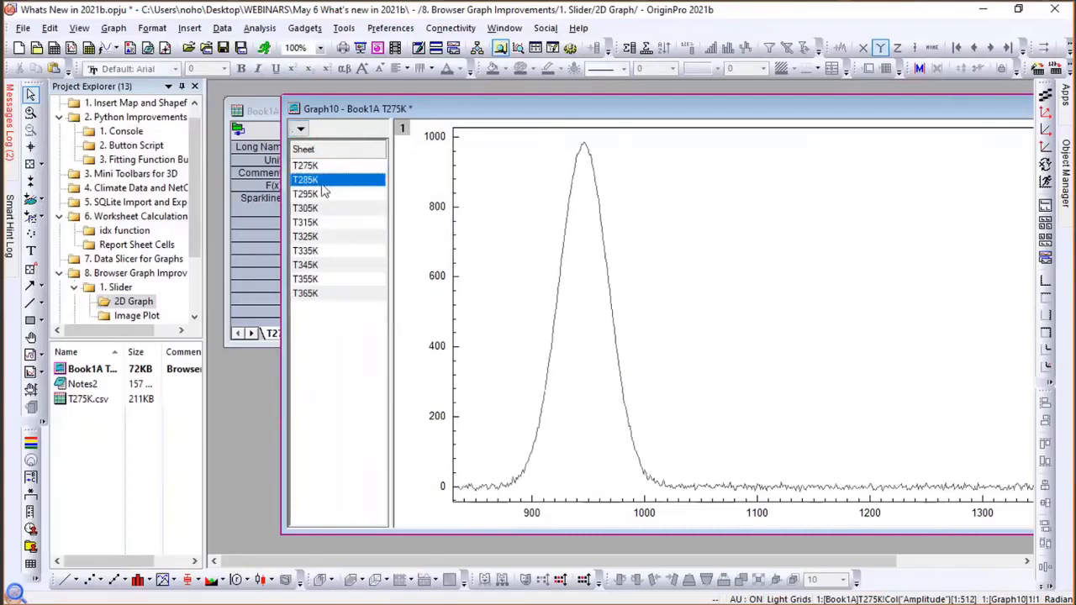
key("Down")
key("Down")
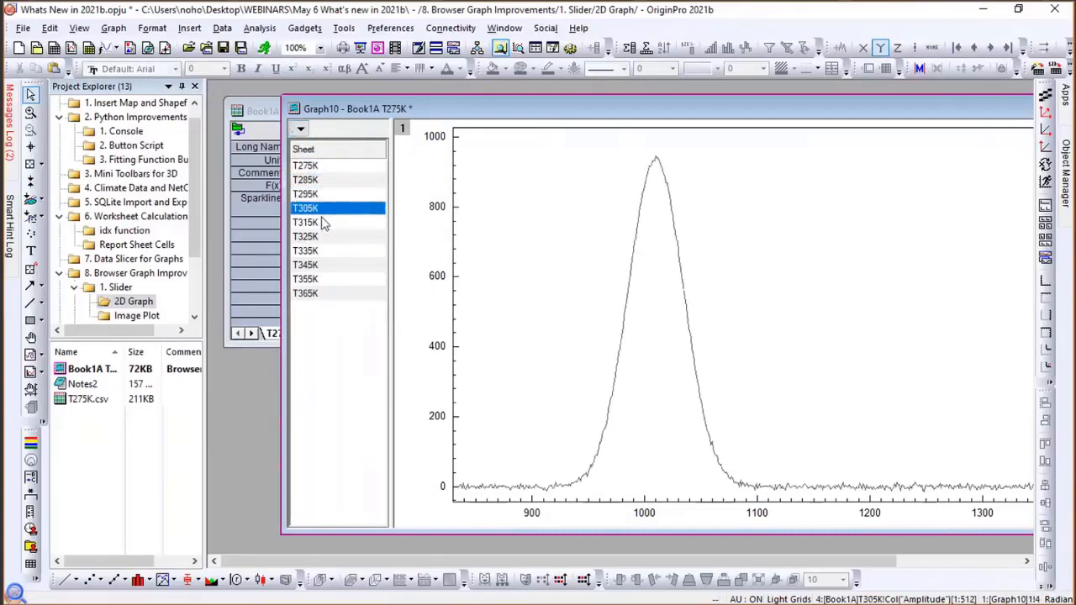
left_click(324, 223)
left_click(319, 167)
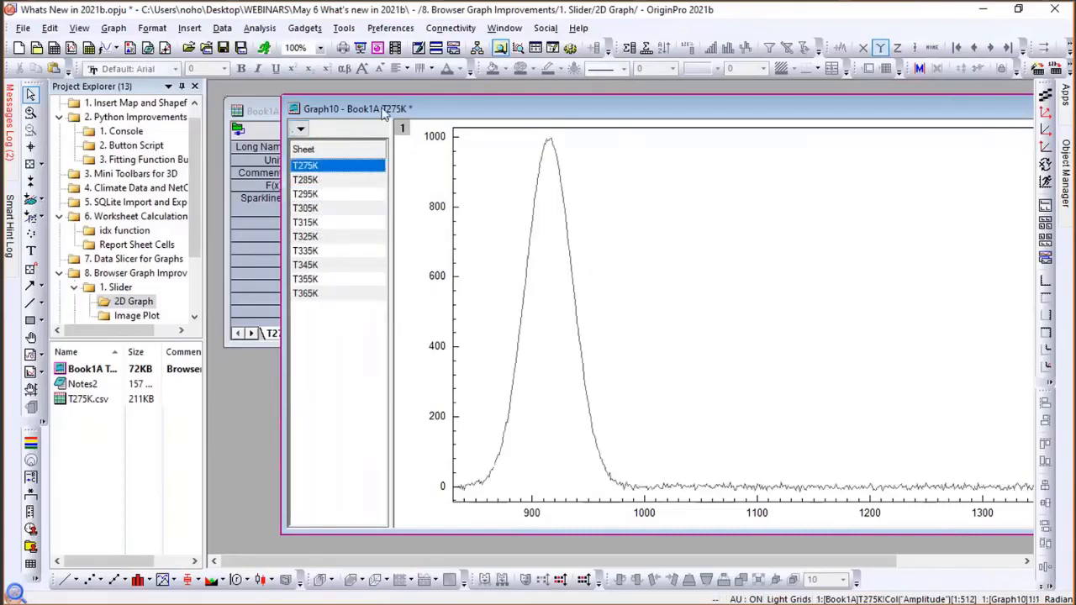
left_click_drag(348, 111, 314, 111)
left_click(286, 182)
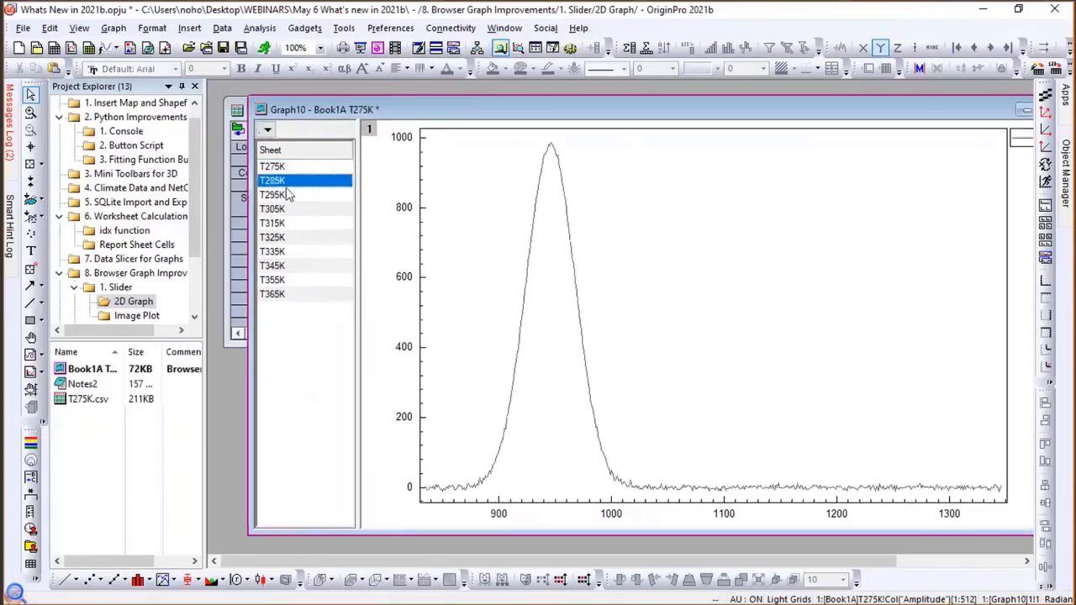
left_click(287, 195)
left_click(276, 208)
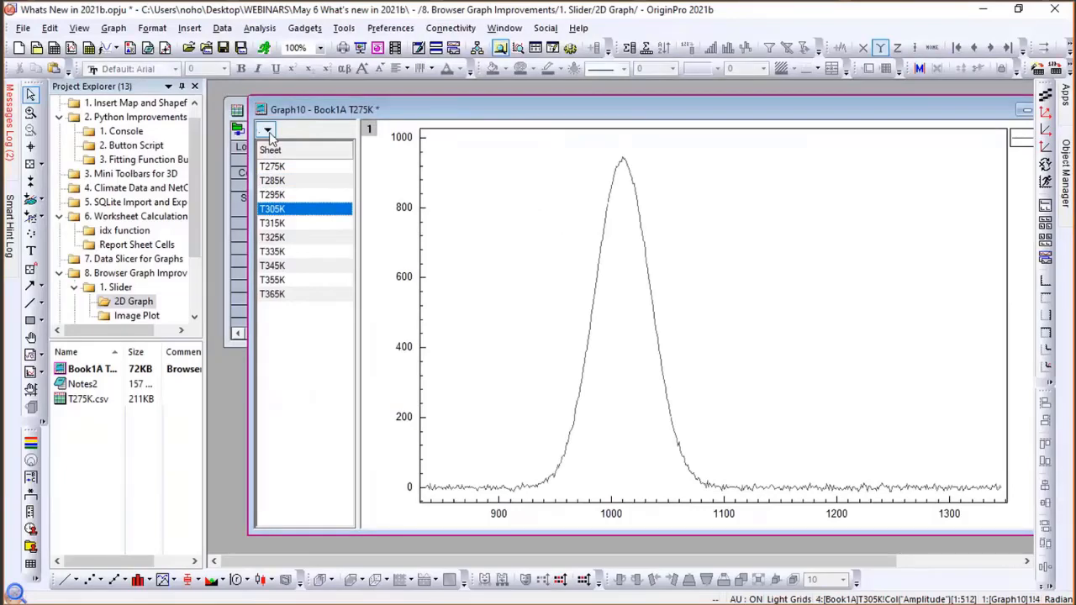
Flip through Graph10's curves with the Flip Through slider, finish at T275K and close the dialog.
left_click(268, 132)
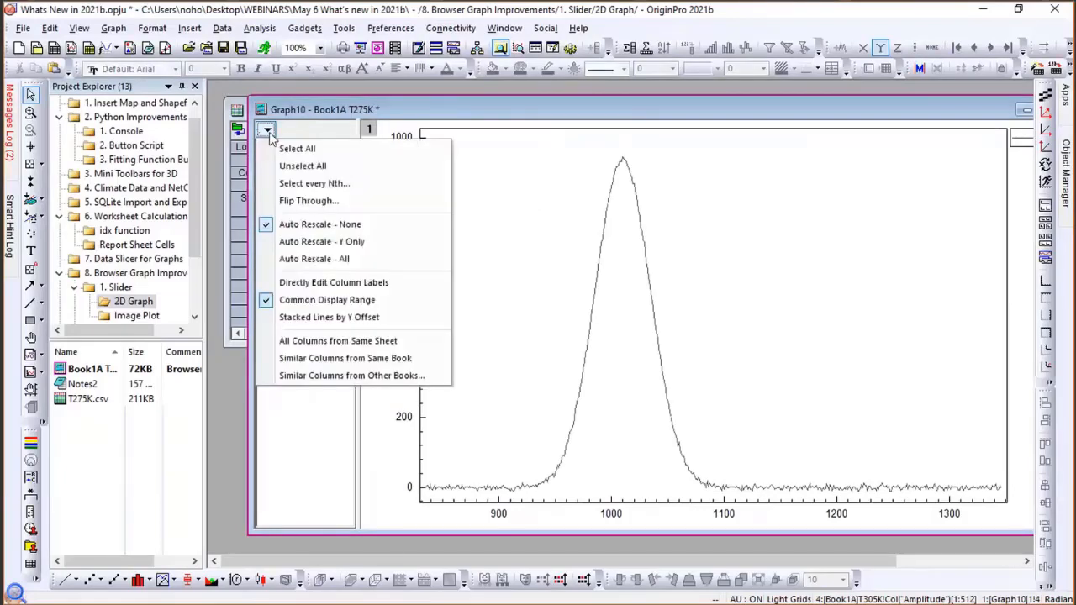
left_click(289, 202)
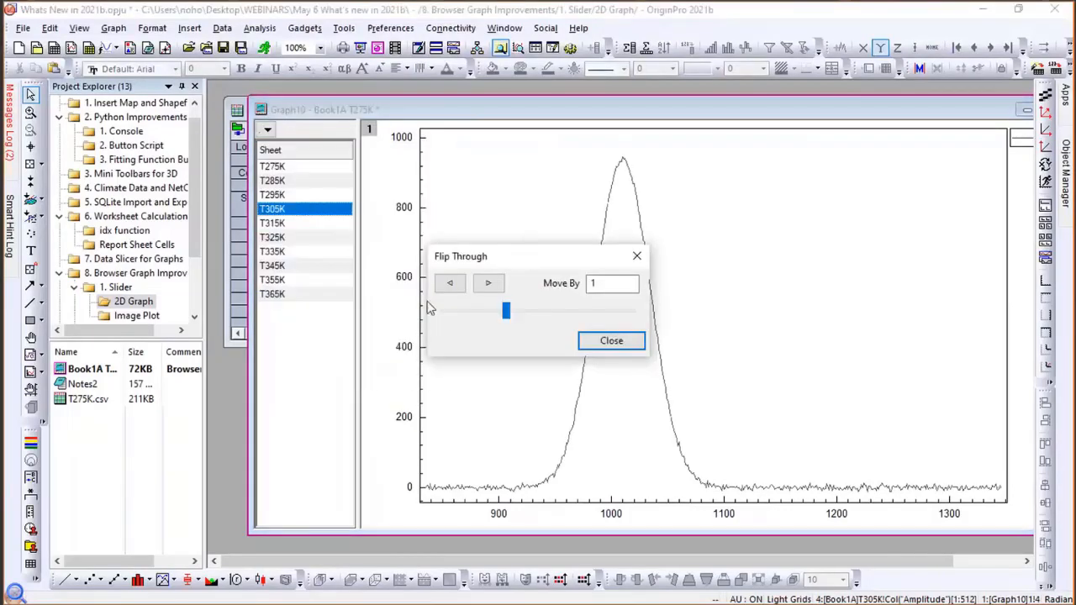
left_click_drag(524, 259, 355, 402)
left_click_drag(337, 455, 433, 476)
left_click_drag(421, 454, 282, 454)
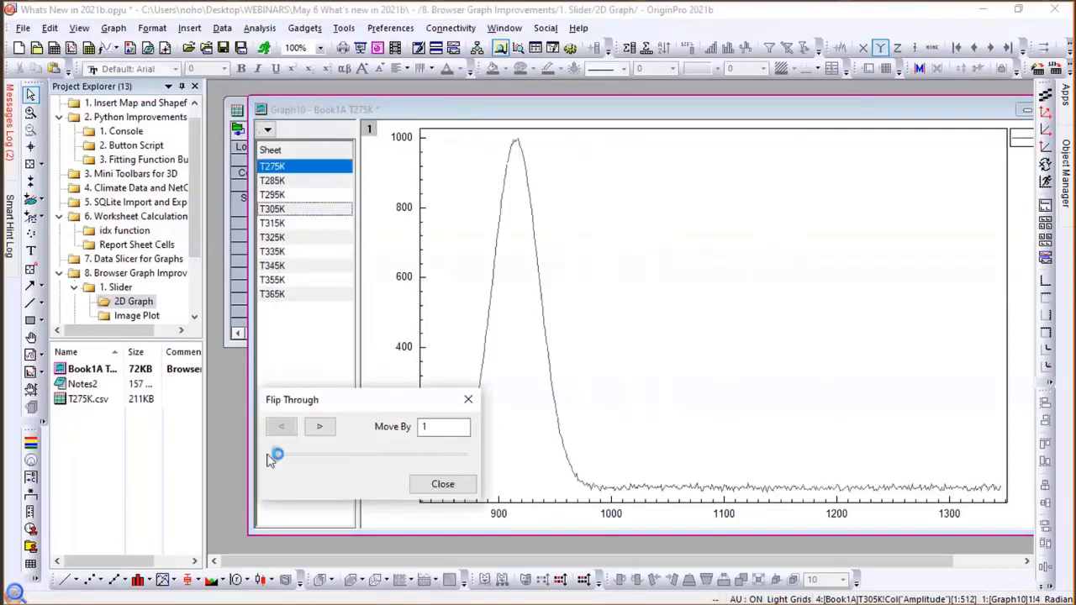
left_click(442, 484)
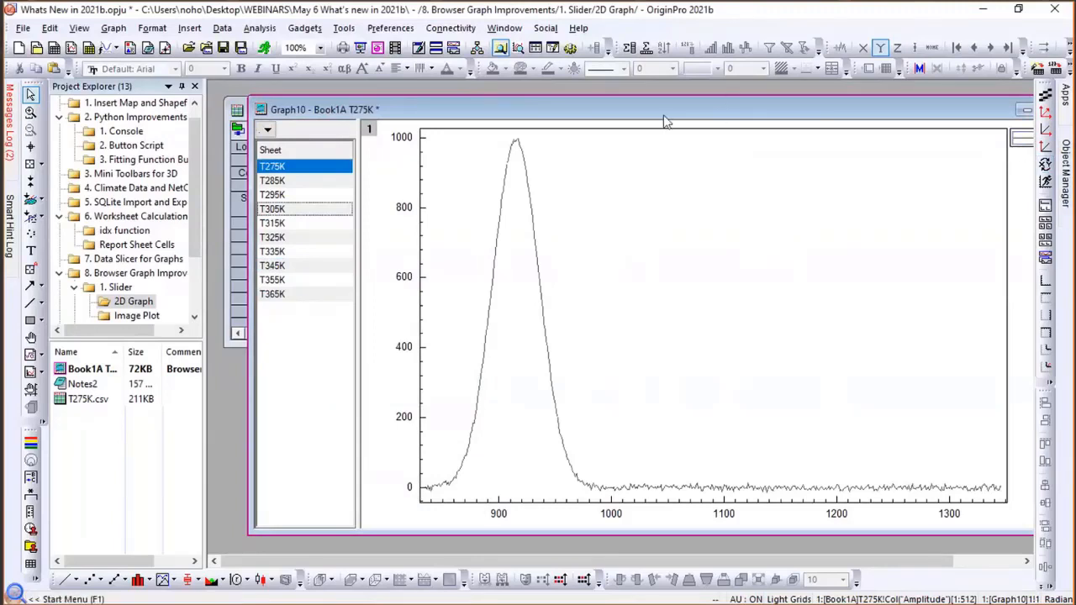
Move Graph10's legend inside the plot frame and set its text to the Sheet Name.
left_click_drag(824, 110, 775, 116)
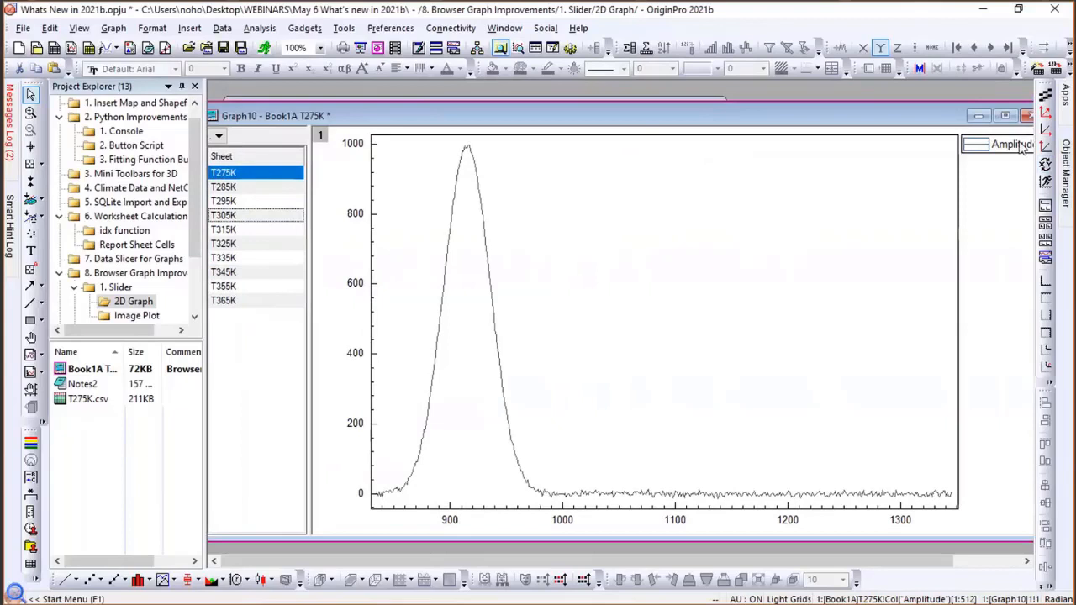
left_click_drag(1023, 147, 782, 164)
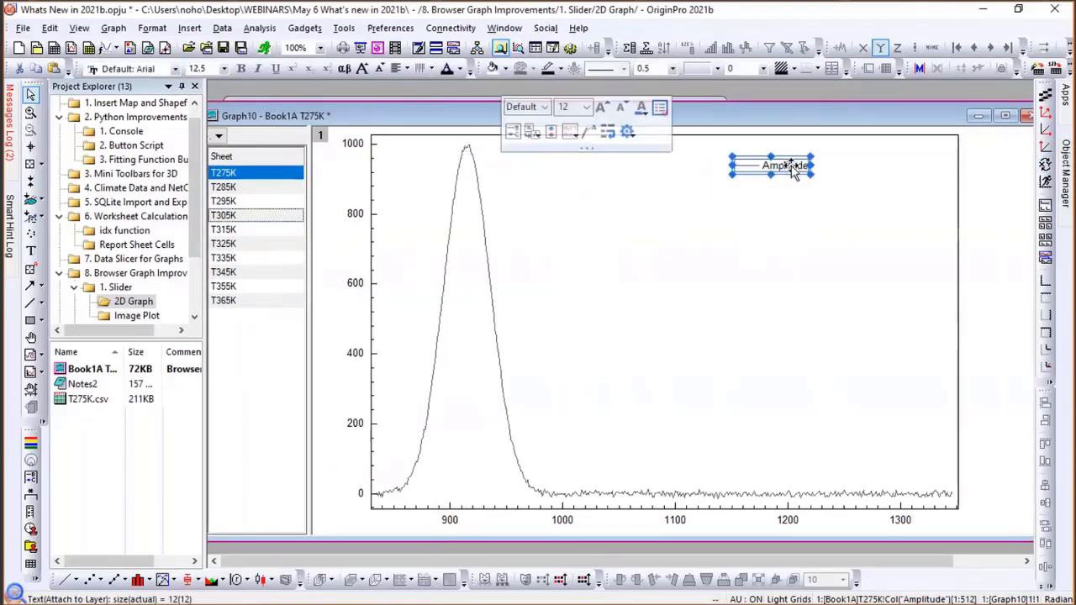
left_click(532, 133)
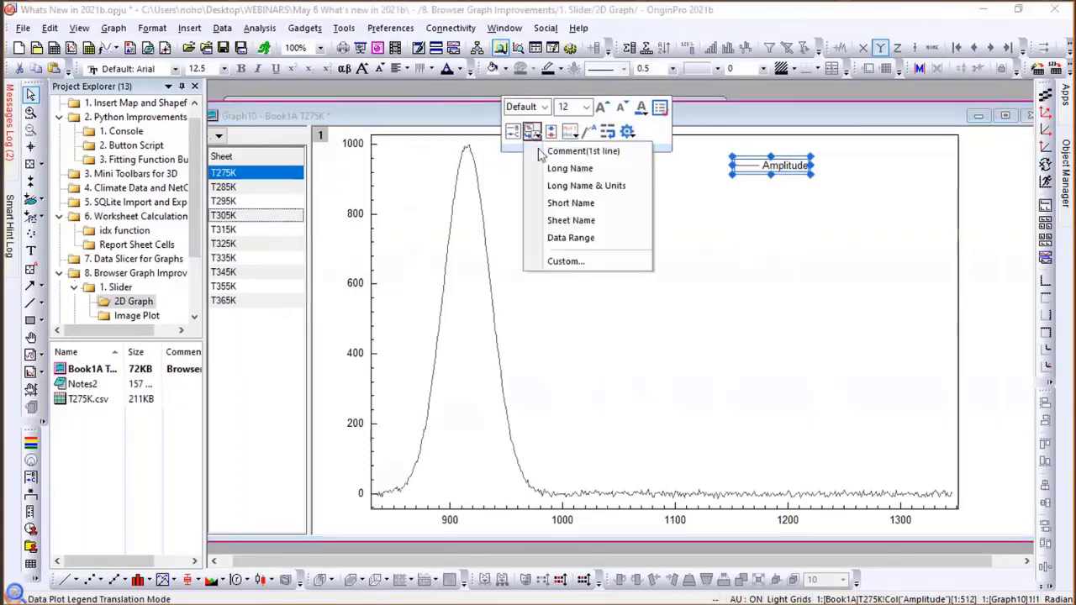
left_click(571, 220)
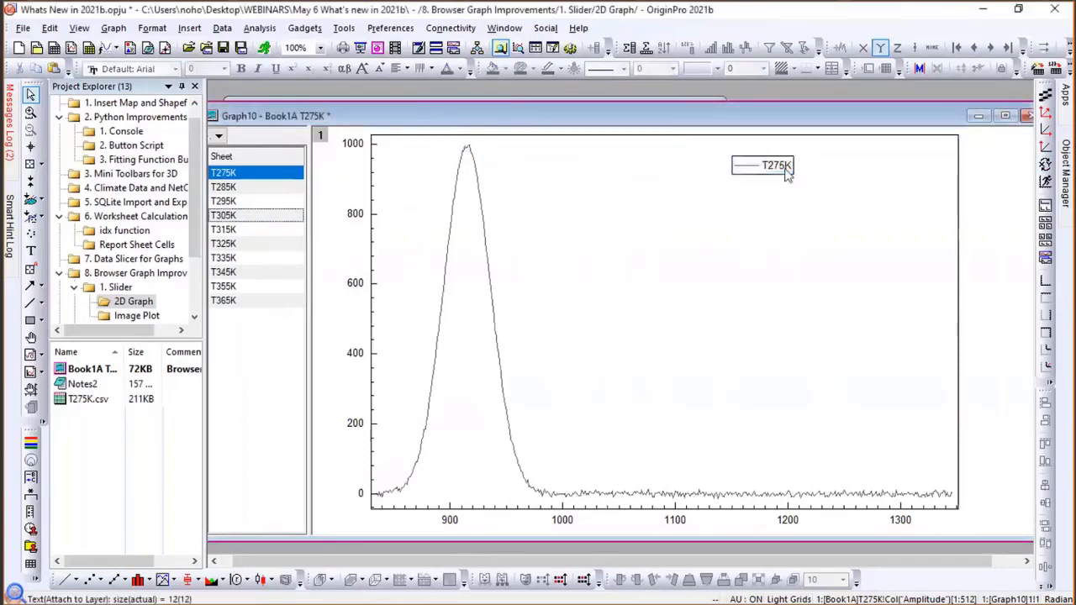
Flip through the curves with the Flip Through slider from T275K to T335K and close the dialog.
left_click(219, 137)
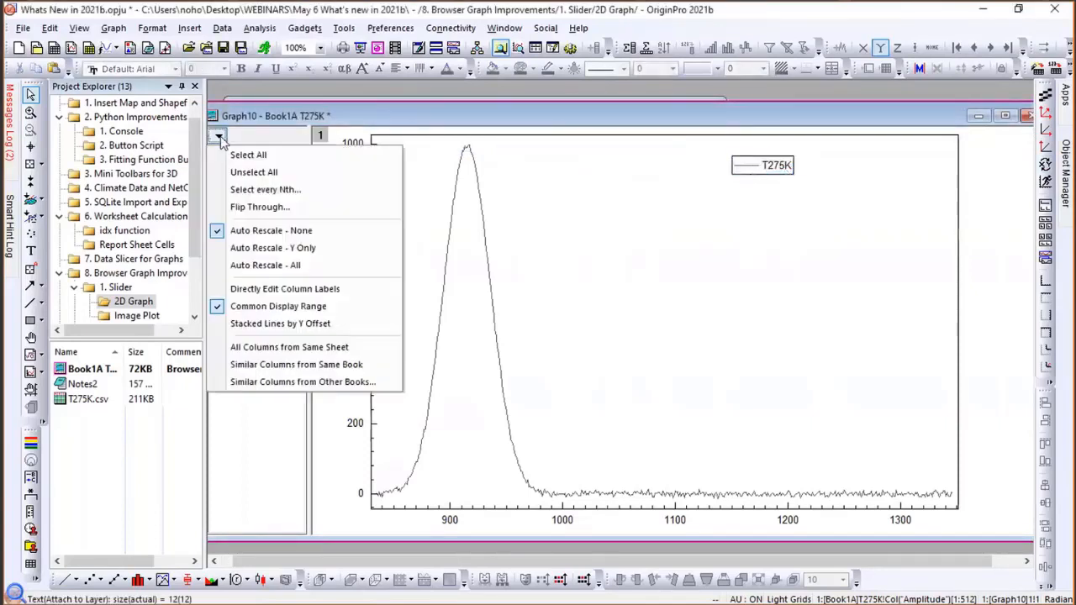
left_click(259, 207)
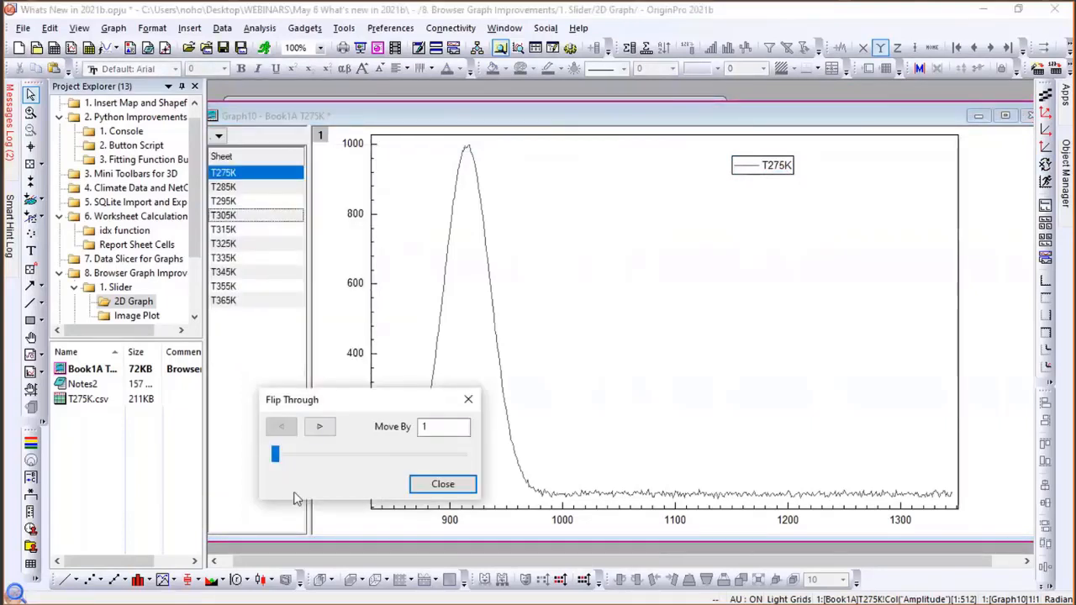
left_click_drag(278, 462, 400, 468)
left_click(439, 479)
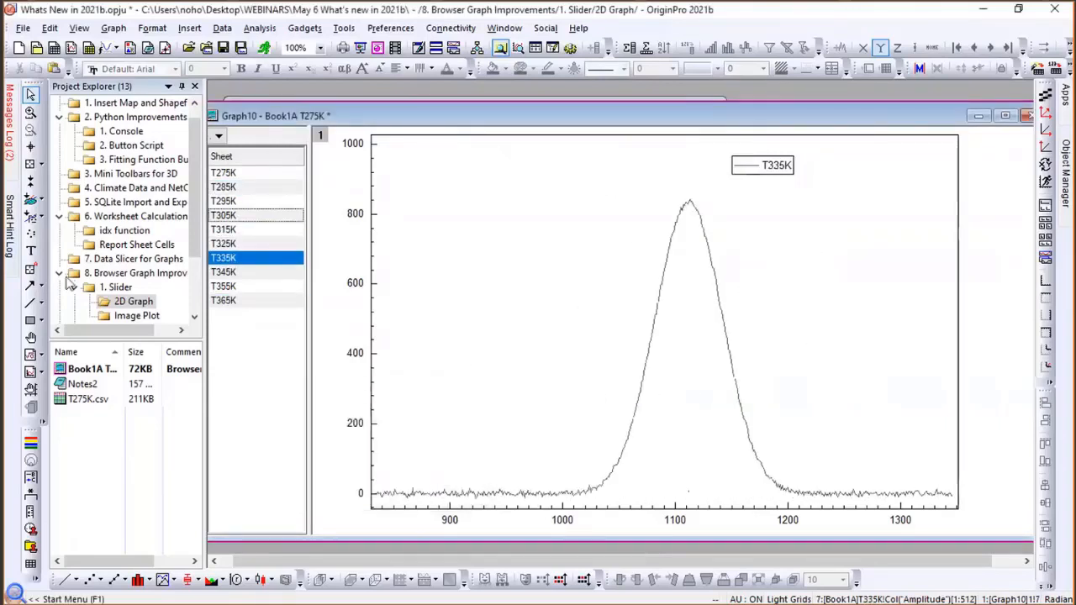
Open the Image Plot folder, enlarge the MBook1 matrix window and import its connected MATLAB image data.
left_click(141, 318)
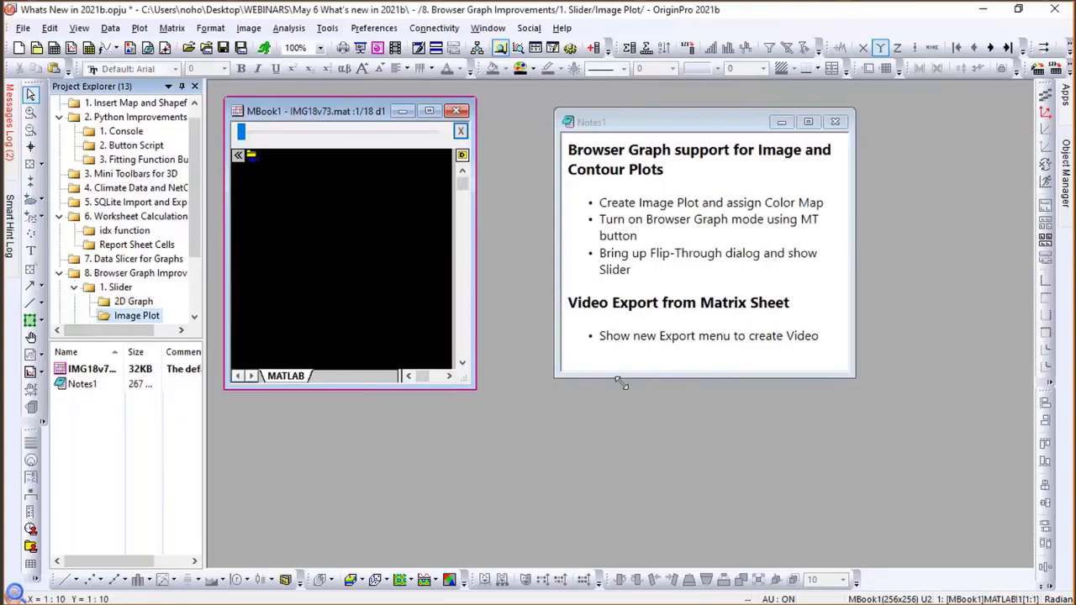
left_click_drag(621, 384, 611, 419)
mouse_move(253, 160)
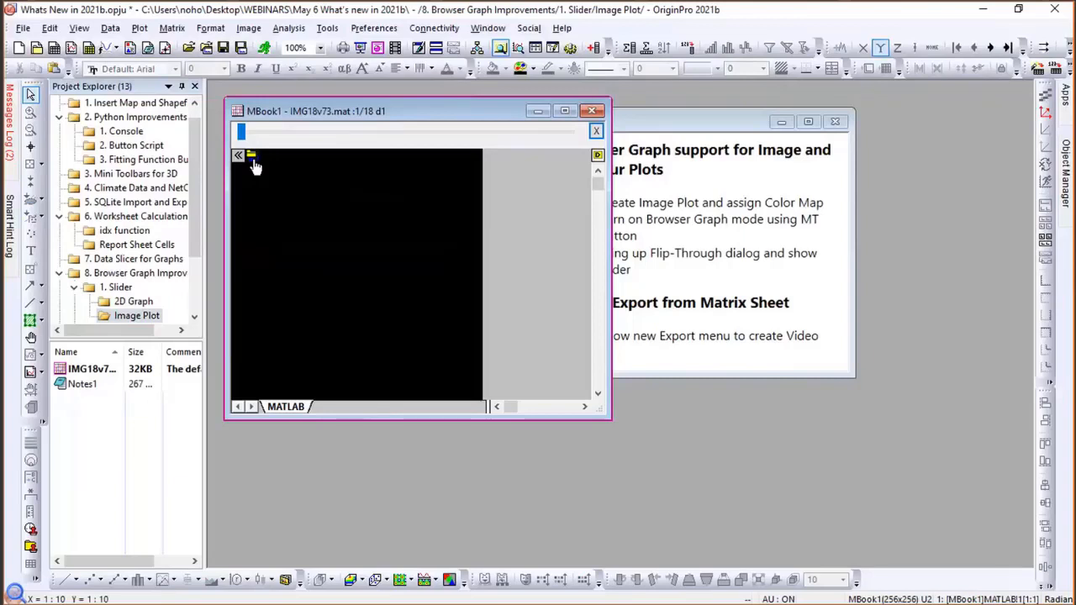
left_click(252, 159)
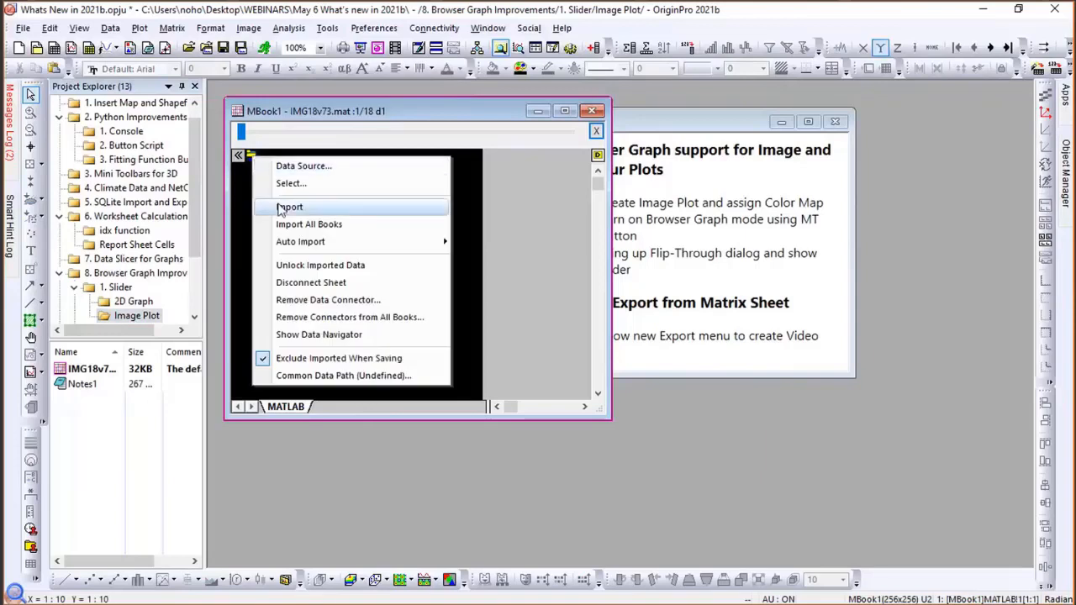
left_click(290, 207)
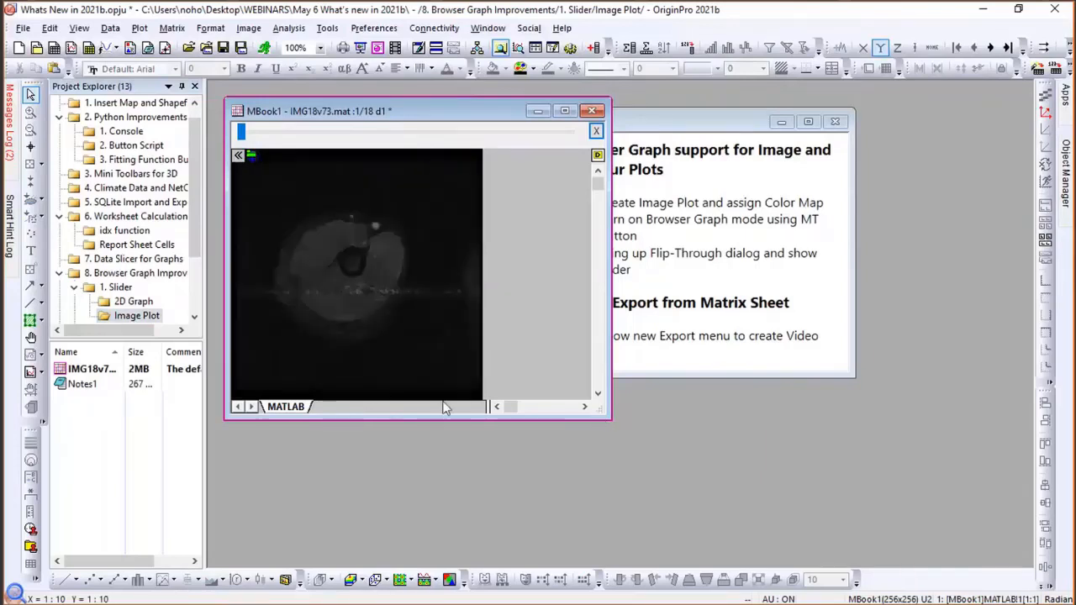
mouse_move(241, 131)
left_mouse_down()
mouse_move(458, 132)
mouse_move(434, 144)
mouse_move(538, 148)
mouse_move(250, 145)
left_mouse_up()
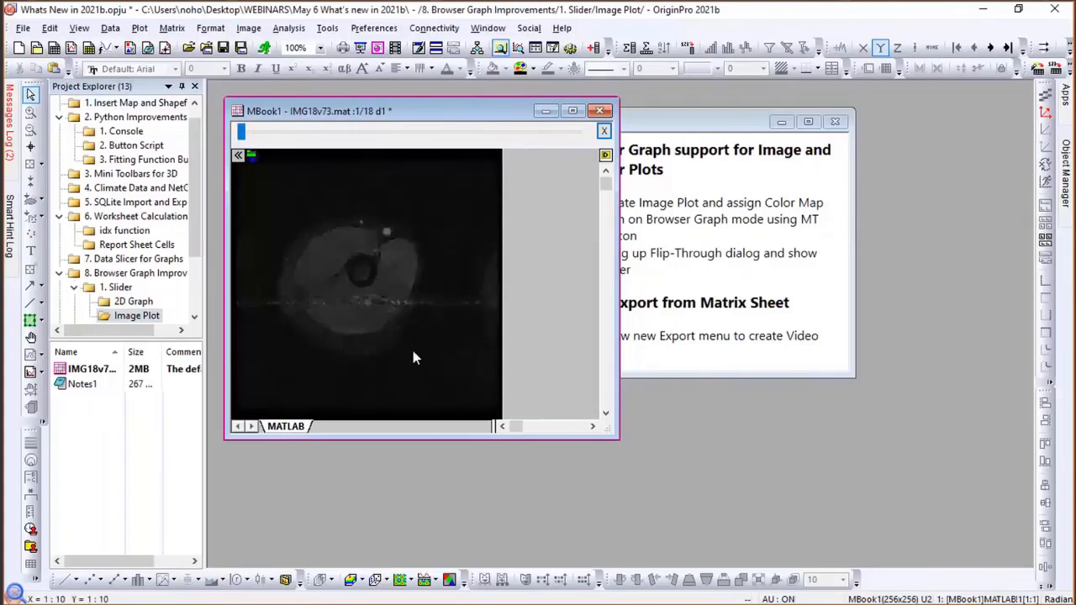
Examine the video export settings for the MBook1 matrix images and close the dialog without exporting.
left_click(27, 31)
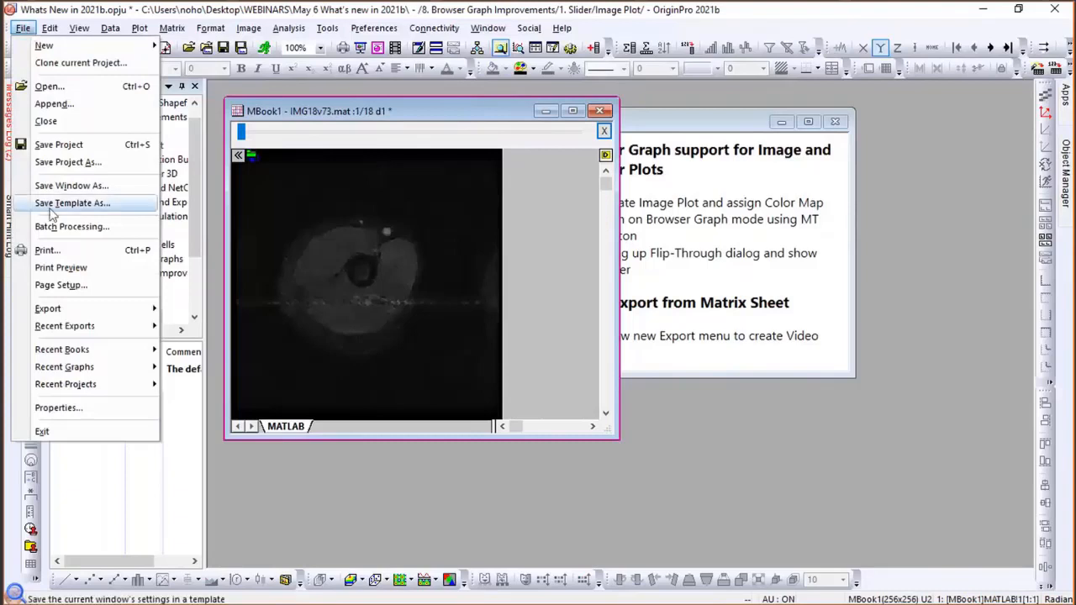
mouse_move(49, 313)
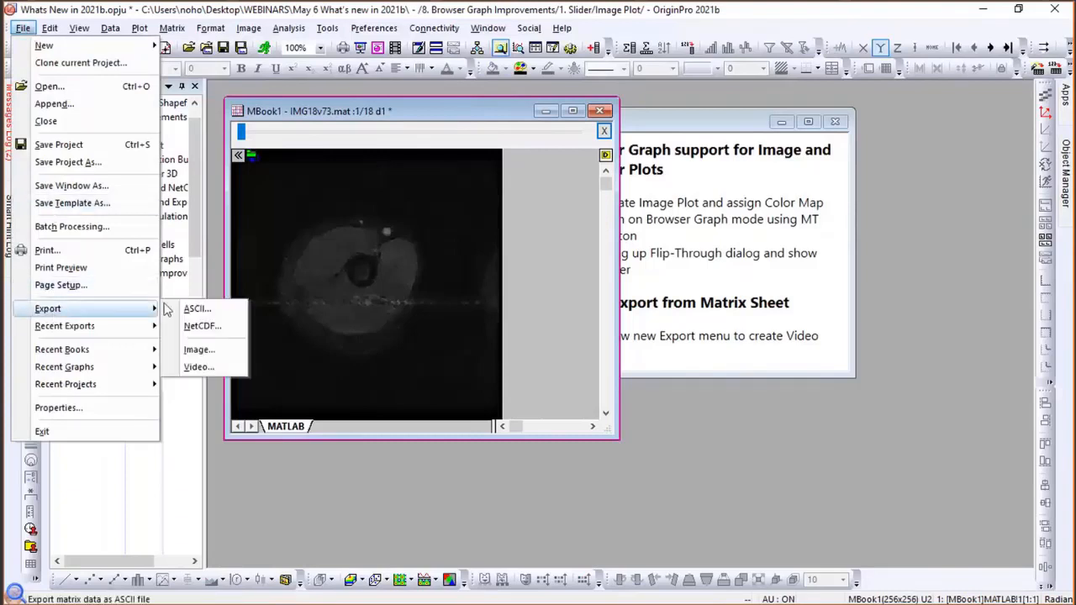
left_click(194, 368)
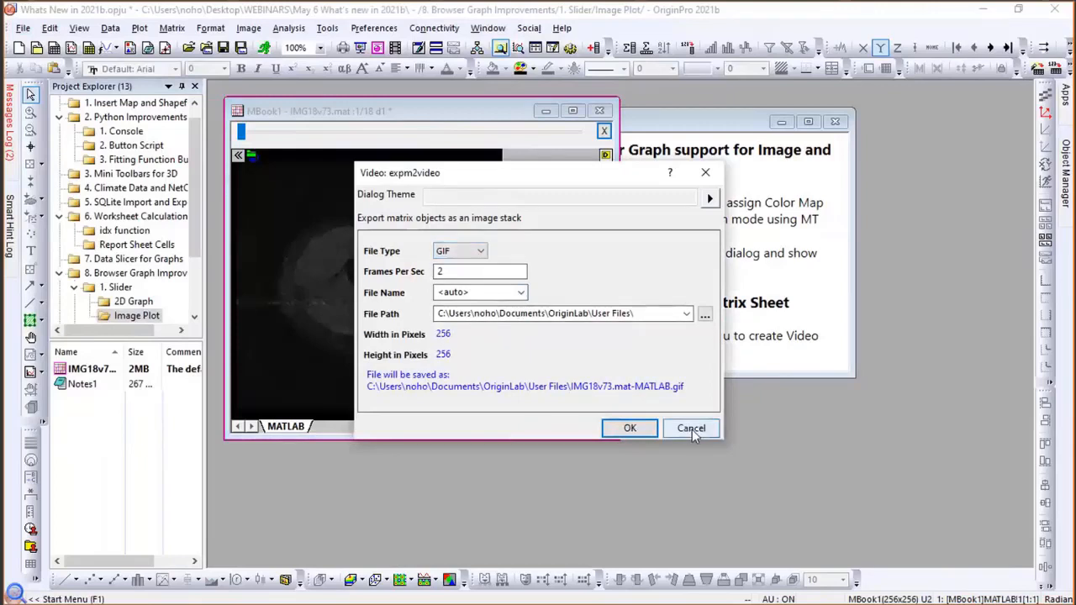
left_click(691, 429)
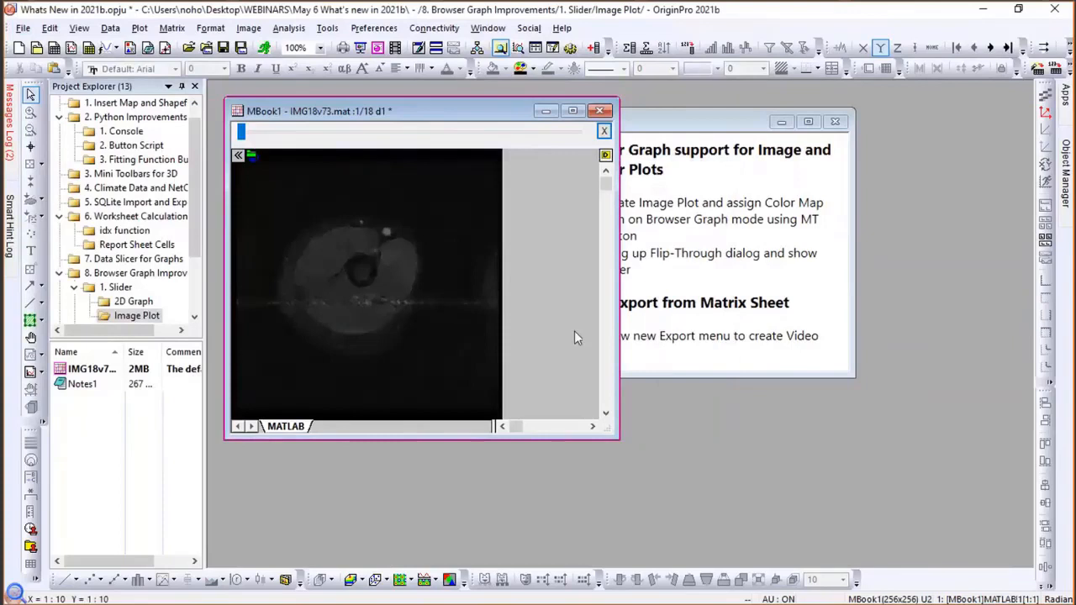
Apply the Topography1 palette to the MBook1 matrix and browse its images with the slider, returning to the first one.
left_click(533, 70)
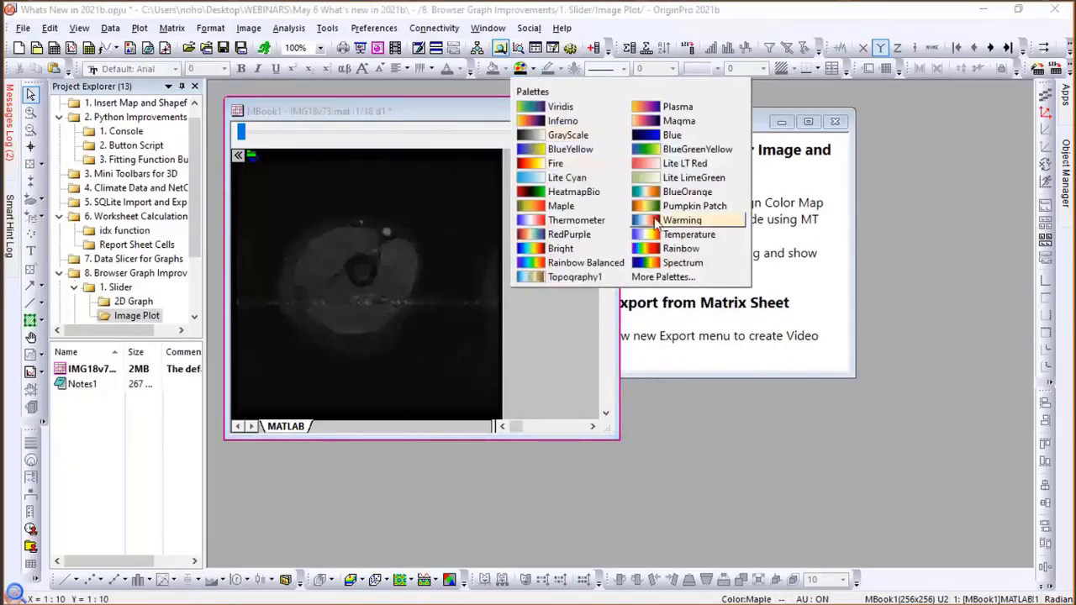
left_click(586, 280)
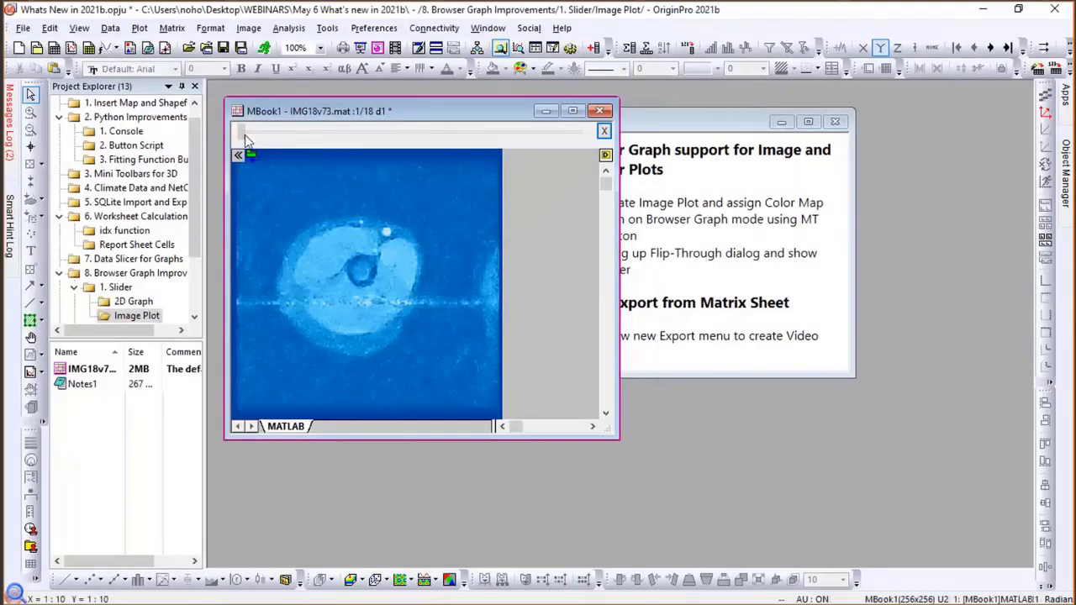
mouse_move(241, 132)
left_mouse_down()
mouse_move(447, 147)
mouse_move(255, 143)
left_mouse_up()
Create an Image Plot from the MBook1 matrix and enlarge the new graph window.
left_click(142, 30)
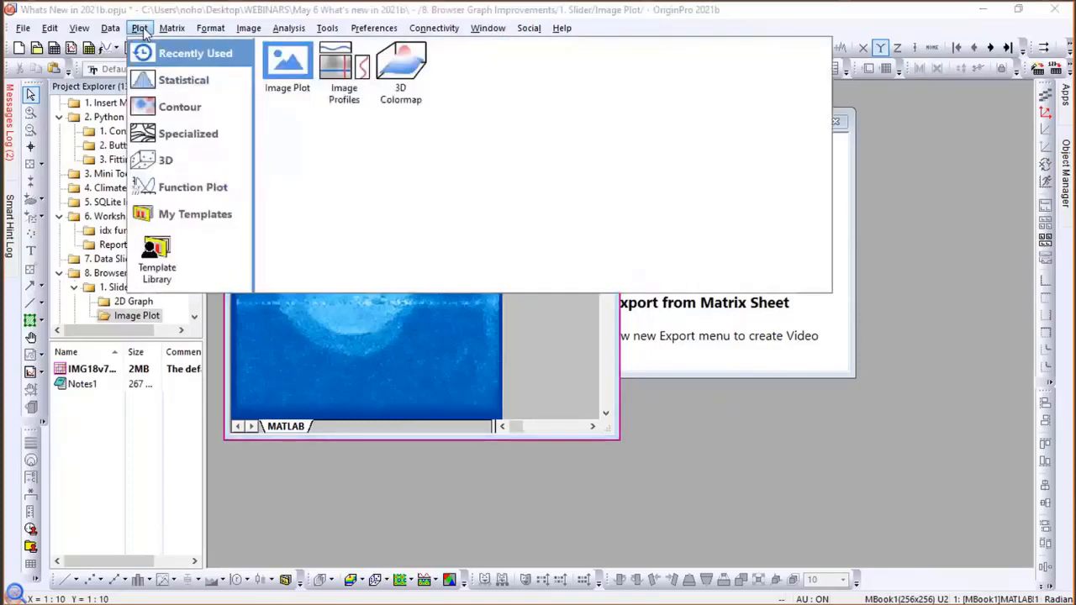
left_click(271, 78)
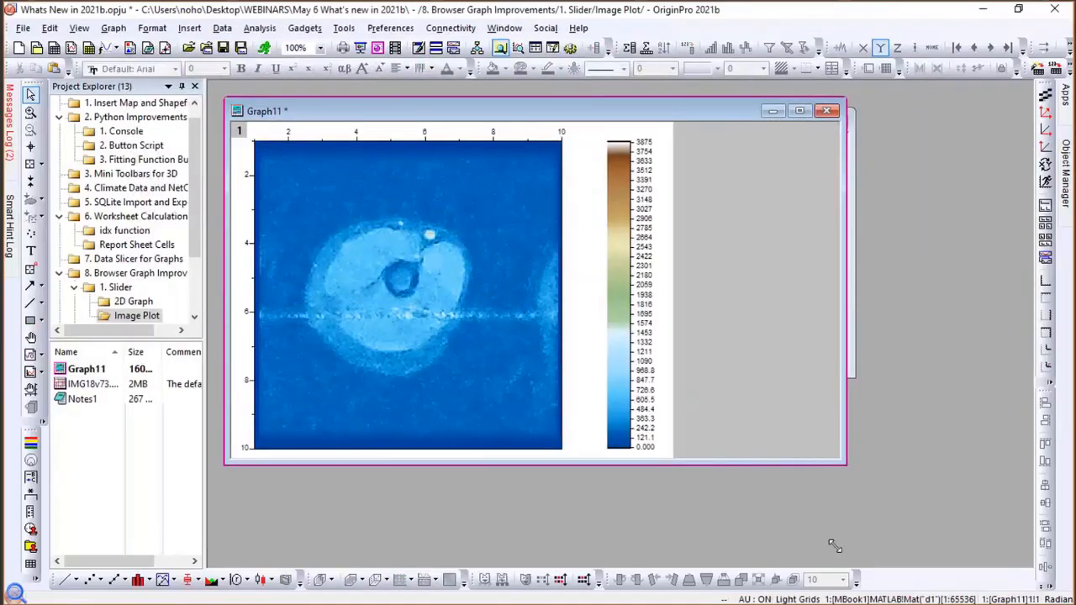
left_click_drag(835, 547, 838, 547)
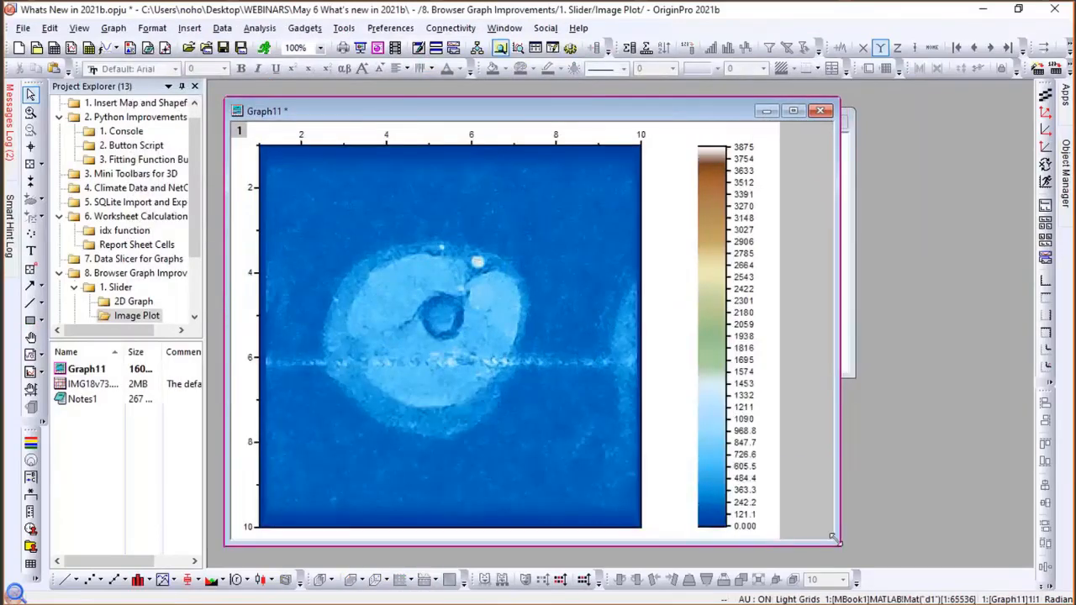
Turn on browser graph mode for the image plot and widen its data list pane.
left_click(778, 204)
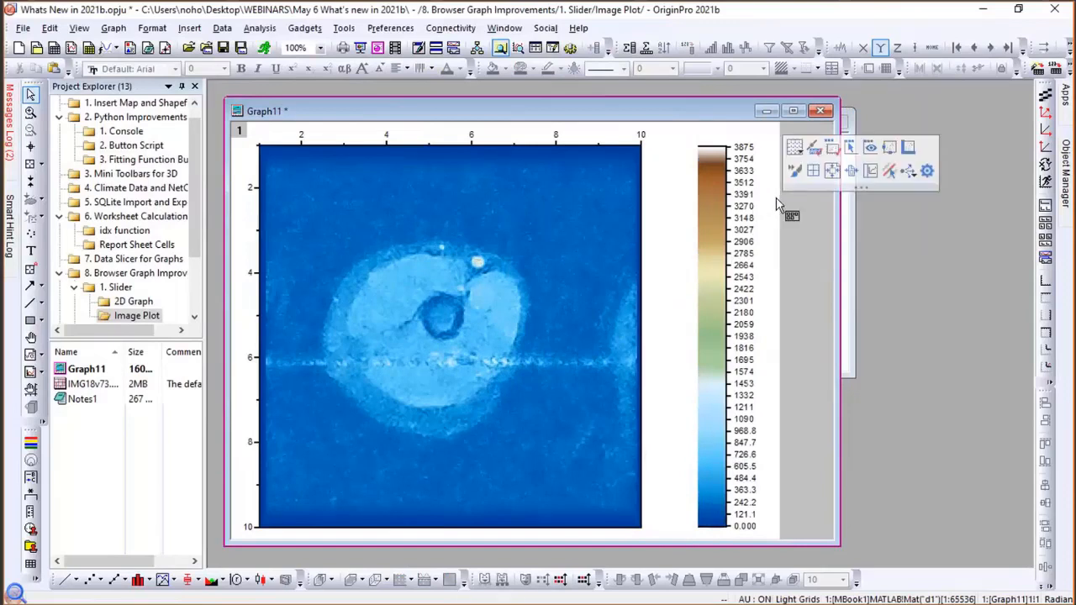
left_click(870, 170)
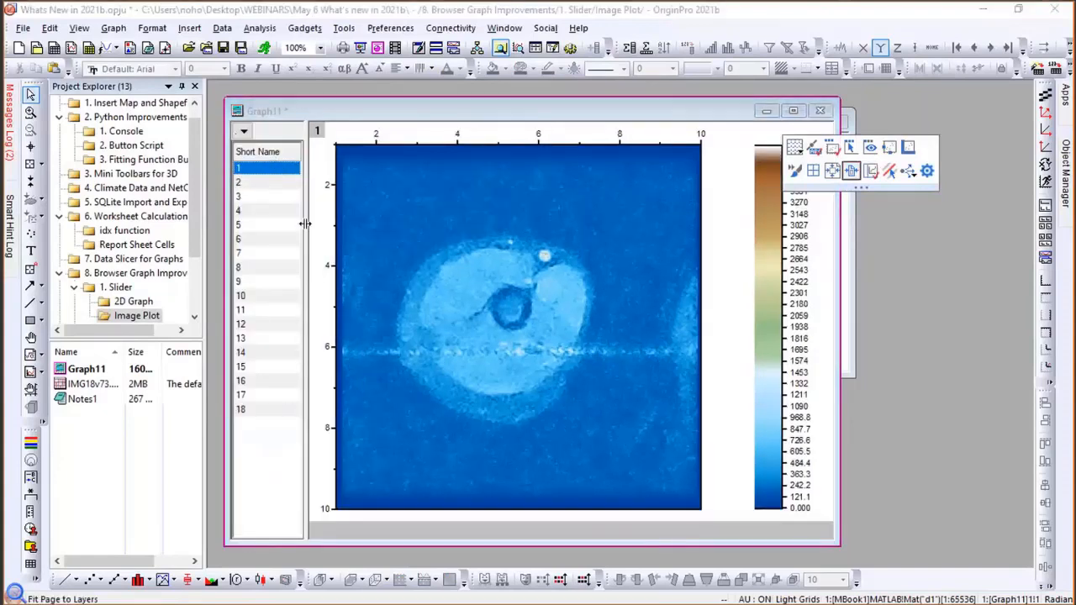
left_click_drag(305, 223, 377, 222)
Show the Long Name column in Graph11's data list, hide Short Name, and sort the images by Long Name from d1 to d18.
right_click(305, 152)
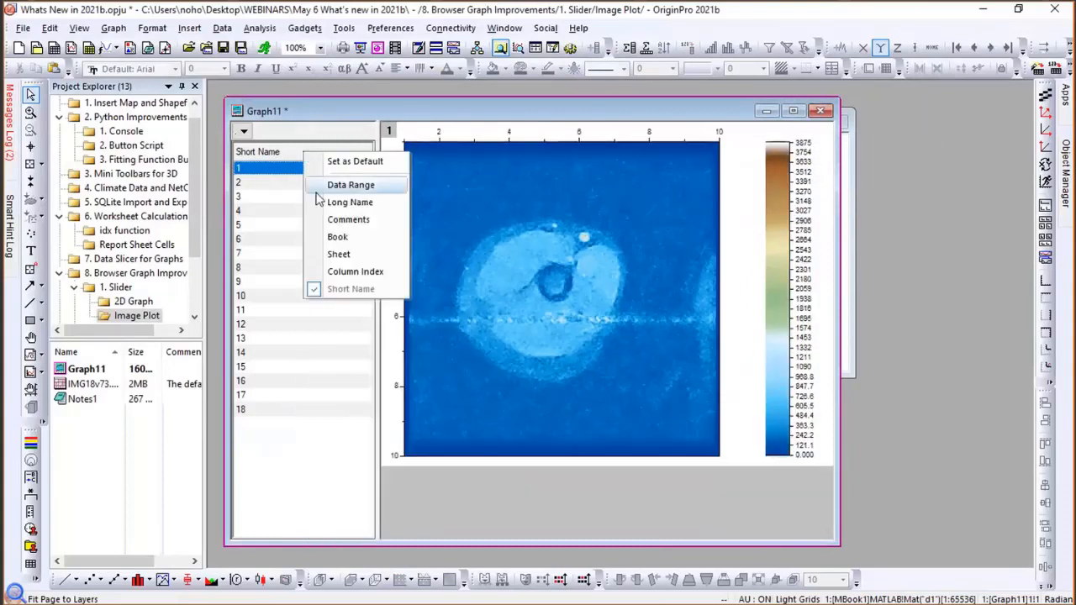
left_click(324, 202)
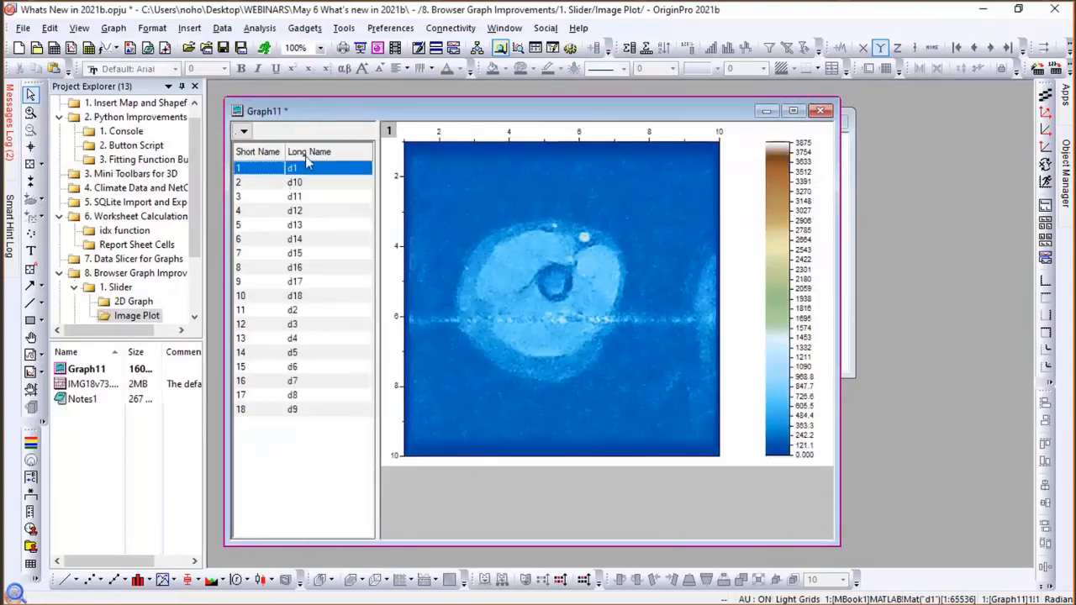
right_click(338, 156)
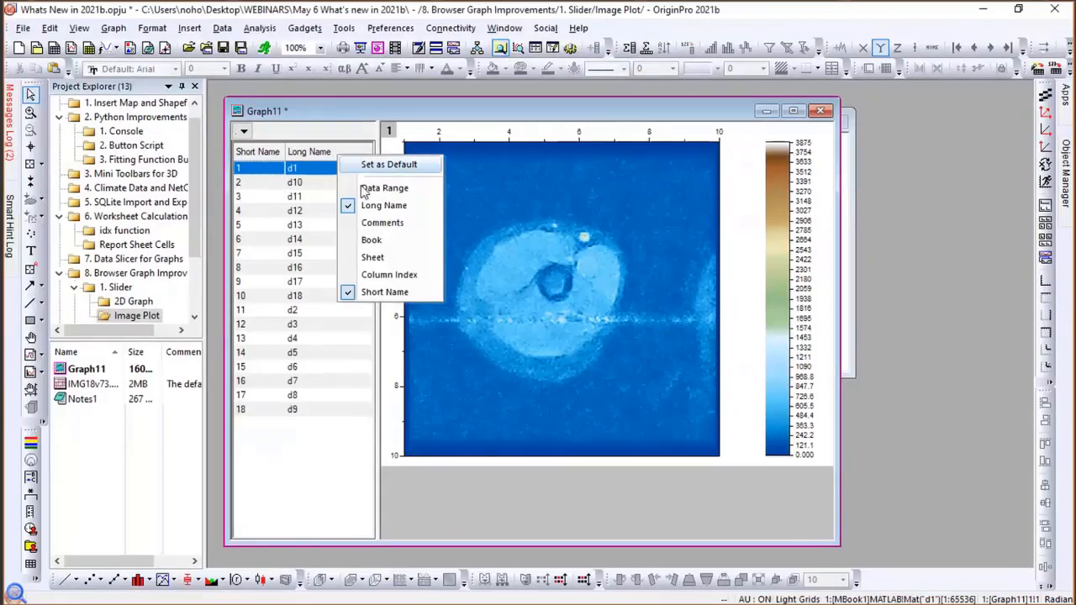
left_click(374, 294)
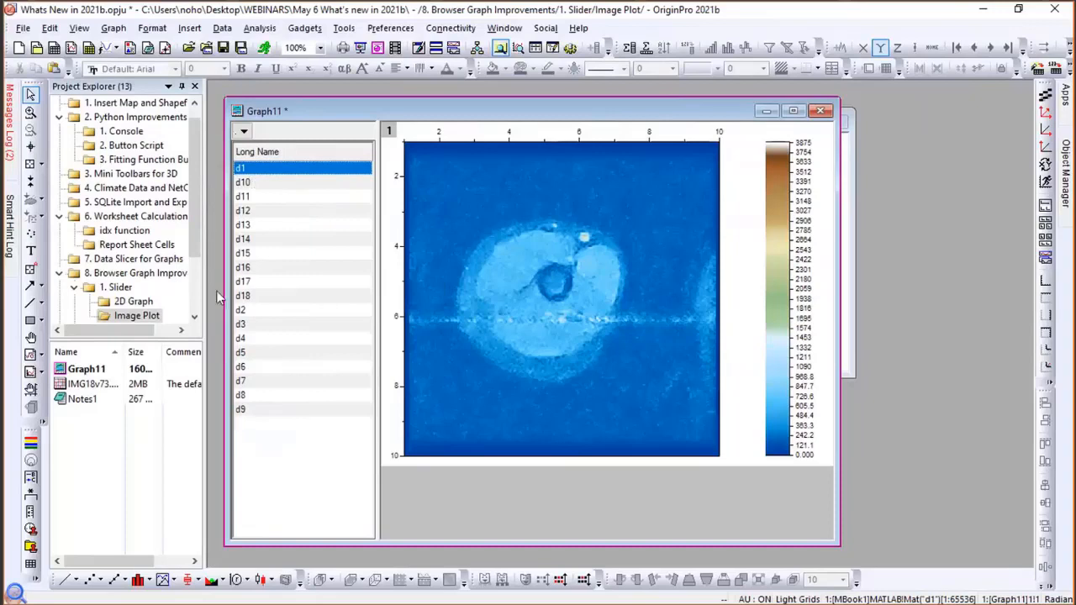
left_click(263, 152)
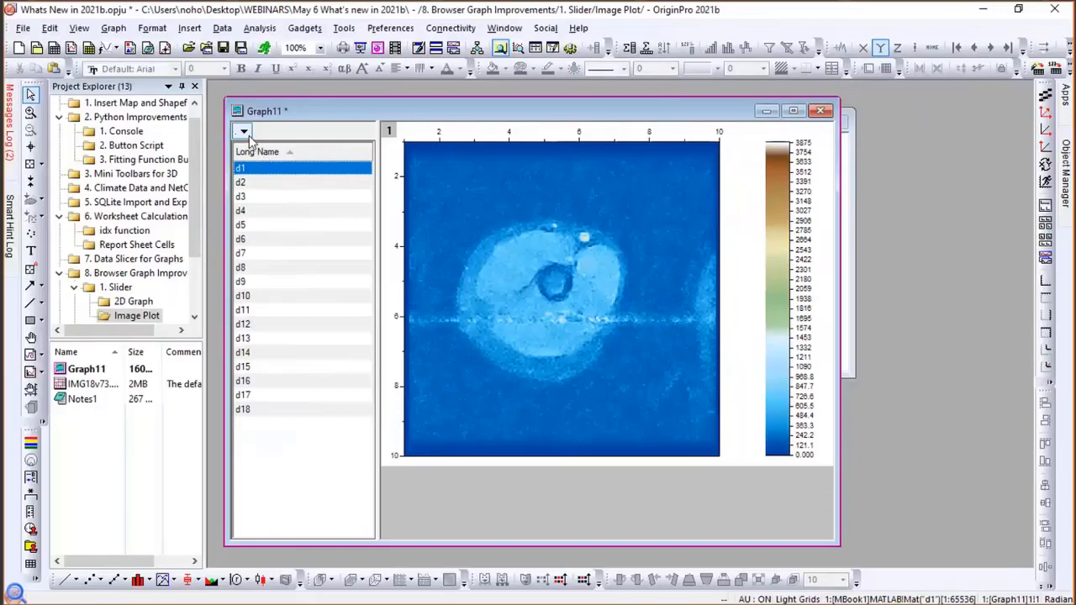
Flip through Graph11's images with the Flip Through slider, return to d1 and close the dialog.
left_click(244, 132)
left_click(267, 155)
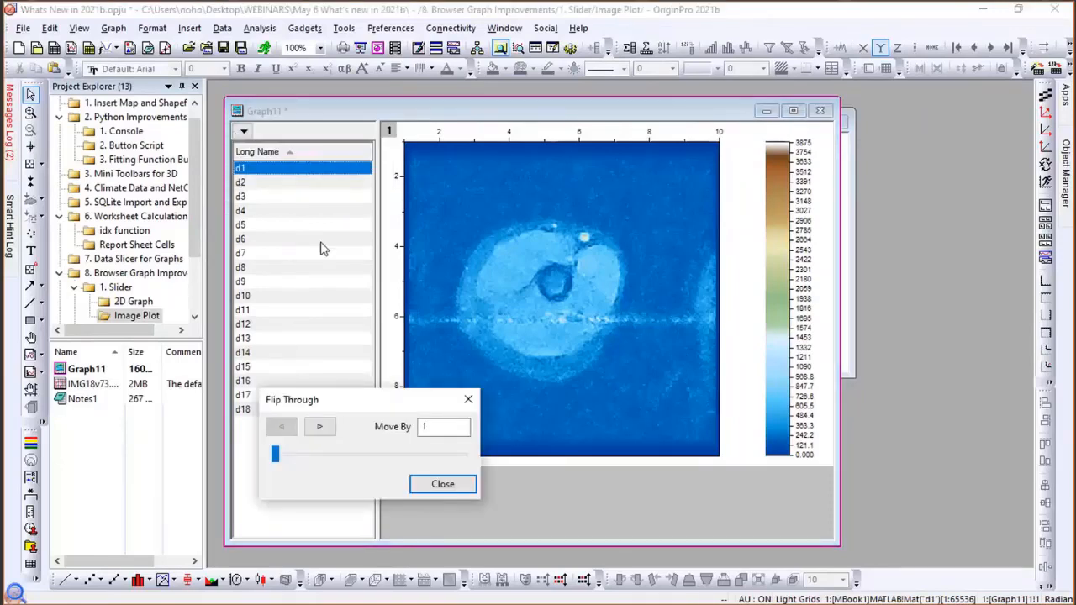
mouse_move(276, 456)
left_mouse_down()
mouse_move(462, 449)
mouse_move(274, 455)
left_mouse_up()
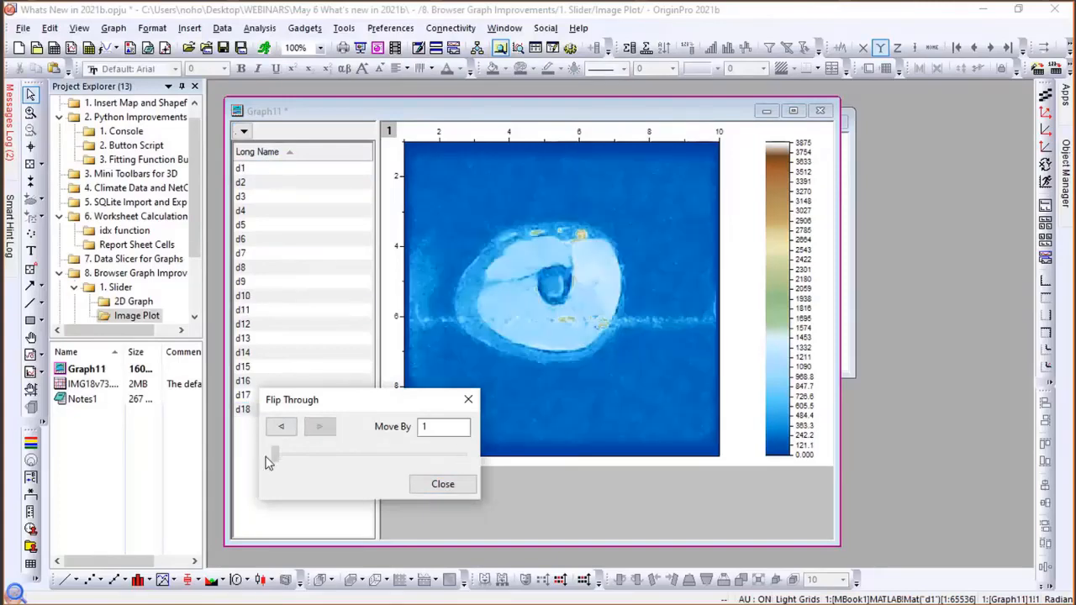
left_click(443, 484)
Minimize Graph11, create an Image Profiles plot from the MBook1 matrix, enlarge its window and move the Image/Contour Profile dialog aside.
left_click(767, 112)
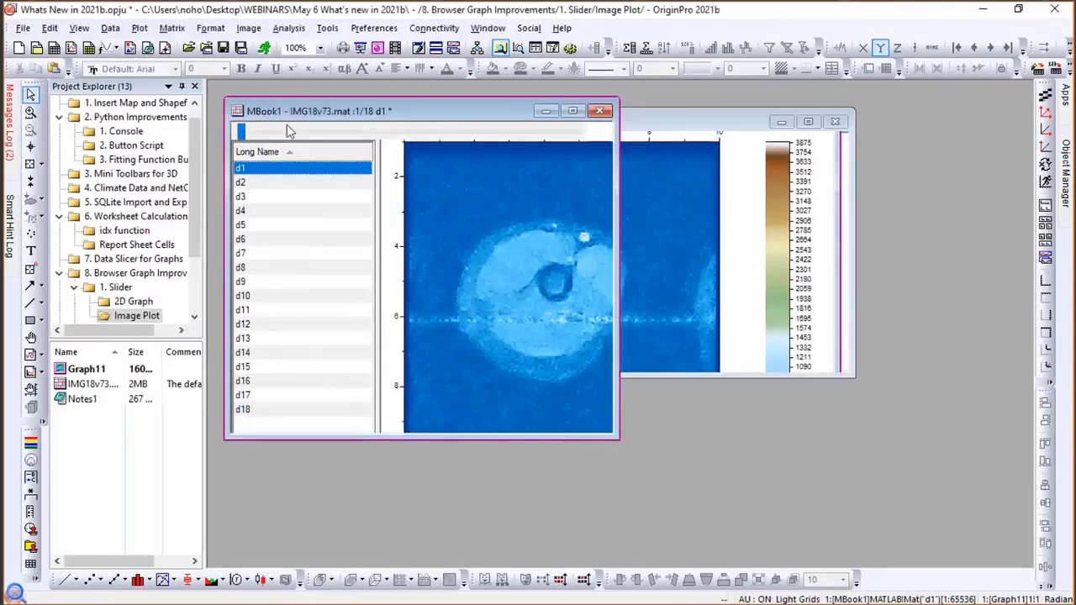
left_click(140, 28)
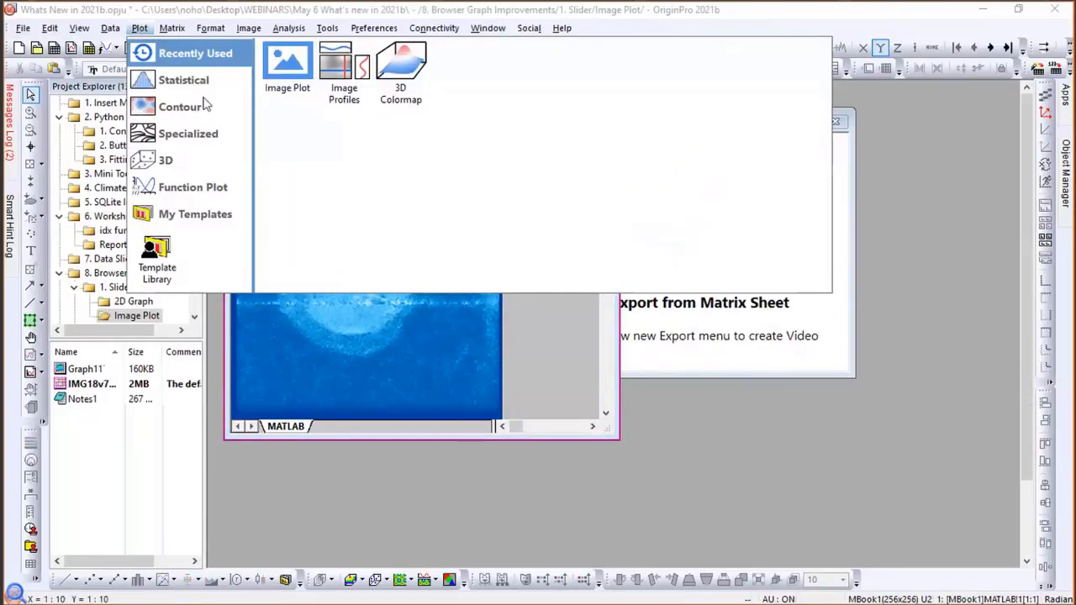
mouse_move(210, 109)
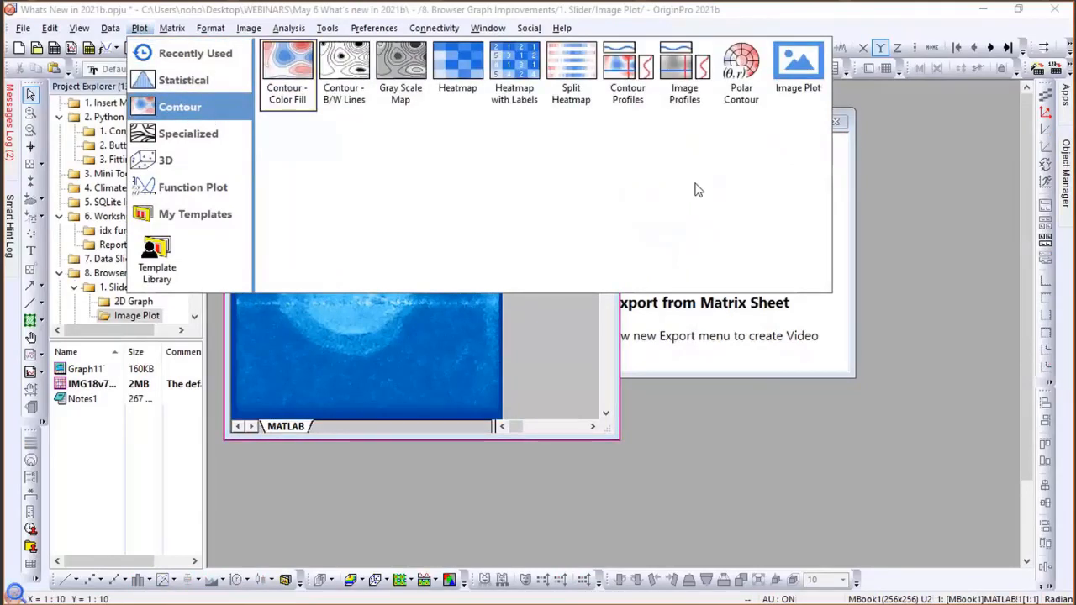
left_click(685, 82)
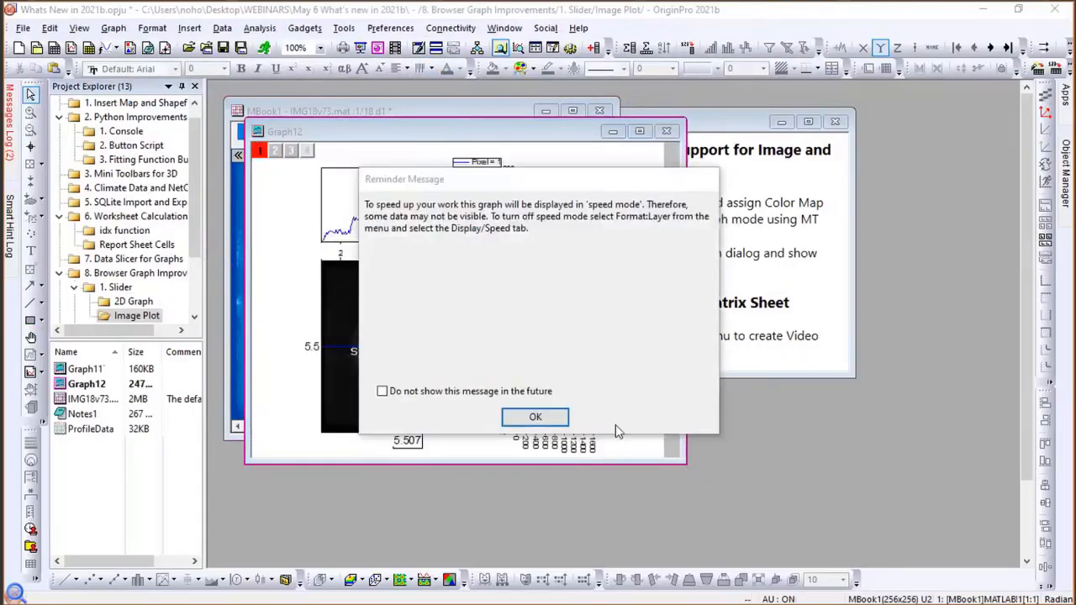
left_click(536, 418)
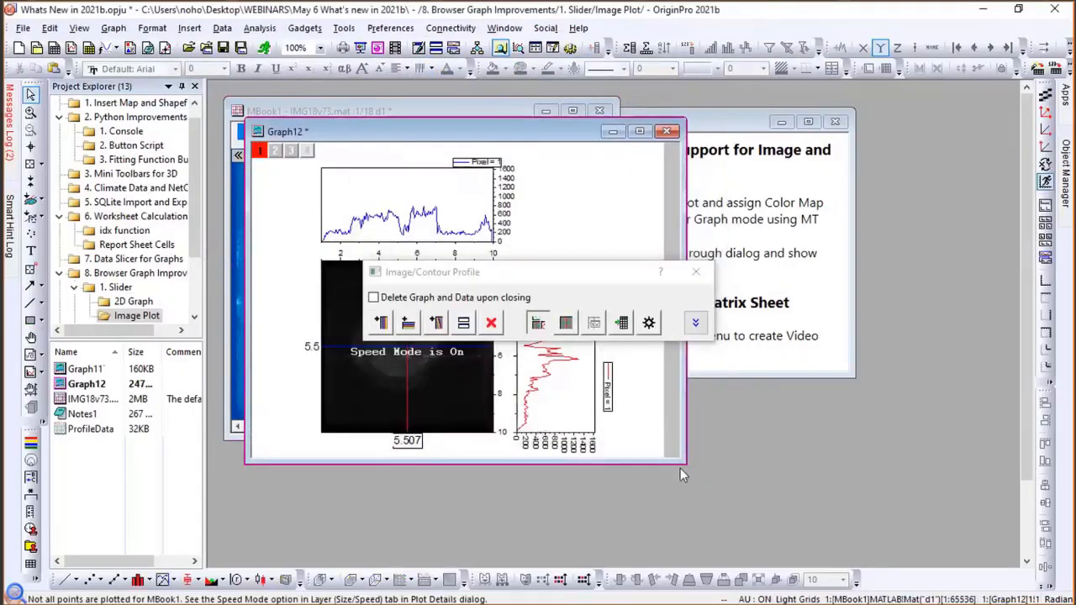
left_click_drag(681, 469, 784, 519)
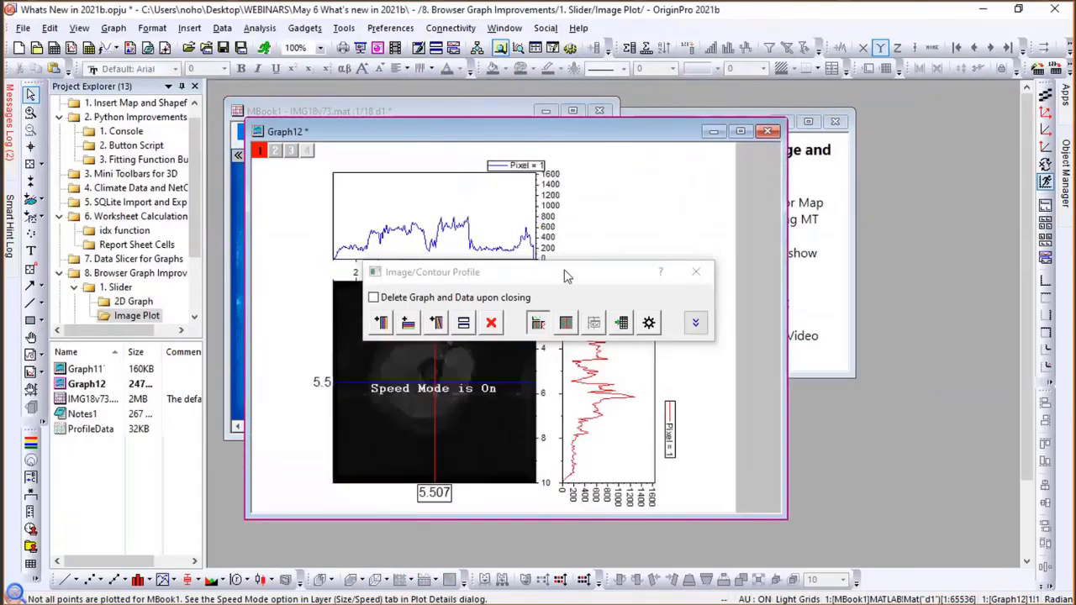
left_click_drag(567, 276, 774, 216)
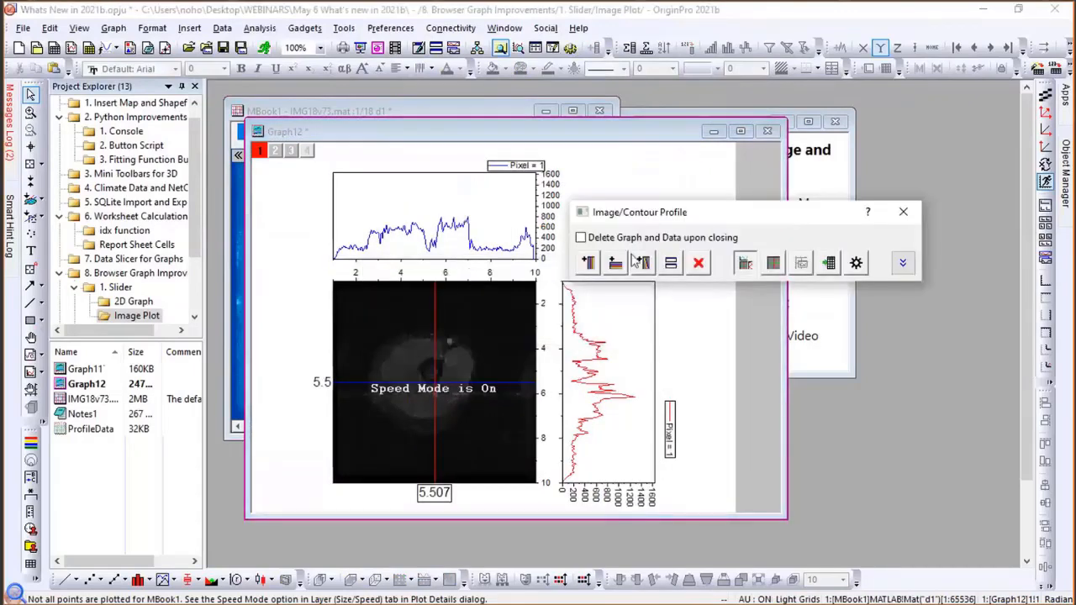
Turn on browser graph mode for the image profile graph and flip through its images with the slider, finishing at image 12.
left_click(732, 171)
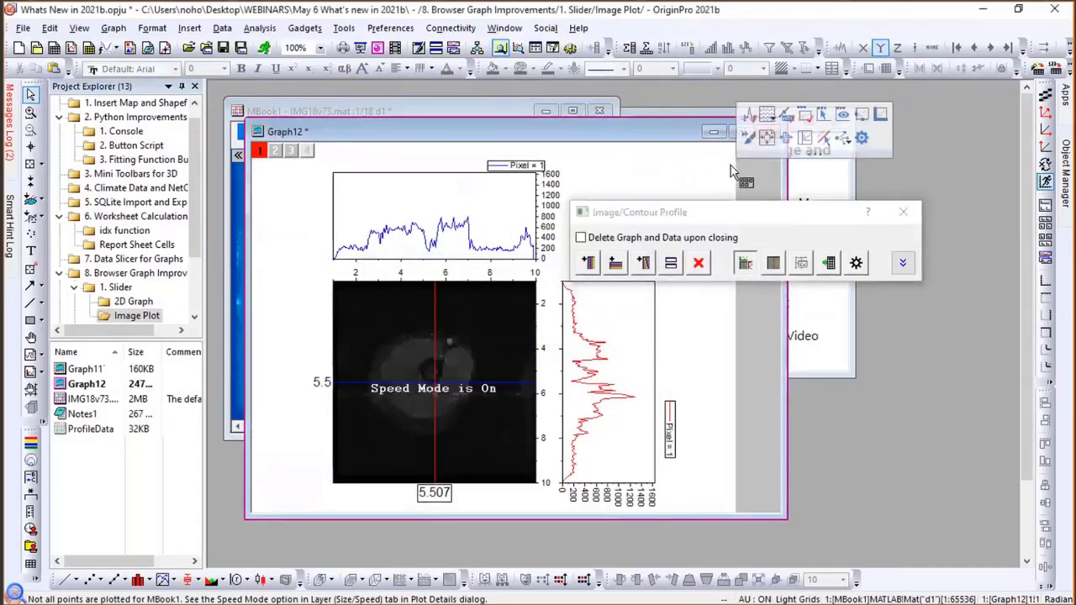
left_click(806, 139)
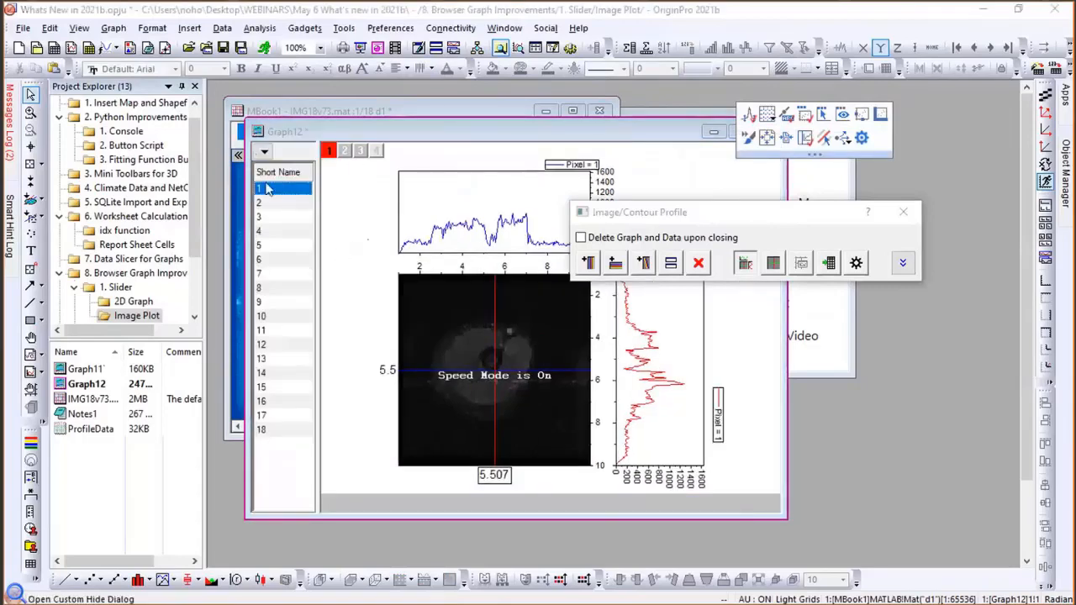
left_click(263, 152)
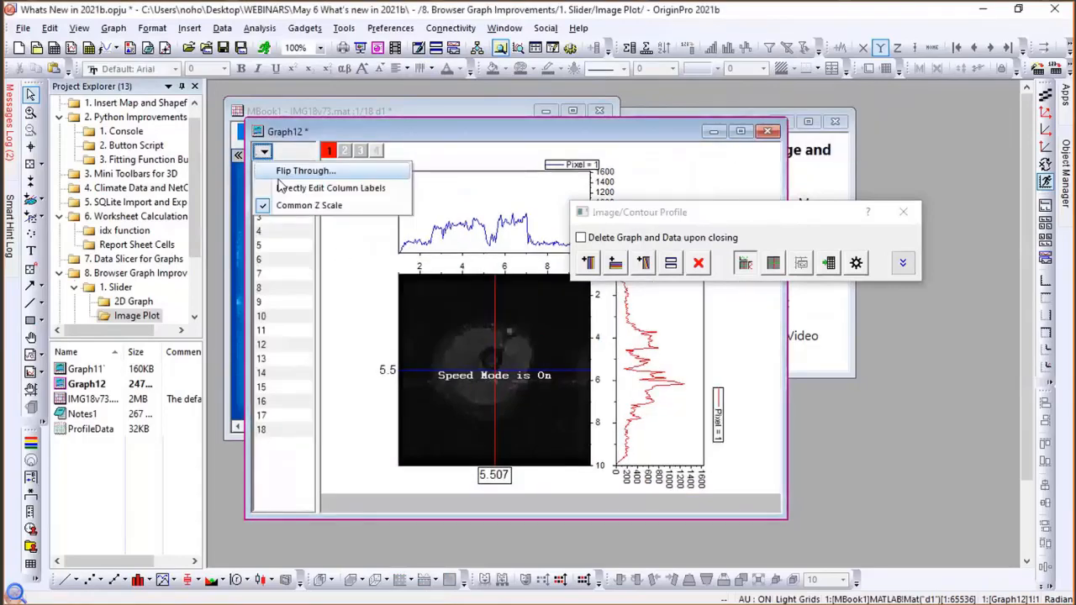
left_click(286, 173)
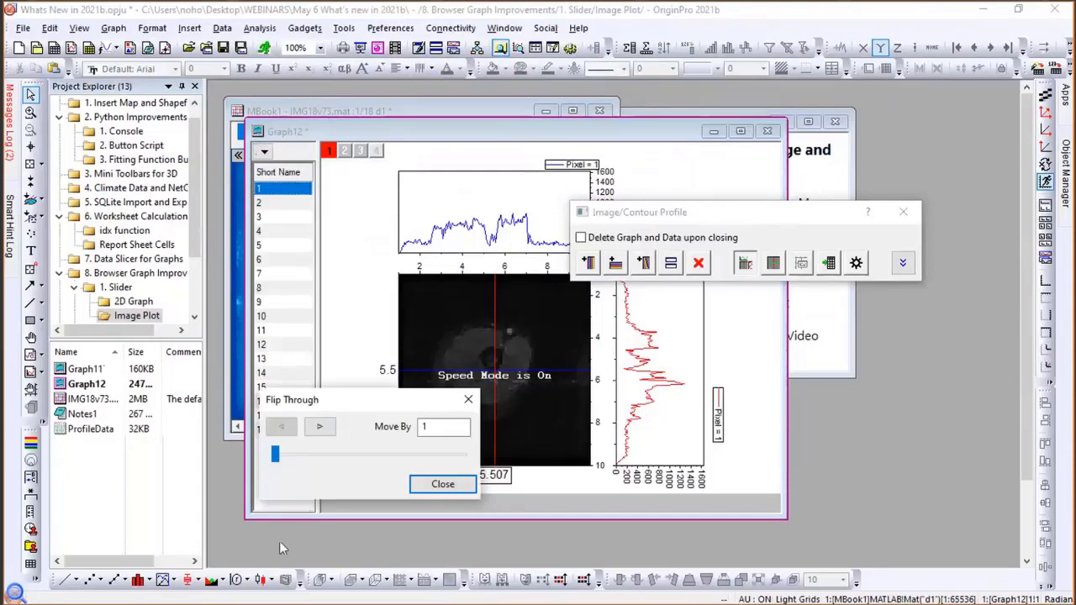
left_click_drag(337, 400, 244, 502)
left_click_drag(180, 555, 296, 559)
mouse_move(309, 552)
left_mouse_down()
mouse_move(344, 554)
mouse_move(192, 560)
mouse_move(329, 558)
mouse_move(231, 556)
mouse_move(301, 558)
left_mouse_up()
left_click(375, 504)
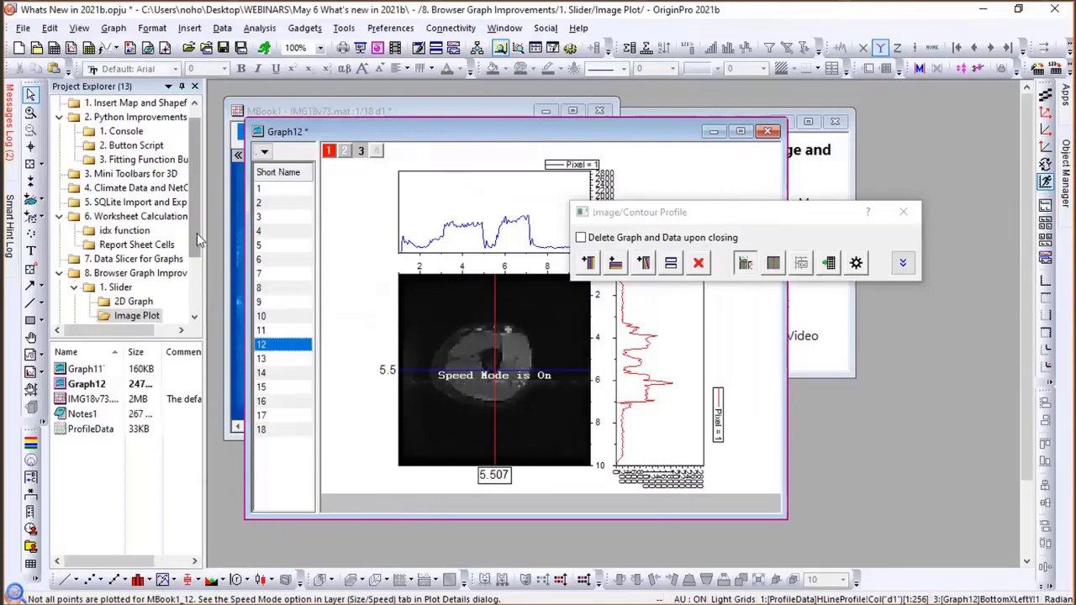
Collapse the Browser Graph Improvements folder, open the 9. New Graph Types folder and close the Image/Contour Profile dialog.
left_click_drag(197, 233, 200, 271)
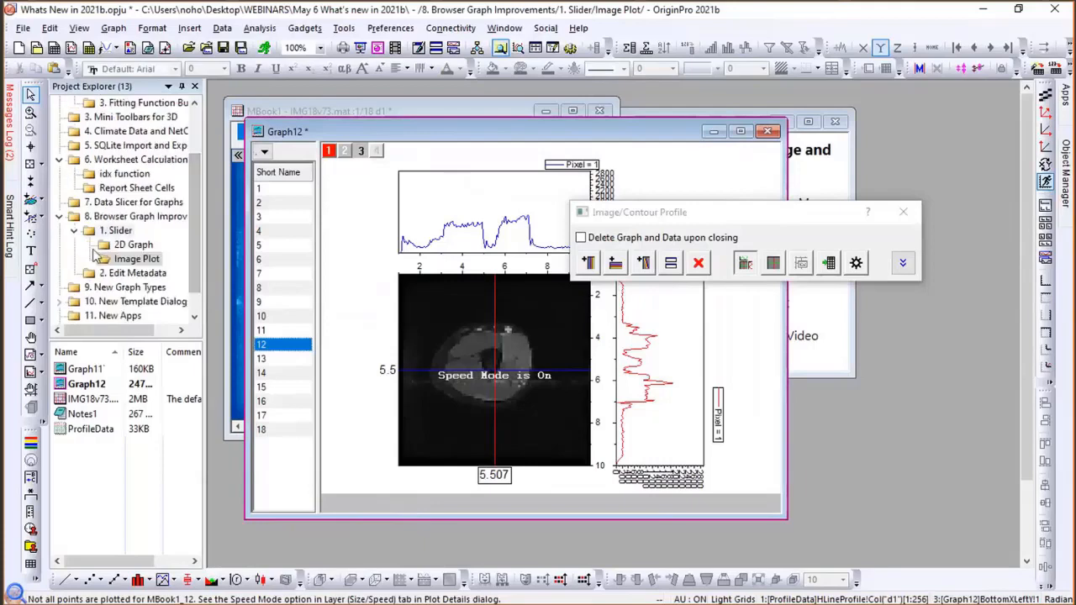
left_click(59, 217)
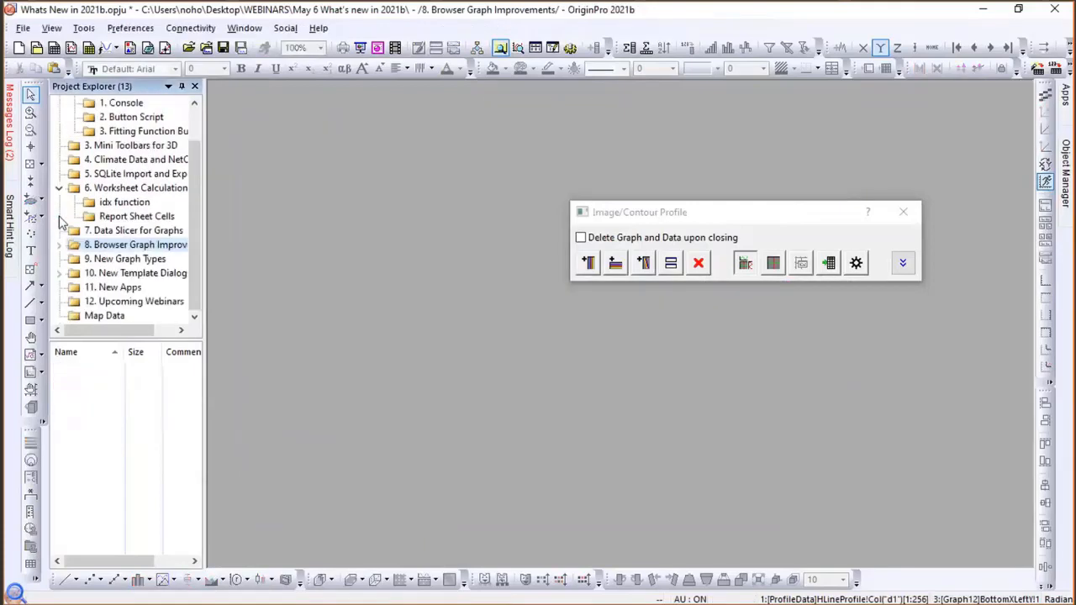
left_click(96, 261)
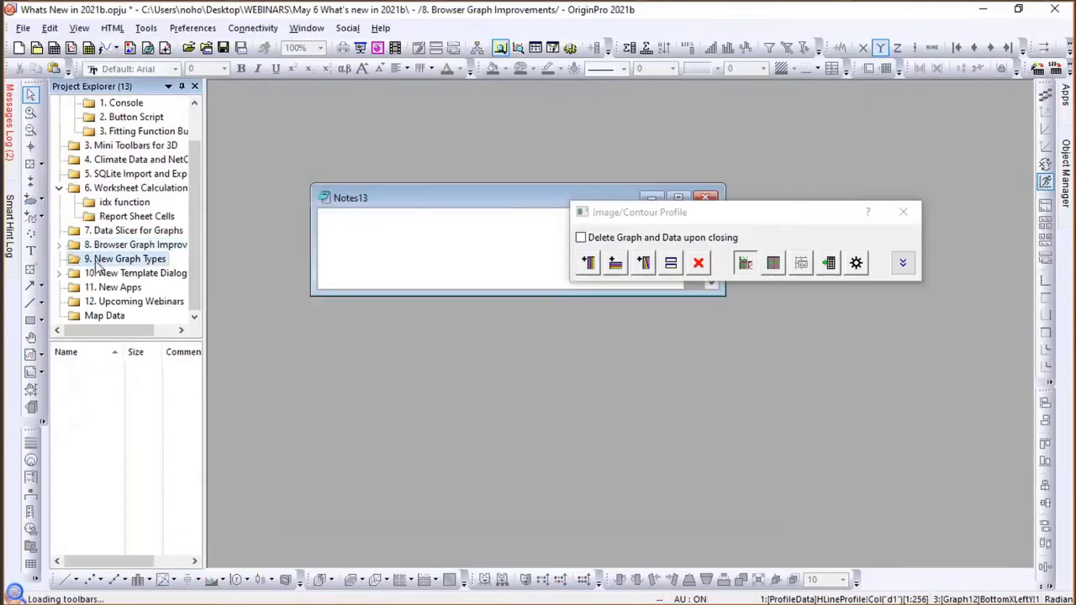
left_click(906, 215)
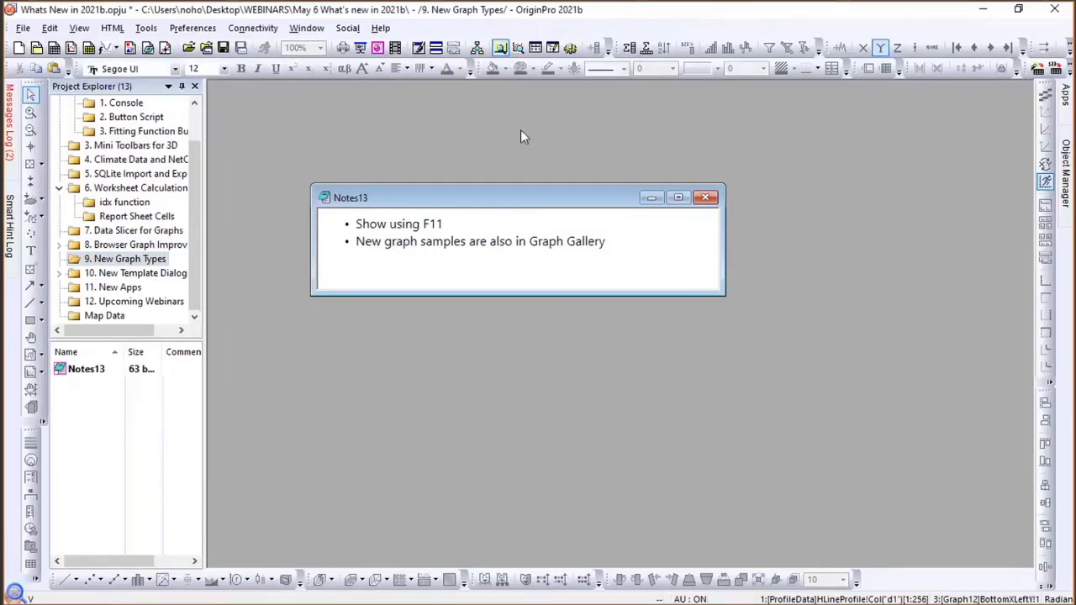
Open the Learning Center and look at its Analysis Samples and Learning Resources pages.
left_click(382, 28)
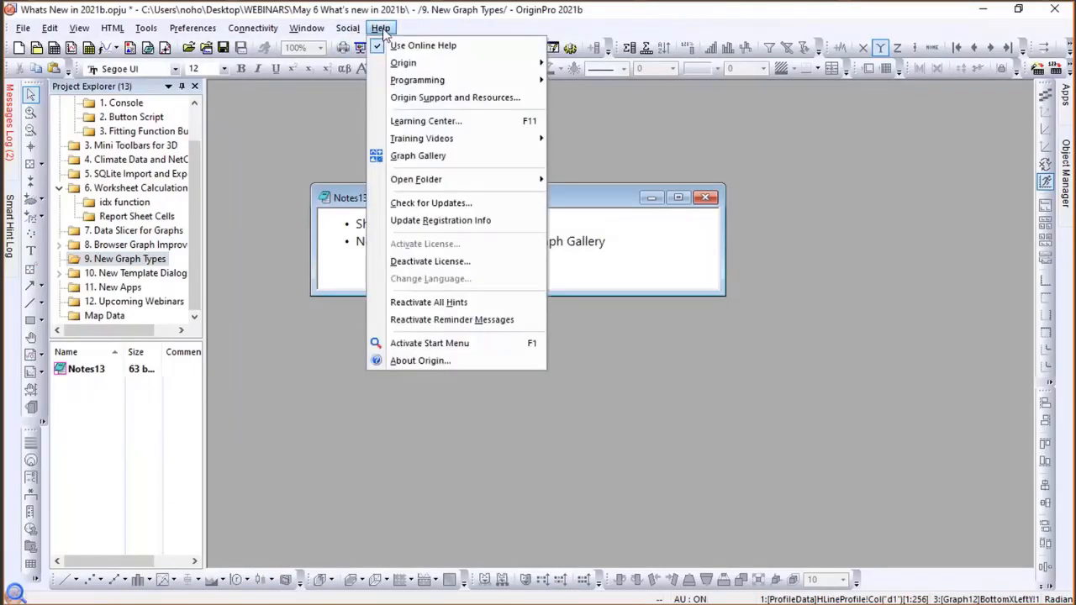
left_click(415, 126)
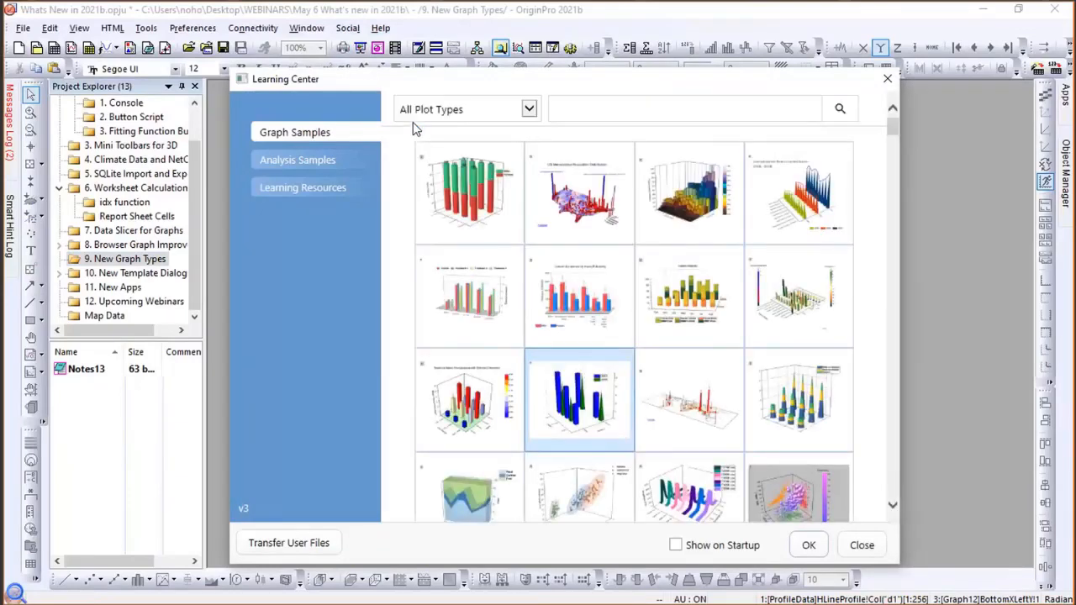
left_click(303, 164)
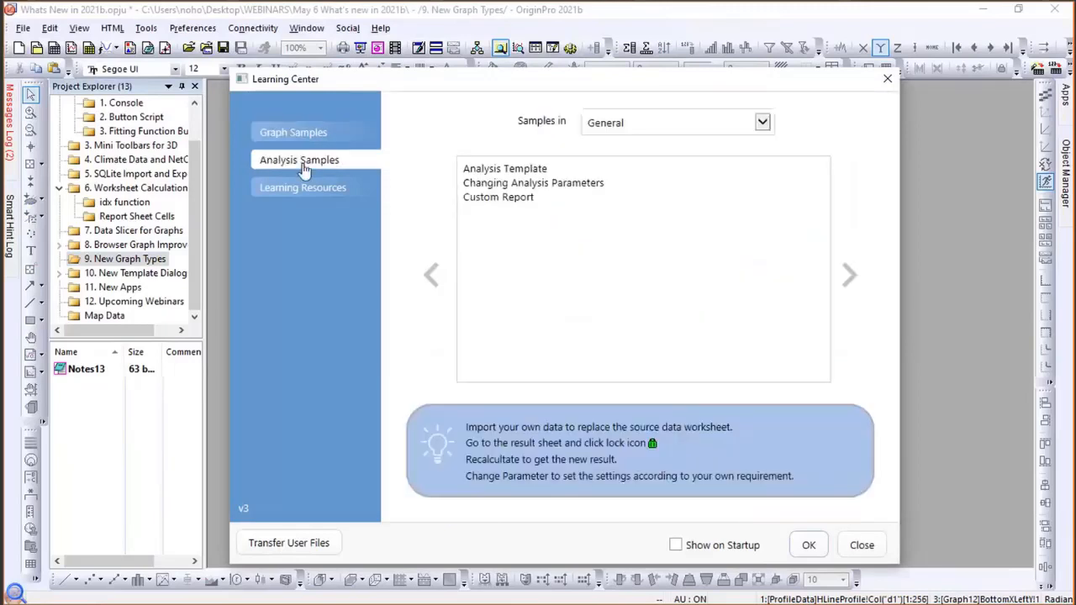
left_click(302, 193)
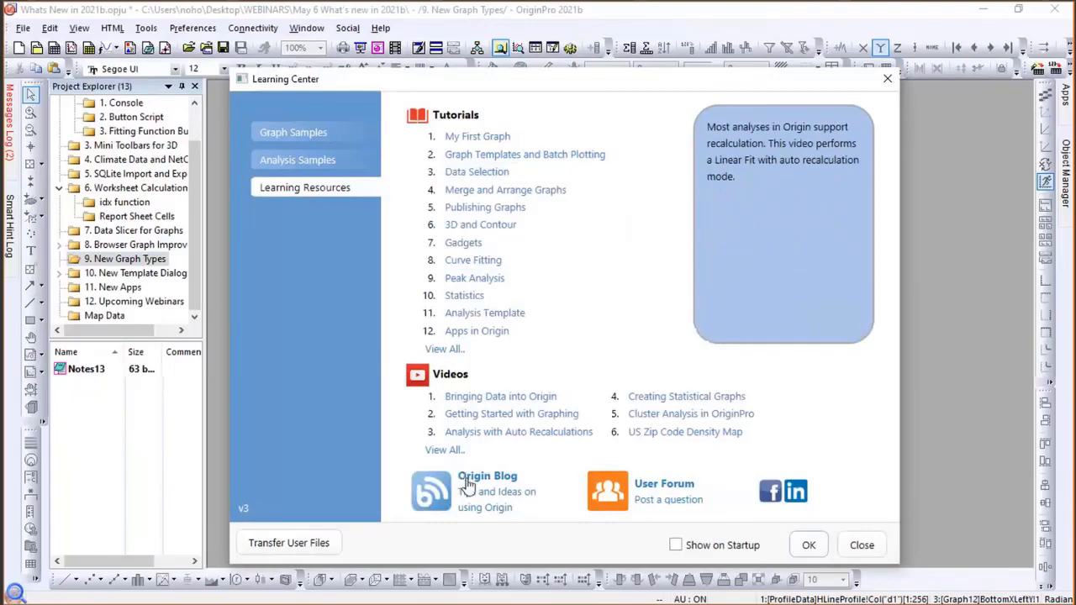
Open the Origin Blog in the browser, look through its recent posts and return to Origin.
left_click(469, 486)
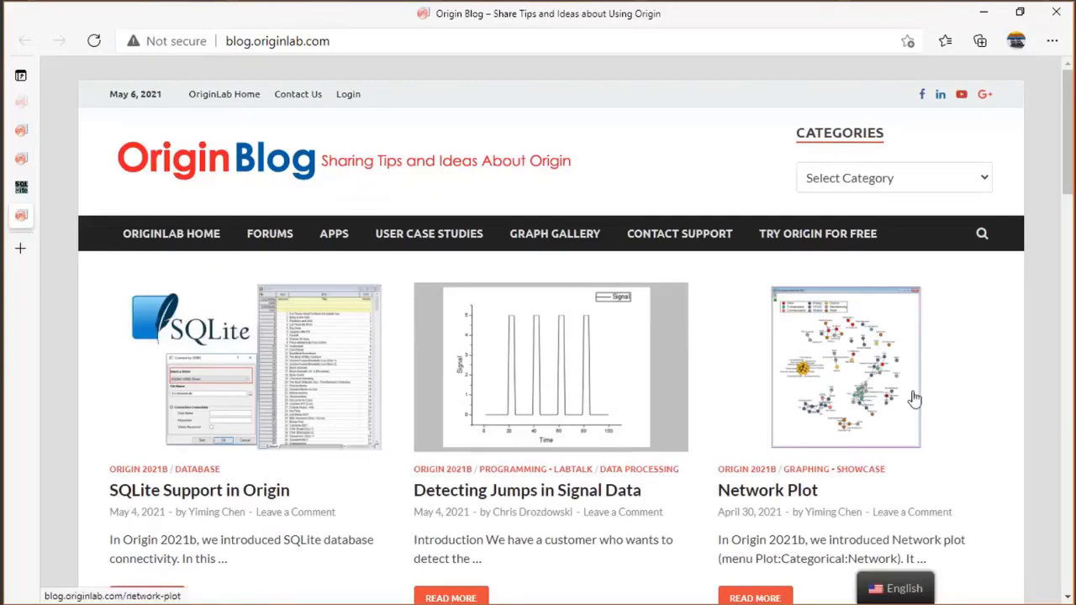
scroll(894, 401, "down", 2)
scroll(894, 401, "down", 2)
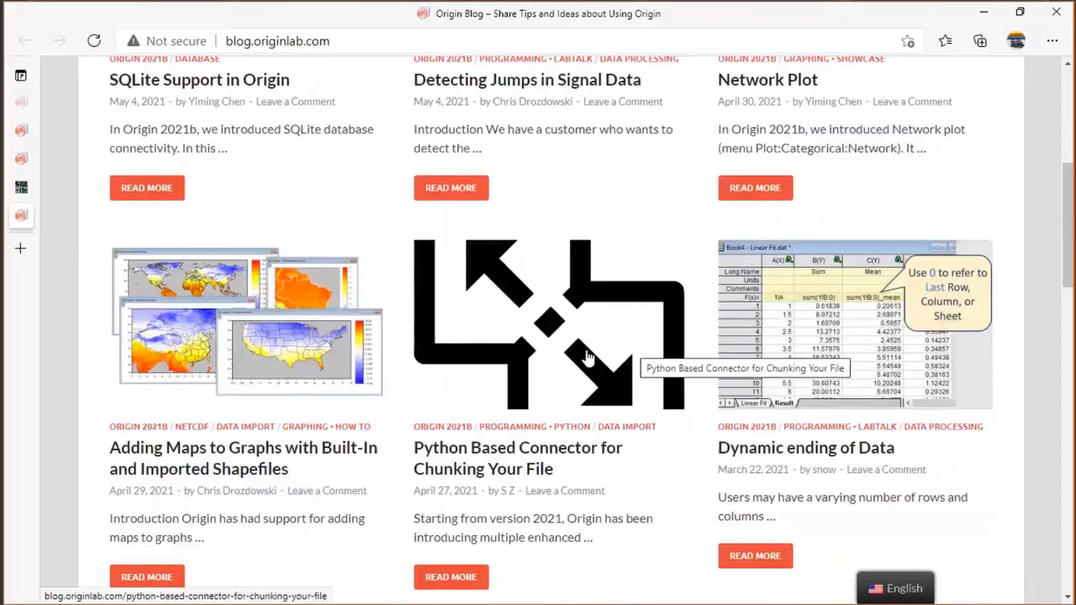
scroll(589, 358, "down", 2)
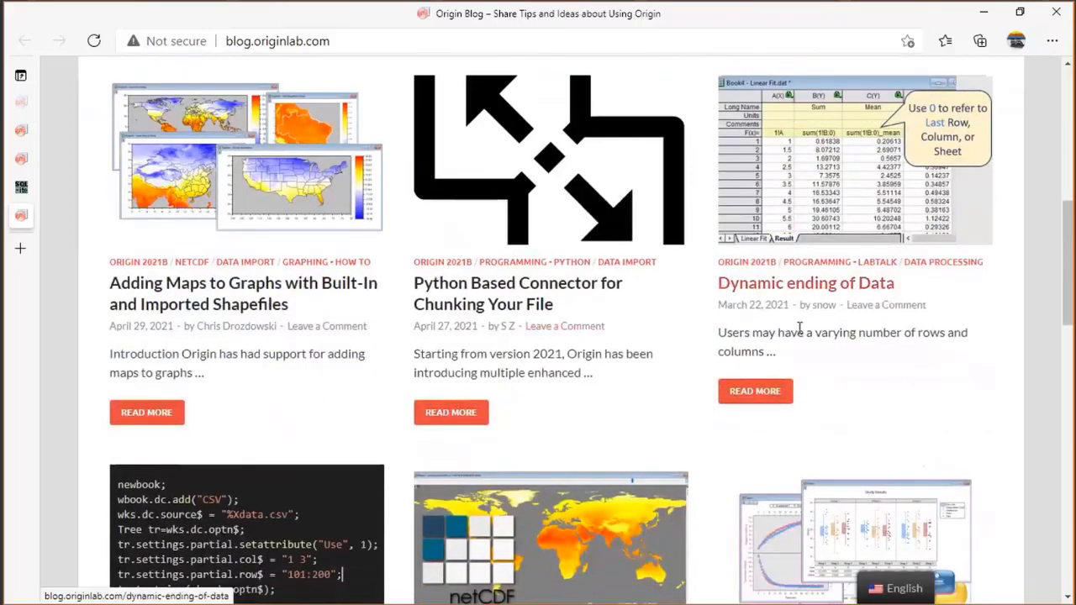
scroll(799, 328, "down", 2)
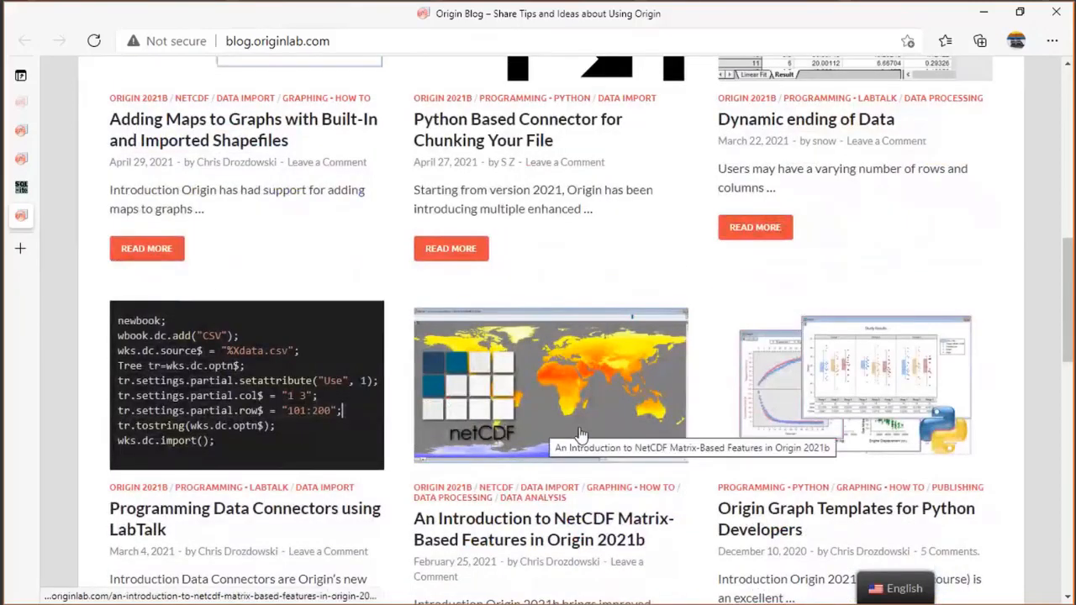
scroll(580, 435, "down", 2)
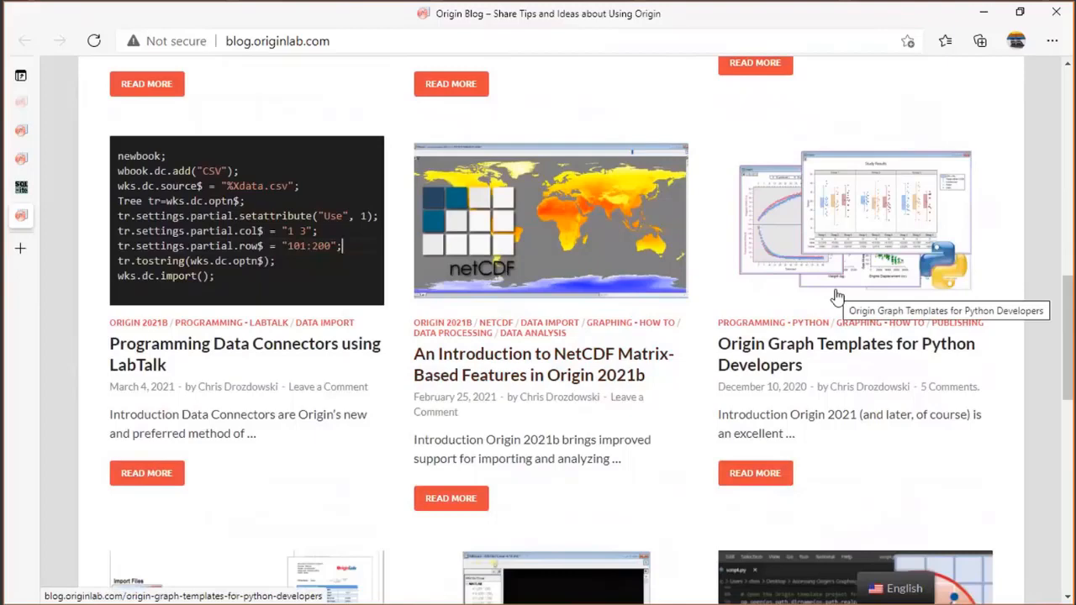
scroll(835, 295, "up", 12)
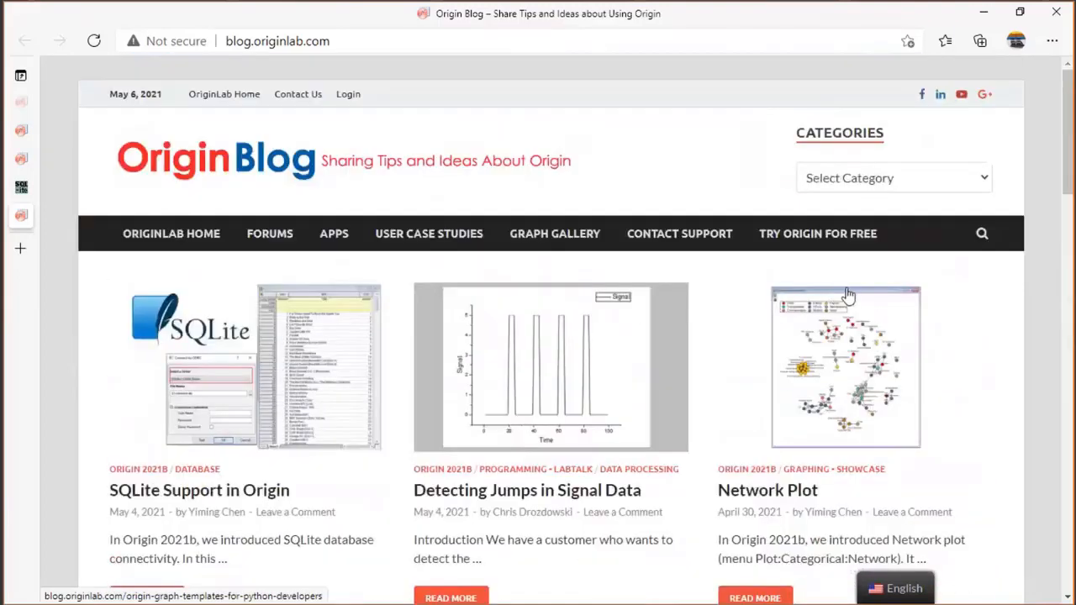
left_click(982, 14)
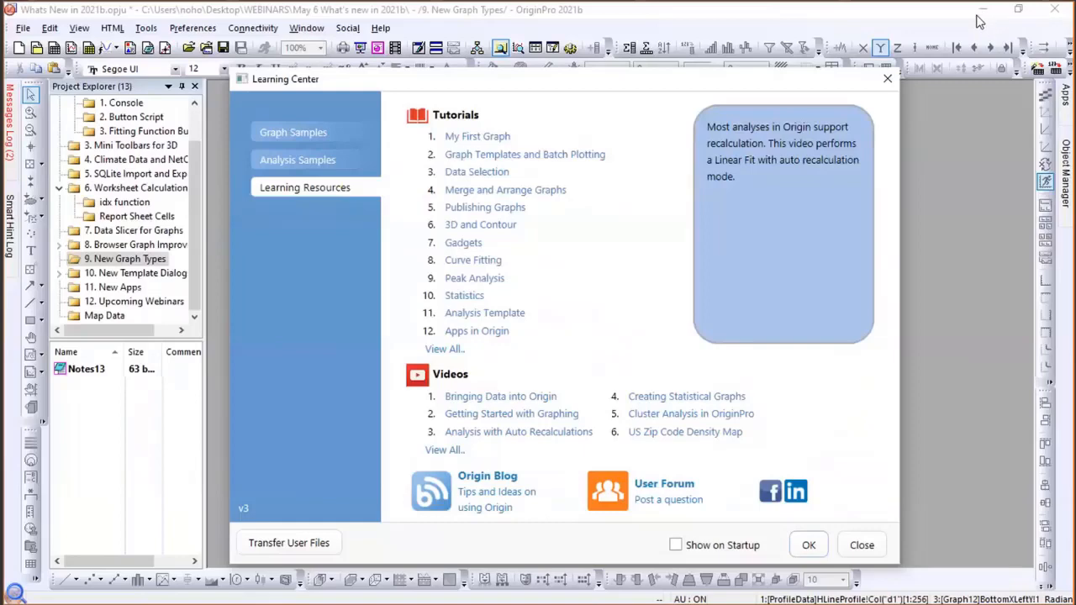
Search the Learning Center's graph samples for 2021b across all plot types.
left_click(301, 142)
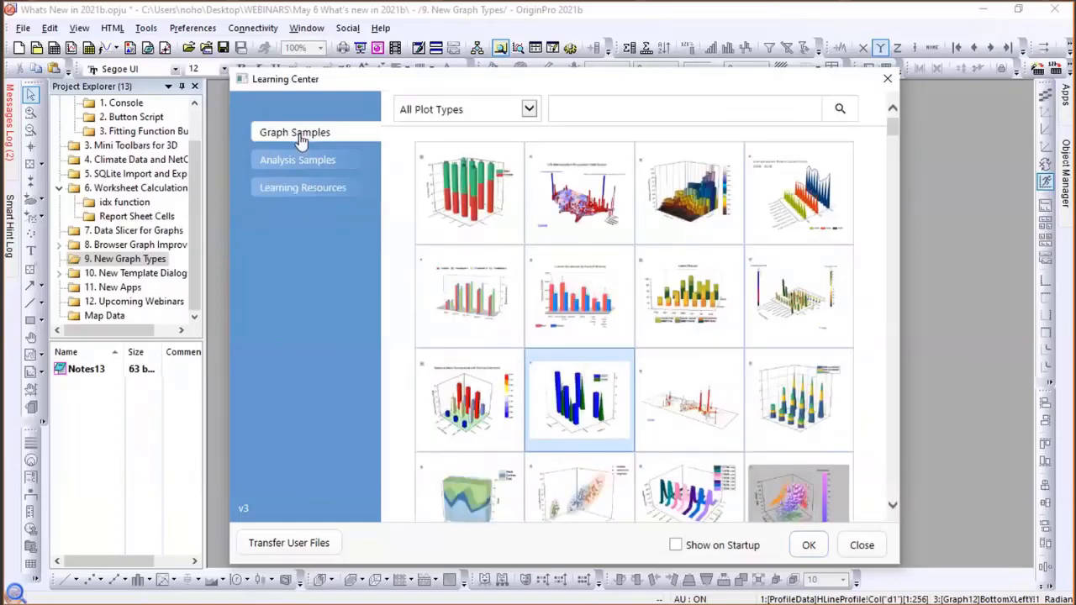
left_click(531, 110)
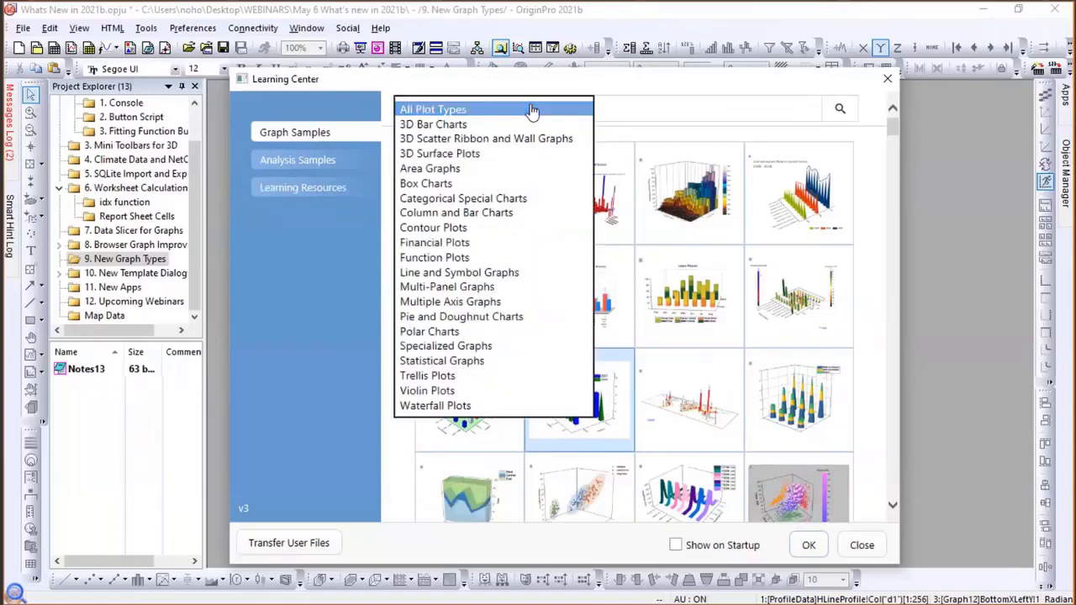
left_click(531, 110)
left_click(573, 110)
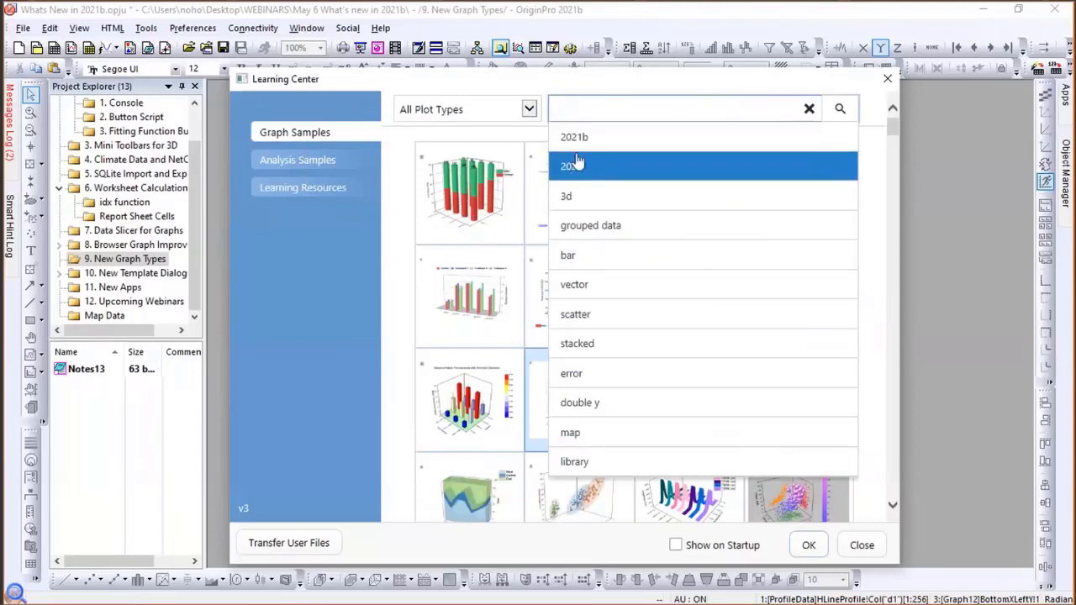
left_click(575, 138)
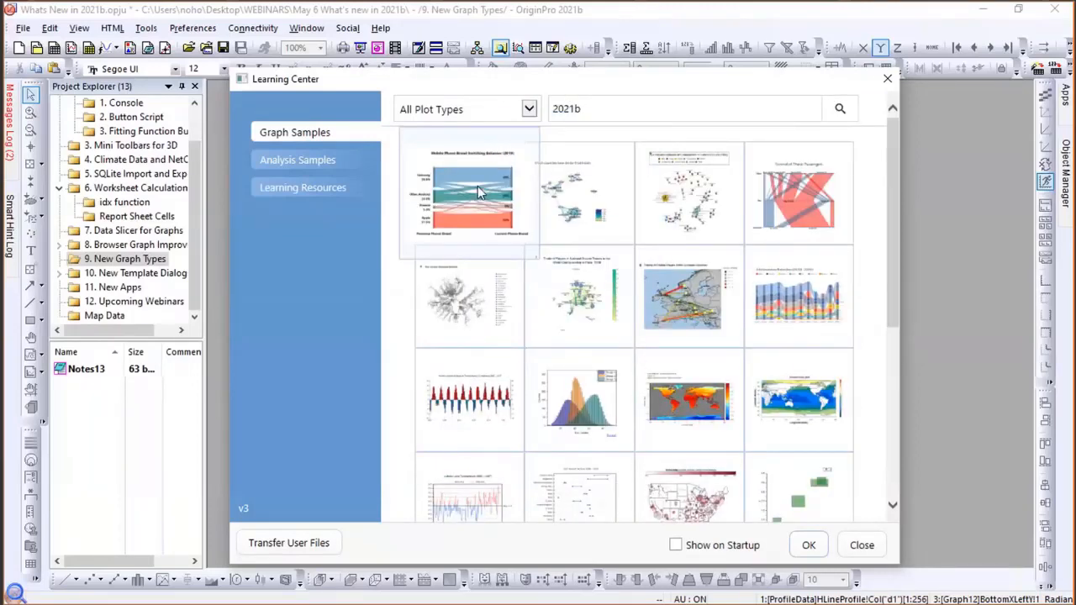
Preview the 2021b graph samples and open the Correlation Network Plots for Forbes List sample.
mouse_move(612, 196)
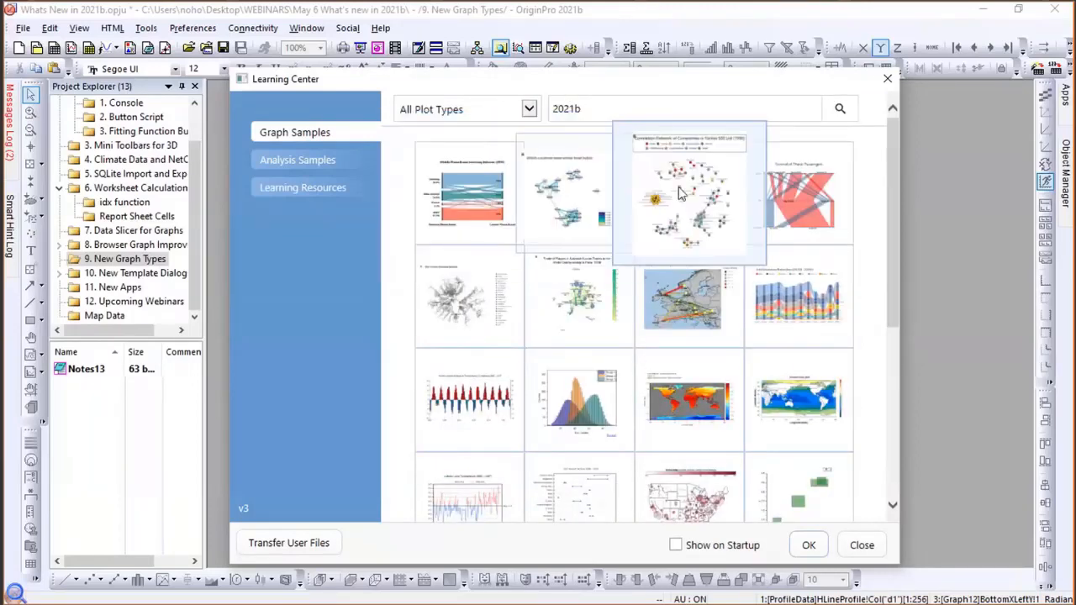
mouse_move(784, 191)
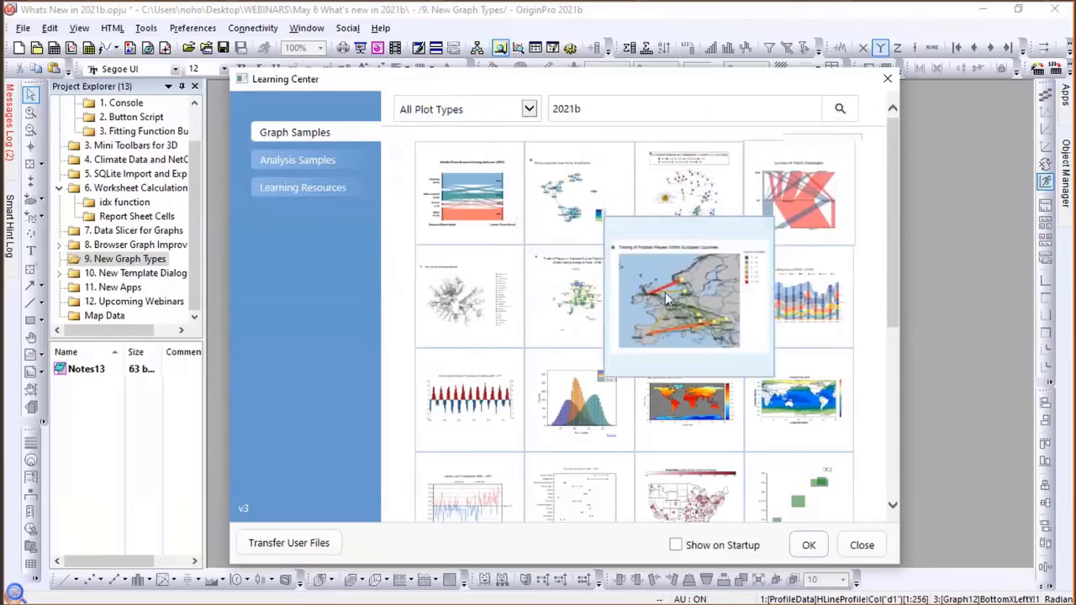
mouse_move(672, 397)
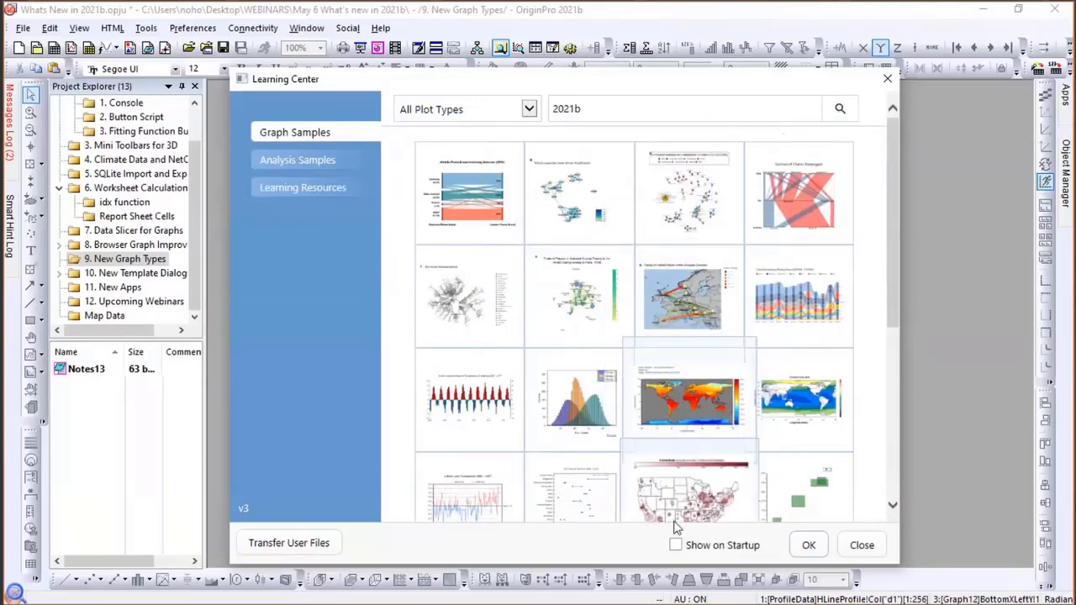
mouse_move(455, 509)
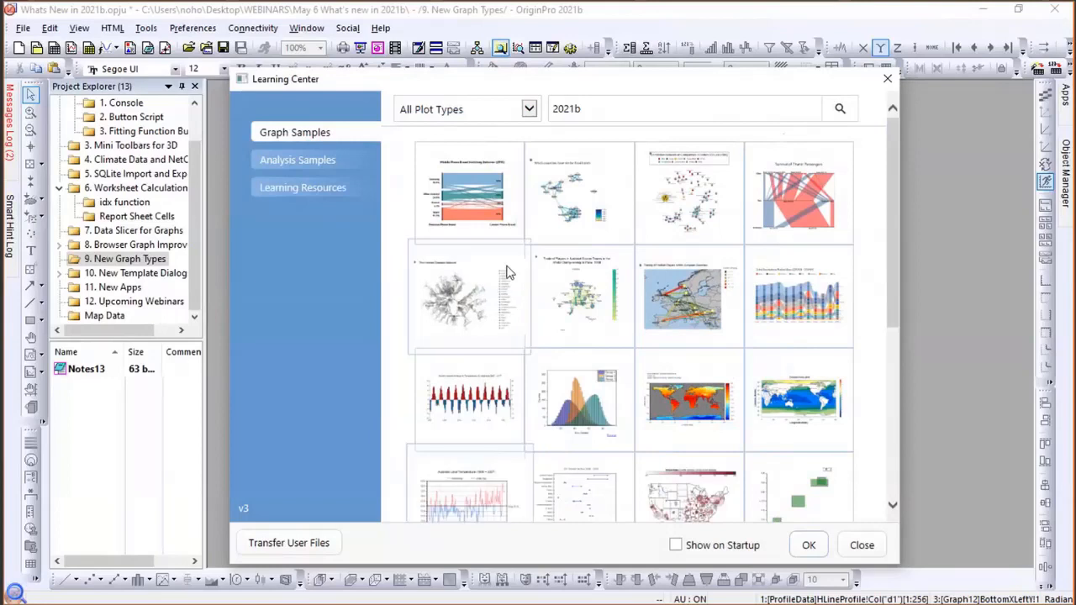
mouse_move(695, 200)
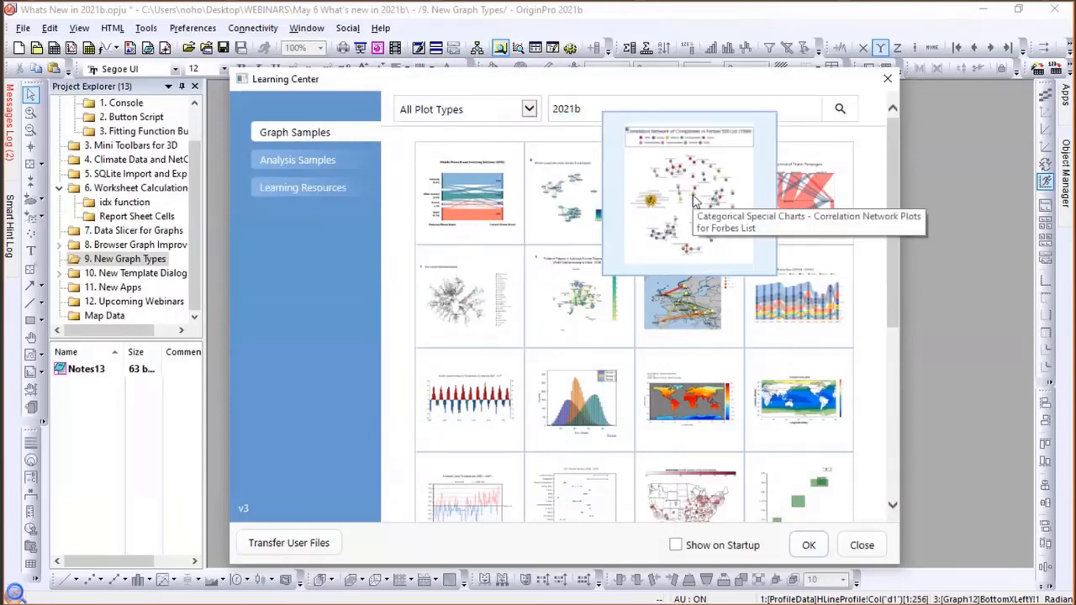
left_click(691, 252)
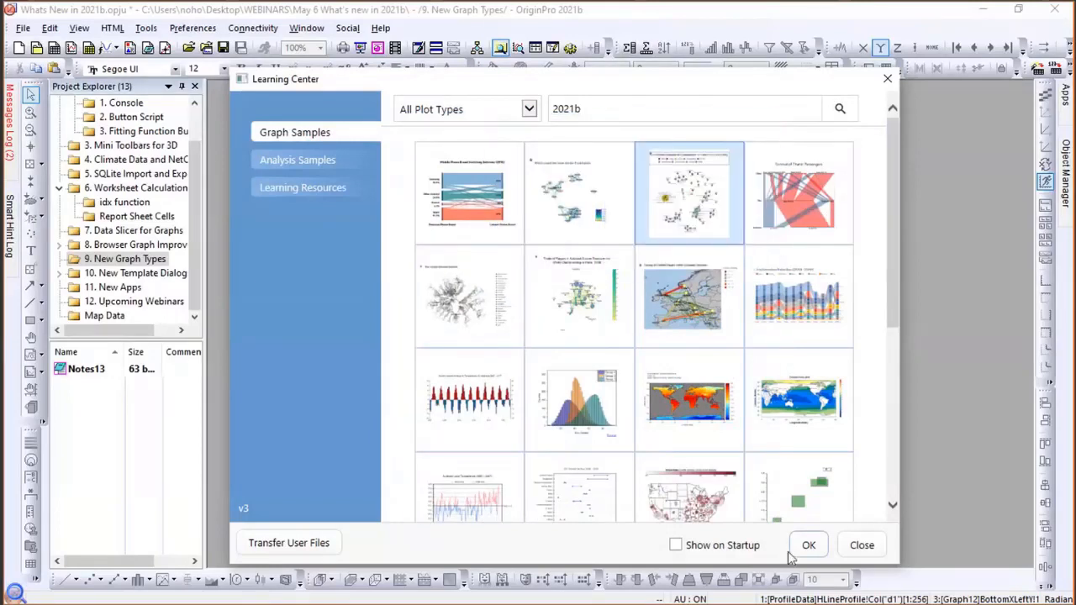
left_click(808, 547)
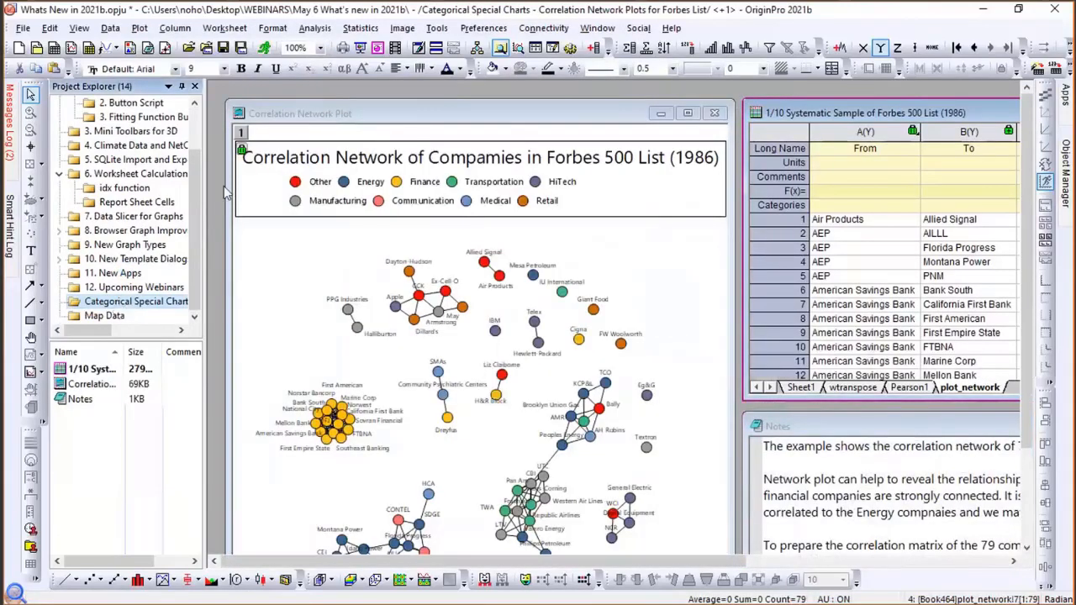
Shrink the Correlation Network Plot window from its corner and move it so that more of the graph shows.
left_click(229, 106)
left_click_drag(228, 103, 269, 158)
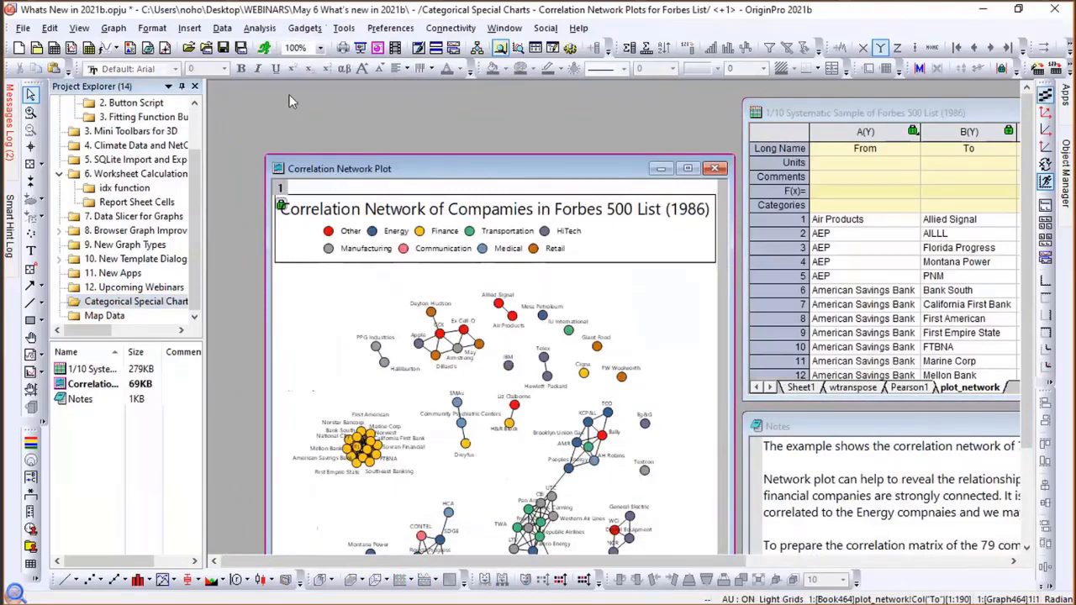
left_click_drag(353, 169, 303, 91)
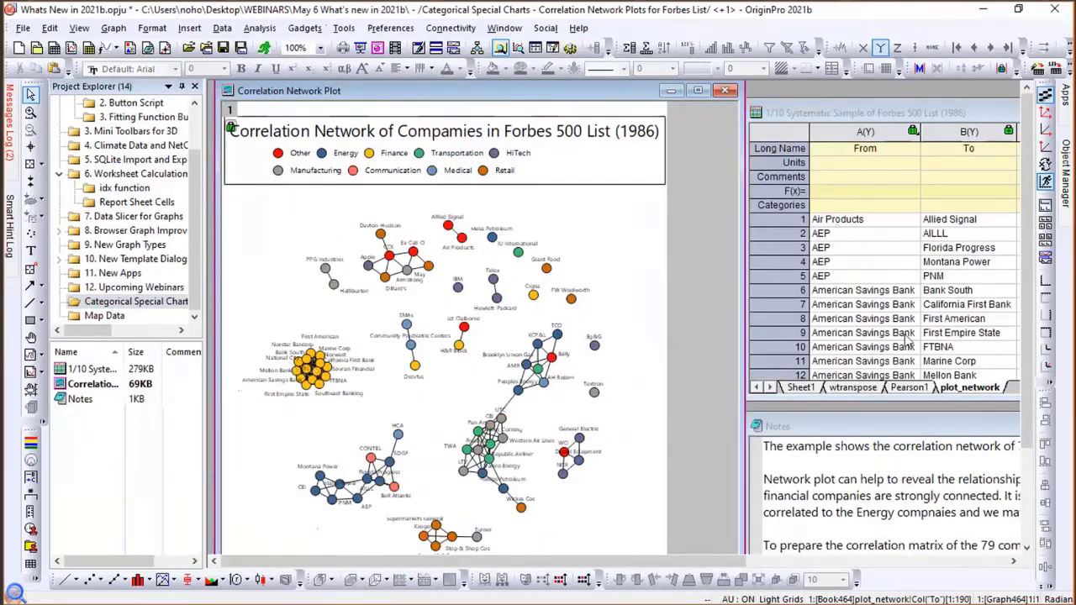
Move the sample's Notes window over the worksheet and read through its instructions for creating the network plot.
left_click(871, 426)
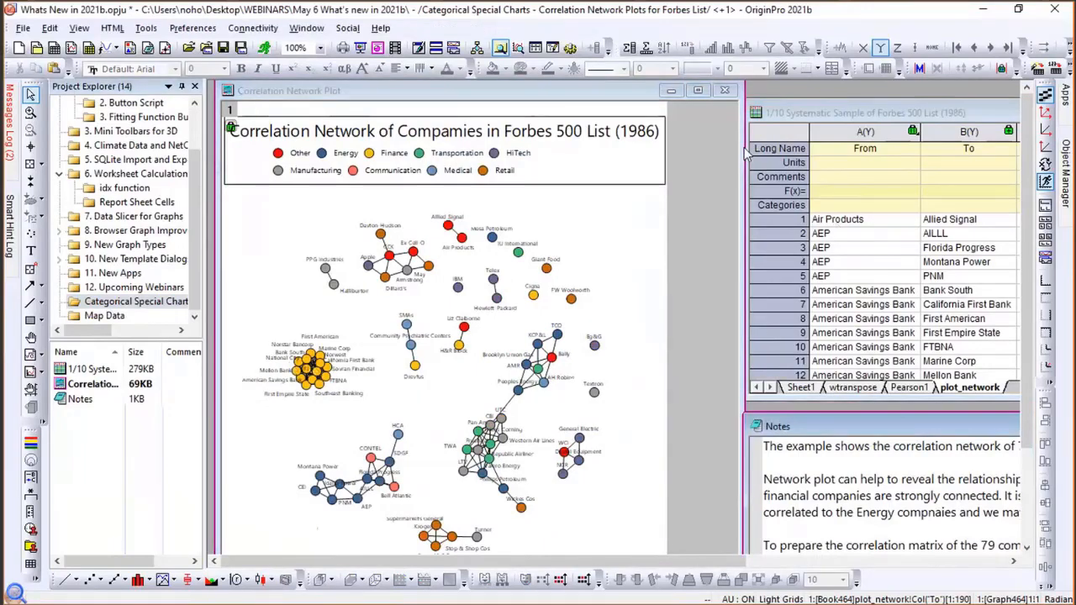
left_click_drag(870, 427, 745, 146)
scroll(767, 285, "down", 7)
scroll(767, 285, "up", 7)
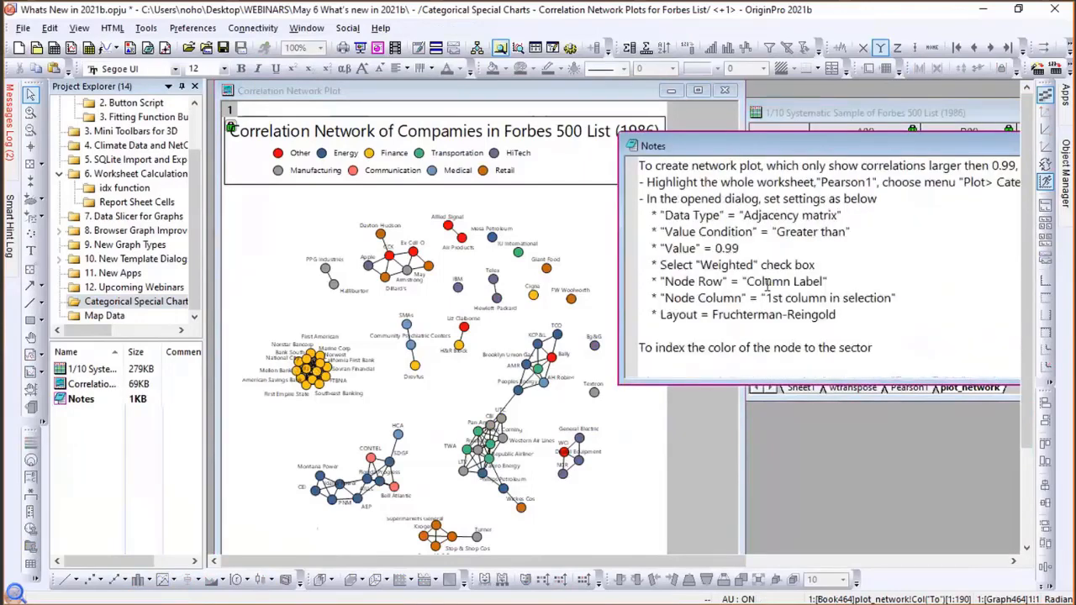
Open the Durov Diagram sample from the Learning Center, and shrink and move its graph window to show the whole diagram.
left_click(526, 92)
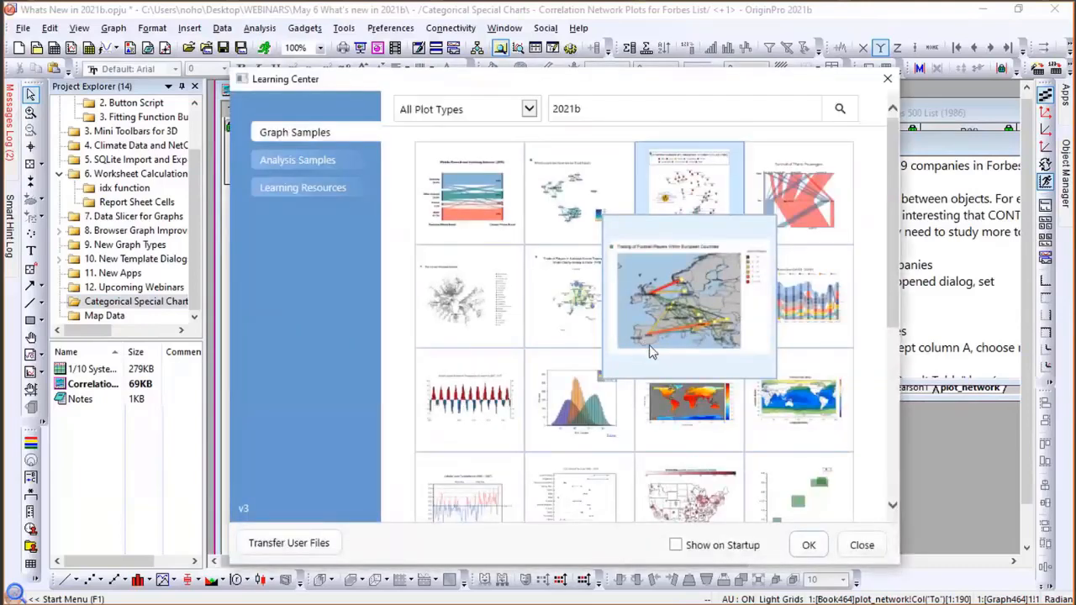
scroll(682, 412, "down", 2)
scroll(682, 416, "down", 2)
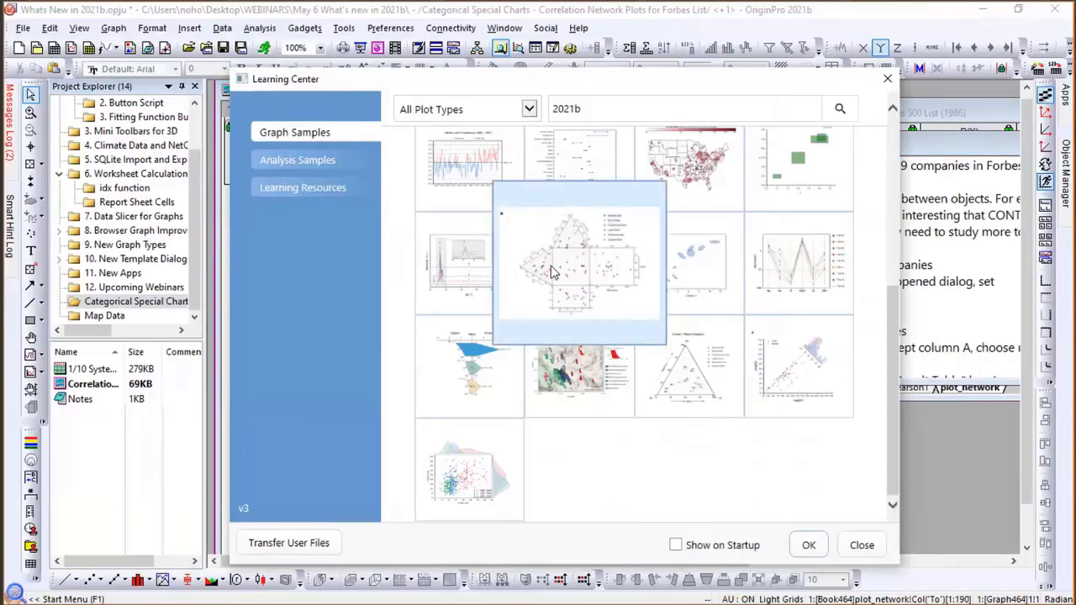
left_click(555, 313)
left_click(809, 545)
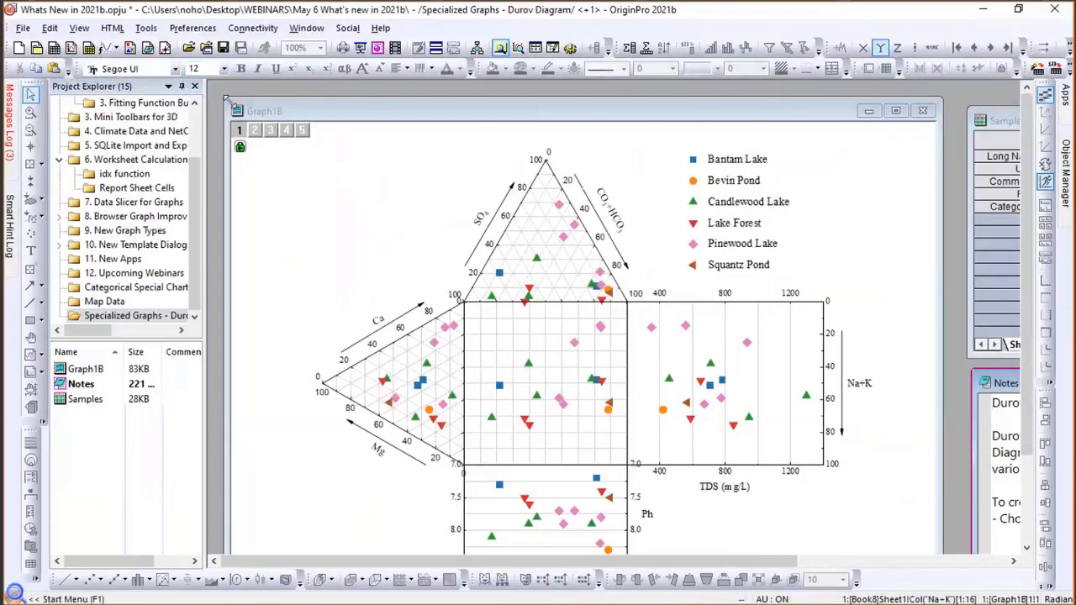
left_click(386, 234)
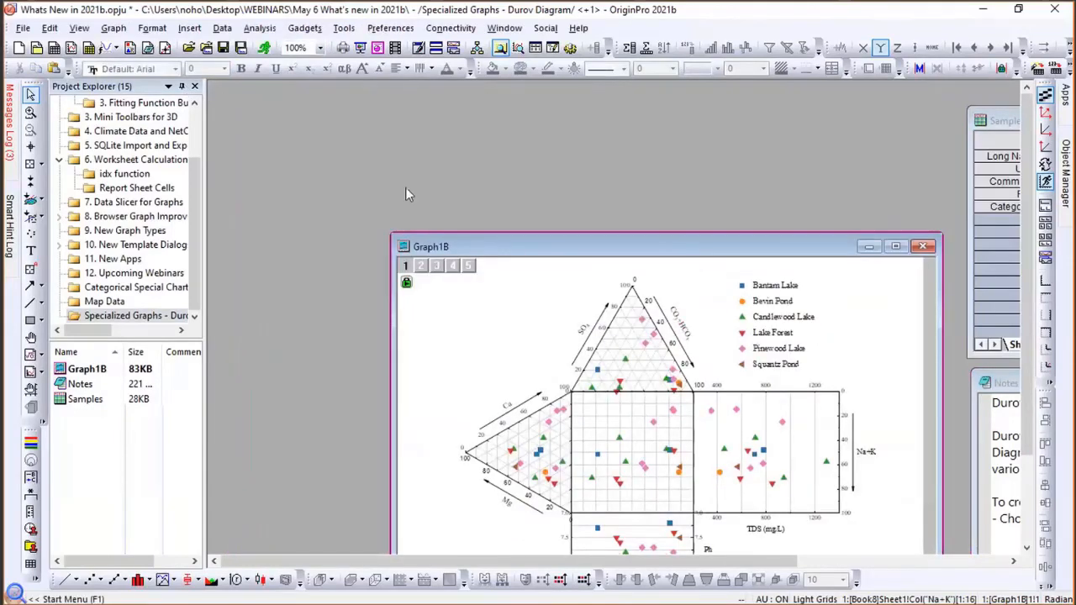
left_click_drag(459, 240, 314, 99)
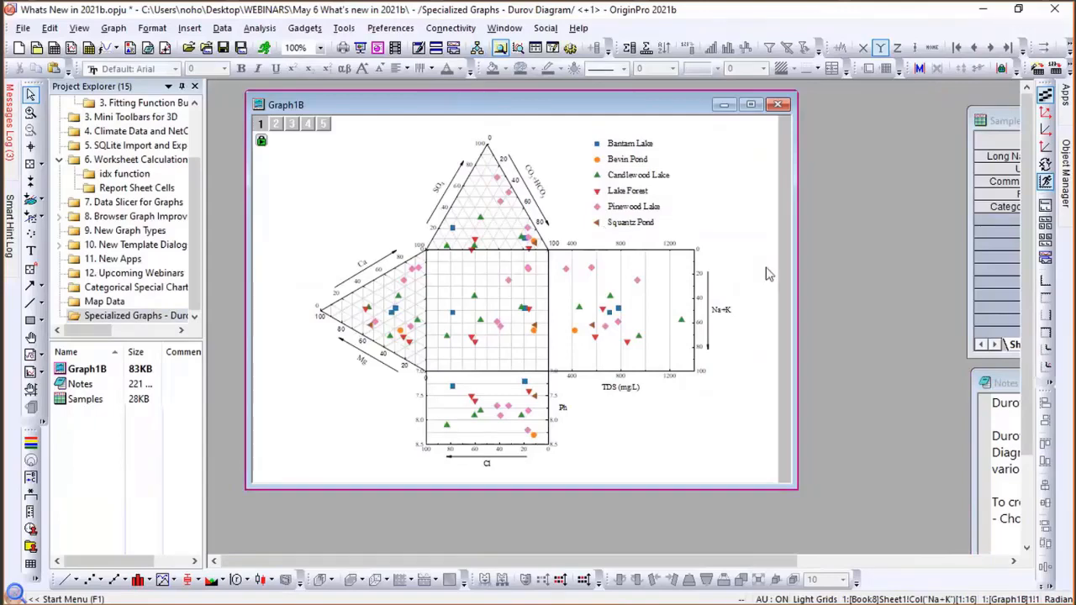
Reopen and close the Learning Center, and expand the 10. New Template Dialogs project folder.
key("F11")
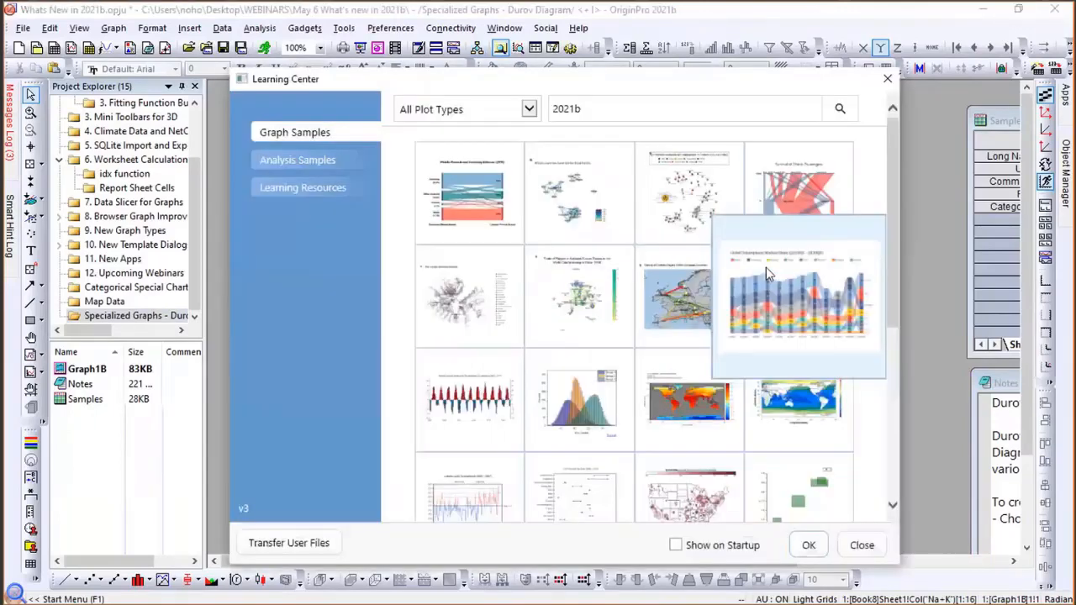
left_click(862, 546)
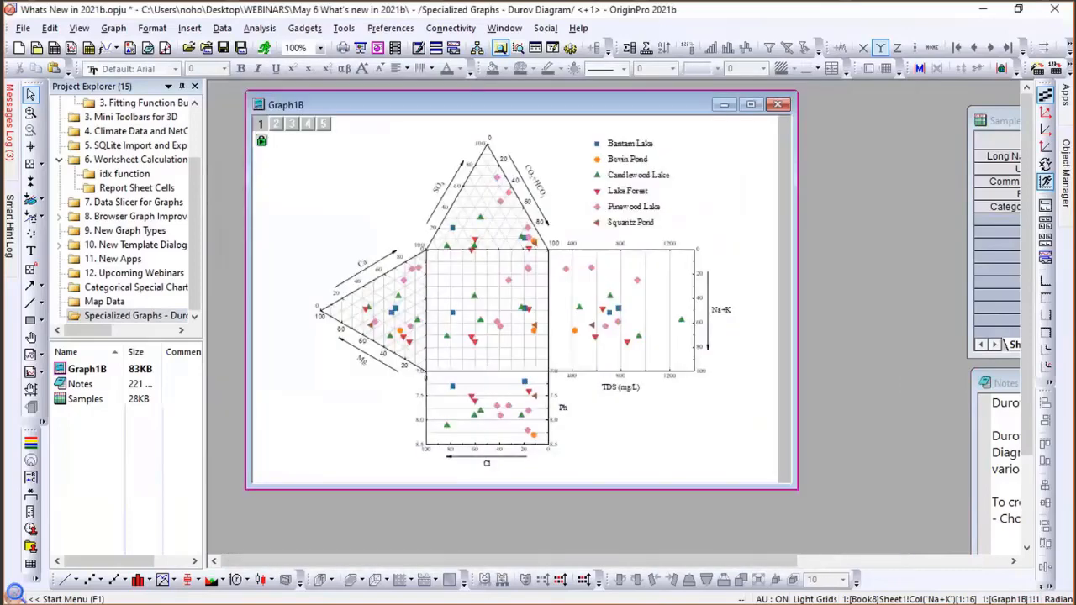
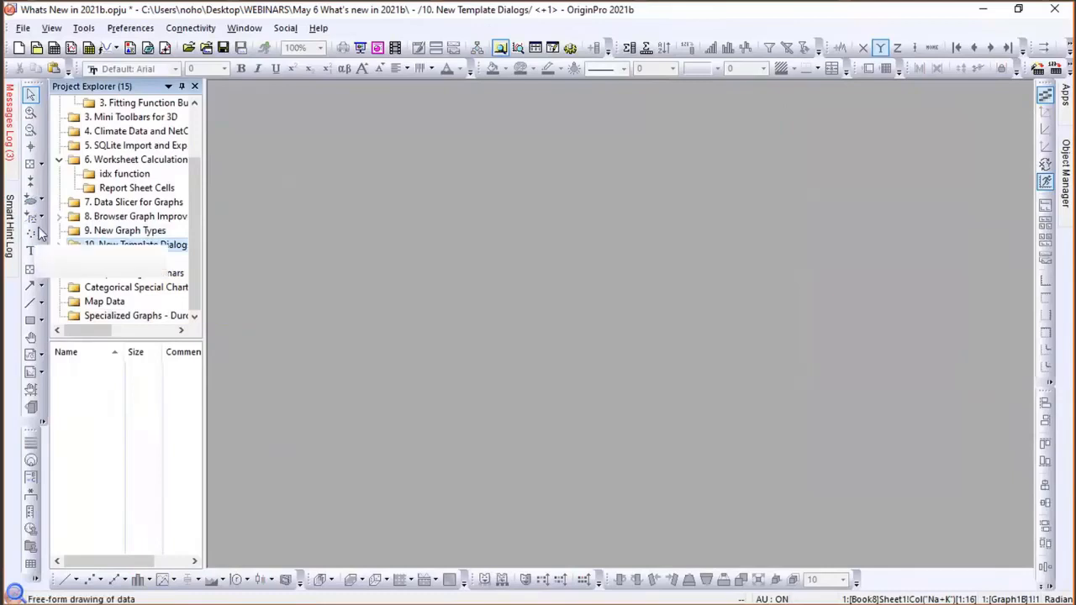
left_click(60, 246)
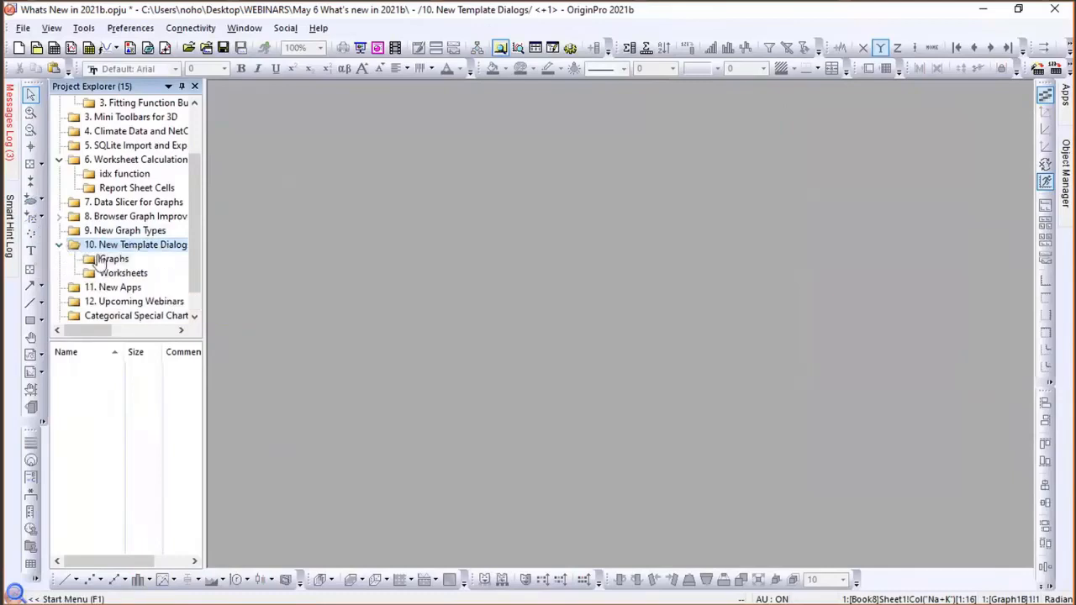
Open the Graphs subfolder of 10. New Template Dialogs, move its Notes window below the worksheet, and activate the Northeast Urban Market worksheet.
left_click(99, 261)
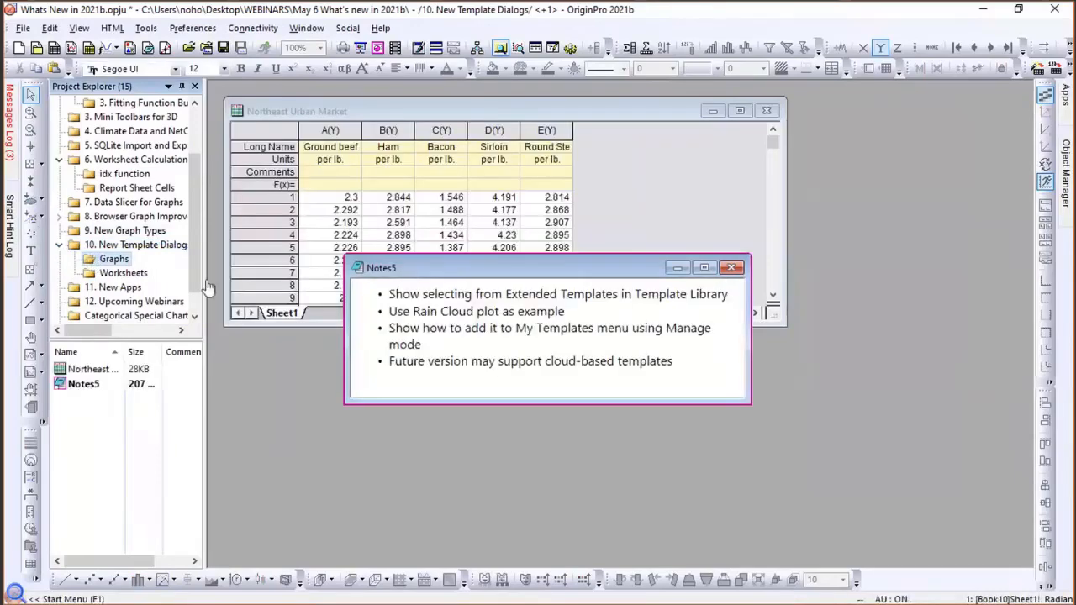
left_click_drag(480, 266, 419, 422)
left_click(640, 211)
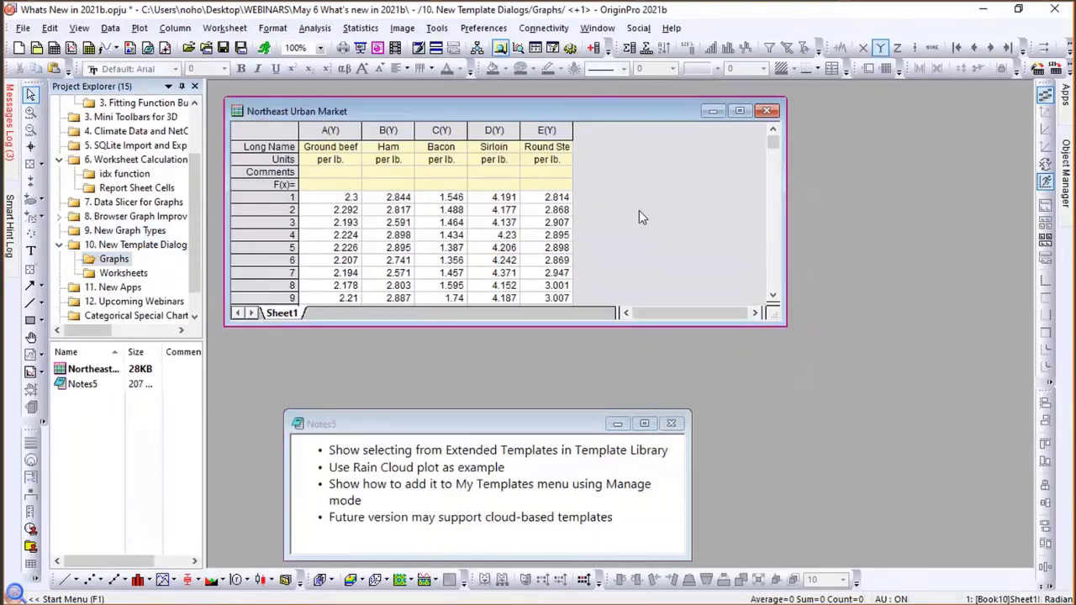
Open the Template Library and compare its User and Extended templates, ending with only the Extended ones displayed.
left_click(139, 28)
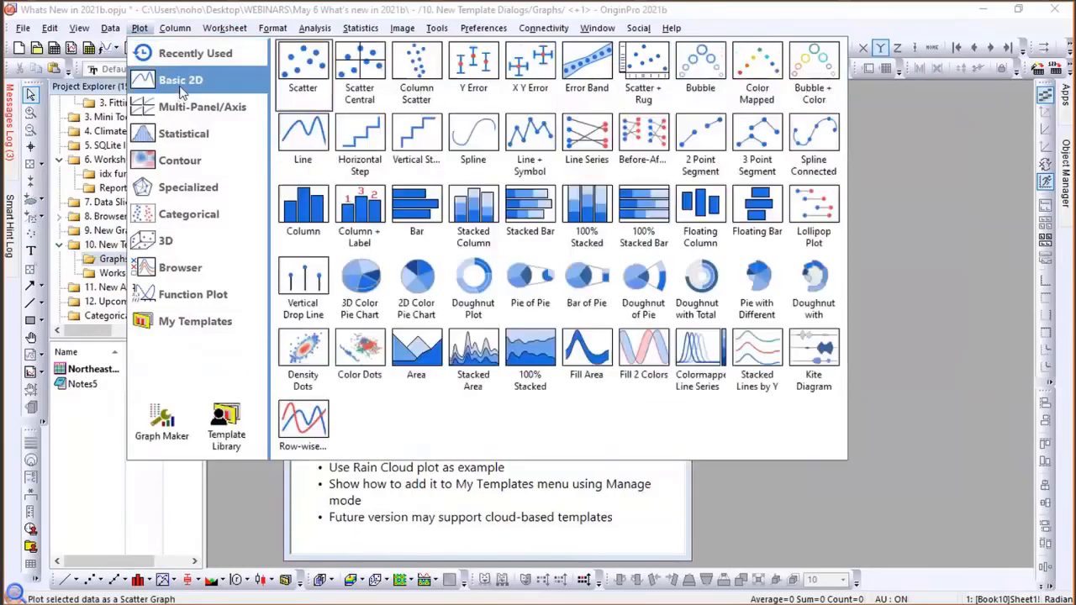
mouse_move(188, 220)
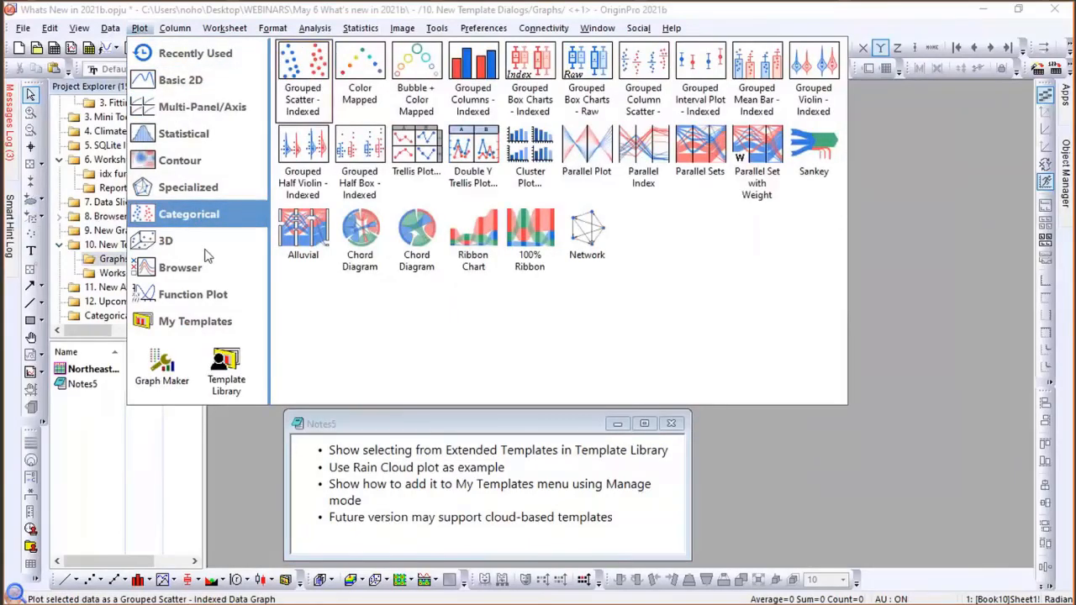
left_click(217, 363)
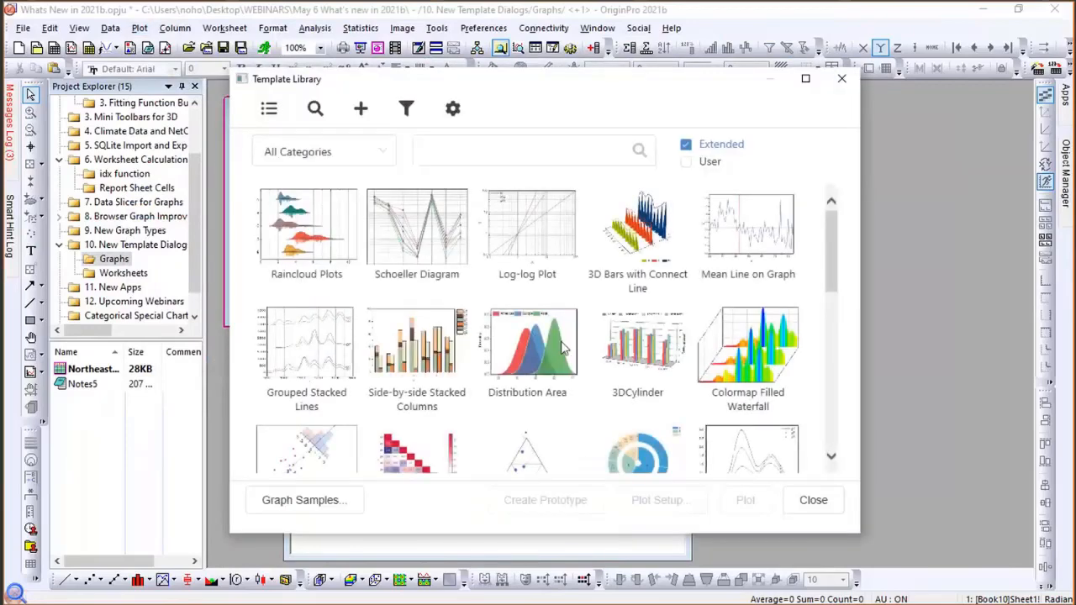
left_click(686, 167)
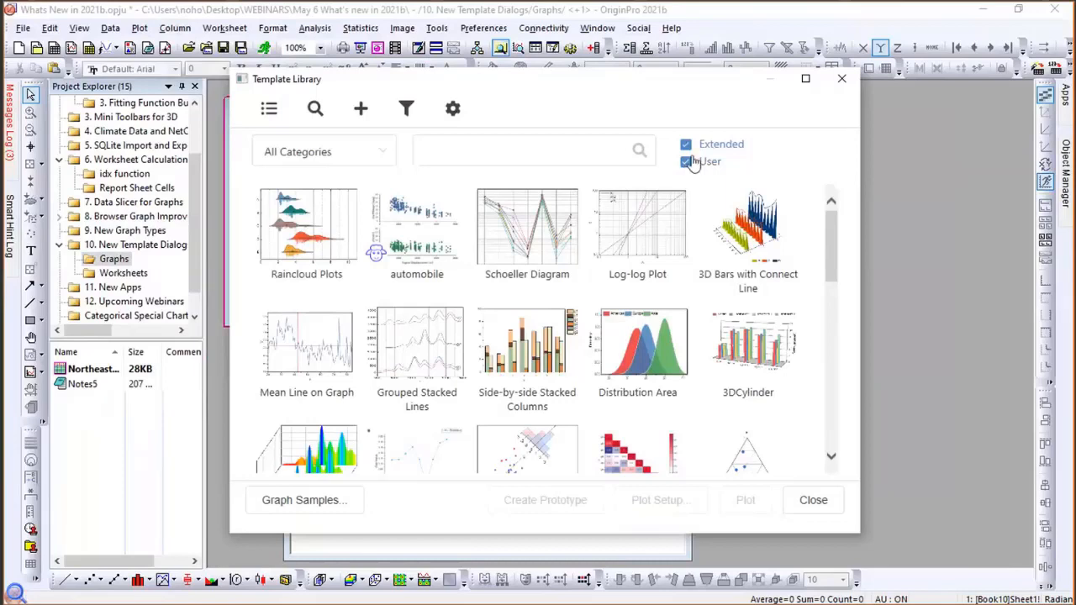
left_click(687, 148)
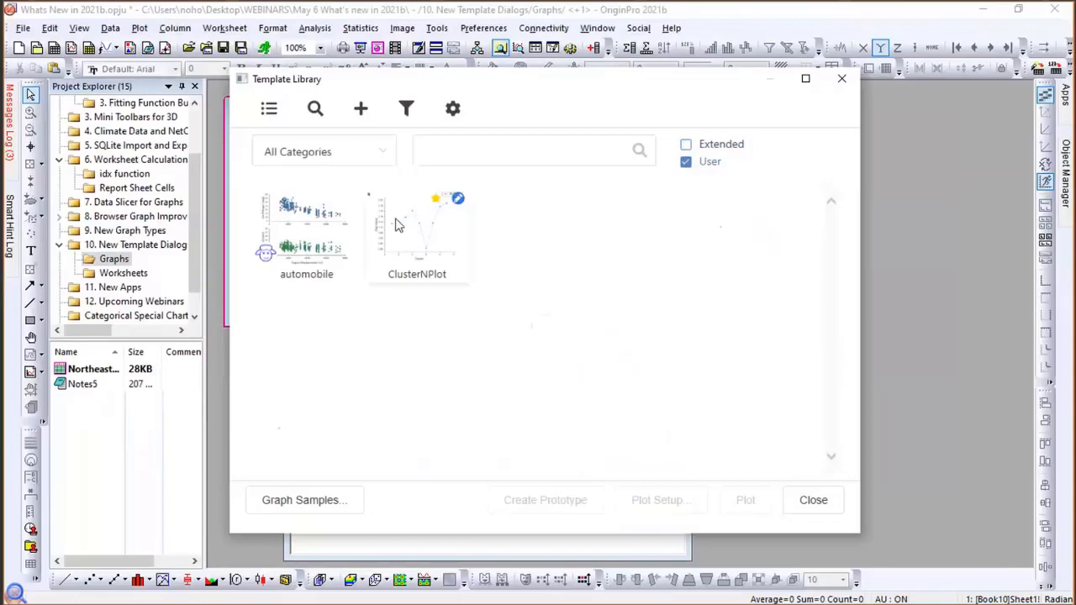
mouse_move(354, 233)
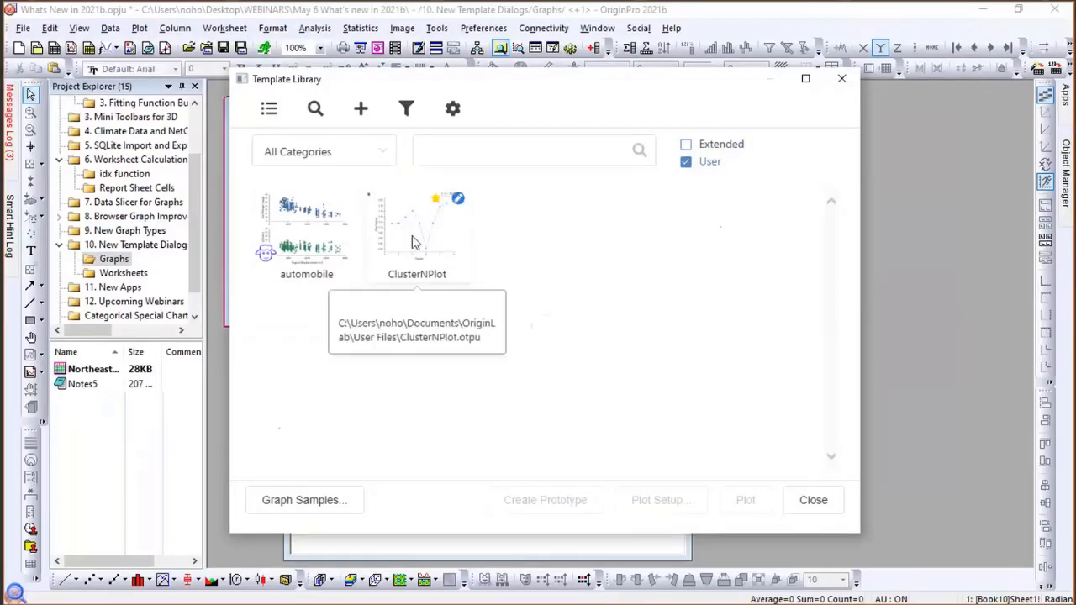
left_click(686, 145)
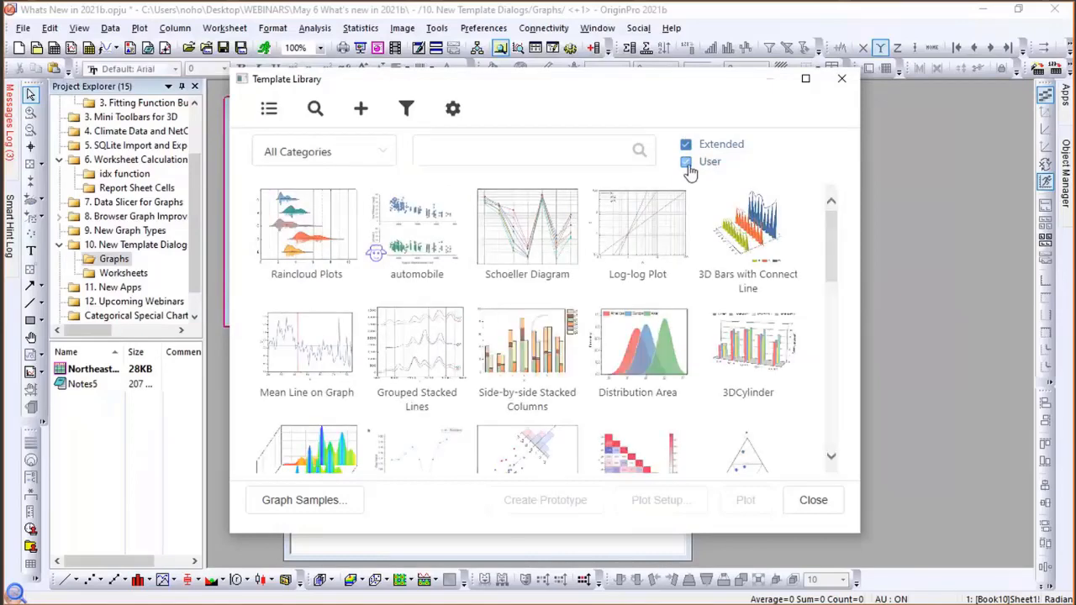
left_click(687, 166)
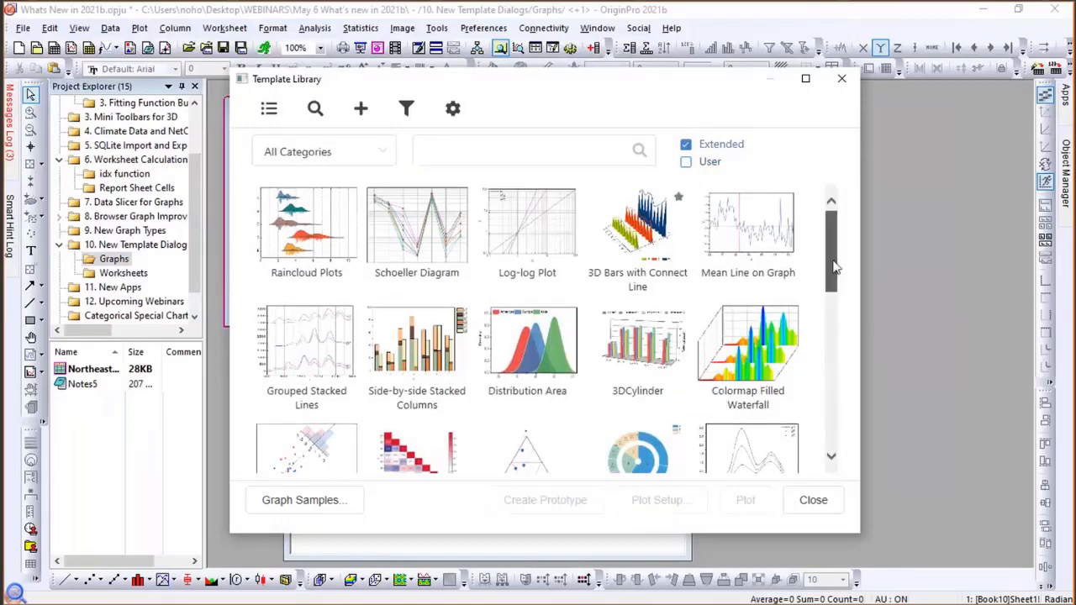
left_click_drag(838, 282, 848, 243)
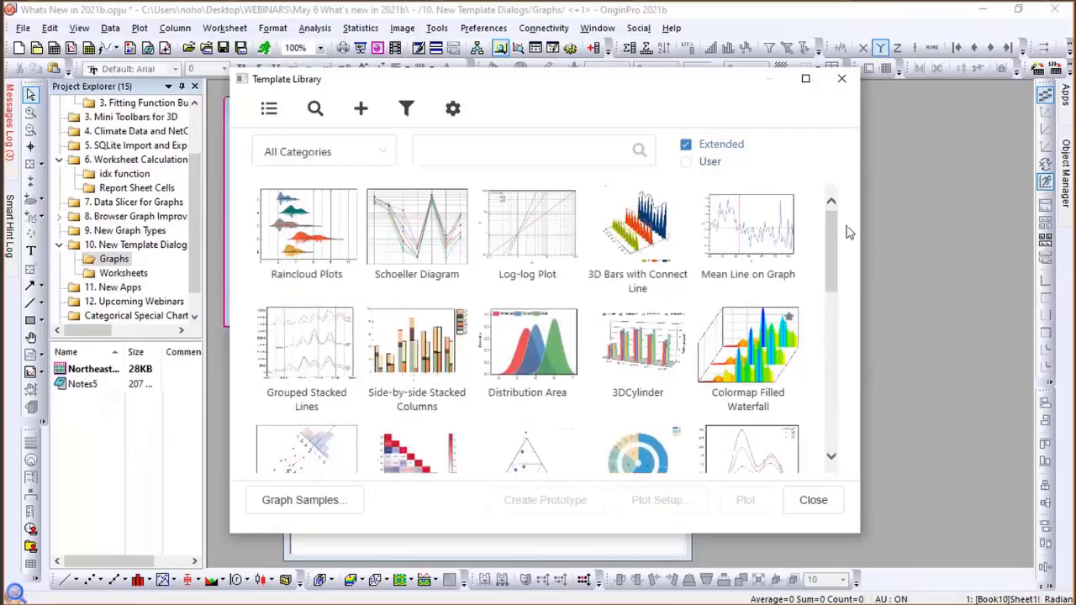
Choose the Raincloud Plots template from the library and start a plot with it.
mouse_move(335, 242)
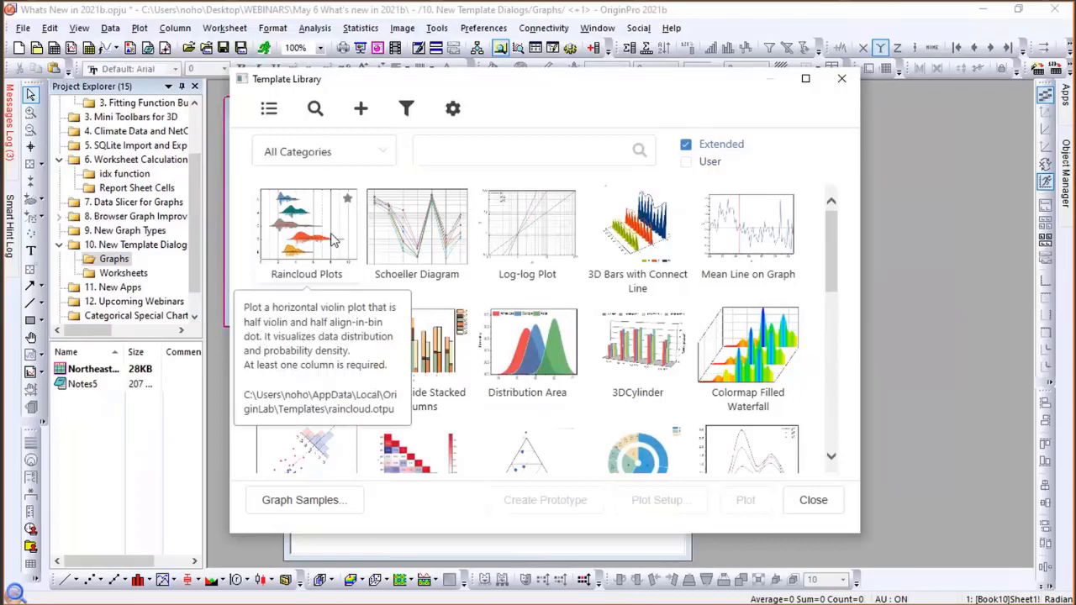
left_click(334, 242)
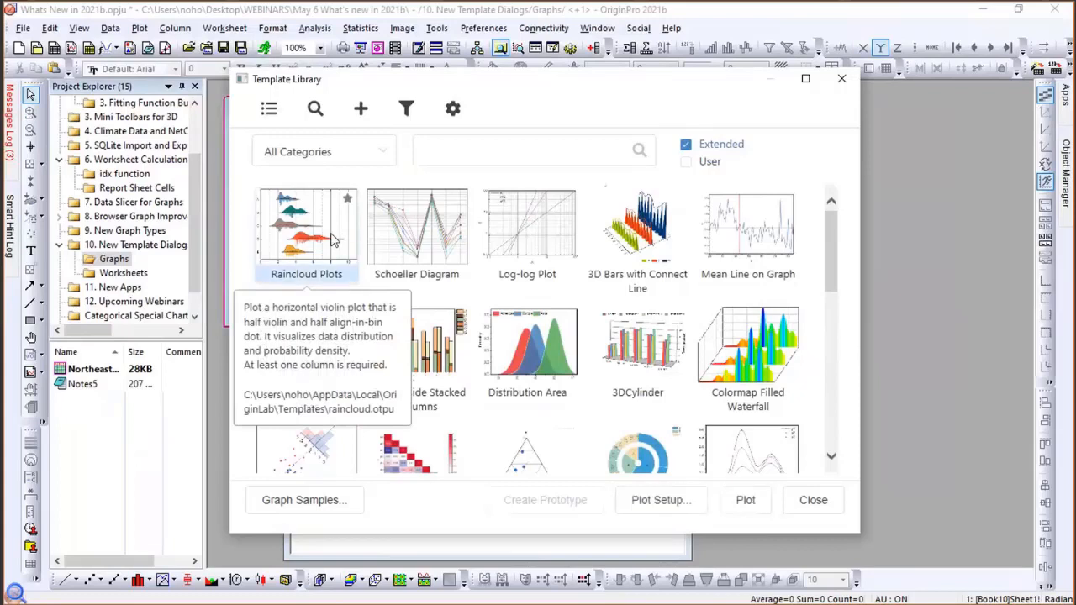
left_click(759, 504)
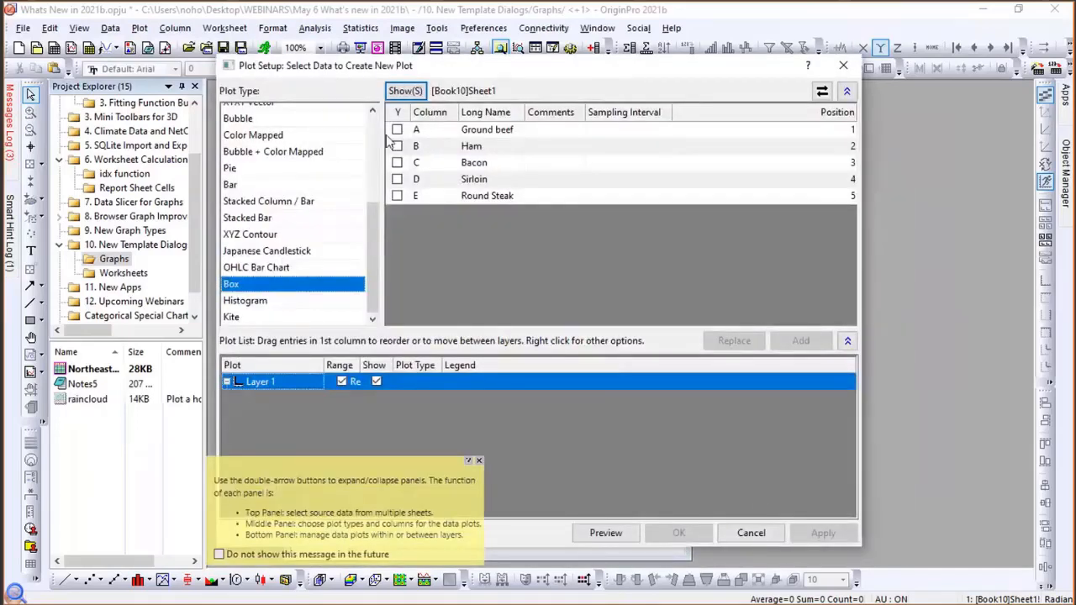
Add columns A to E, Ground beef through Round Steak, to Layer 1 as box plots and create the graph.
left_click(397, 130)
left_click(397, 147)
left_click(397, 162)
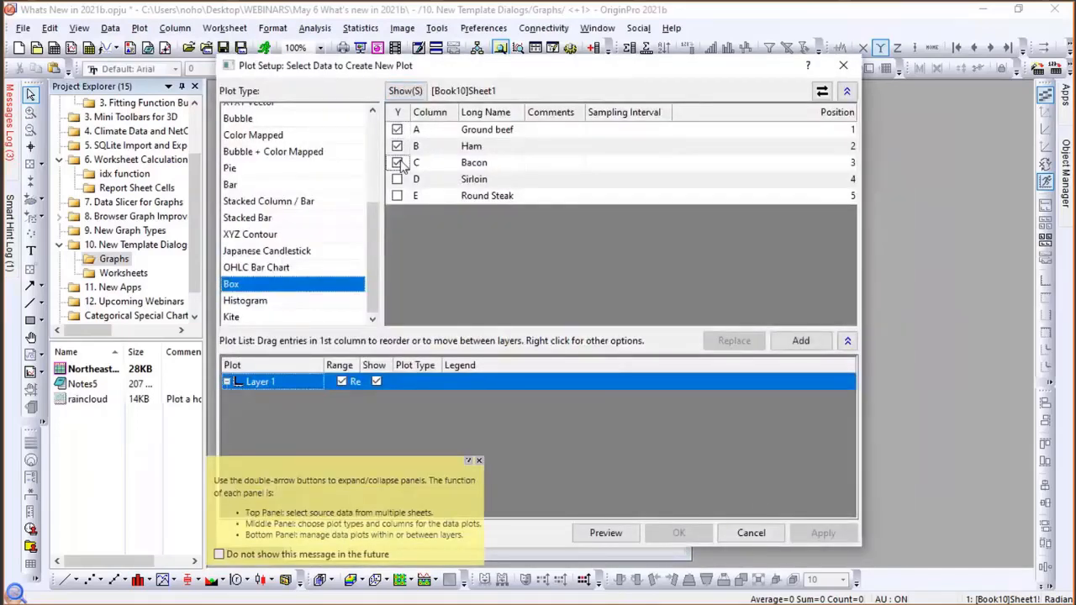
left_click(398, 179)
left_click(397, 196)
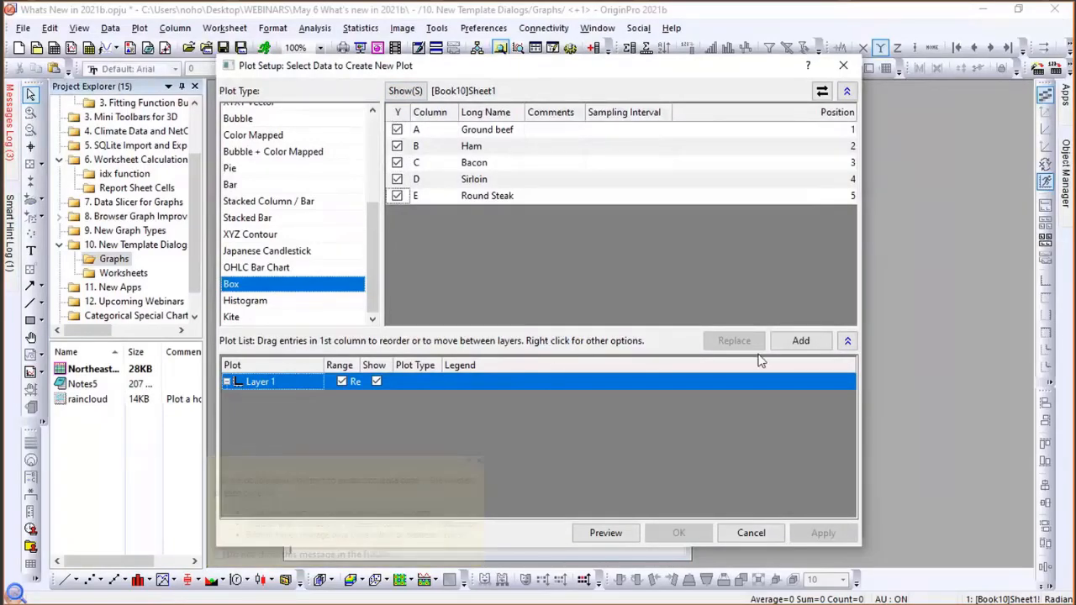
left_click(800, 341)
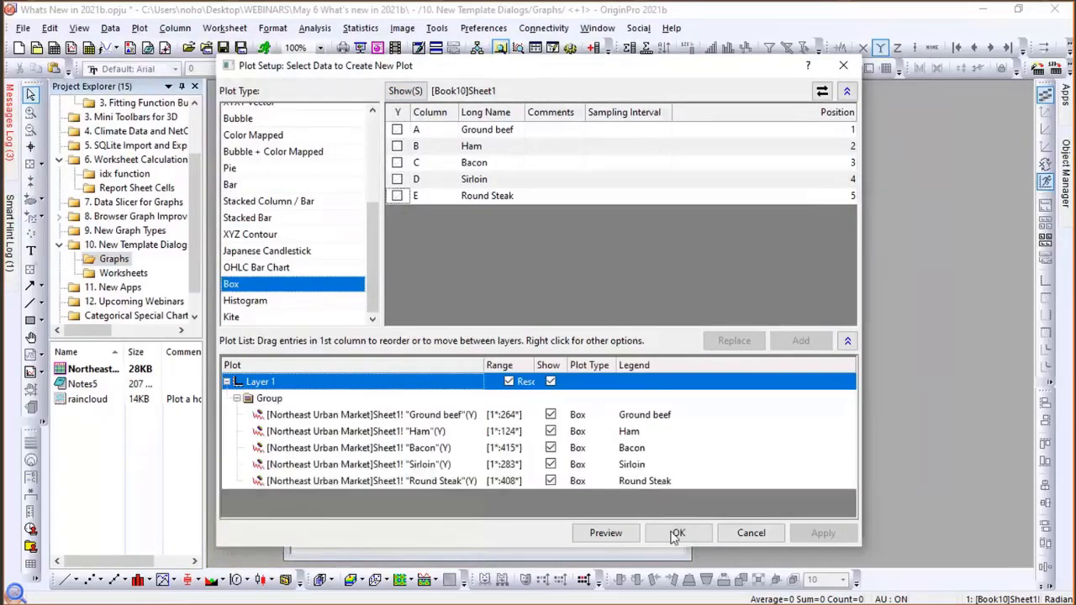
left_click(678, 533)
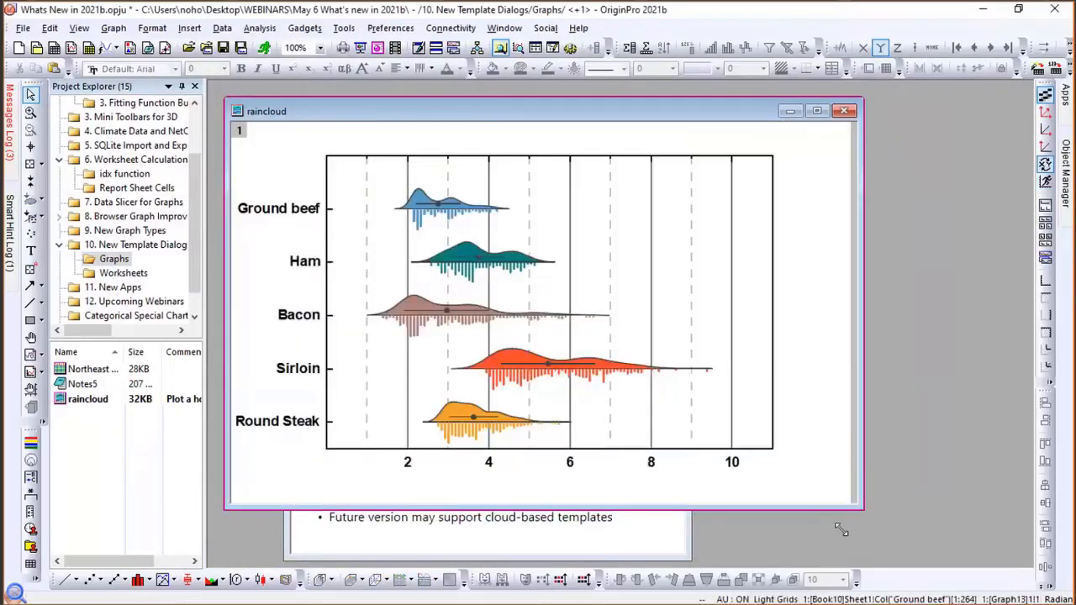
Resize the raincloud graph window and move it aside, then bring the Northeast Urban Market worksheet to the front.
left_click_drag(848, 527, 853, 527)
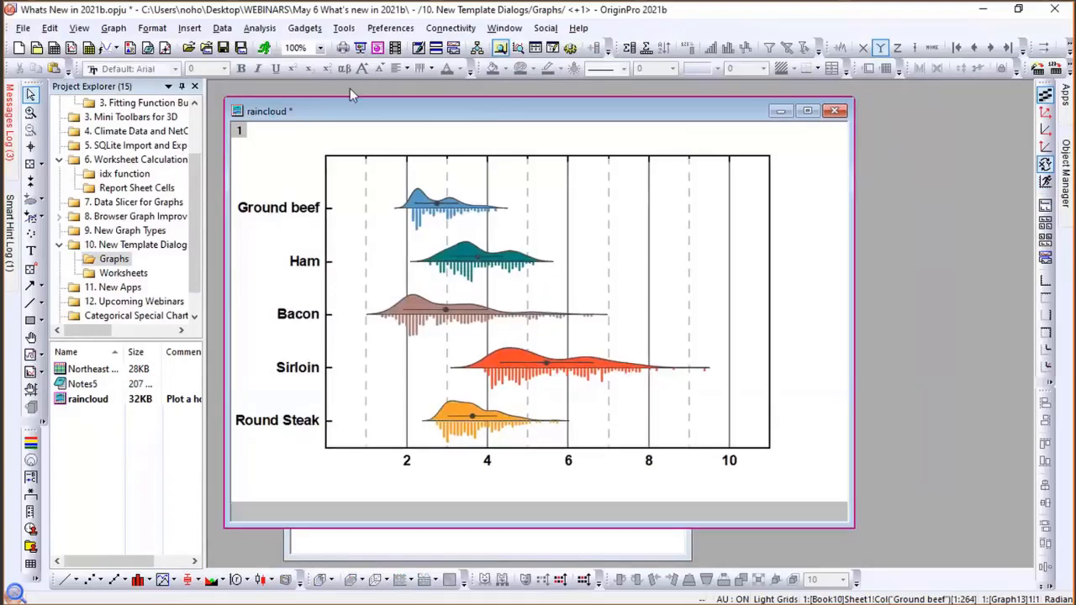
left_click_drag(353, 111, 466, 140)
left_click(288, 113)
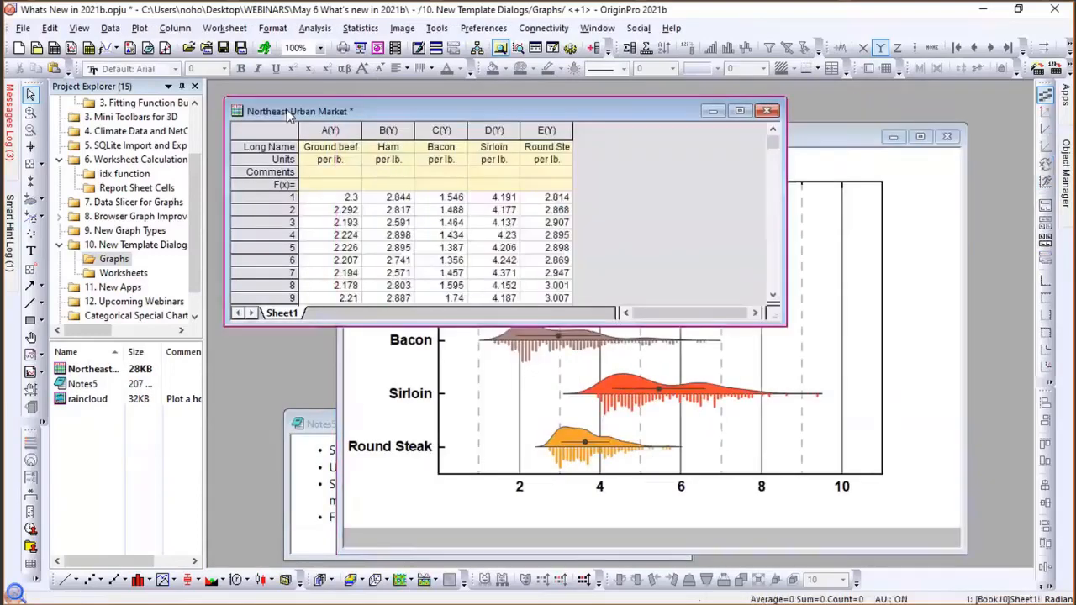
Reopen the Template Library, switch it to list mode, and look over the info markers of the first templates.
left_click(140, 28)
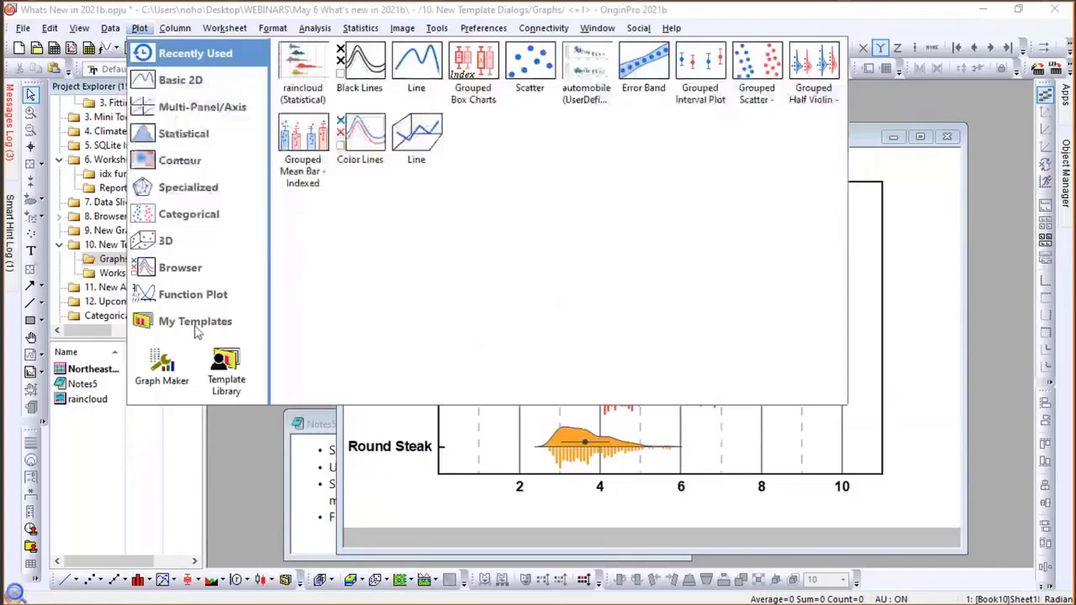
left_click(212, 363)
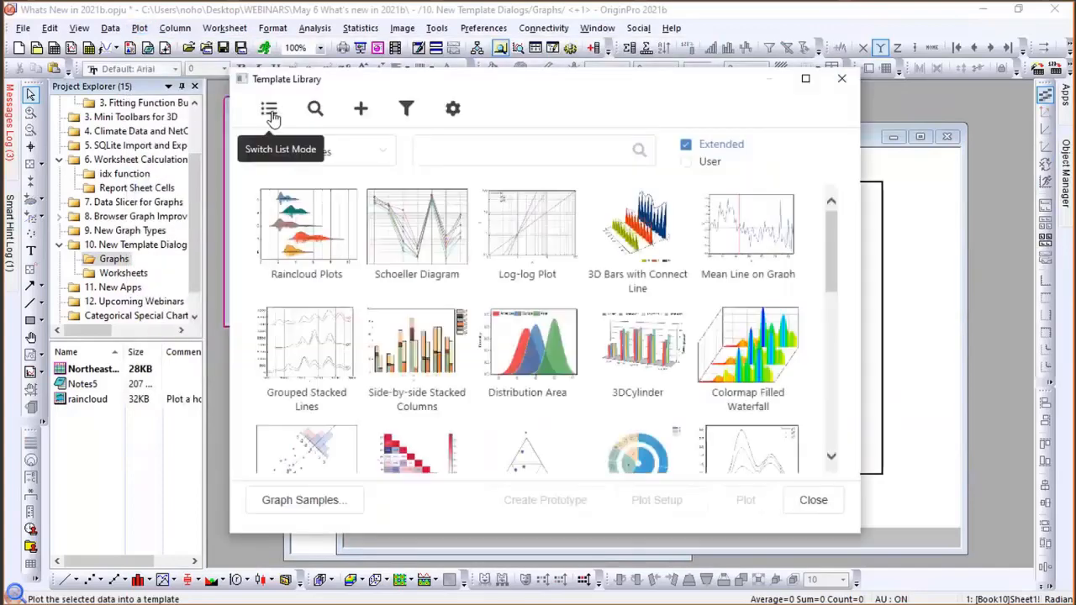
left_click(270, 112)
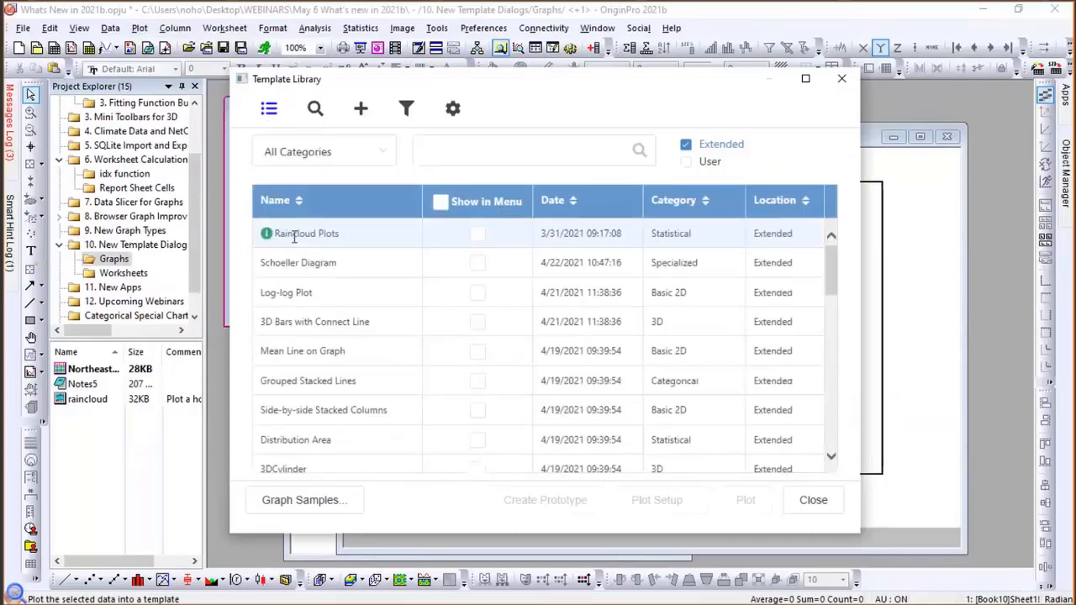
mouse_move(267, 236)
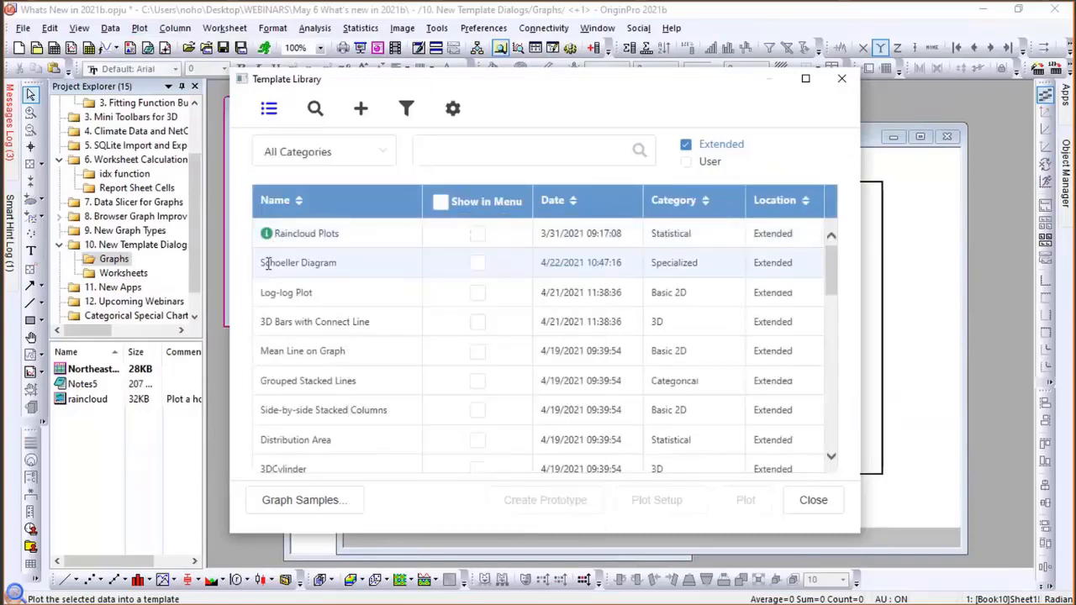
mouse_move(266, 268)
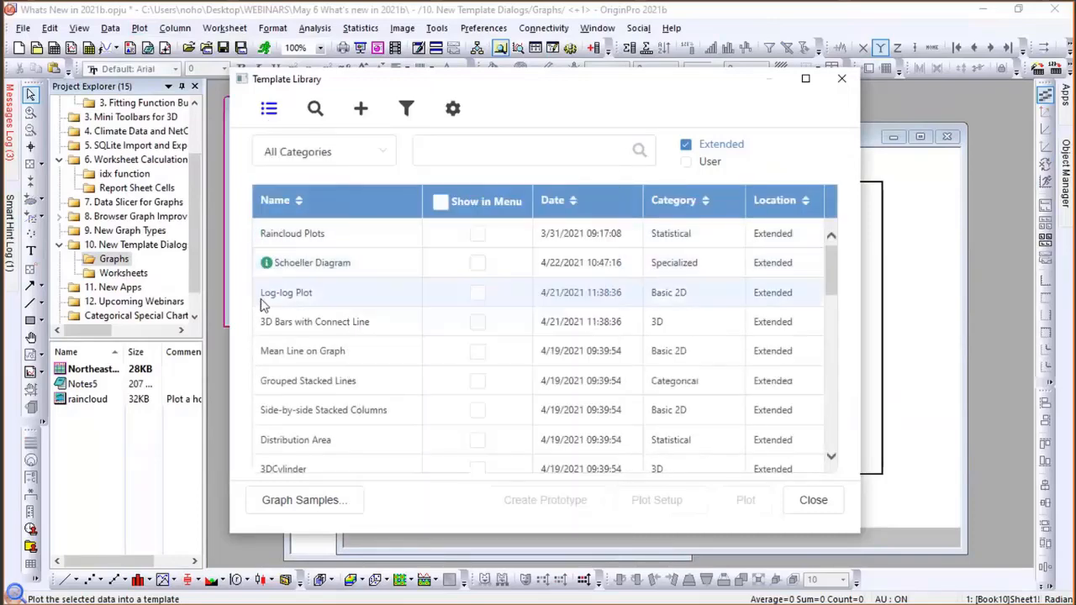
mouse_move(266, 299)
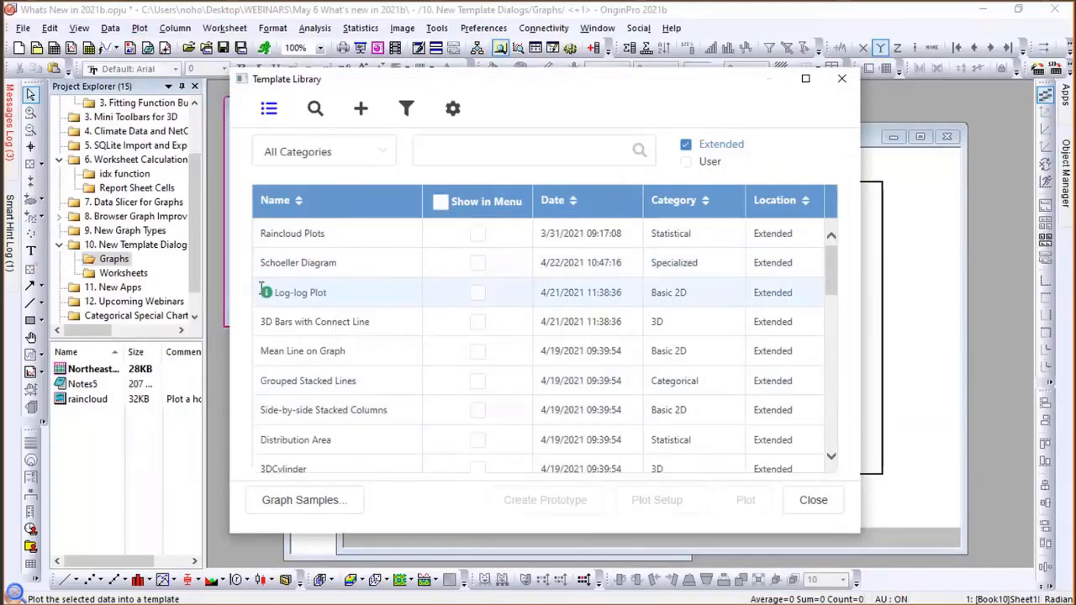
Set Raincloud Plots, Schoeller Diagram, Log-log Plot and Mean Line on Graph to show in the menu, and close the library.
left_click(478, 236)
left_click(479, 236)
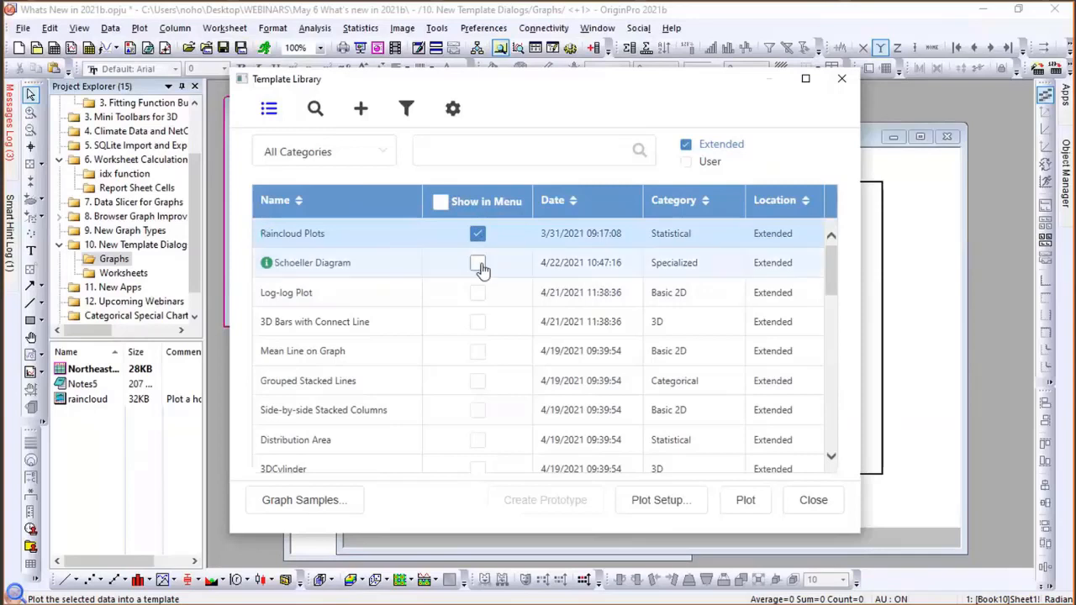
left_click(478, 263)
left_click(478, 293)
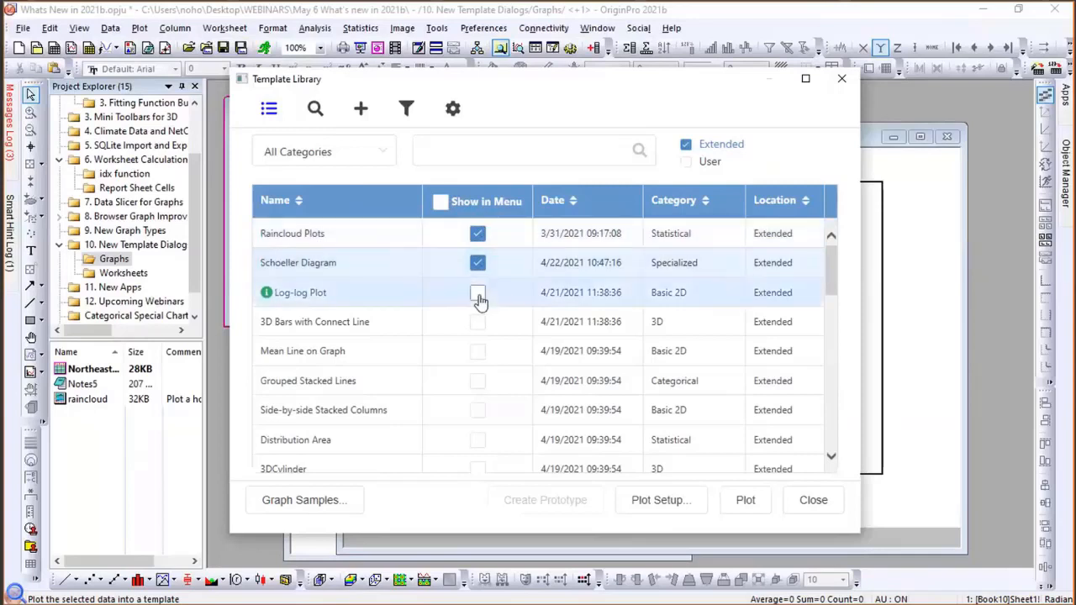
left_click(477, 358)
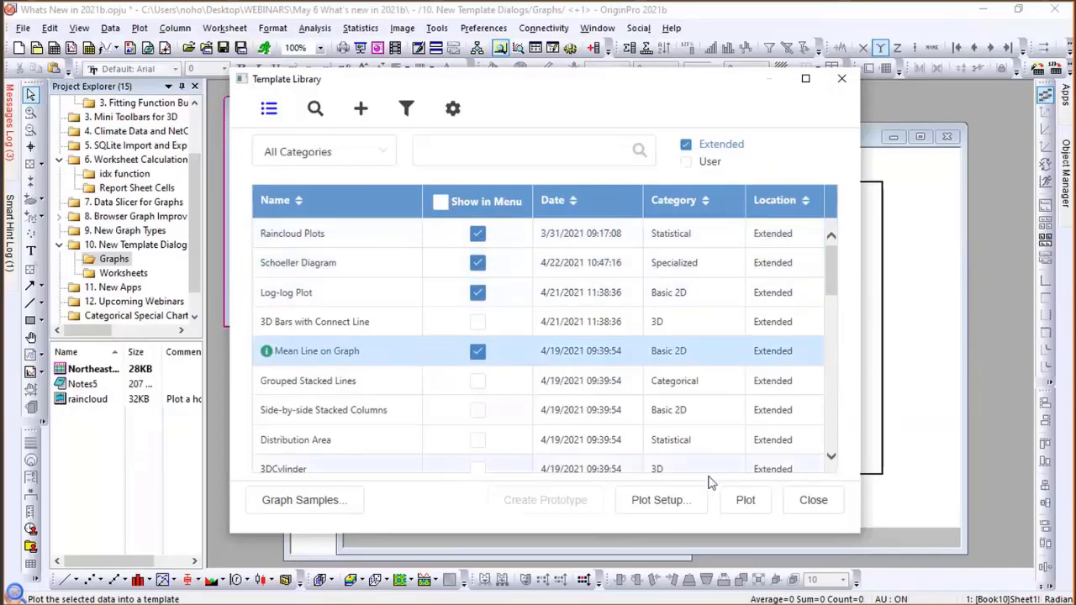
left_click(814, 501)
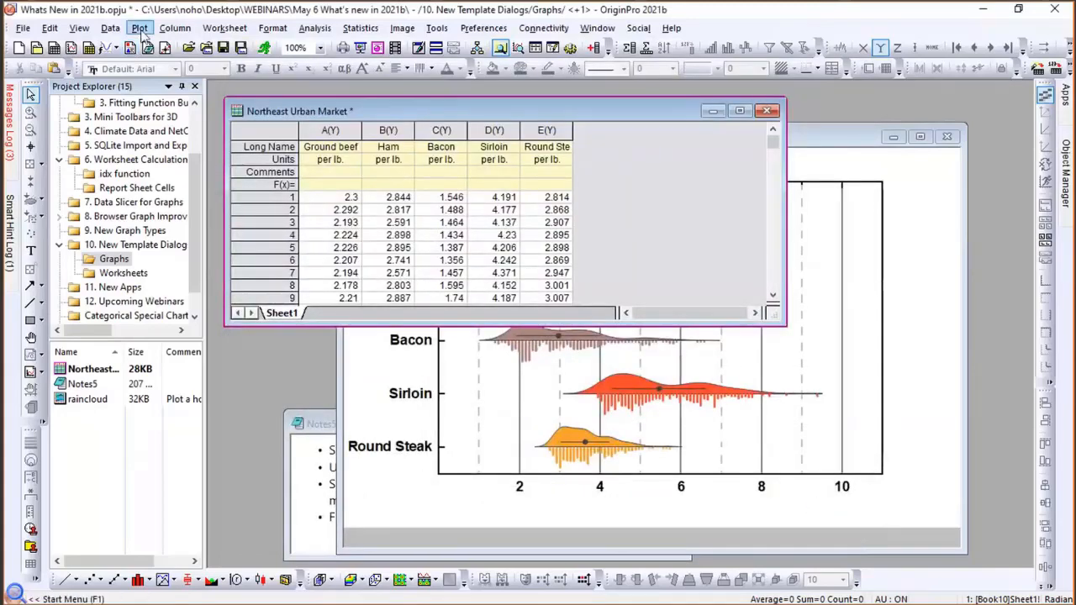
Examine which templates are offered under My Templates for plotting, and view the Categorical graph types.
left_click(139, 27)
mouse_move(206, 324)
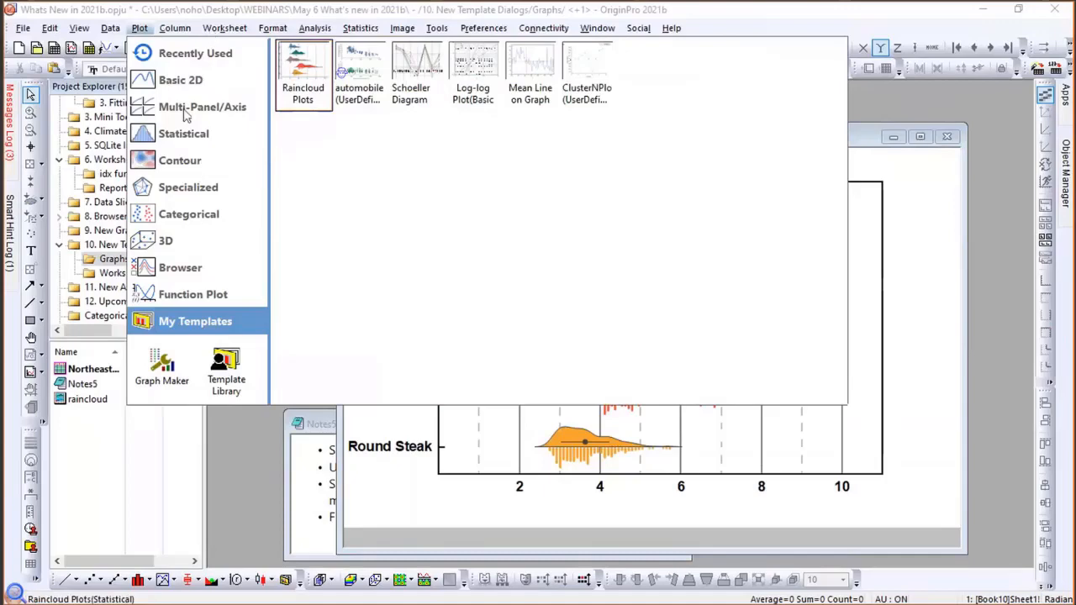
mouse_move(199, 216)
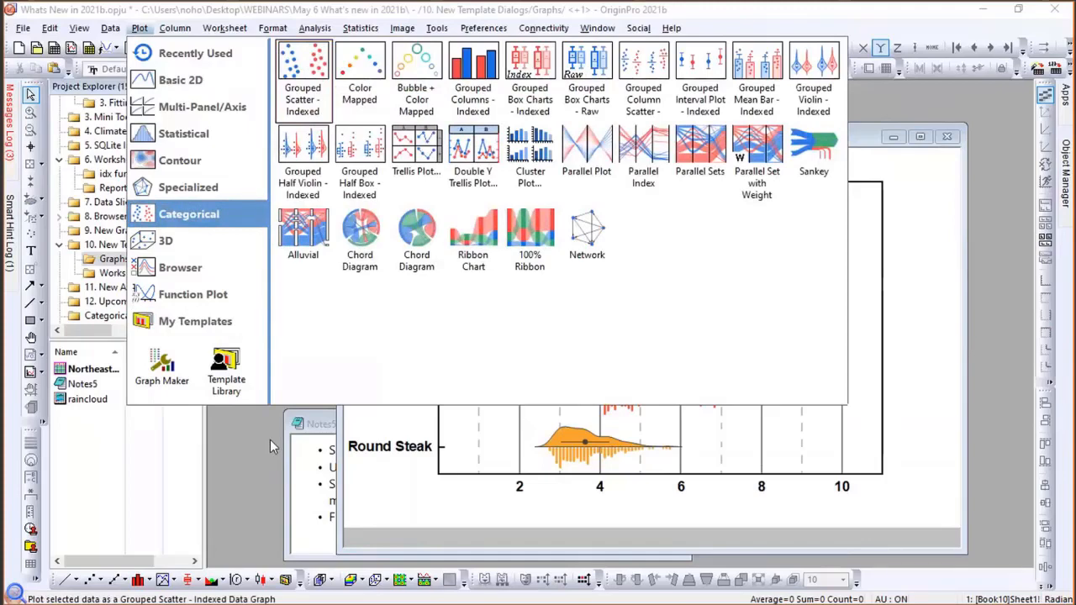
left_click(266, 440)
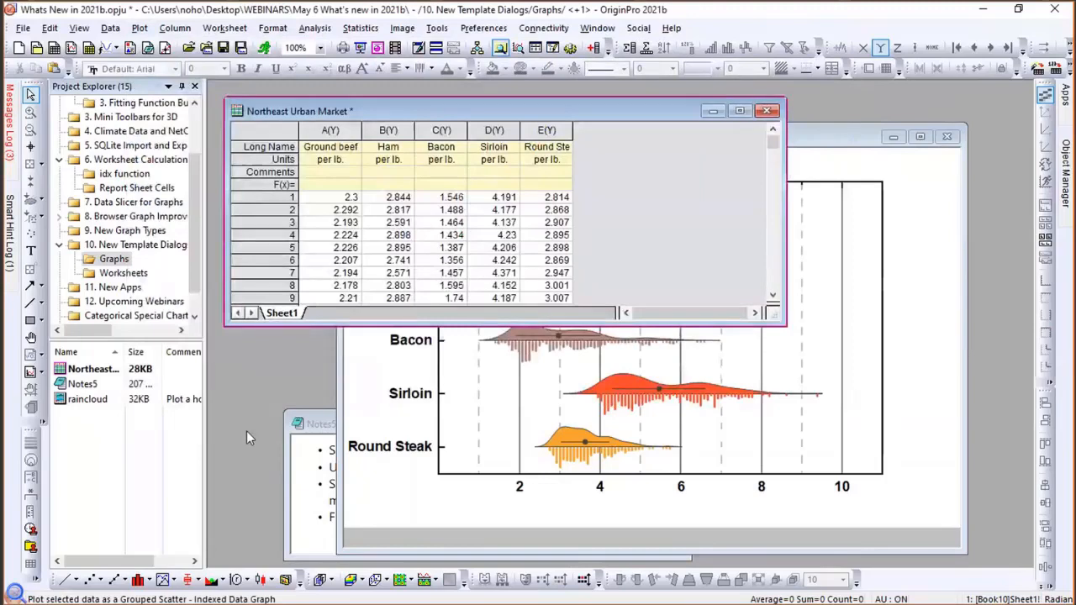
Open the Worksheets folder under 10. New Template Dialogs and browse the templates for a new workbook.
left_click(127, 274)
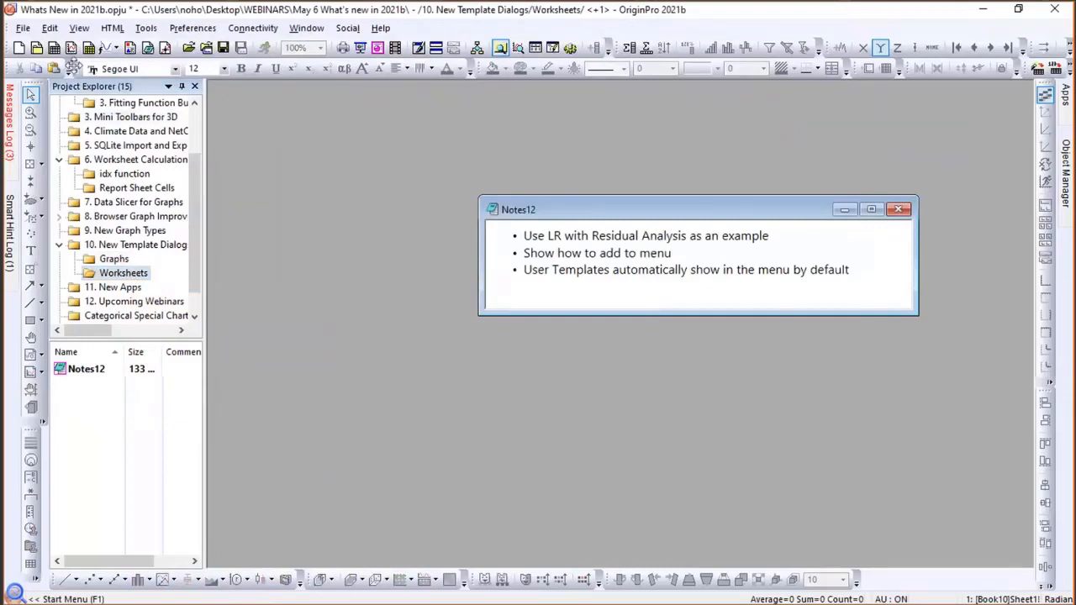
left_click(24, 32)
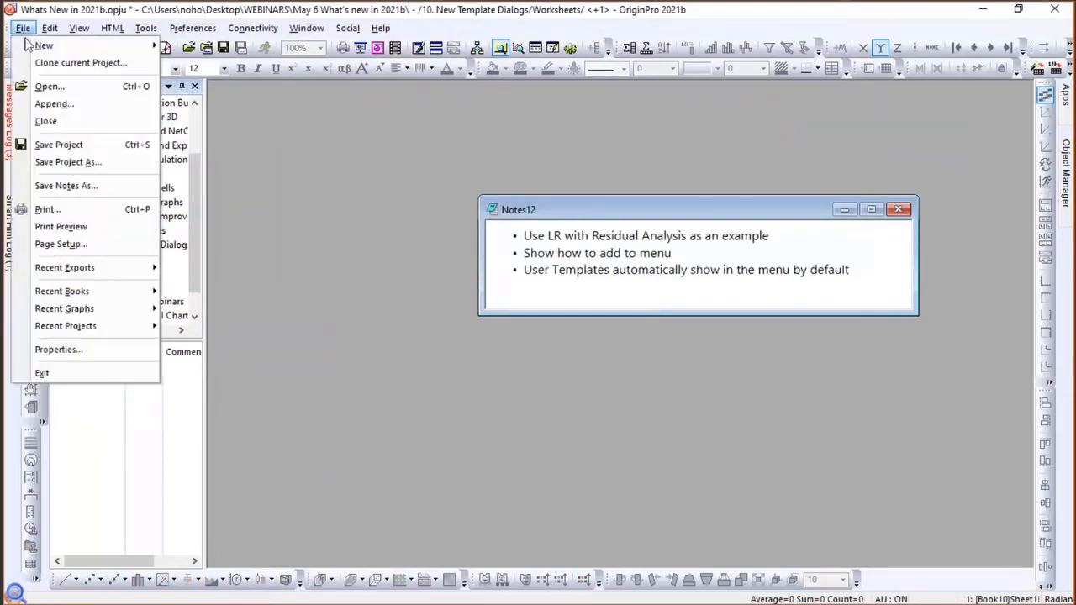
mouse_move(32, 49)
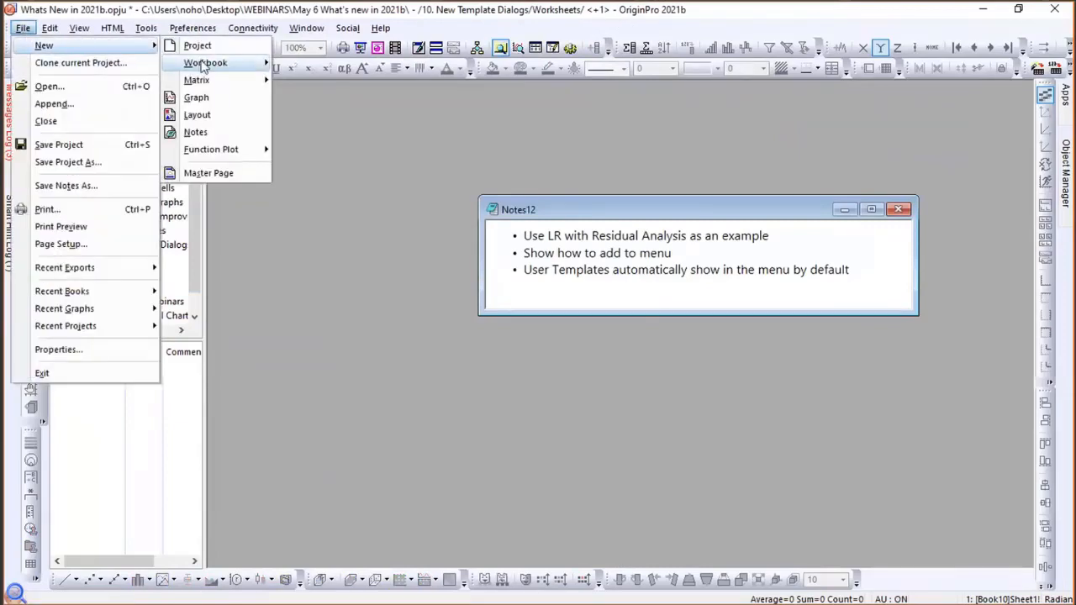
mouse_move(204, 67)
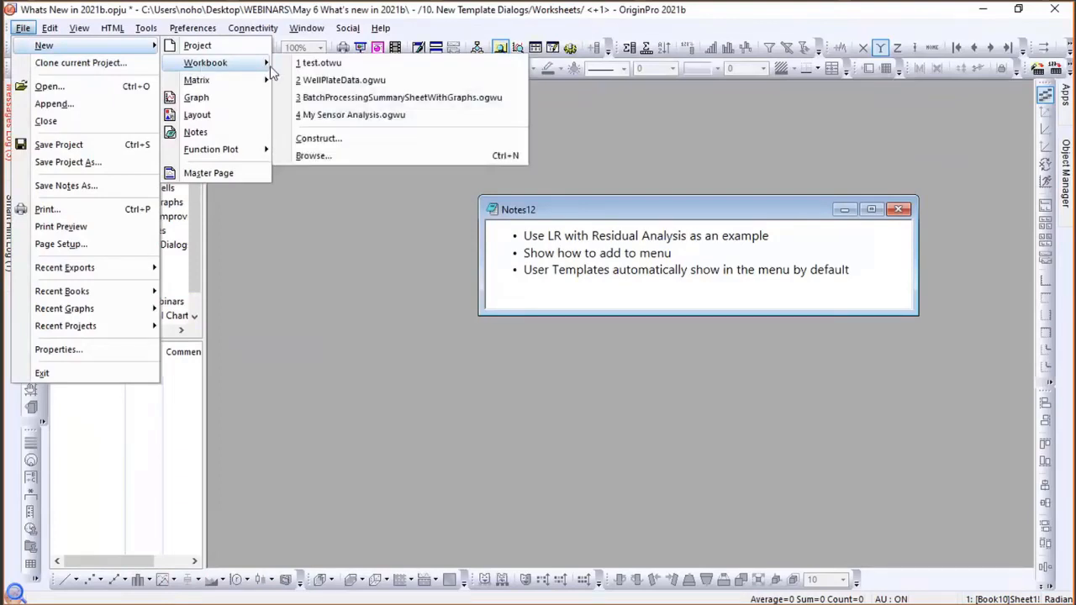
left_click(311, 157)
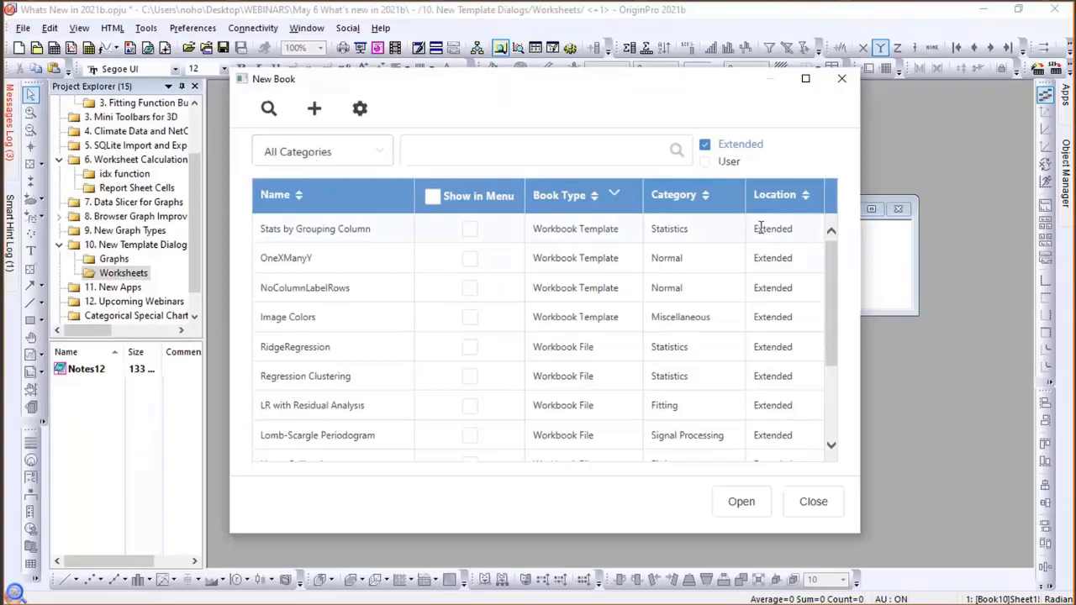
Filter the New Book list to only User templates, and switch it back to only Extended templates.
left_click(706, 163)
left_click(706, 147)
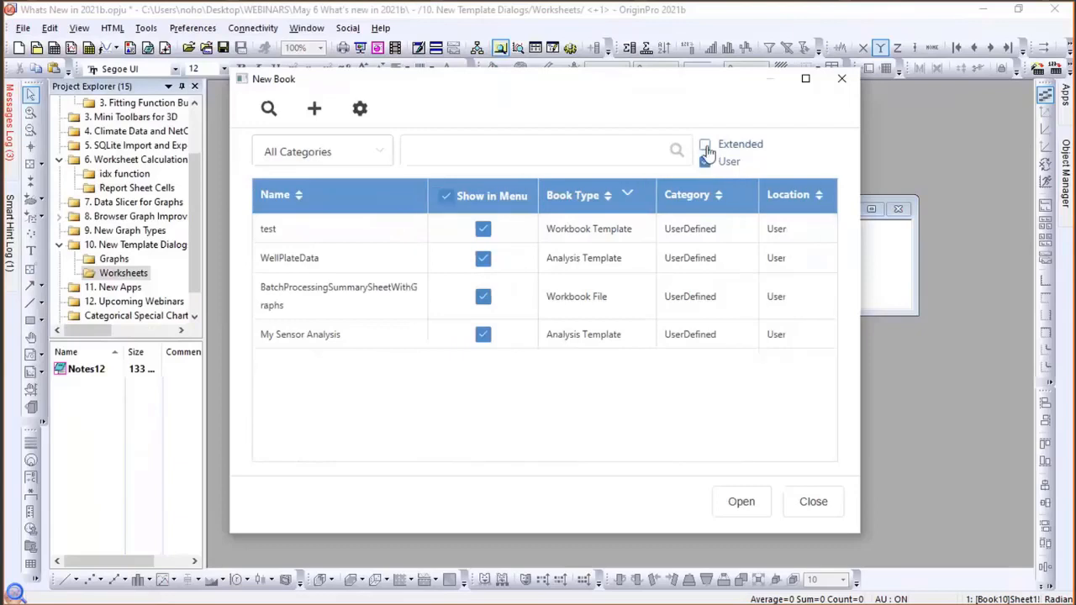
left_click(706, 146)
left_click(706, 162)
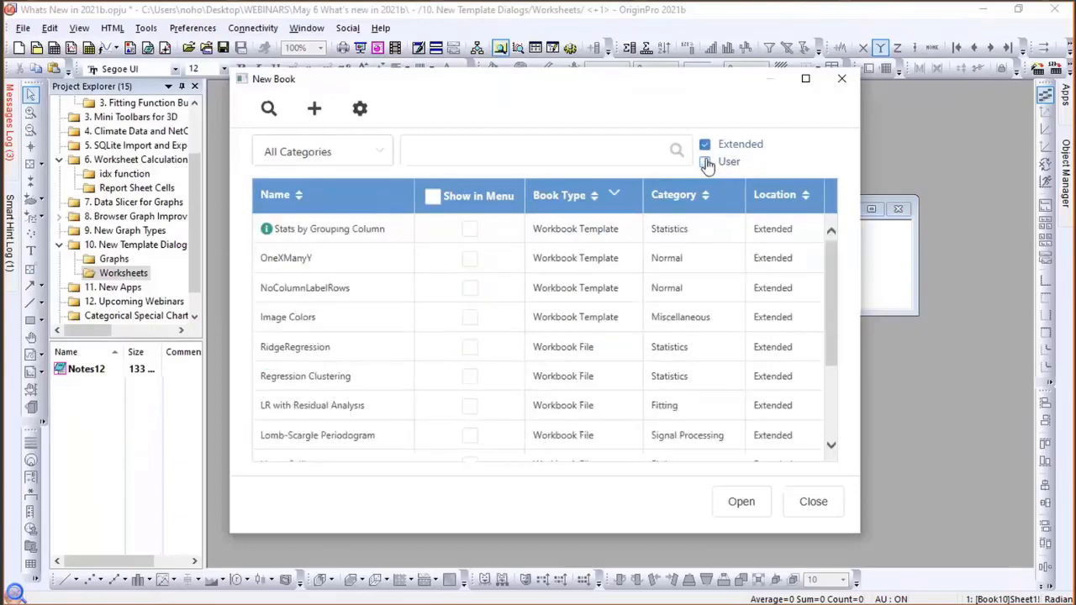
Set the Regression Clustering template to show in the menu, open it as a new workbook, and close the dialog.
mouse_move(271, 236)
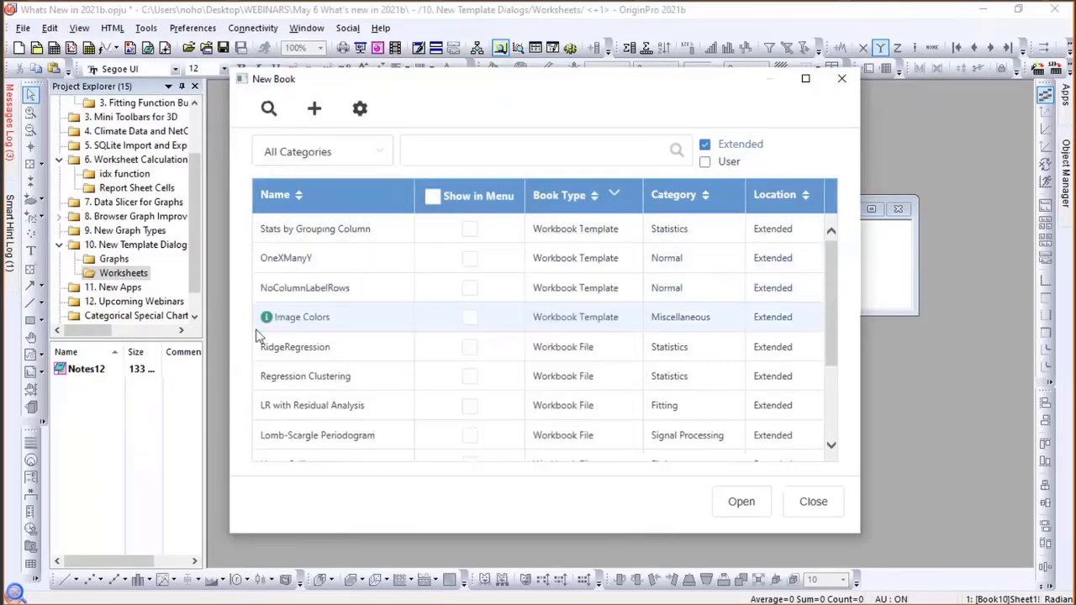
mouse_move(268, 353)
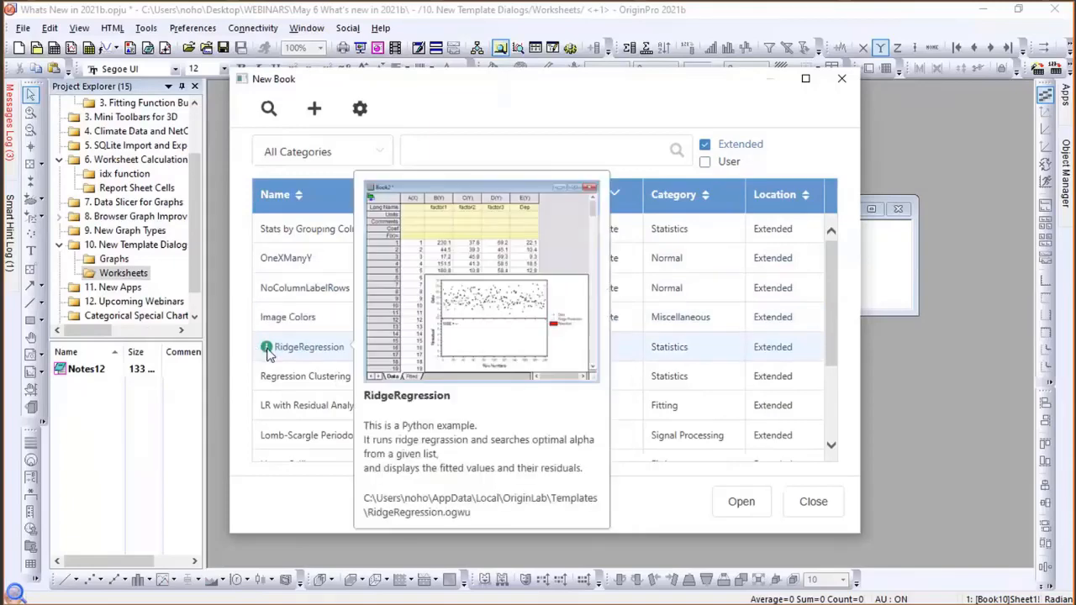
mouse_move(268, 385)
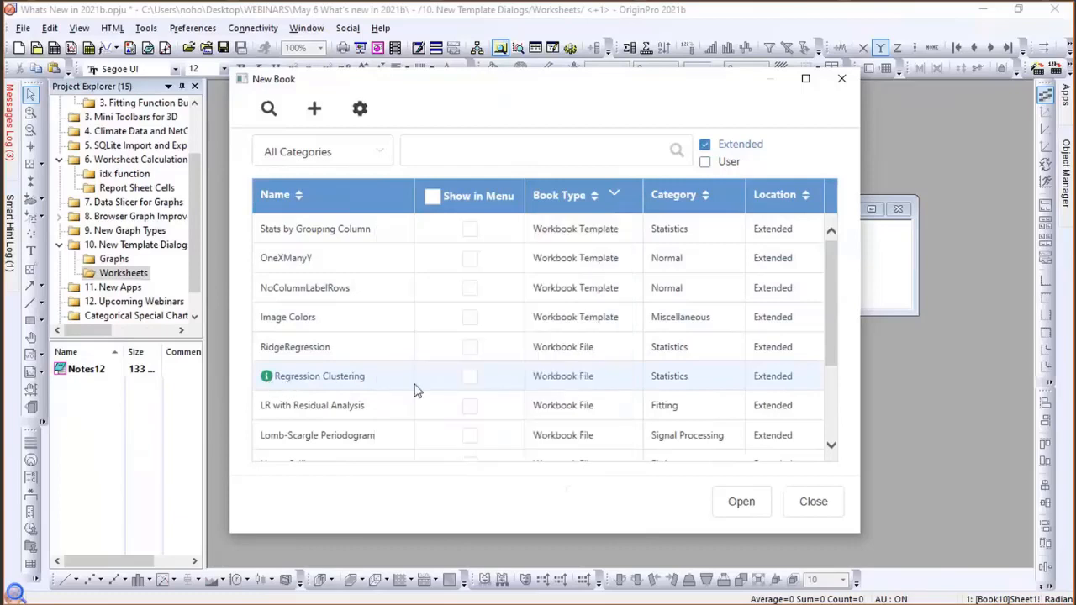
left_click(470, 379)
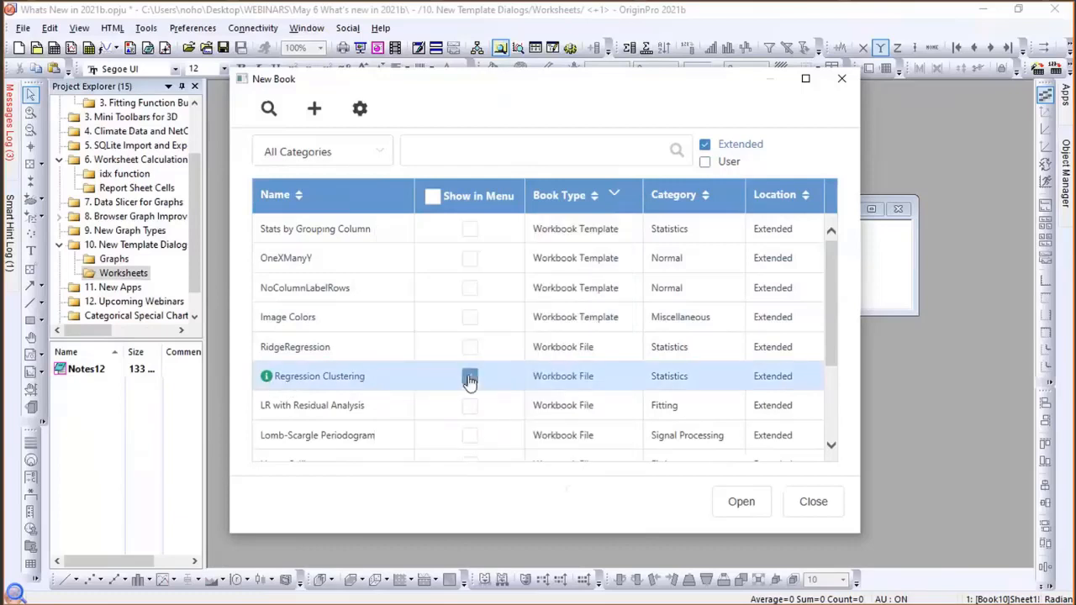
left_click(741, 502)
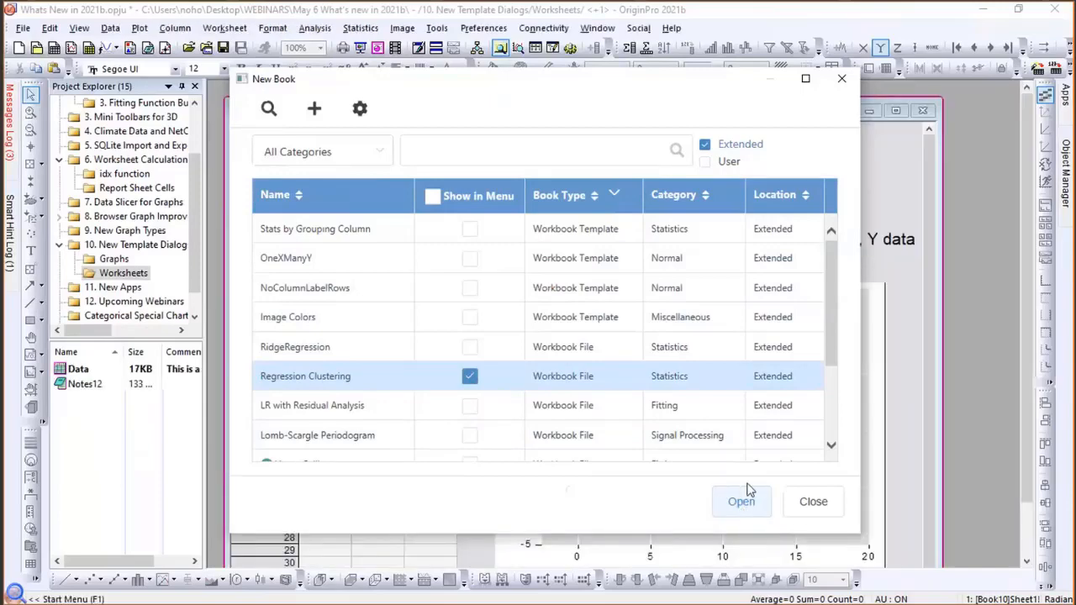
left_click(812, 502)
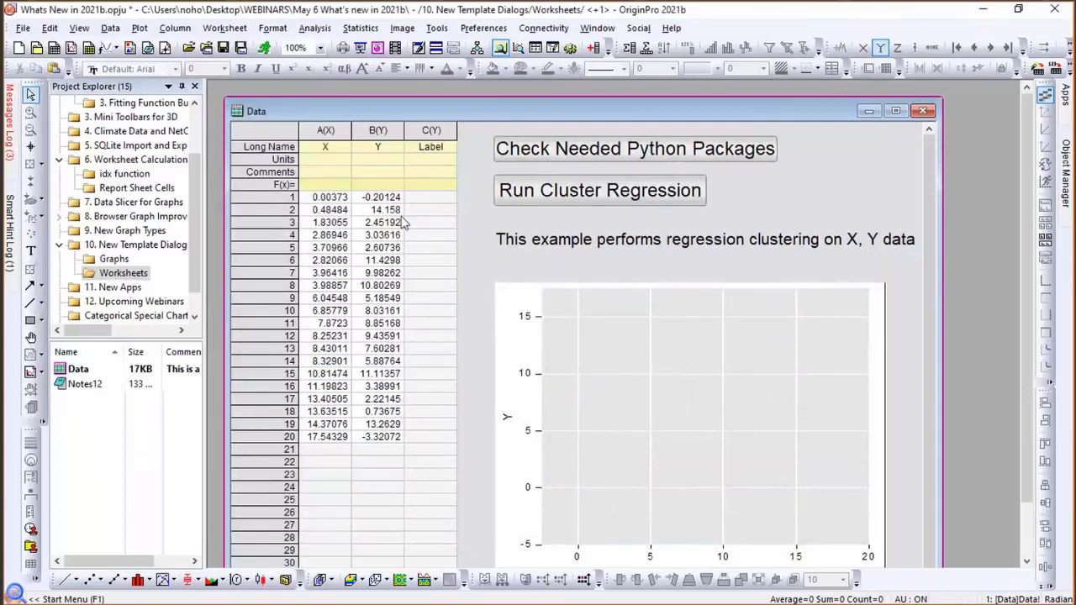
Move the Data workbook aside, and check where Regression Clustering is listed among the new workbook options and in the New Book dialog.
left_click_drag(404, 223, 260, 115)
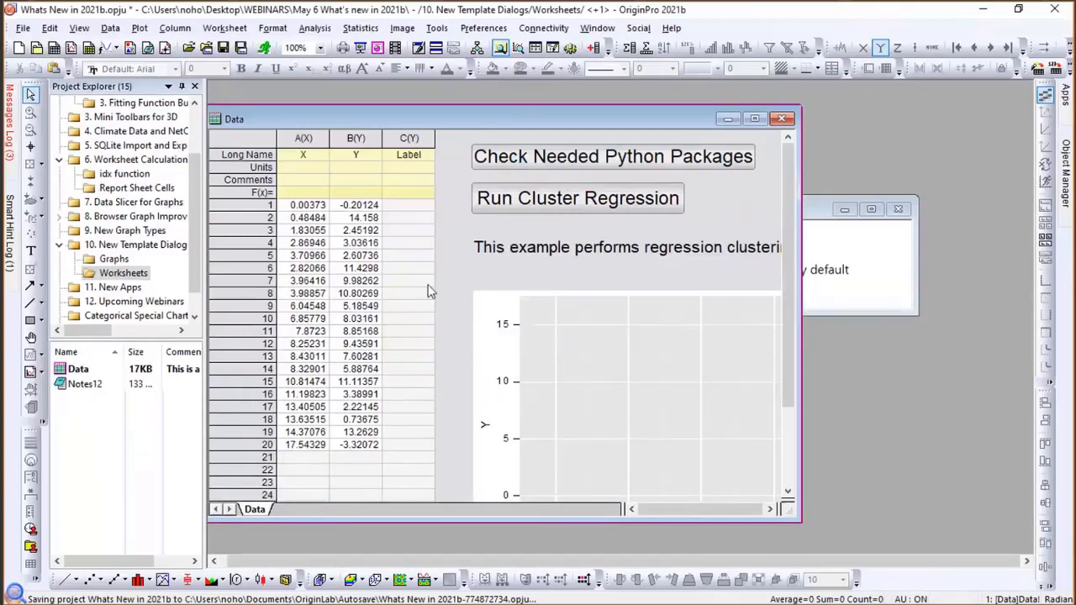
left_click(23, 27)
mouse_move(42, 46)
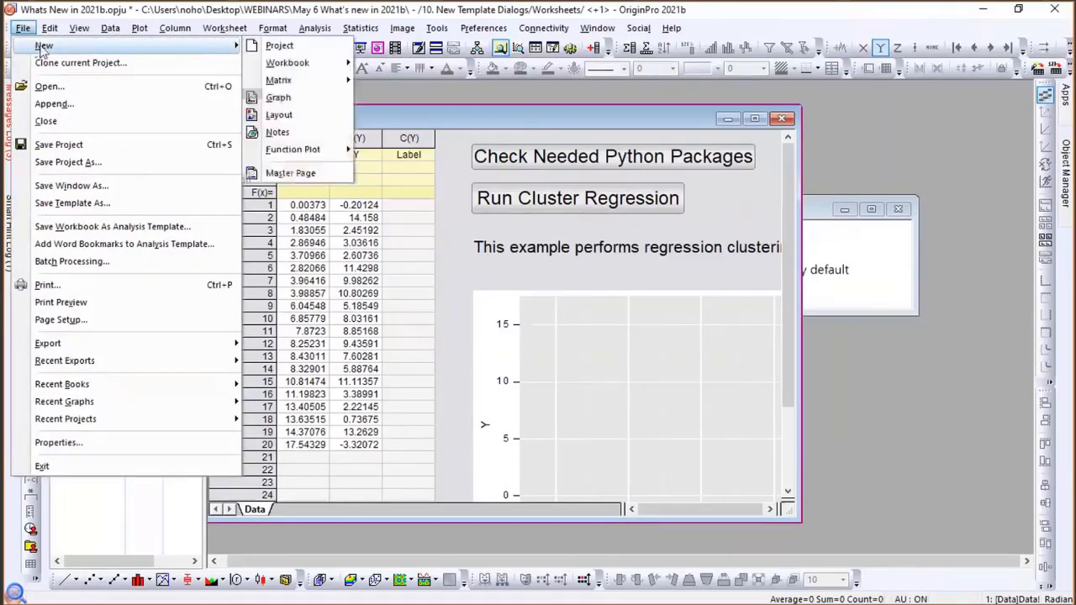
mouse_move(349, 67)
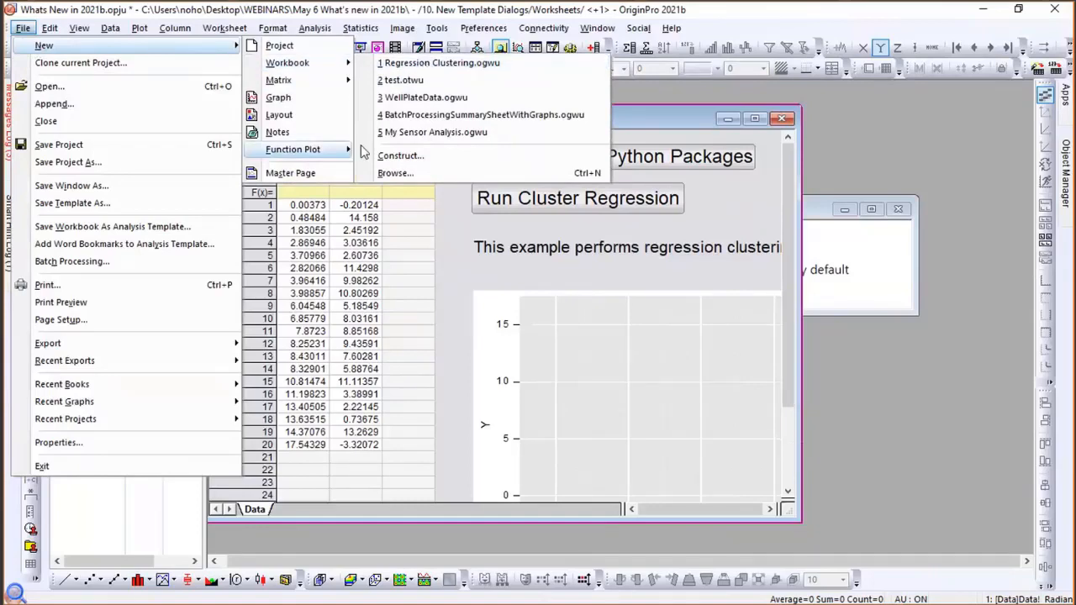
left_click(392, 173)
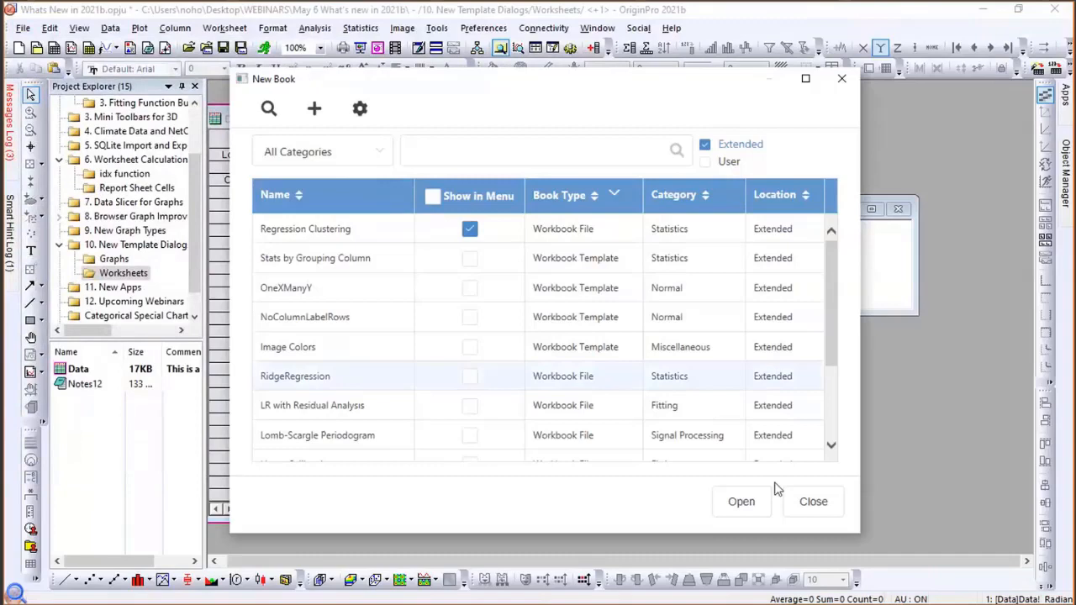
left_click(841, 81)
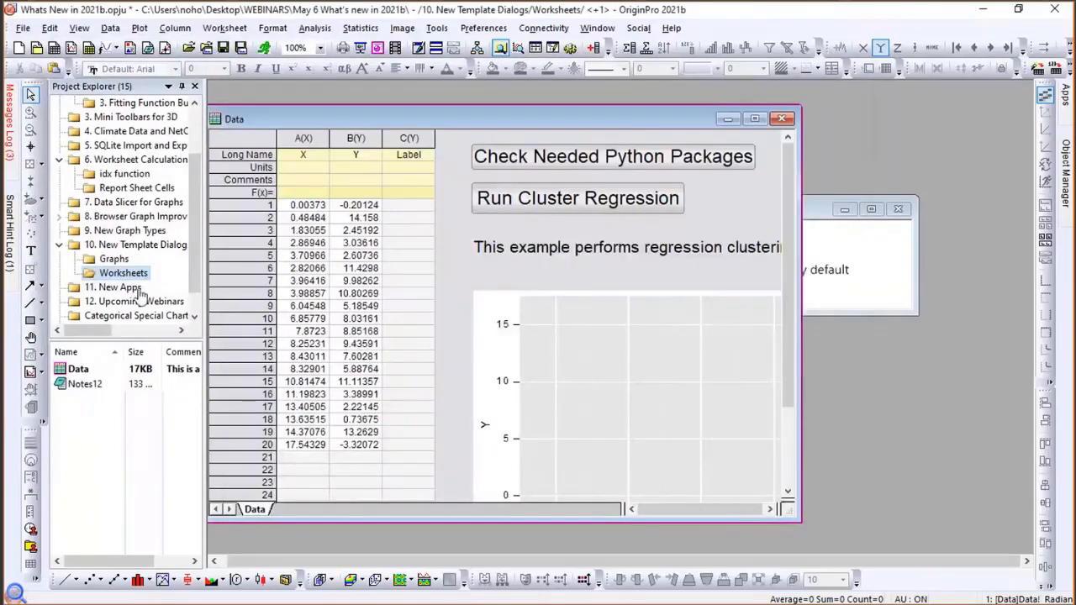
Open the 11. New Apps folder, switch to the Chrome browser, and view the New Apps section of the 2021b page with its picture enlarged.
left_click(141, 294)
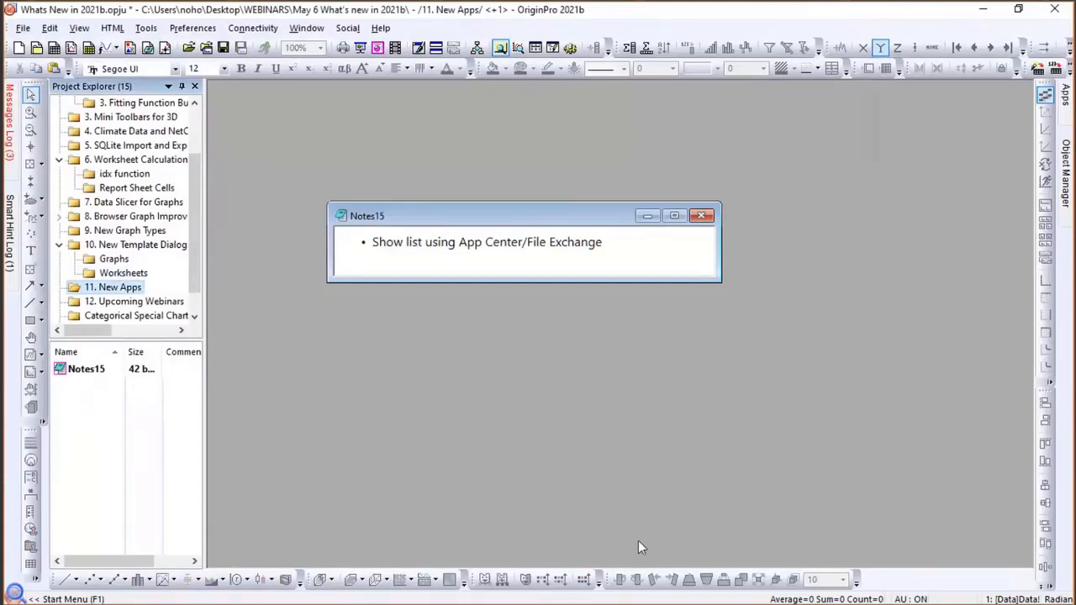
key("alt+Tab")
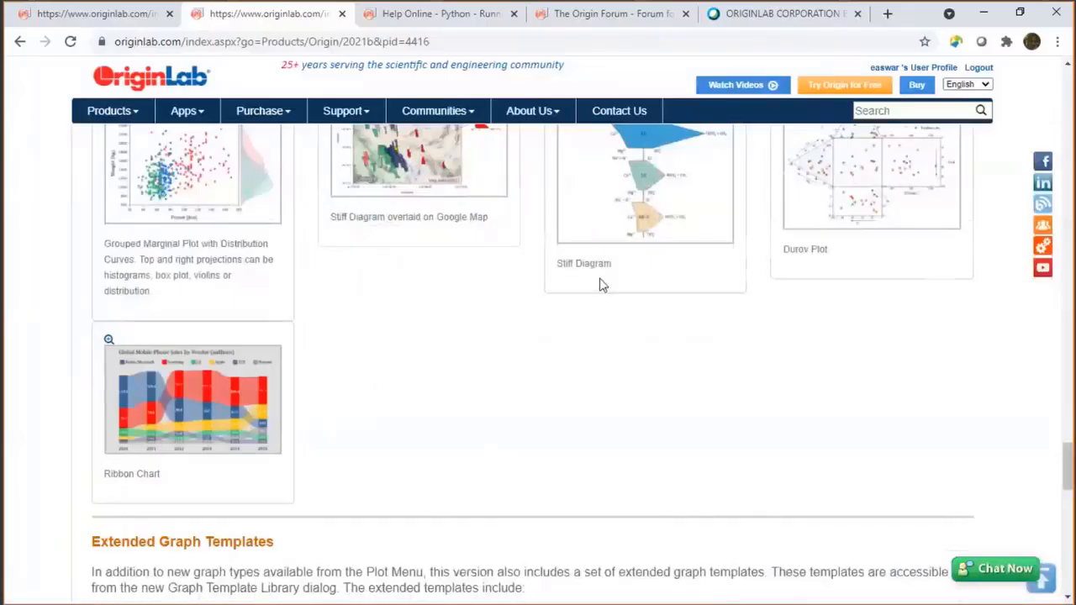
scroll(598, 284, "down", 10)
scroll(600, 286, "up", 1)
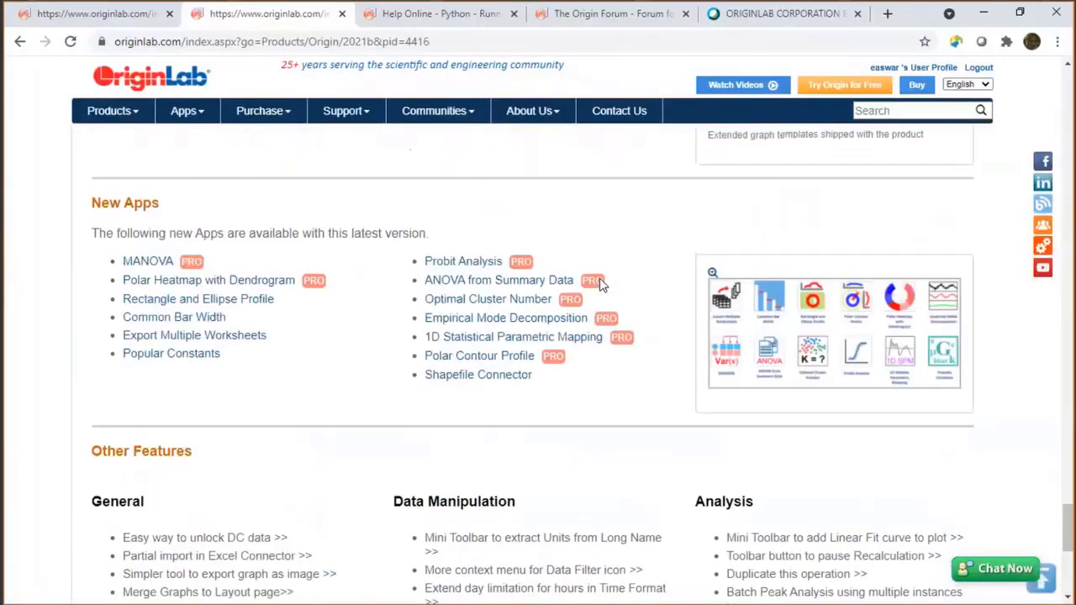
left_click(719, 370)
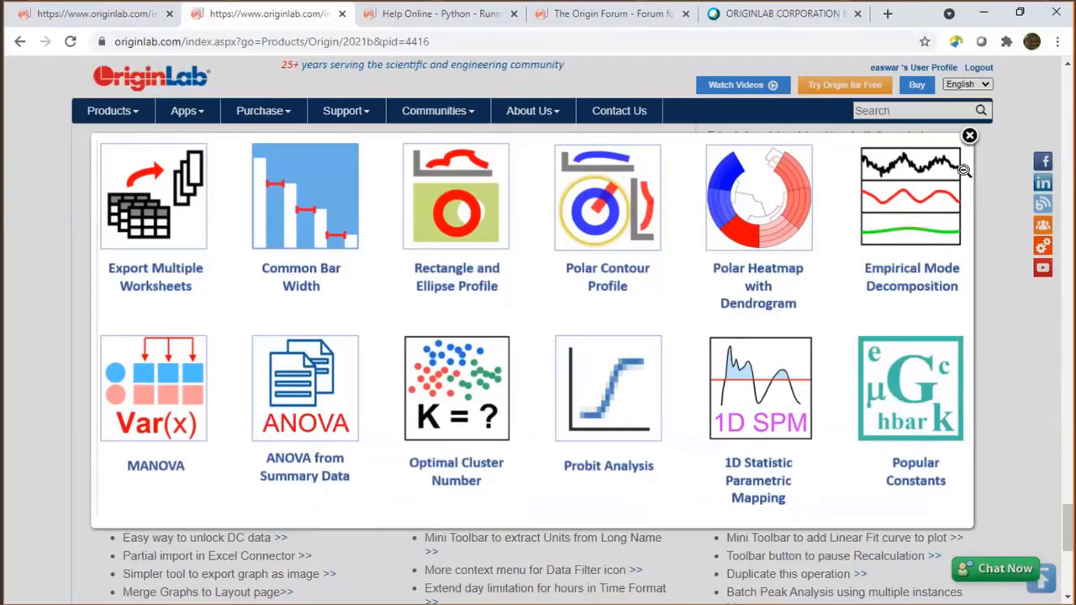
left_click(970, 136)
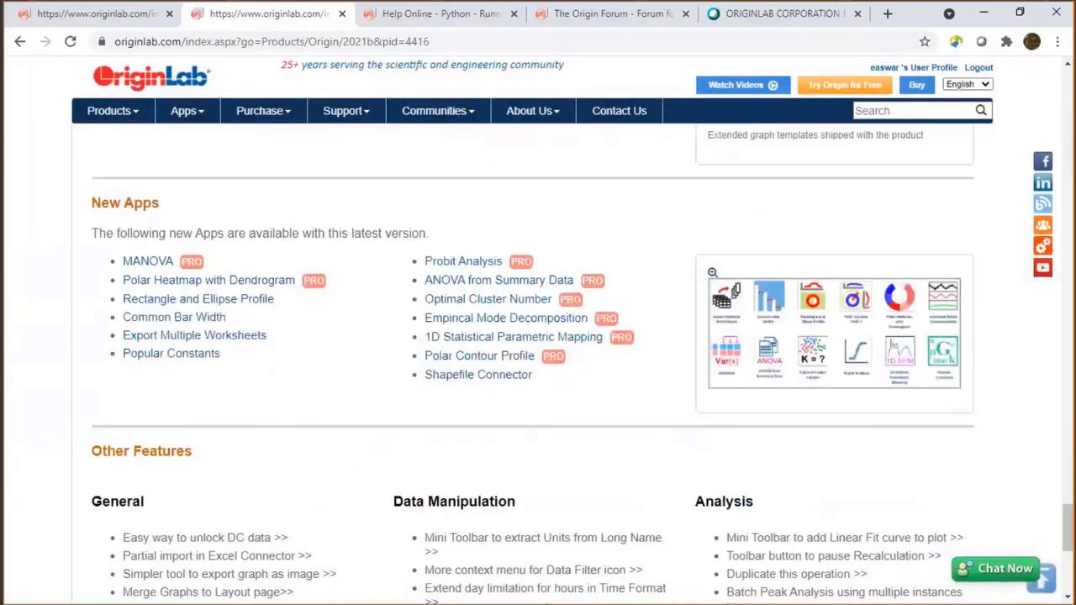
Switch back to OriginPro, open the App Center, and look through the newest apps.
key("alt+Tab")
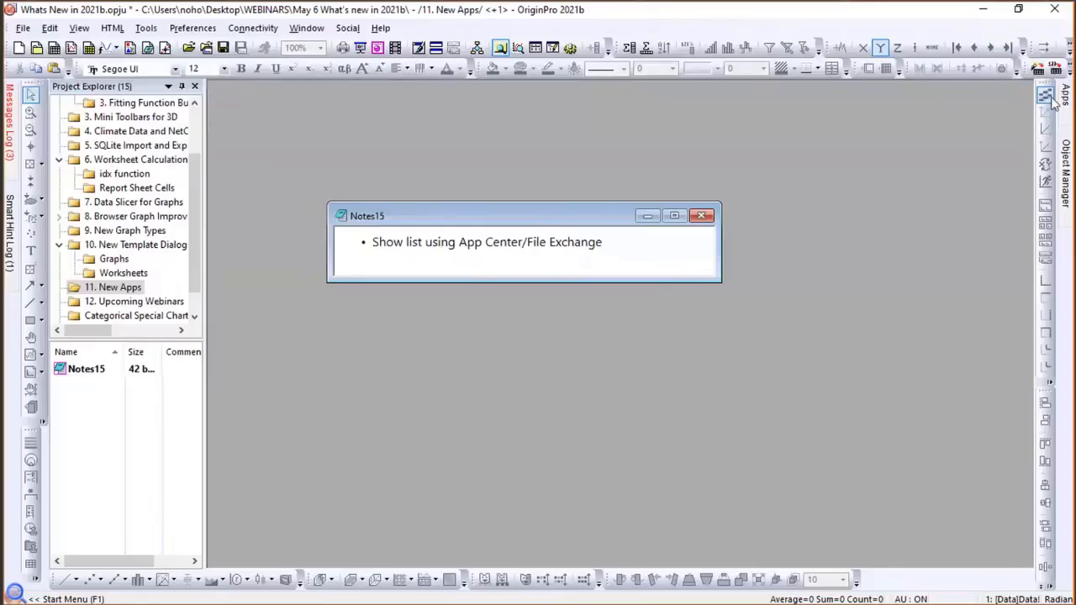
mouse_move(1067, 99)
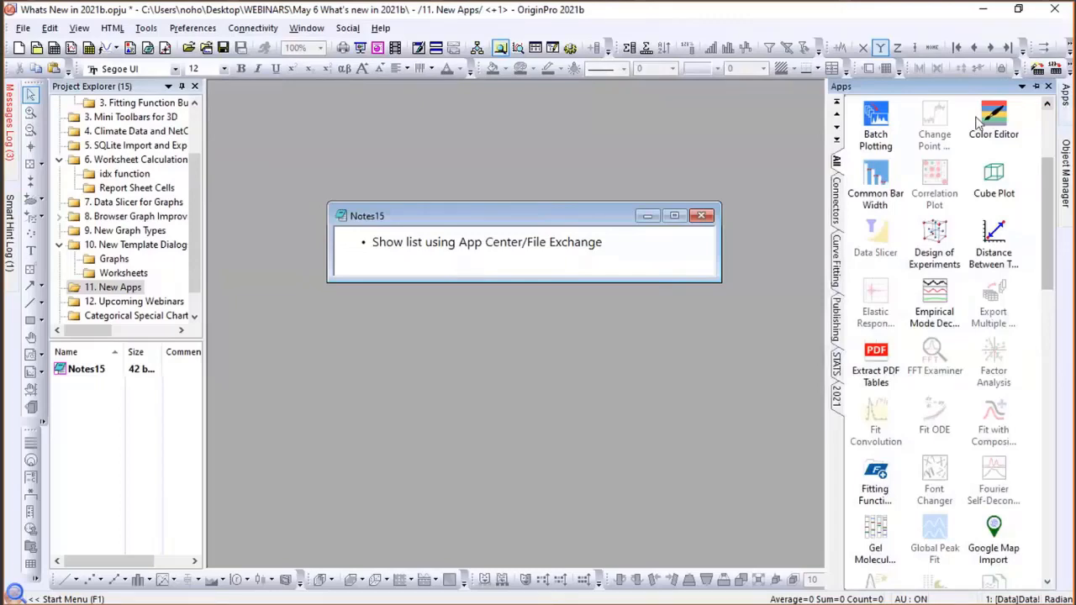
scroll(967, 193, "up", 3)
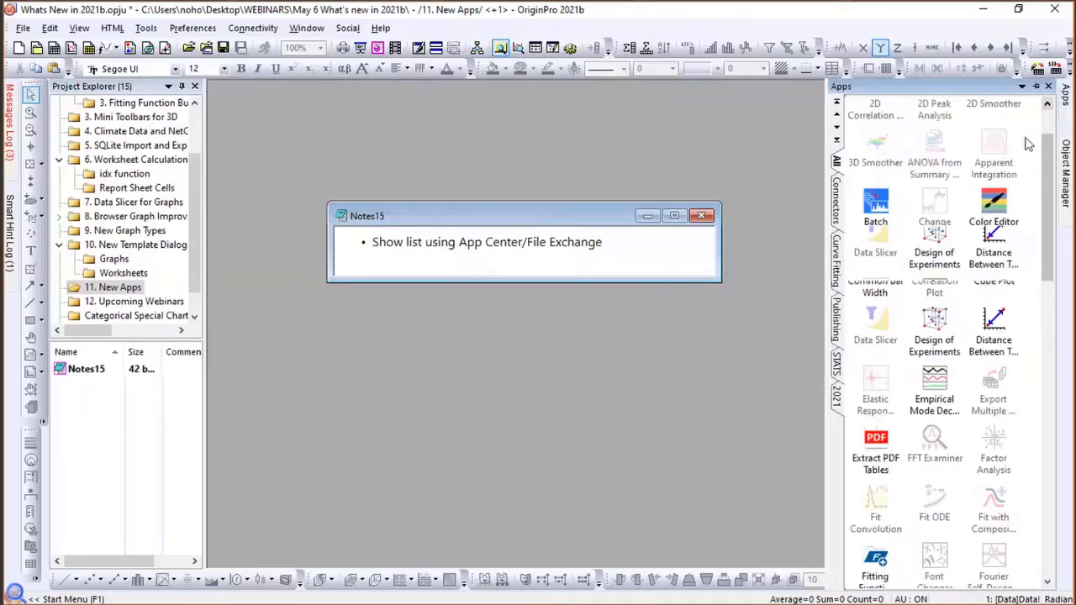
left_click(880, 117)
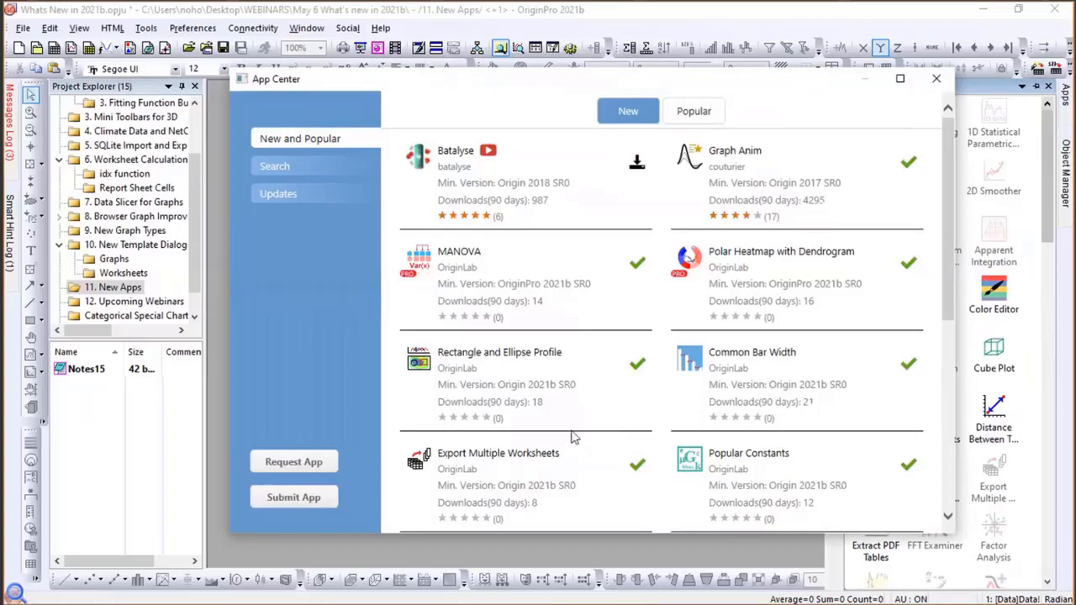
scroll(572, 435, "down", 3)
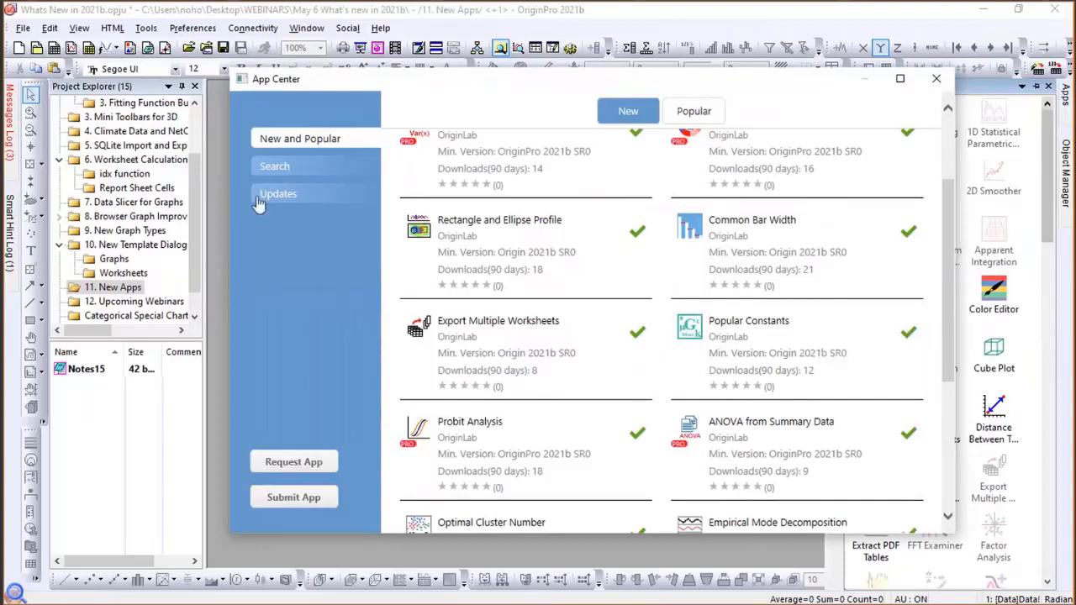
Search the App Center for "stats" and look through the matching apps.
left_click(275, 167)
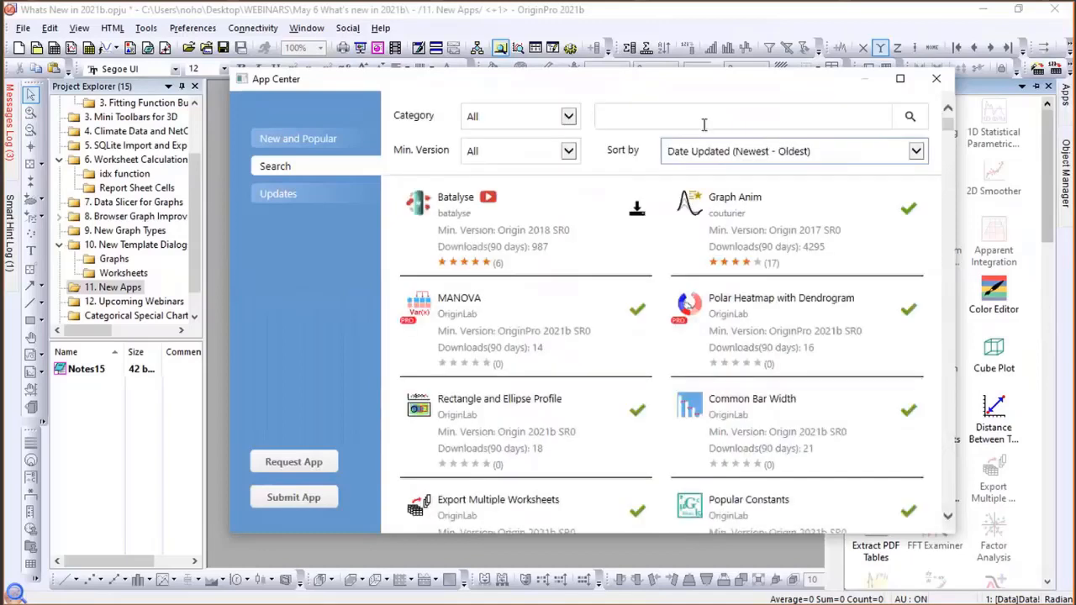
left_click(698, 122)
type("stt")
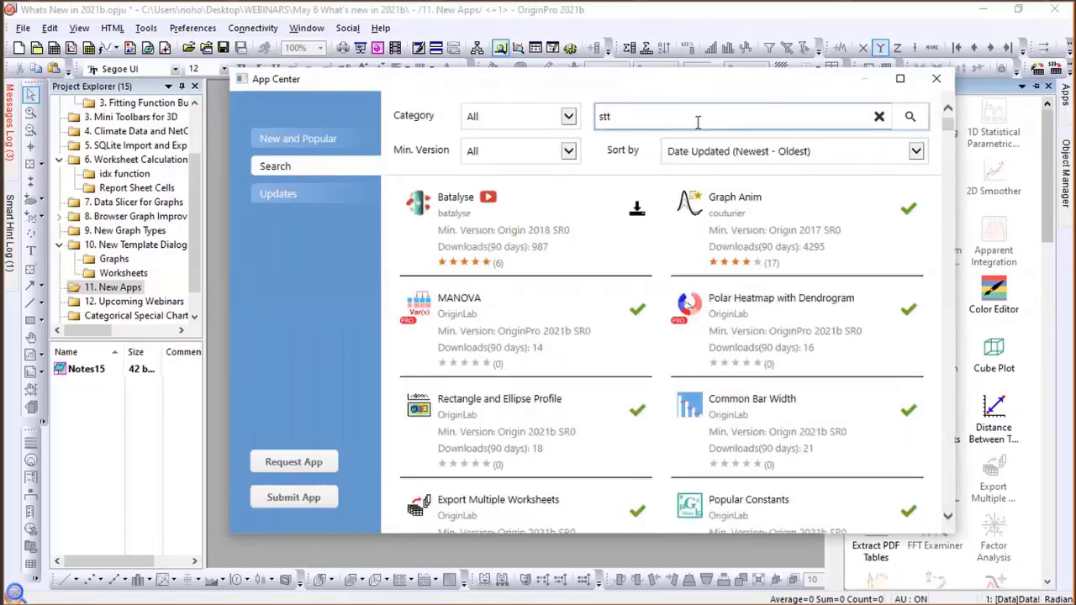
key("BackSpace")
type("ats")
left_click(908, 119)
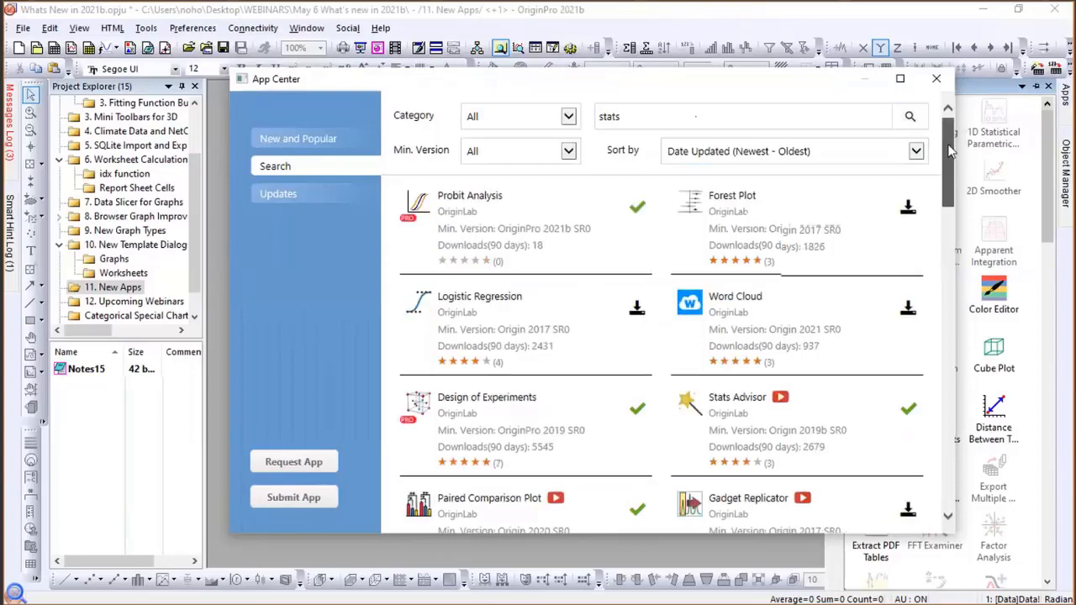
mouse_move(950, 150)
left_mouse_down()
mouse_move(953, 395)
mouse_move(948, 135)
left_mouse_up()
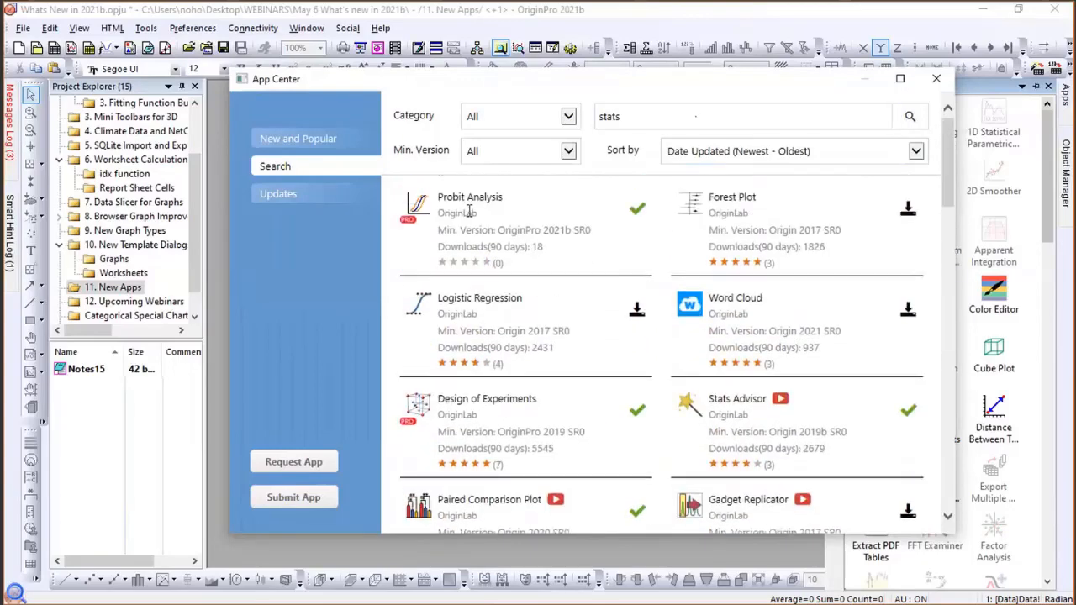
Close the App Center and look over the installed apps in the Apps gallery.
left_click(940, 79)
scroll(995, 328, "down", 5)
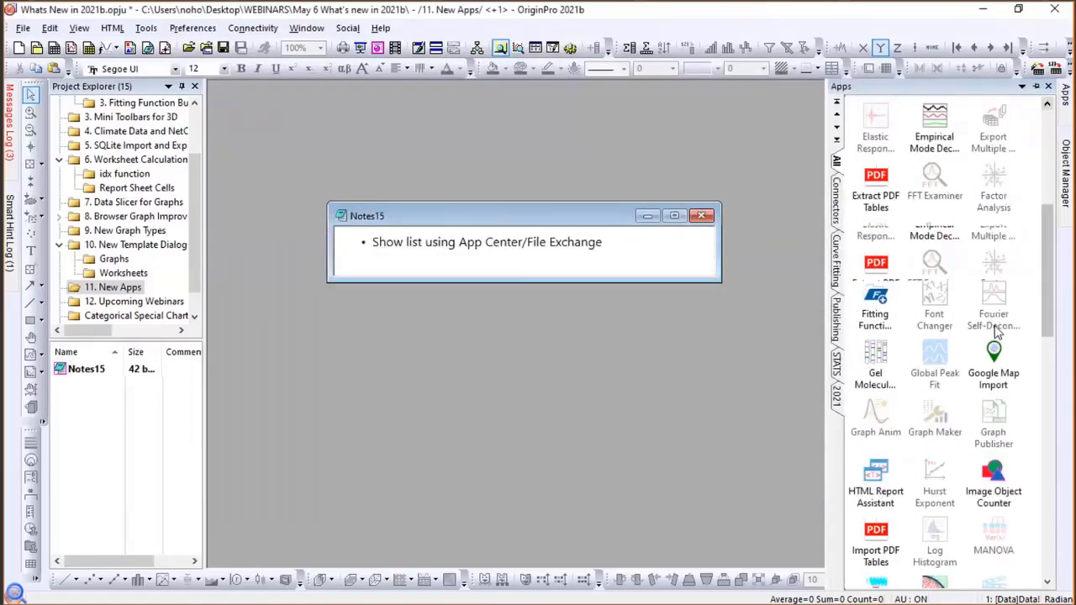
scroll(995, 331, "down", 3)
scroll(995, 331, "down", 3)
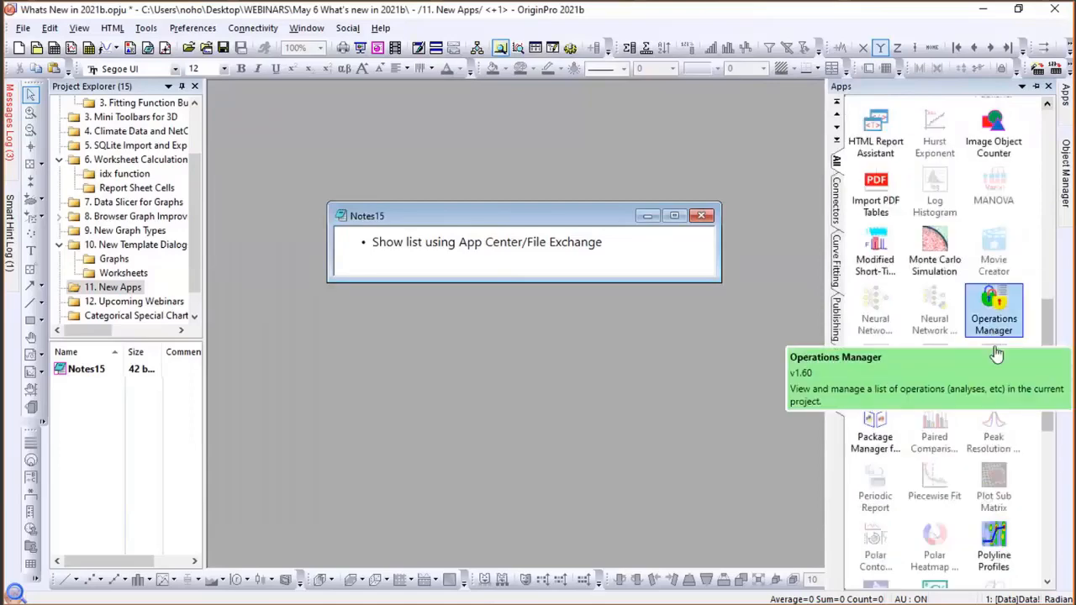
scroll(1019, 217, "up", 12)
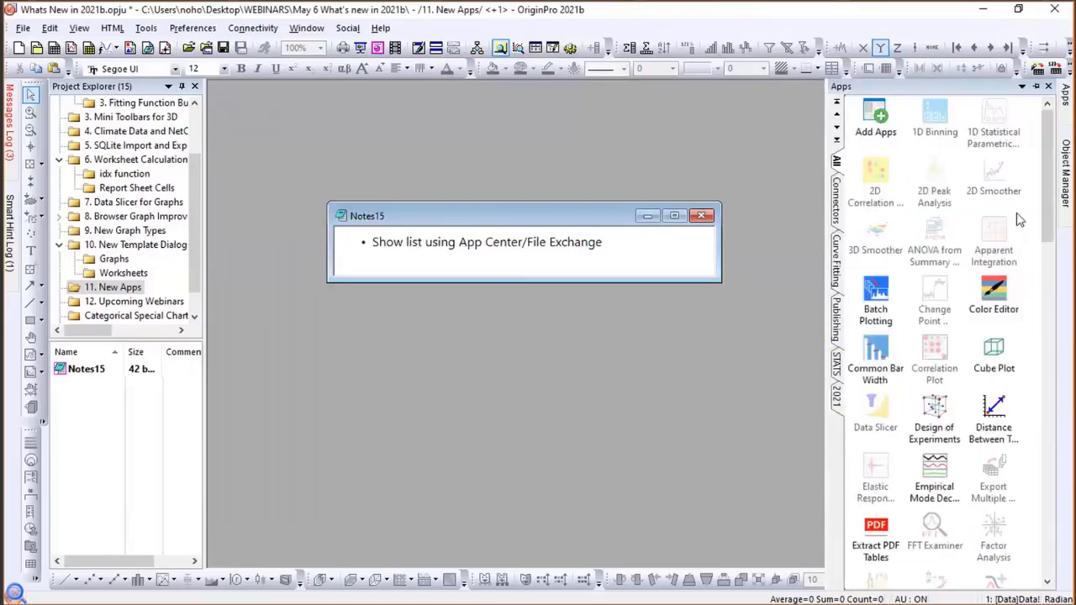
Check the context options of an app in the Apps gallery and sort the apps alphabetically.
right_click(953, 166)
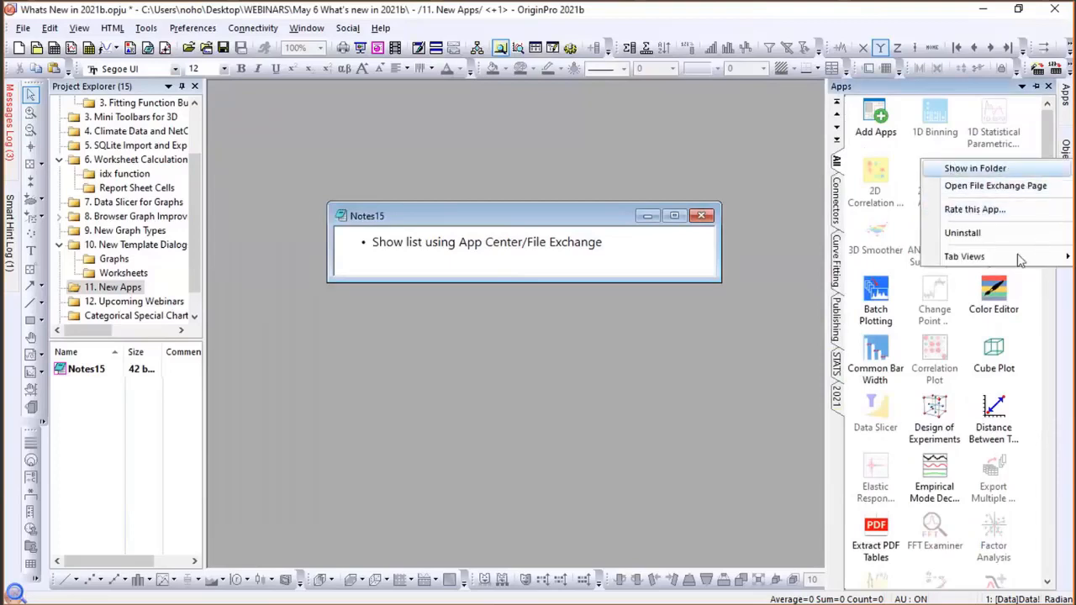
mouse_move(966, 263)
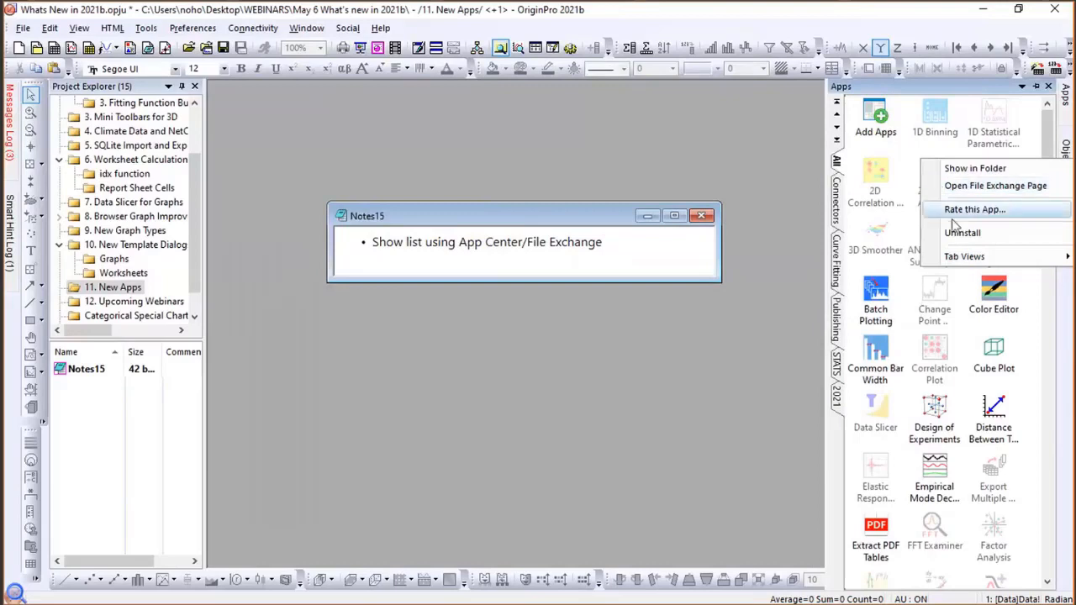
right_click(914, 149)
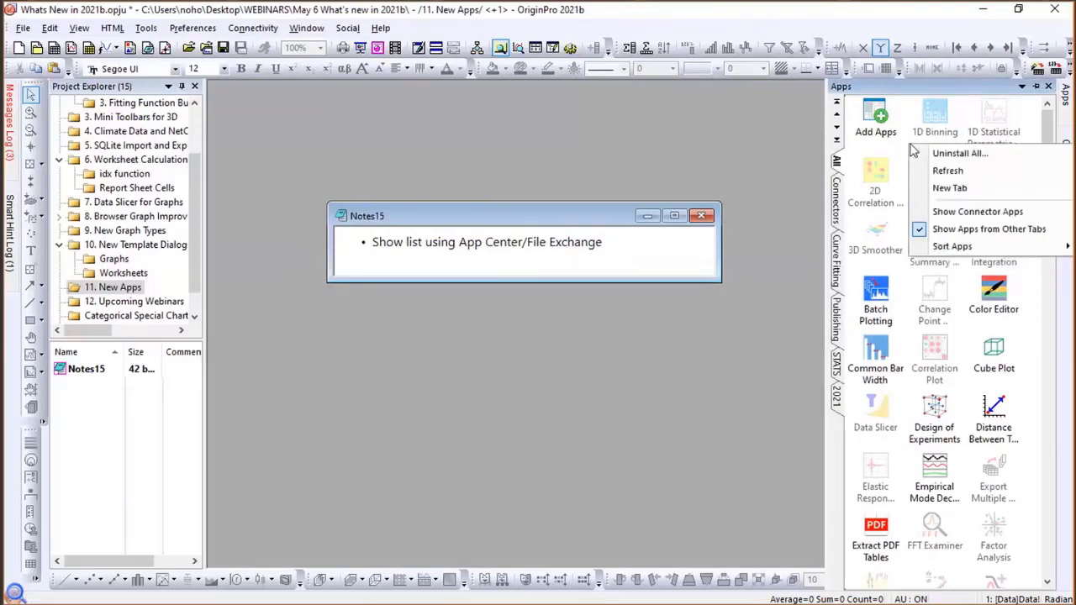
mouse_move(959, 251)
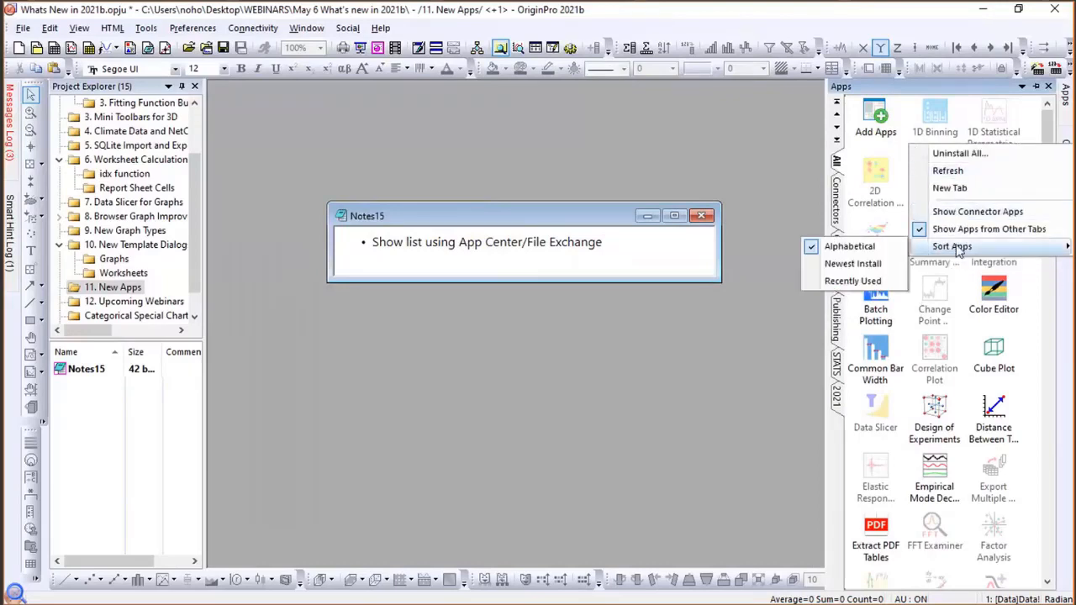
left_click(851, 246)
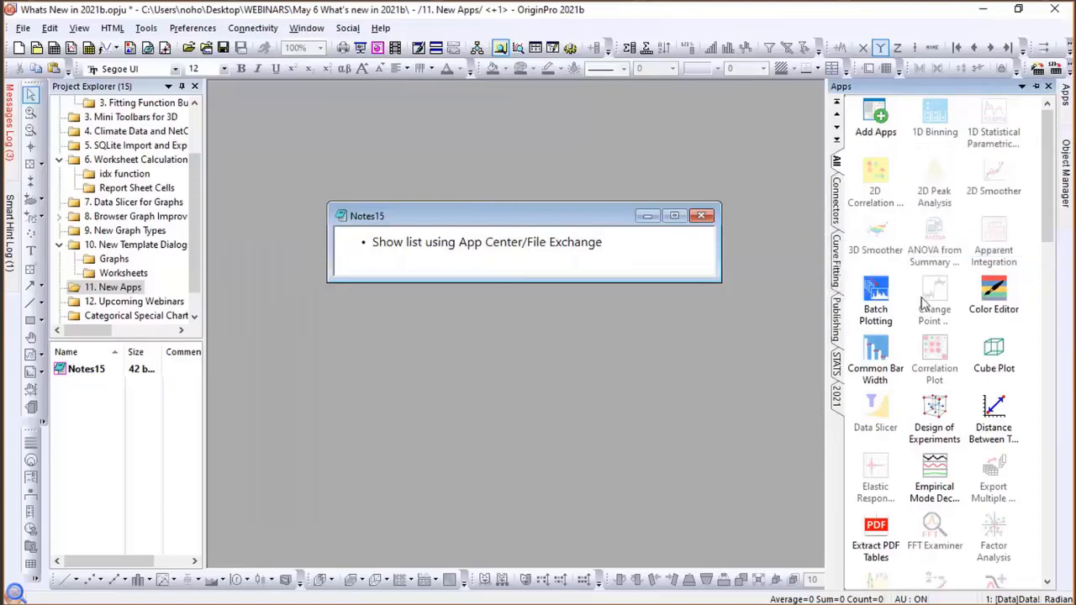
Find Popular Constants among the installed apps, open it to view its constants table, and close it.
scroll(923, 303, "down", 5)
scroll(924, 302, "down", 6)
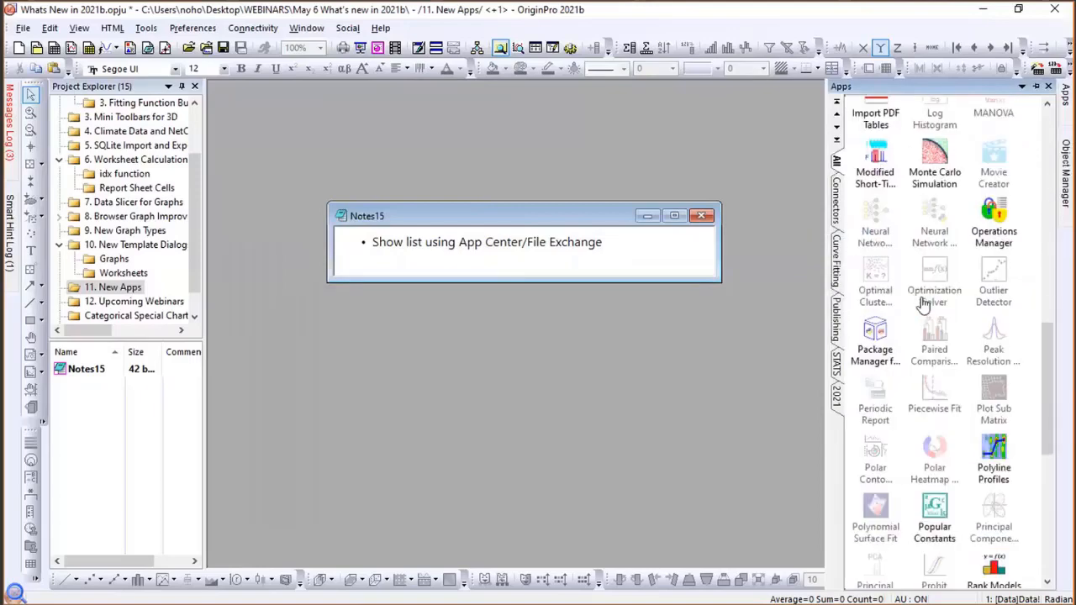
scroll(923, 303, "down", 3)
scroll(923, 303, "down", 1)
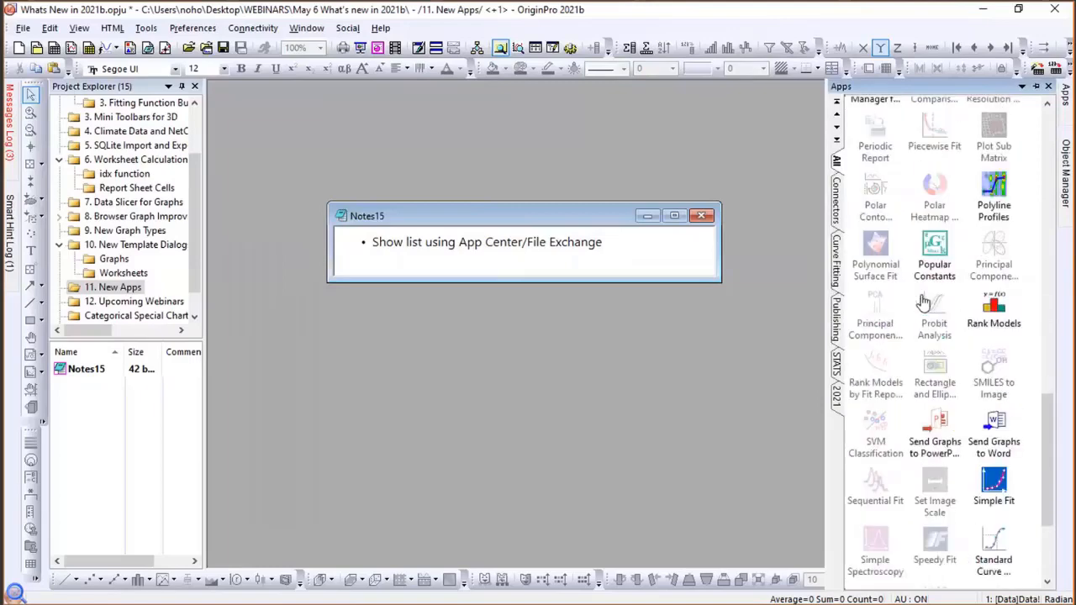
left_click(933, 253)
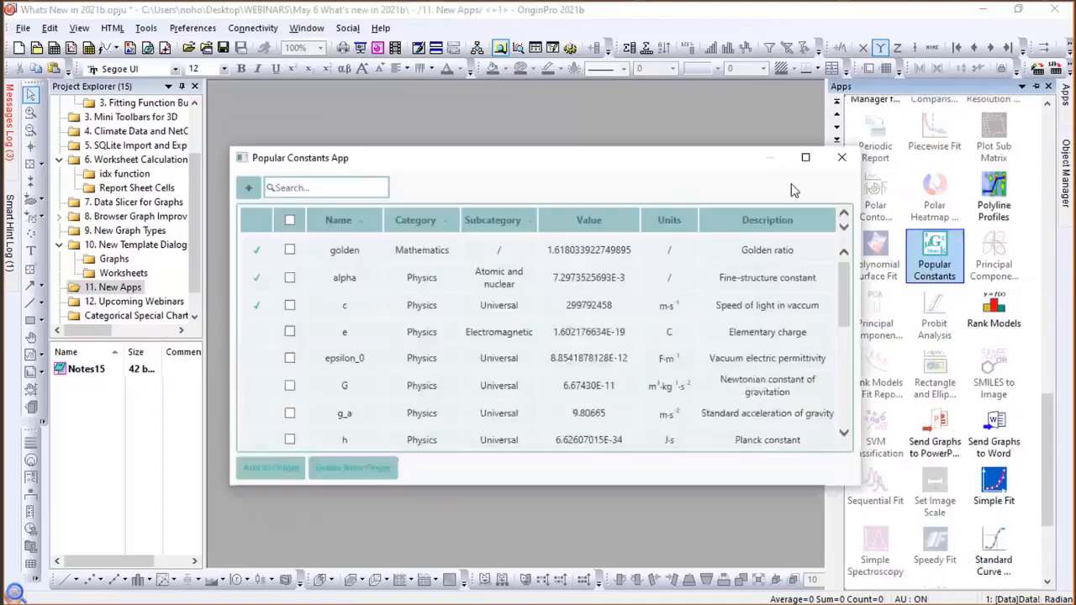
left_click(841, 159)
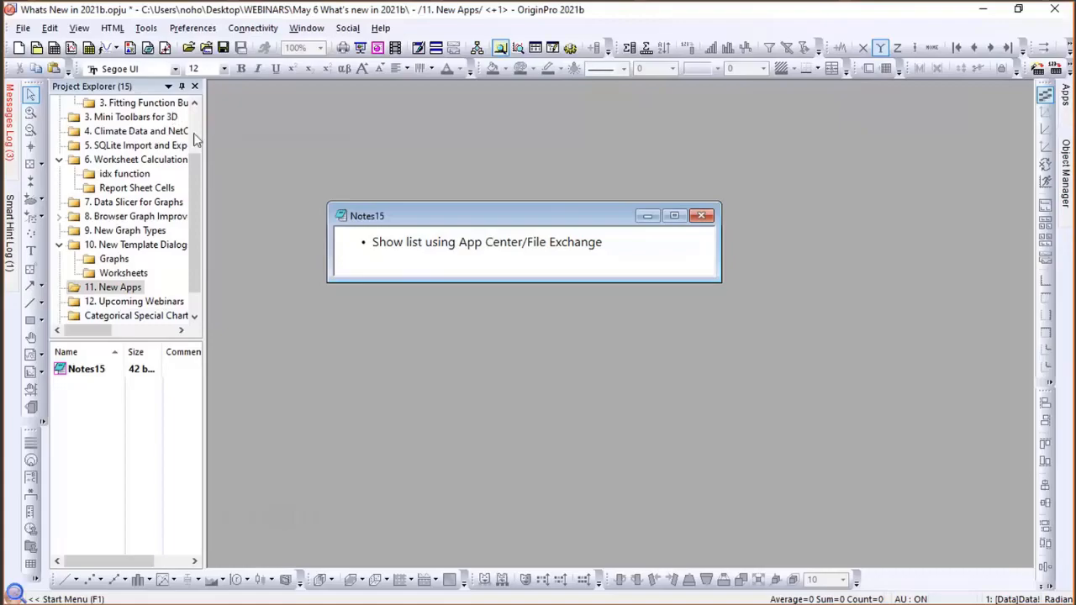
Activate the Start Menu from a reduced window, review its search settings without changes, and maximize the window again.
double_click(473, 10)
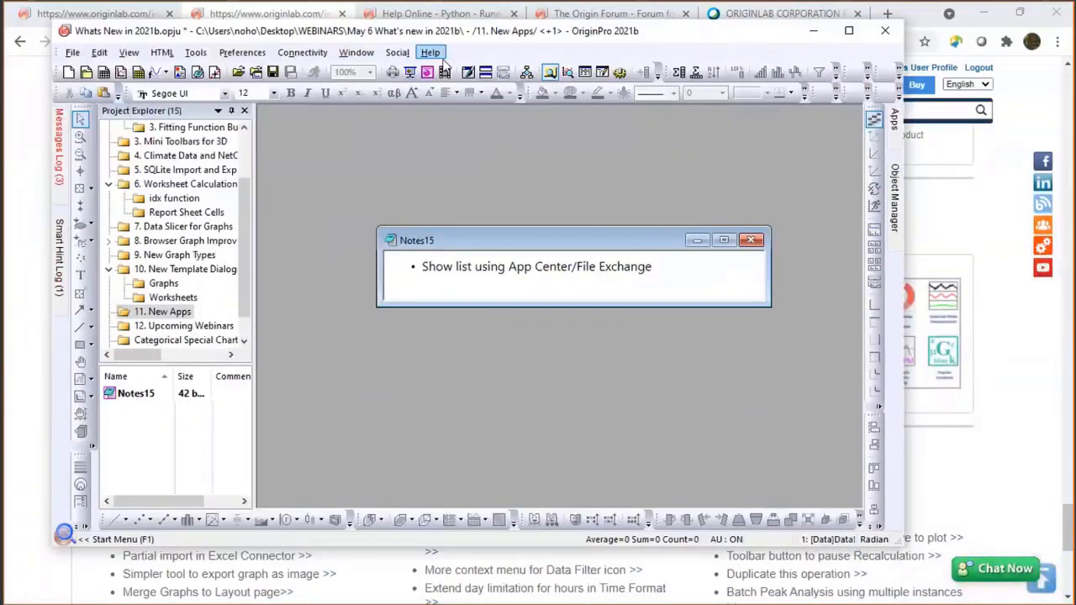
left_click(430, 53)
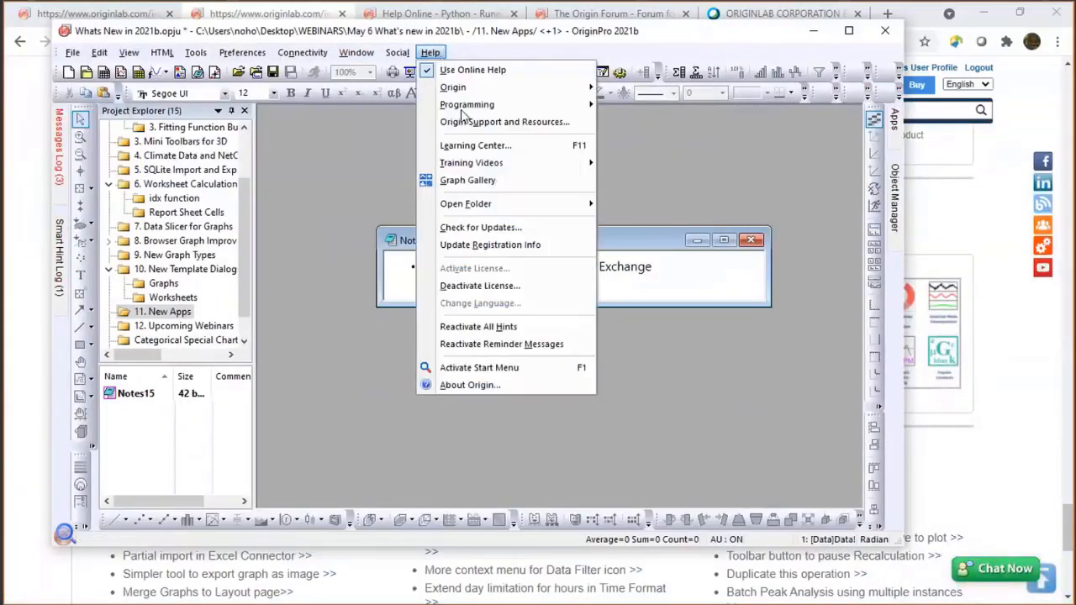
left_click(478, 369)
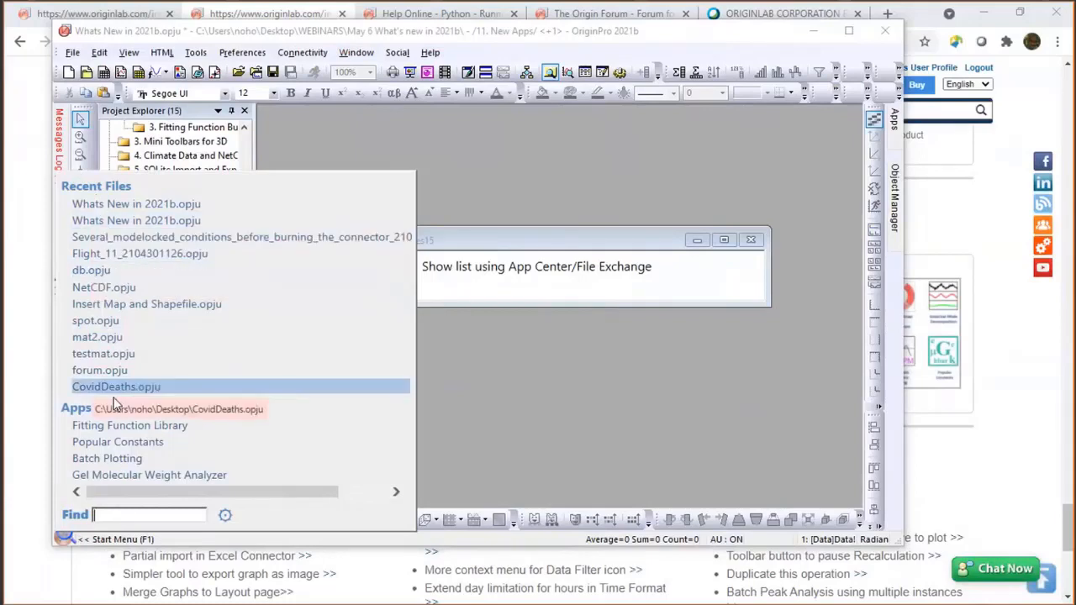
left_click(225, 514)
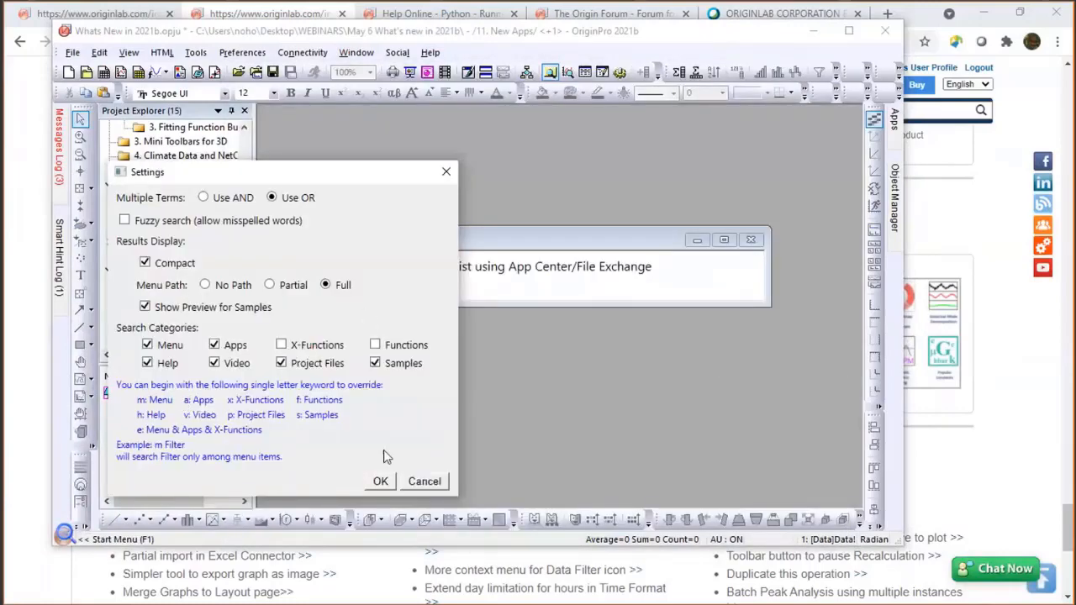
left_click(426, 481)
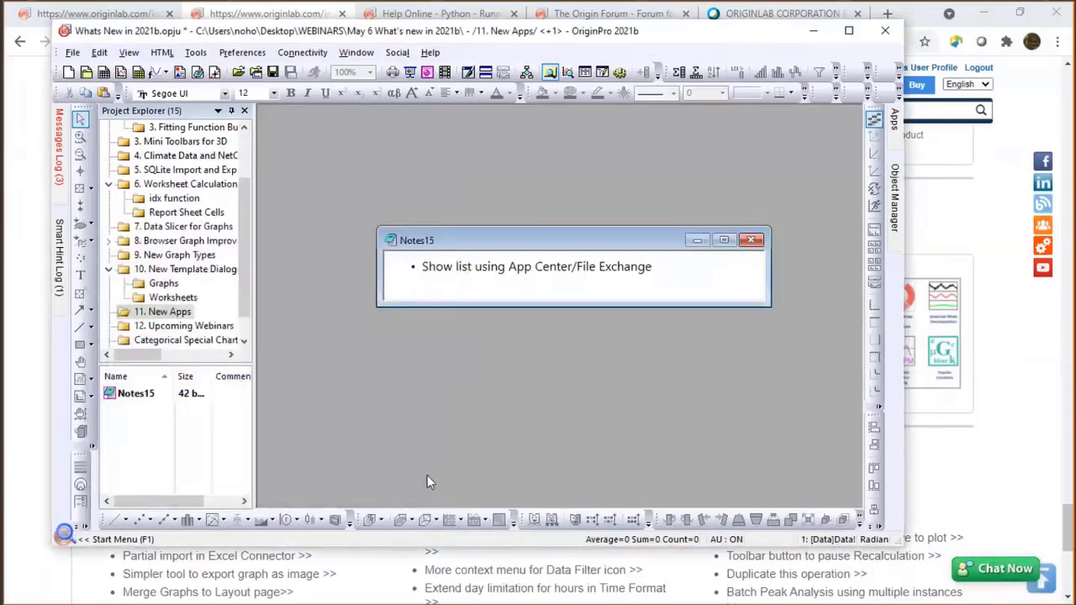
left_click(848, 33)
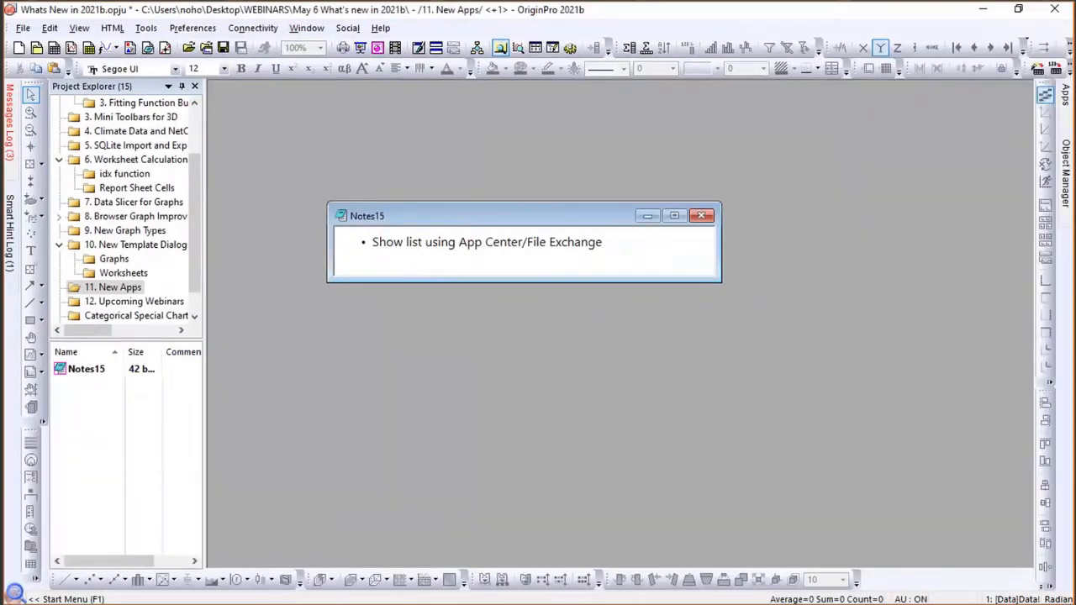
Search the Start Menu for "a const" and launch the Popular Constants app from the matches.
left_click(15, 593)
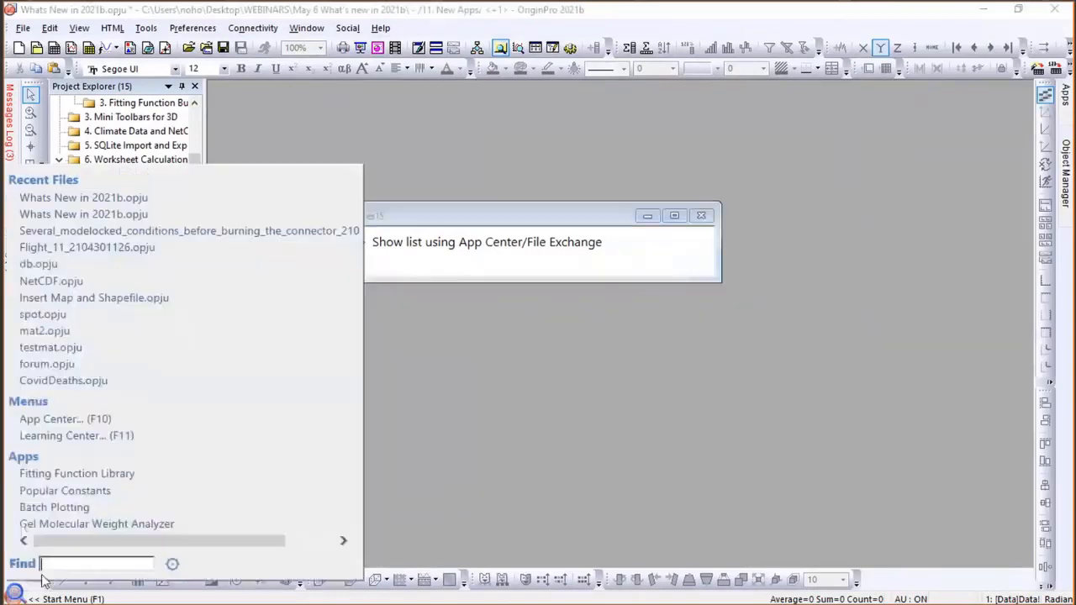
type("a const")
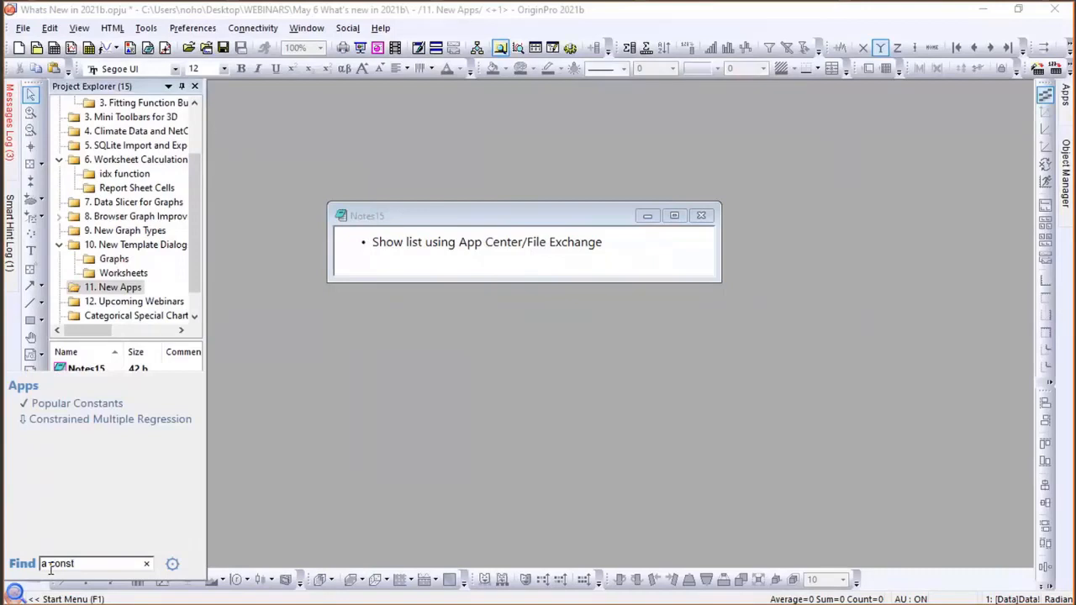
left_click(79, 407)
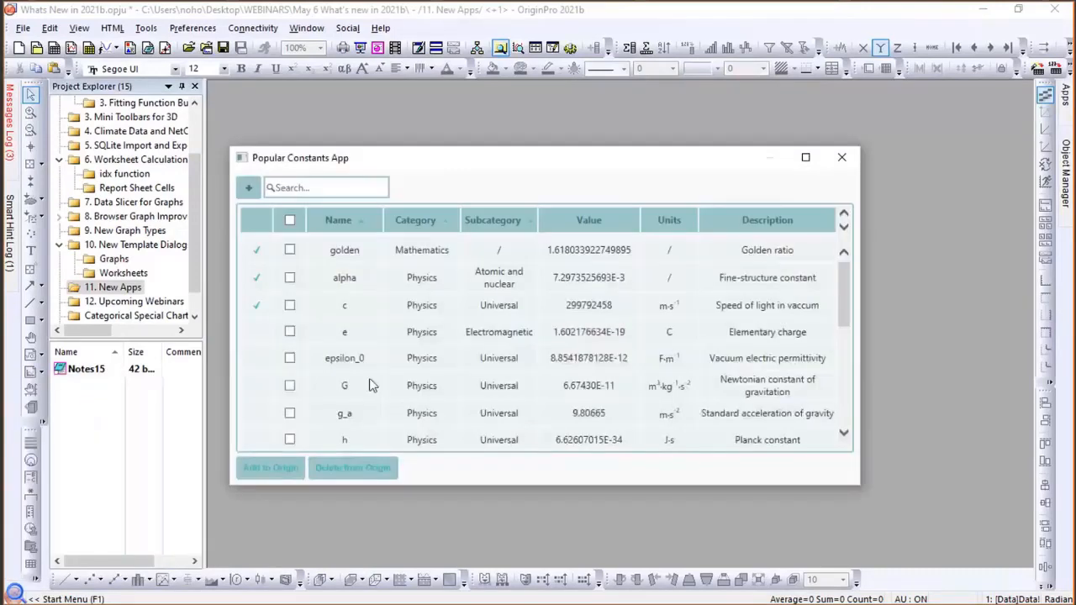
Look through the full list of constants in the Popular Constants app and close it.
scroll(639, 328, "down", 1)
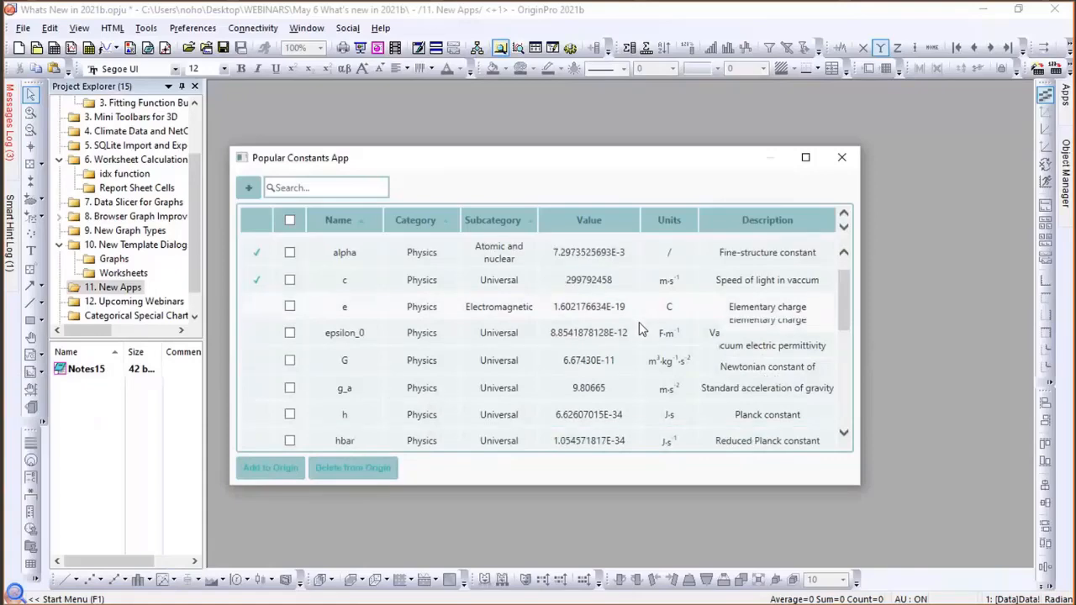
scroll(639, 328, "down", 4)
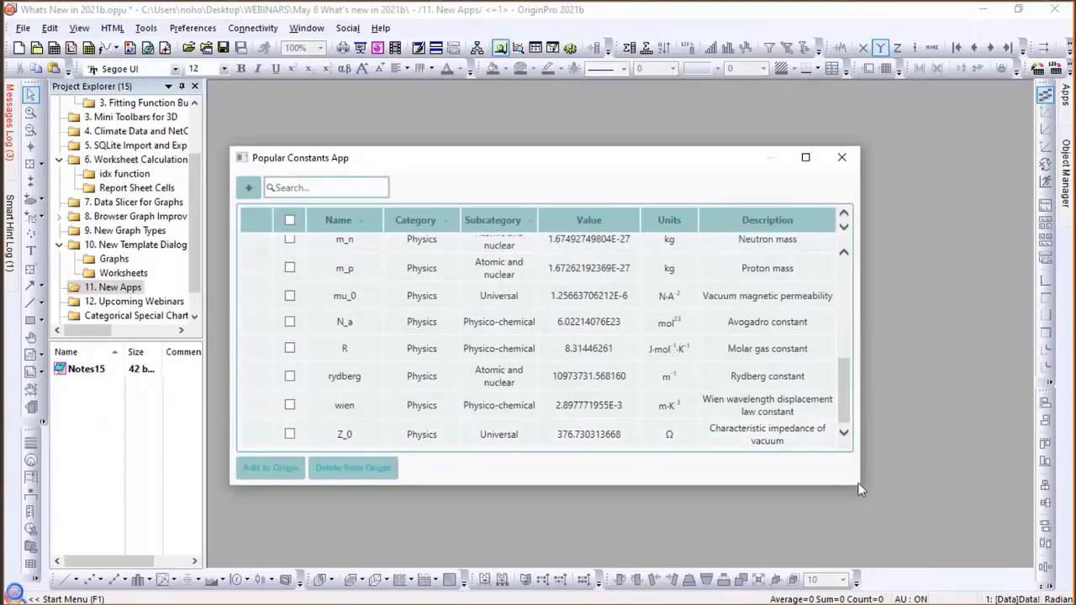
scroll(353, 353, "up", 5)
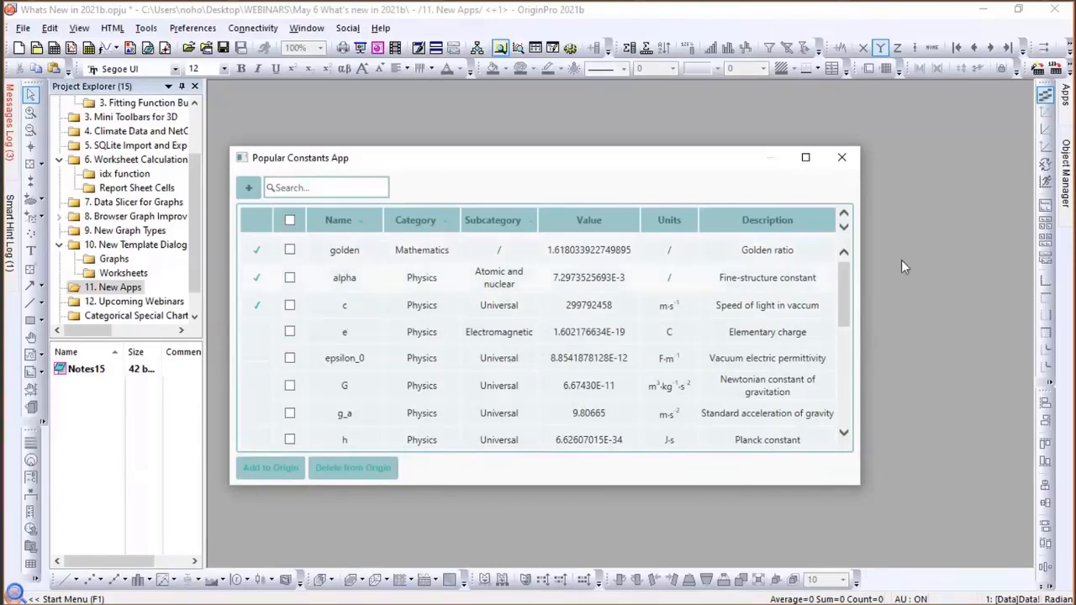
left_click(842, 157)
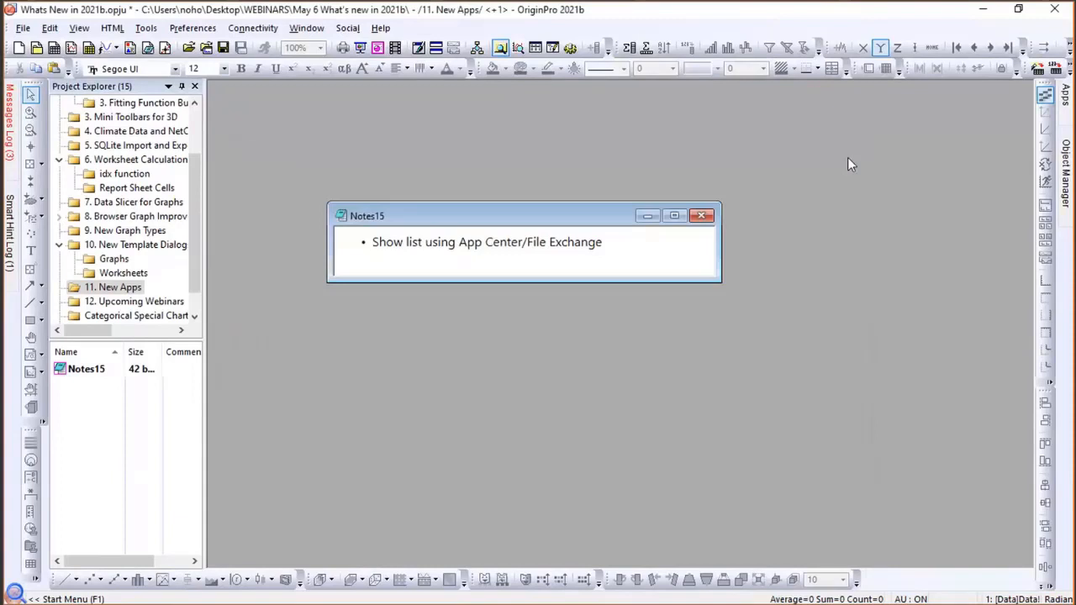
Open the 12. Upcoming Webinars folder, and switch to Chrome to view the Up-Coming Webinars schedule via OriginLab's Training Webinars page.
left_click(118, 303)
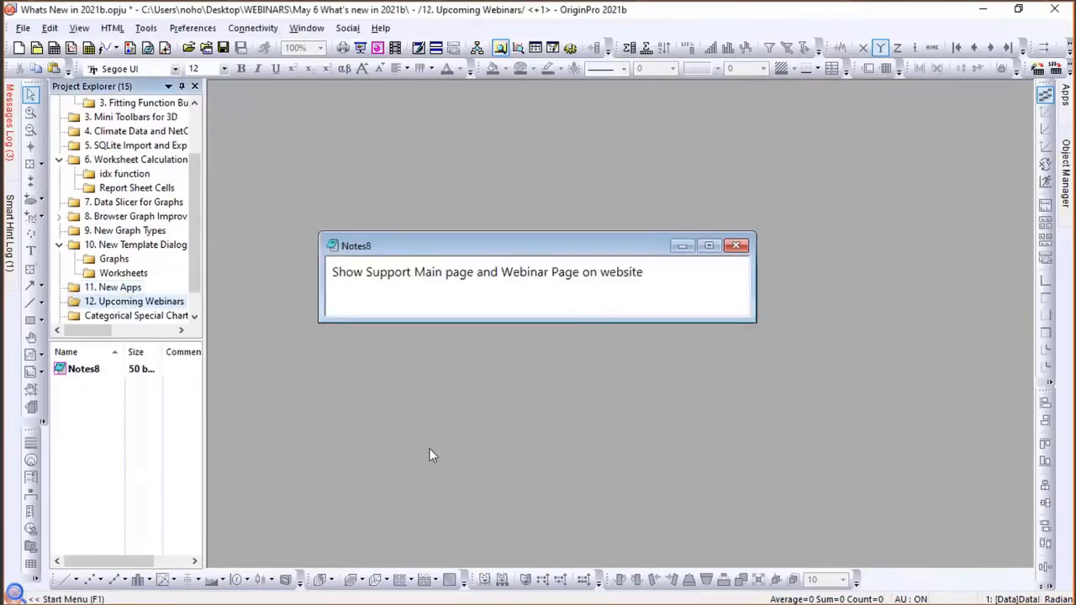
key("alt+Tab")
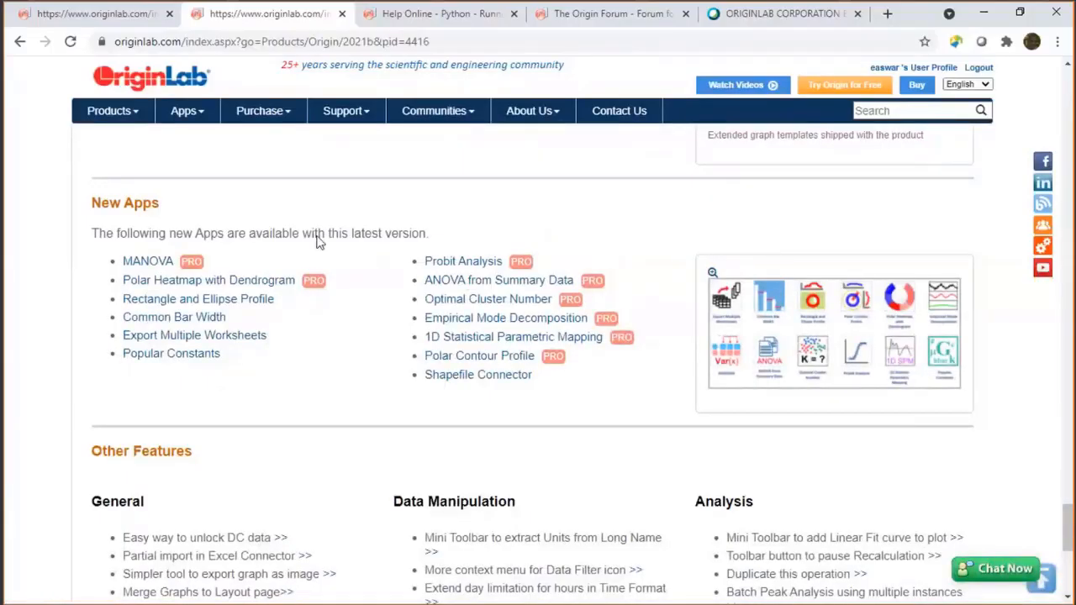
mouse_move(350, 119)
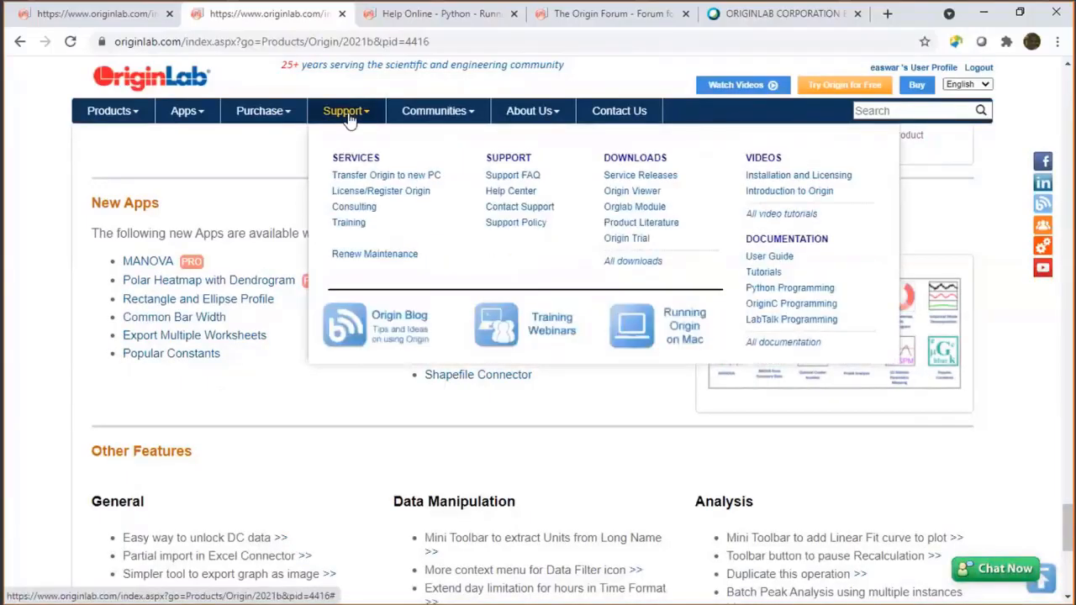
left_click(538, 328)
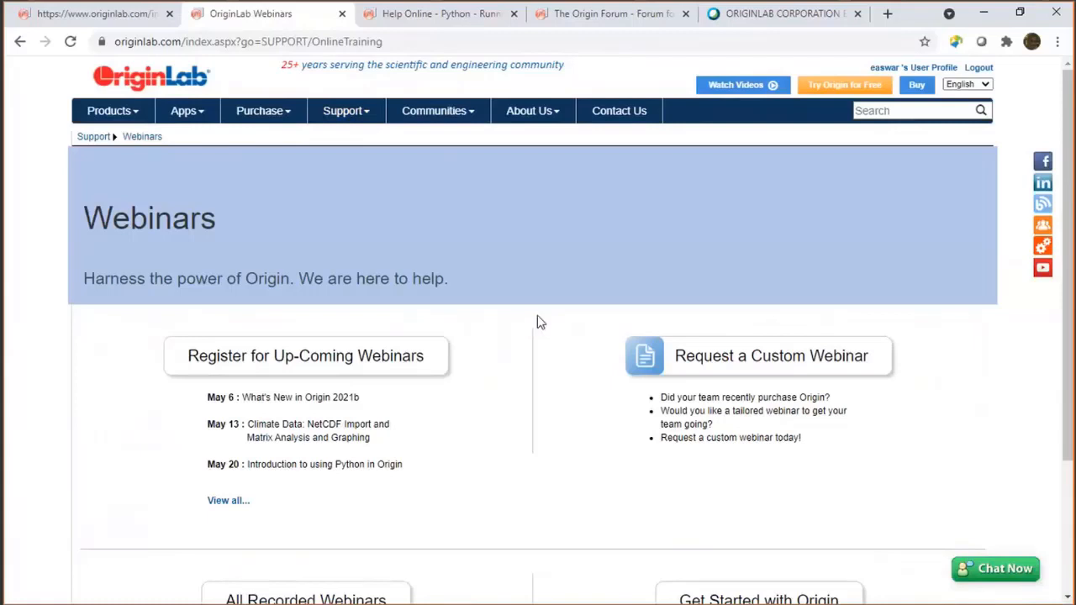
scroll(541, 323, "down", 2)
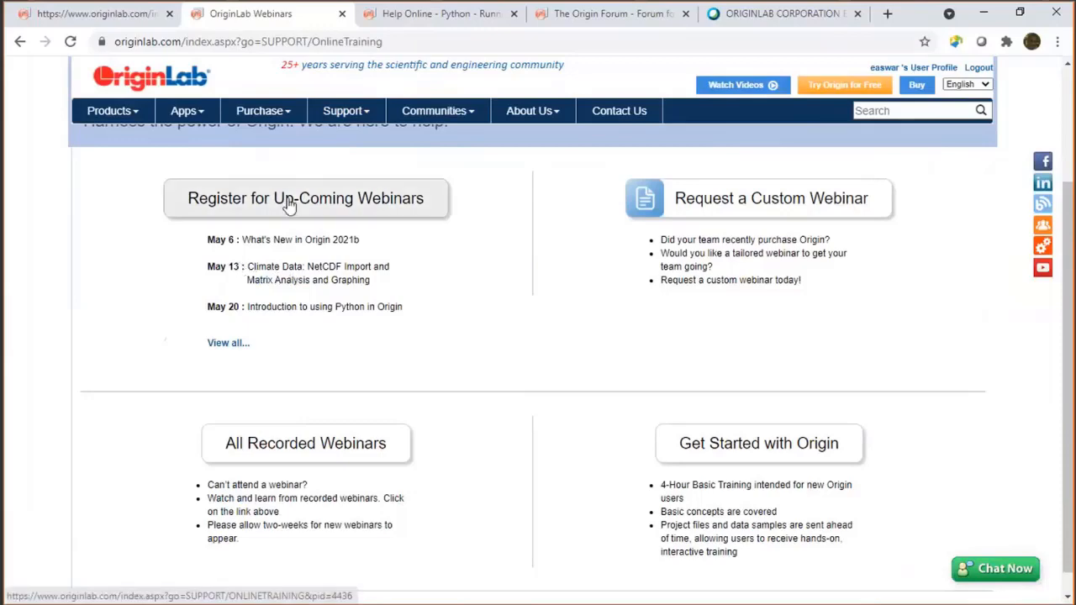
left_click(354, 204)
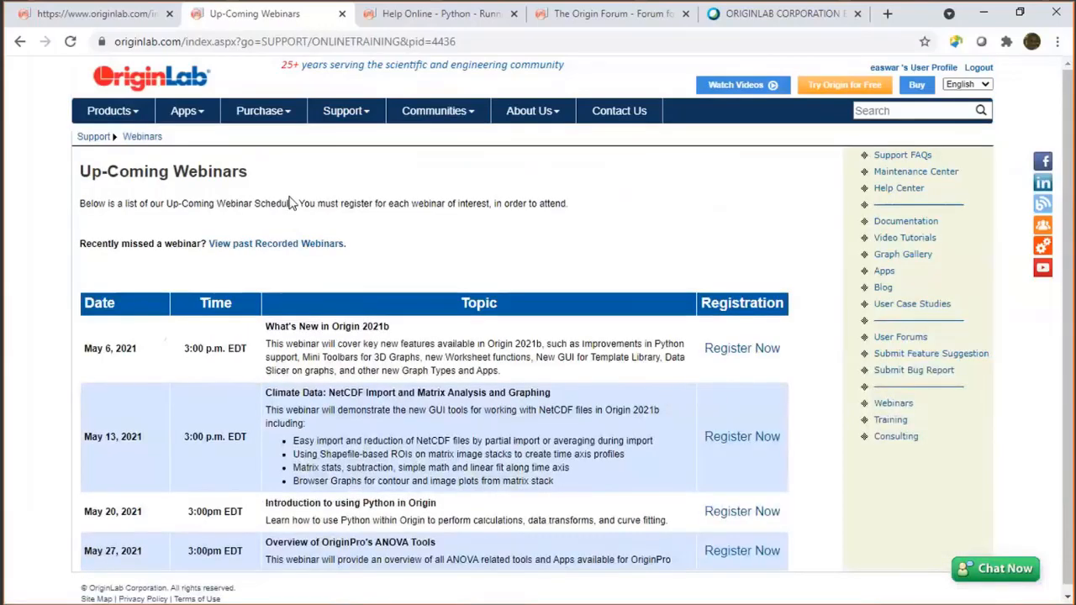